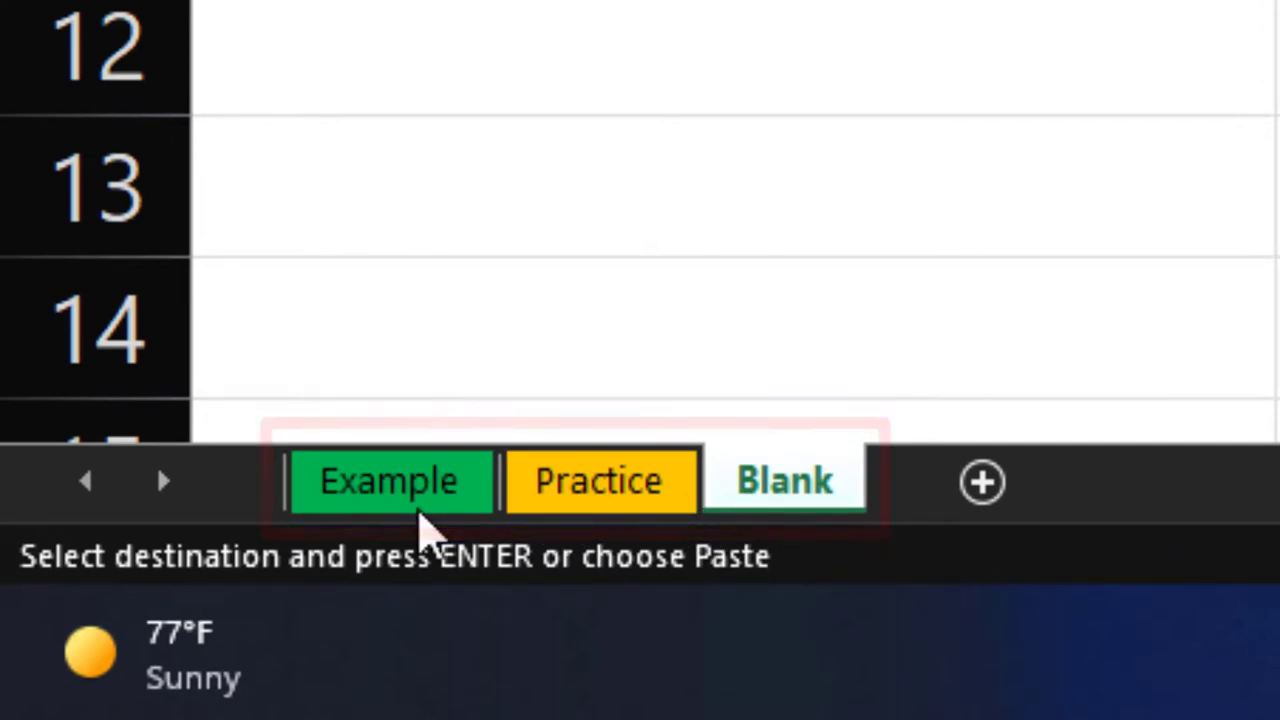
# Open the Example sheet and review the loan amount, starting rate and increased rate in column B
pyautogui.click(420, 512)
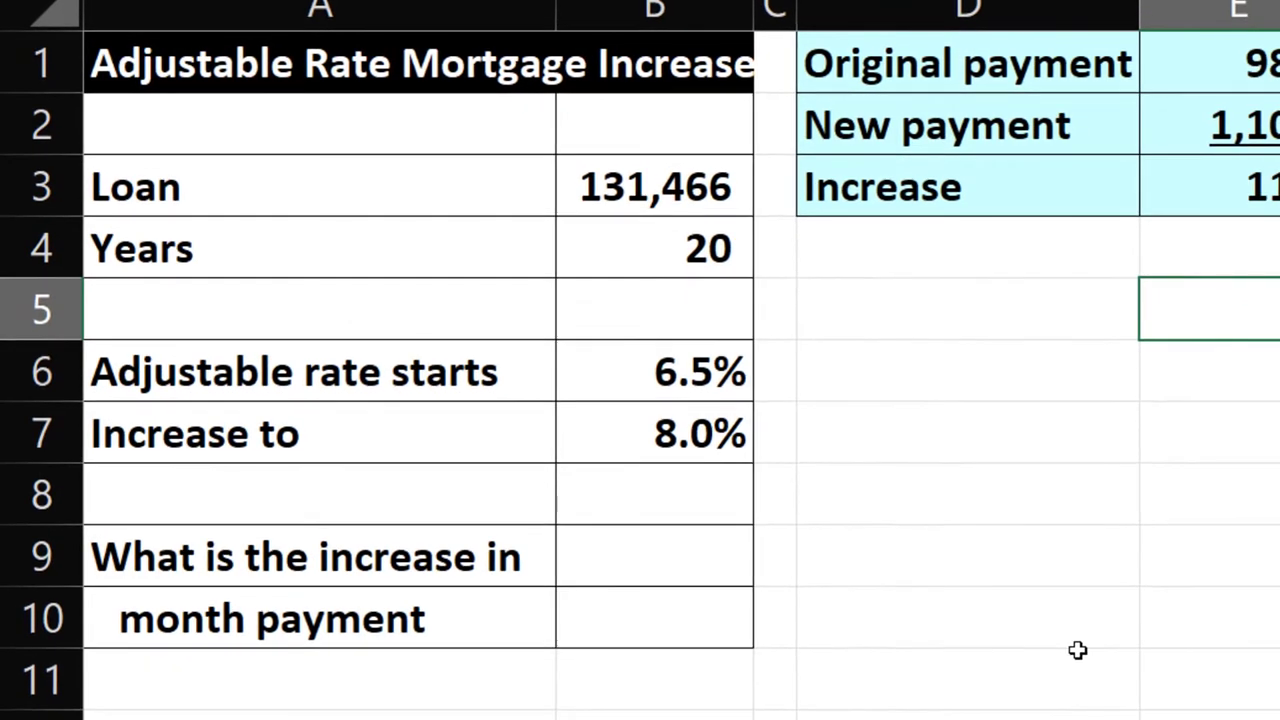
pyautogui.click(657, 197)
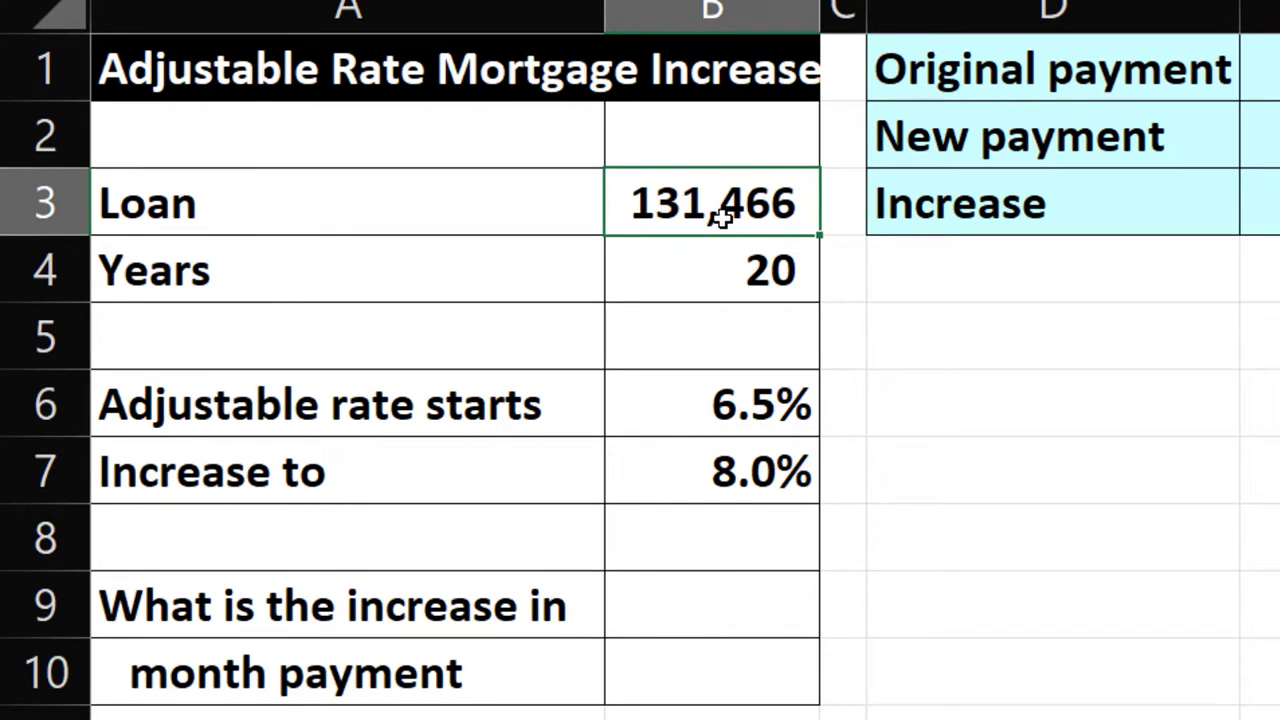
pyautogui.press('Down')
pyautogui.press('Down')
pyautogui.press('Down')
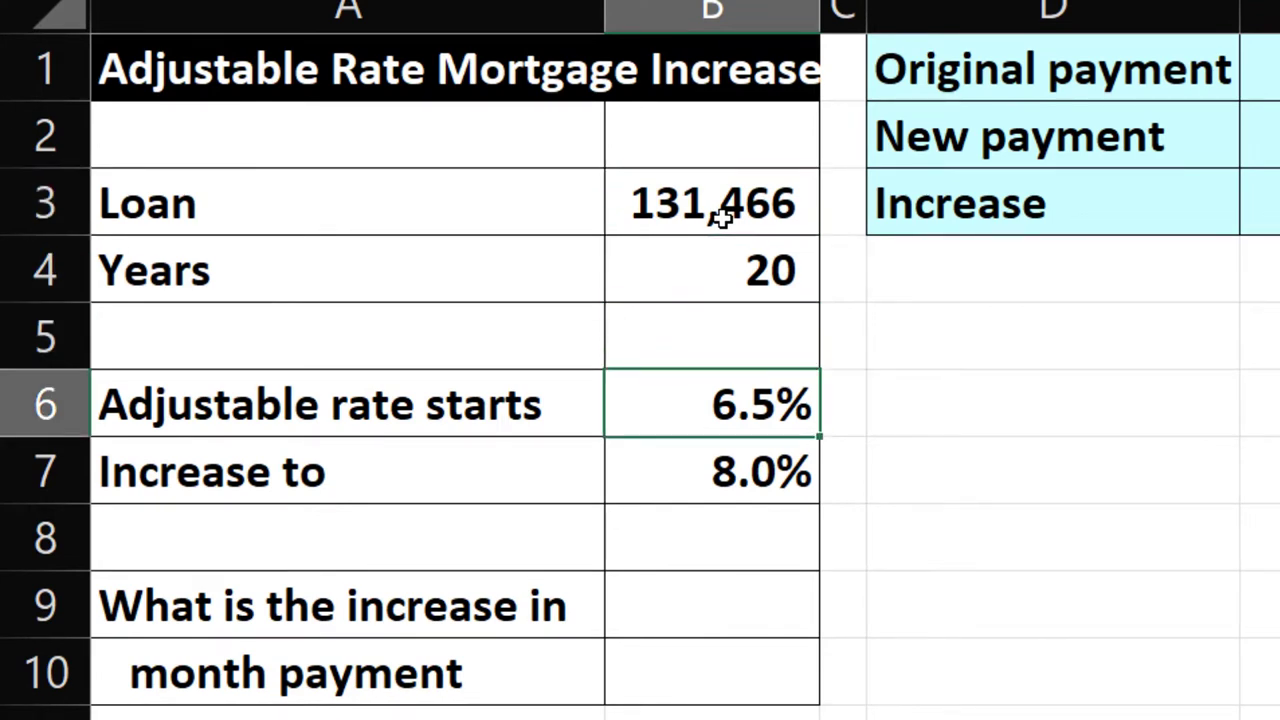
pyautogui.press('Down')
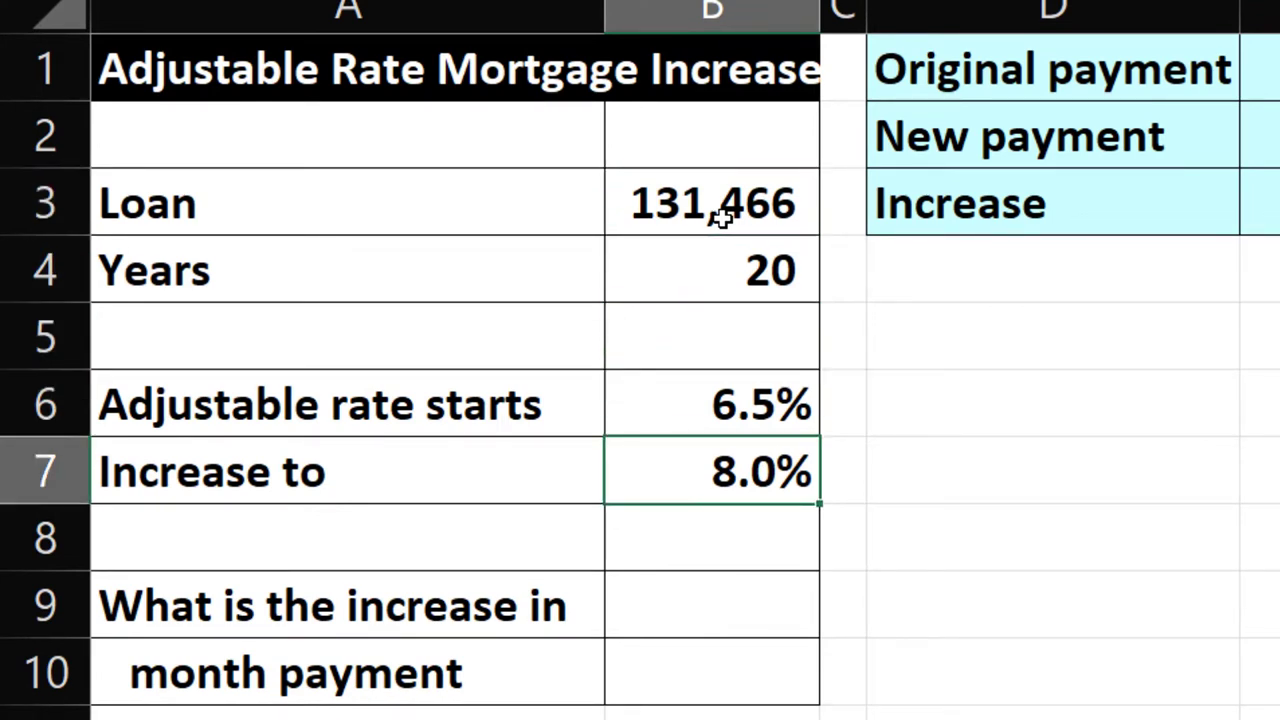
# Examine the payment comparison and the original, rate-change and 30-year monthly and yearly amortization tables across the Example sheet
pyautogui.click(1203, 217)
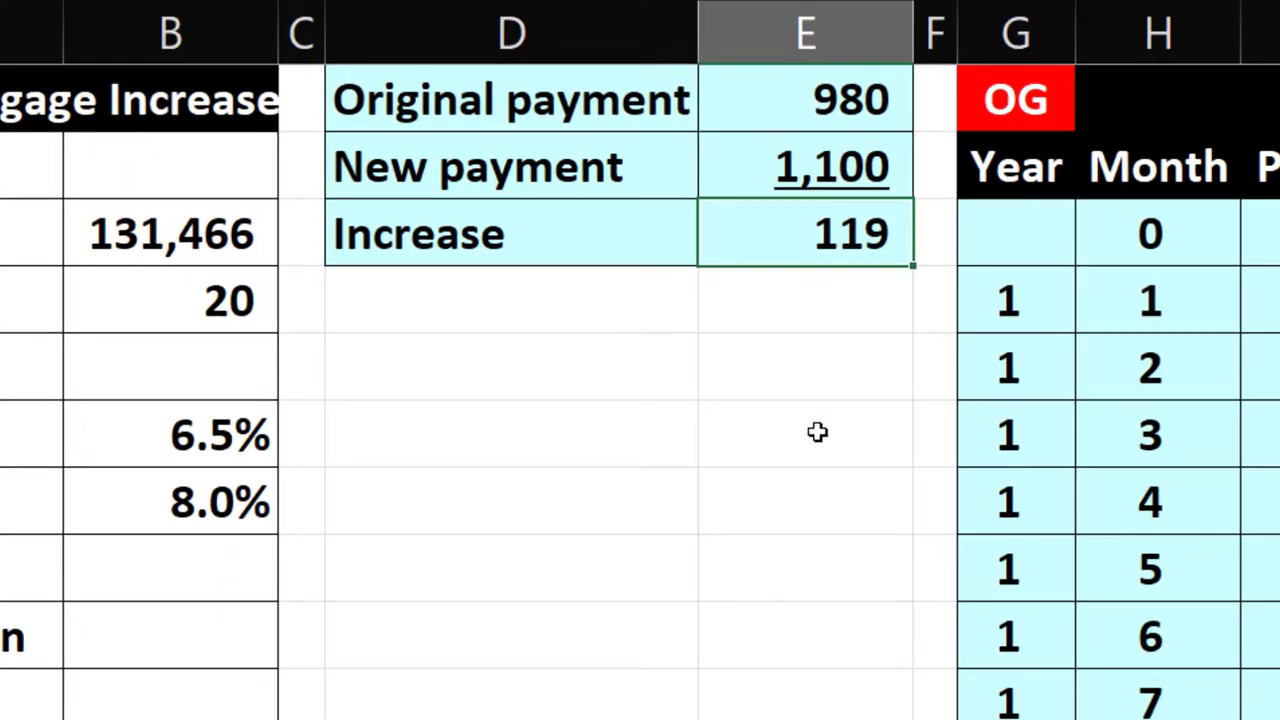
pyautogui.press('Right')
pyautogui.press('Right')
pyautogui.press('Right')
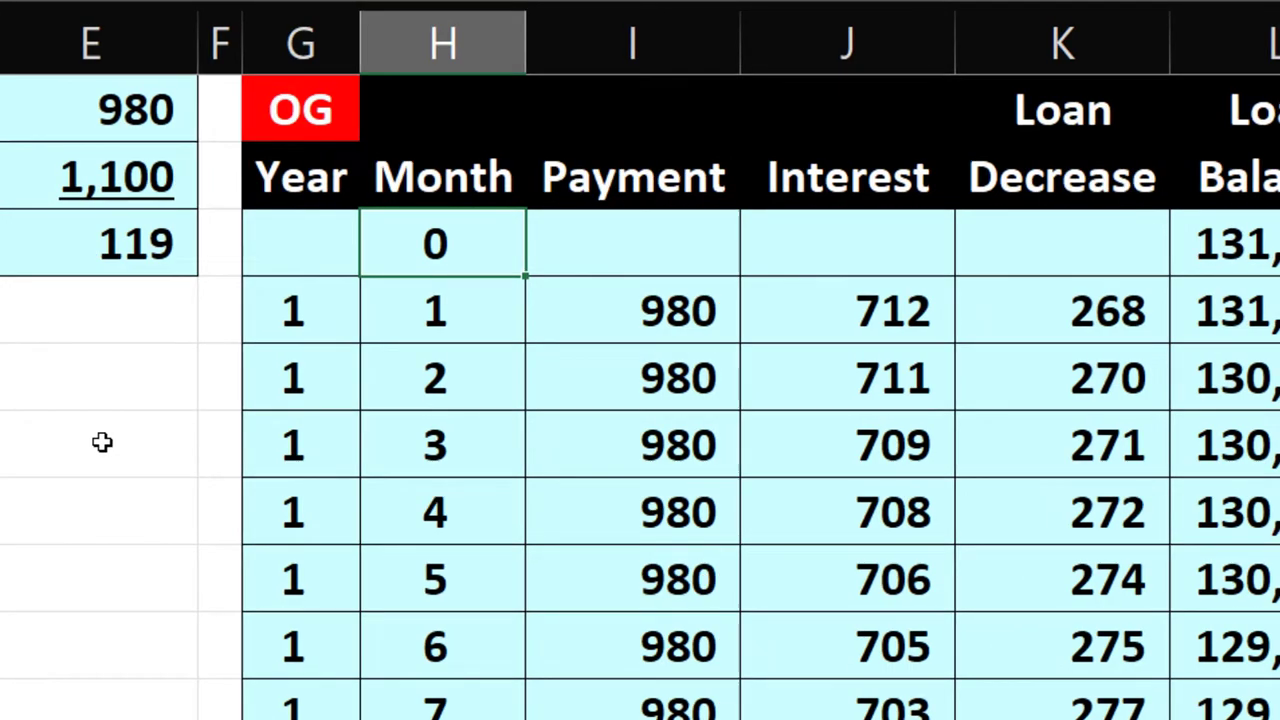
pyautogui.press('Right')
pyautogui.press('Right')
pyautogui.press('Right')
pyautogui.press('Right')
pyautogui.press('Right')
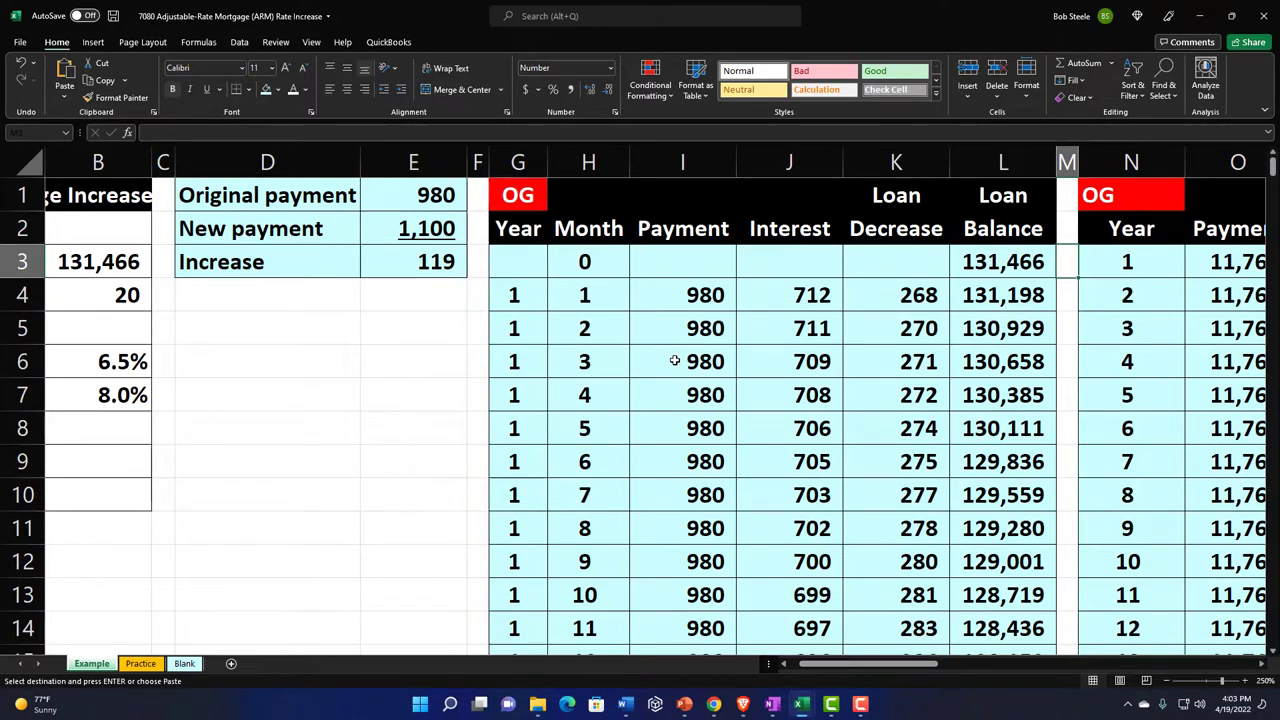
pyautogui.hscroll(10, 675, 360)
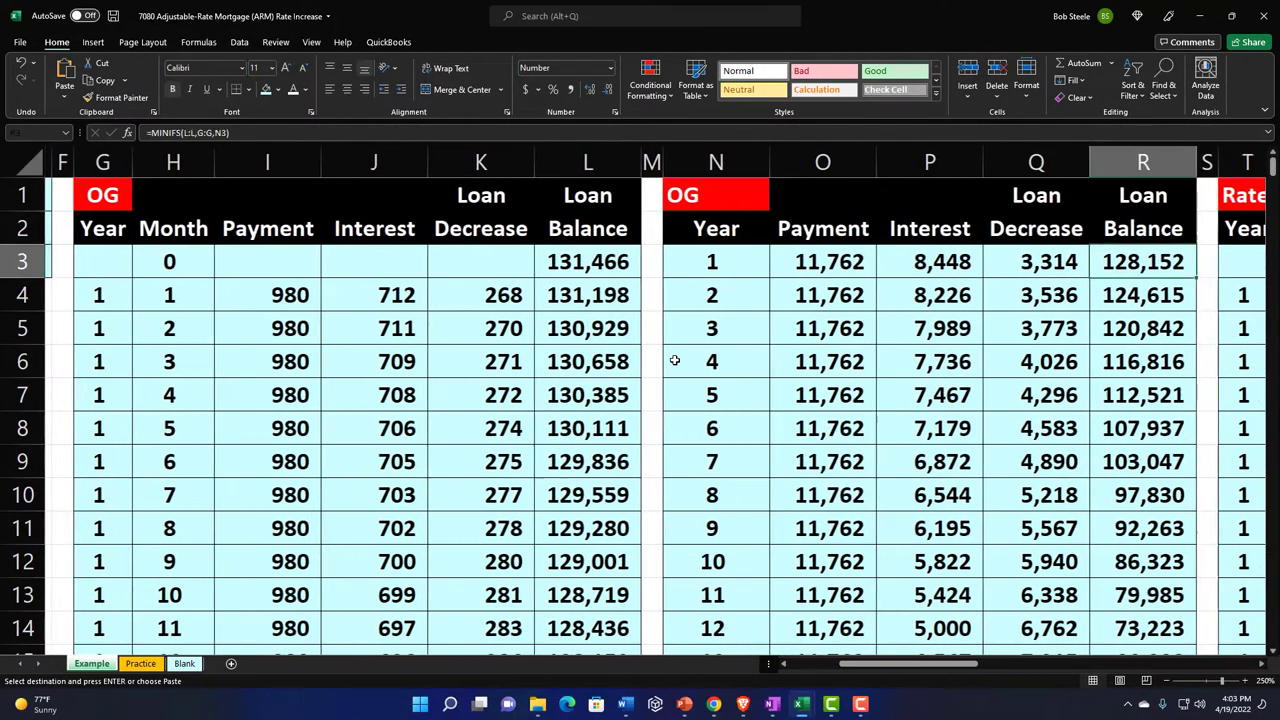
pyautogui.hscroll(10, 675, 361)
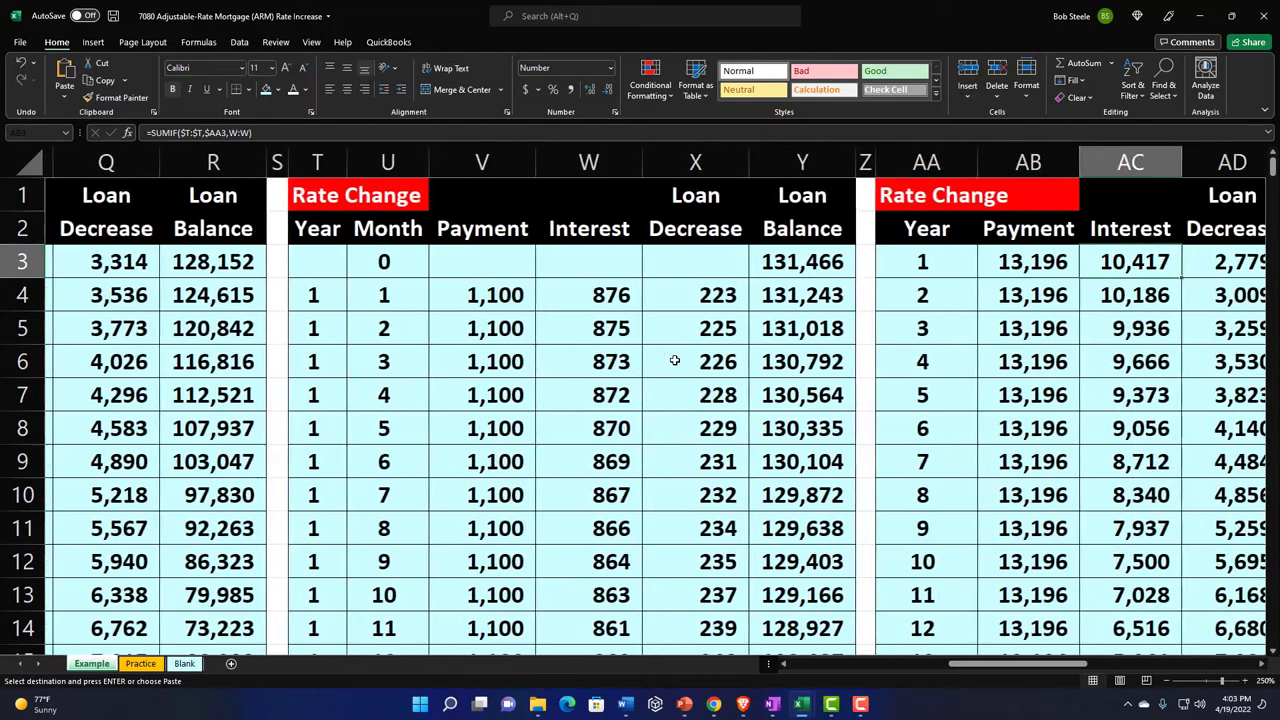
pyautogui.hscroll(10, 675, 361)
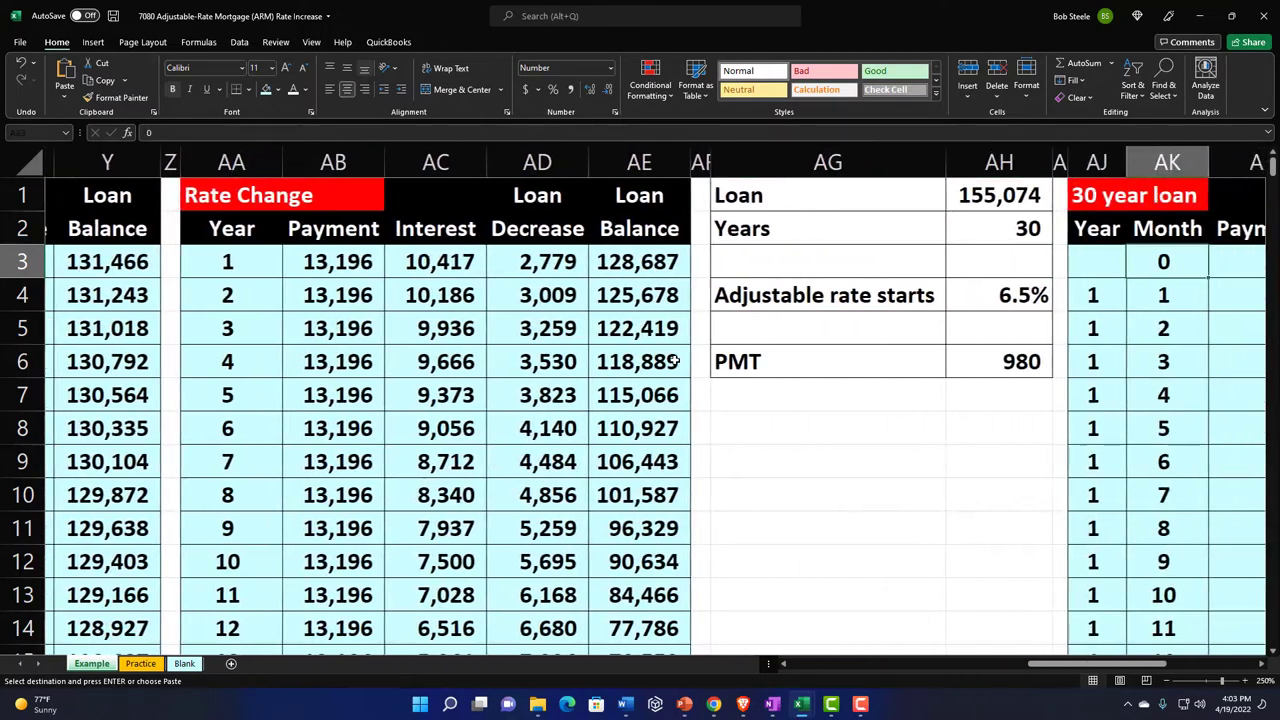
pyautogui.hscroll(5, 675, 361)
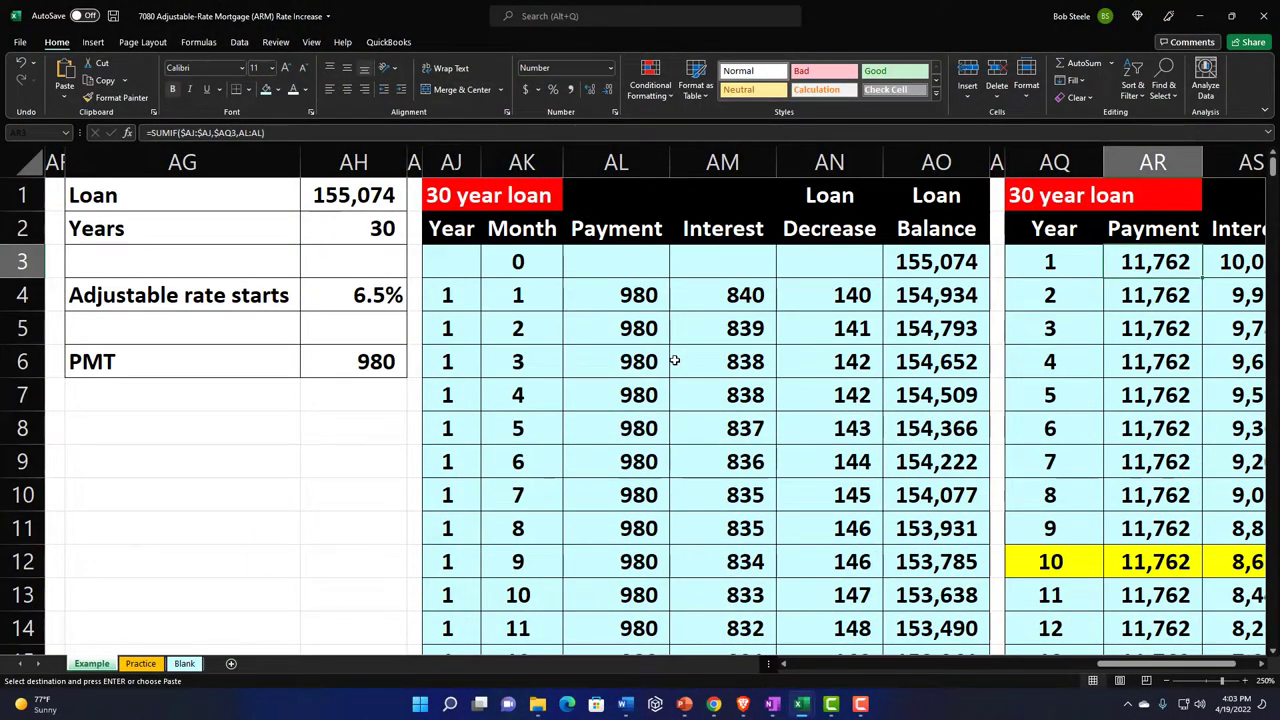
# Look at the 30-year loan inputs in columns AG and AH and return to the mortgage data in column A
pyautogui.click(369, 408)
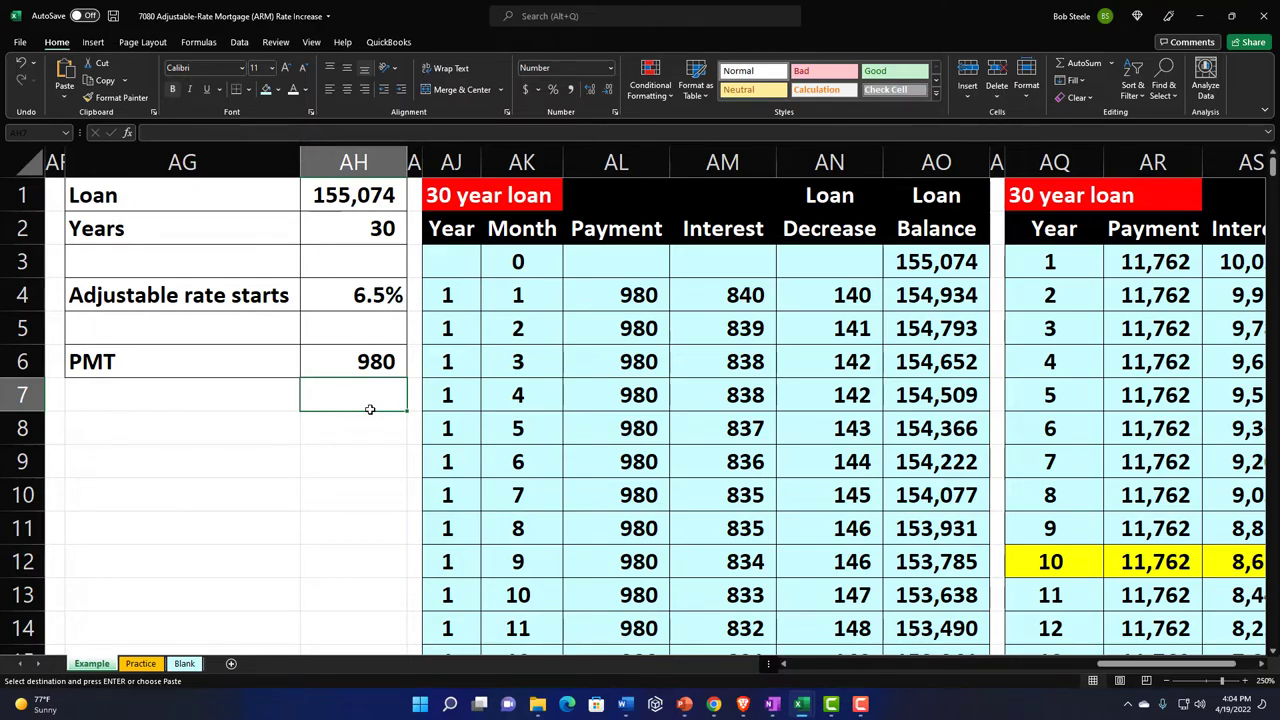
pyautogui.press('Left')
pyautogui.press('Left')
pyautogui.press('Left')
pyautogui.press('Left')
pyautogui.press('Left')
pyautogui.press('Left')
pyautogui.press('Left')
pyautogui.press('Left')
pyautogui.press('Left')
pyautogui.press('Left')
pyautogui.press('Left')
pyautogui.press('Left')
pyautogui.press('Left')
pyautogui.press('Left')
pyautogui.press('Left')
pyautogui.press('Left')
pyautogui.press('Left')
pyautogui.press('Left')
pyautogui.press('Left')
pyautogui.press('Left')
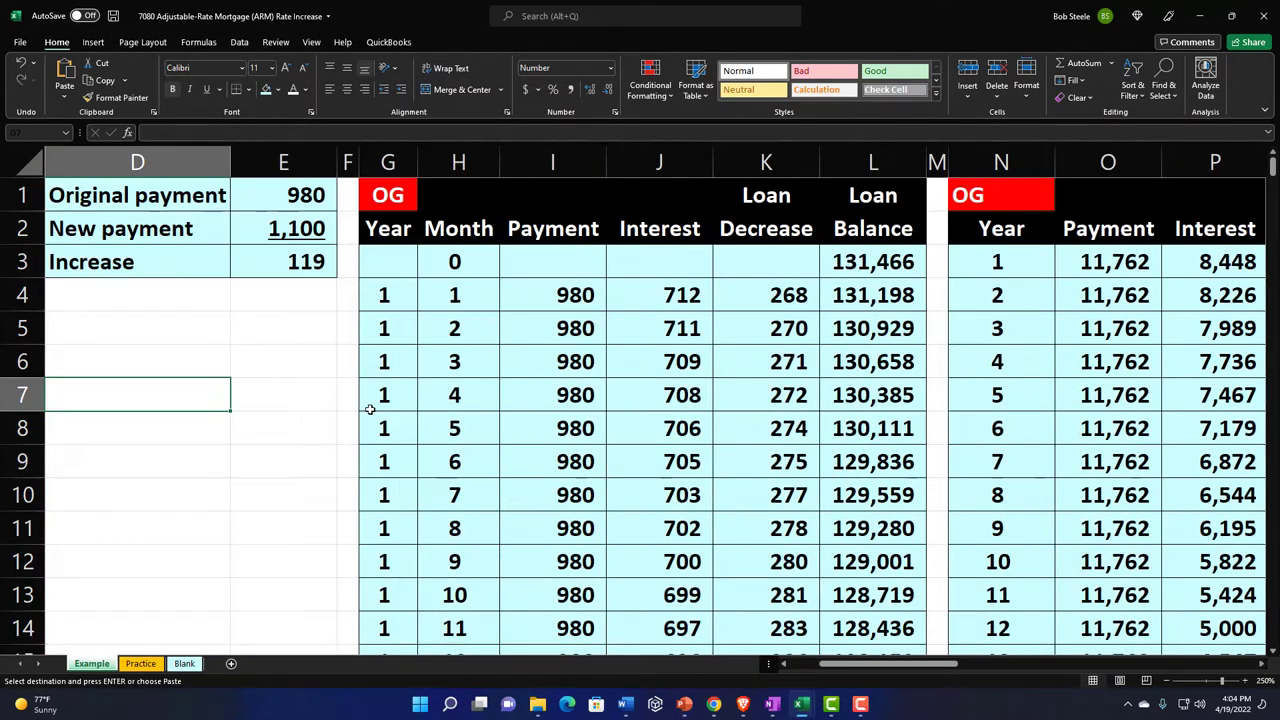
pyautogui.press('Left')
pyautogui.press('Left')
pyautogui.press('Left')
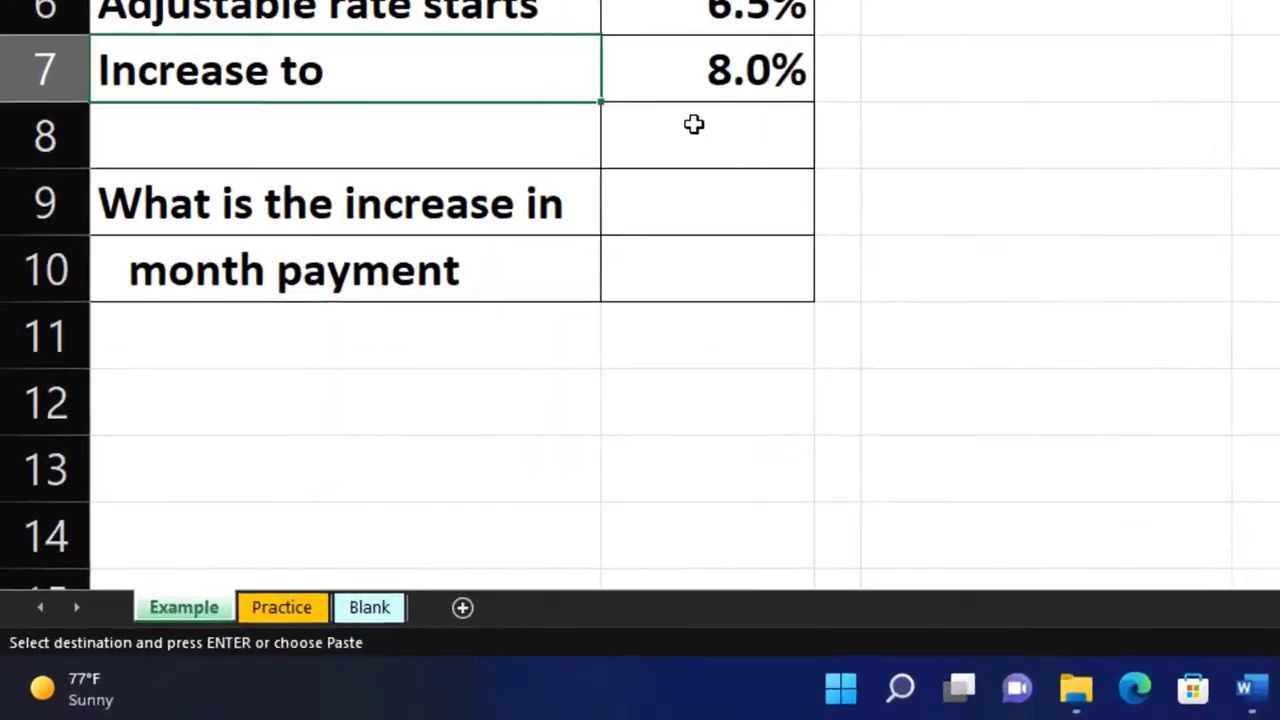
# Look over the Practice sheet and switch to the Blank sheet, selecting its mortgage data in A2:B9
pyautogui.click(281, 607)
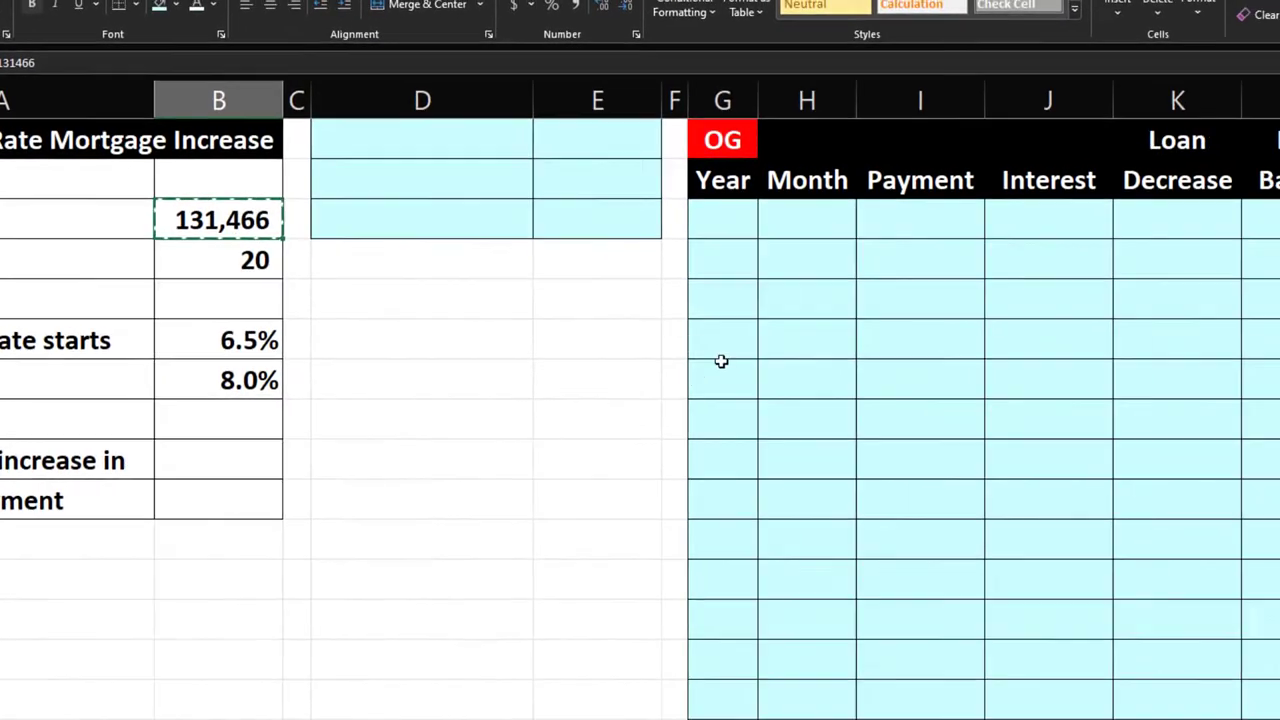
pyautogui.click(511, 345)
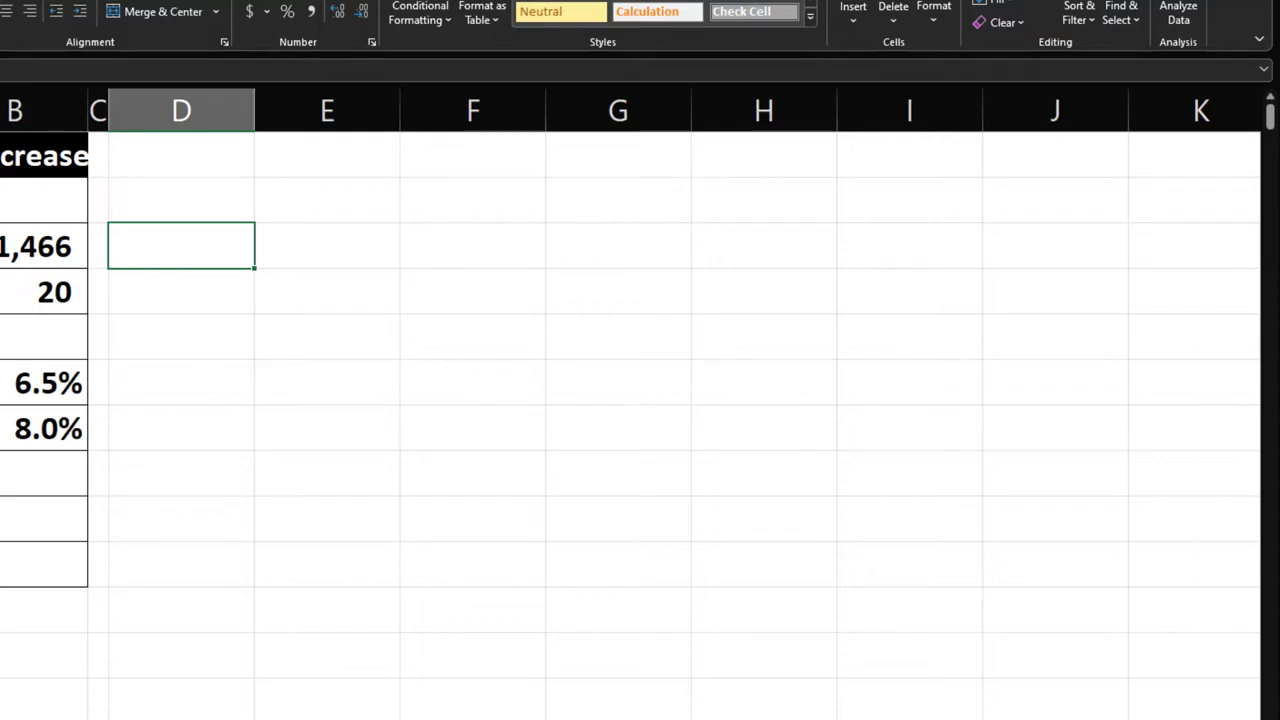
pyautogui.moveTo(183, 200); pyautogui.dragTo(536, 611)
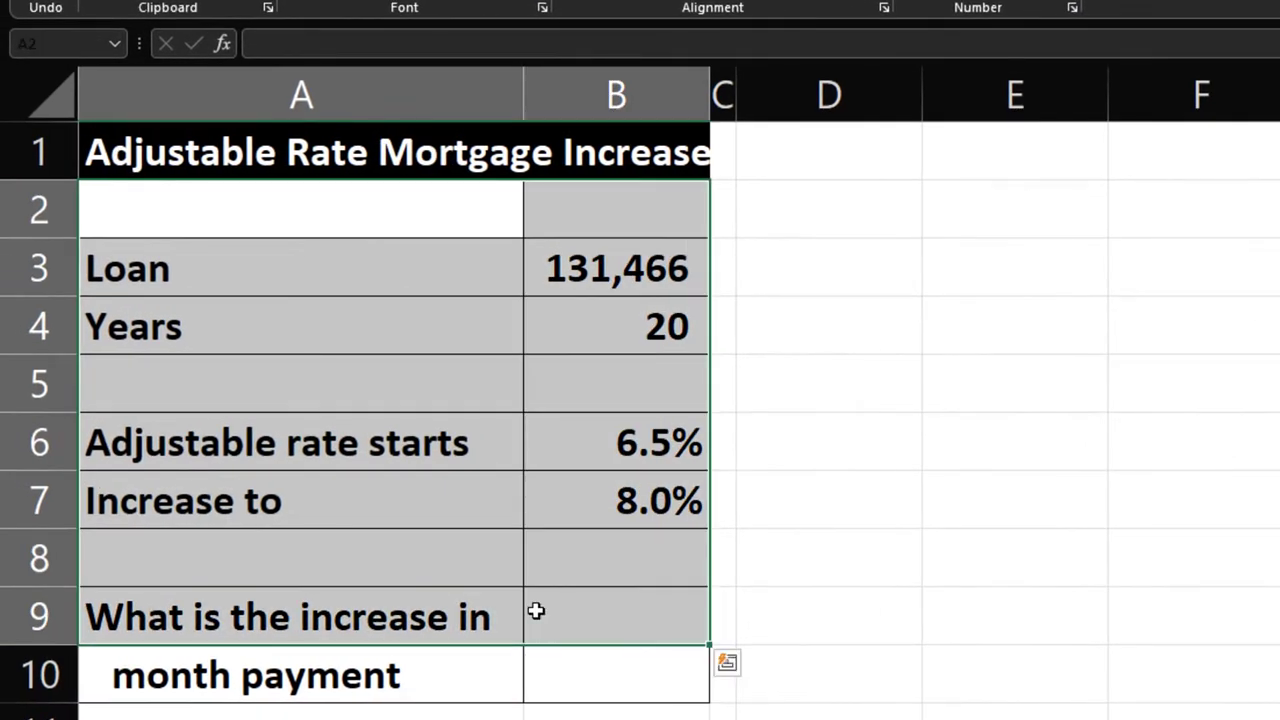
# Preview a currency format for the whole sheet with zero decimals, no symbol and red bracketed negatives, without applying it
pyautogui.click(57, 92)
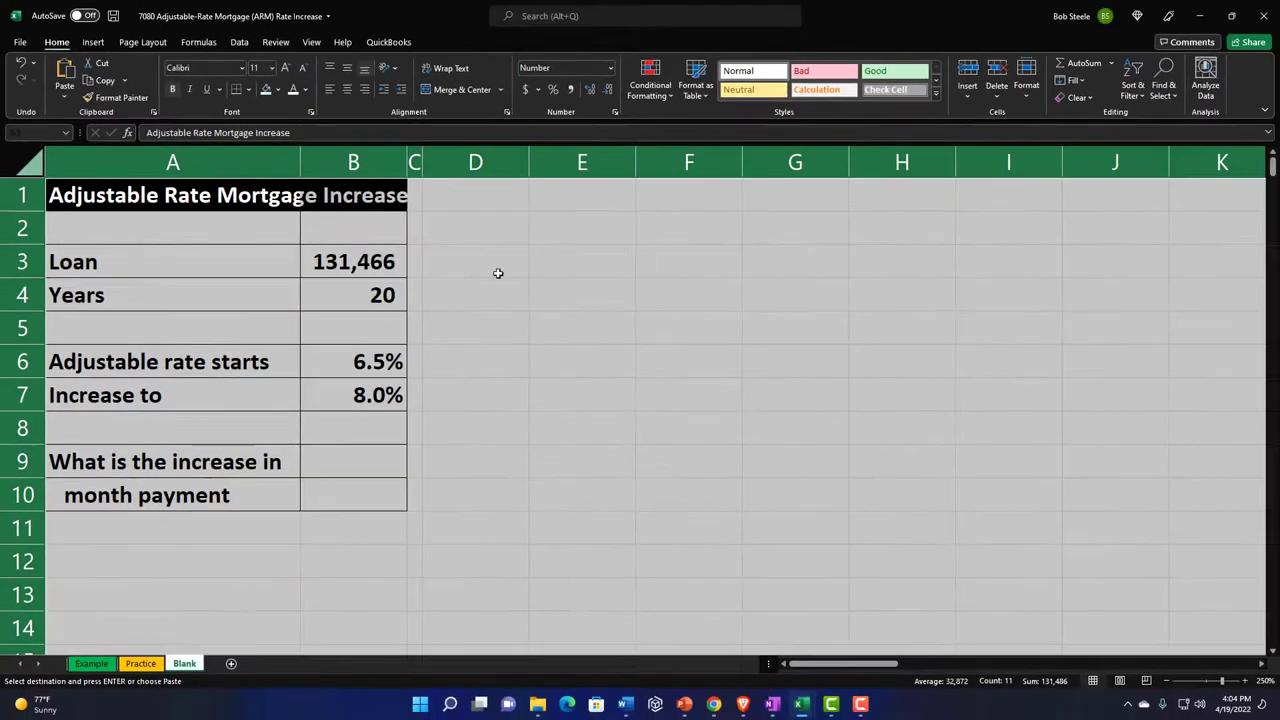
pyautogui.rightClick(892, 301)
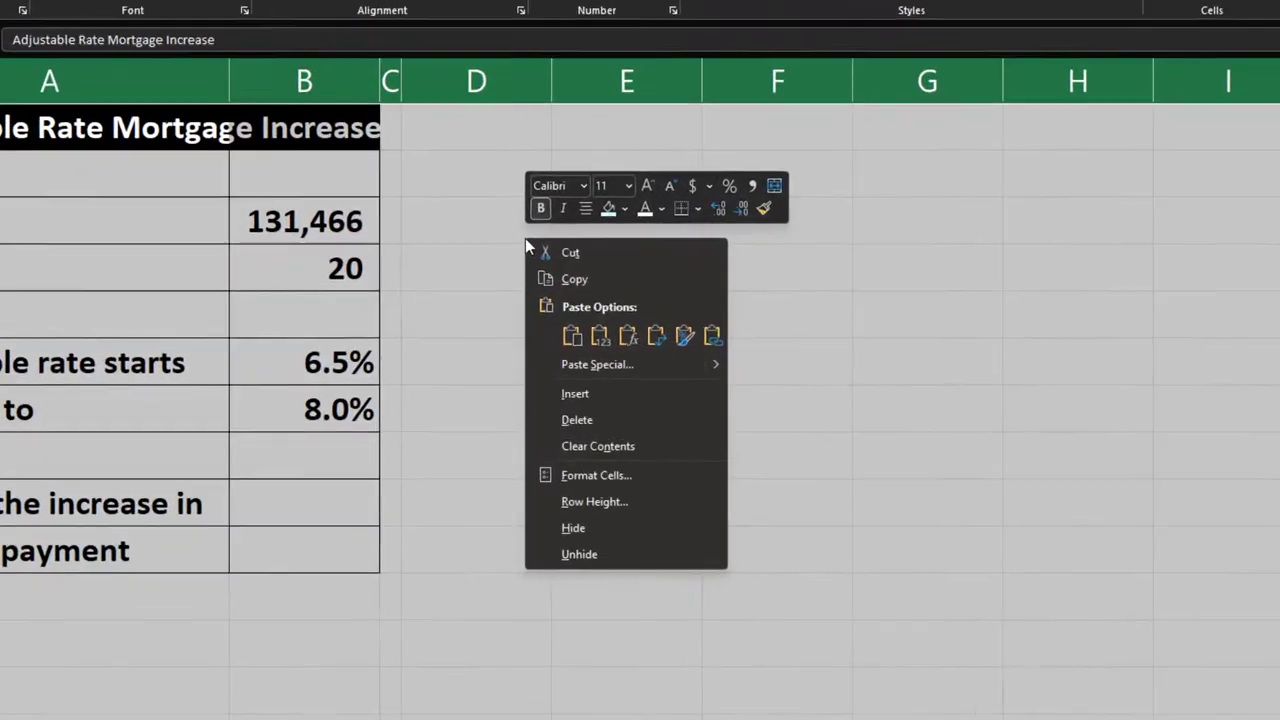
pyautogui.click(601, 495)
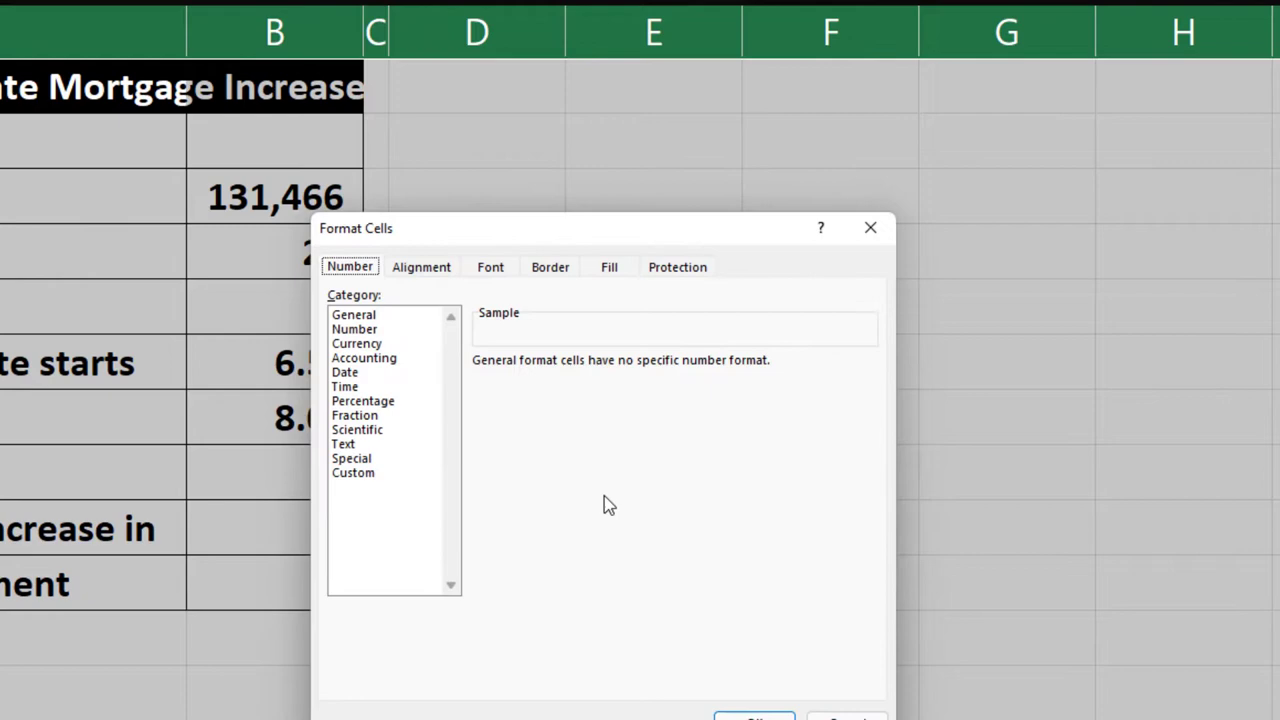
pyautogui.click(358, 344)
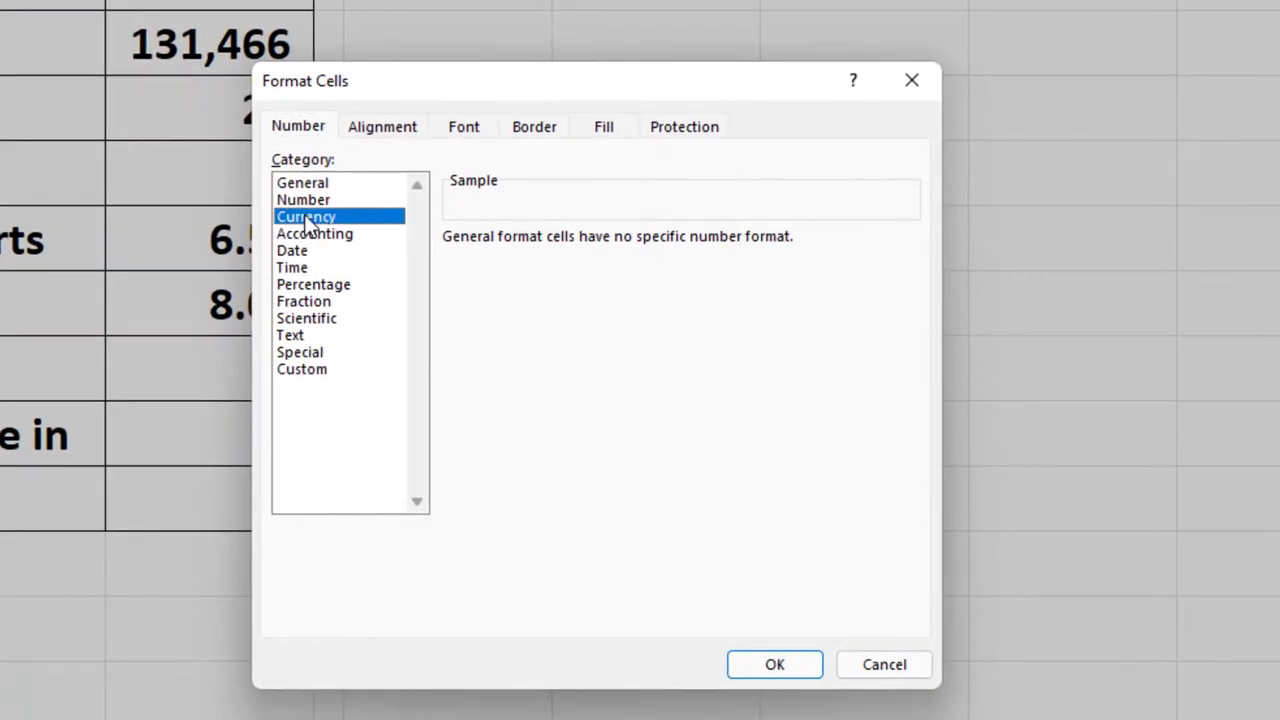
pyautogui.click(482, 372)
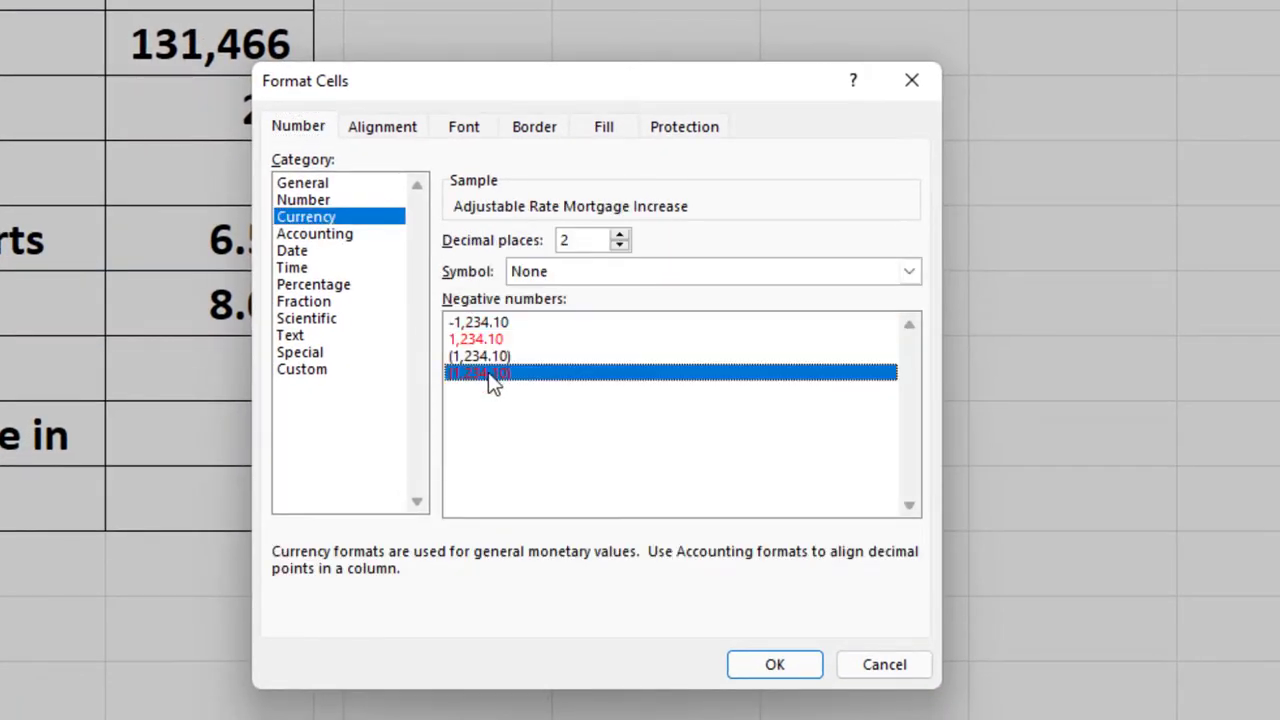
pyautogui.click(621, 246)
pyautogui.click(622, 246)
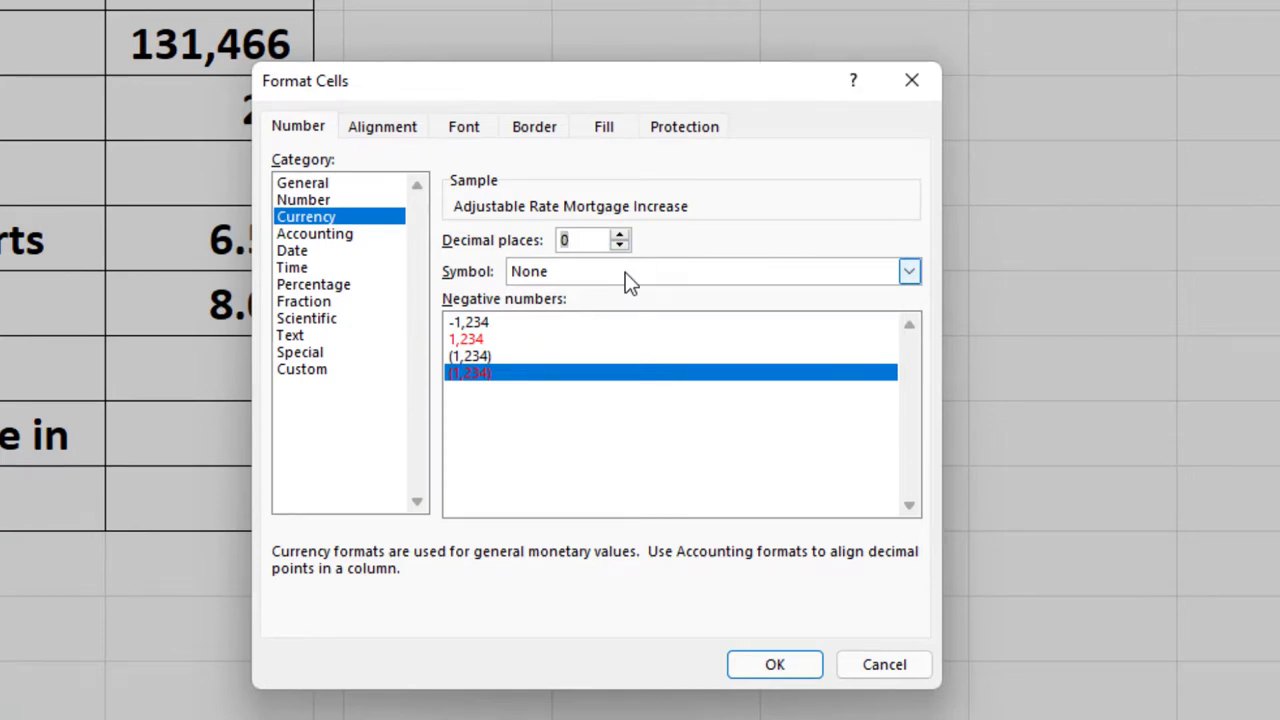
pyautogui.click(912, 82)
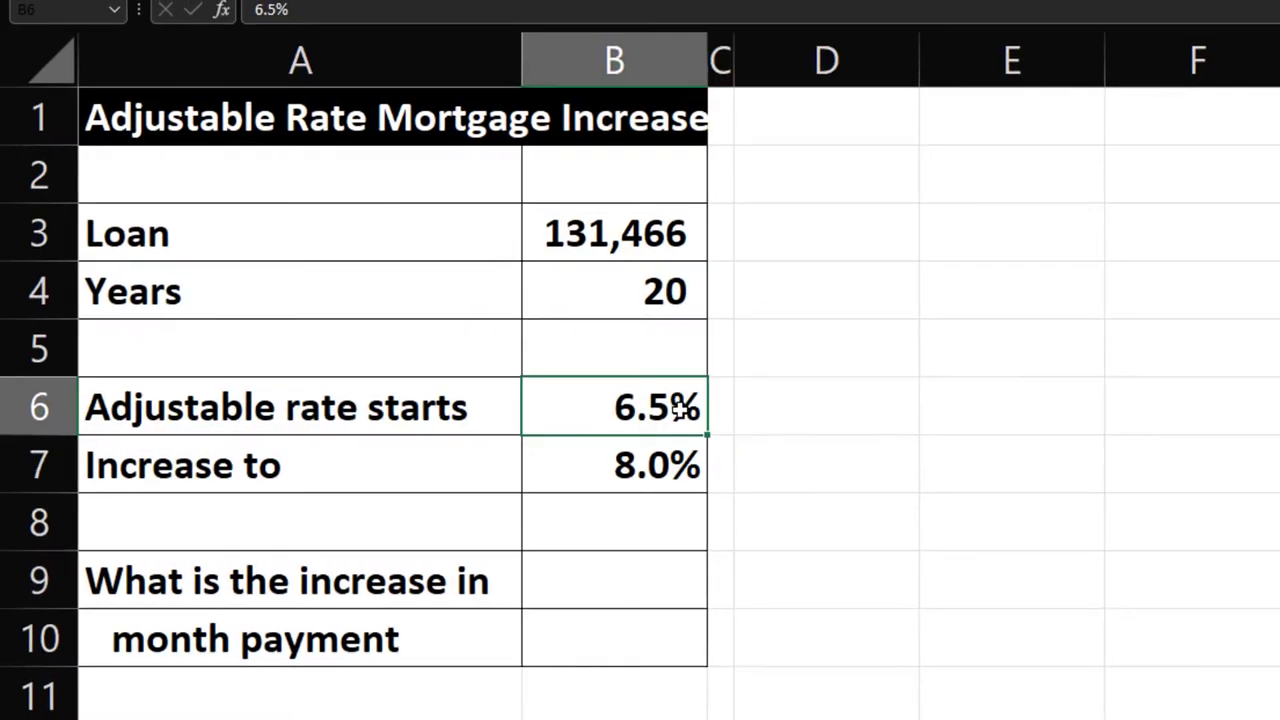
# Review the loan amount, term, starting rate and increased rate in cells B3 to B7 of the Blank sheet
pyautogui.moveTo(283, 243); pyautogui.dragTo(284, 273)
pyautogui.moveTo(680, 437); pyautogui.dragTo(681, 438)
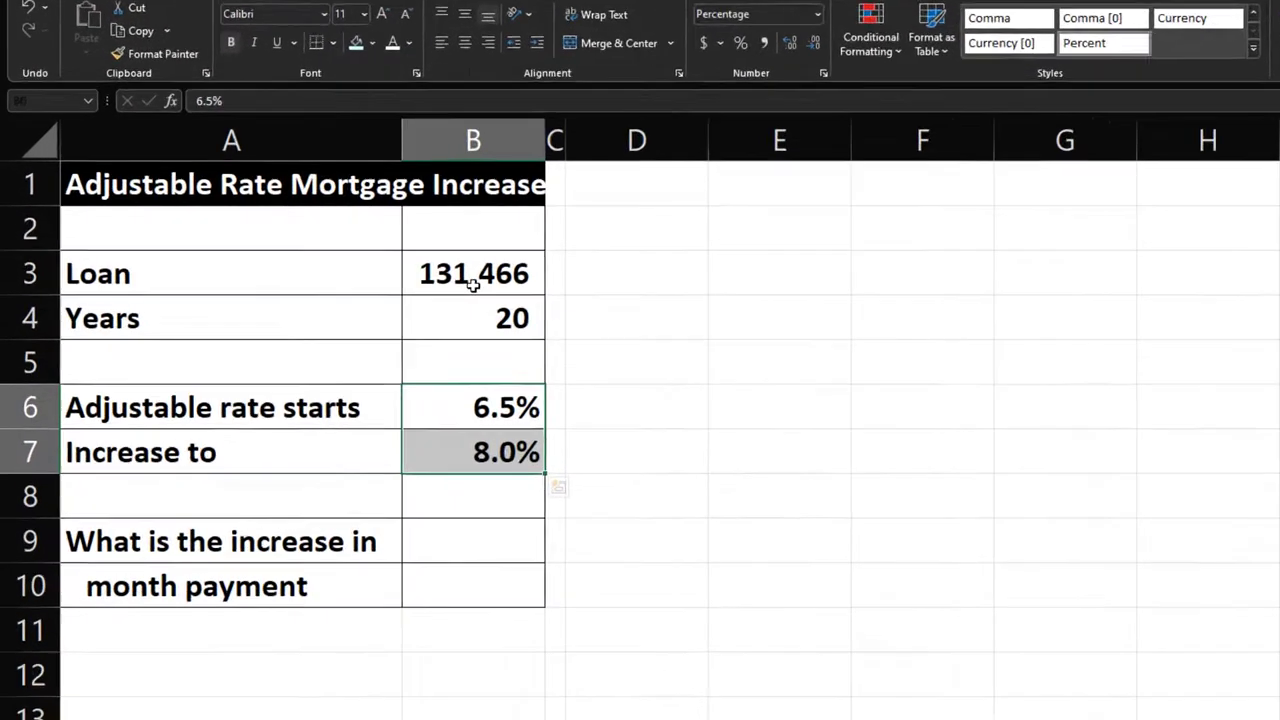
pyautogui.click(352, 265)
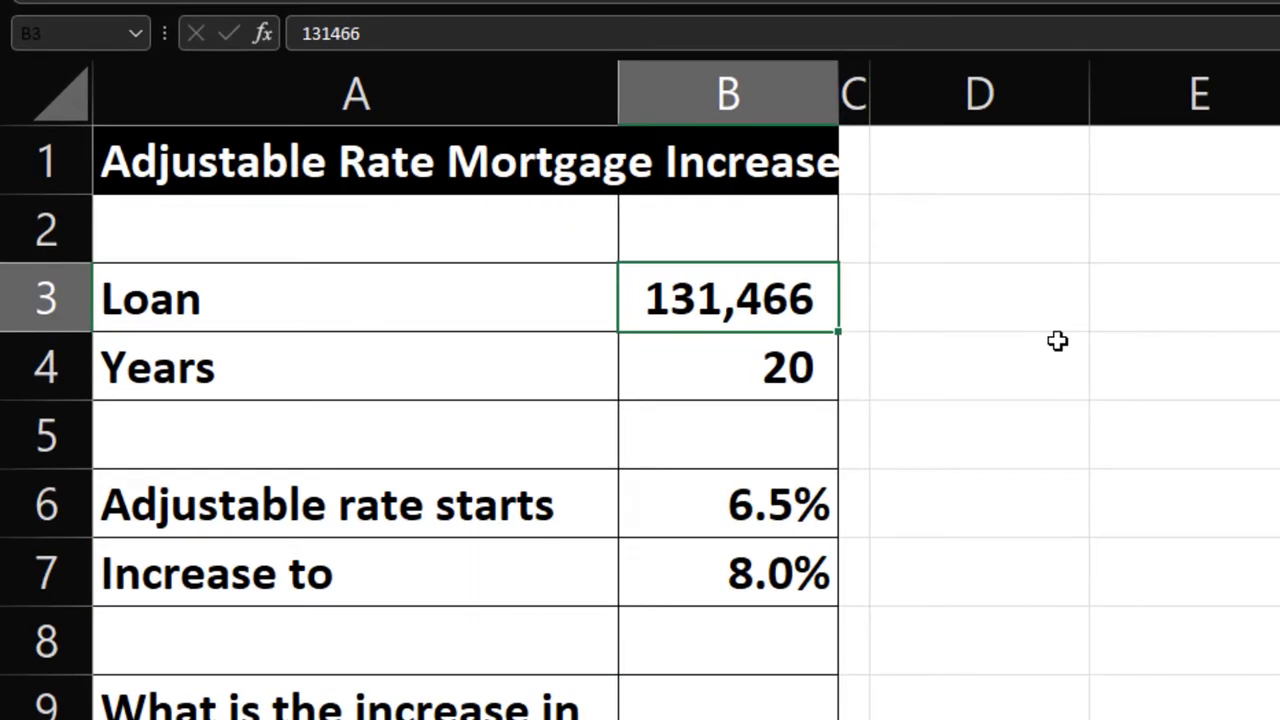
pyautogui.press('Down')
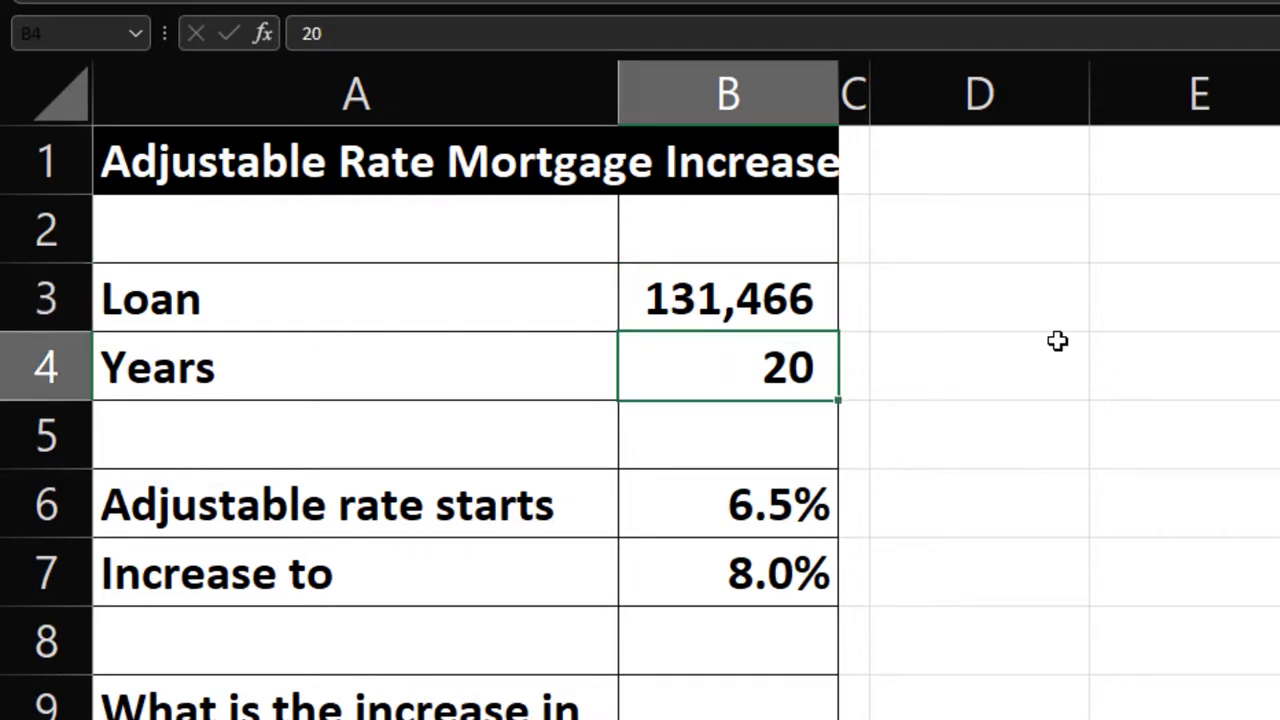
pyautogui.press('Down')
pyautogui.press('Down')
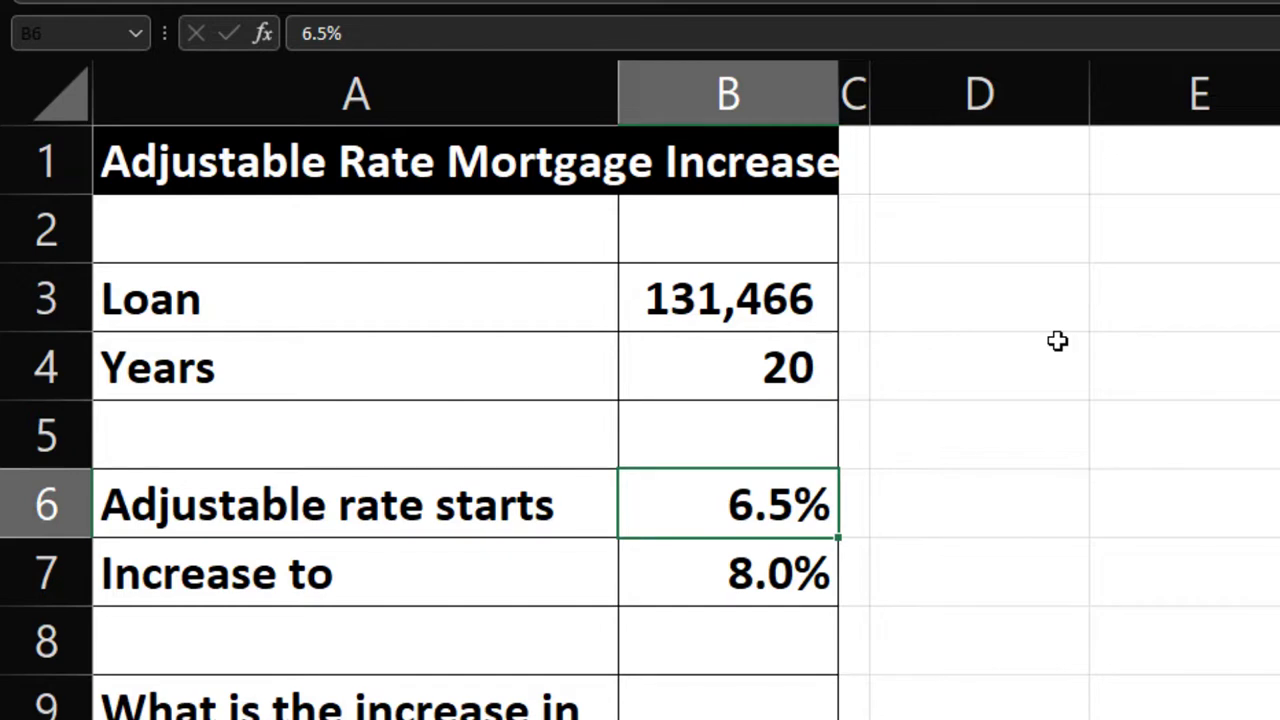
pyautogui.press('Down')
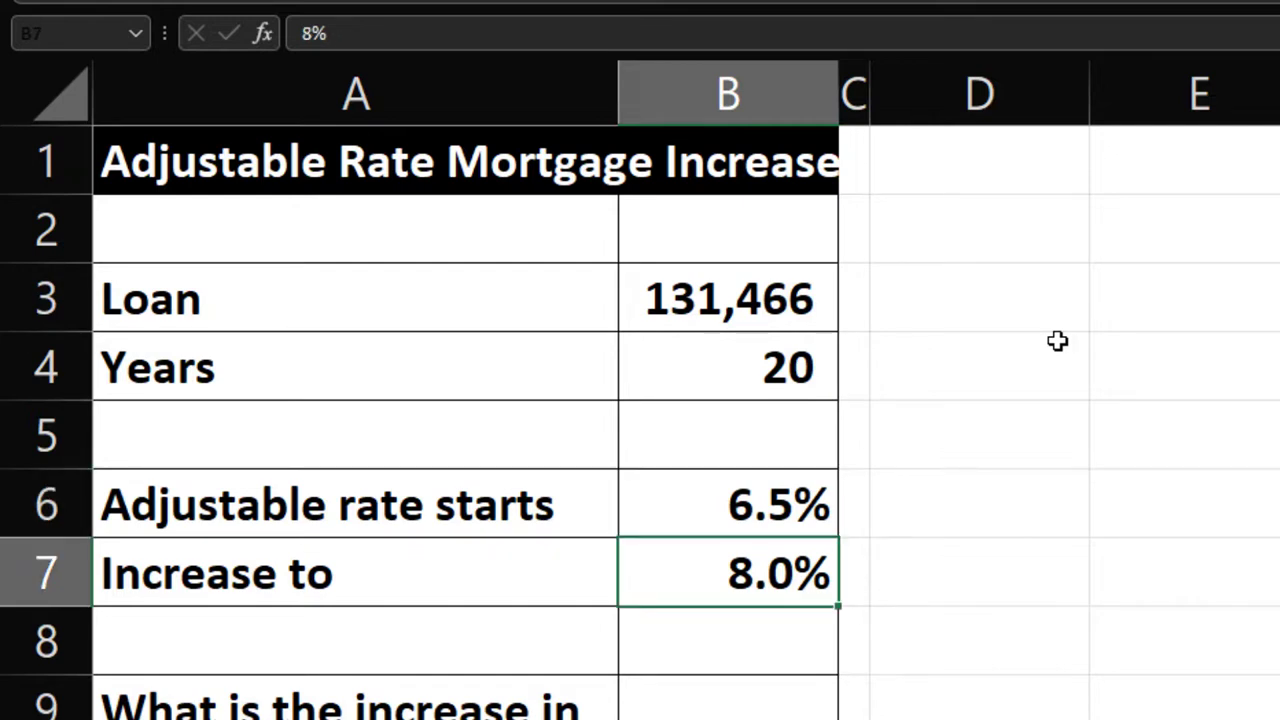
# Label cell D1 "Original payment" and widen column D to fit the text
pyautogui.moveTo(1087, 97); pyautogui.dragTo(1217, 106)
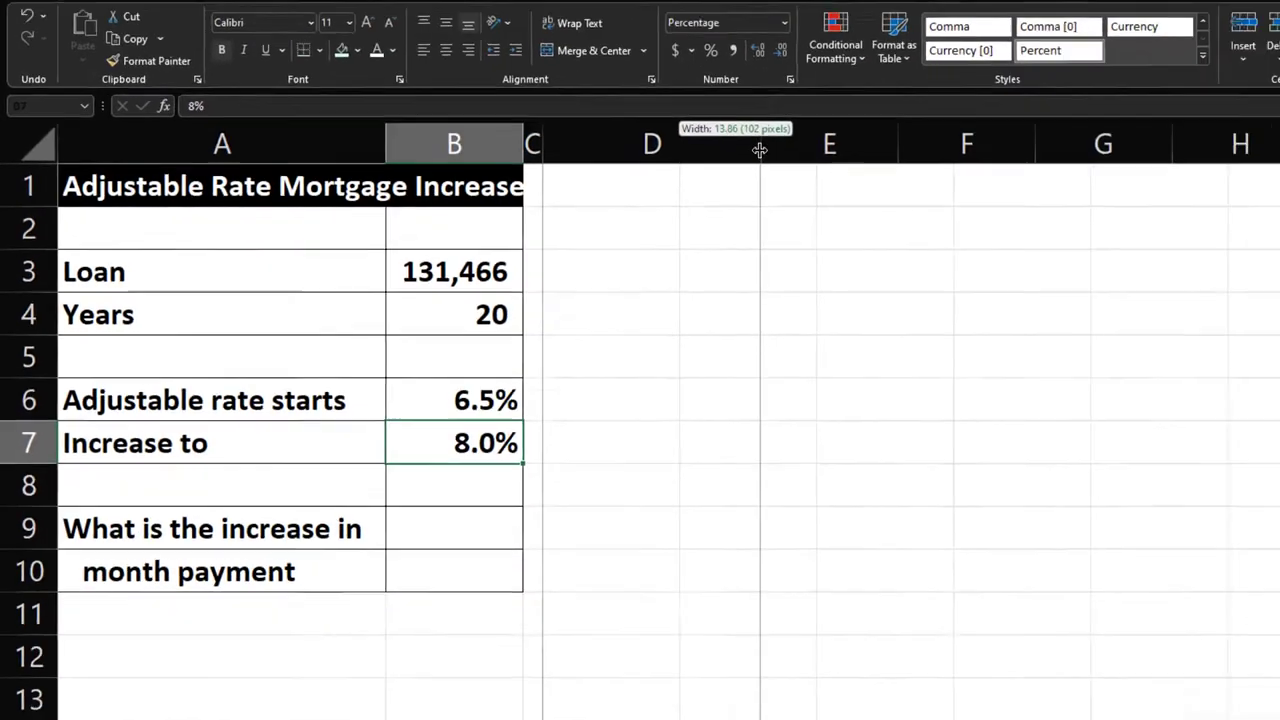
pyautogui.moveTo(760, 150); pyautogui.dragTo(760, 151)
pyautogui.click(716, 185)
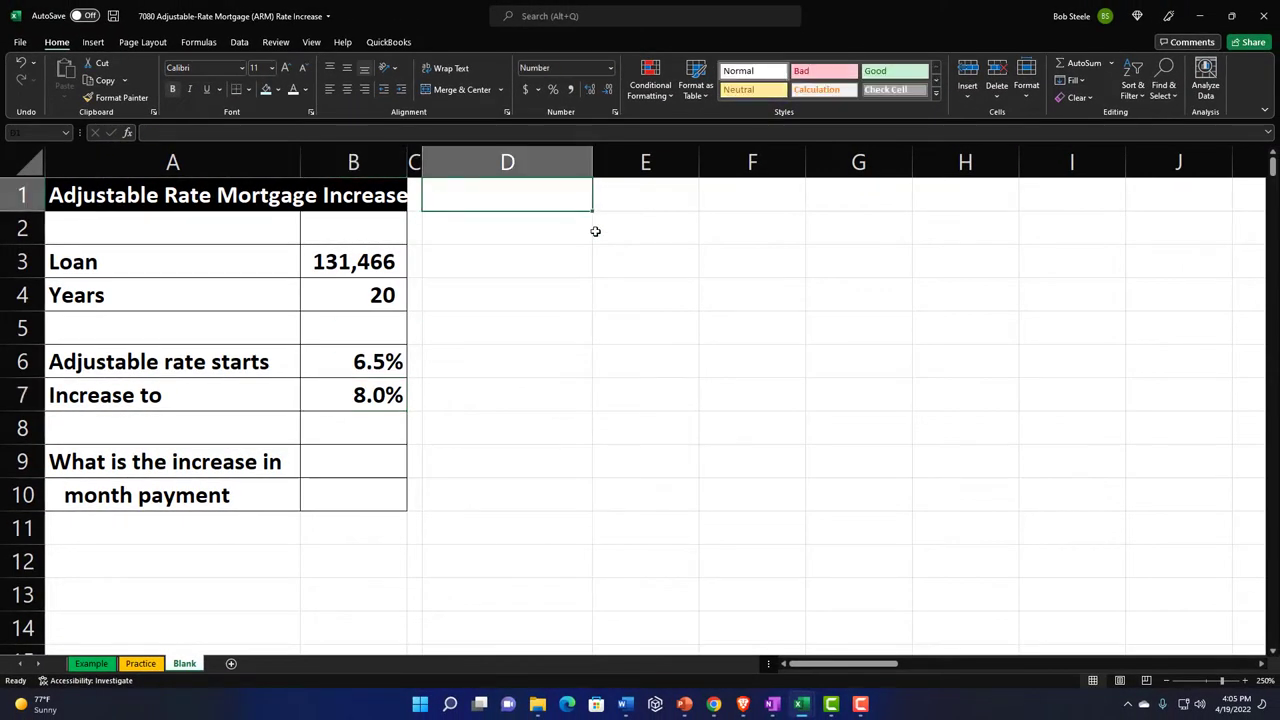
pyautogui.write('Ori')
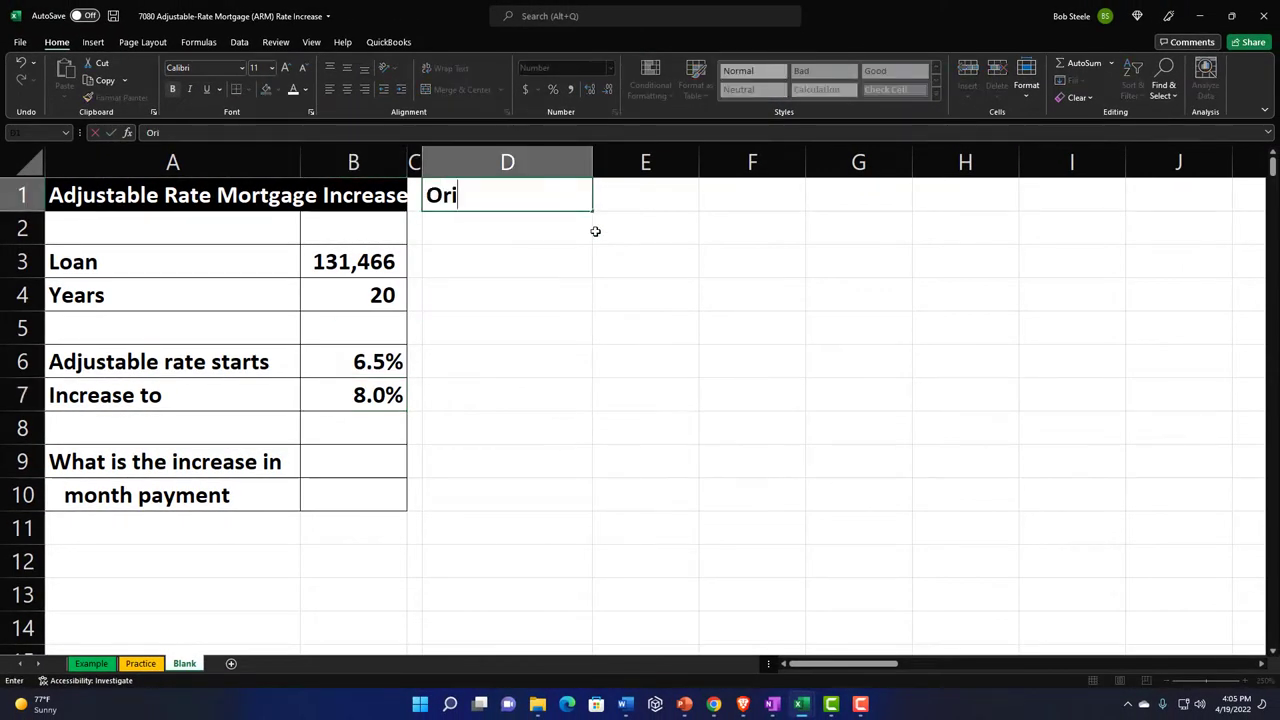
pyautogui.write('ginal payment')
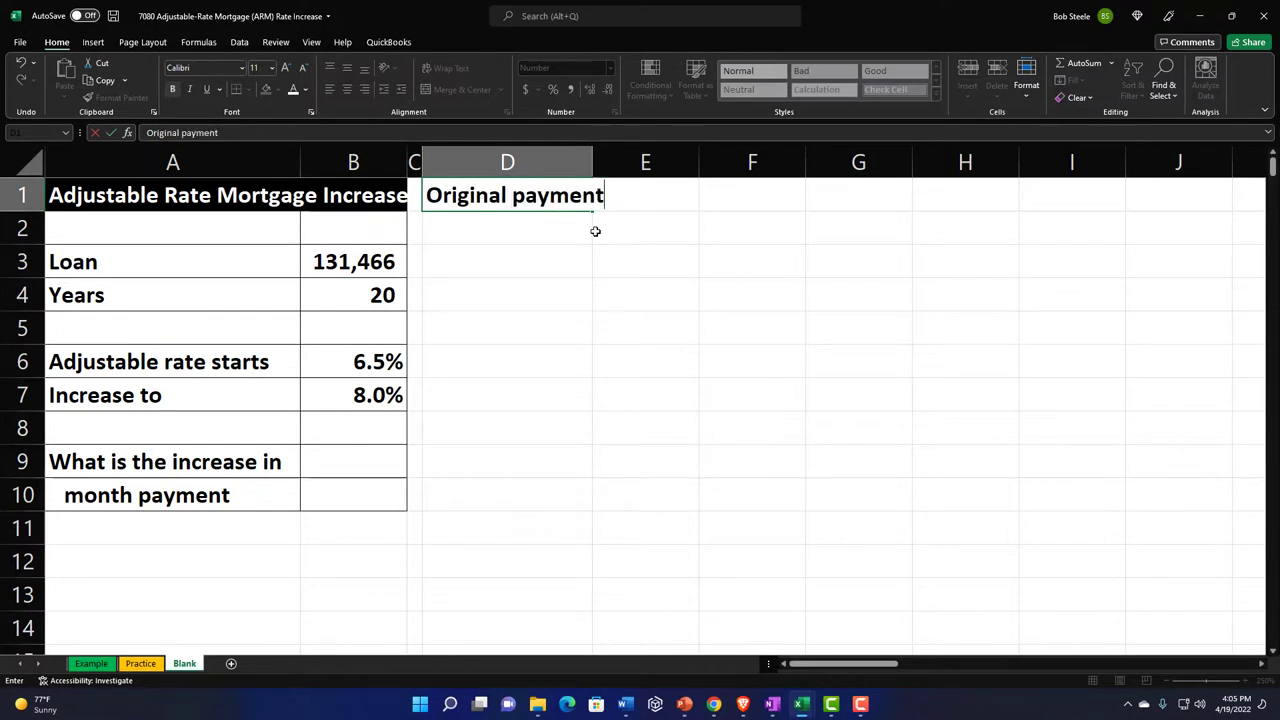
pyautogui.press('Tab')
pyautogui.moveTo(592, 162); pyautogui.dragTo(608, 162)
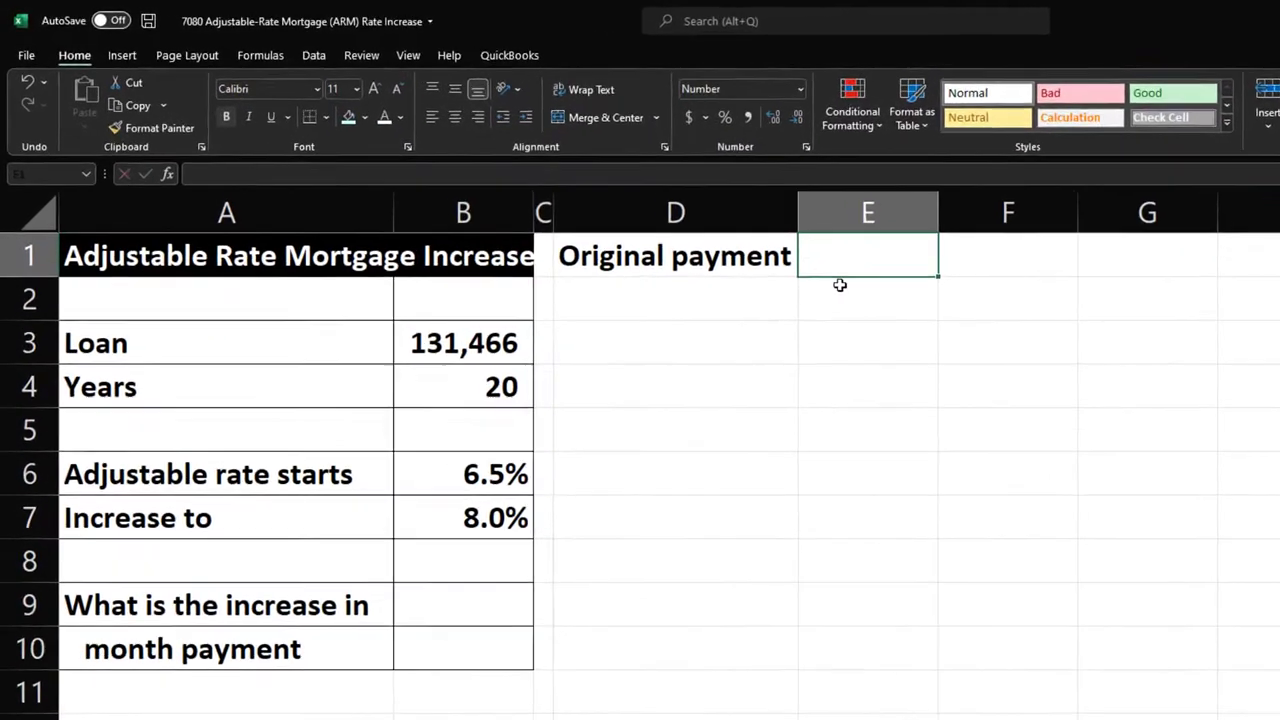
# Calculate the original monthly payment in E1 with -PMT(B6/12,B4*12,B3), using the starting rate, term and loan amount
pyautogui.write('-')
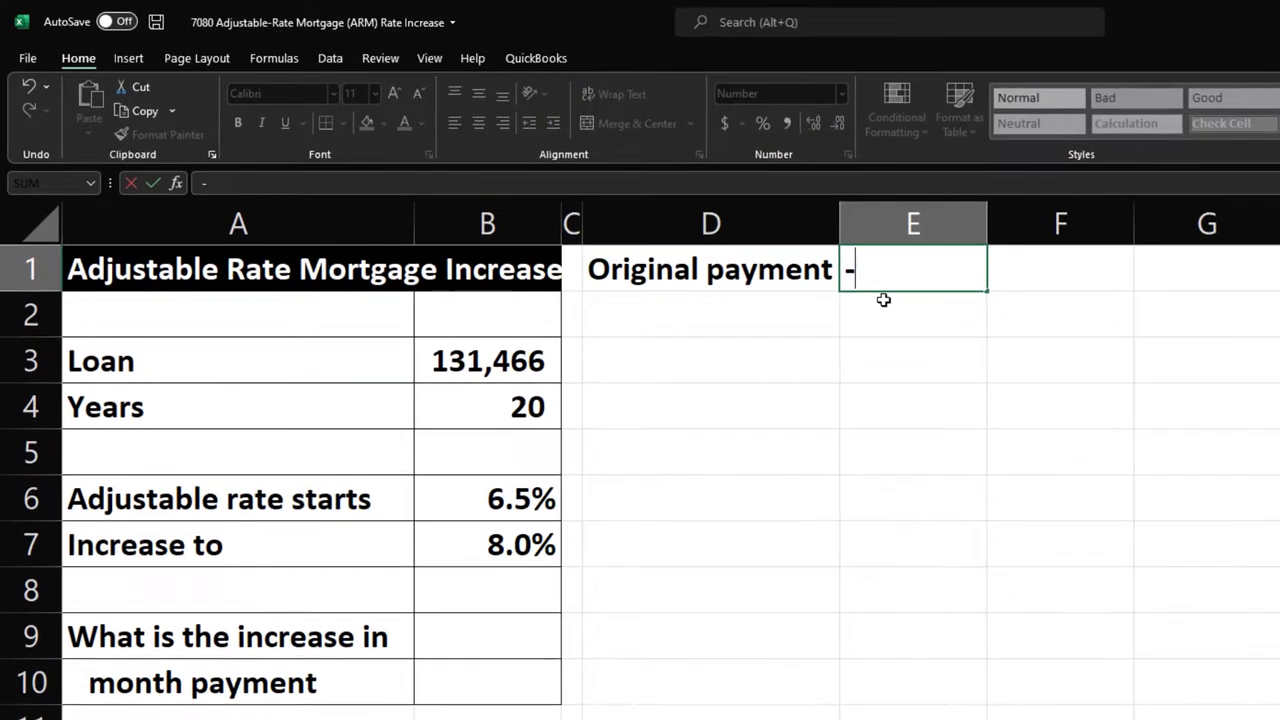
pyautogui.write('pmt')
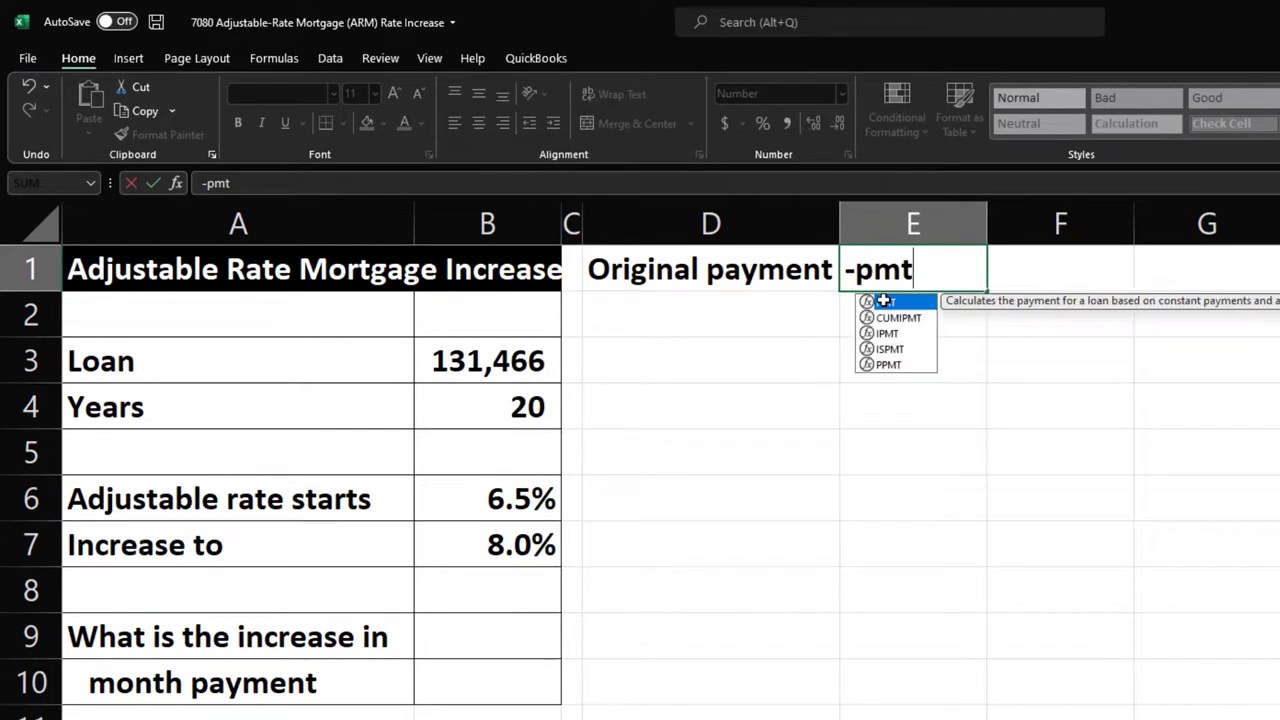
pyautogui.write('(')
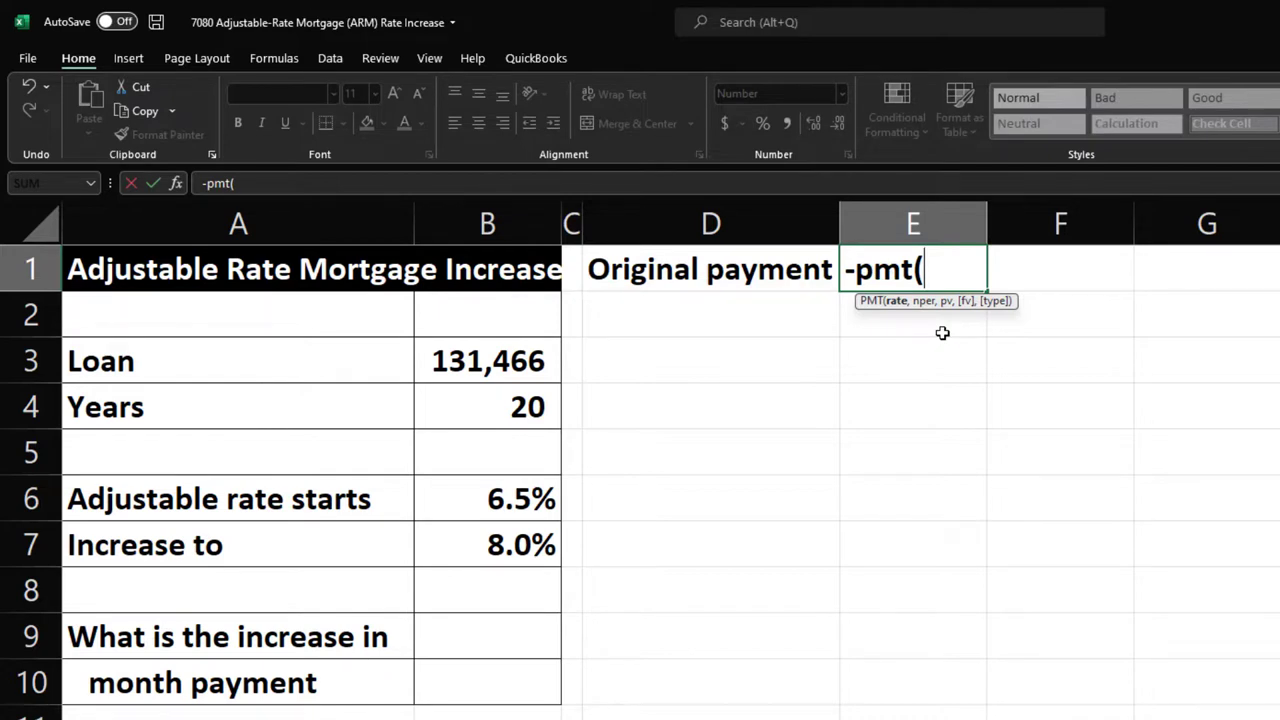
pyautogui.click(524, 499)
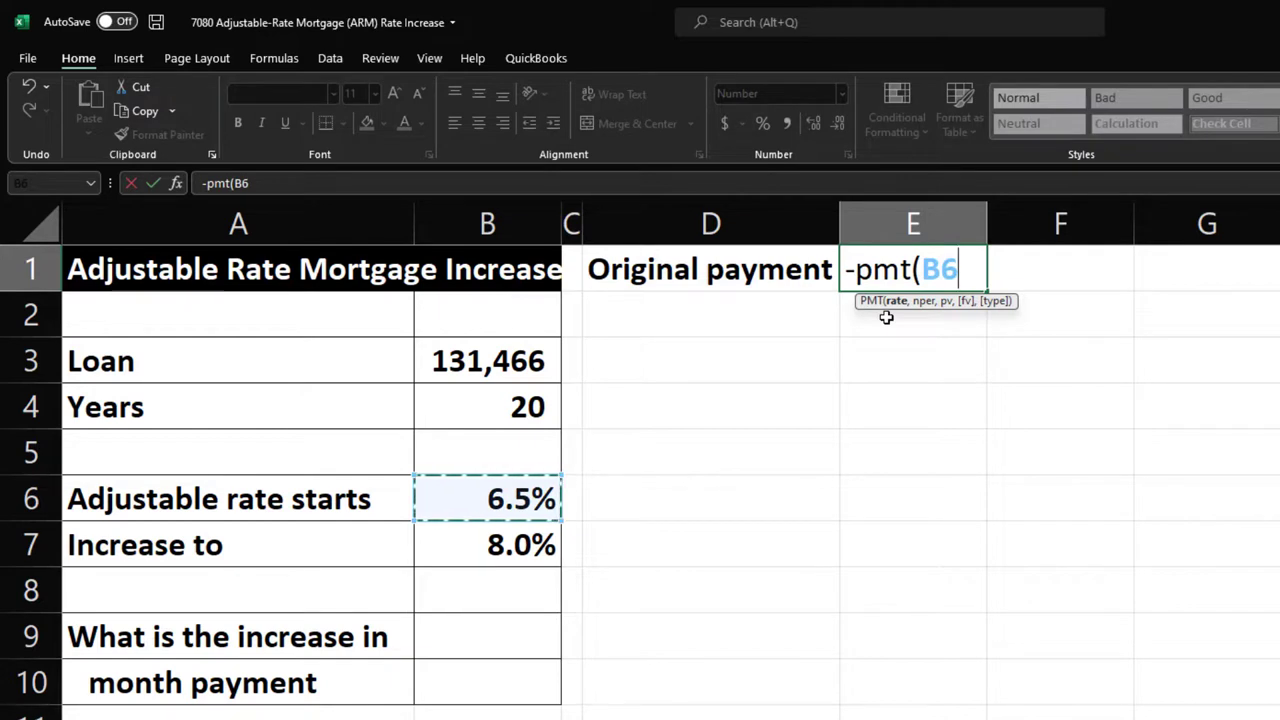
pyautogui.write('/12')
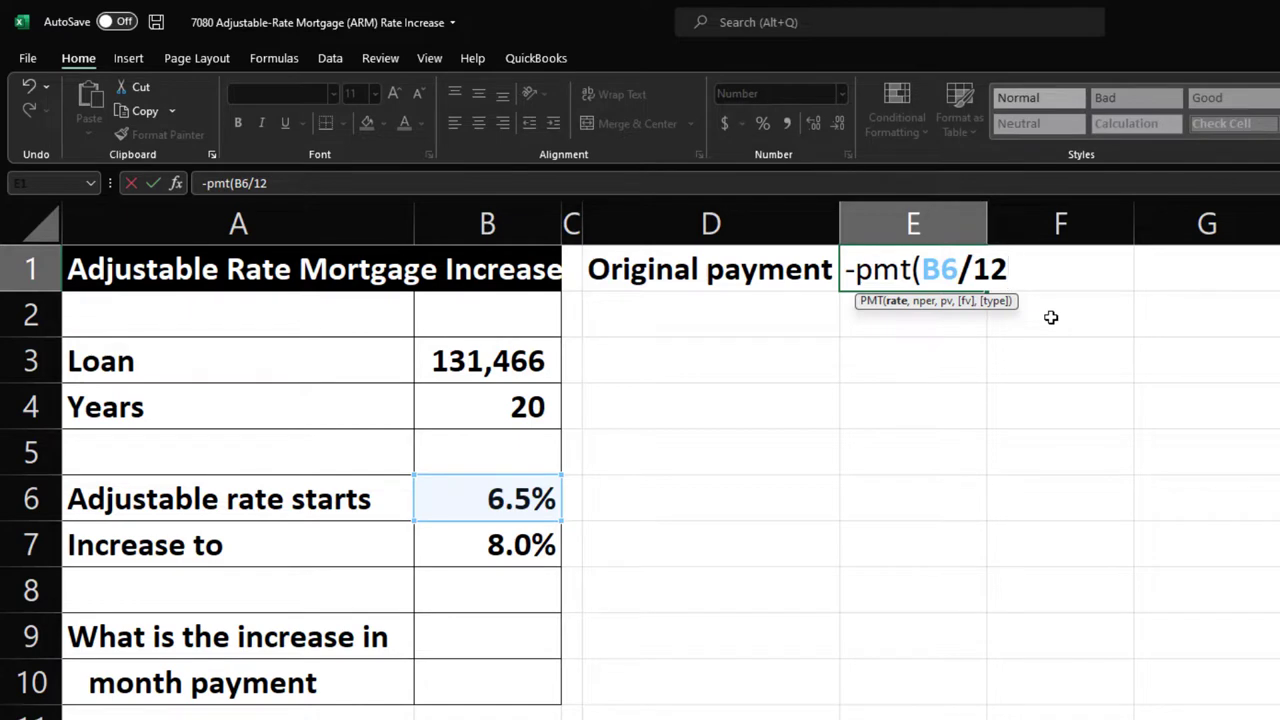
pyautogui.write(',')
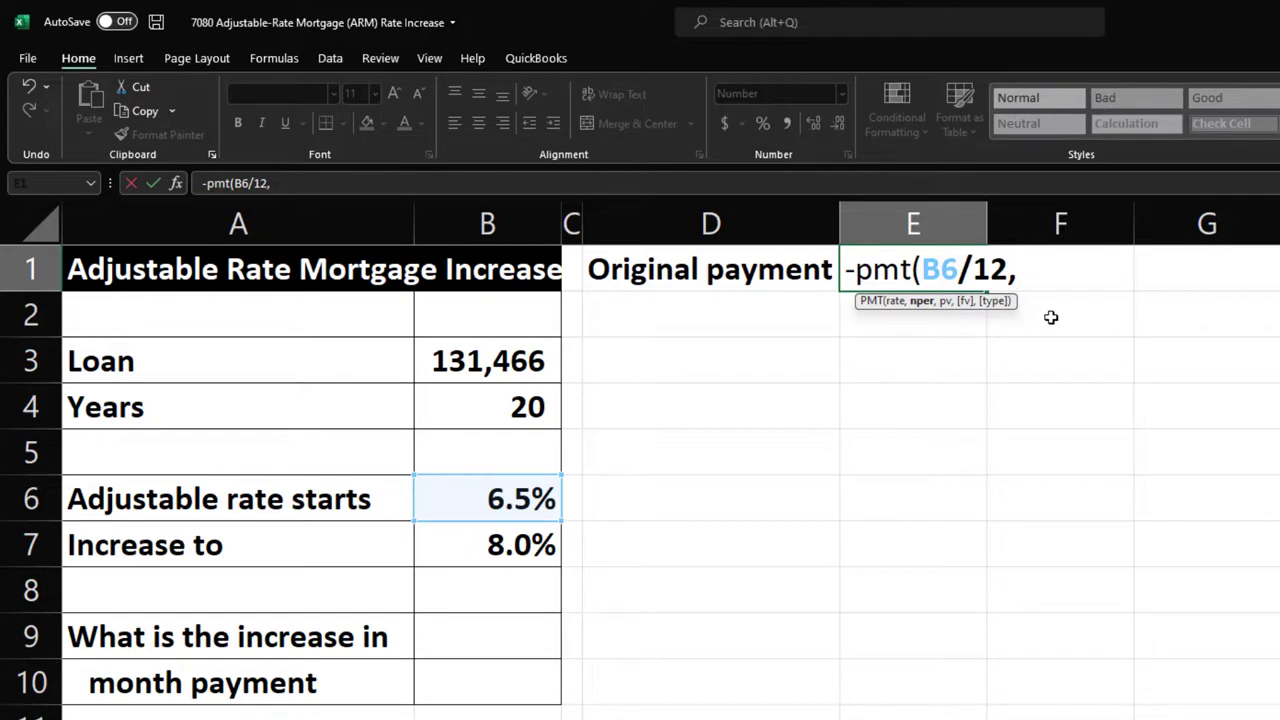
pyautogui.click(531, 408)
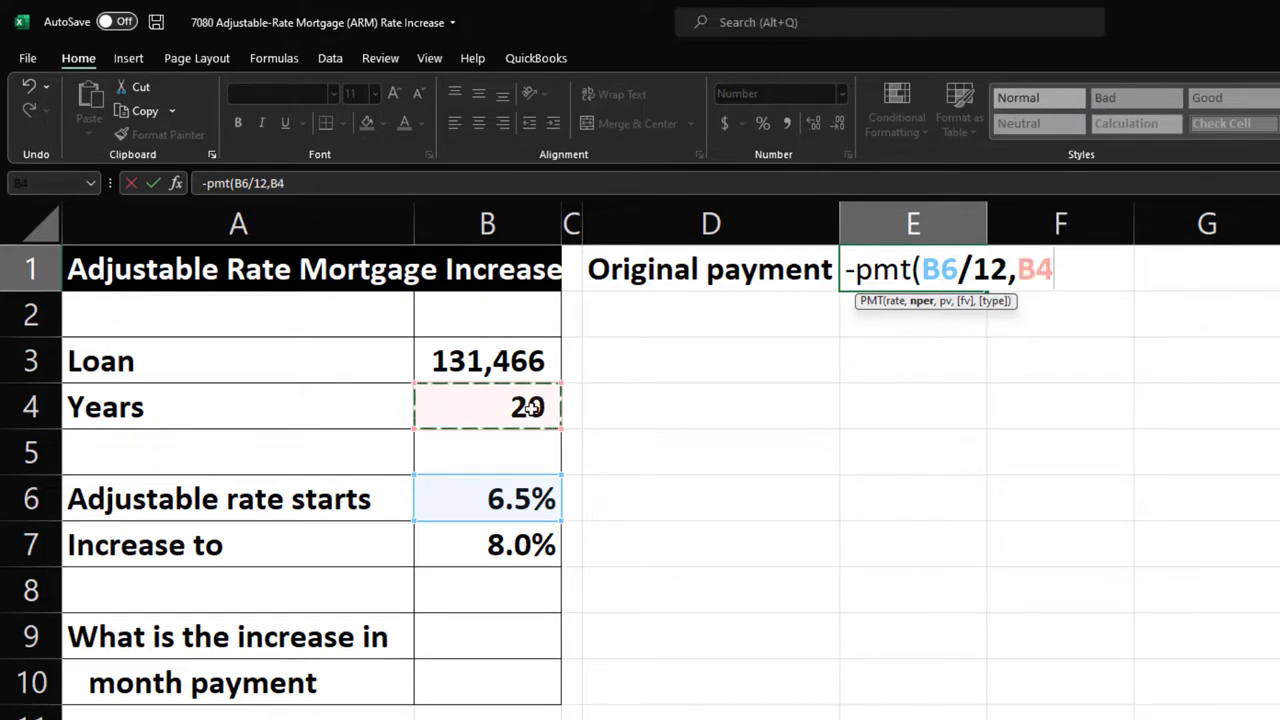
pyautogui.write('*12')
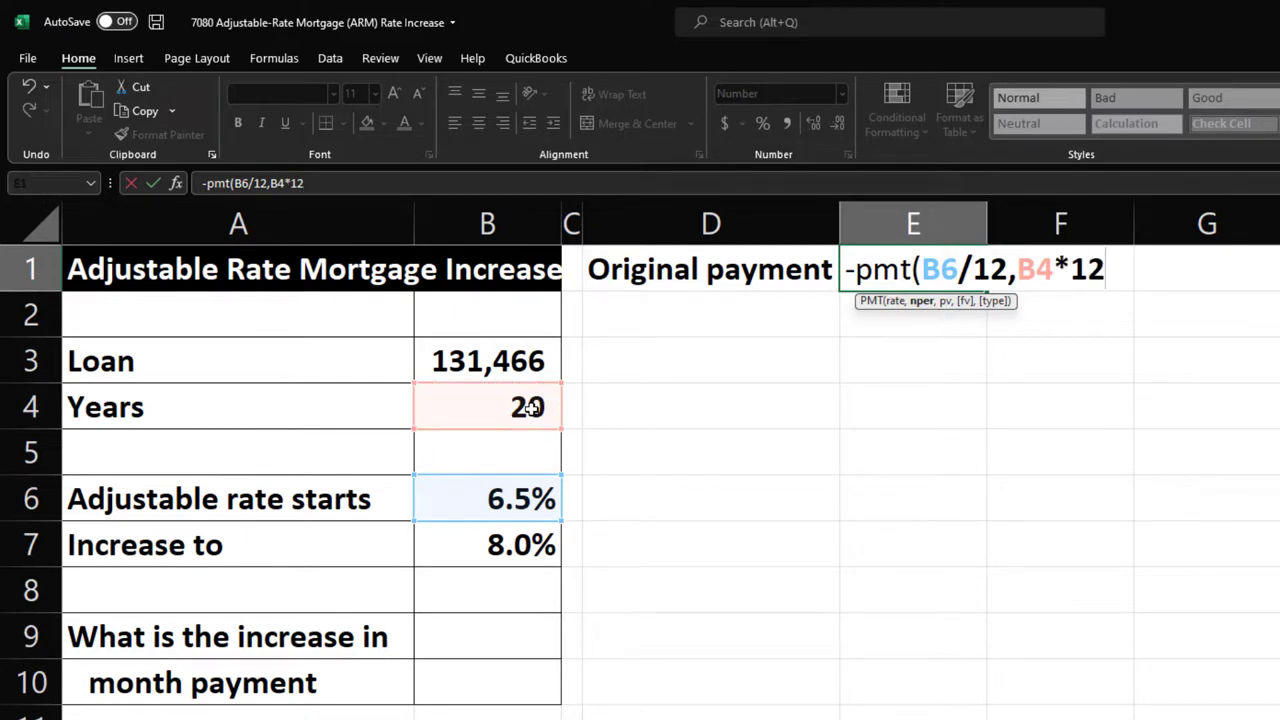
pyautogui.write(',')
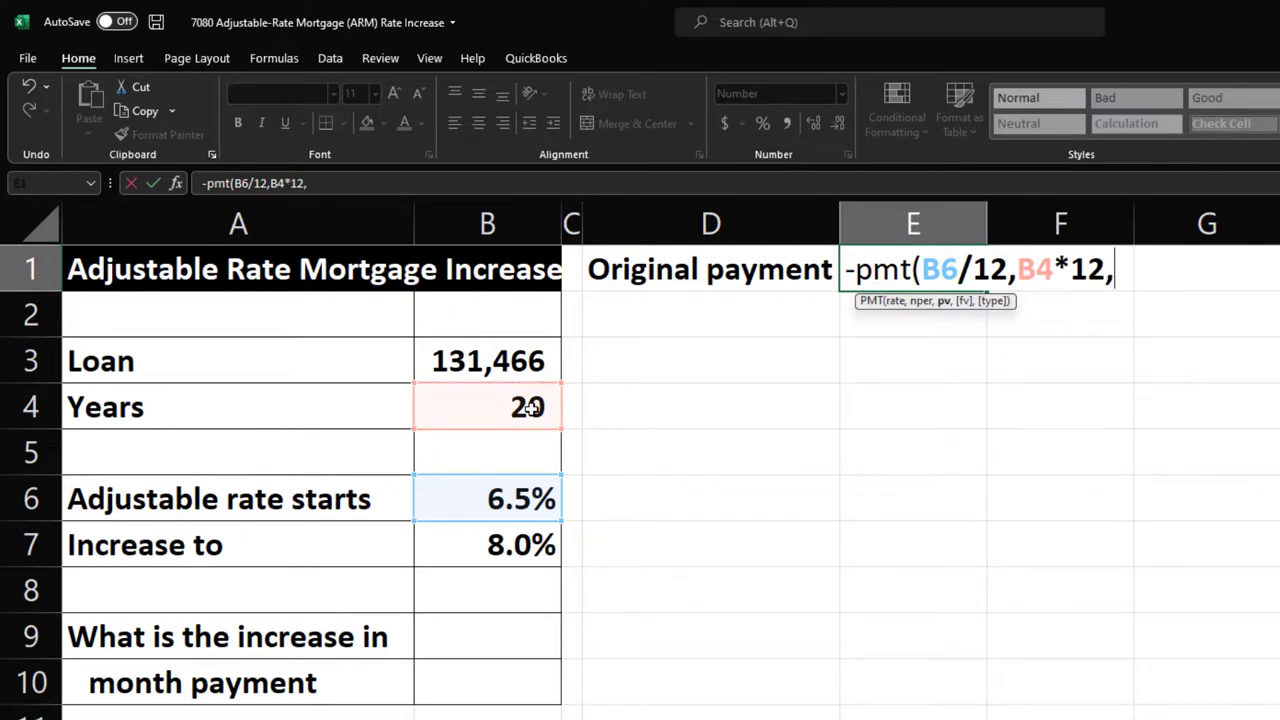
pyautogui.click(520, 372)
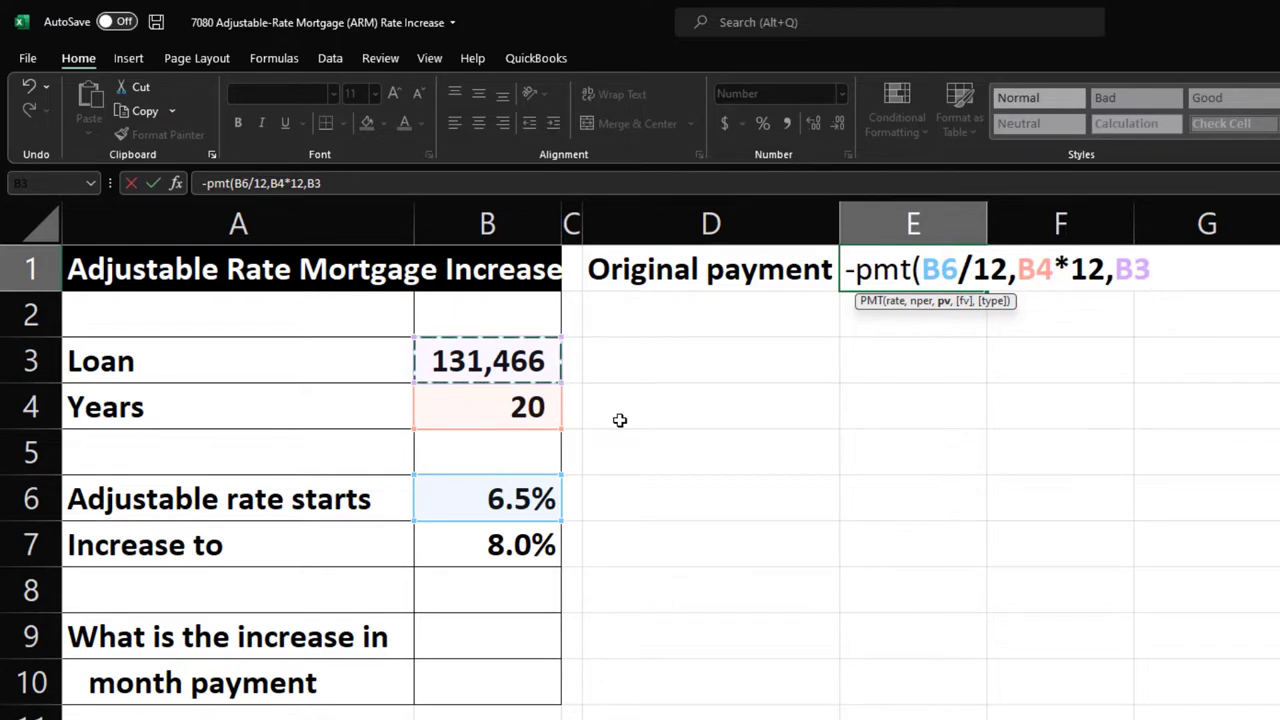
pyautogui.hotkey('ctrl', 'Return')
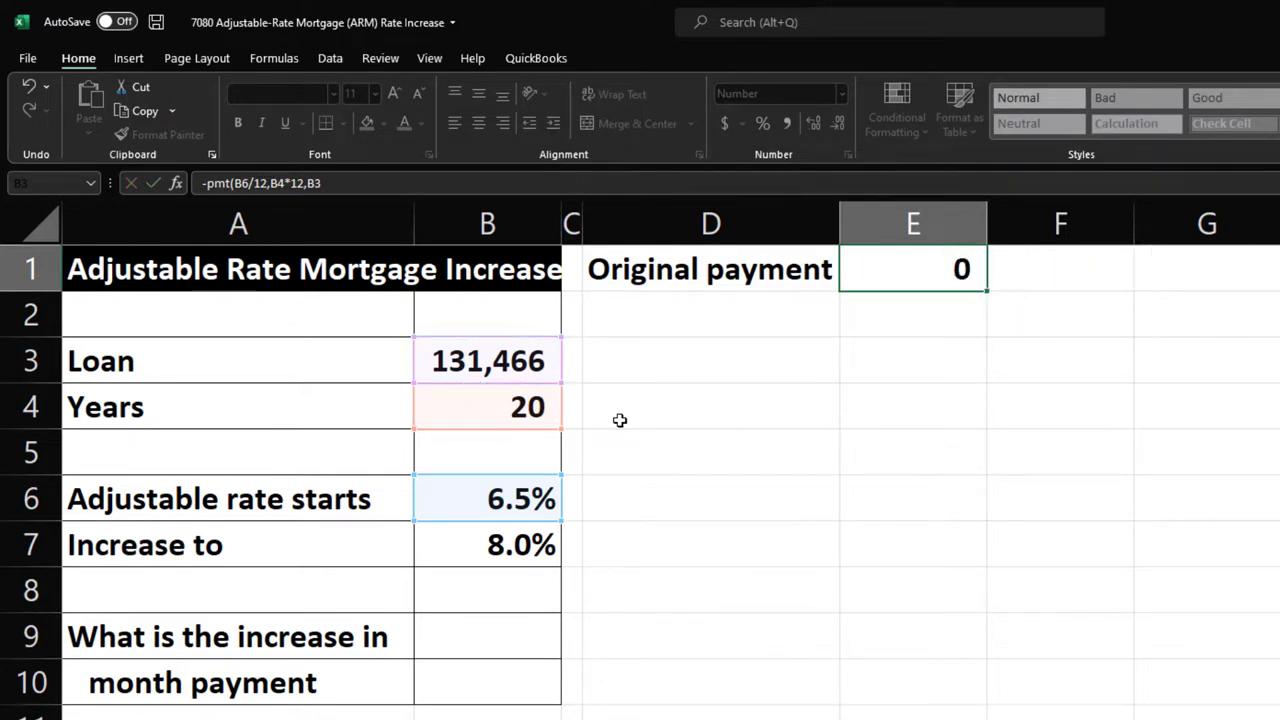
# Label cell D2 "New payment"
pyautogui.press('Left')
pyautogui.press('Down')
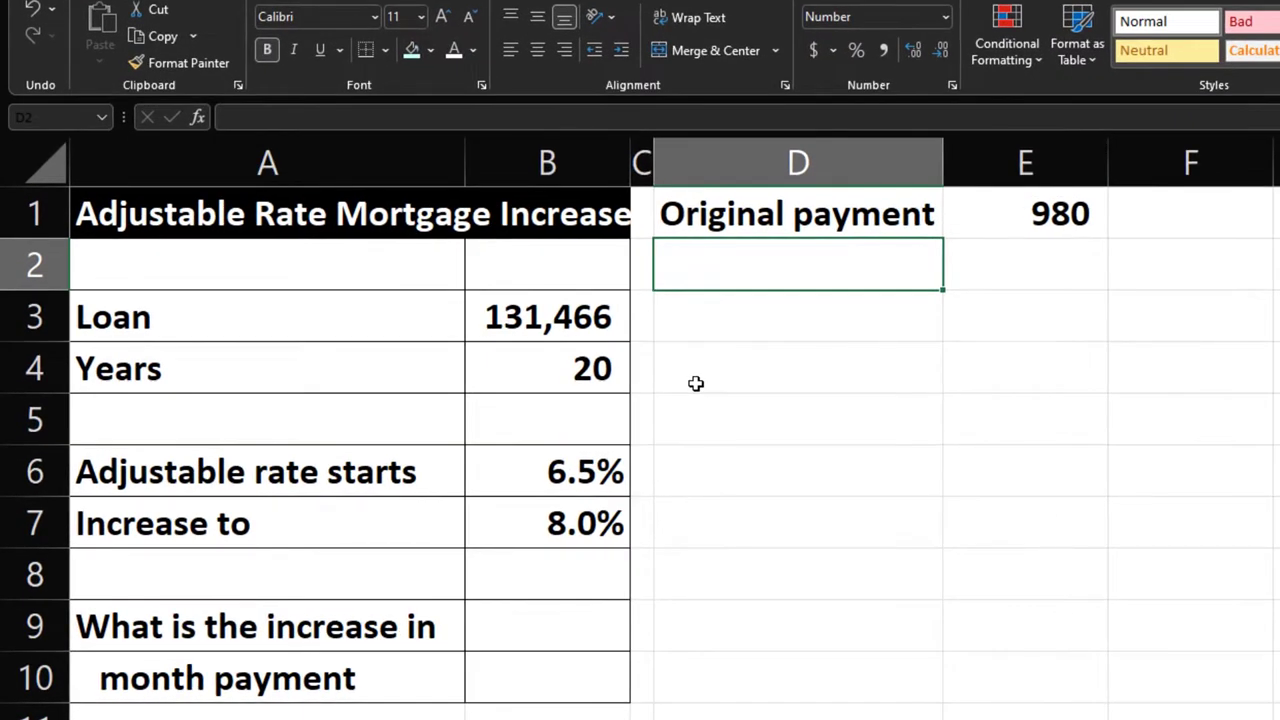
pyautogui.write('N')
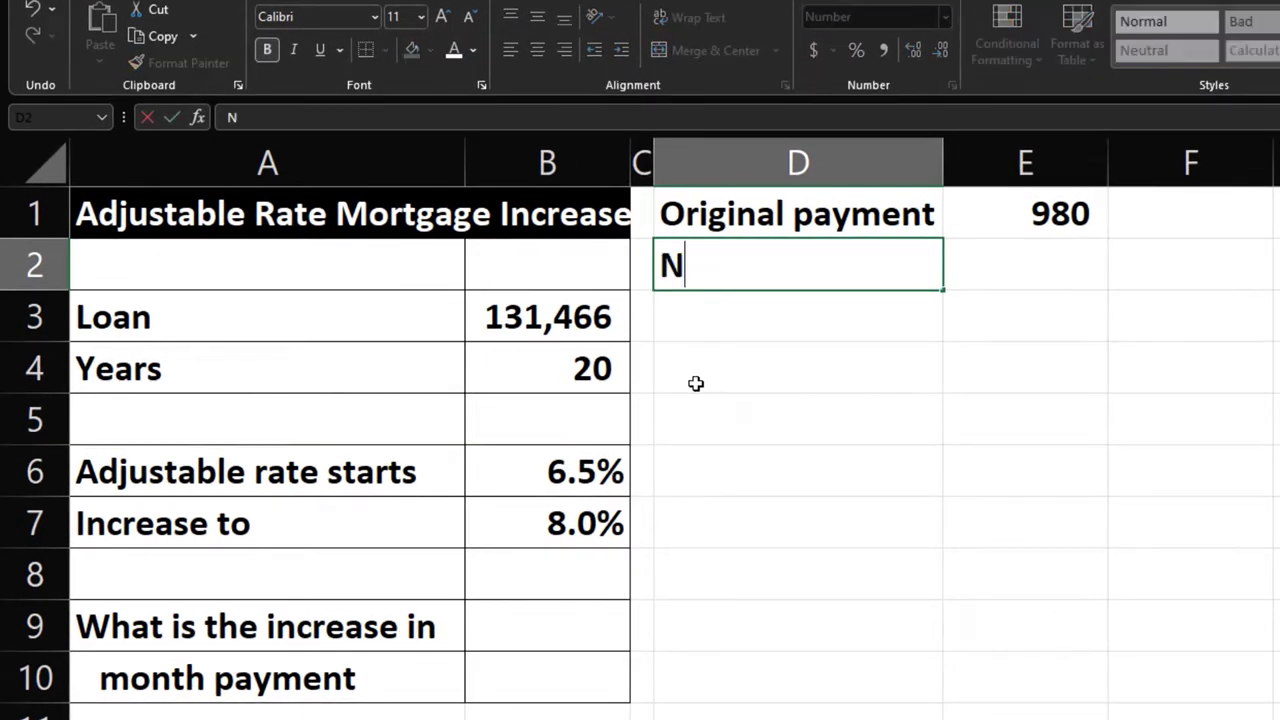
pyautogui.write('ew payment')
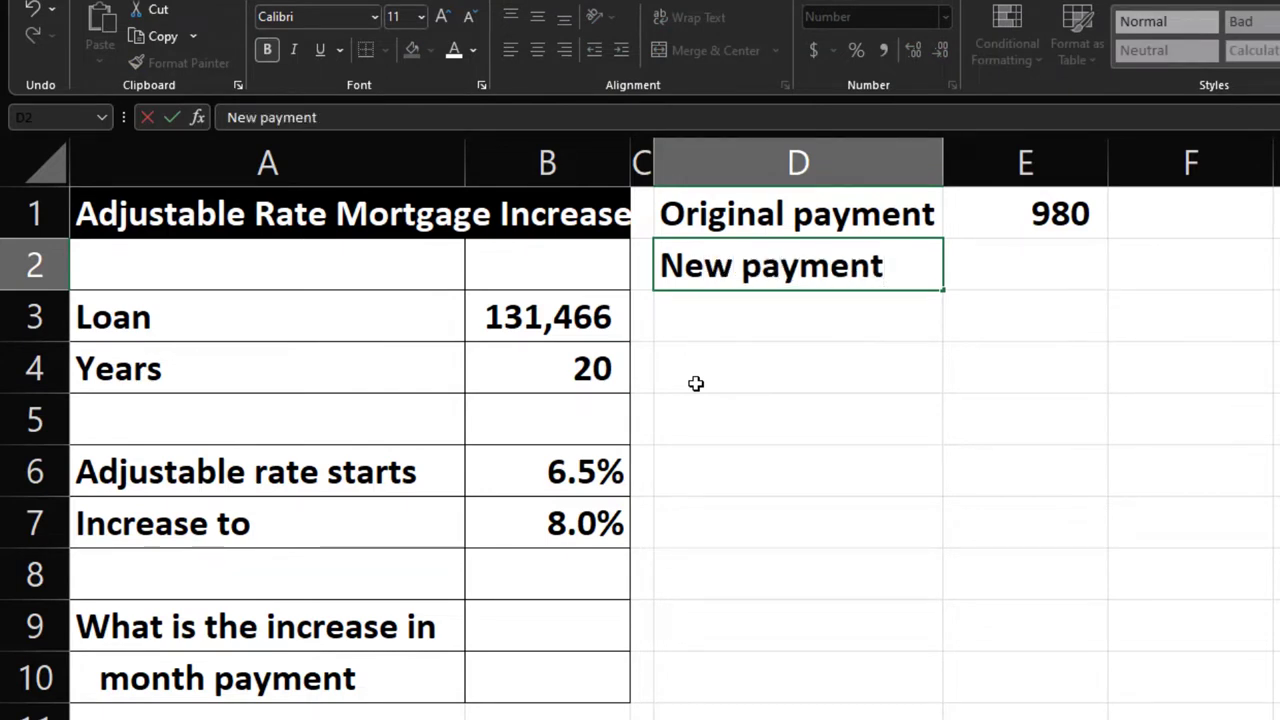
pyautogui.press('Tab')
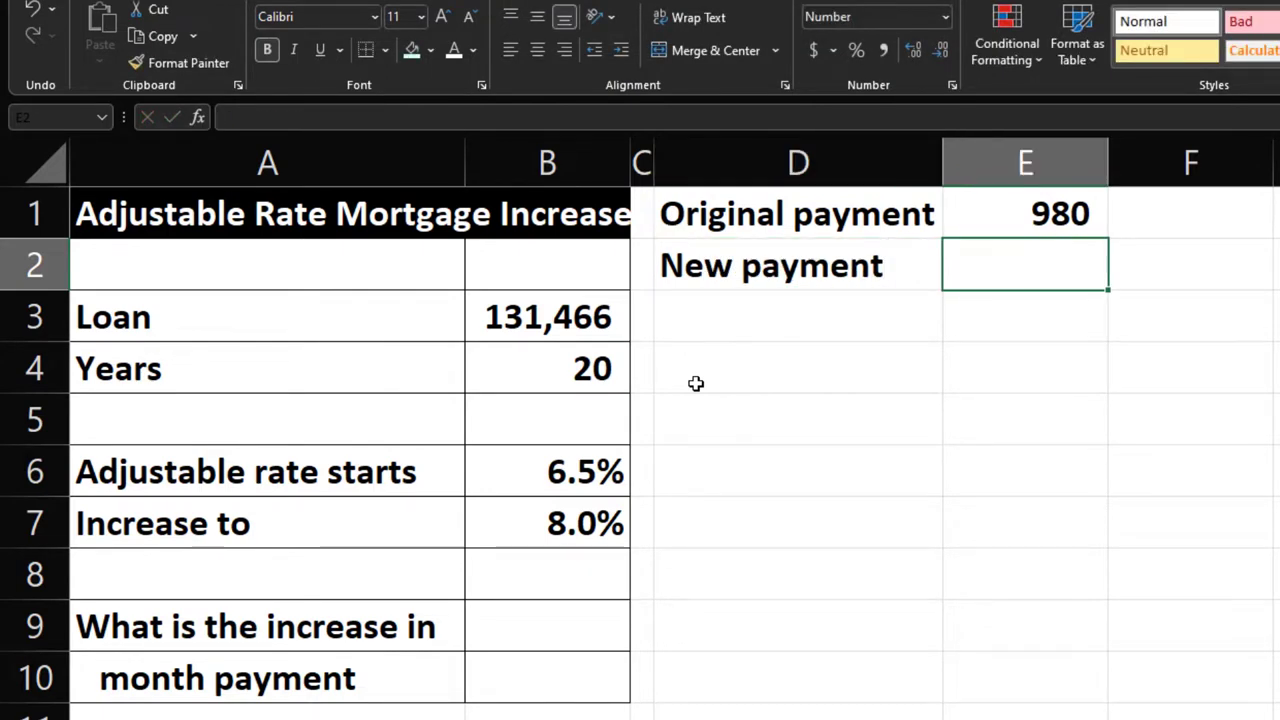
# Try to calculate the new payment in E2 with -PMT(B7/12,B4/12,B3)
pyautogui.write('-pmt')
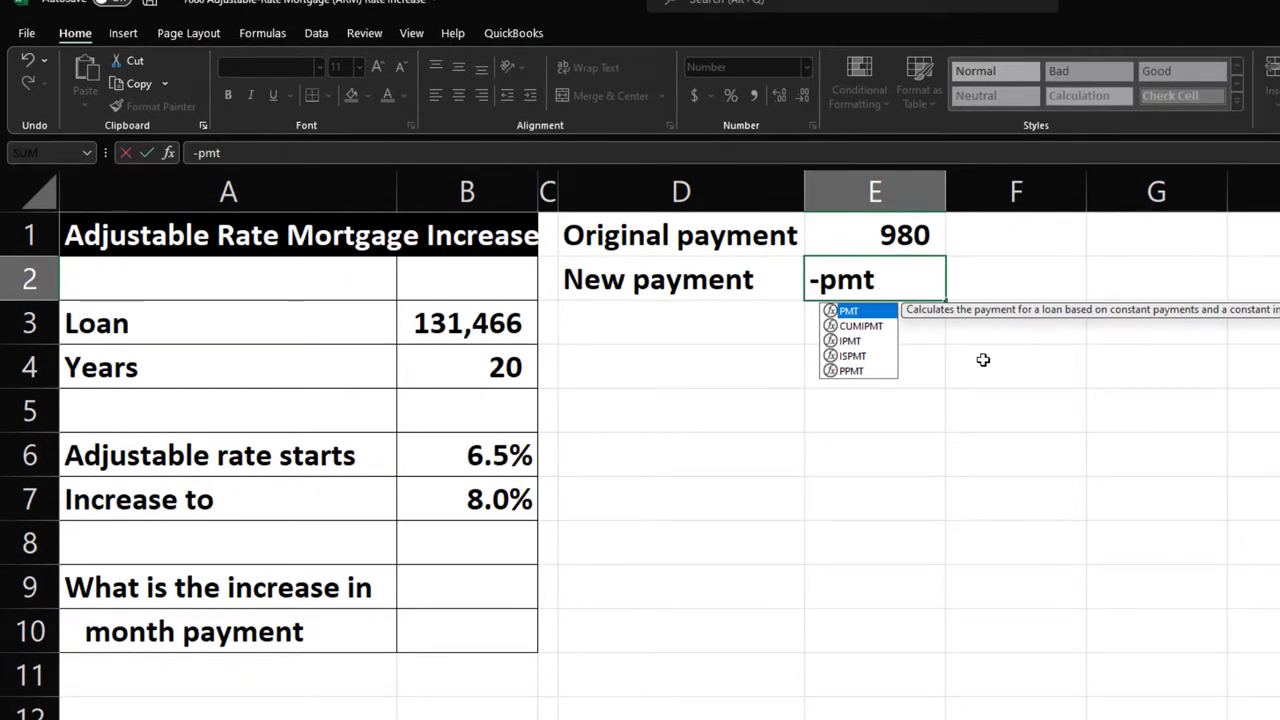
pyautogui.write('(')
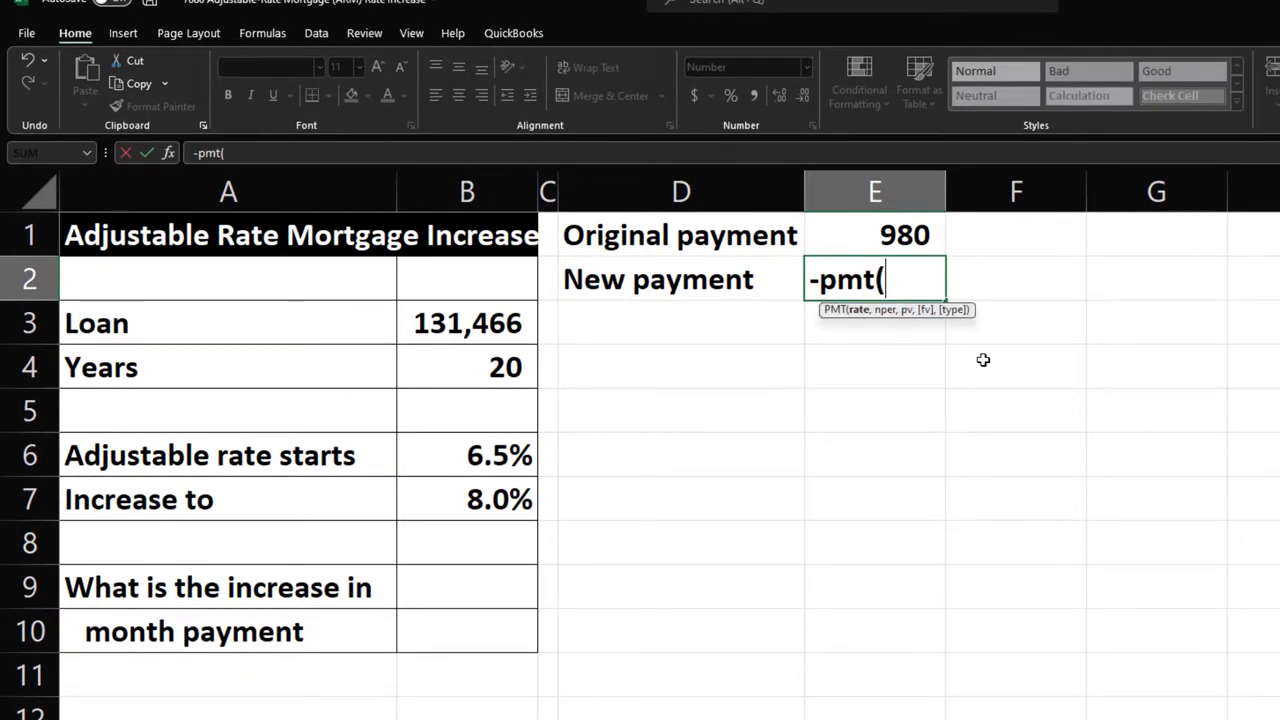
pyautogui.click(514, 502)
pyautogui.write('/12,')
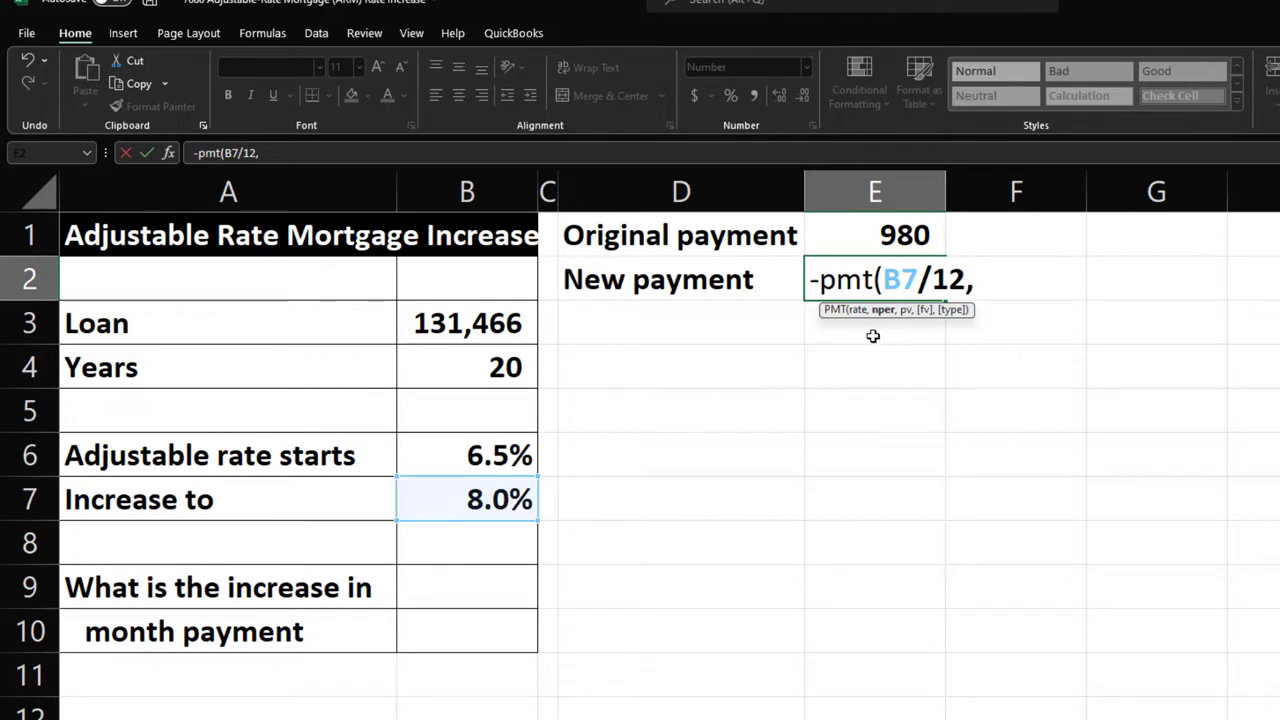
pyautogui.click(486, 368)
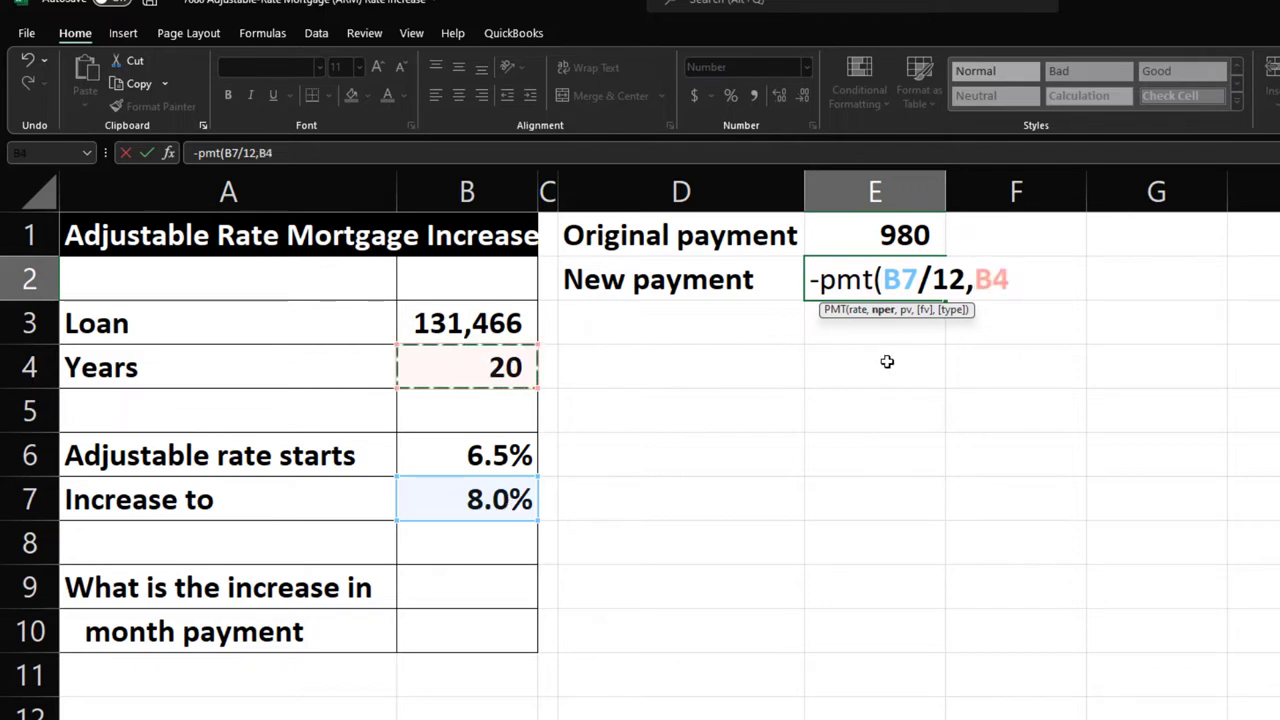
pyautogui.write('/12,')
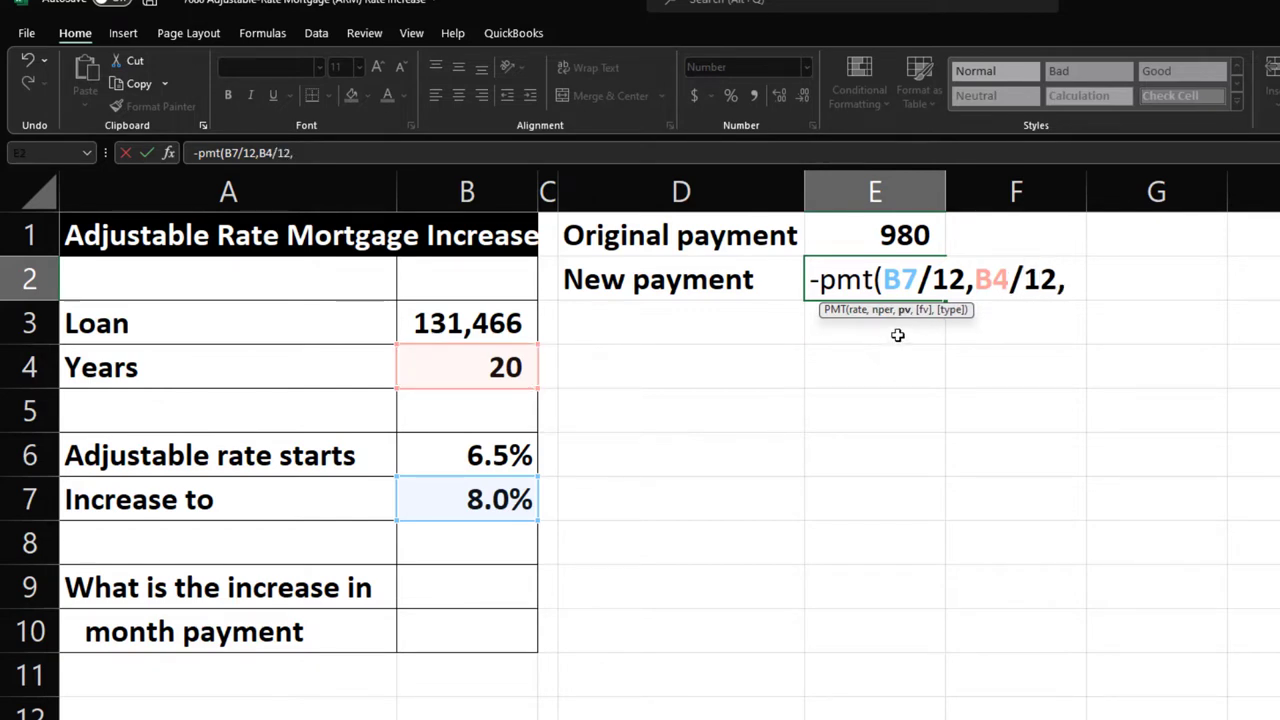
pyautogui.click(506, 331)
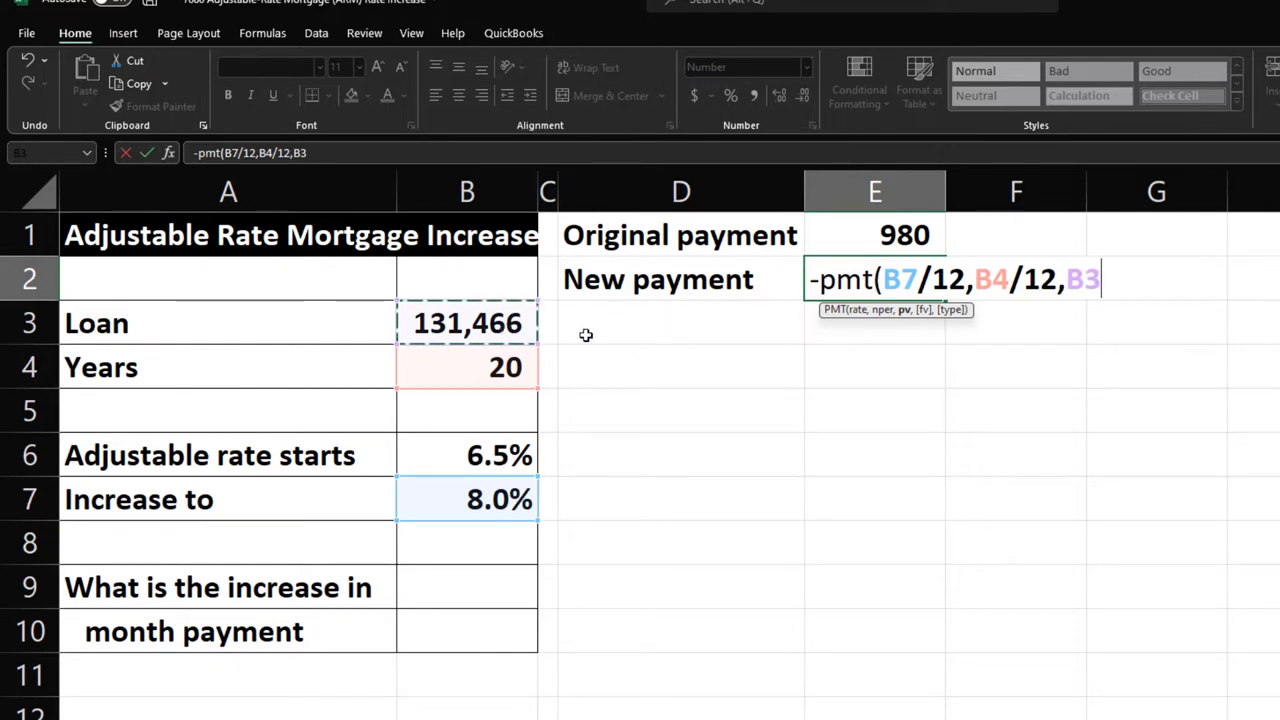
pyautogui.hotkey('ctrl', 'Return')
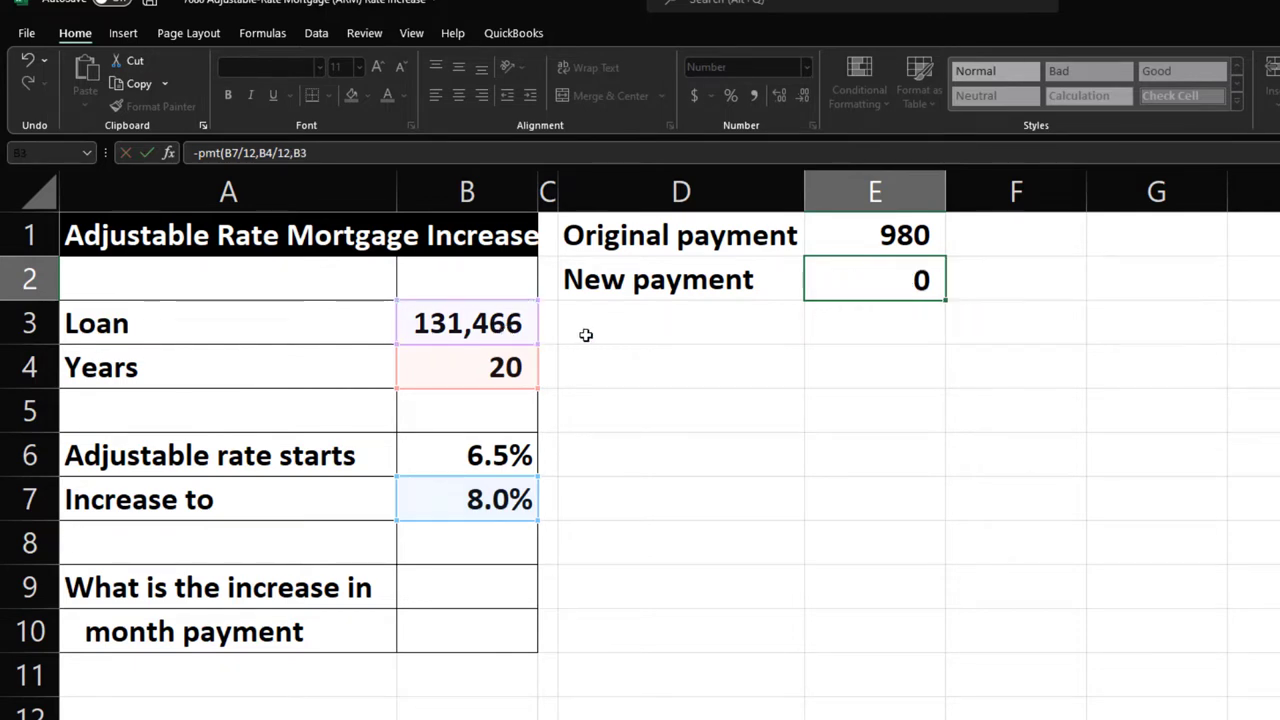
# Examine the arguments of the PMT formula in E2, leaving the cell selected
pyautogui.click(586, 335)
pyautogui.press('Right')
pyautogui.press('Up')
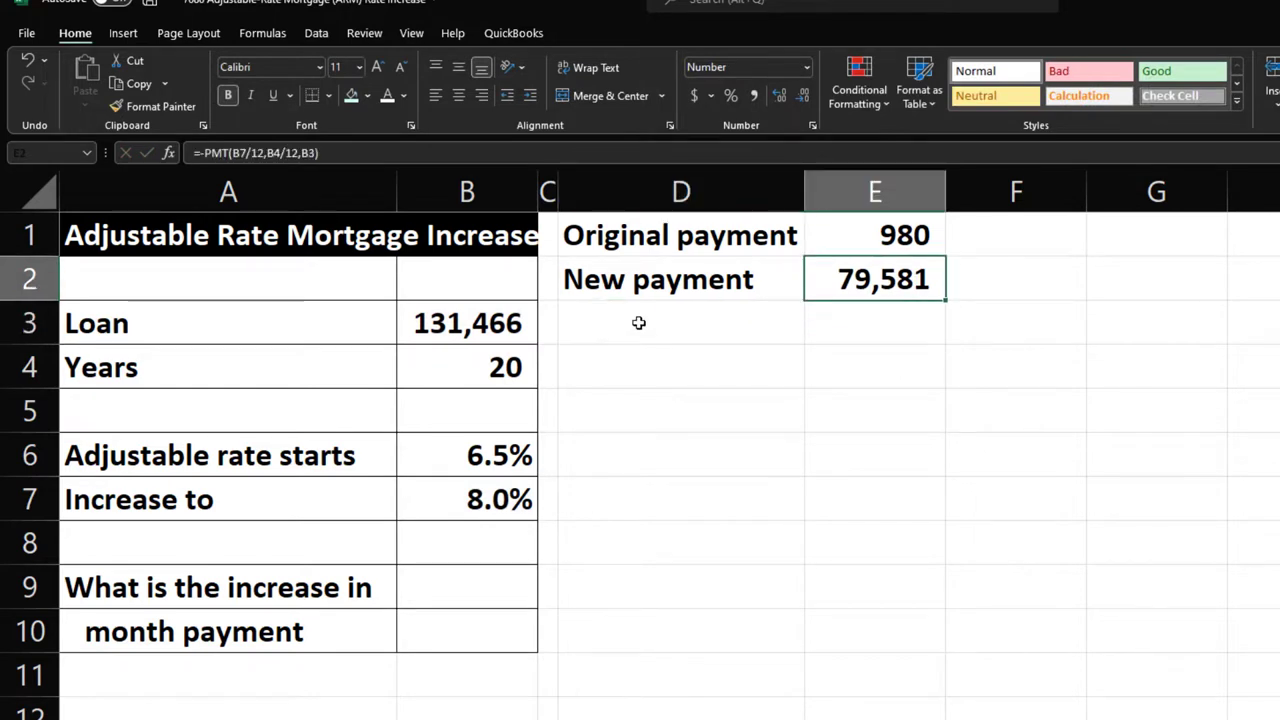
pyautogui.doubleClick(857, 281)
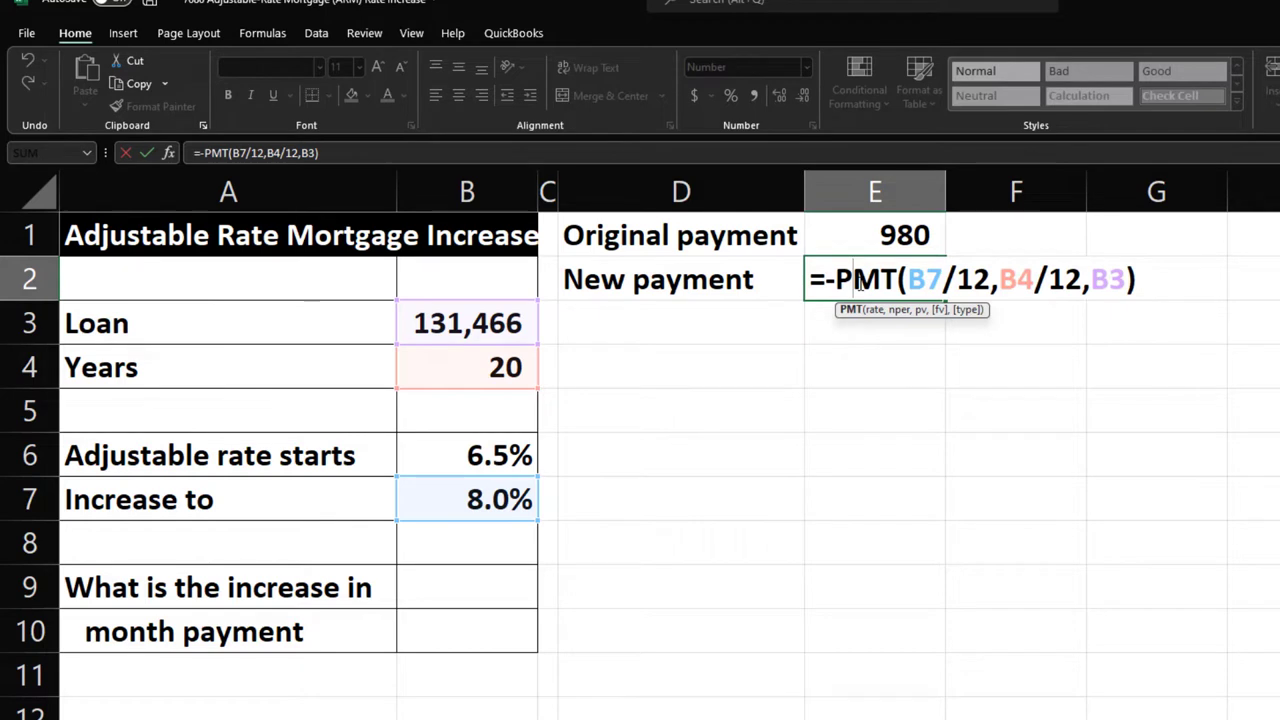
pyautogui.press('Return')
pyautogui.press('Up')
# Replace the formula in E2 with -PMT(B7/12,B4*12,B3) to calculate the monthly payment at the increased rate
pyautogui.write('-')
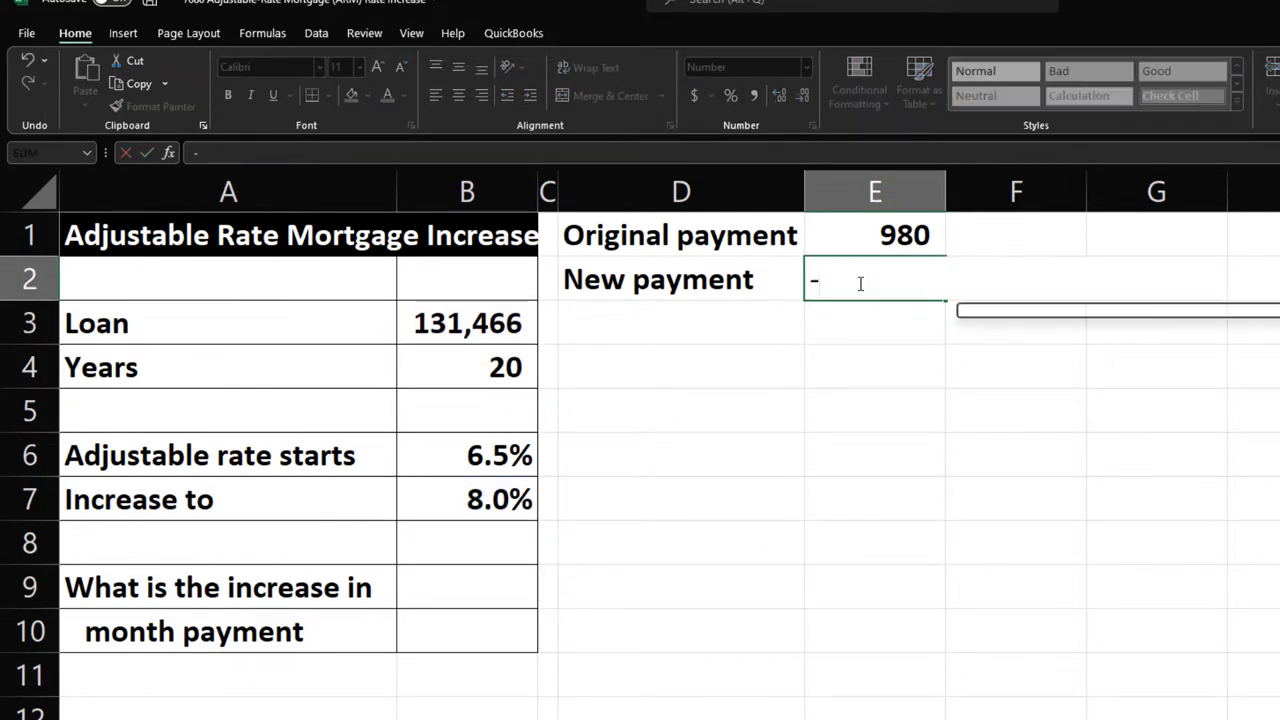
pyautogui.write('pmt(')
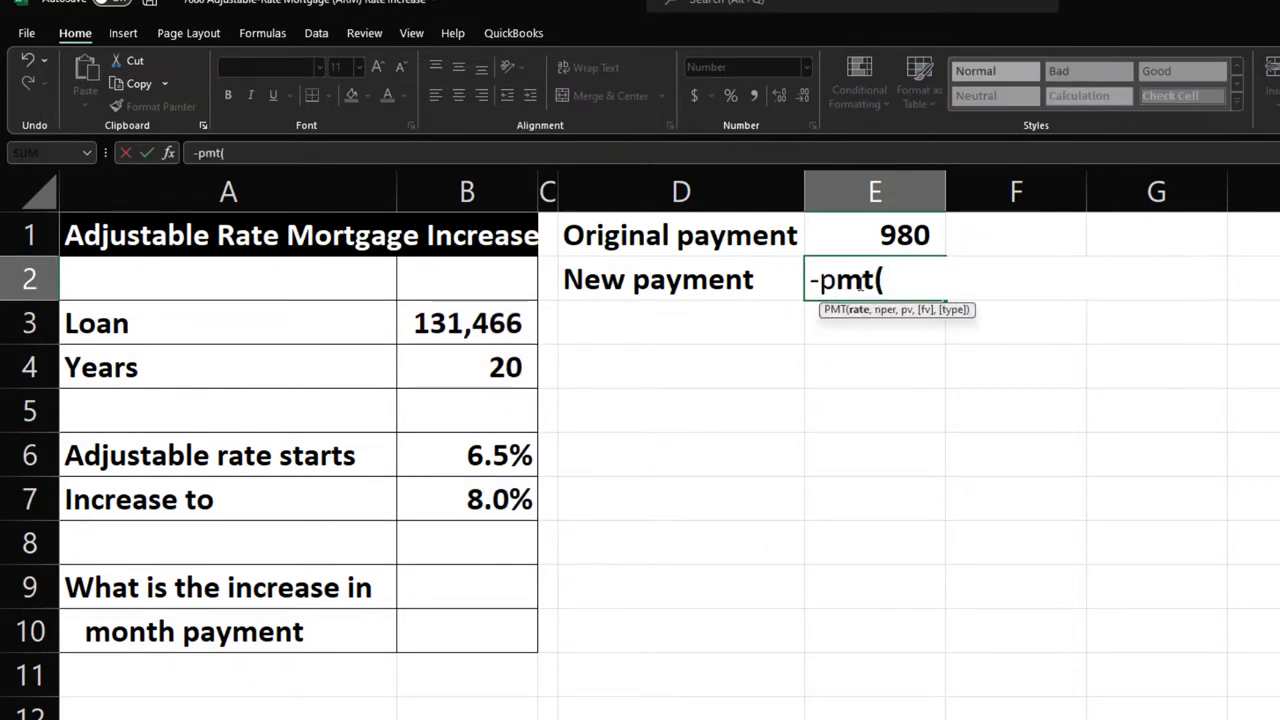
pyautogui.click(514, 495)
pyautogui.write('/12,')
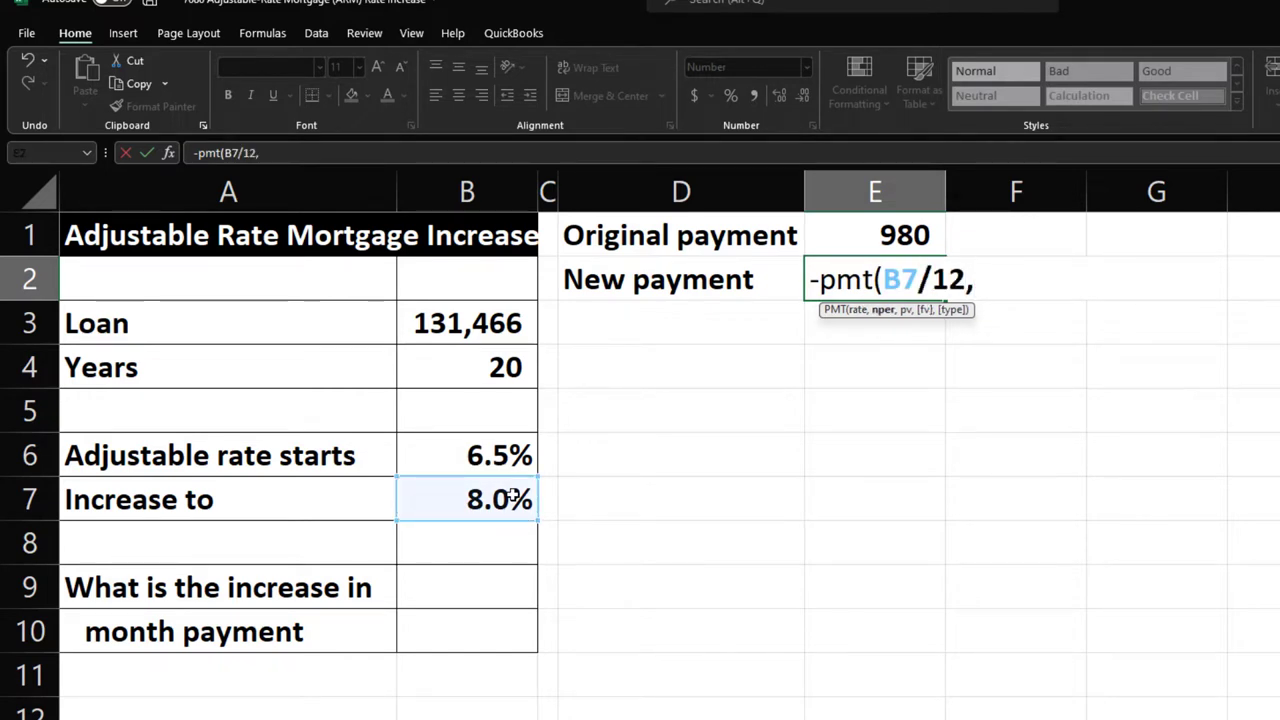
pyautogui.click(474, 373)
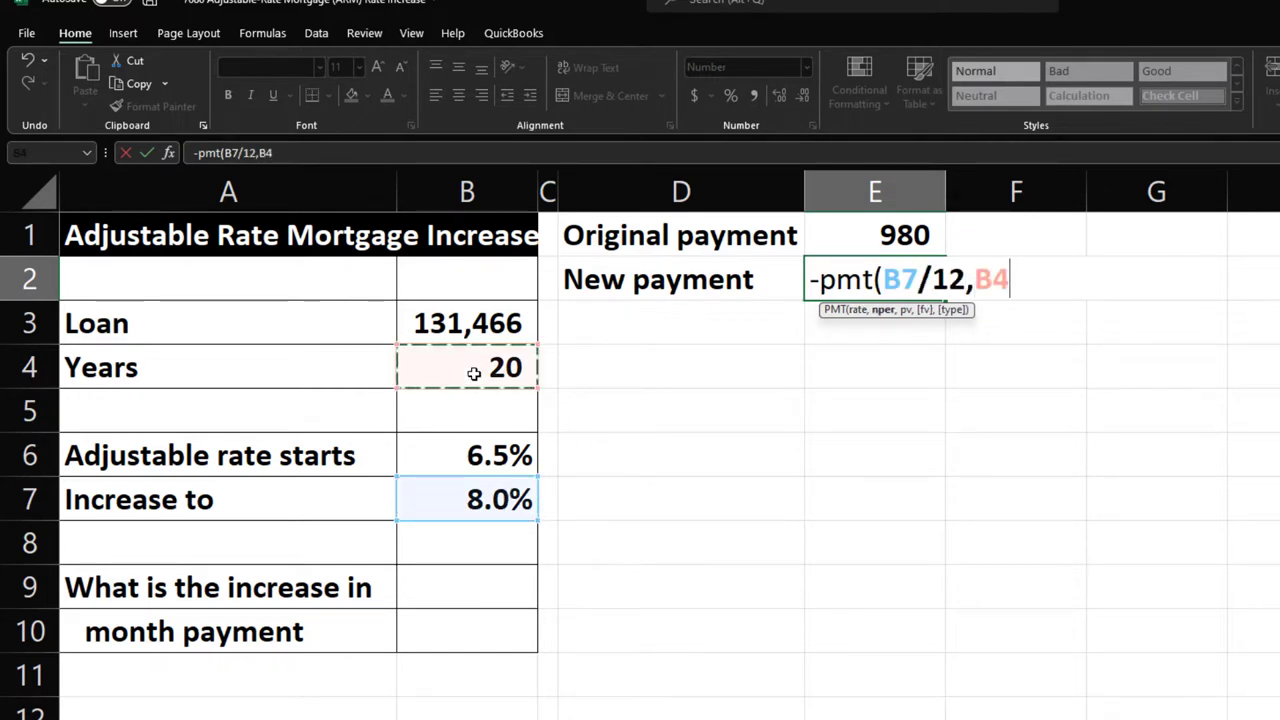
pyautogui.write('*12,')
pyautogui.click(467, 326)
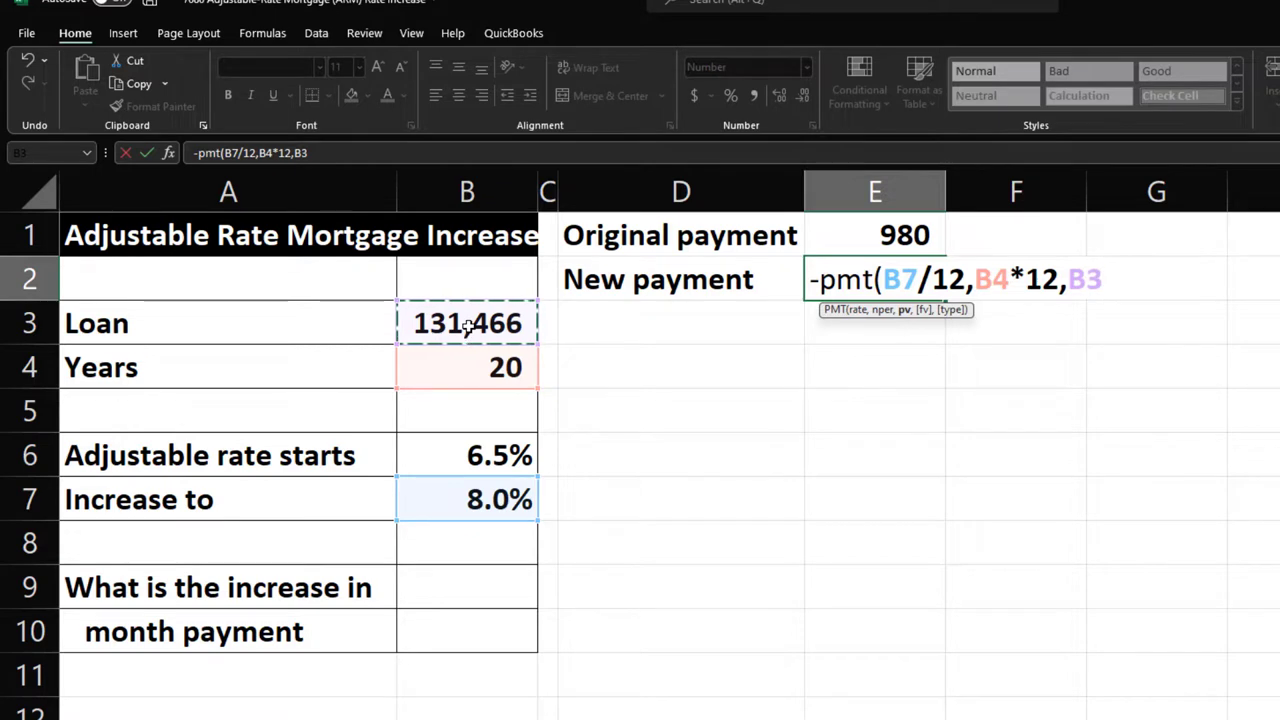
pyautogui.press('Return')
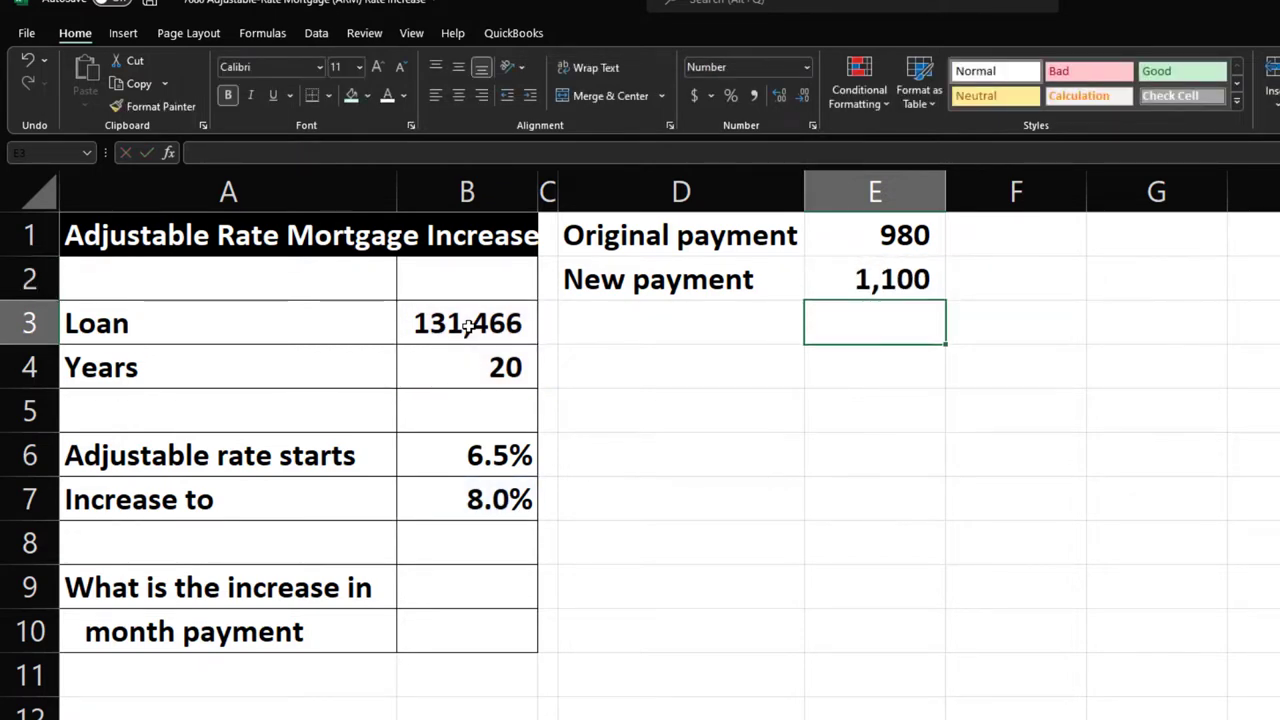
# Label cell D3 "Increase"
pyautogui.press('Left')
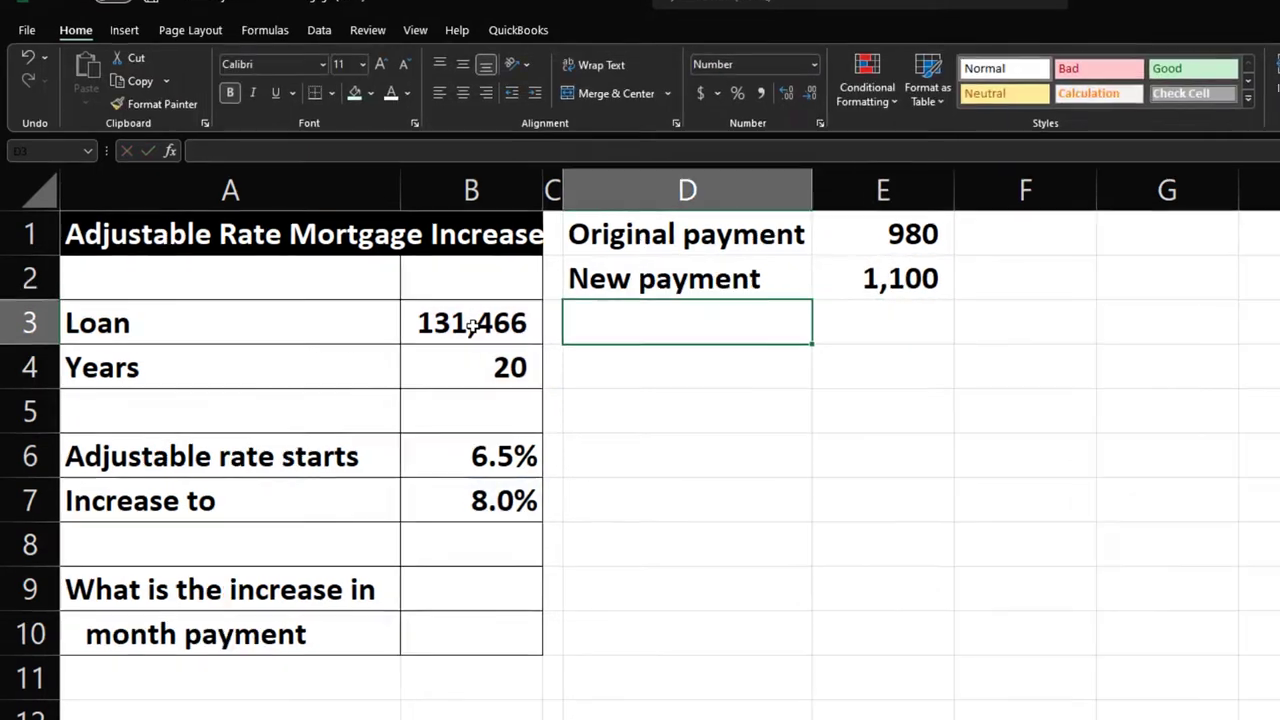
pyautogui.write('Increase')
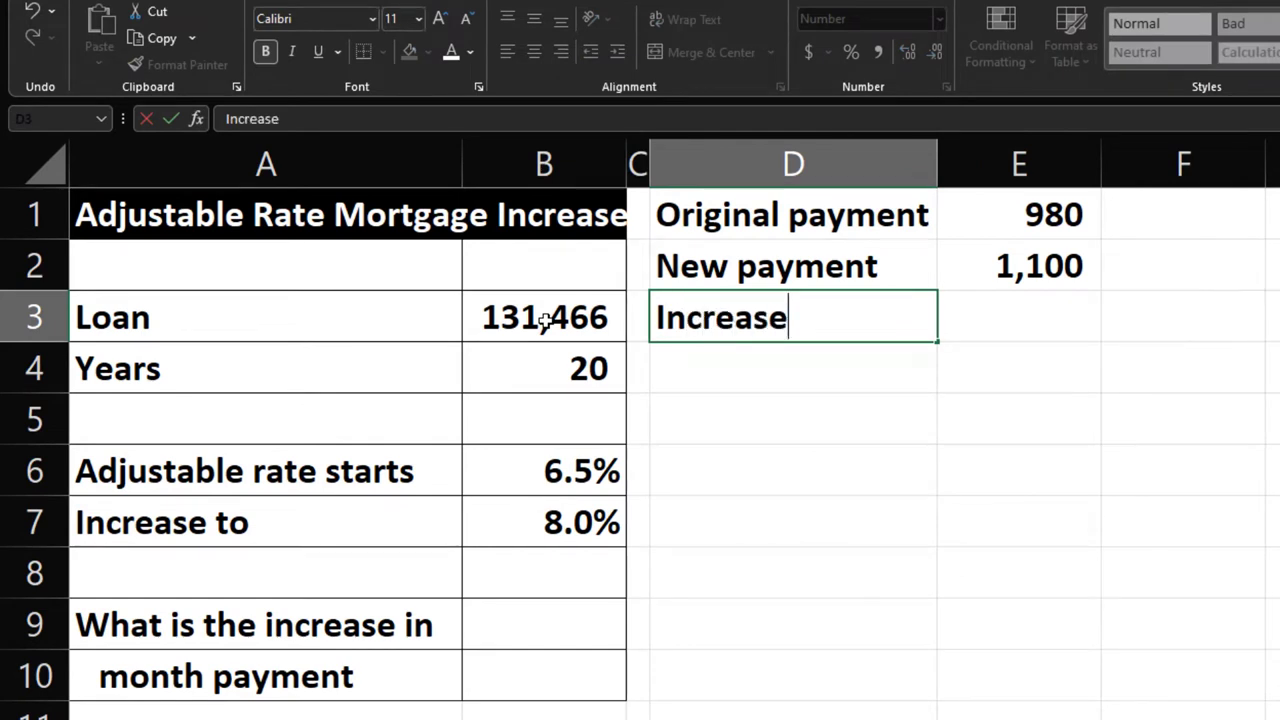
pyautogui.press('Tab')
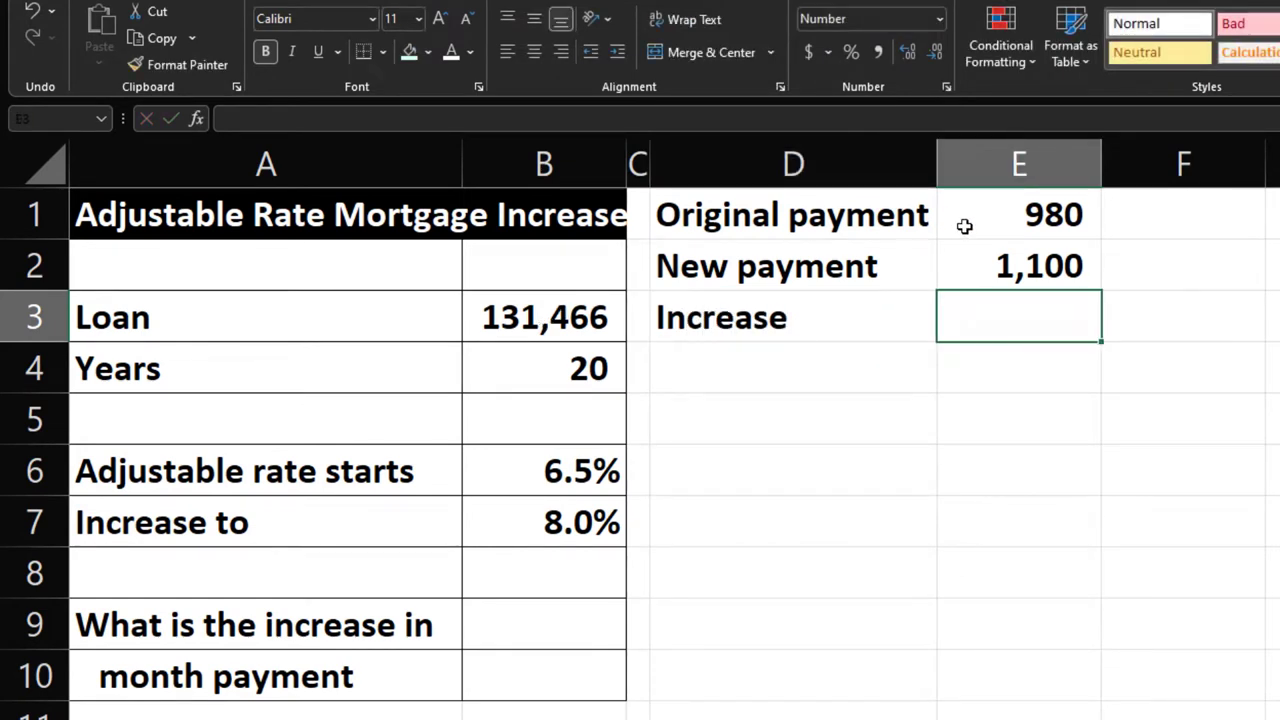
# Calculate the payment increase in E3 with the formula E2-E1
pyautogui.write('=')
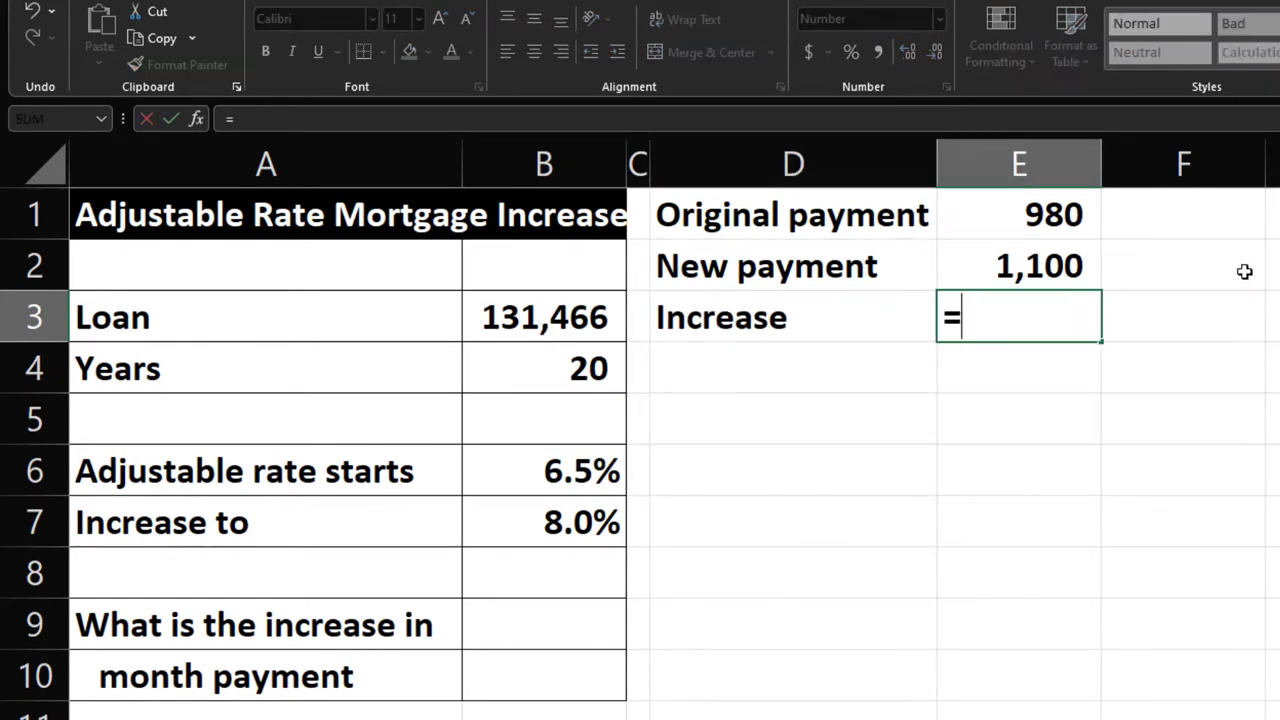
pyautogui.press('Up')
pyautogui.write('-')
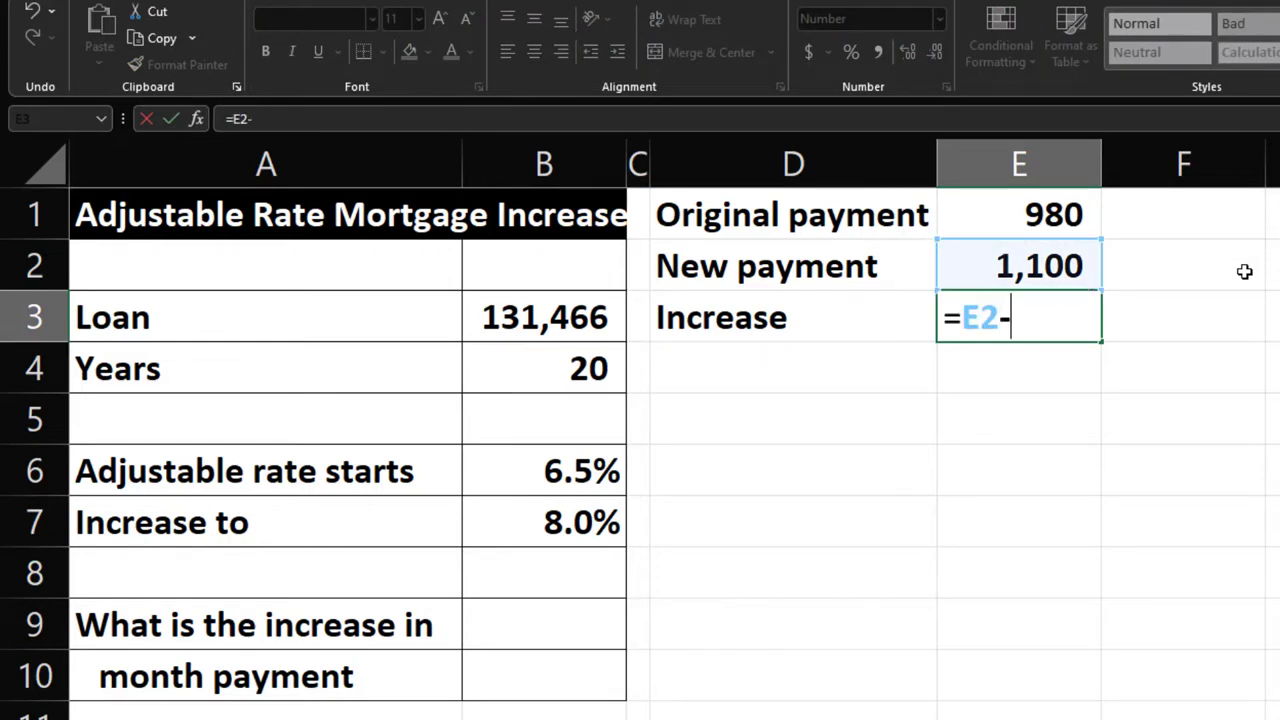
pyautogui.press('Up')
pyautogui.press('Up')
pyautogui.press('Return')
# Underline the new payment amount in E2
pyautogui.press('Left')
pyautogui.press('Up')
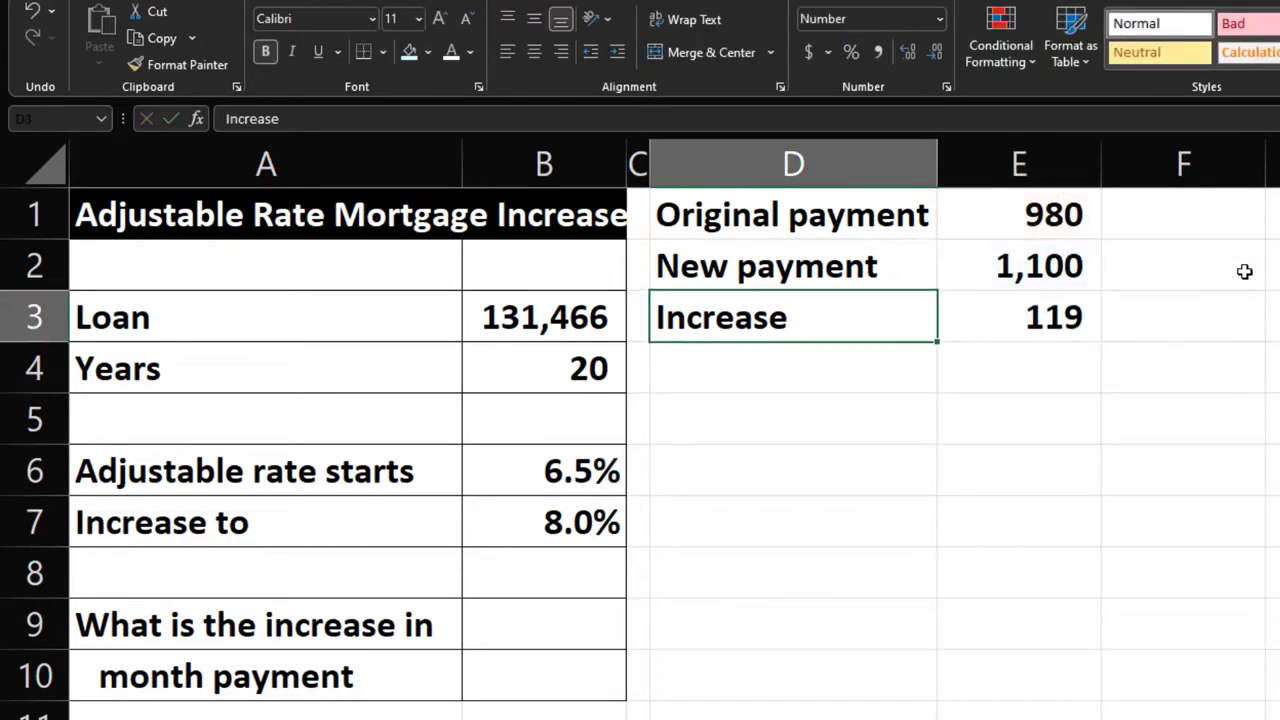
pyautogui.press('Up')
pyautogui.press('Right')
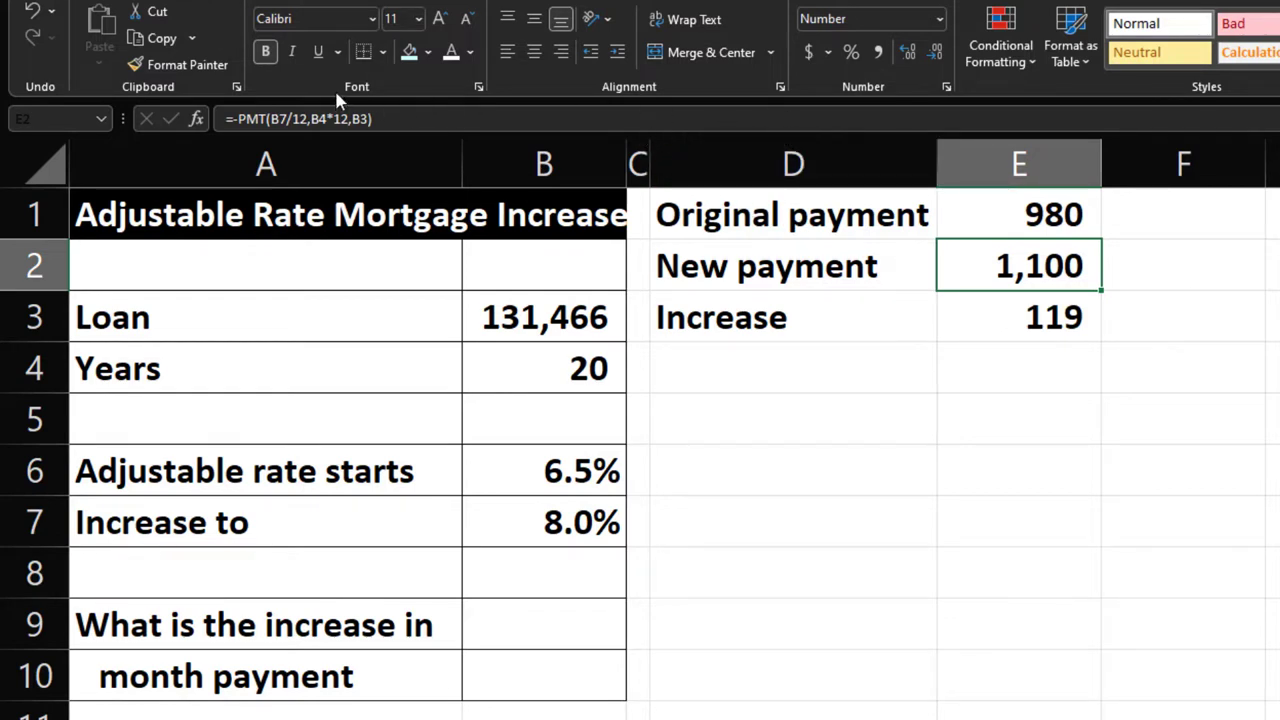
pyautogui.click(318, 52)
# Display the amounts in E1:E3 with two decimal places and return them to whole numbers
pyautogui.moveTo(1031, 225); pyautogui.dragTo(1028, 297)
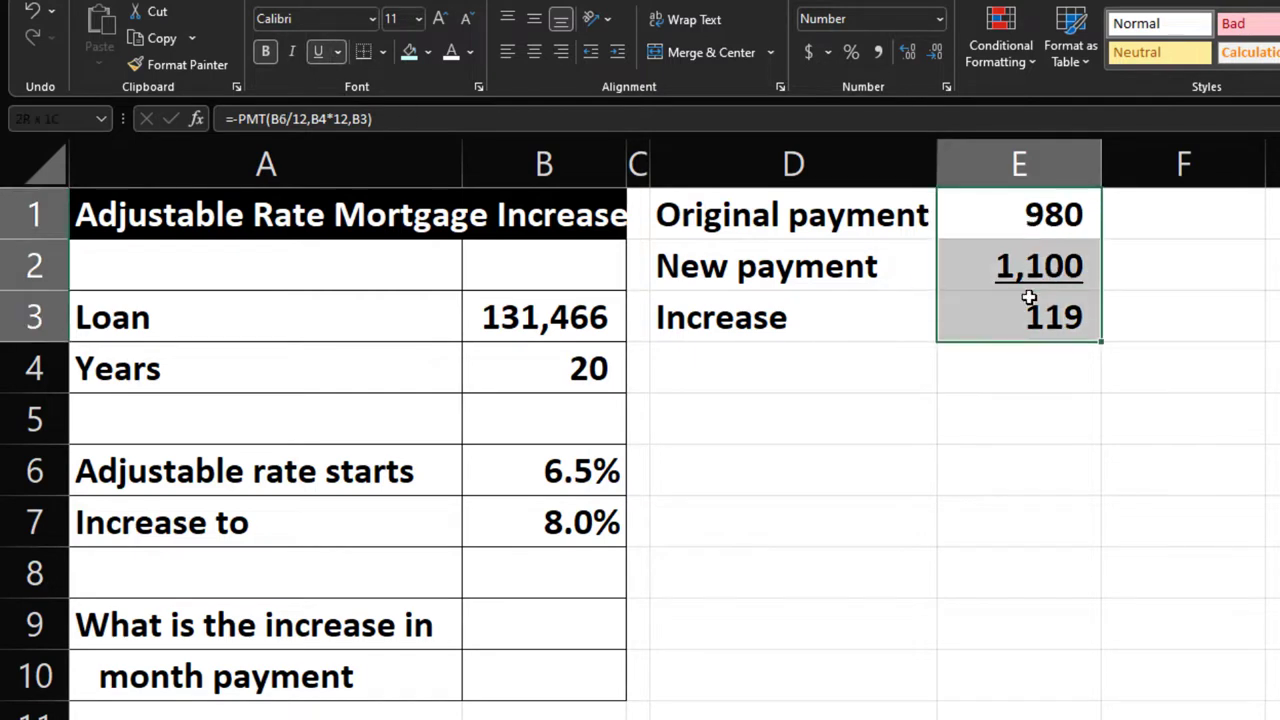
pyautogui.click(913, 53)
pyautogui.click(913, 53)
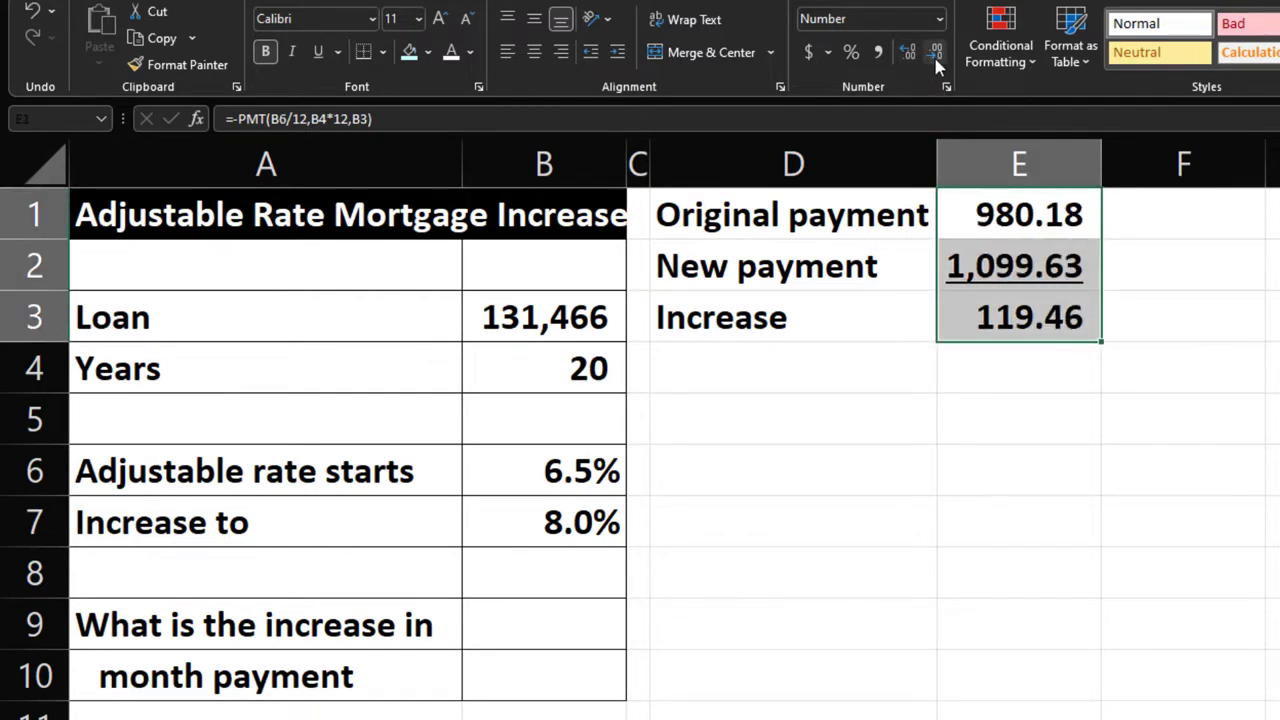
pyautogui.click(936, 53)
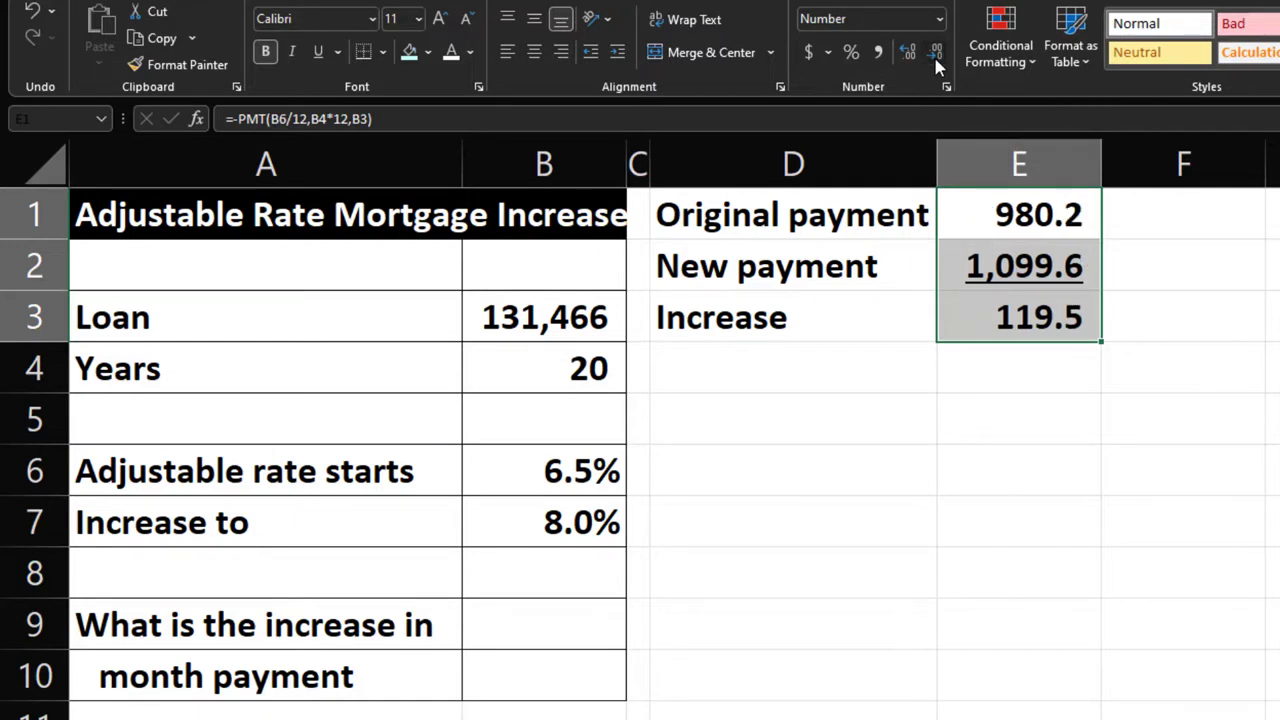
pyautogui.click(936, 53)
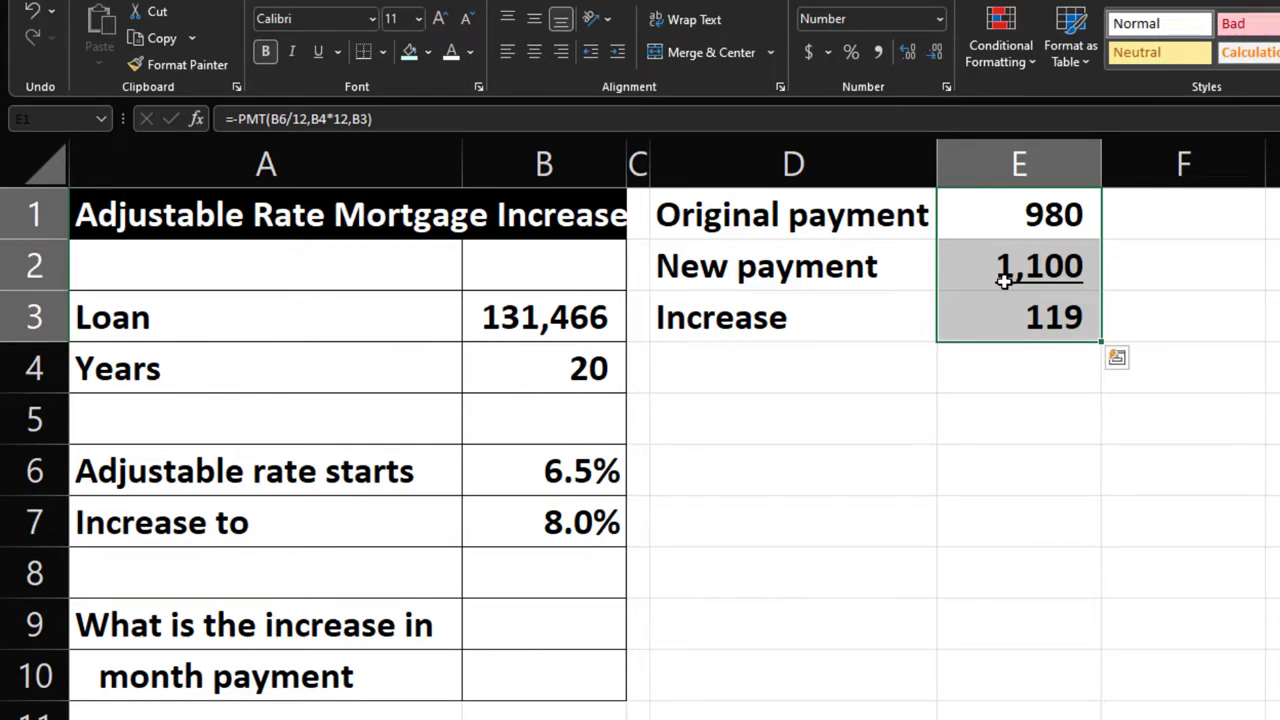
pyautogui.click(1013, 316)
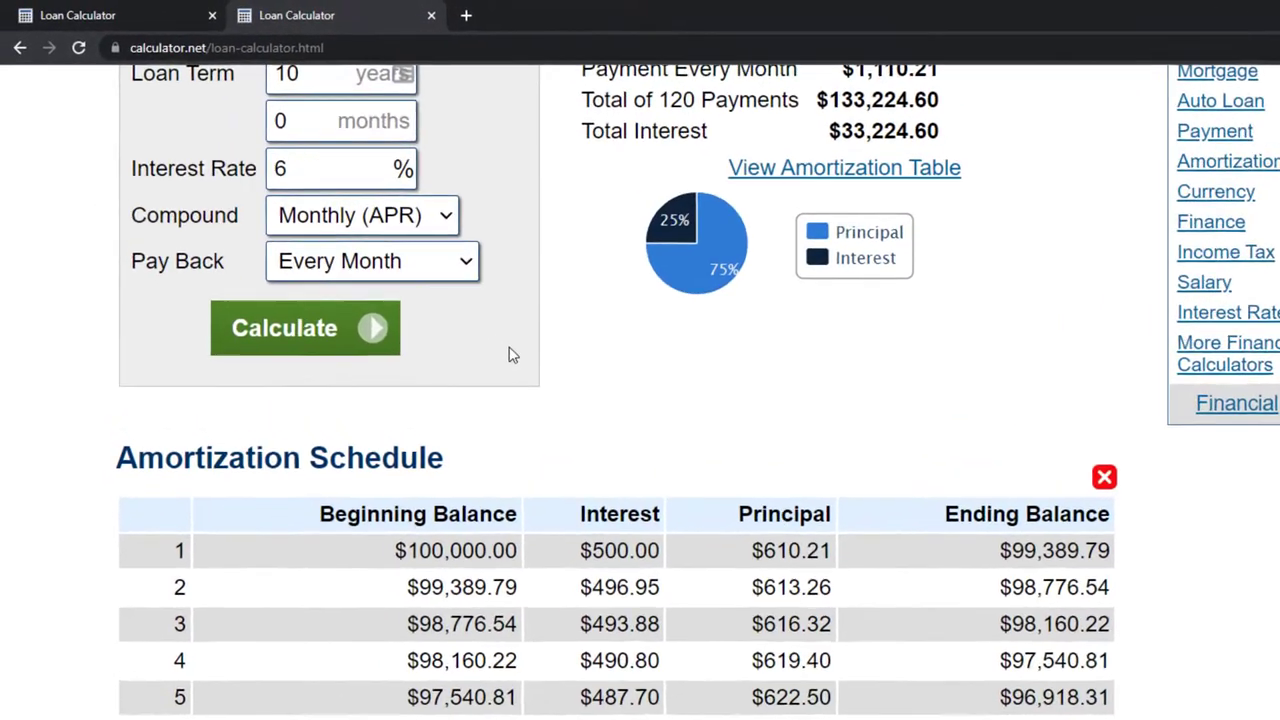
pyautogui.scroll(2, 369, 257)
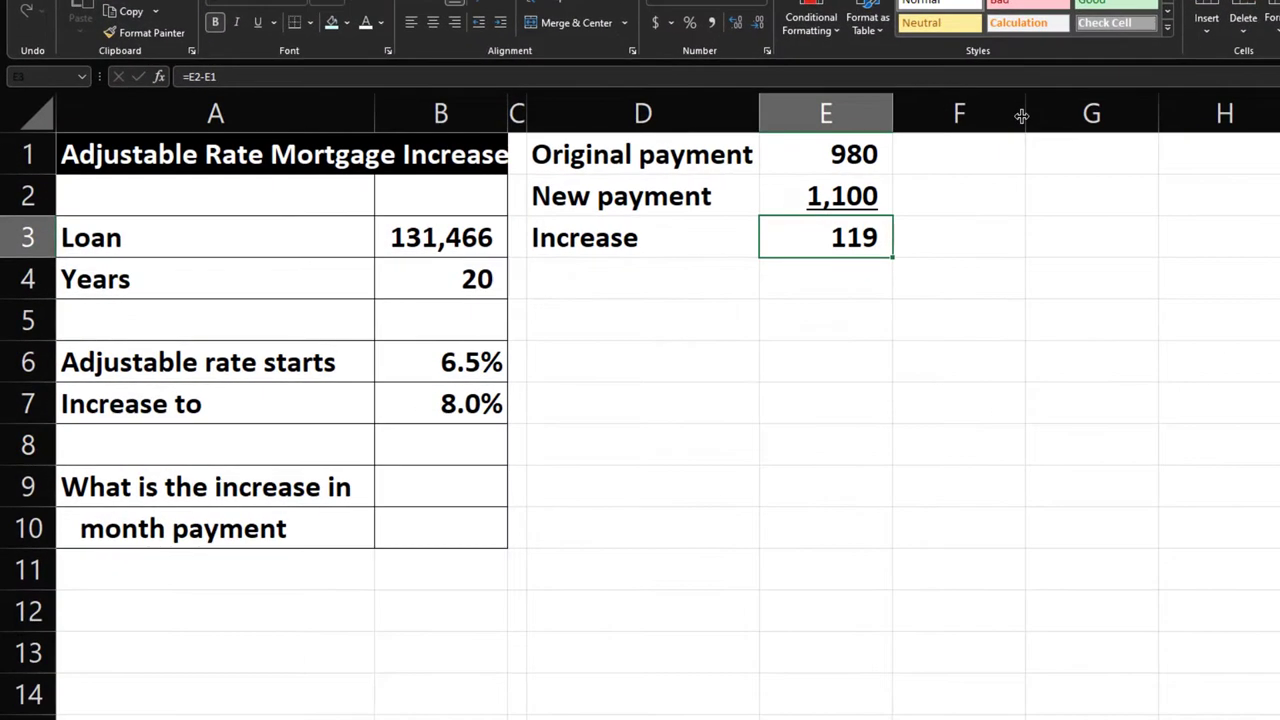
# Copy the narrow width of spacer column C to column F with Format Painter
pyautogui.click(518, 112)
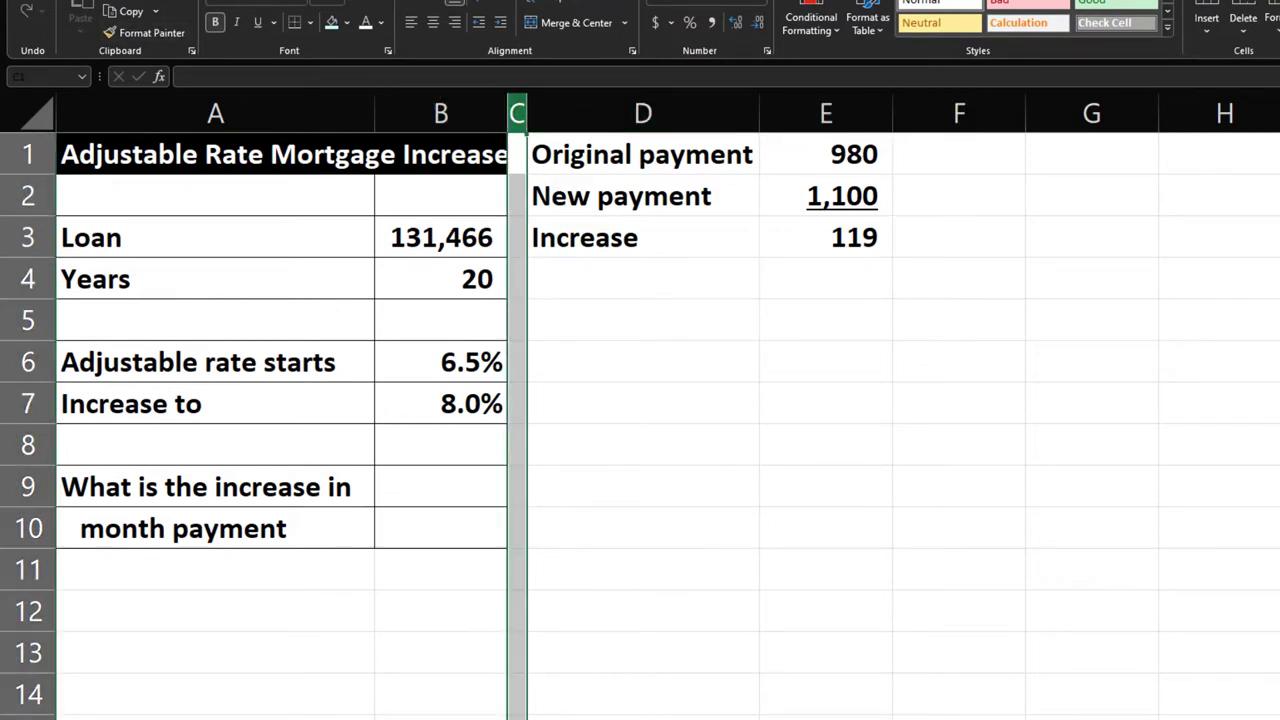
pyautogui.click(130, 40)
pyautogui.click(960, 112)
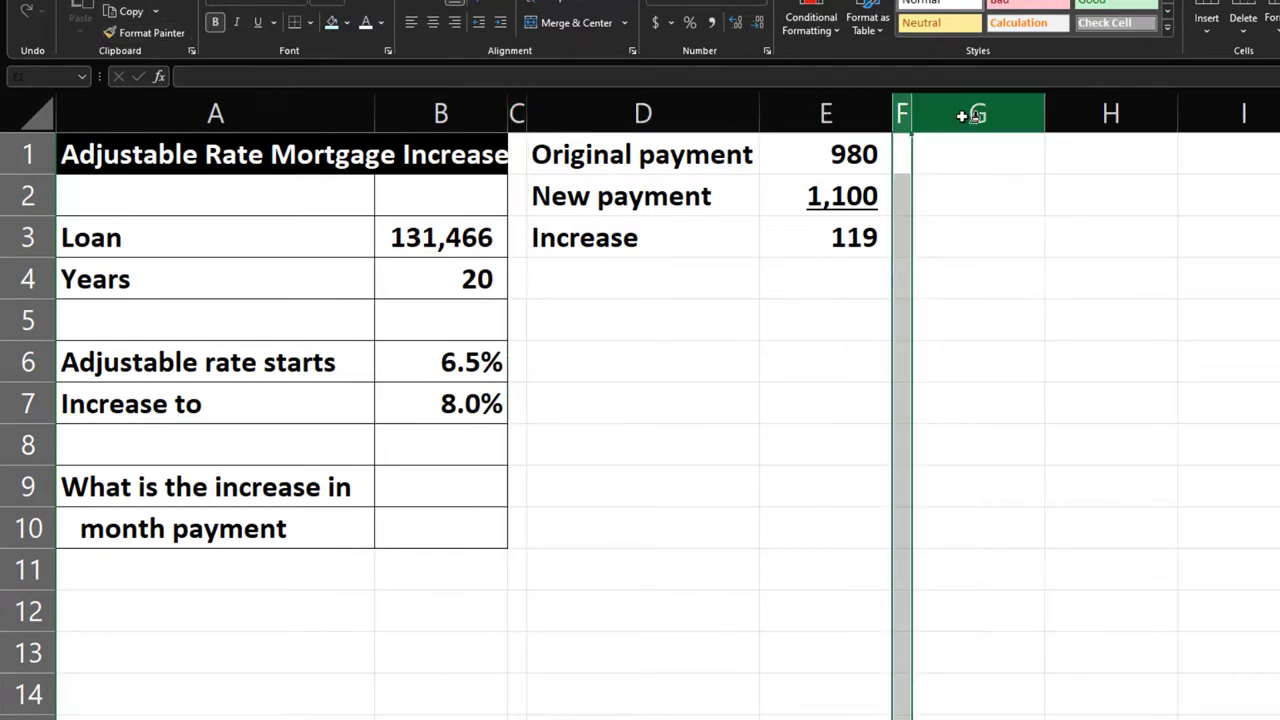
# Label cell G1 "OG" and format it with a red fill and white font
pyautogui.click(975, 155)
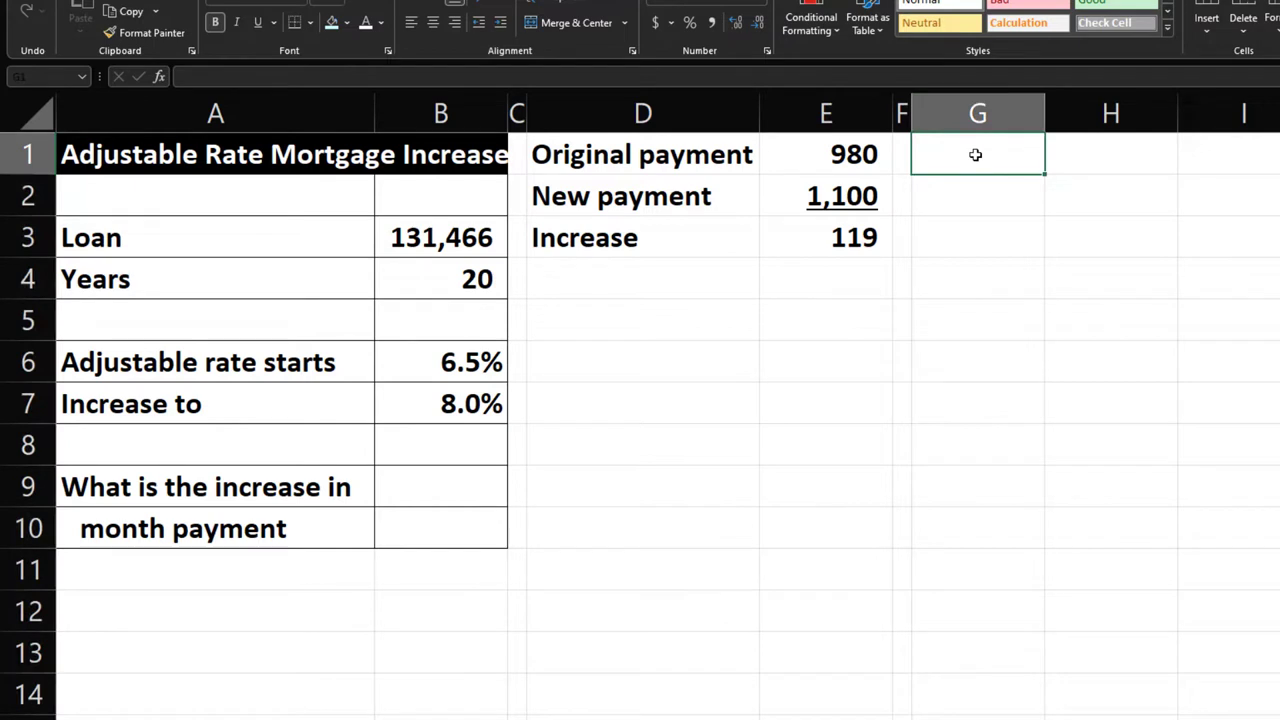
pyautogui.write('OG')
pyautogui.press('Return')
pyautogui.click(975, 155)
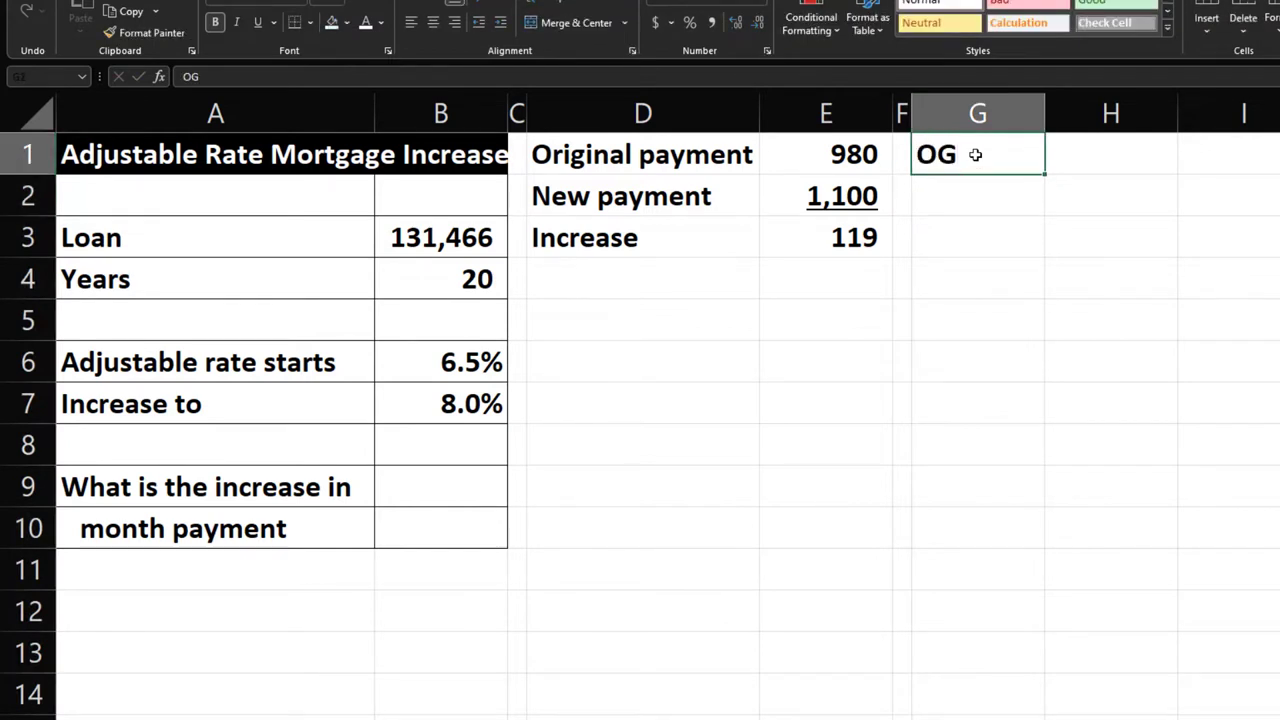
pyautogui.click(346, 22)
pyautogui.click(345, 179)
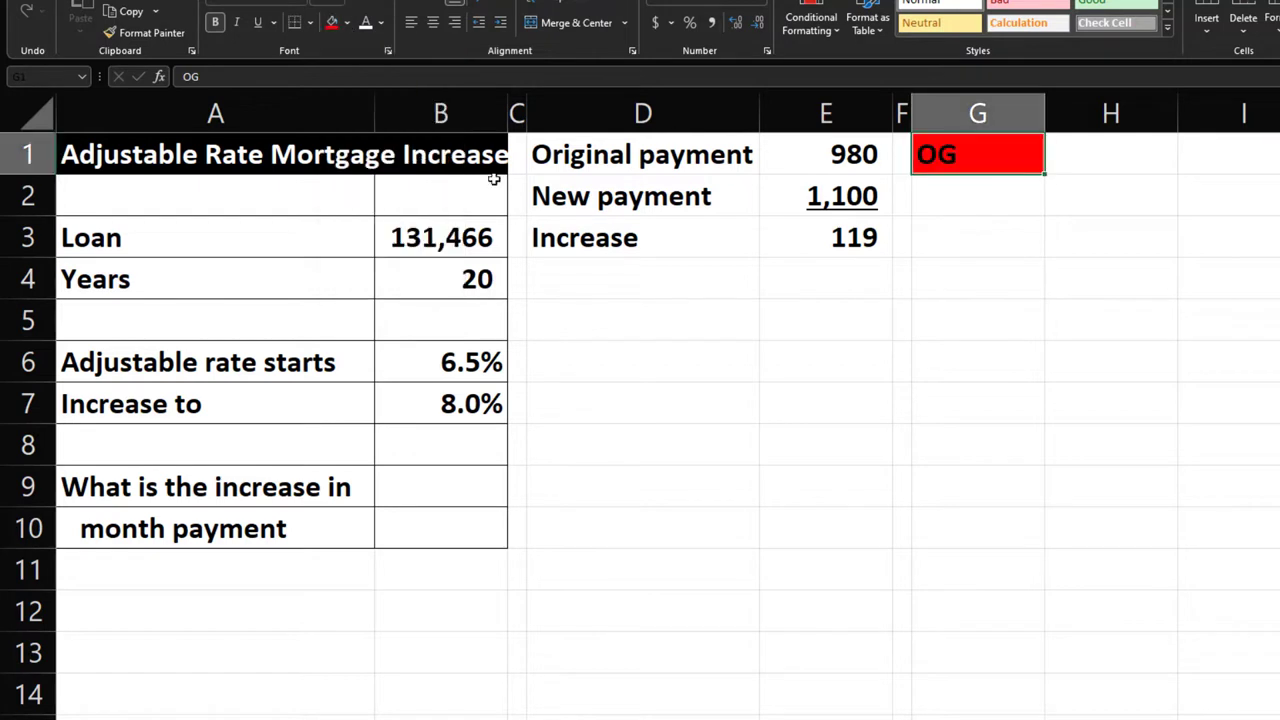
pyautogui.click(366, 22)
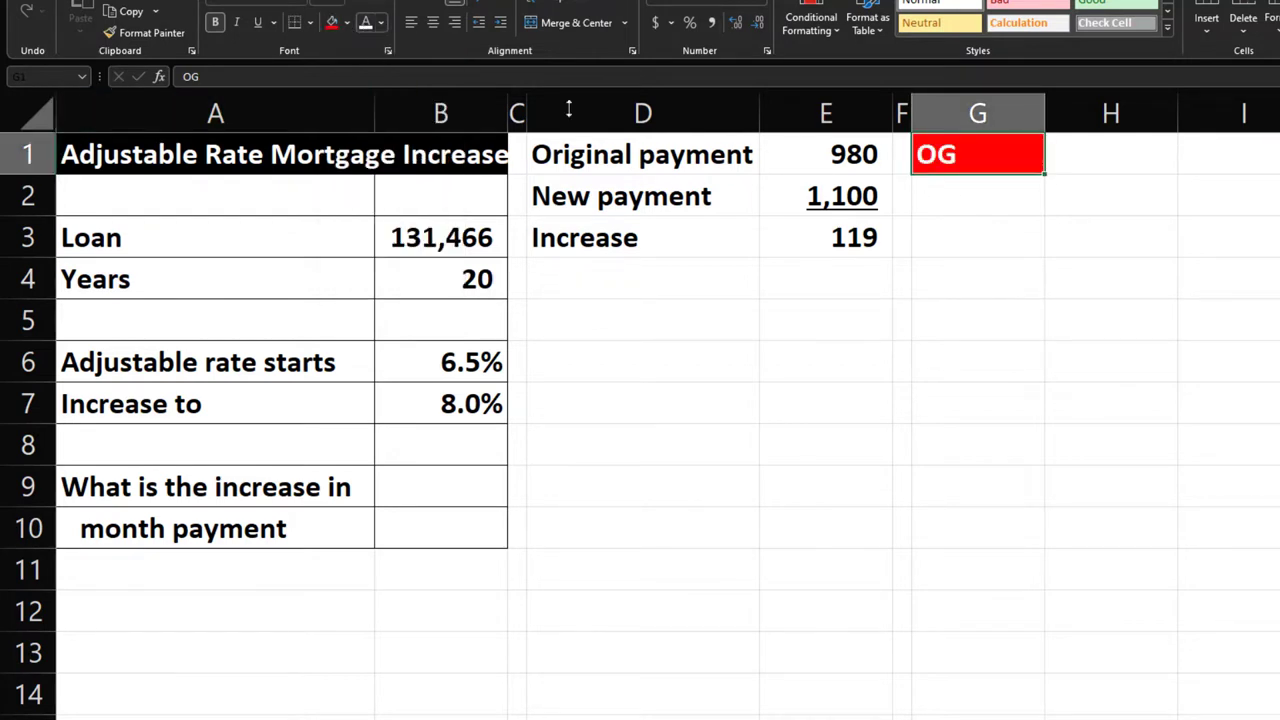
# Enter the headers "Year", "Month", "Payment" and "Interest" in G2:J2
pyautogui.click(978, 191)
pyautogui.write('Year')
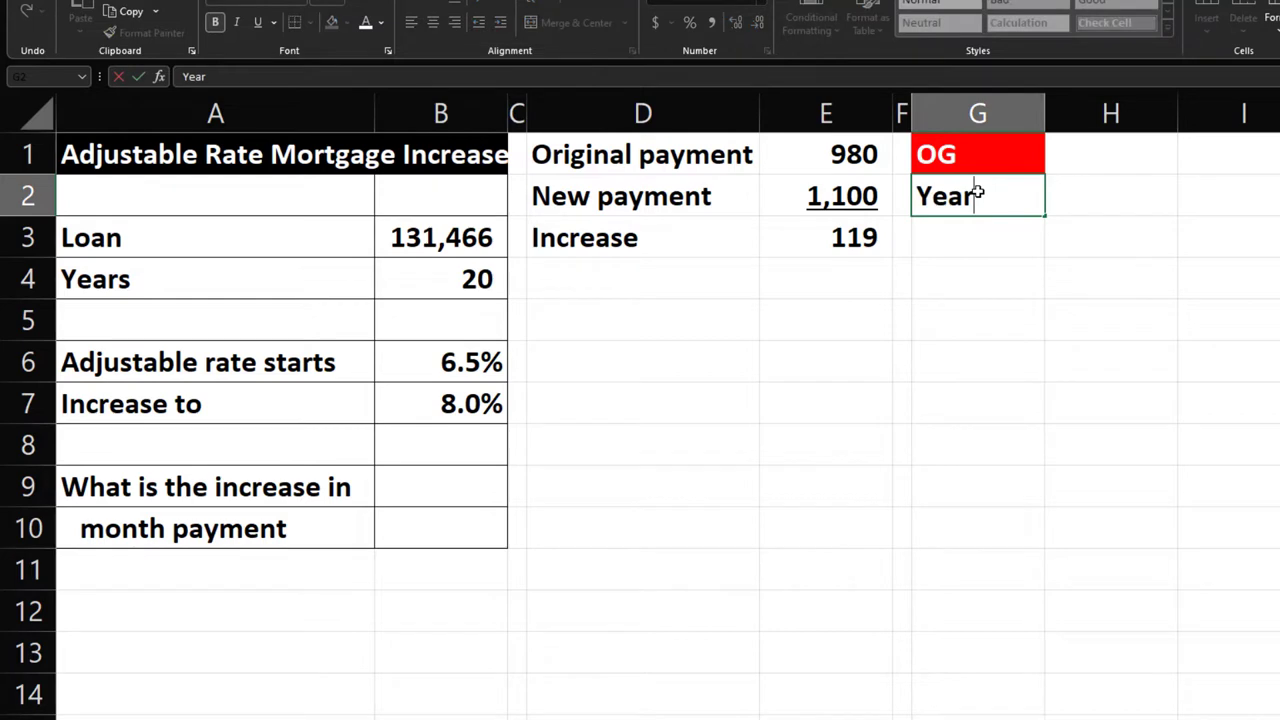
pyautogui.press('Tab')
pyautogui.write('Month')
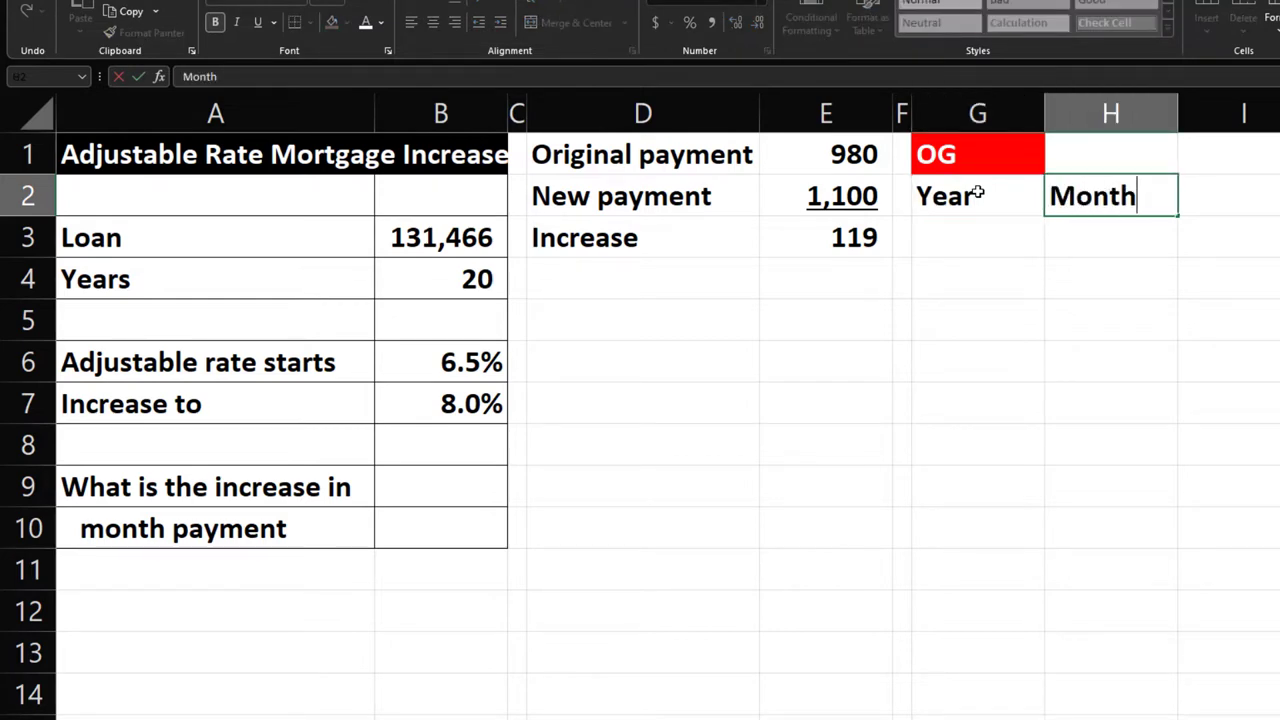
pyautogui.press('Tab')
pyautogui.write('Payment')
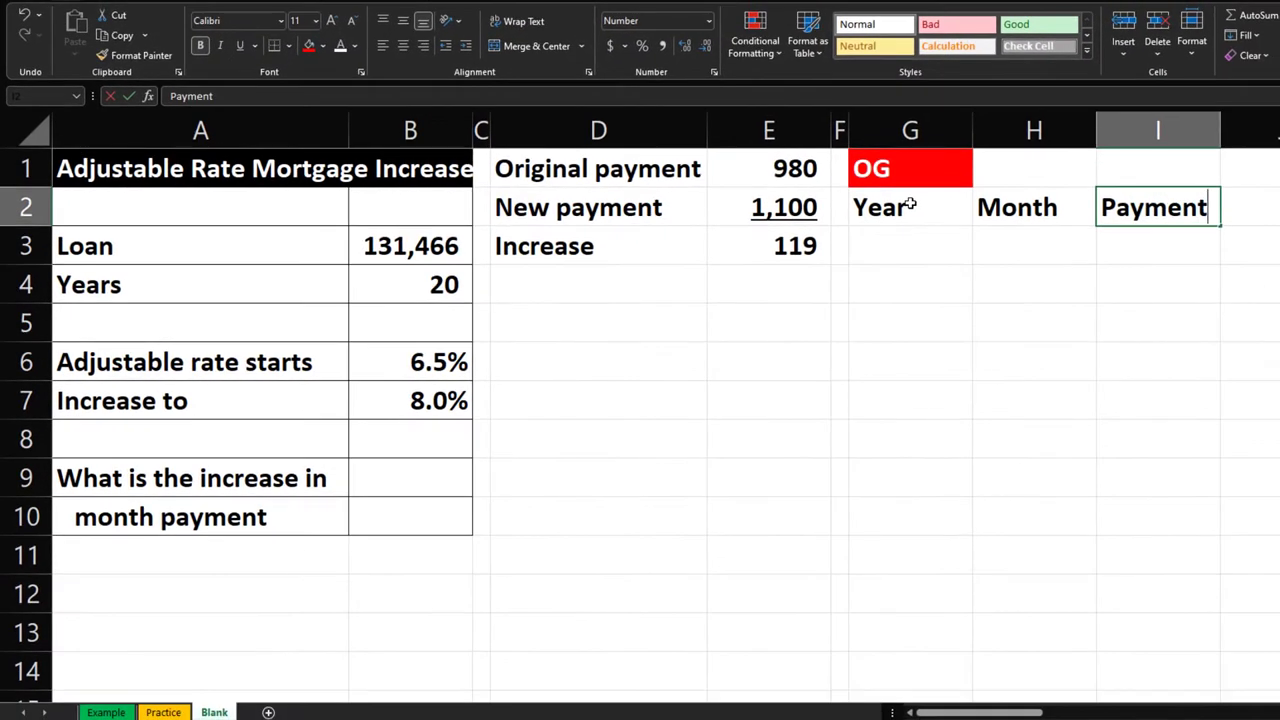
pyautogui.press('Tab')
pyautogui.write('Inte')
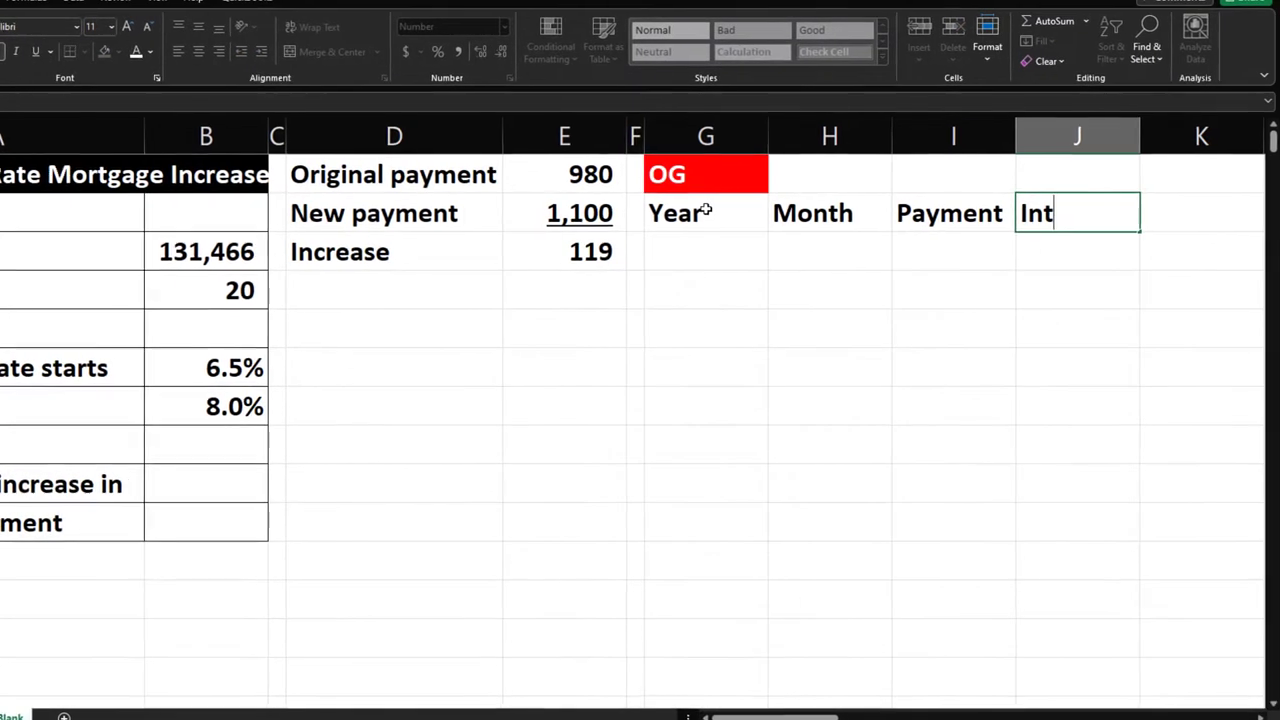
pyautogui.write('res')
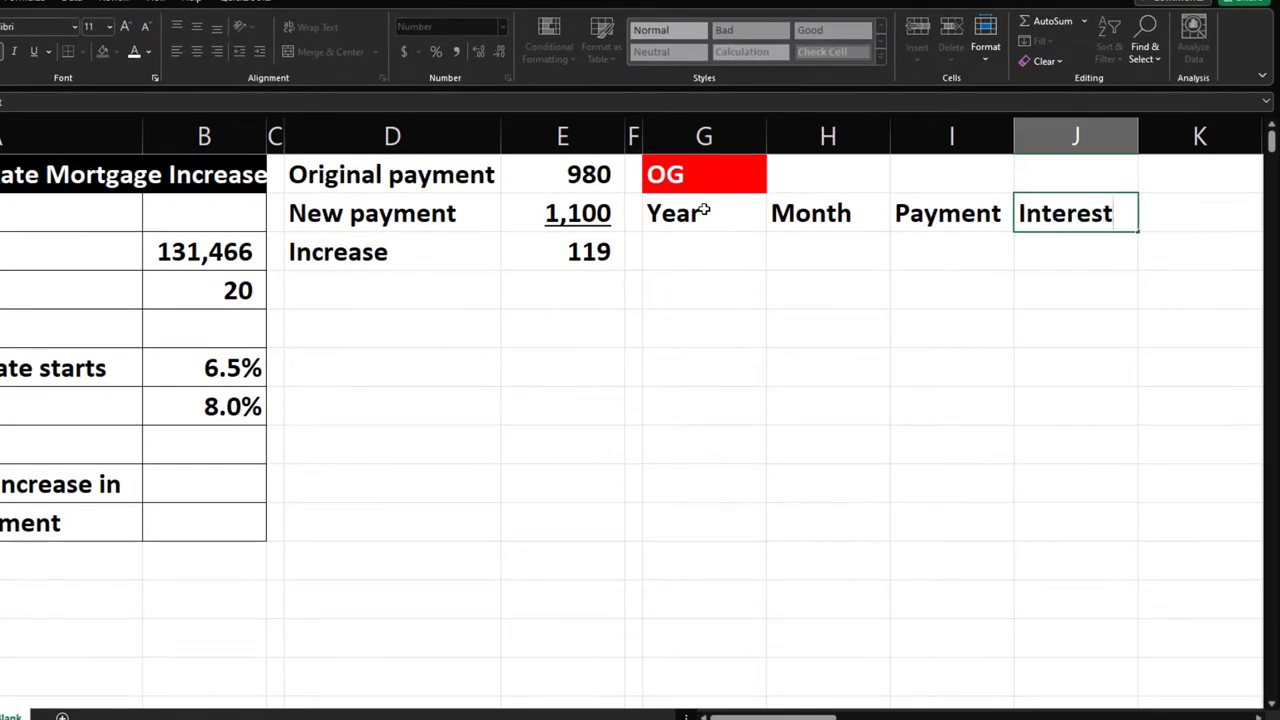
pyautogui.write('t')
pyautogui.press('Tab')
# Enter the two-row header "Loan" and "Decrease" in K1:K2
pyautogui.press('Up')
pyautogui.write('LOan')
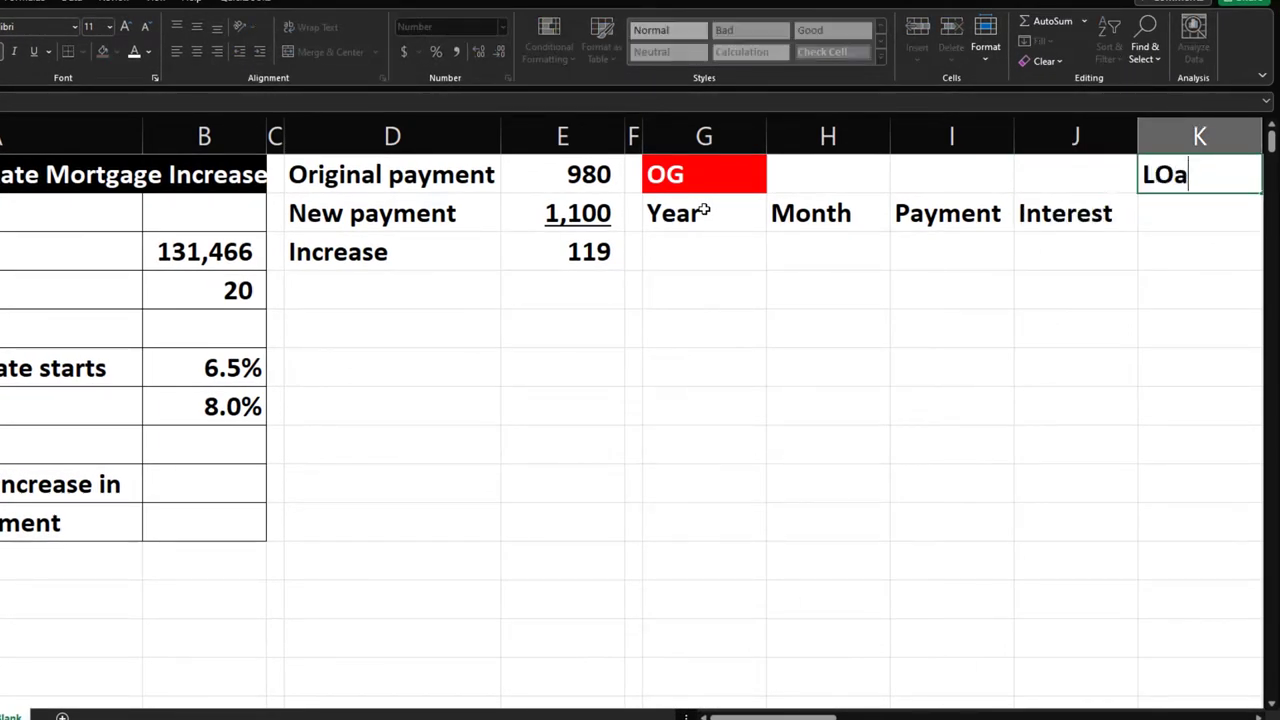
pyautogui.press('BackSpace')
pyautogui.press('BackSpace')
pyautogui.press('BackSpace')
pyautogui.write('oan')
pyautogui.press('Return')
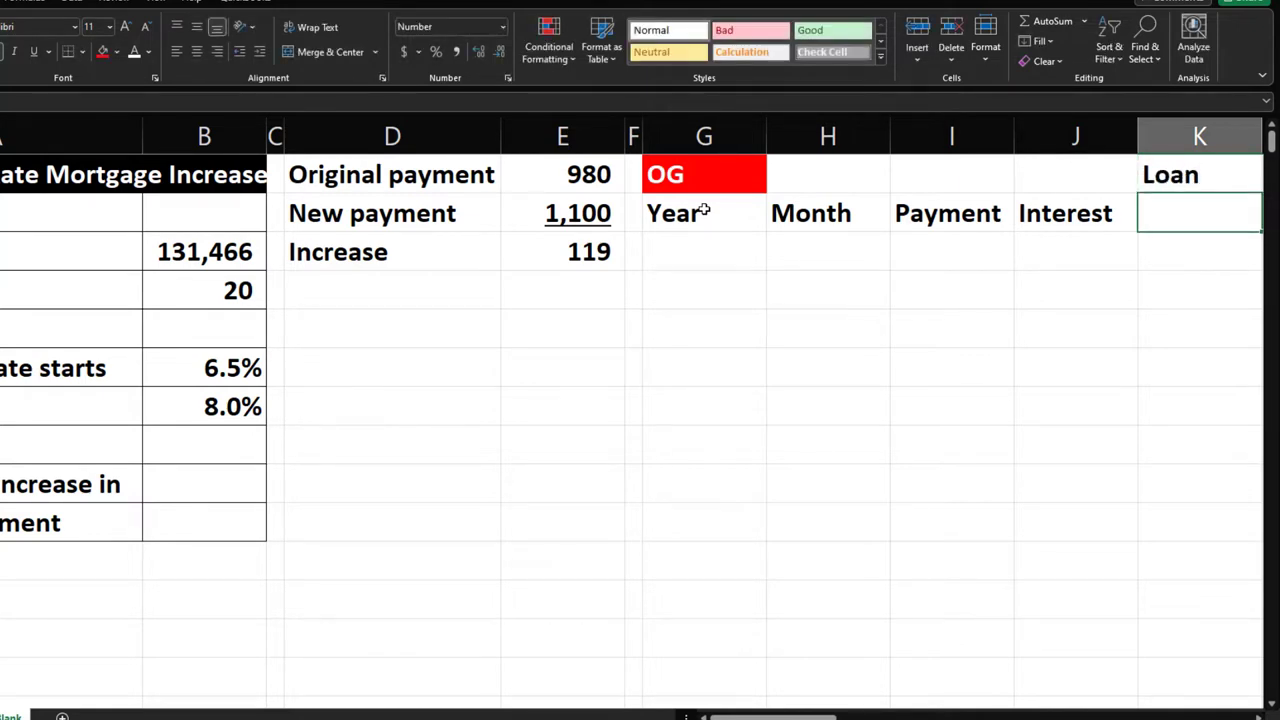
pyautogui.write('Decrease')
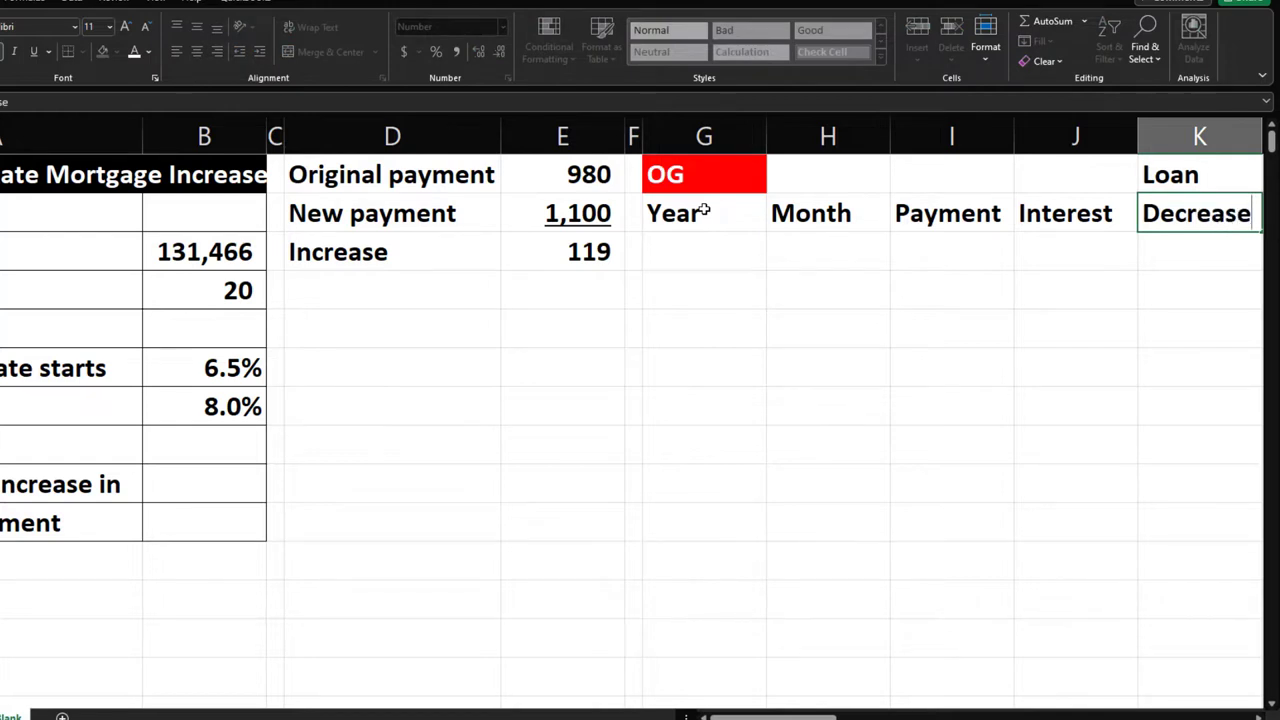
pyautogui.press('Tab')
# Enter the two-row header "Loan" and "Balance" in L1:L2
pyautogui.press('Up')
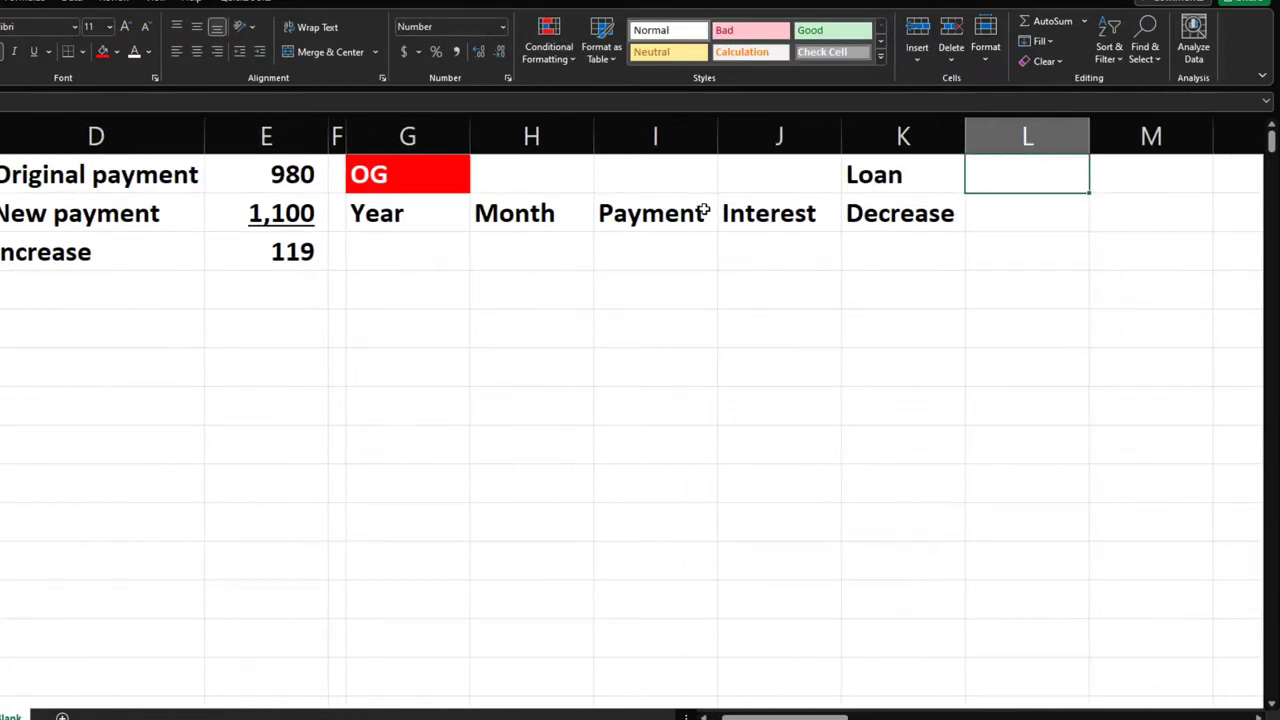
pyautogui.write('Lo')
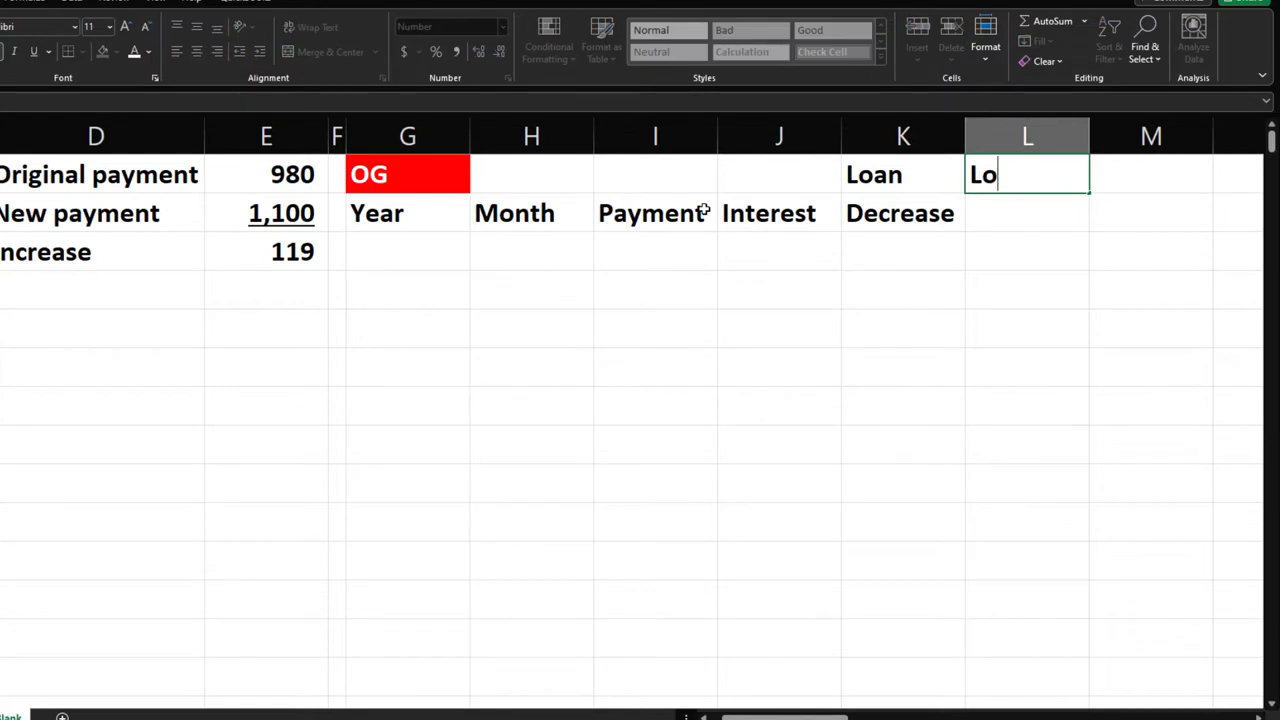
pyautogui.write('a')
pyautogui.press('Return')
pyautogui.write('Balance')
pyautogui.press('Return')
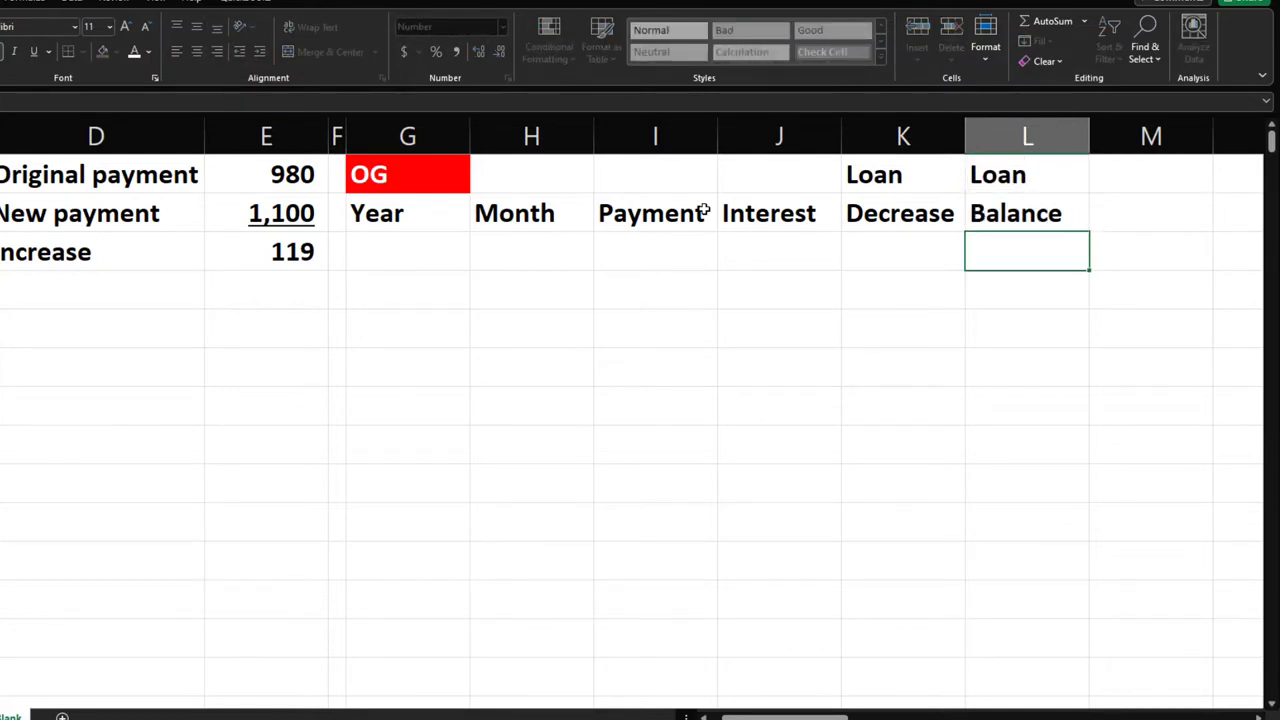
# Format the table headers in H1:L1 and G2:L2 with a black fill, white font and centered alignment
pyautogui.moveTo(536, 174); pyautogui.dragTo(1027, 213)
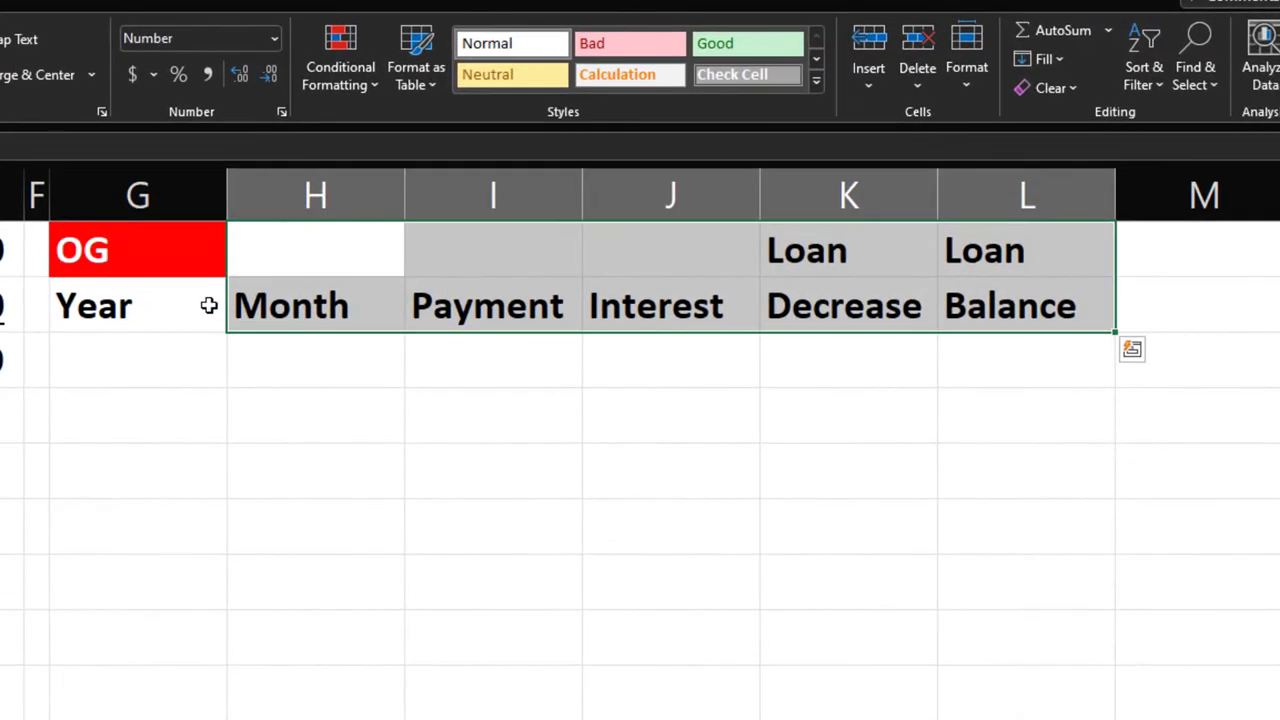
pyautogui.click(210, 305)
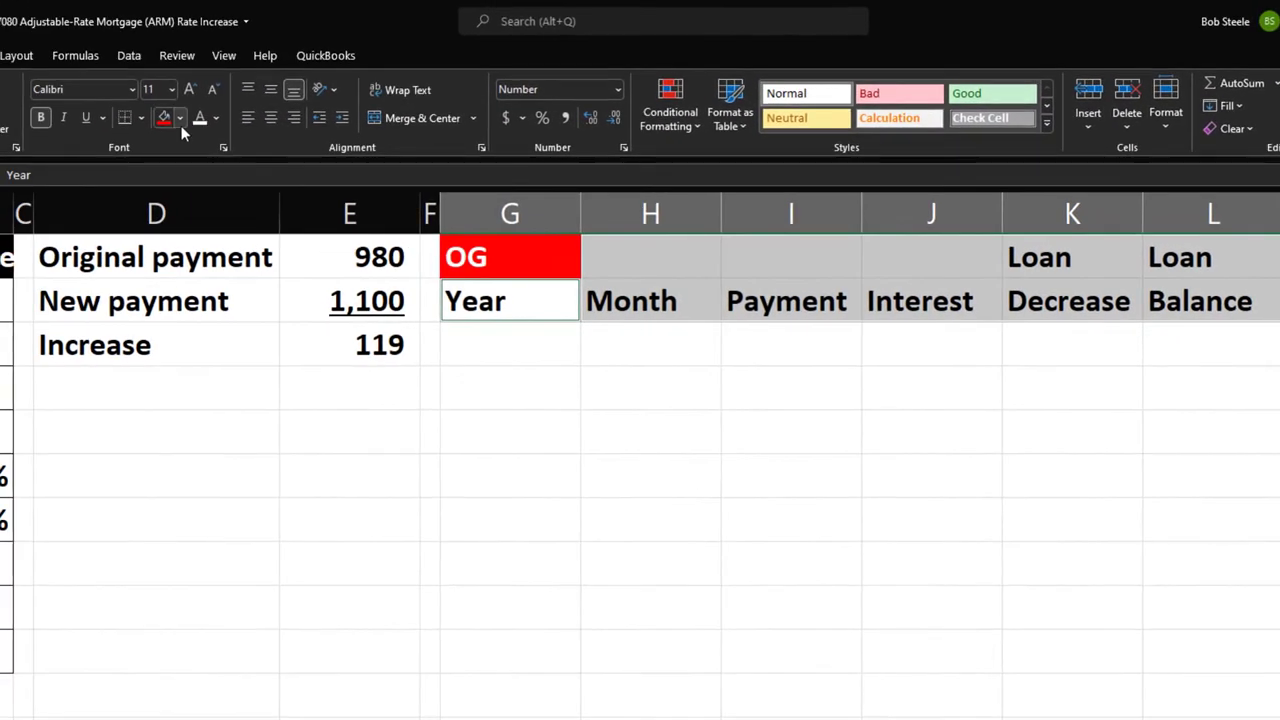
pyautogui.click(180, 118)
pyautogui.click(178, 152)
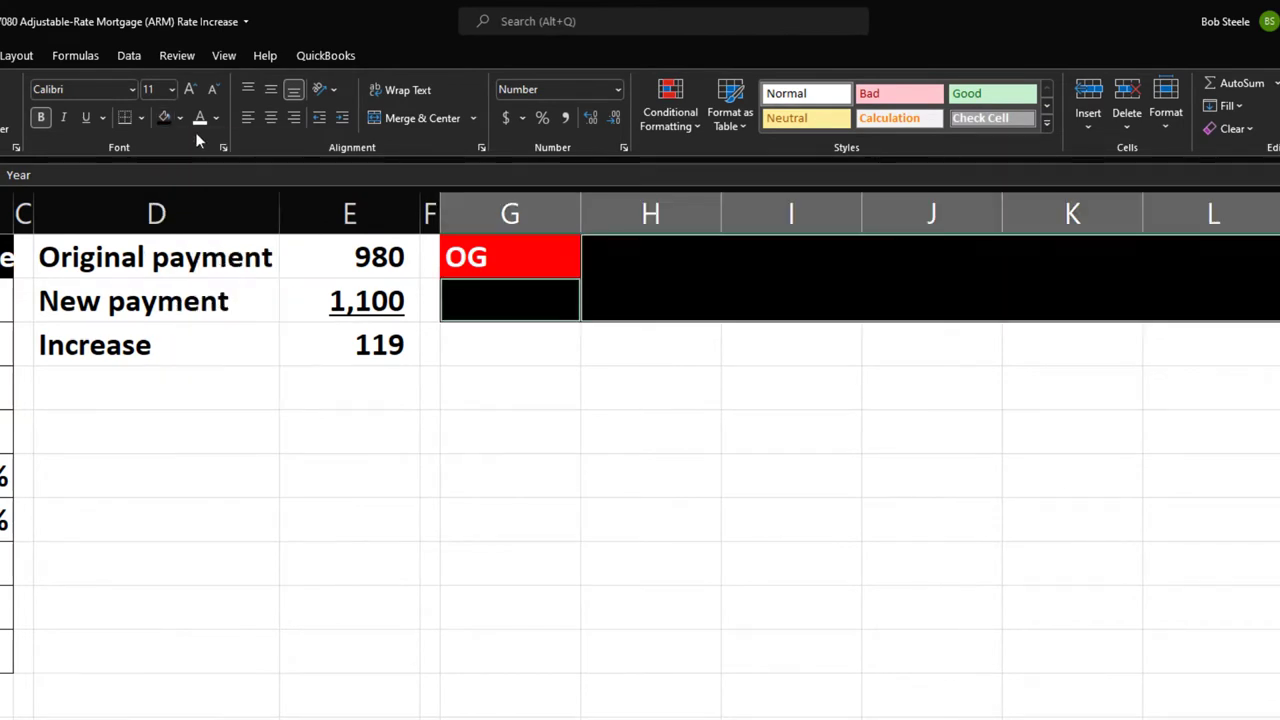
pyautogui.click(199, 121)
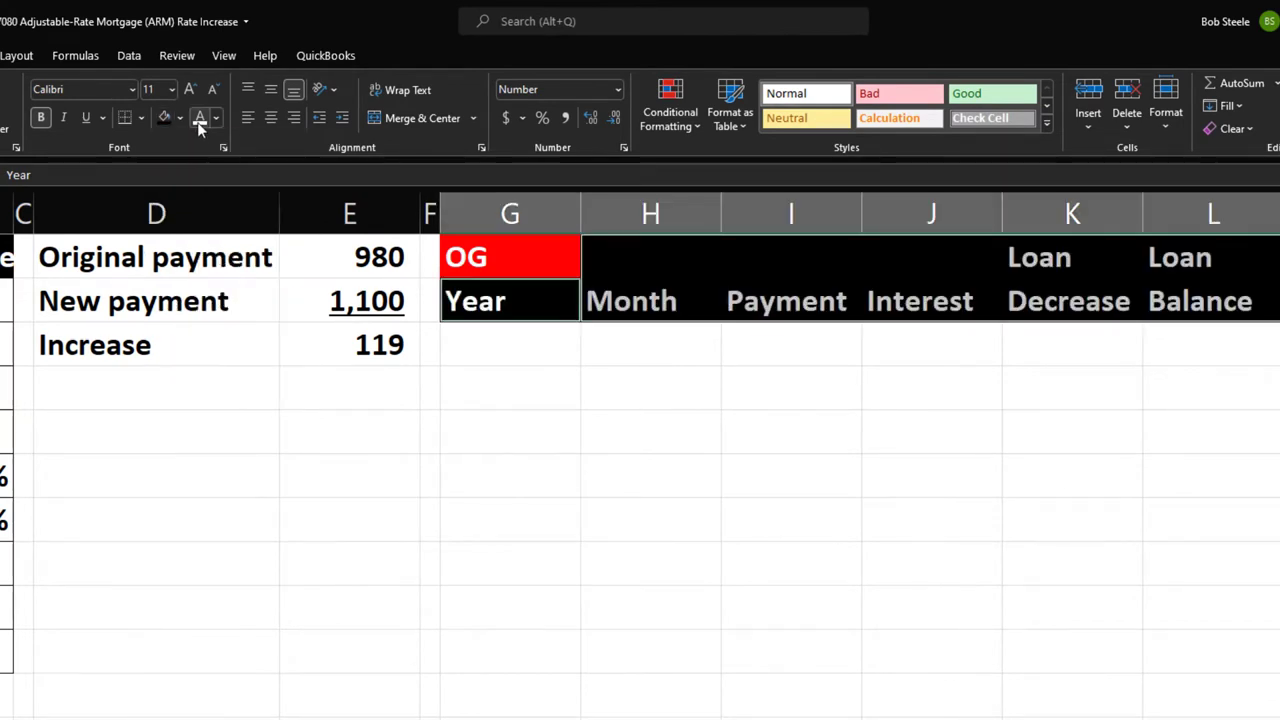
pyautogui.click(271, 118)
# Narrow columns G and H to an equal width that just fits the Year and Month headers
pyautogui.click(650, 432)
pyautogui.click(566, 228)
pyautogui.moveTo(566, 228)
pyautogui.mouseDown()
pyautogui.moveTo(600, 228)
pyautogui.moveTo(554, 220)
pyautogui.mouseUp()
pyautogui.click(540, 357)
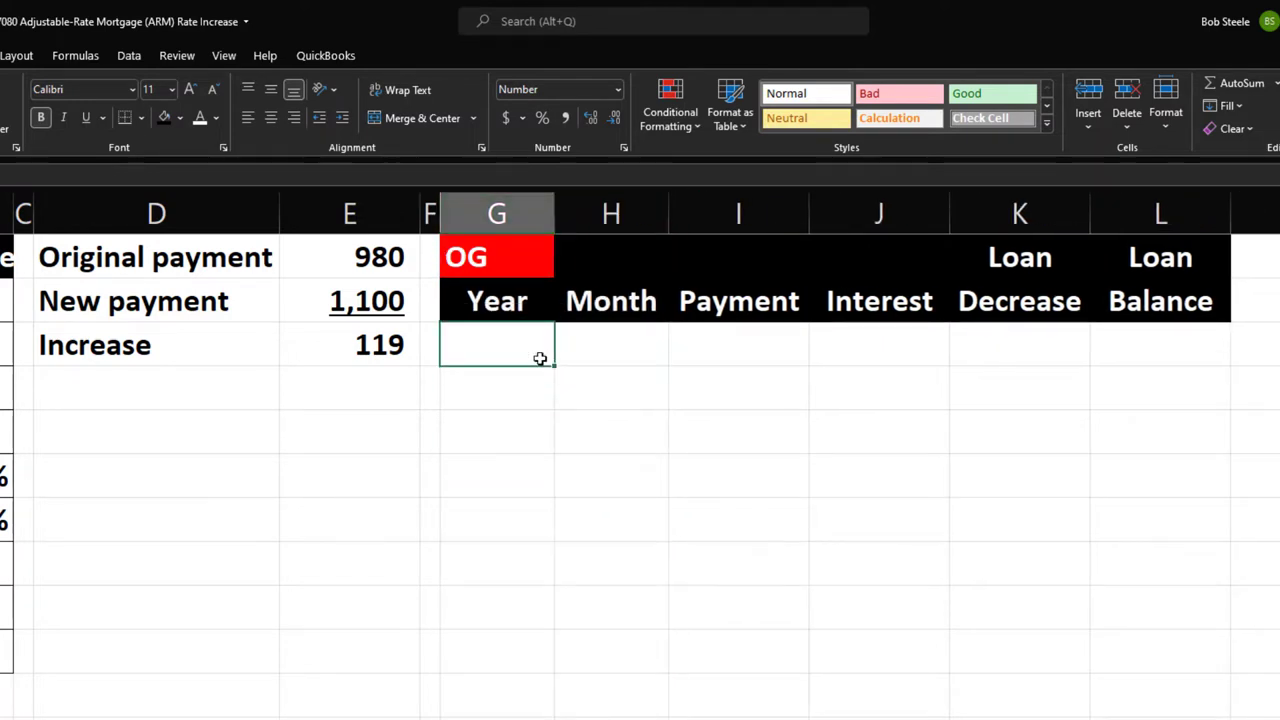
# Calculate the total number of loan months in E5 with the formula 20*12
pyautogui.press('Left')
pyautogui.press('Left')
pyautogui.press('Left')
pyautogui.press('Left')
pyautogui.press('Left')
pyautogui.press('Left')
pyautogui.press('Right')
pyautogui.press('Right')
pyautogui.press('Right')
pyautogui.press('Right')
pyautogui.press('Right')
pyautogui.press('Right')
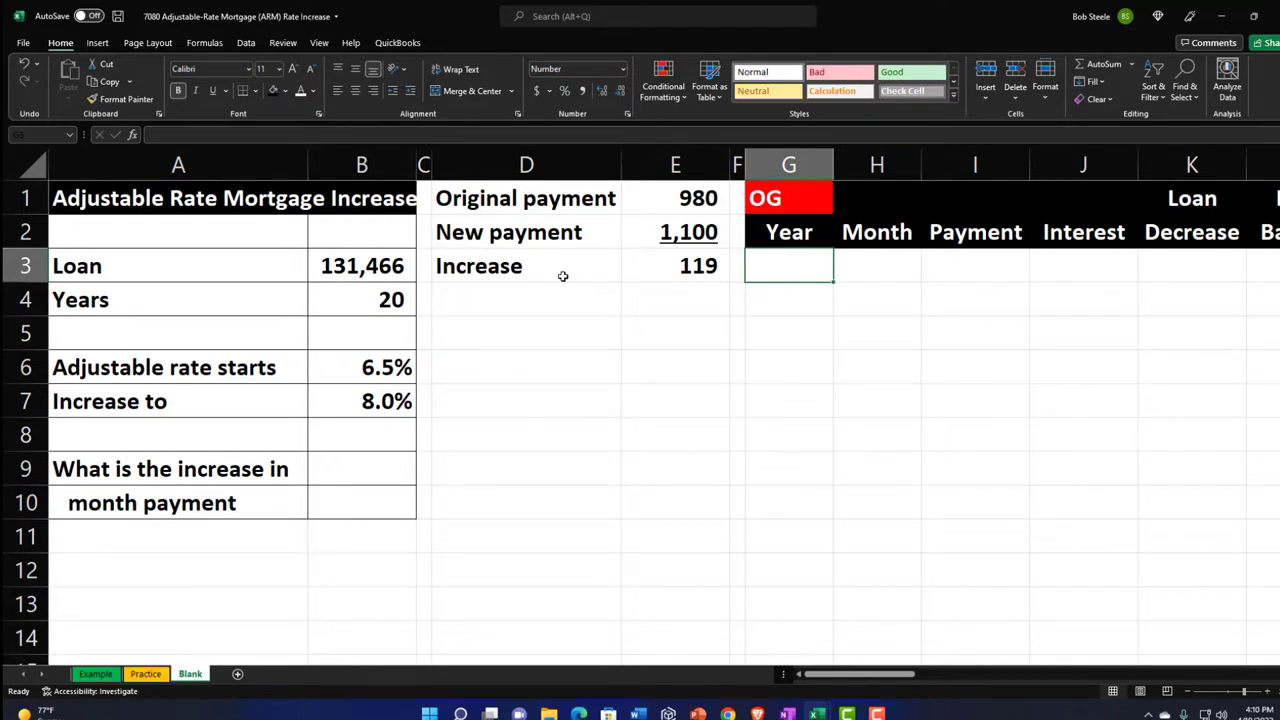
pyautogui.press('Right')
pyautogui.click(654, 336)
pyautogui.write('=20*12')
pyautogui.press('Return')
# Enter 1 and 2 as the first month numbers in H3:H4
pyautogui.press('Right')
pyautogui.press('Right')
pyautogui.press('Up')
pyautogui.press('Up')
pyautogui.press('Right')
pyautogui.write('1')
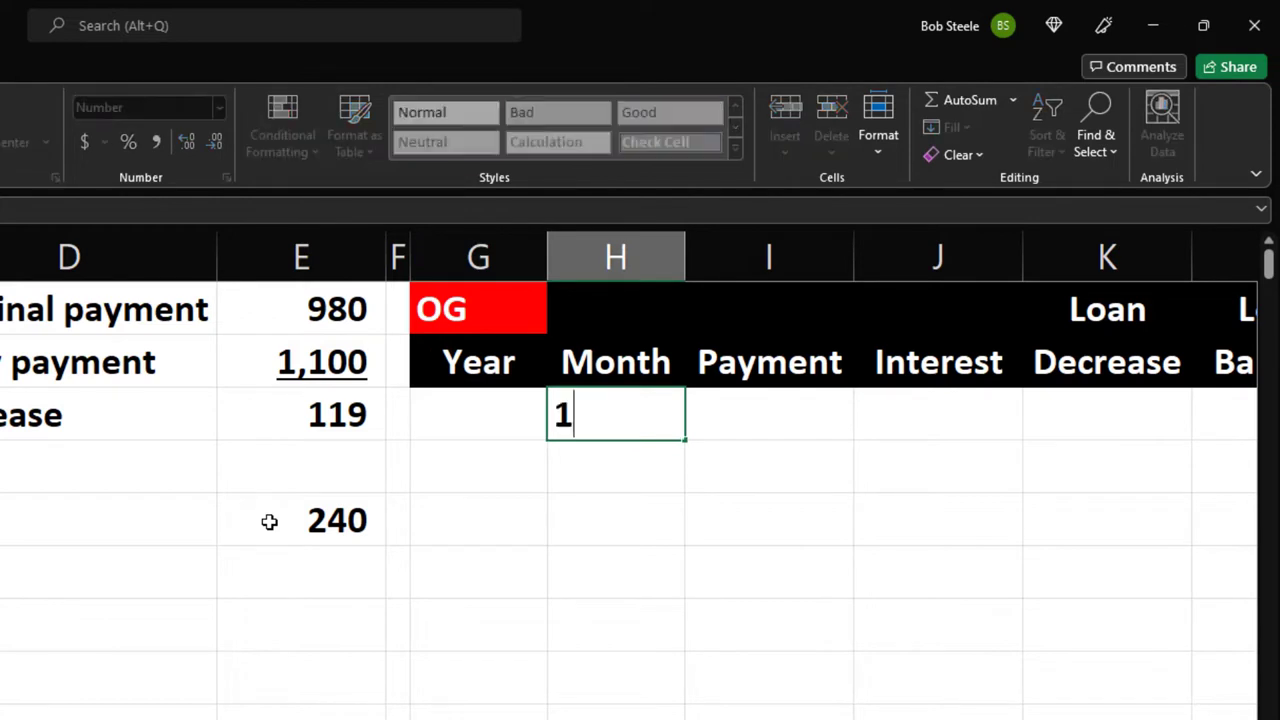
pyautogui.press('Return')
pyautogui.write('2')
pyautogui.press('Return')
# Replace the first month numbers with 0, 1 and 2 in H3:H5
pyautogui.click(564, 422)
pyautogui.write('0')
pyautogui.press('Return')
pyautogui.write('1')
pyautogui.press('Return')
pyautogui.write('2')
pyautogui.press('Return')
# Extend the month series from H3:H5 down column H to month 240 and center the numbers
pyautogui.moveTo(564, 422); pyautogui.dragTo(577, 508)
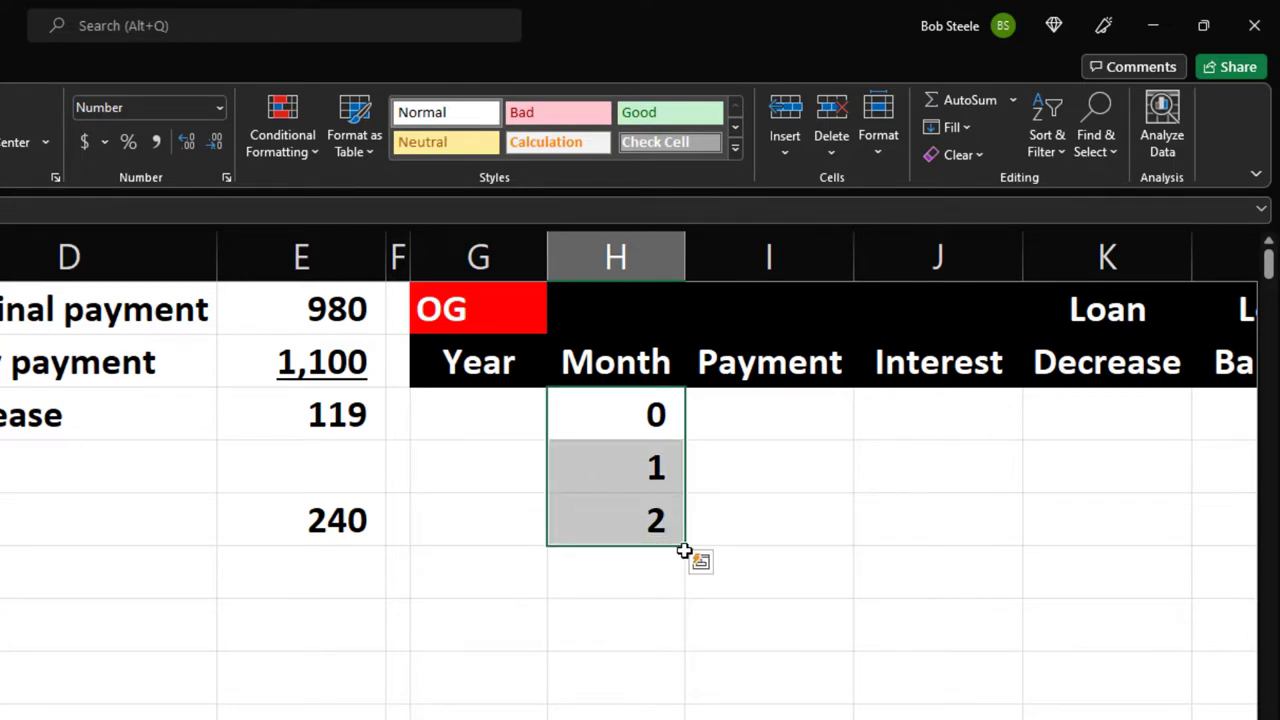
pyautogui.moveTo(688, 548); pyautogui.dragTo(657, 719)
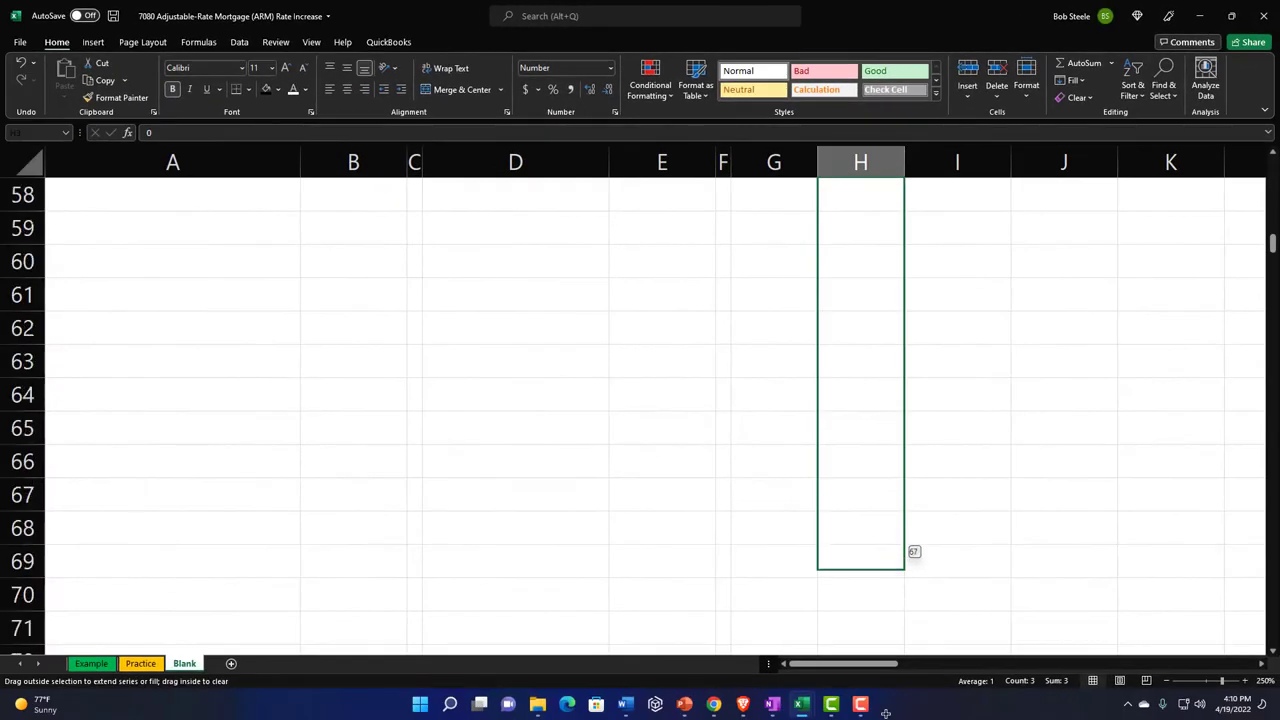
pyautogui.moveTo(885, 713); pyautogui.dragTo(874, 314)
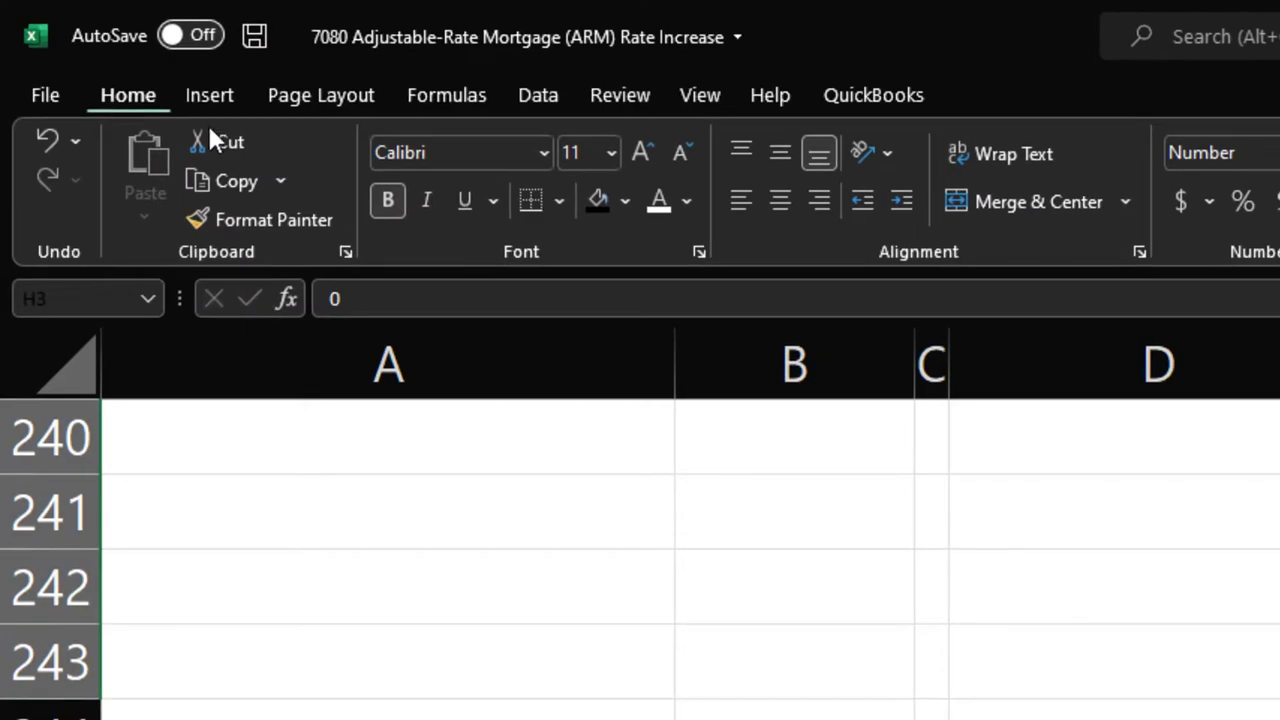
pyautogui.hotkey('ctrl', 'BackSpace')
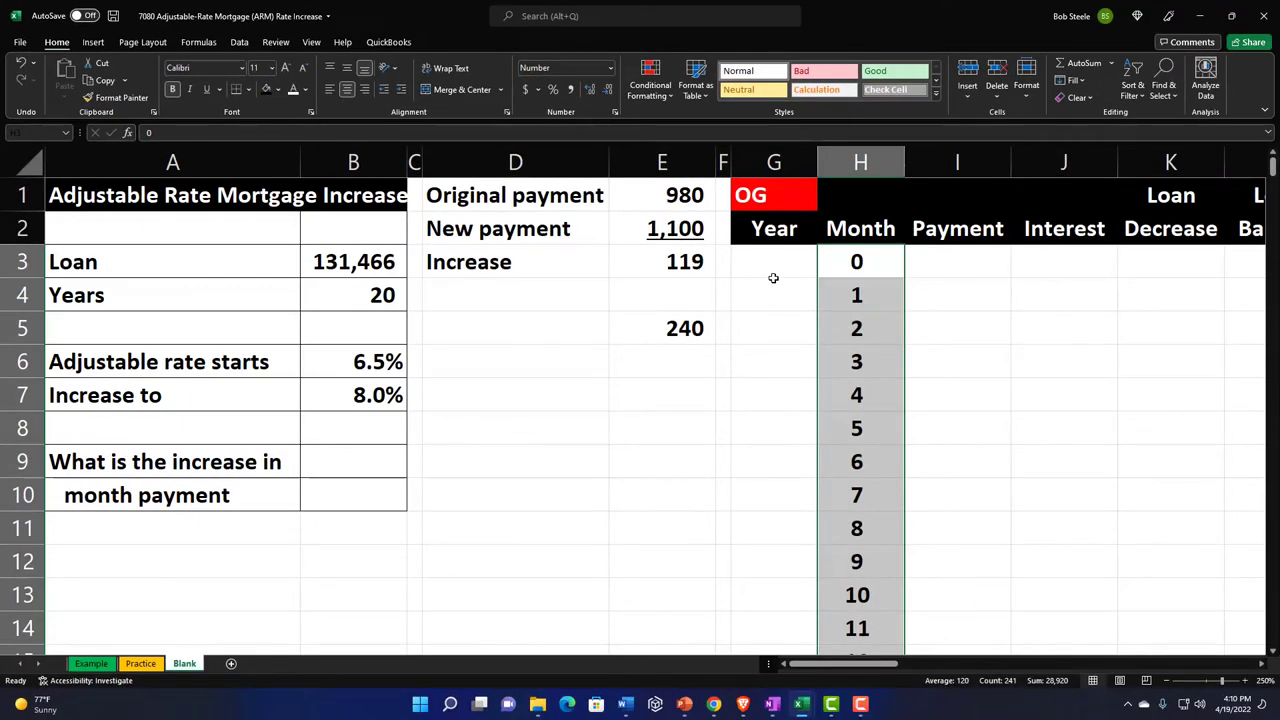
# Enter 0 as the starting year in G3 and the formula =ROUNDUP(H4/12,.1) in G4
pyautogui.click(773, 278)
pyautogui.write('0')
pyautogui.press('Return')
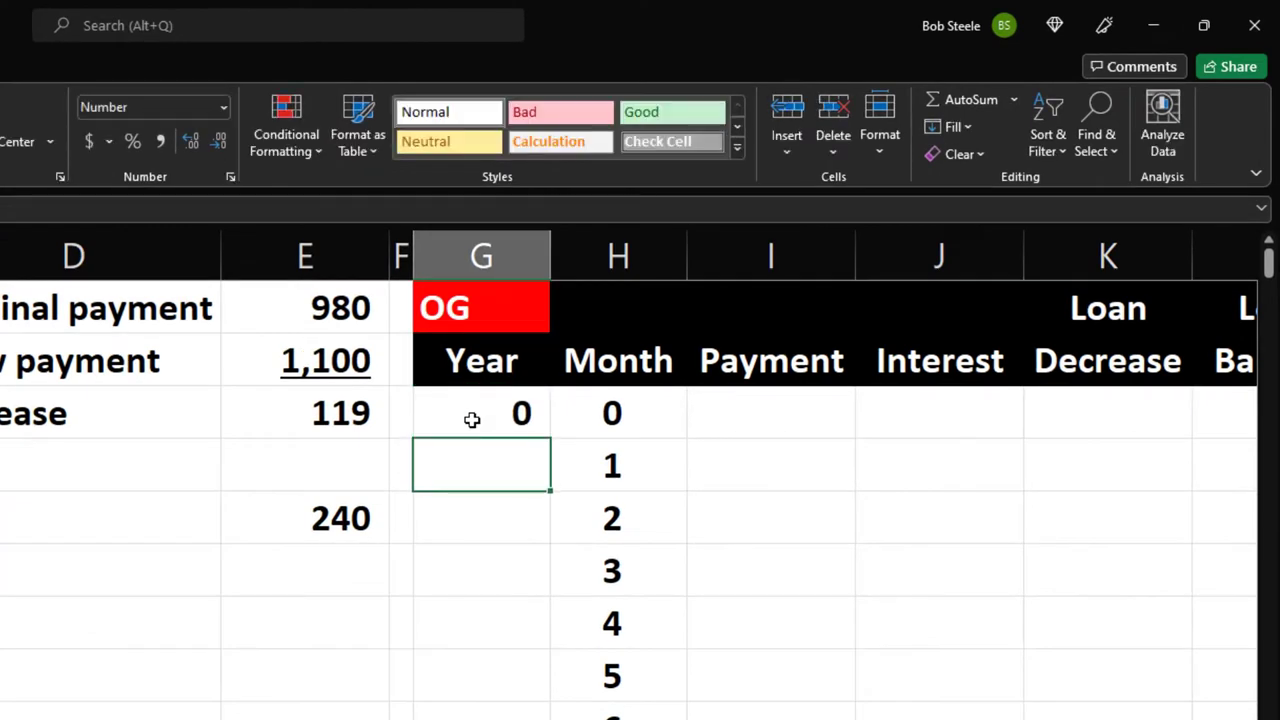
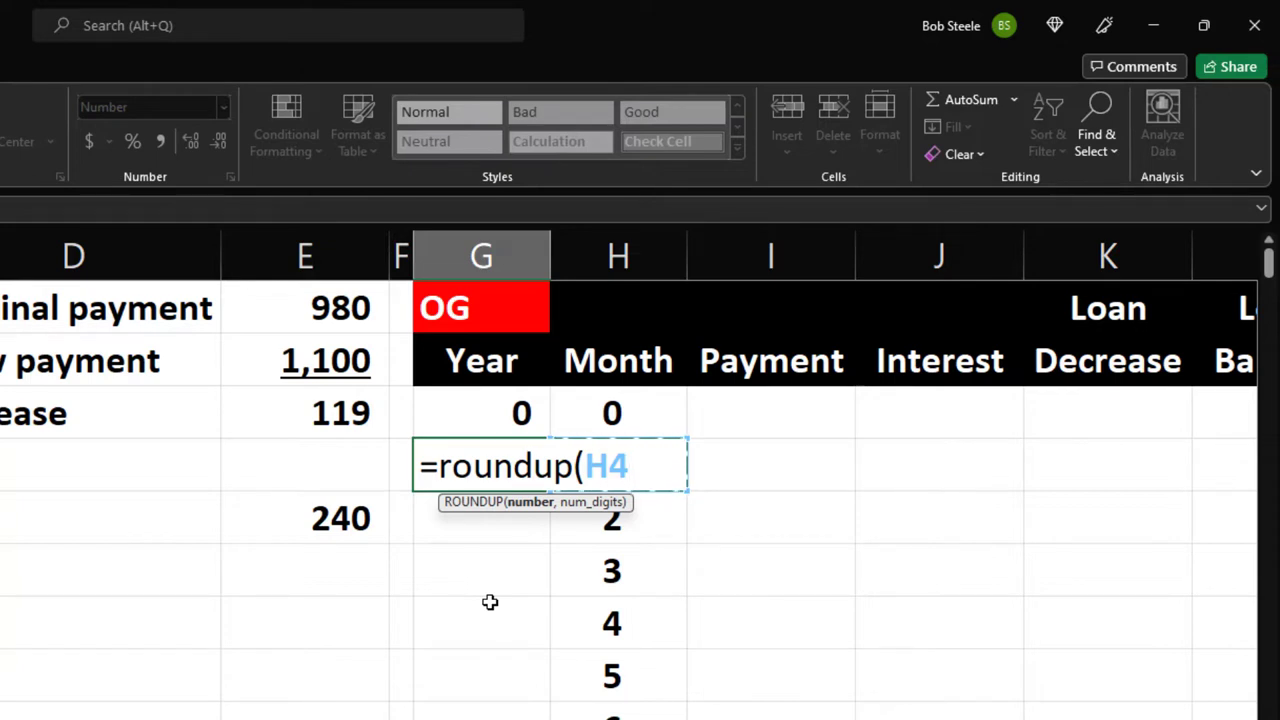
pyautogui.write('/12')
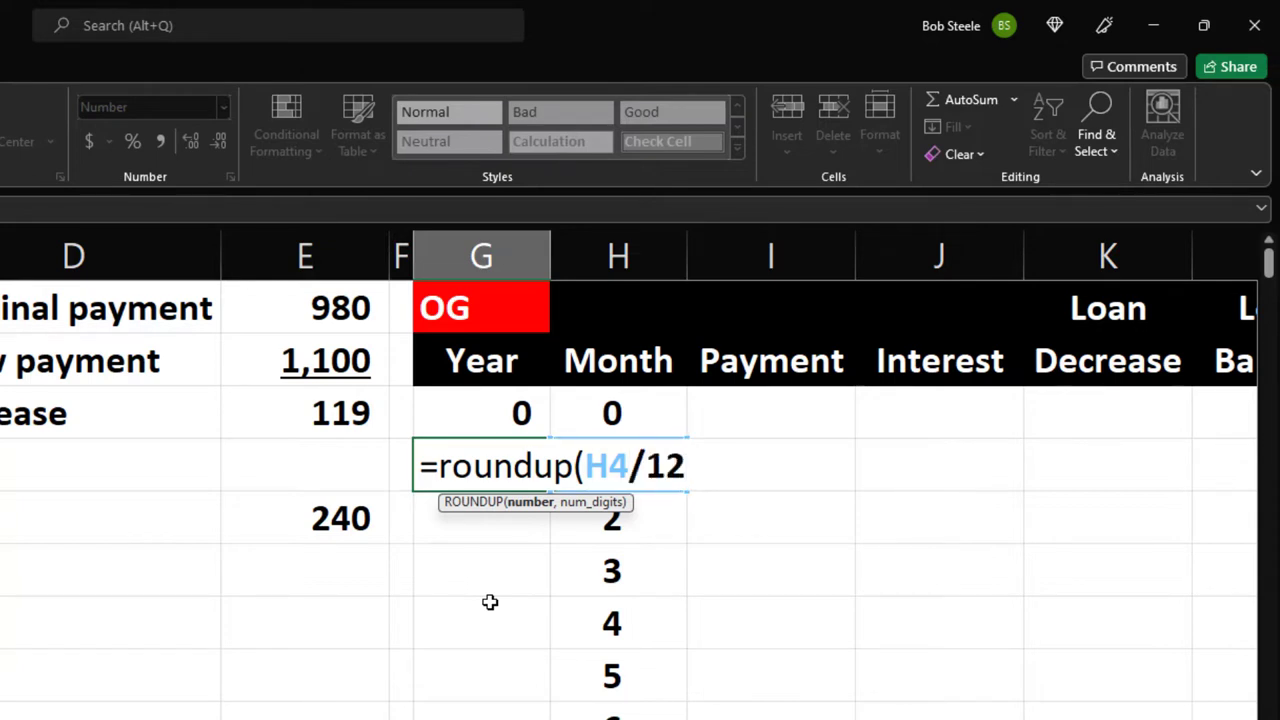
pyautogui.write(',')
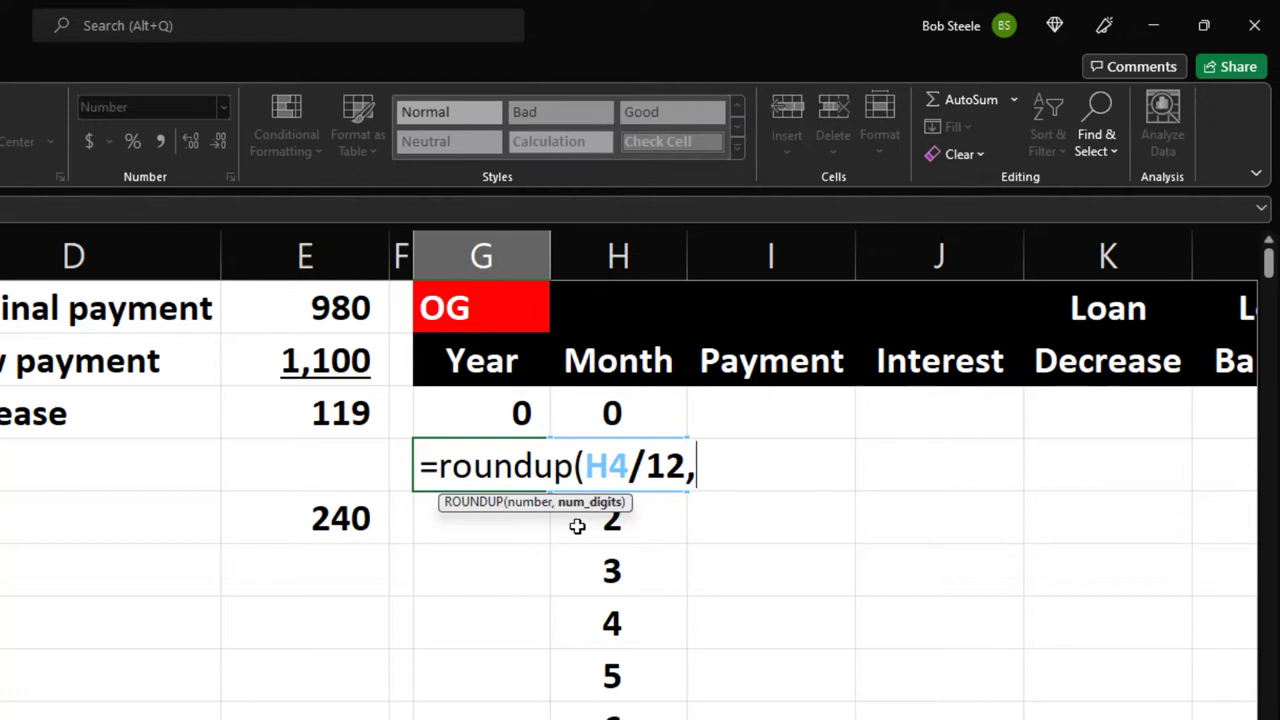
pyautogui.write('.1)')
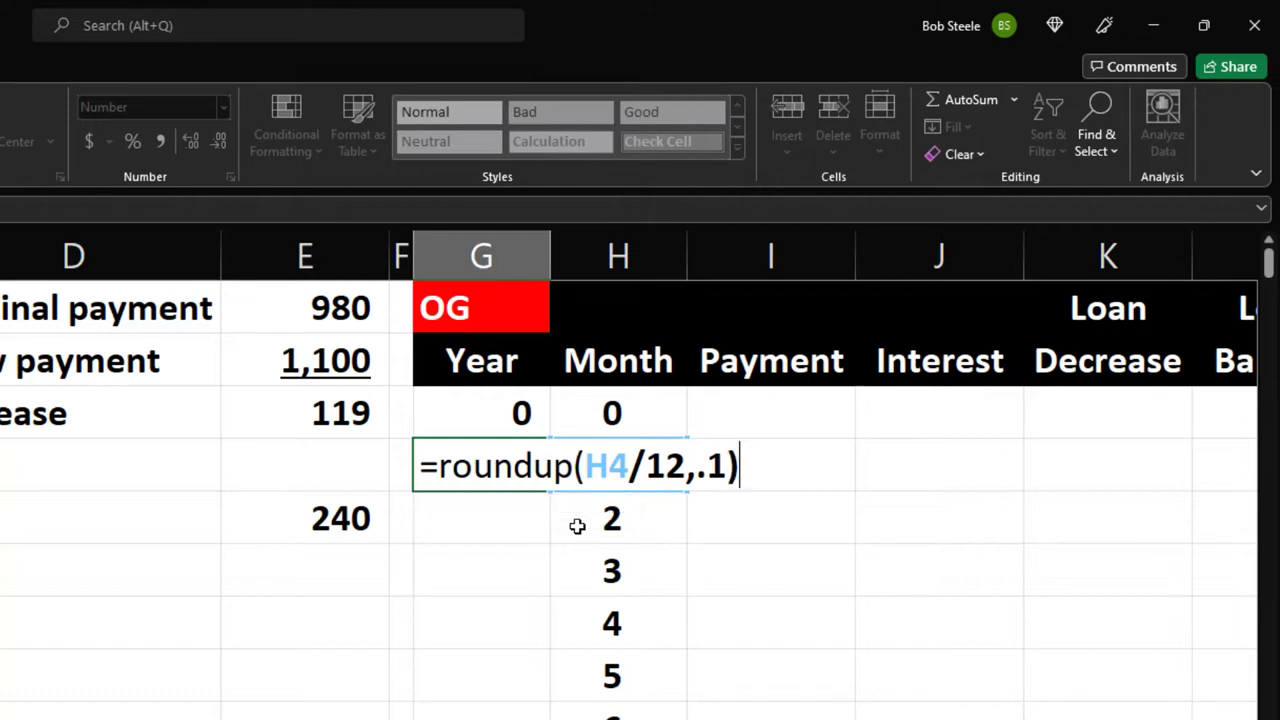
pyautogui.press('Return')
# Copy the year formula from G4 down column G and check that it reaches month 240
pyautogui.click(483, 466)
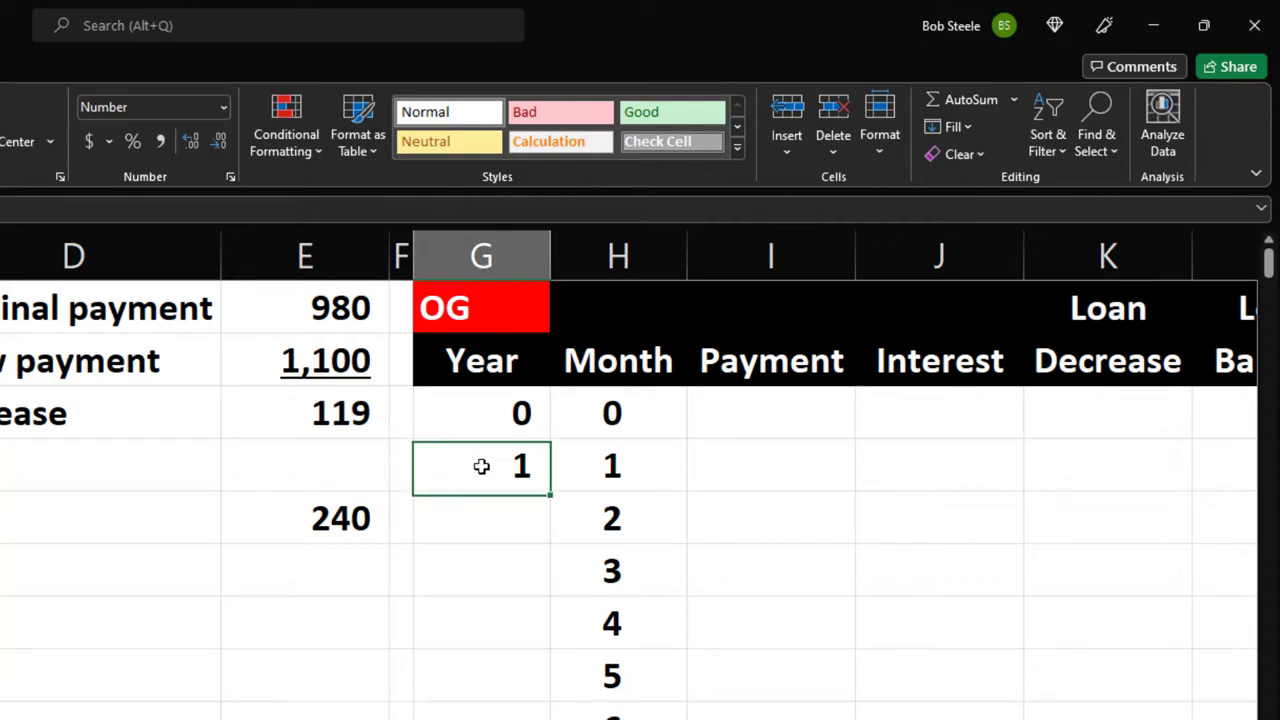
pyautogui.doubleClick(545, 492)
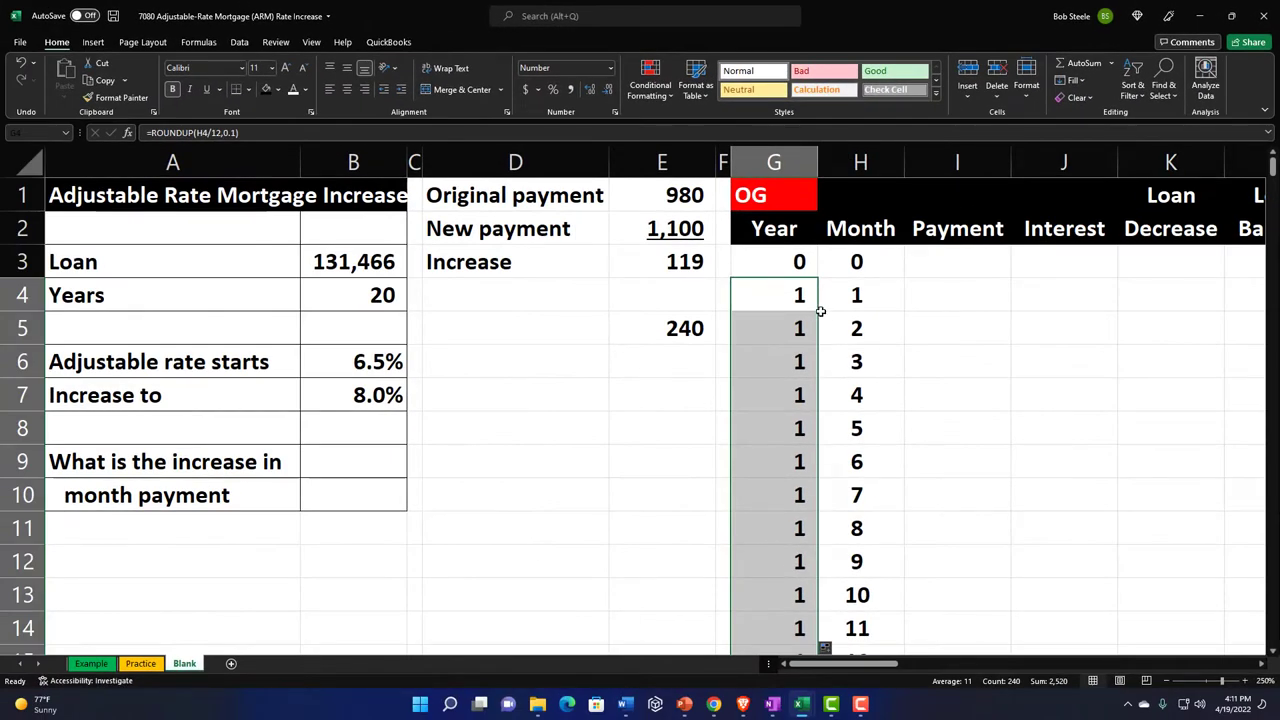
pyautogui.scroll(-20, 820, 311)
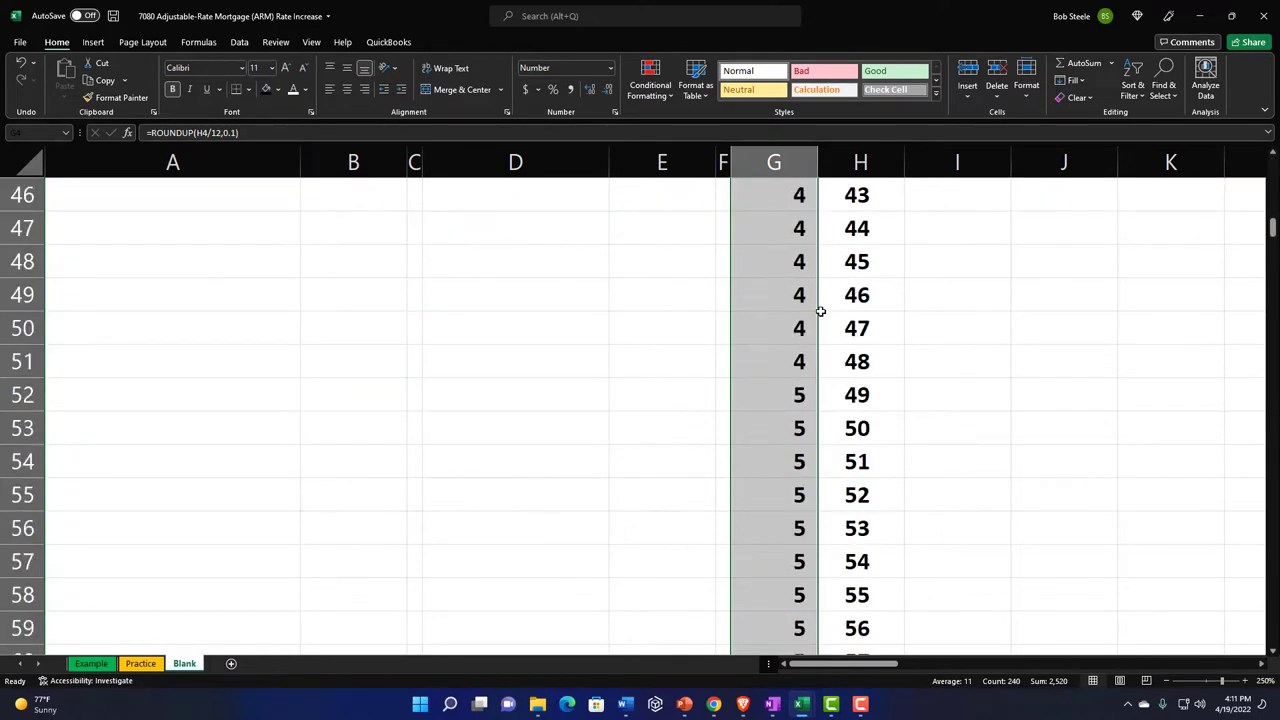
pyautogui.scroll(-20, 835, 370)
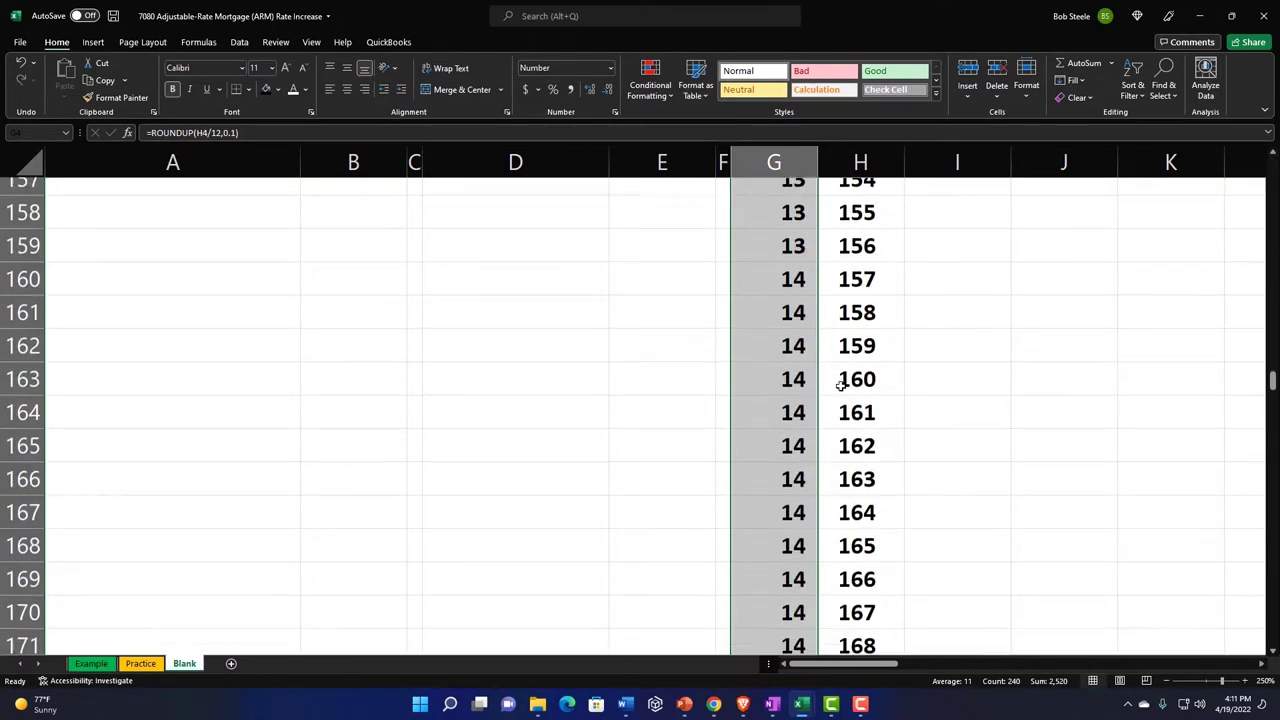
pyautogui.scroll(-9, 841, 390)
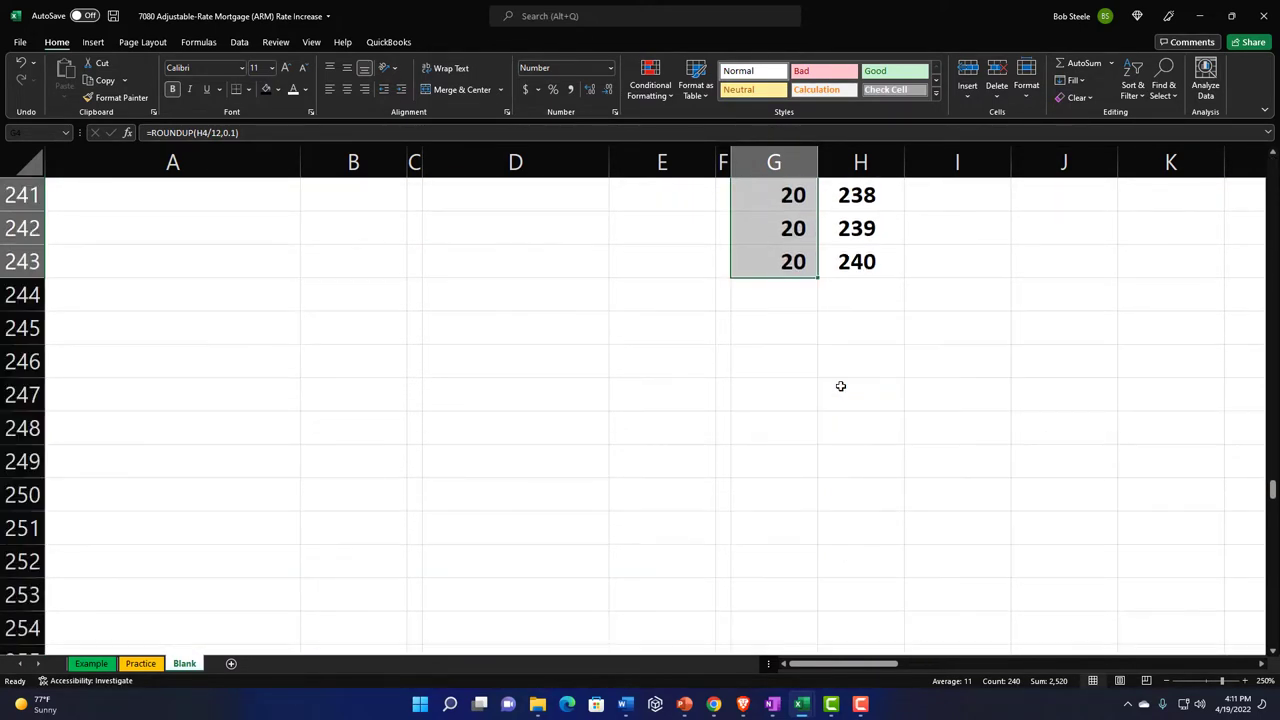
# Center the year numbers in column G, including the 0 in G3
pyautogui.click(347, 89)
pyautogui.hotkey('ctrl', 'BackSpace')
pyautogui.click(775, 272)
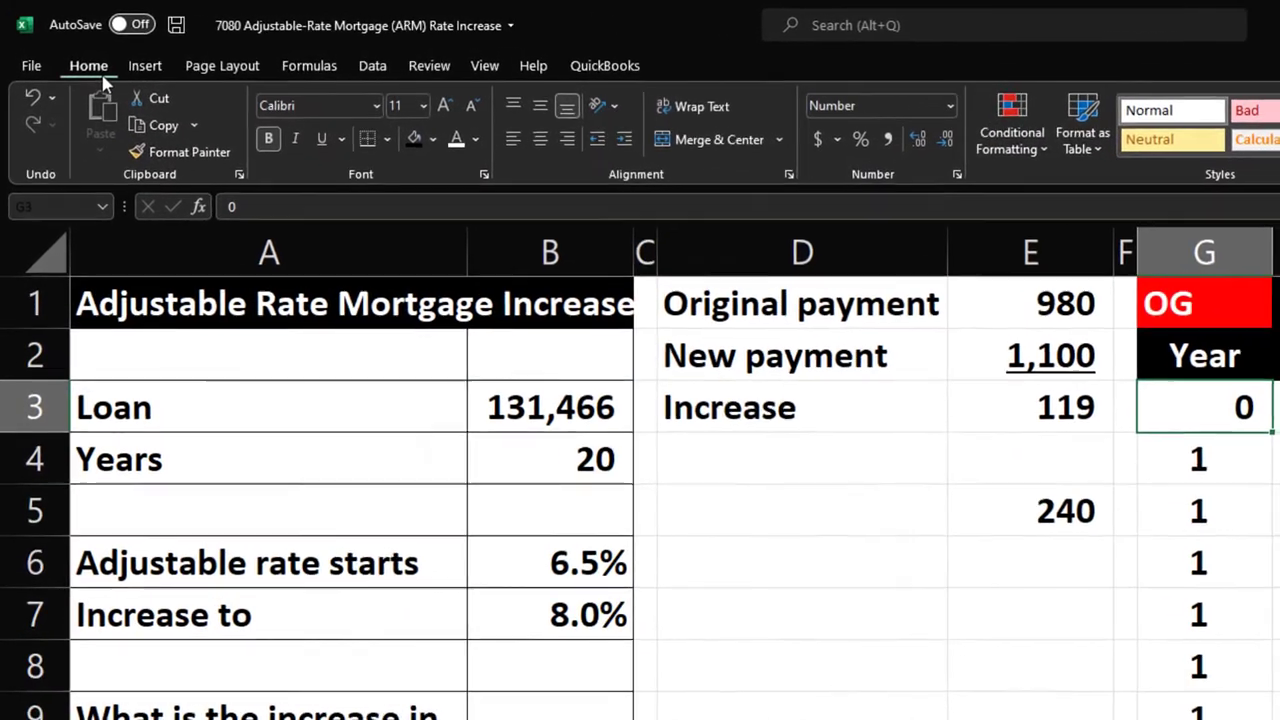
pyautogui.click(543, 140)
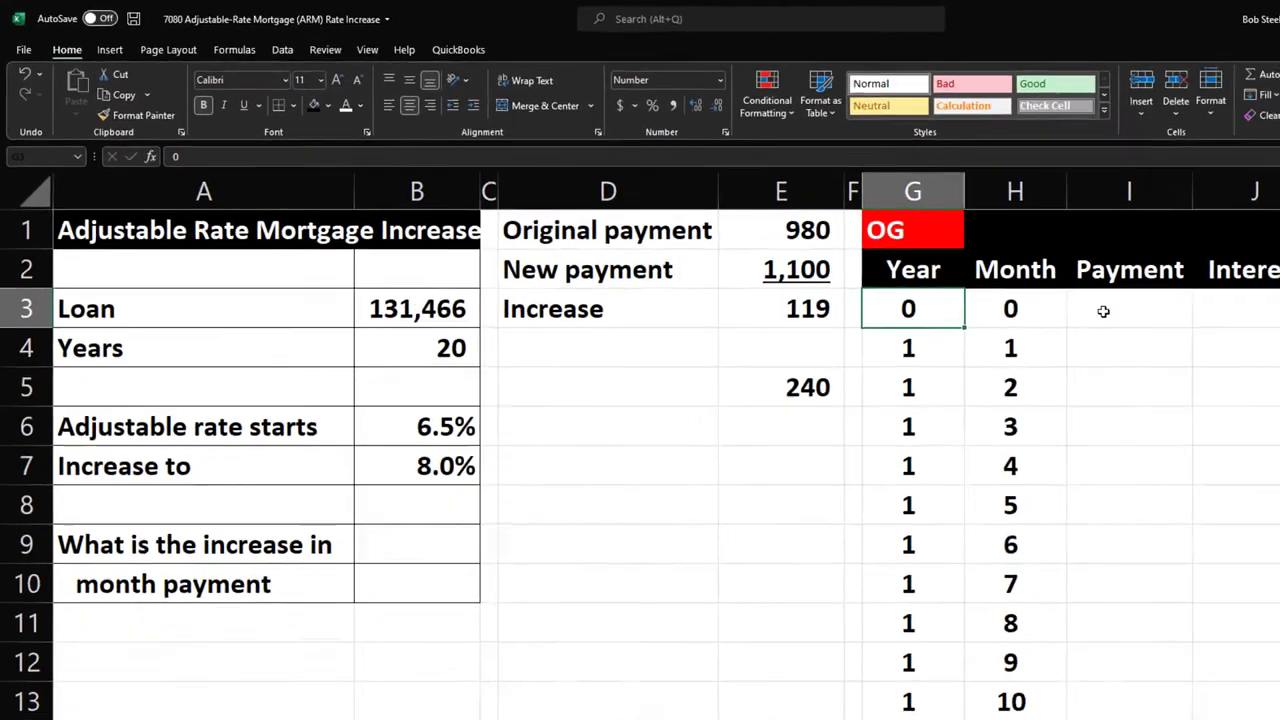
# Enter 0 for the month 0 payment, interest and loan decrease in I3:K3
pyautogui.click(935, 263)
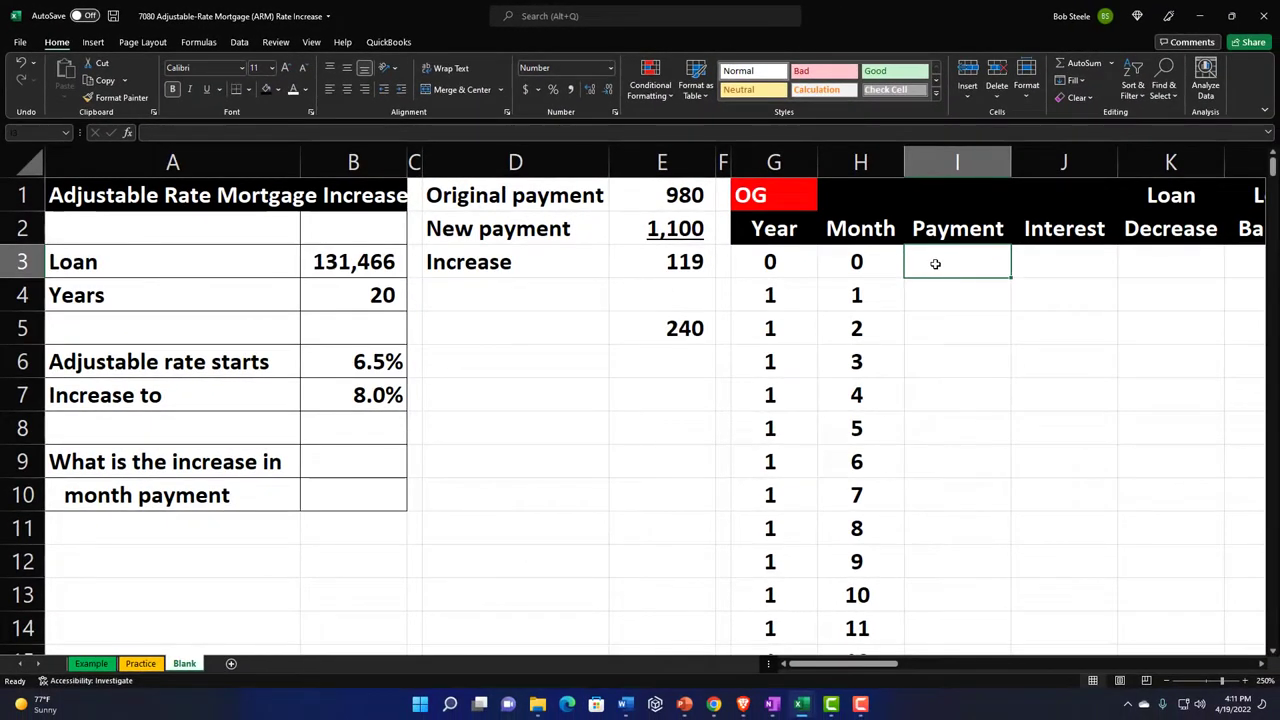
pyautogui.write('0')
pyautogui.press('Tab')
pyautogui.write('0')
pyautogui.press('Tab')
pyautogui.write('0')
pyautogui.press('Tab')
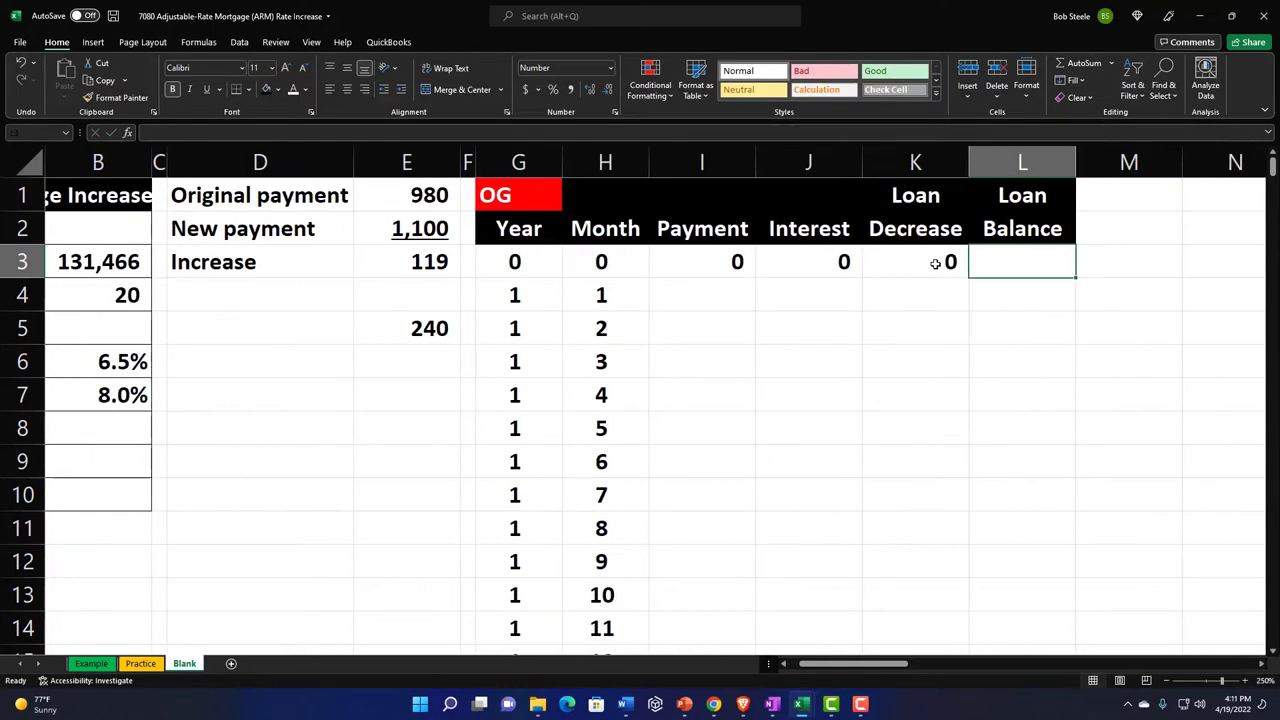
# Link the starting loan balance in L3 to the loan amount with =B3
pyautogui.write('=')
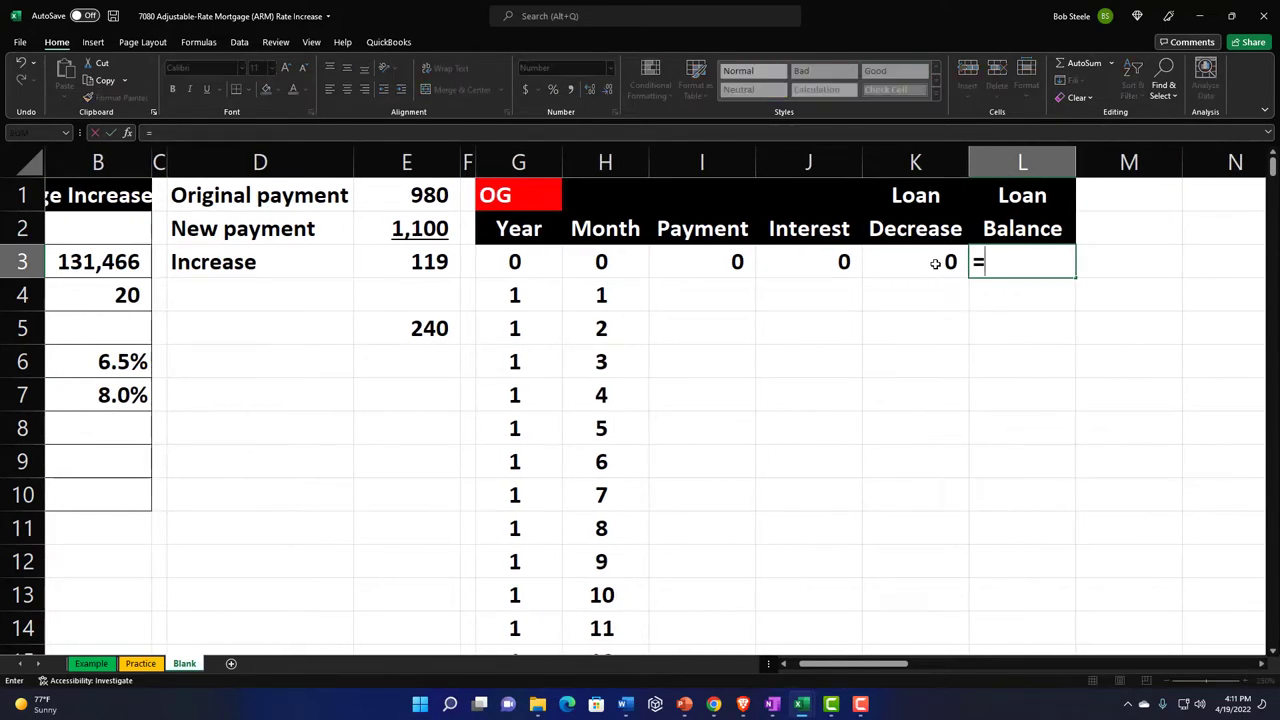
pyautogui.press('Left')
pyautogui.press('Left')
pyautogui.press('Left')
pyautogui.press('Left')
pyautogui.press('Left')
pyautogui.press('Left')
pyautogui.press('Left')
pyautogui.press('Left')
pyautogui.press('Left')
pyautogui.press('Left')
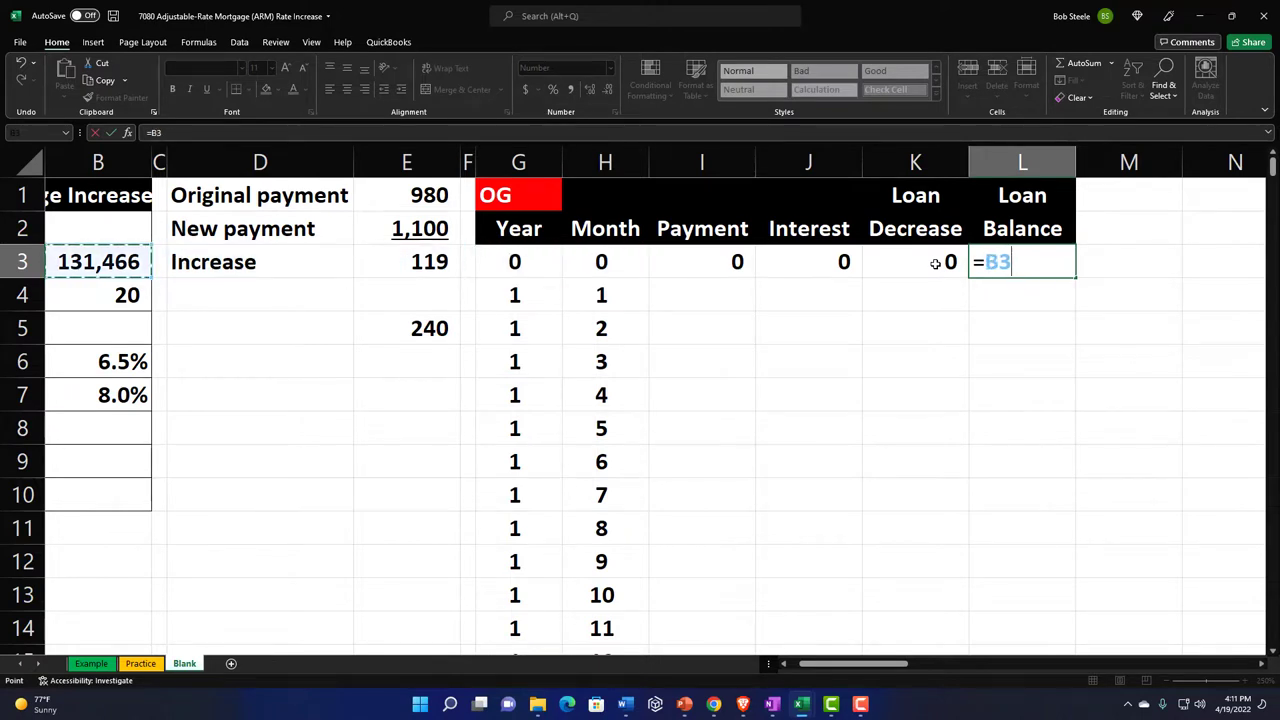
pyautogui.press('Return')
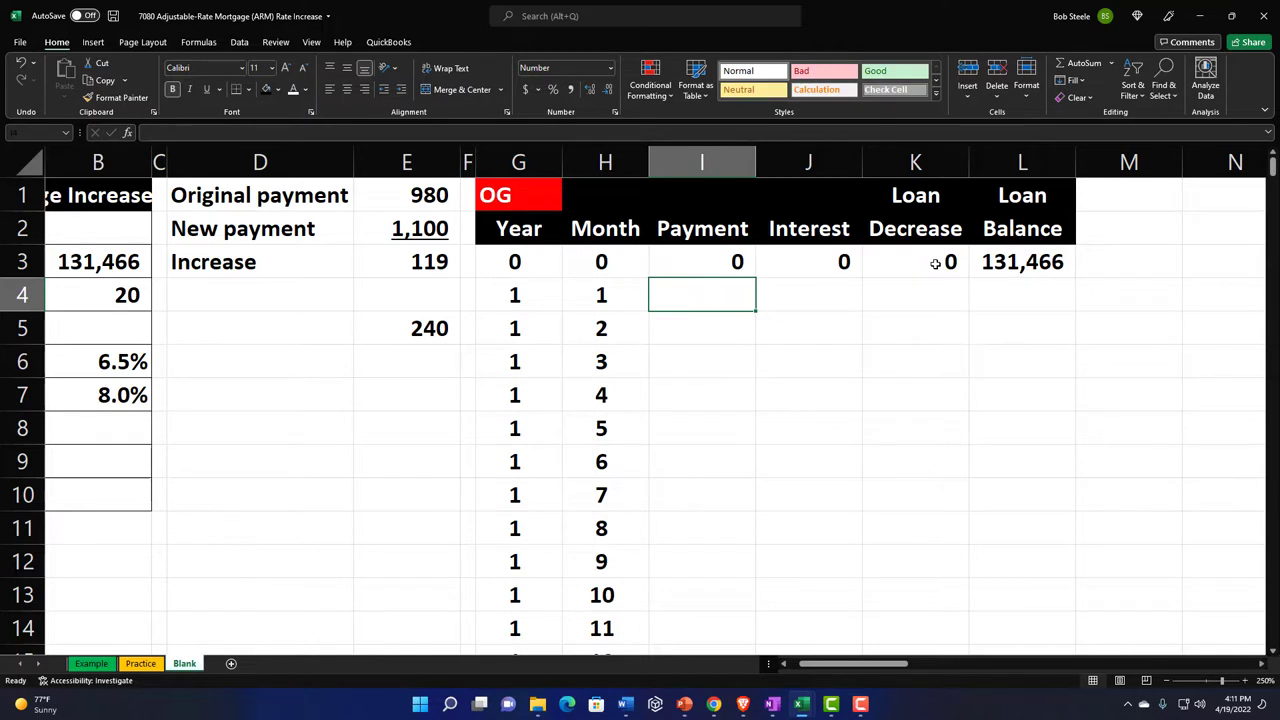
# Link the month 1 payment in I4 to the original payment with the absolute reference =$E$1
pyautogui.write('=')
pyautogui.press('Left')
pyautogui.press('Left')
pyautogui.press('Left')
pyautogui.press('Left')
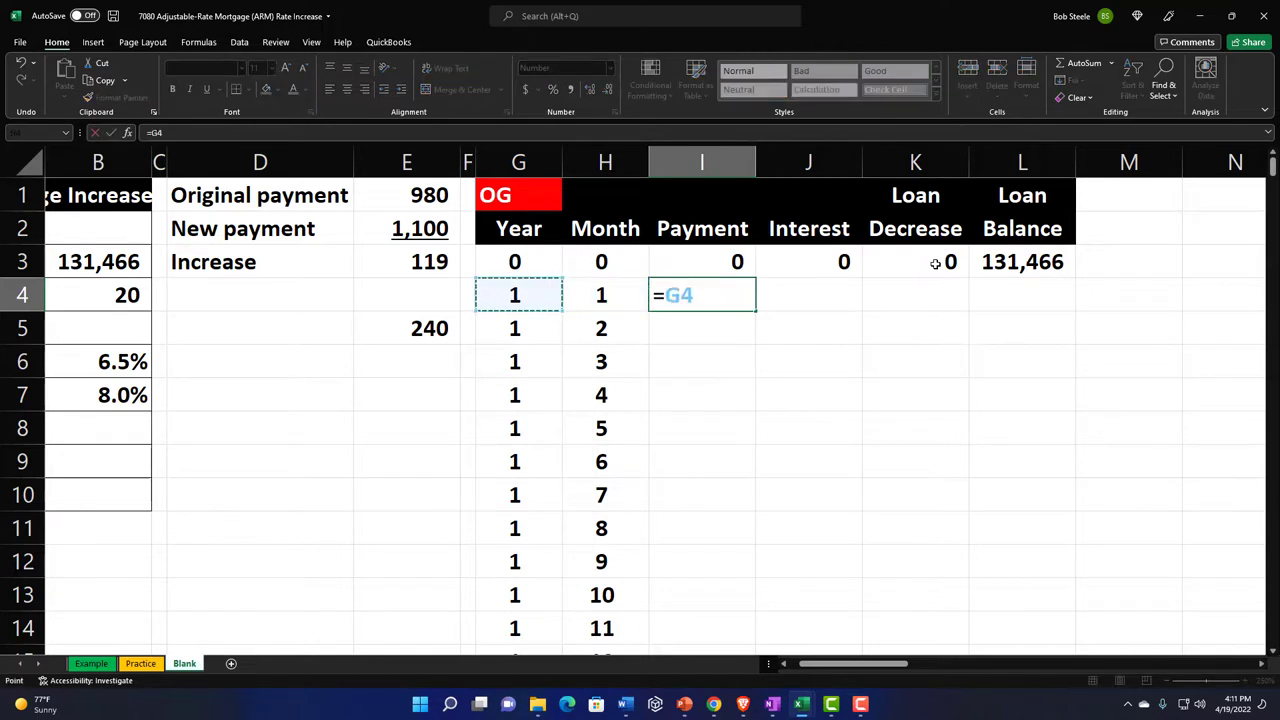
pyautogui.press('Up')
pyautogui.press('Up')
pyautogui.press('Up')
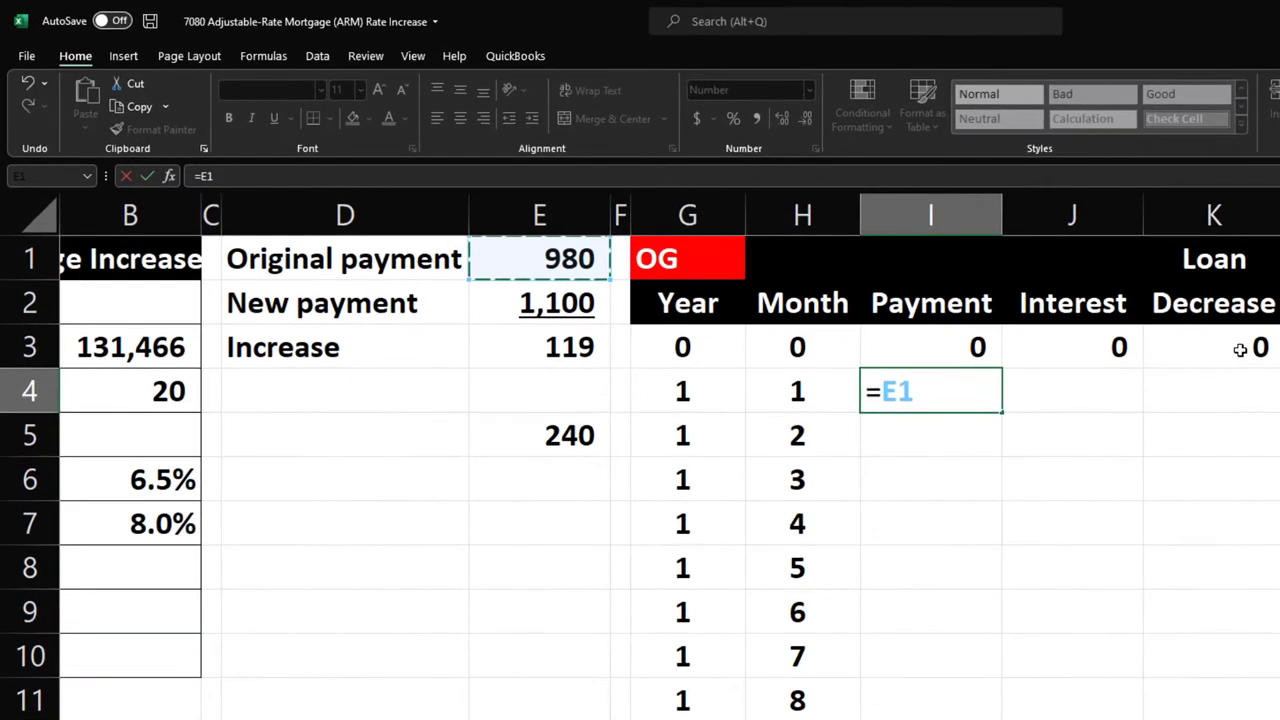
pyautogui.press('F4')
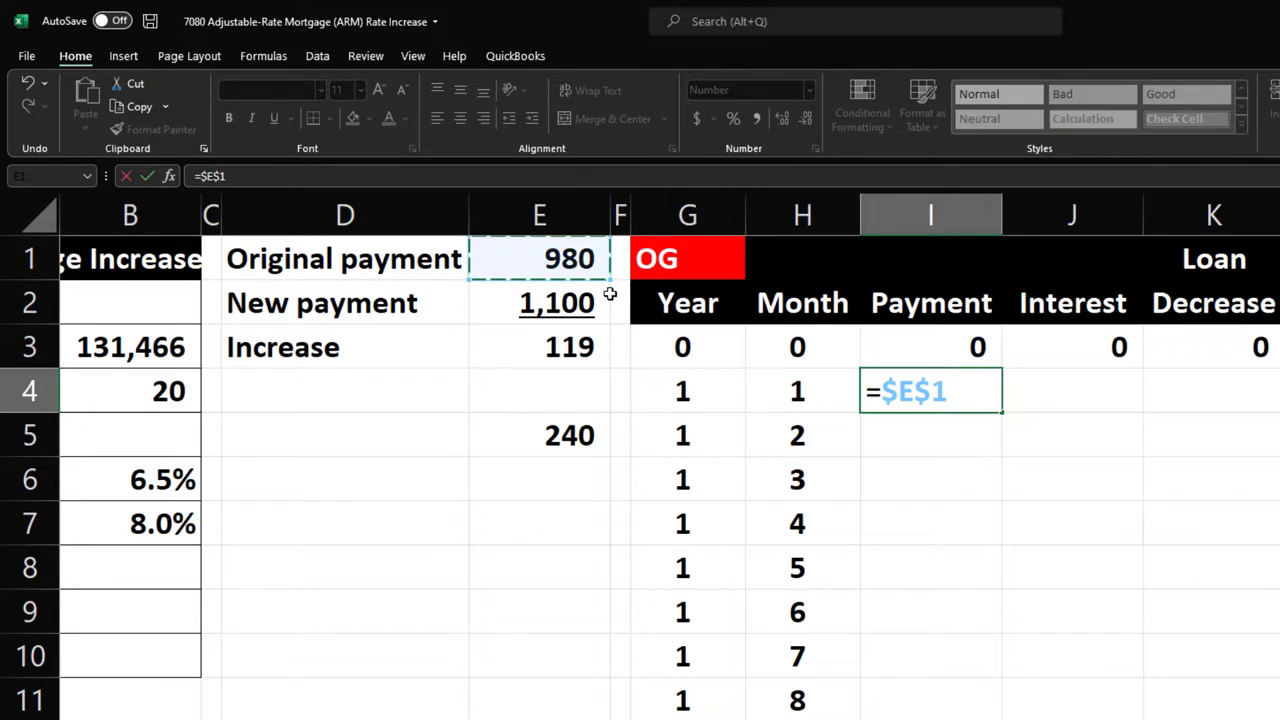
pyautogui.press('Return')
# Calculate the month 1 interest in J4 with the formula =L3*$B$6/12
pyautogui.press('Up')
pyautogui.press('Right')
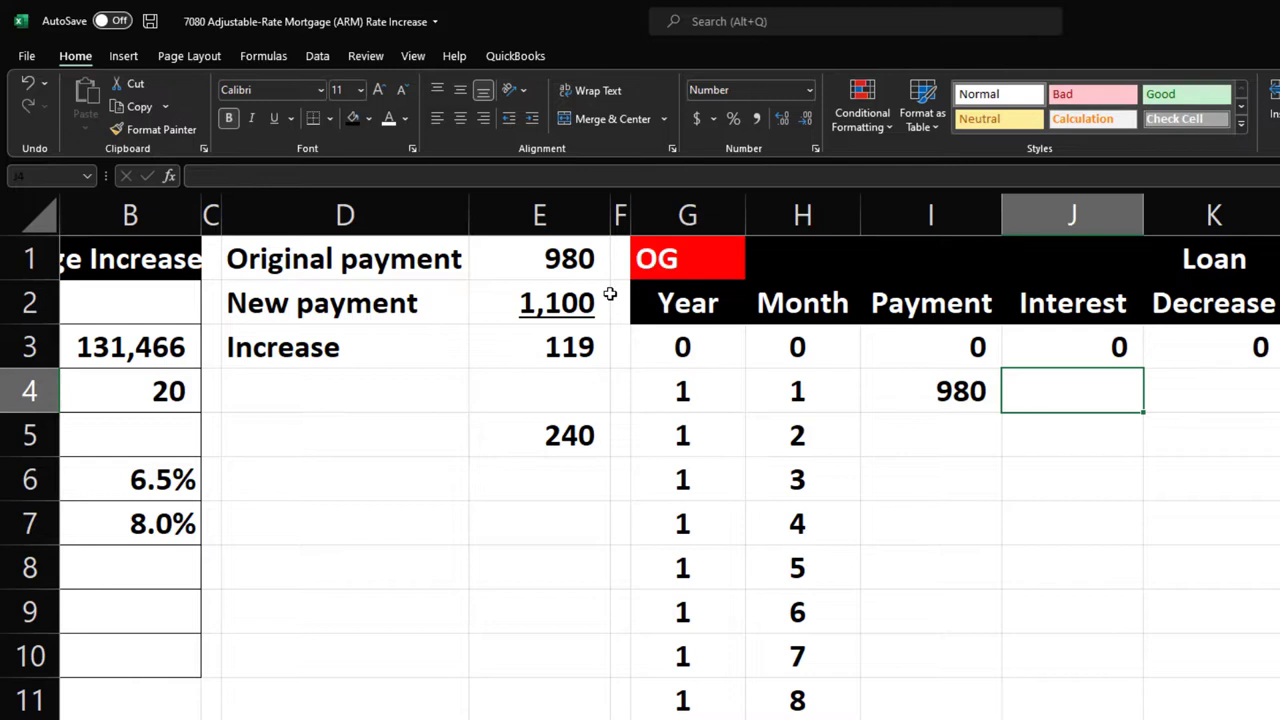
pyautogui.write('=')
pyautogui.press('Right')
pyautogui.press('Right')
pyautogui.press('Up')
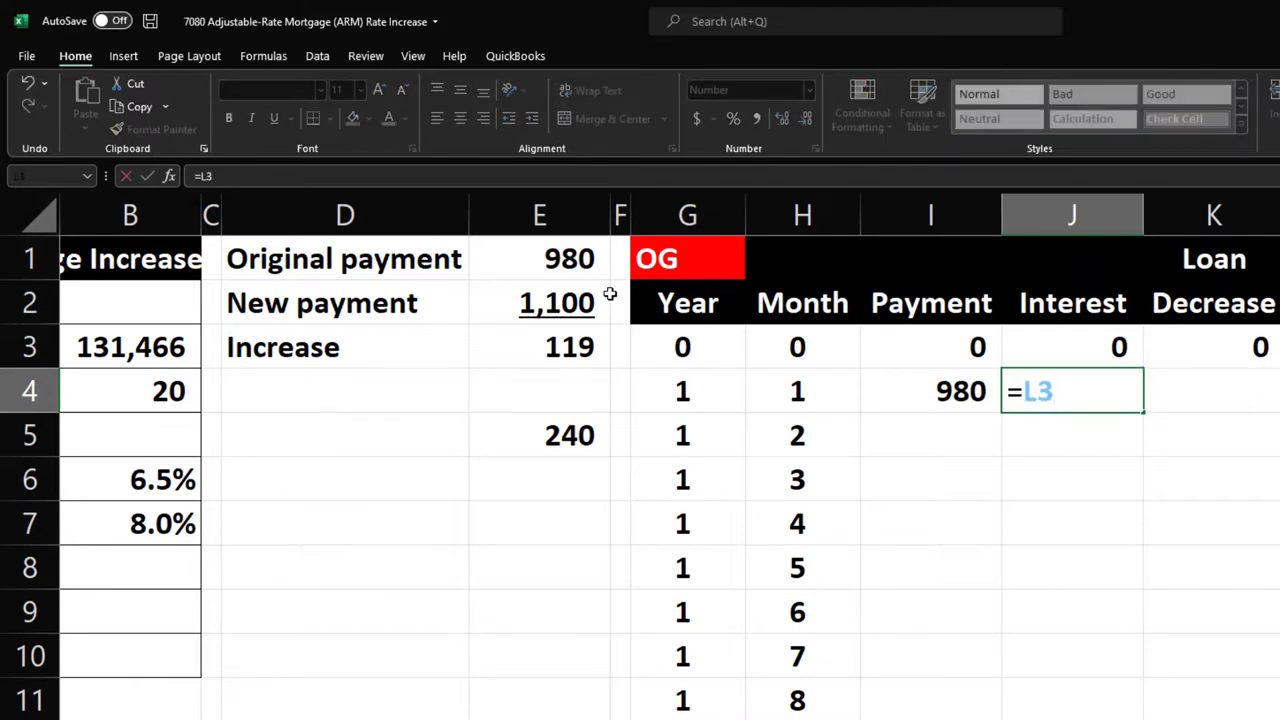
pyautogui.write('*')
pyautogui.press('Left')
pyautogui.press('Left')
pyautogui.press('Left')
pyautogui.press('Left')
pyautogui.press('Left')
pyautogui.press('Left')
pyautogui.press('Left')
pyautogui.press('Left')
pyautogui.press('Left')
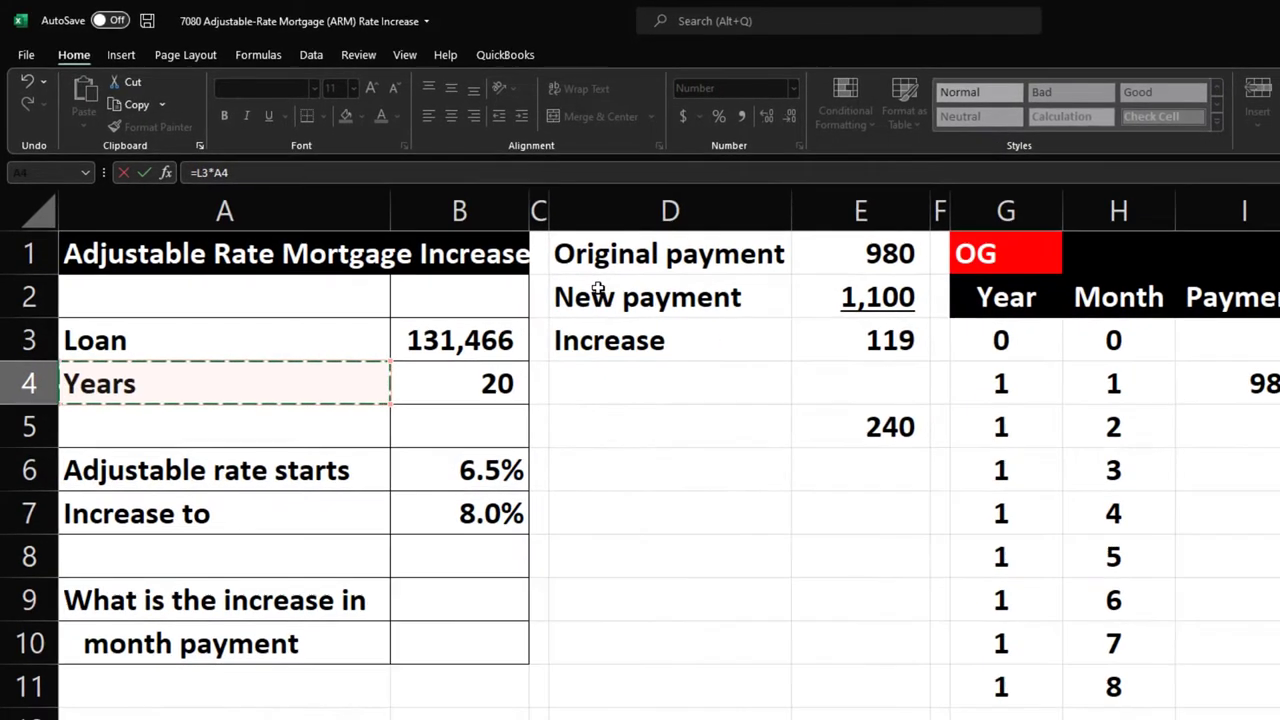
pyautogui.press('Down')
pyautogui.press('Down')
pyautogui.press('Right')
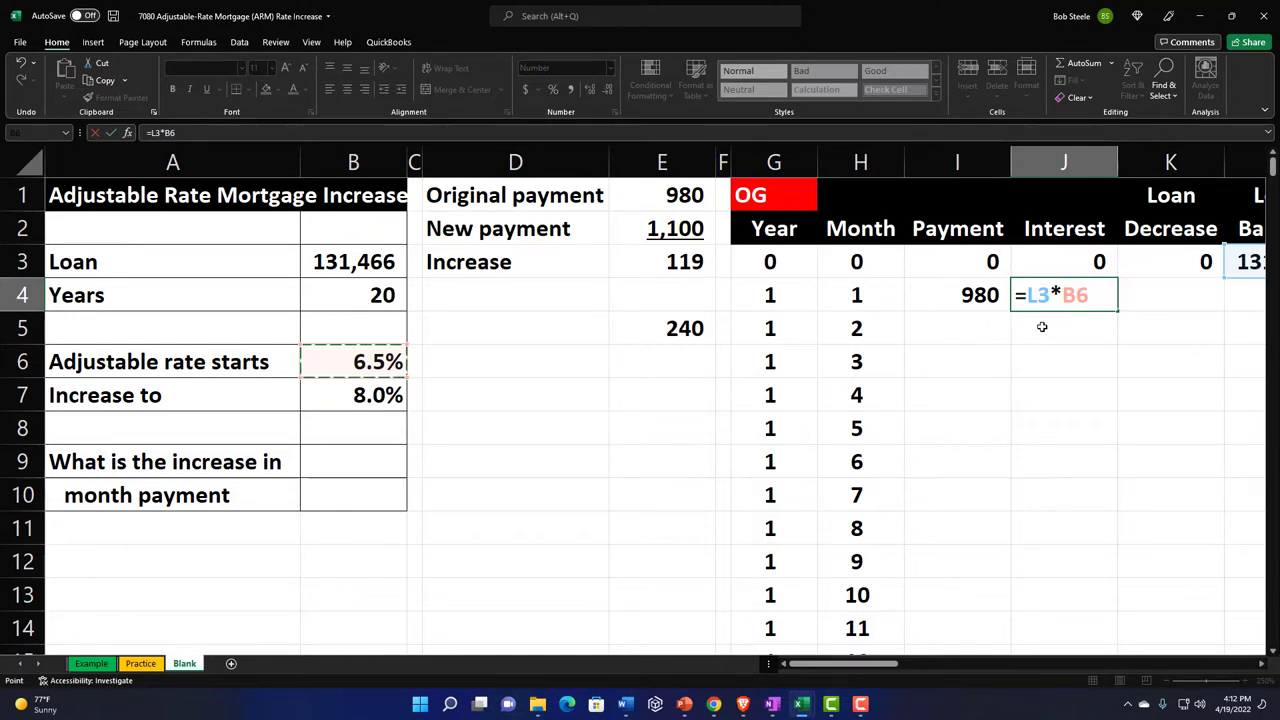
pyautogui.press('F4')
pyautogui.write('/12')
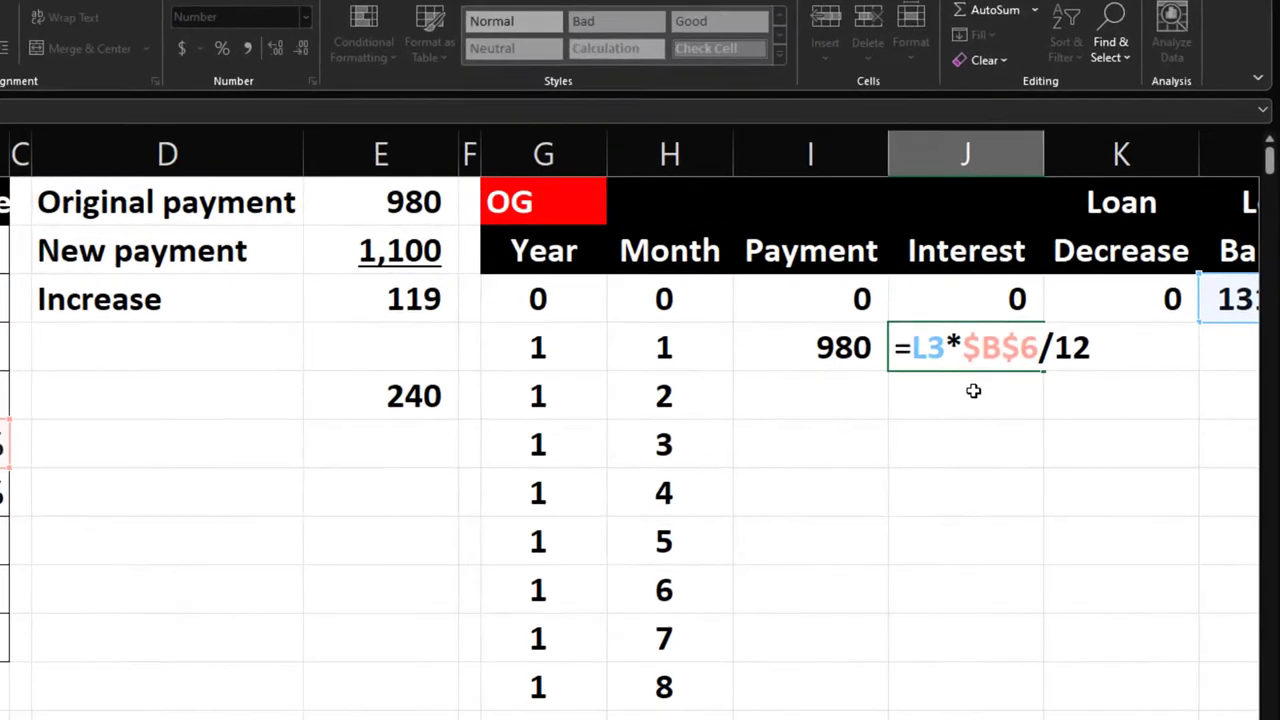
pyautogui.press('Return')
# Calculate the month 1 loan decrease in K4 with the formula =I4-J4
pyautogui.press('Up')
pyautogui.press('Right')
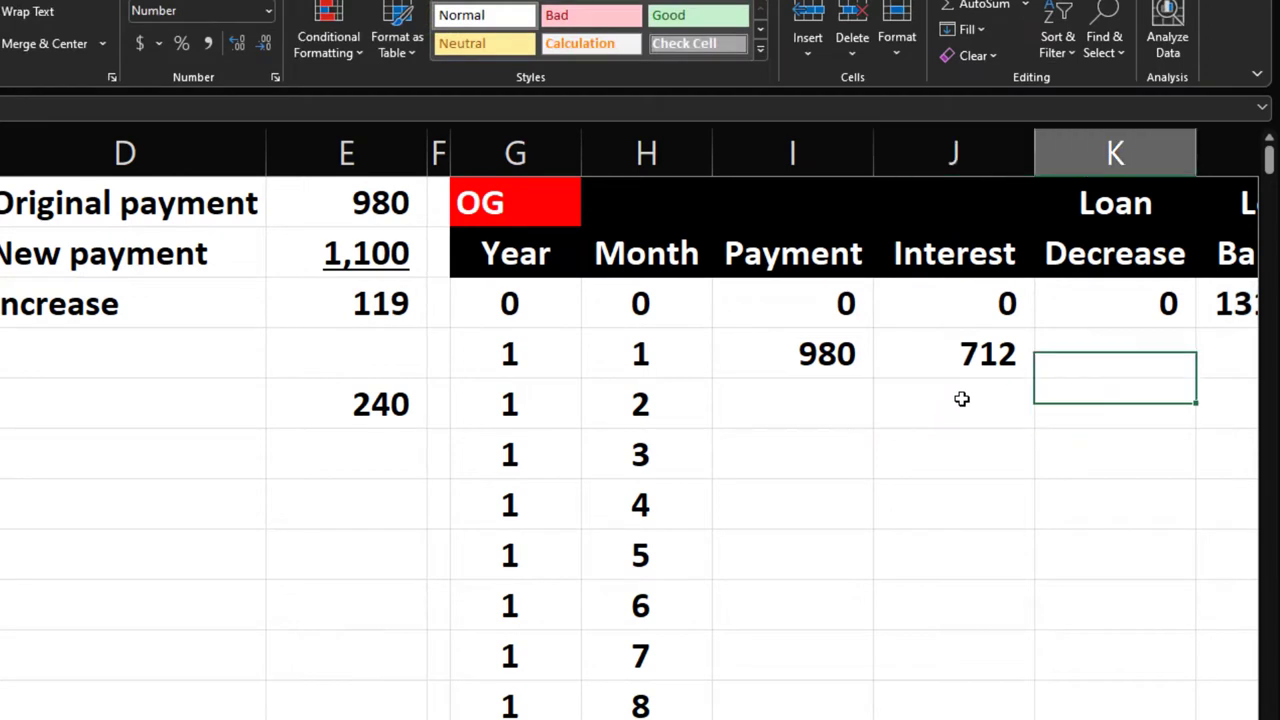
pyautogui.write('=')
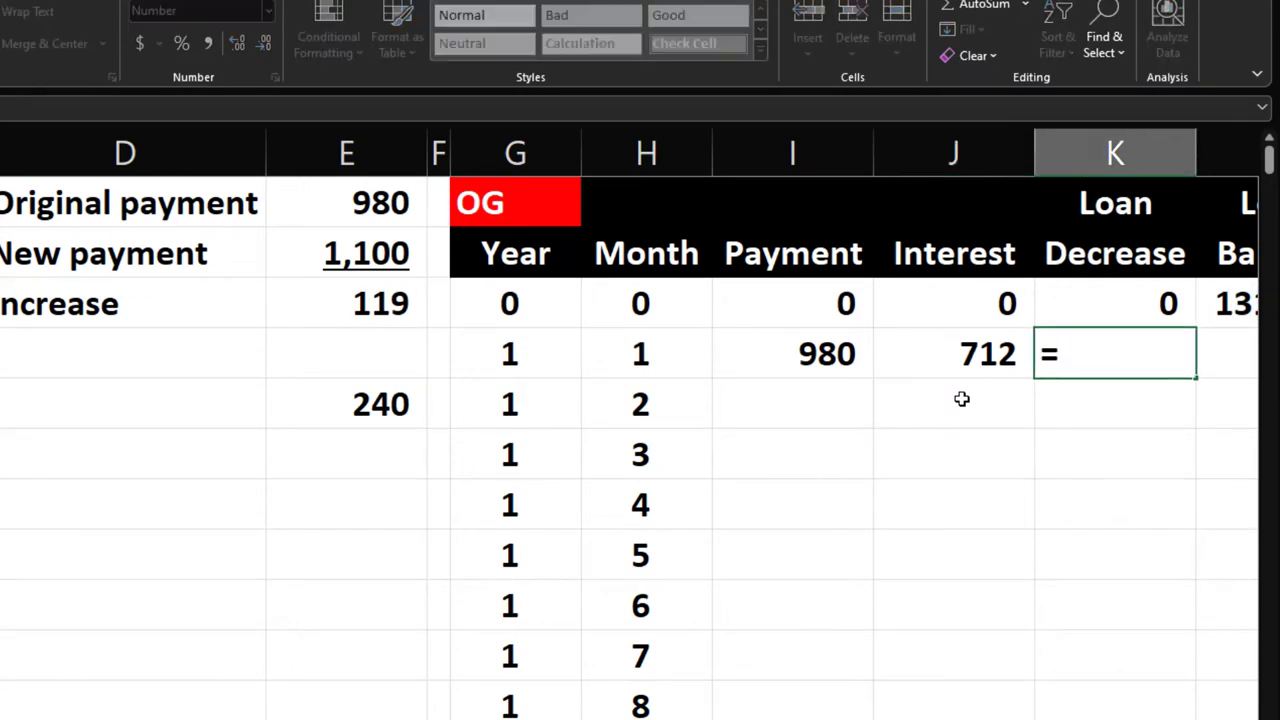
pyautogui.press('Left')
pyautogui.press('Left')
pyautogui.write('-')
pyautogui.press('Left')
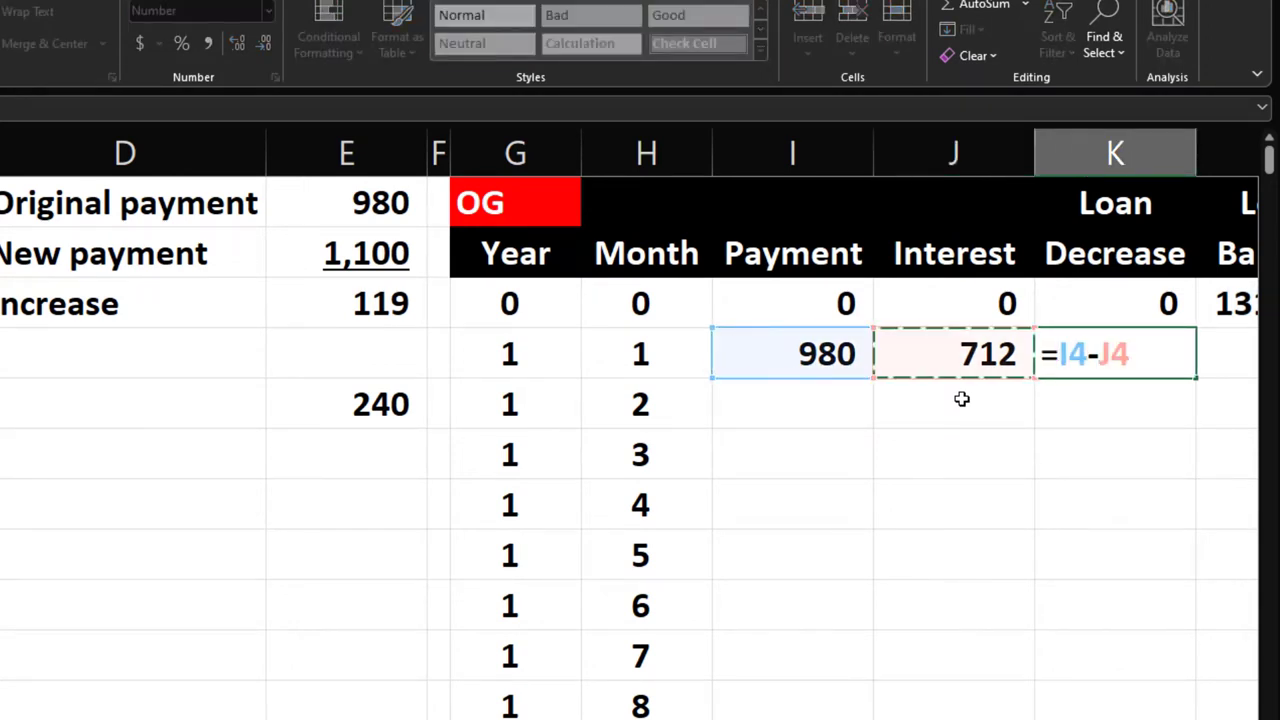
pyautogui.press('Return')
# Calculate the month 1 loan balance in L4 with the formula =L3-K4
pyautogui.press('Right')
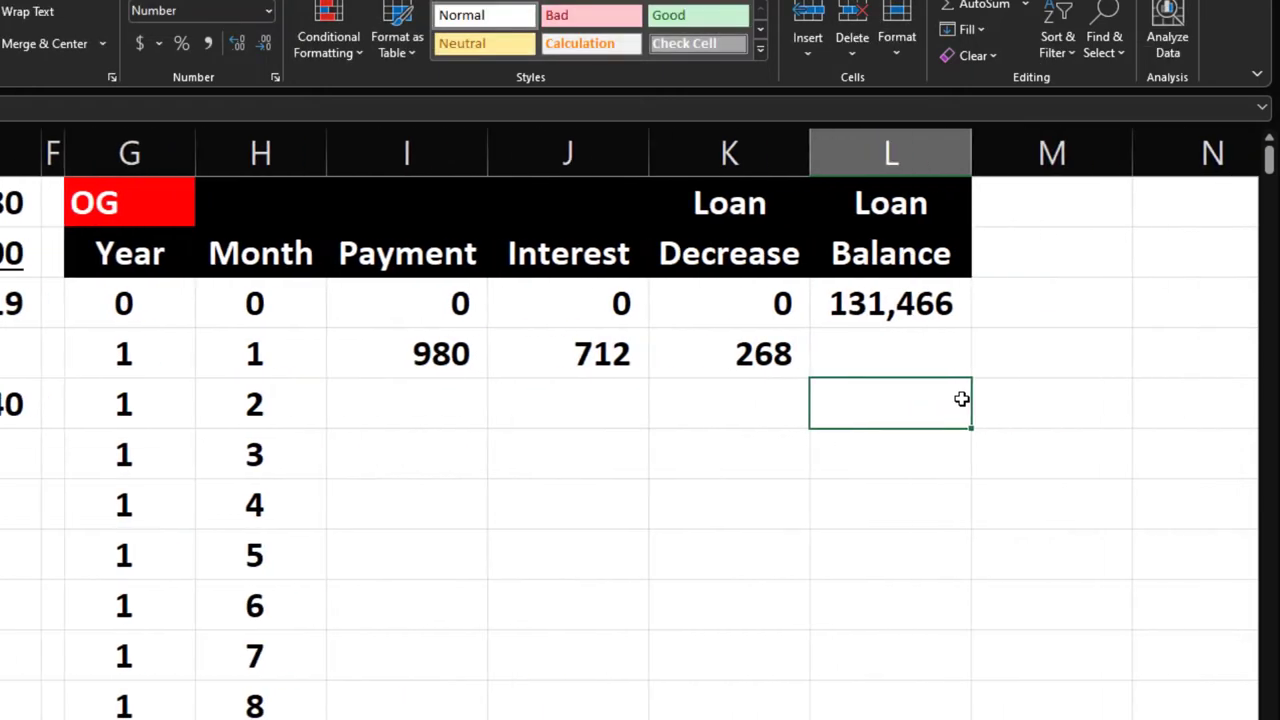
pyautogui.press('Up')
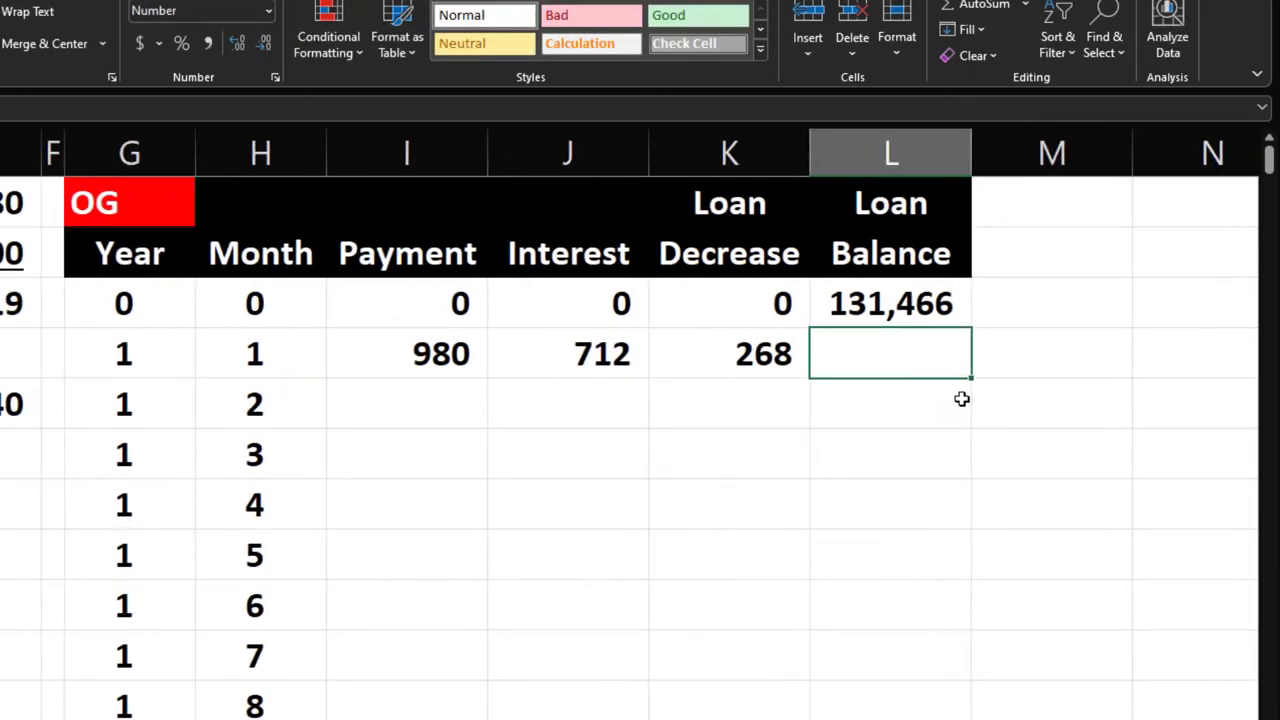
pyautogui.write('=')
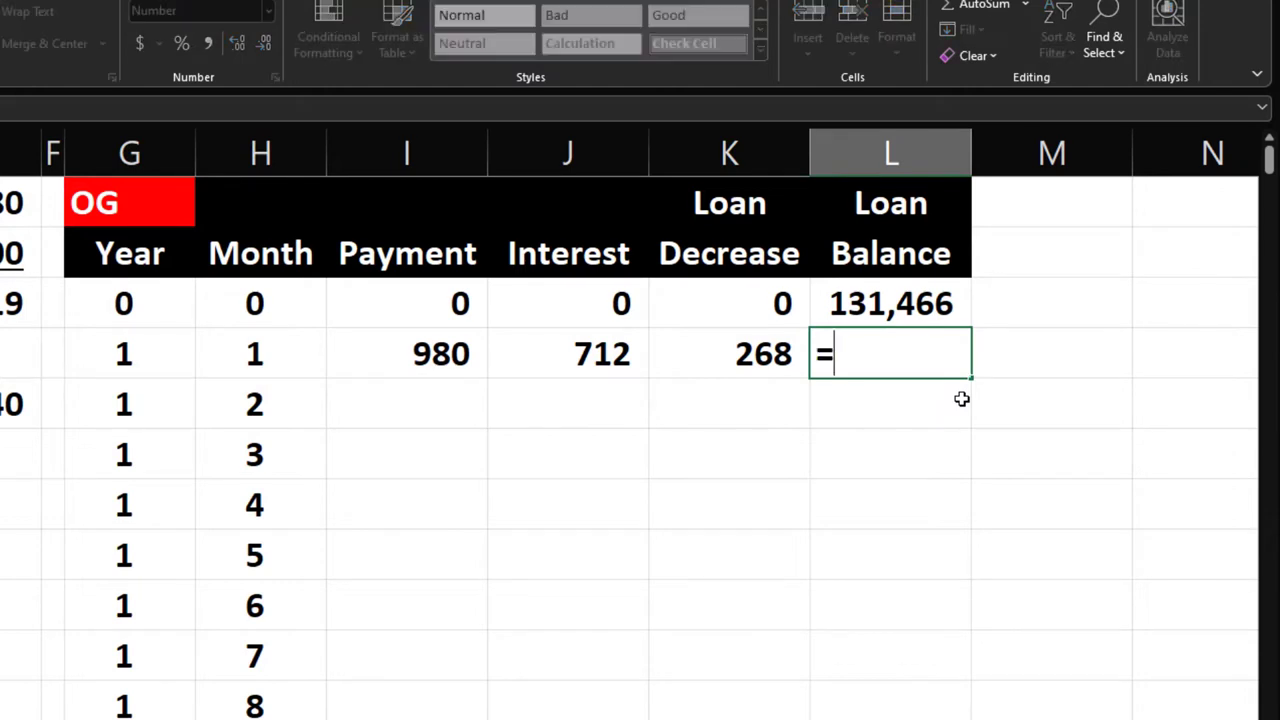
pyautogui.press('Up')
pyautogui.write('-')
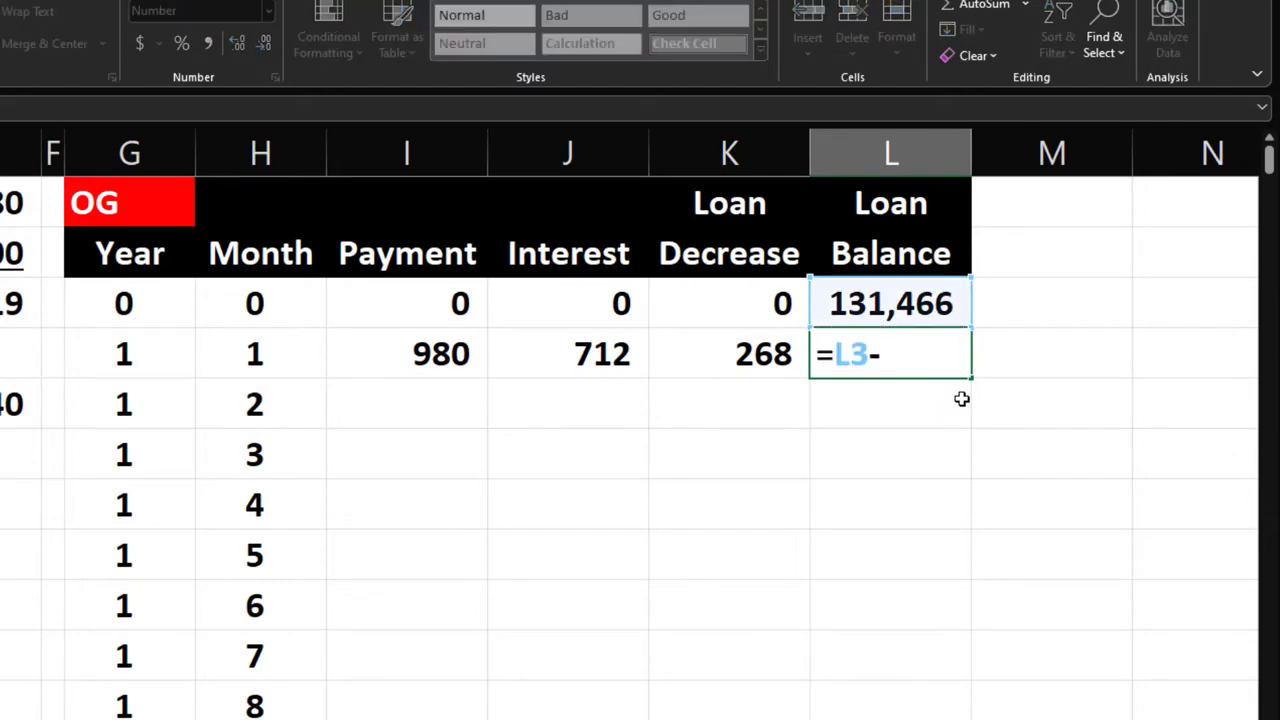
pyautogui.press('Left')
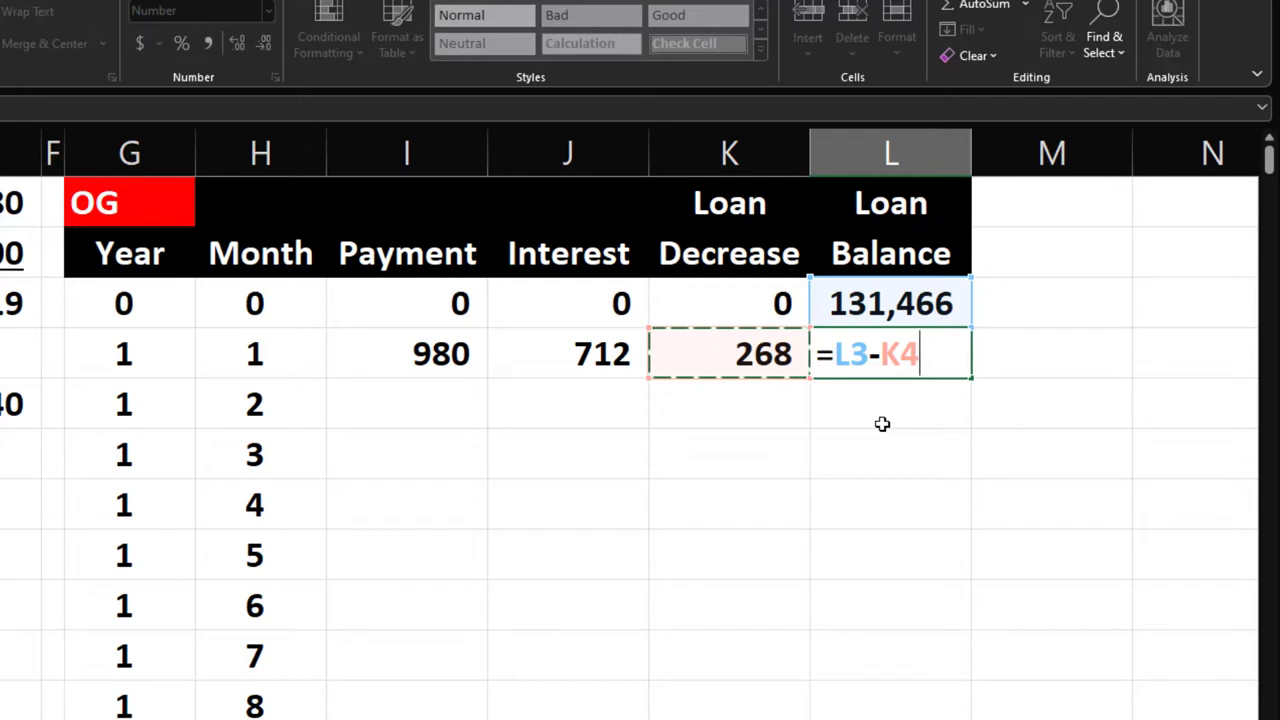
pyautogui.press('Return')
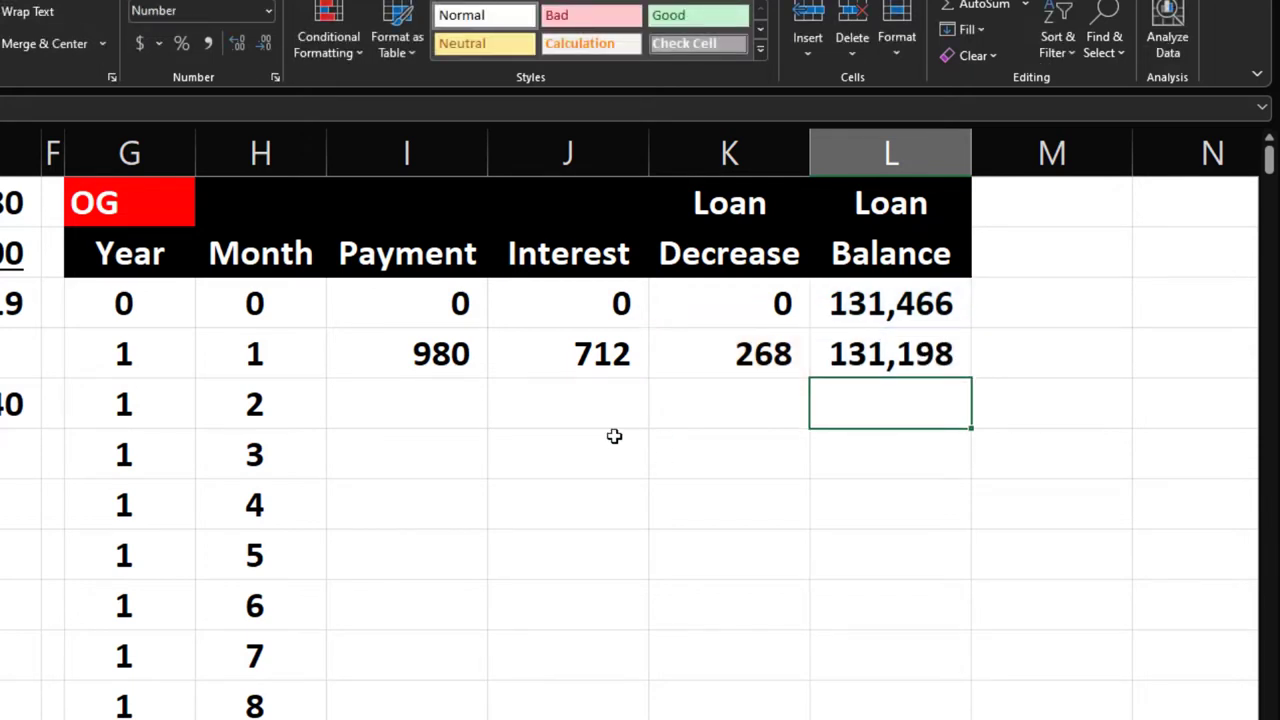
# Fill the month 1 formulas in I4:L4 down the amortization table through month 240 and check the final loan balance
pyautogui.moveTo(435, 362); pyautogui.dragTo(843, 368)
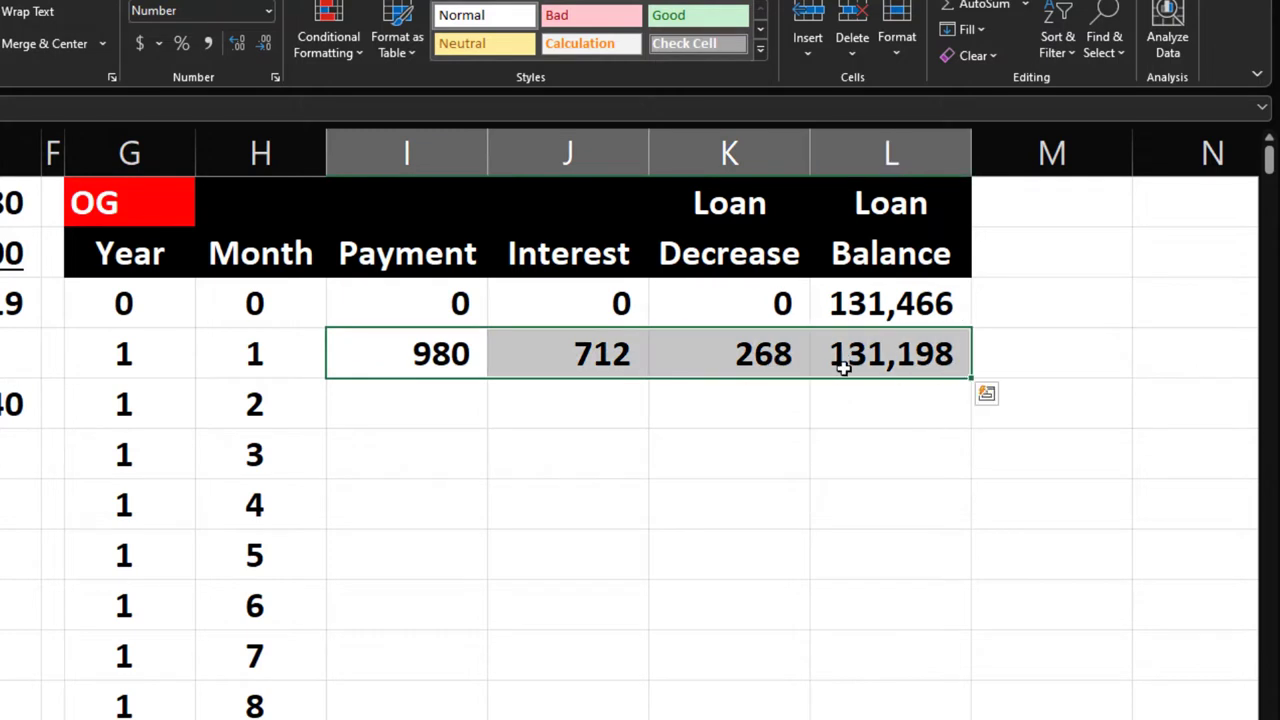
pyautogui.doubleClick(972, 381)
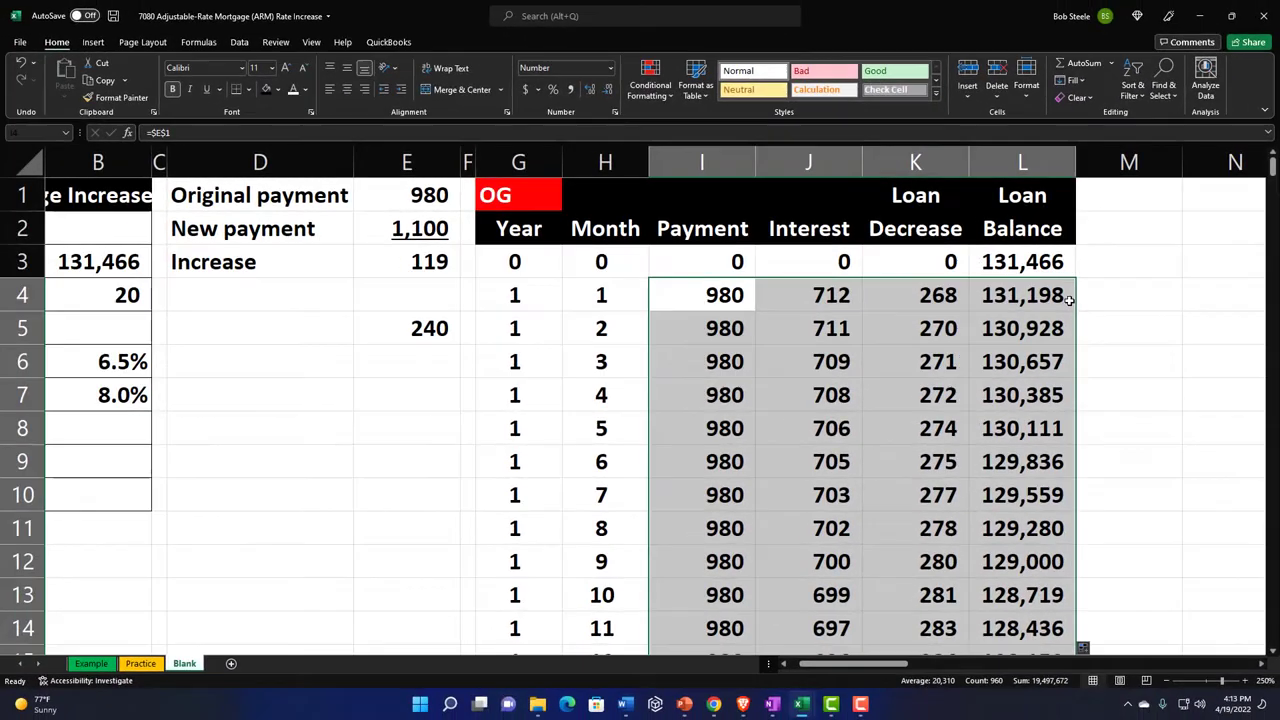
pyautogui.scroll(-14, 1045, 313)
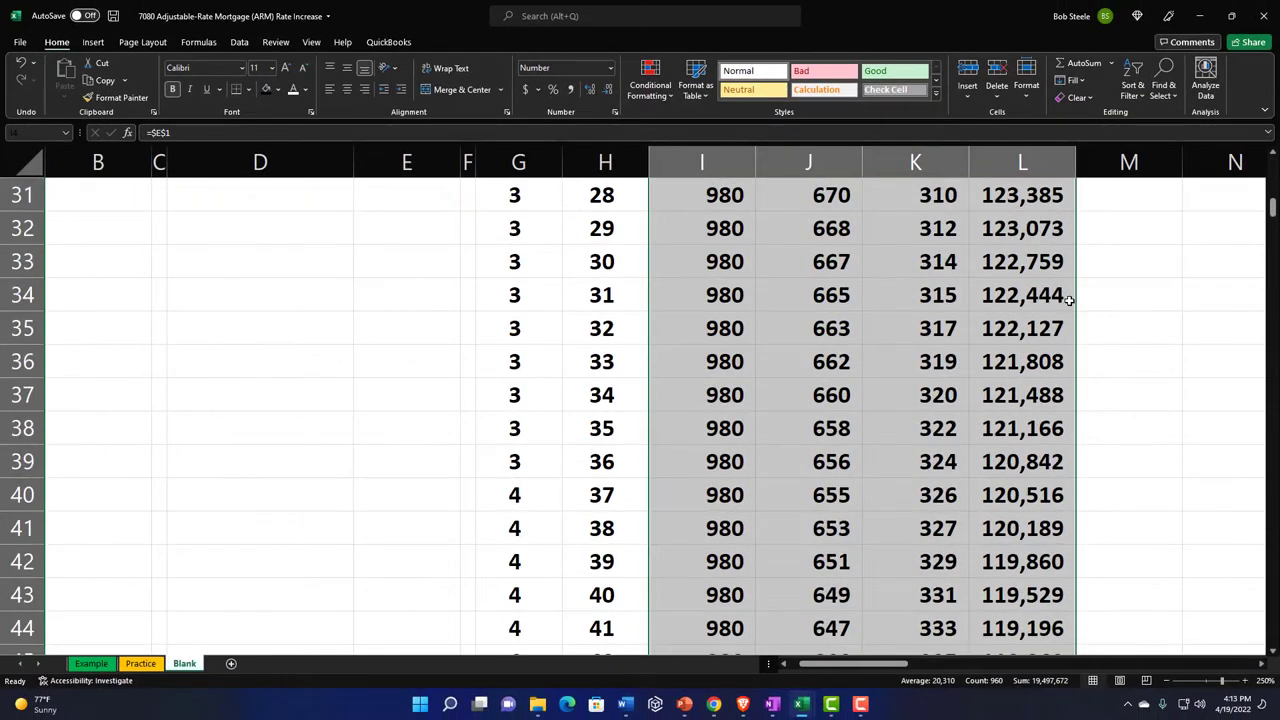
pyautogui.scroll(-20, 1069, 300)
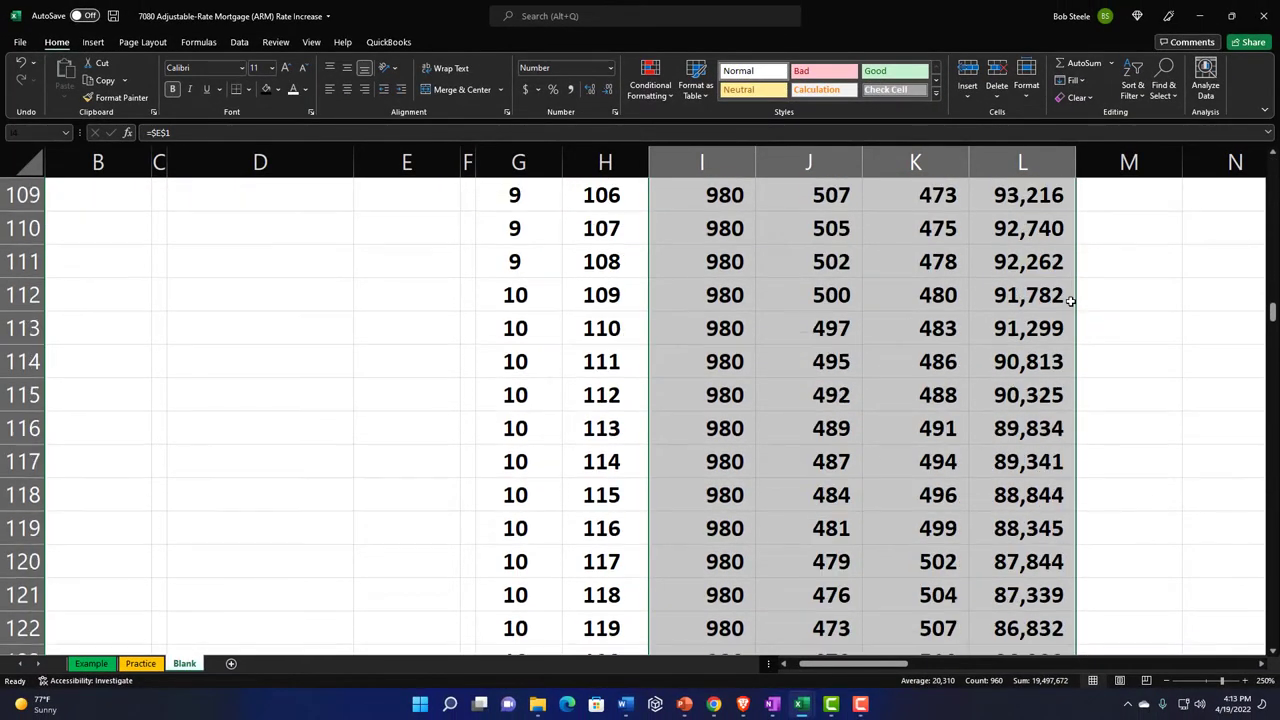
pyautogui.scroll(-20, 1069, 300)
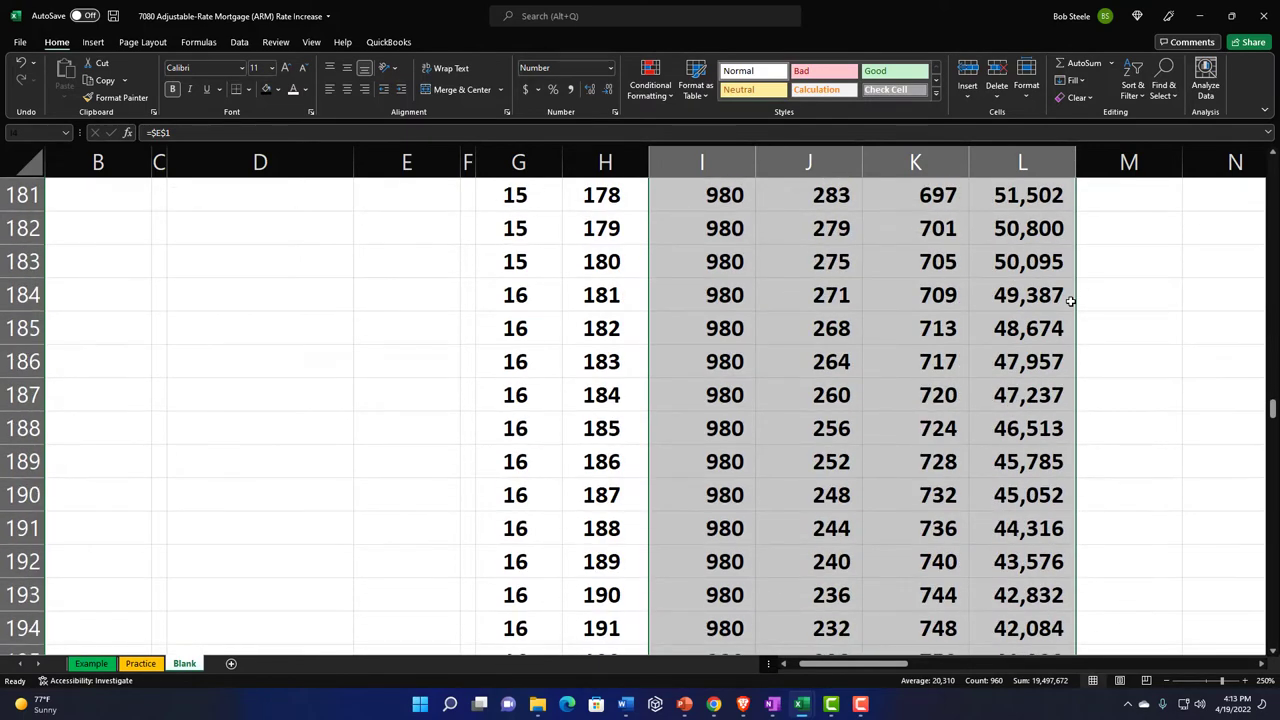
pyautogui.scroll(-11, 1069, 300)
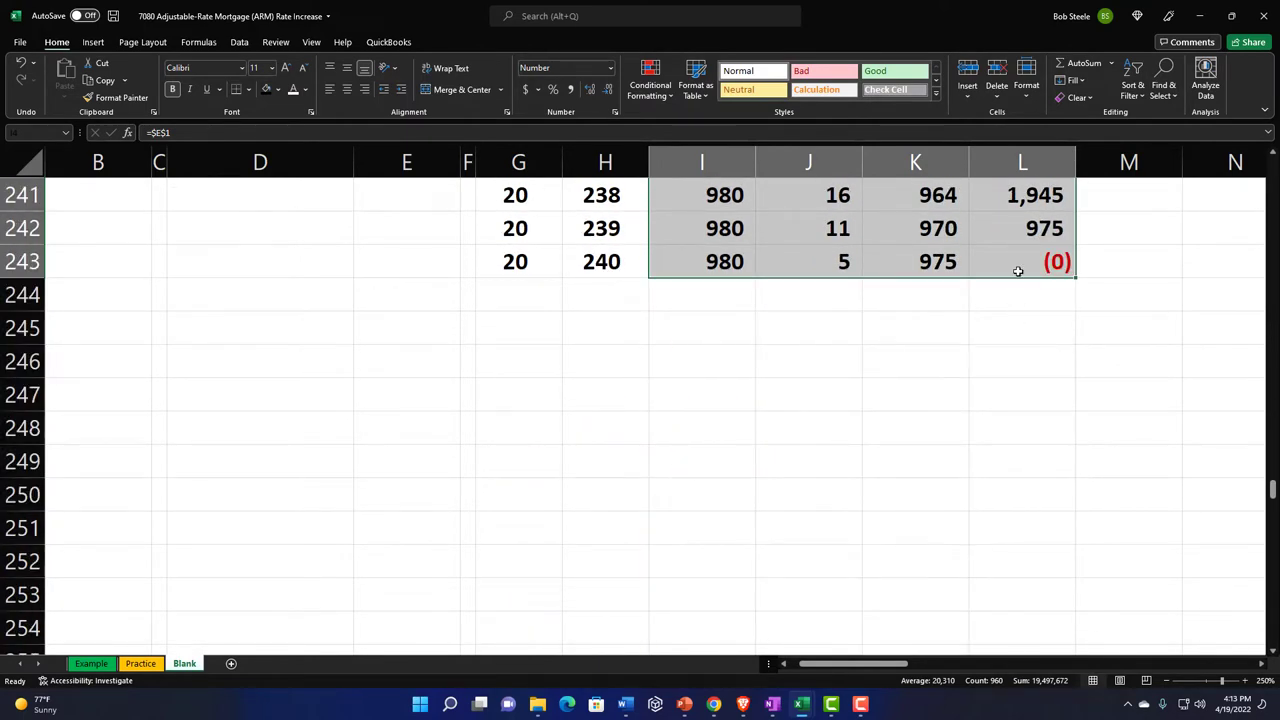
pyautogui.click(1017, 268)
# Format the amortization table body G3:L243 with the recently used light blue fill and all borders
pyautogui.moveTo(520, 263); pyautogui.dragTo(981, 260)
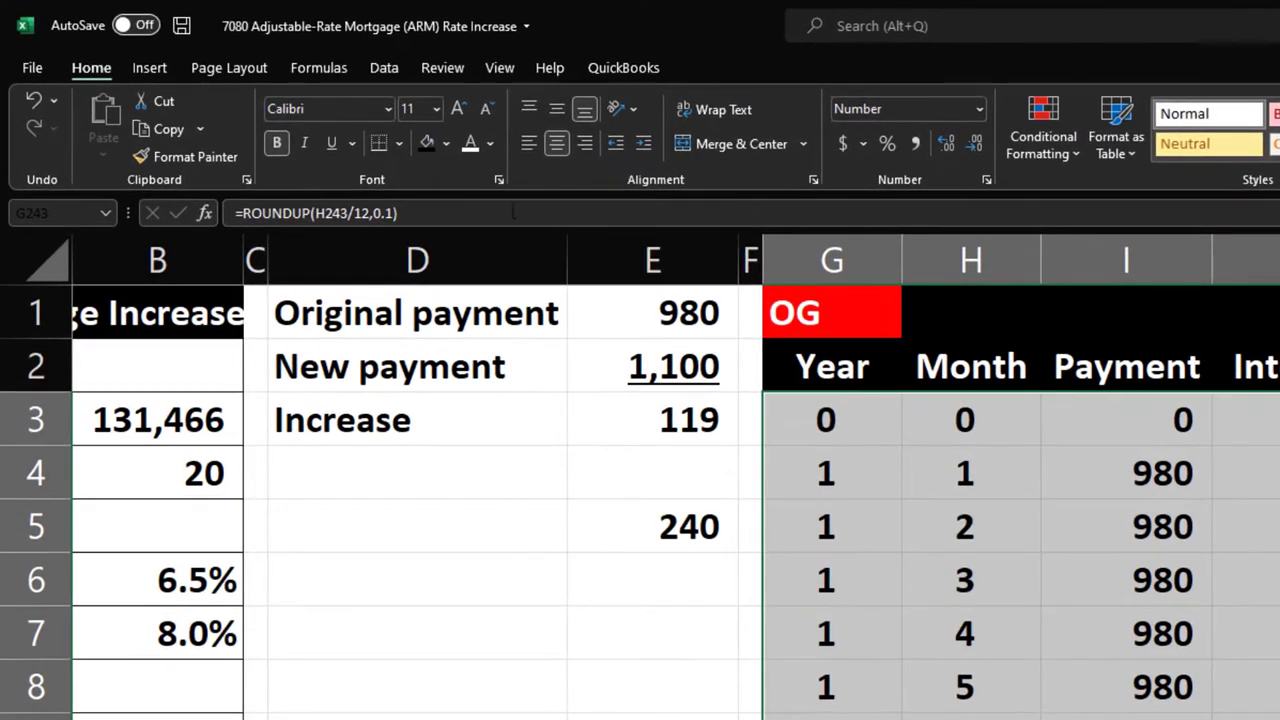
pyautogui.click(445, 147)
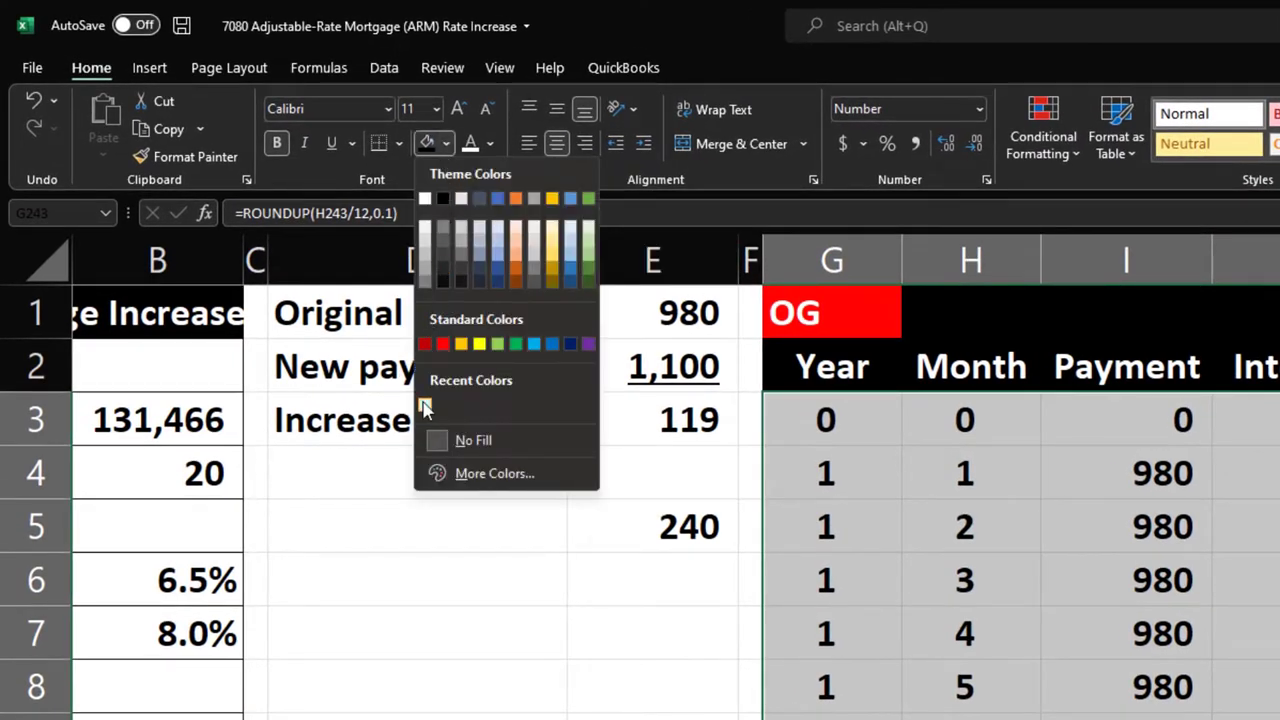
pyautogui.click(424, 406)
pyautogui.click(397, 143)
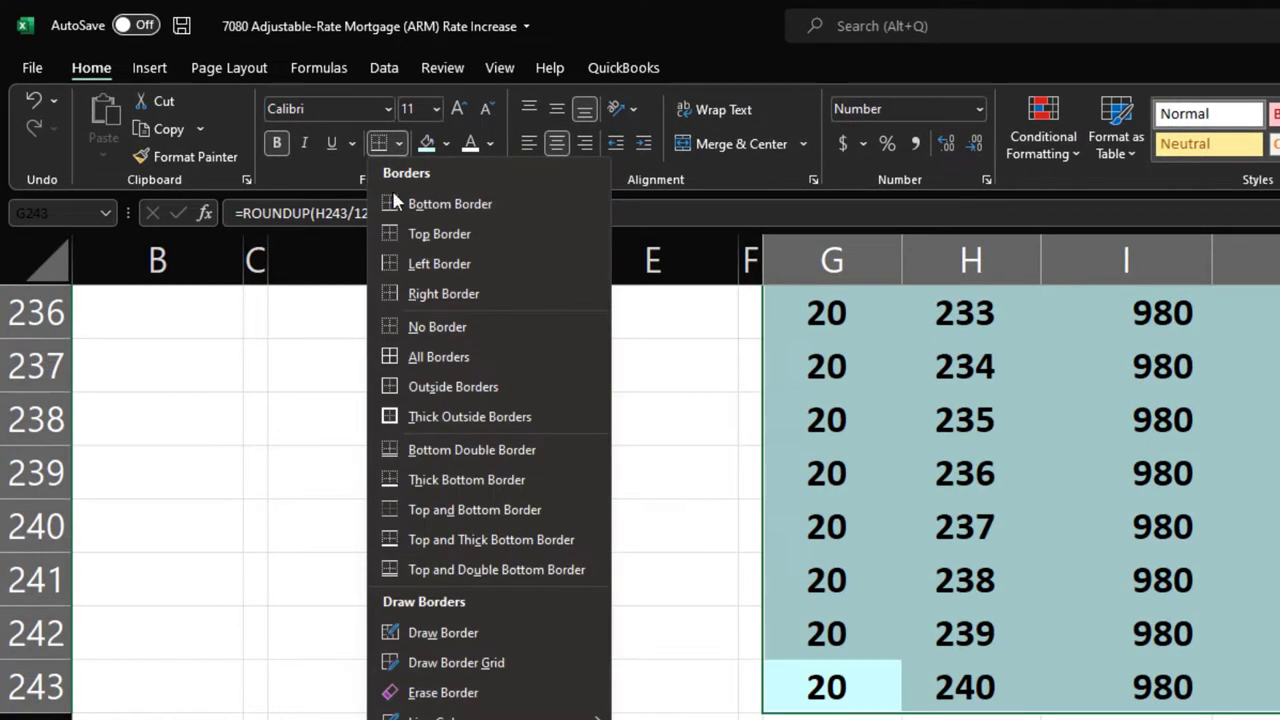
pyautogui.click(438, 356)
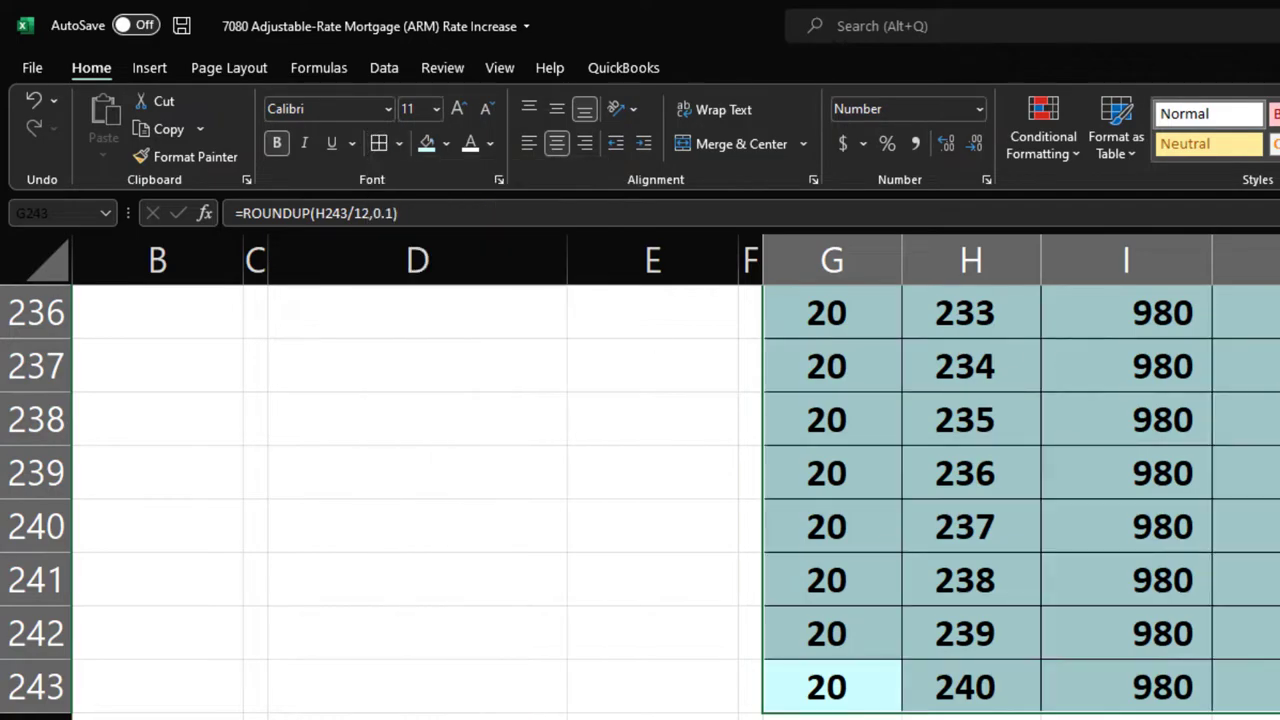
pyautogui.scroll(9, 826, 400)
pyautogui.scroll(20, 826, 400)
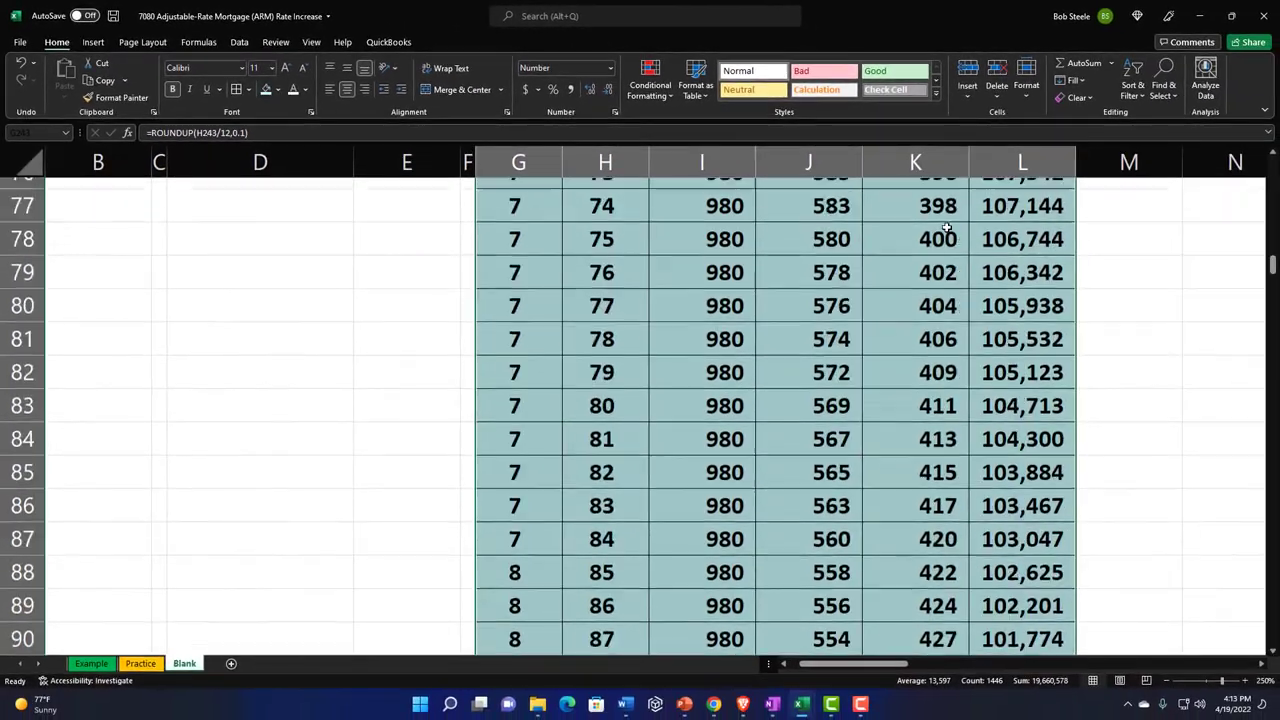
pyautogui.scroll(20, 946, 229)
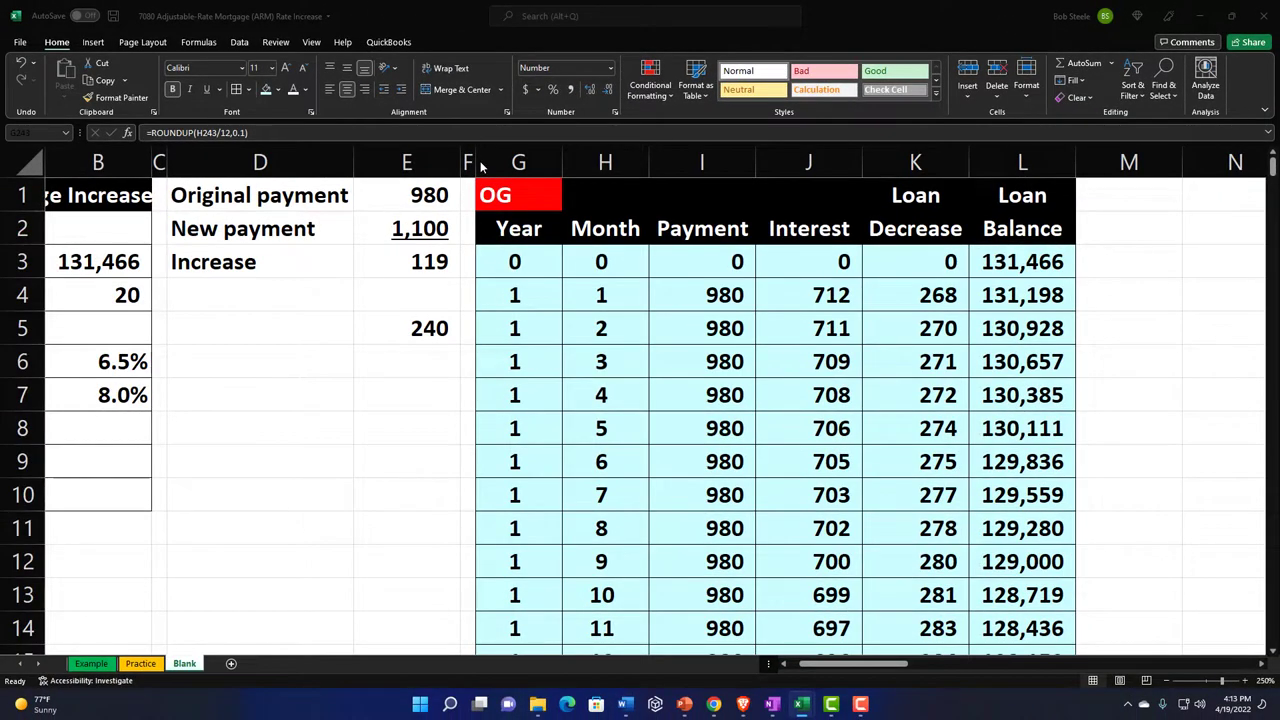
# Copy the formatting of narrow column F onto column M to make it a spacer beside the table
pyautogui.click(481, 167)
pyautogui.hotkey('ctrl', 'shift', 'Right')
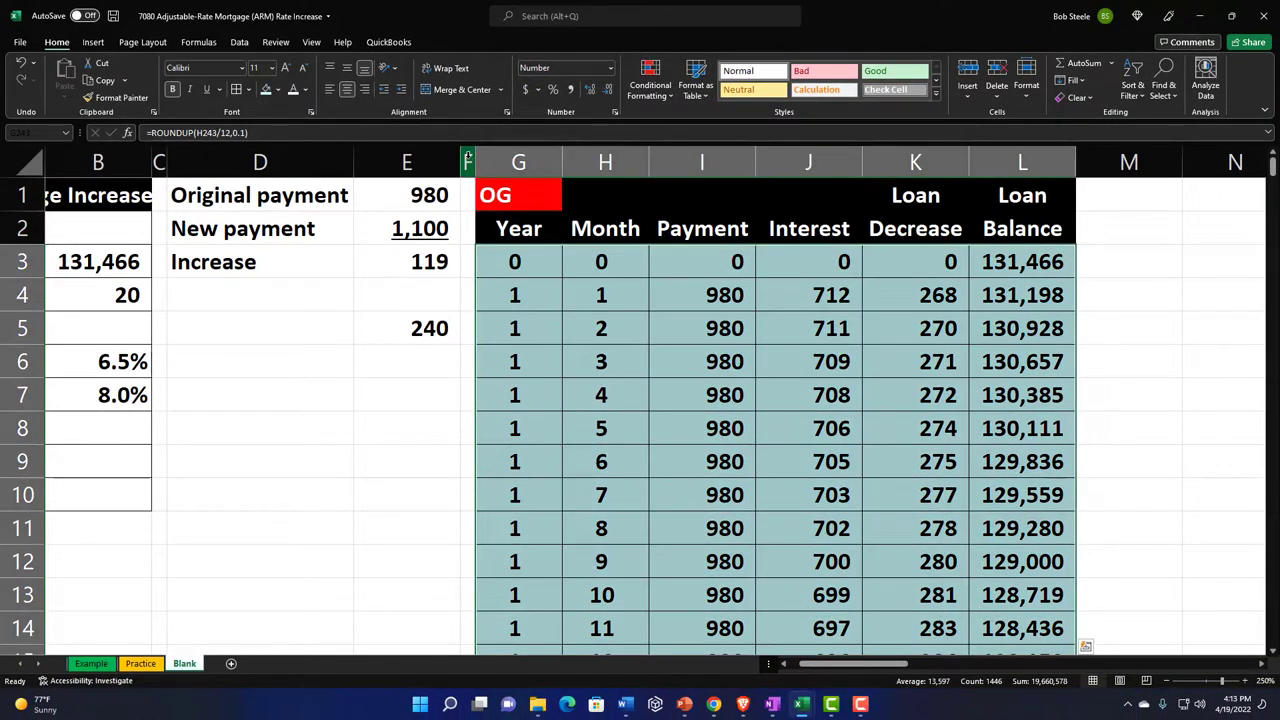
pyautogui.click(467, 162)
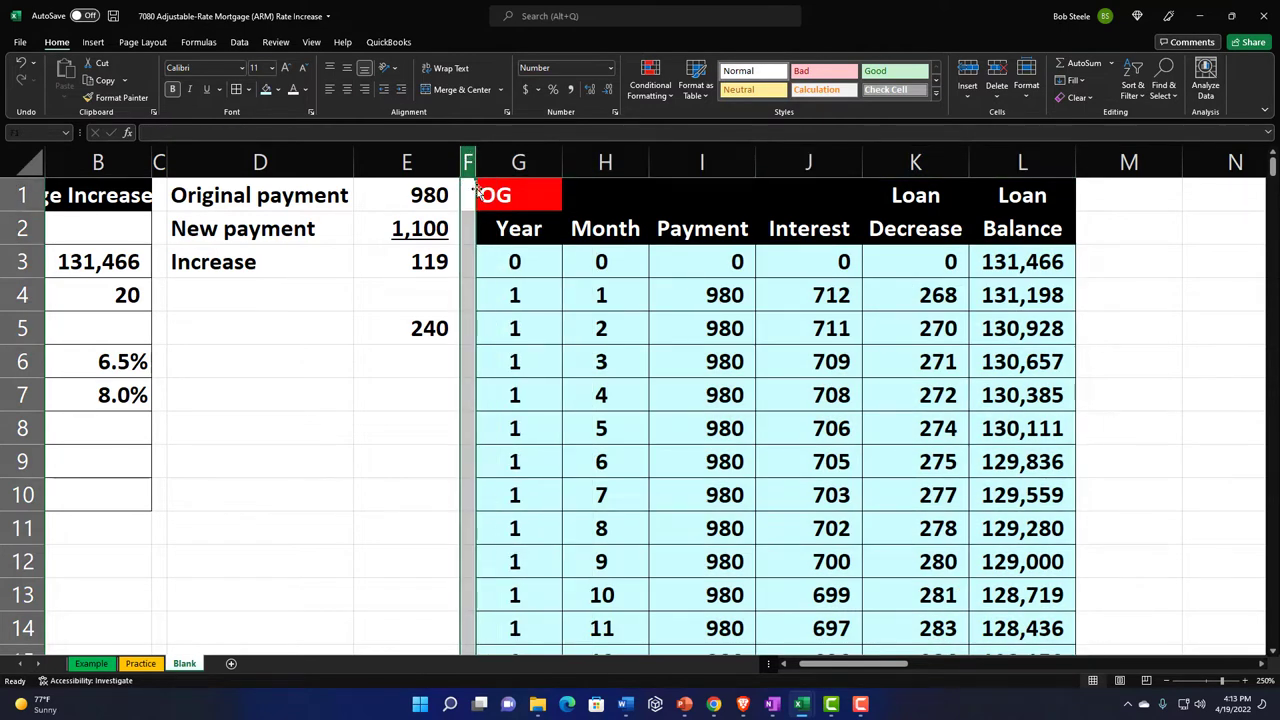
pyautogui.click(117, 96)
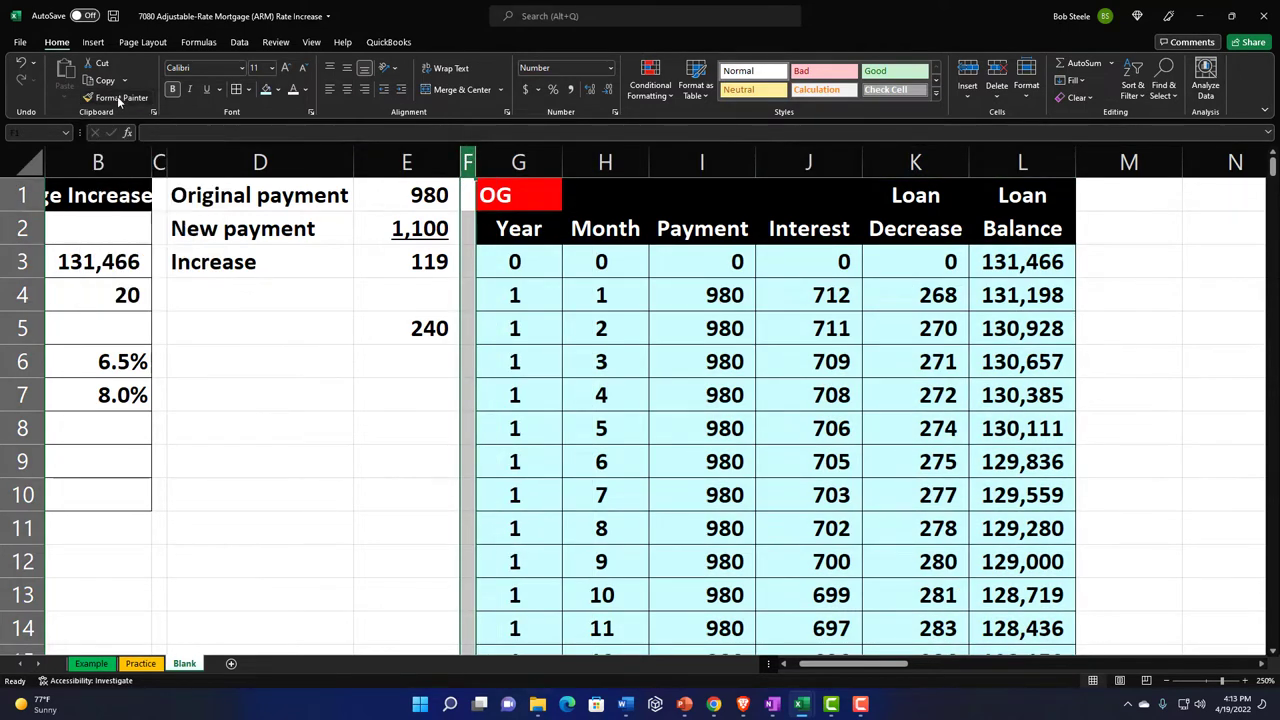
pyautogui.click(1128, 168)
pyautogui.click(1117, 193)
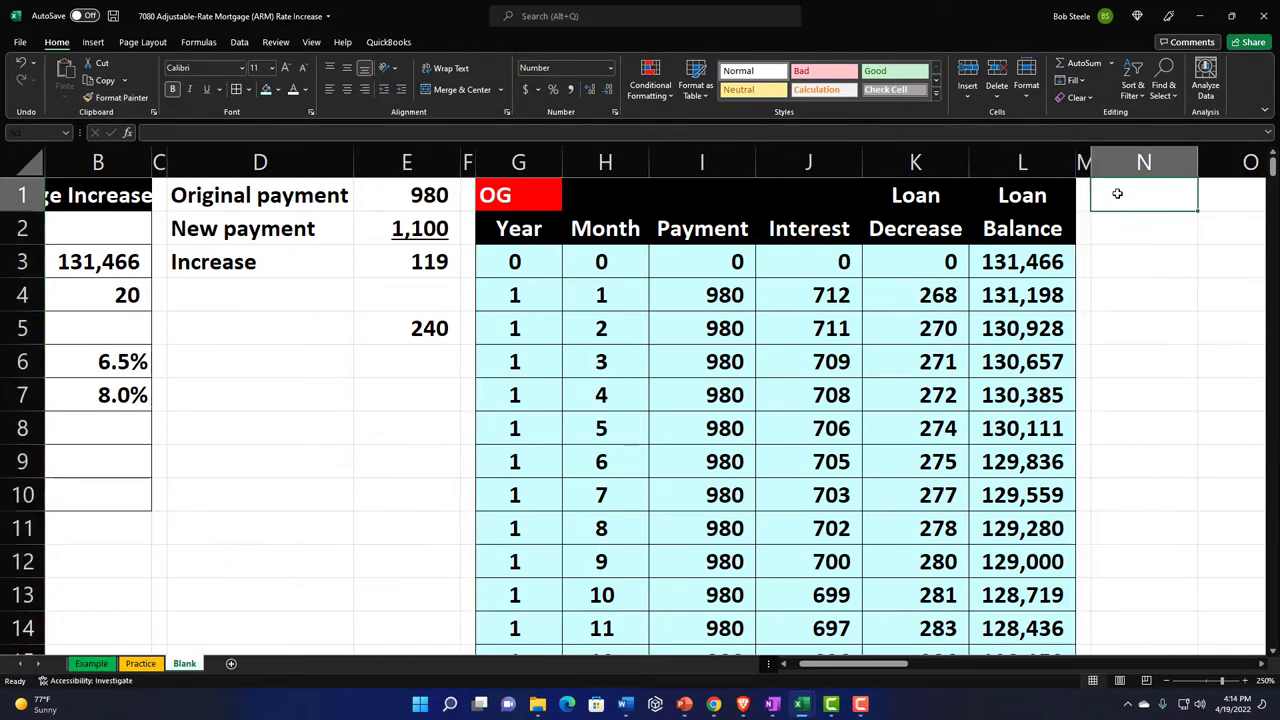
# Copy the amortization table headers G1:L2 and paste them starting at N1
pyautogui.hscroll(3, 1117, 193)
pyautogui.click(1117, 193)
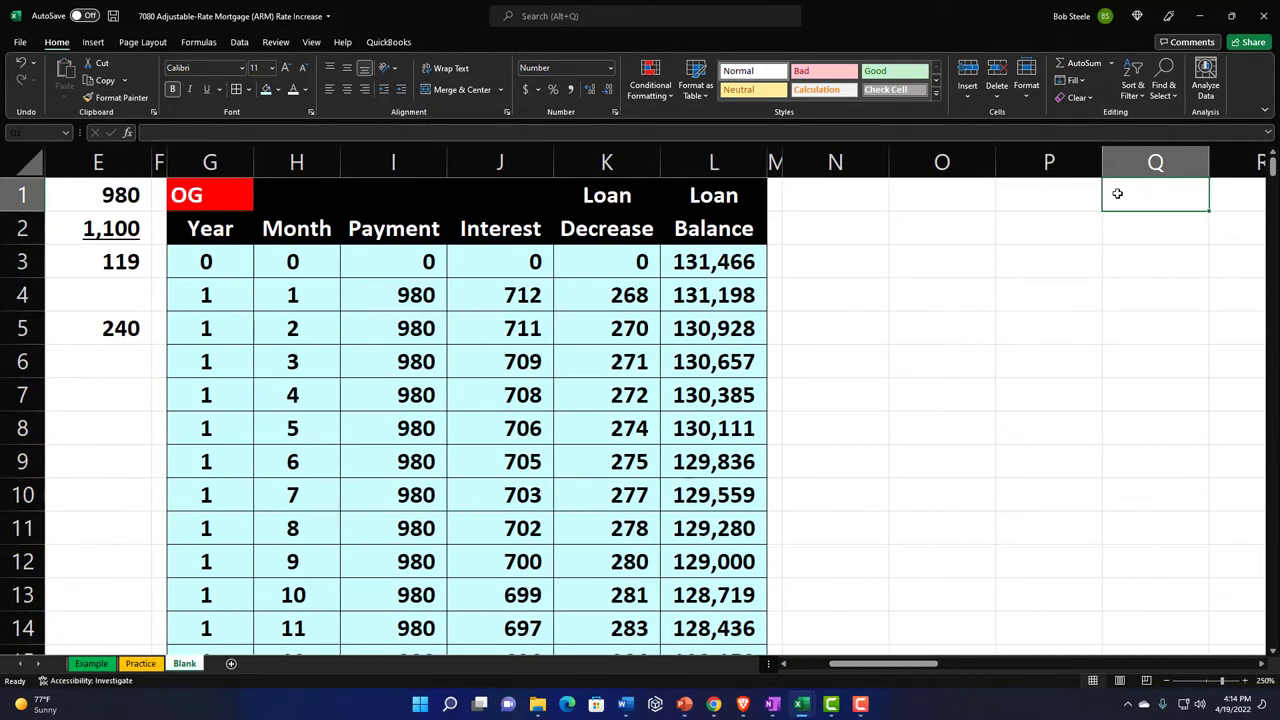
pyautogui.press('Left')
pyautogui.press('Left')
pyautogui.press('Left')
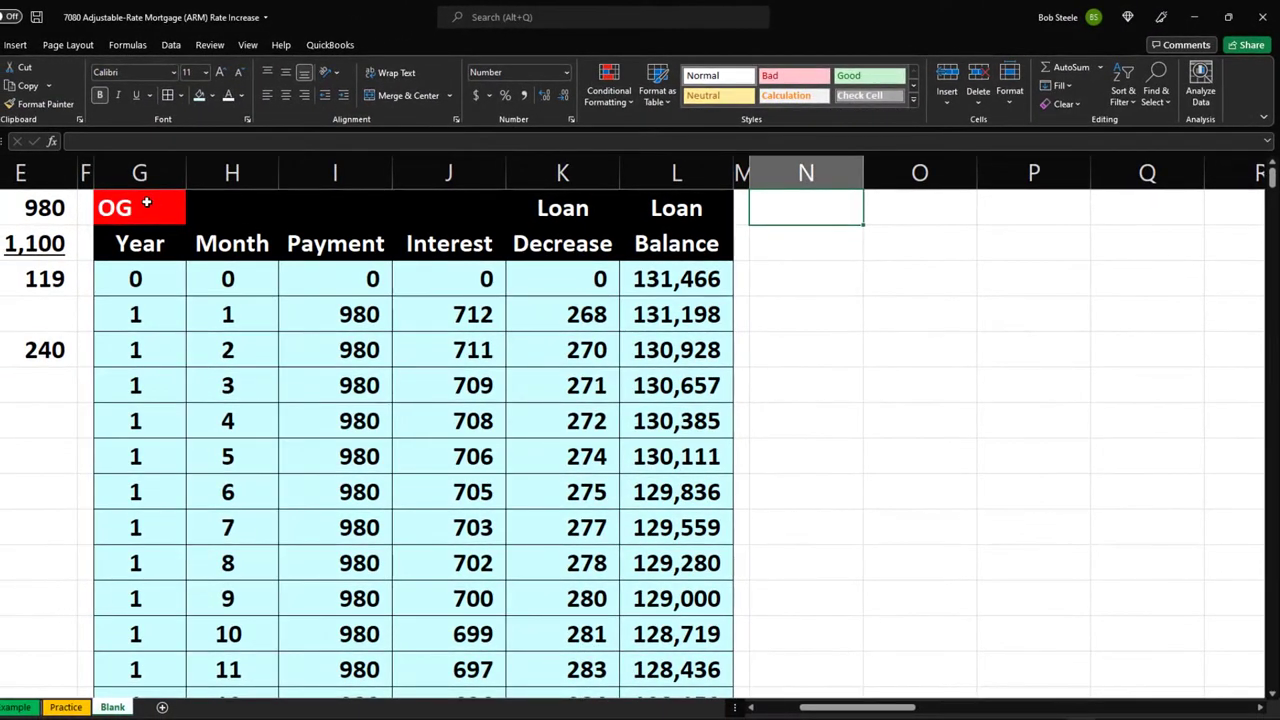
pyautogui.moveTo(177, 211); pyautogui.dragTo(240, 210)
pyautogui.moveTo(314, 224); pyautogui.dragTo(632, 243)
pyautogui.hotkey('ctrl', 'c')
pyautogui.click(811, 208)
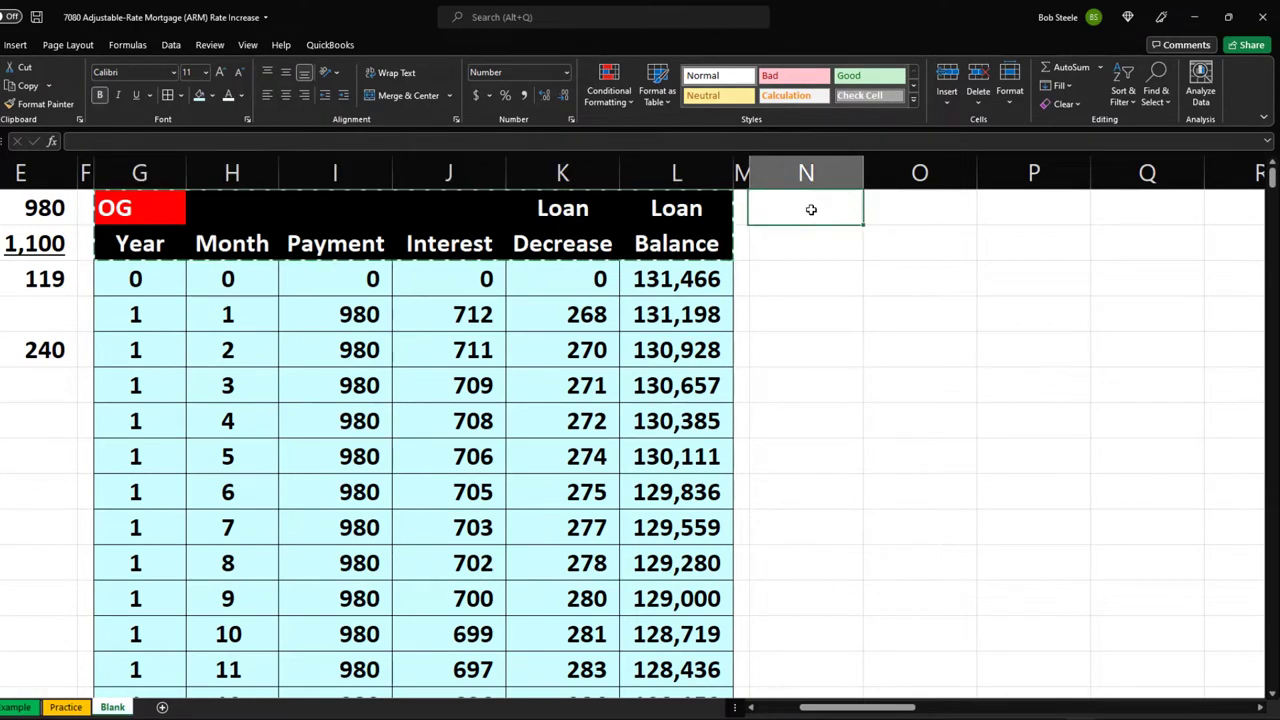
pyautogui.hotkey('ctrl', 'v')
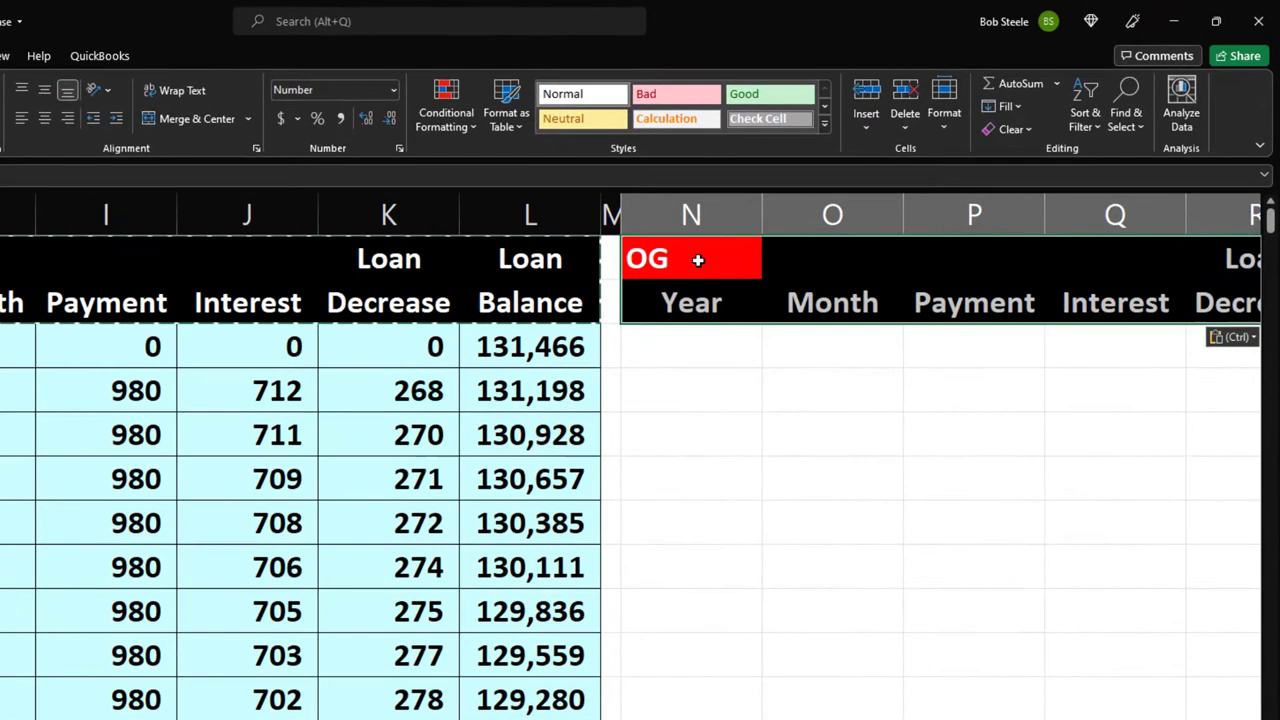
# Delete the Month column O from the copied header block
pyautogui.click(843, 306)
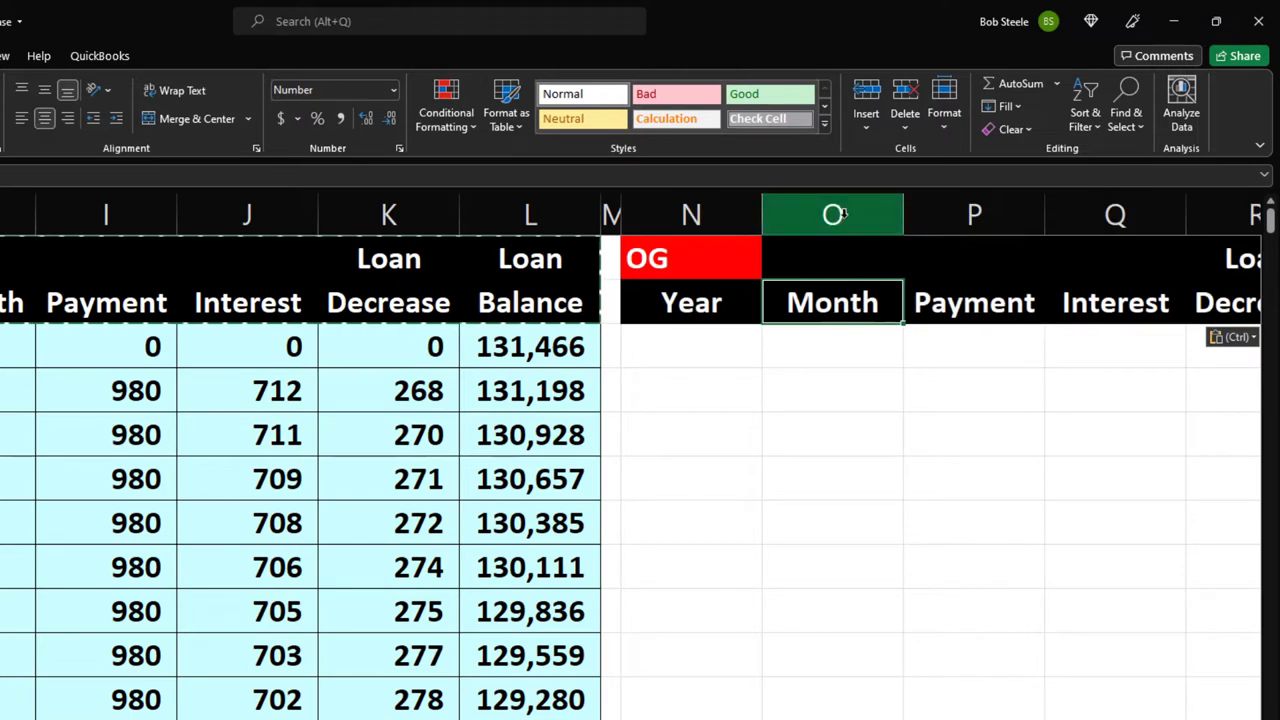
pyautogui.click(843, 213)
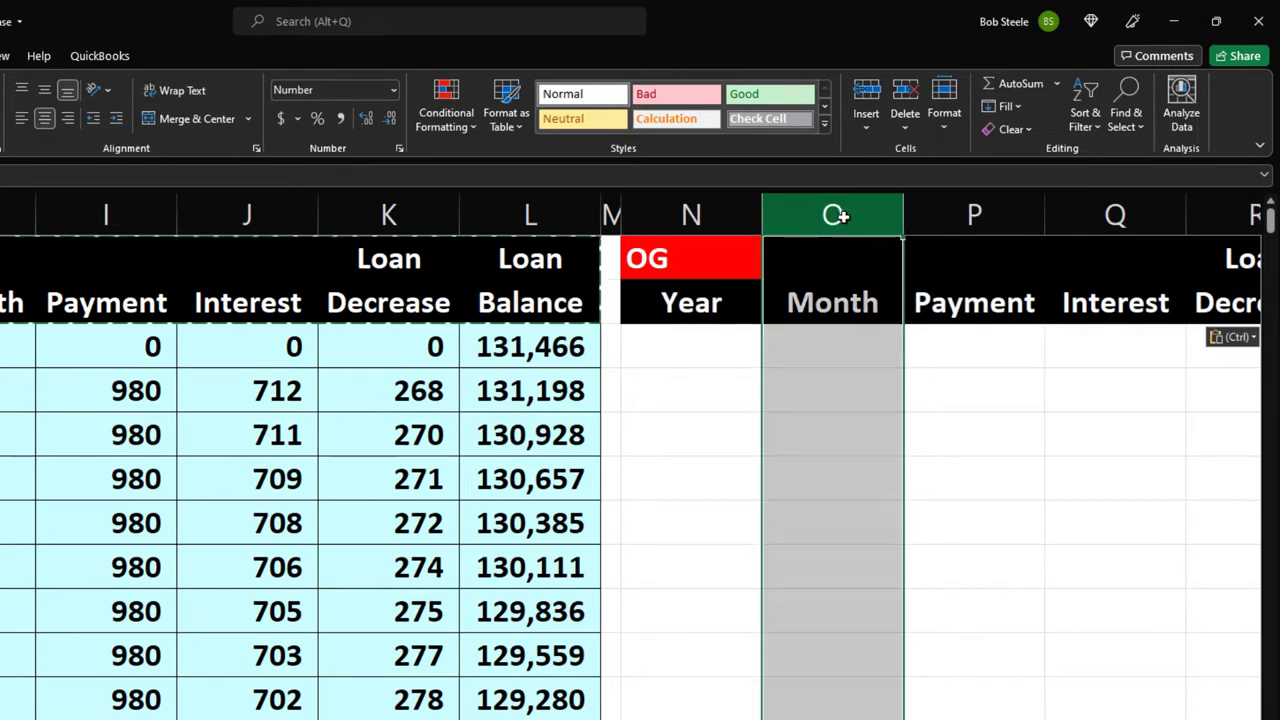
pyautogui.rightClick(839, 380)
pyautogui.click(881, 552)
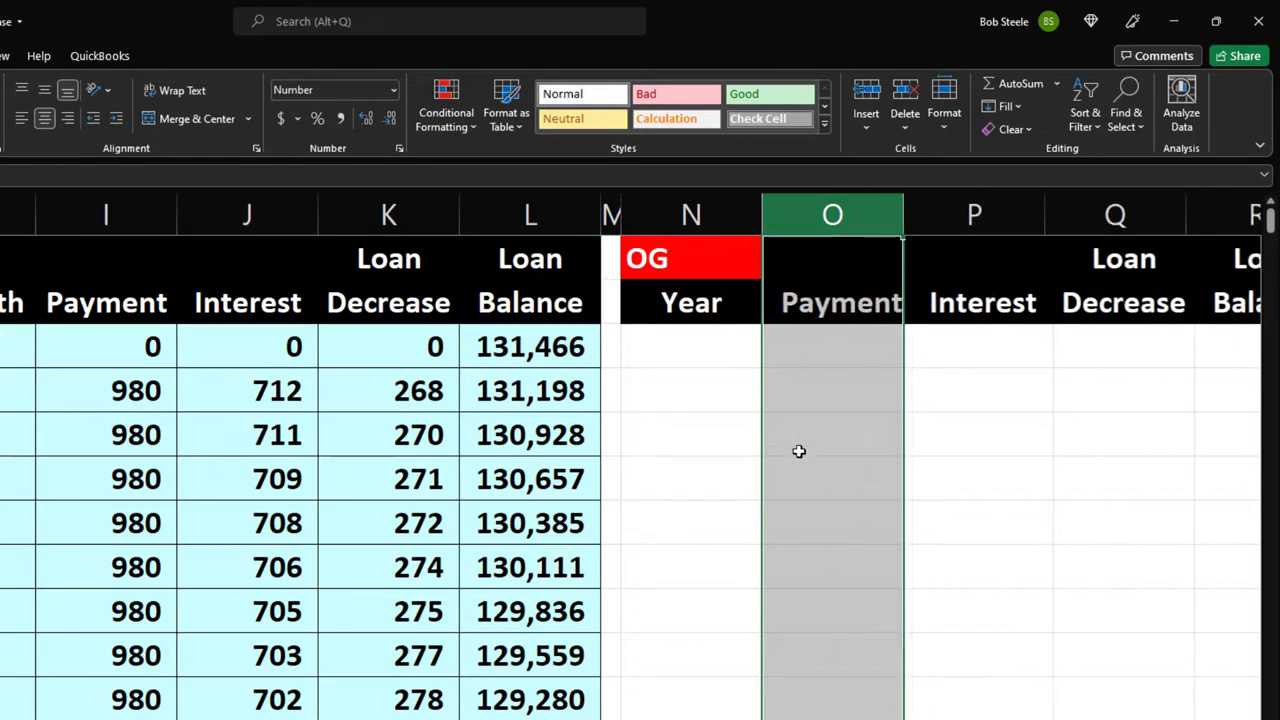
# Enter 1 and 2 in N3:N4, extend the year series down to 20 in N22, and center the numbers
pyautogui.click(714, 349)
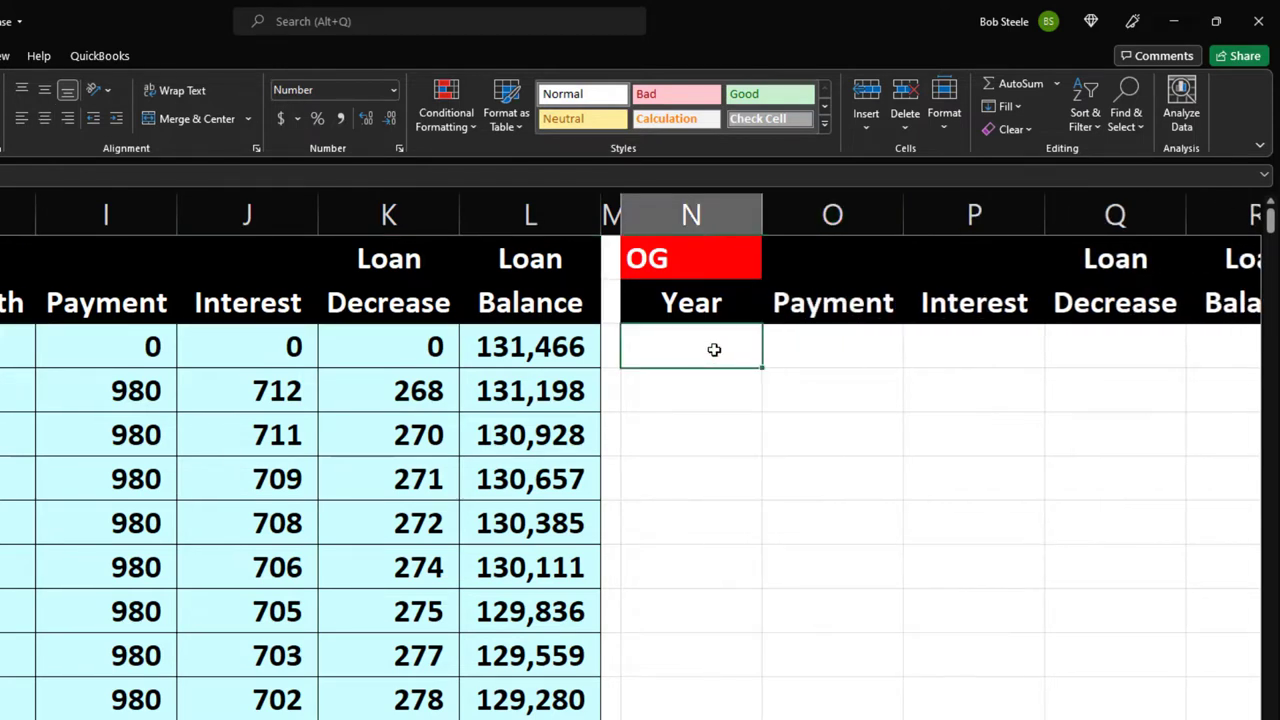
pyautogui.write('1')
pyautogui.press('Return')
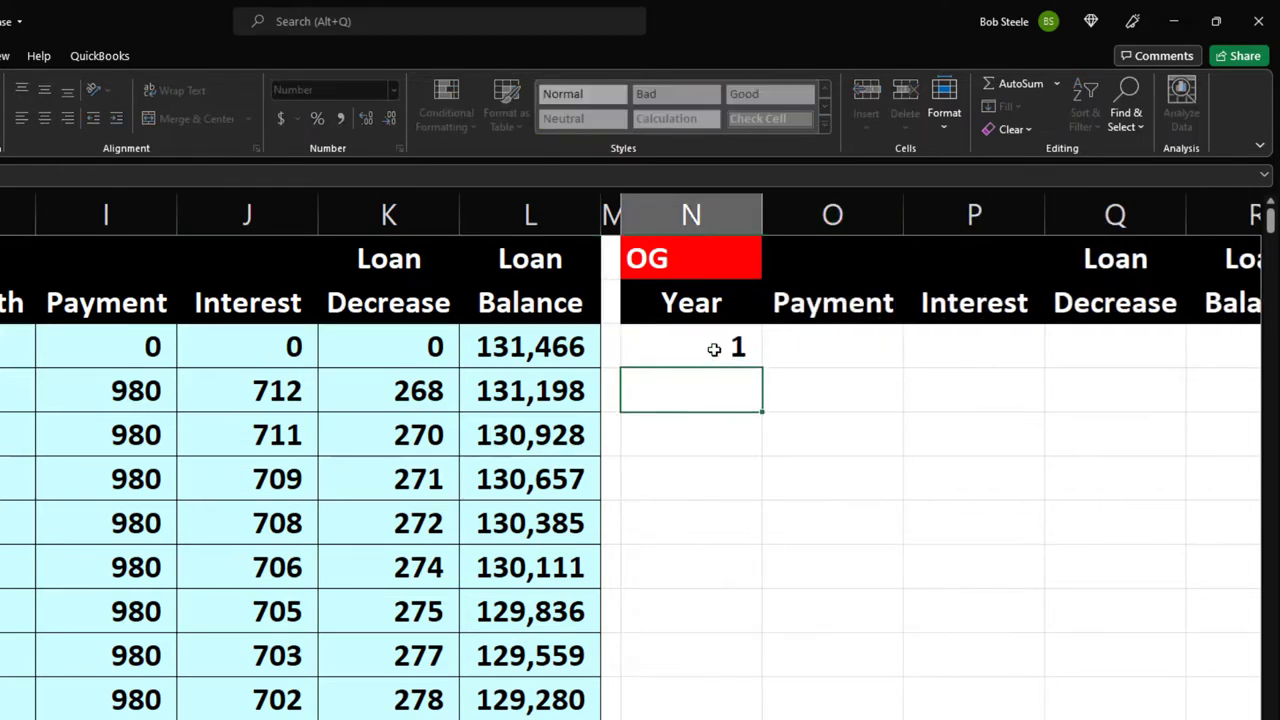
pyautogui.write('2')
pyautogui.press('Return')
pyautogui.moveTo(714, 349); pyautogui.dragTo(714, 374)
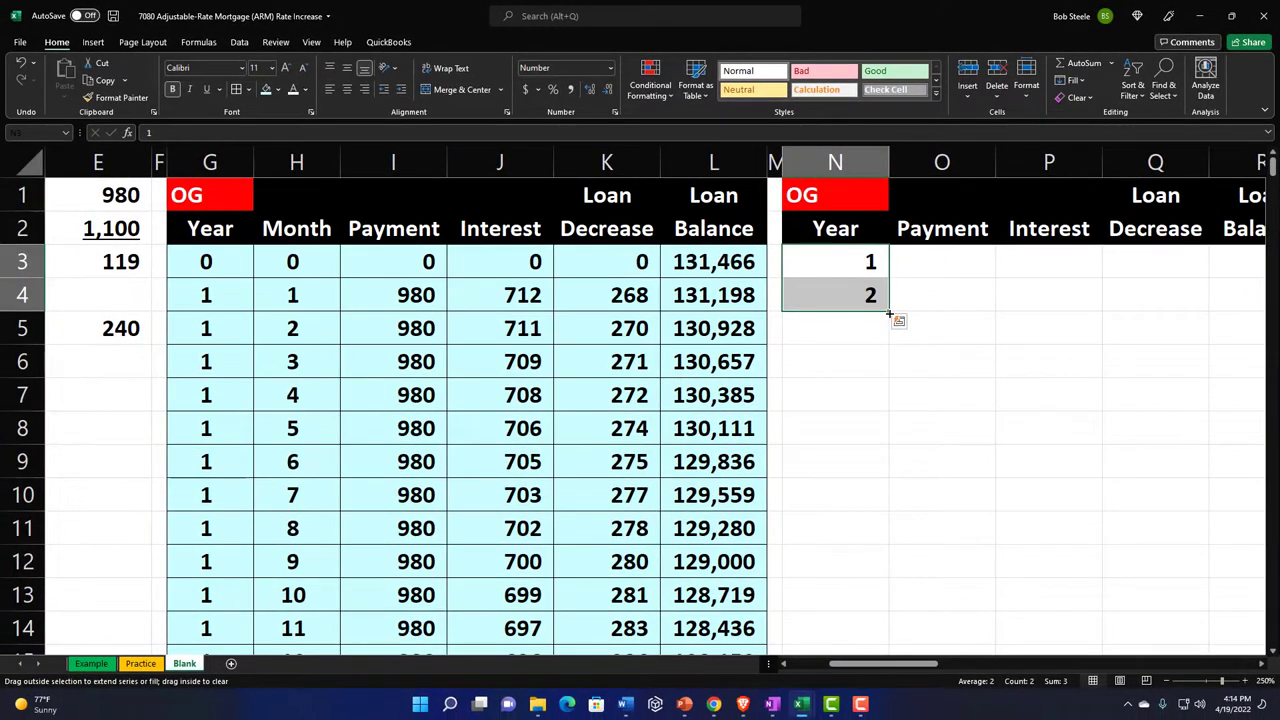
pyautogui.moveTo(889, 314); pyautogui.dragTo(881, 536)
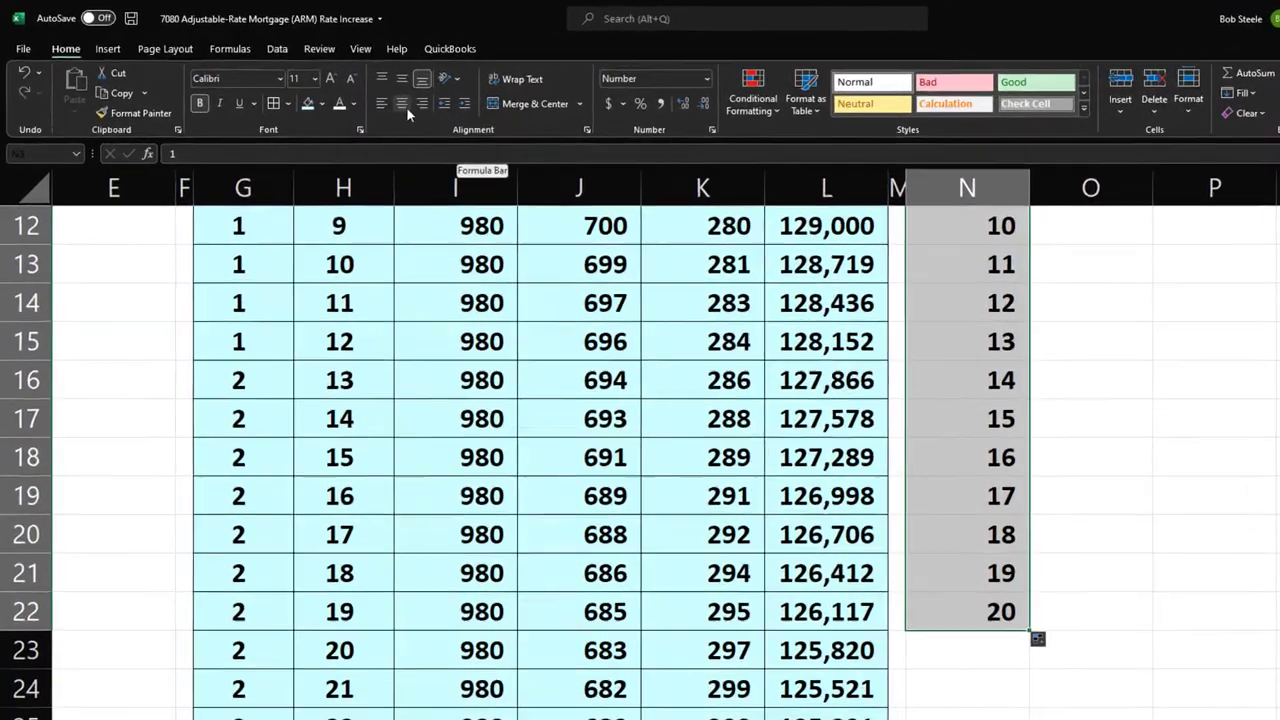
pyautogui.scroll(4, 400, 300)
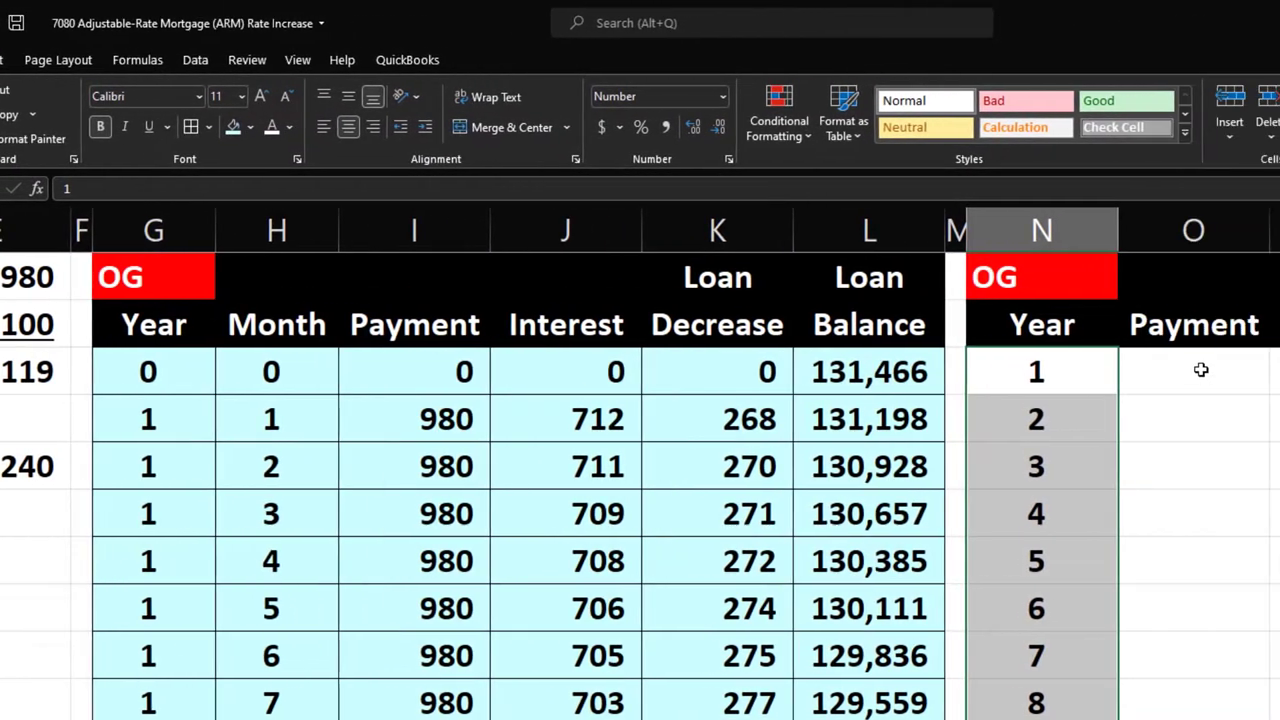
# Select the twelve year 1 payments in I4:I15 to examine what the yearly summary has to add up
pyautogui.click(1211, 371)
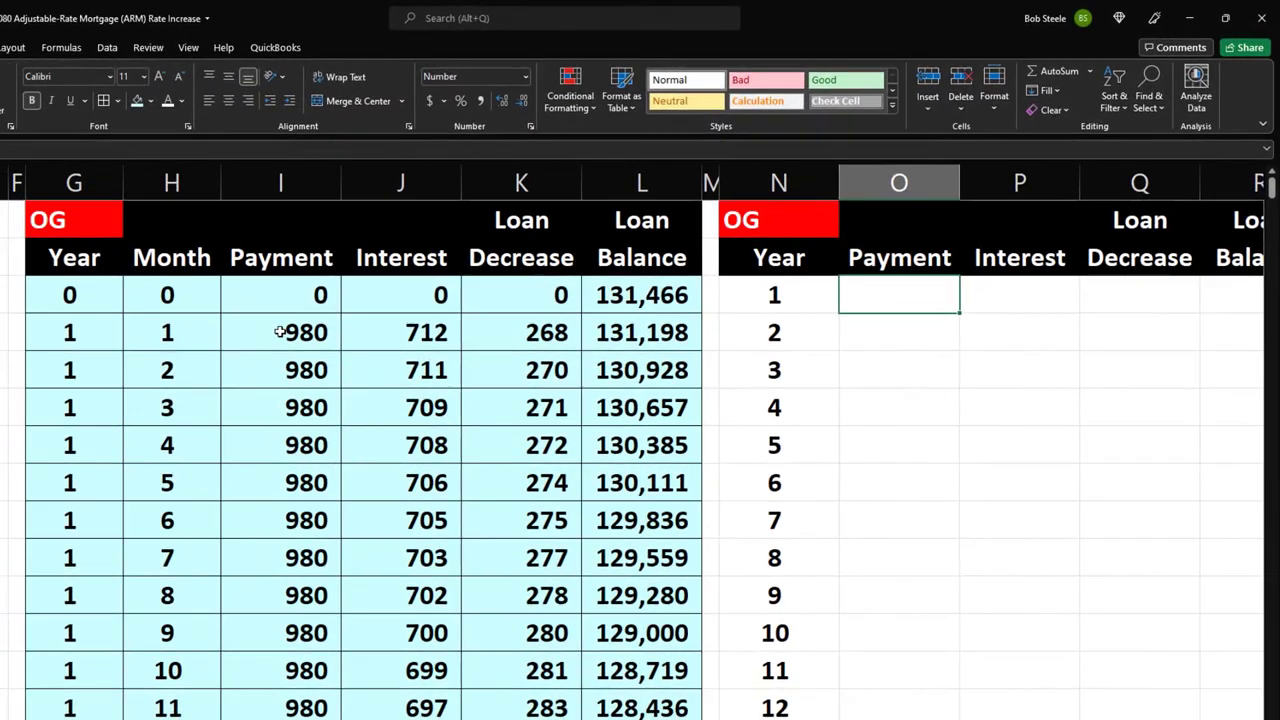
pyautogui.click(21, 418)
pyautogui.moveTo(281, 332)
pyautogui.mouseDown()
pyautogui.moveTo(279, 712)
pyautogui.moveTo(280, 650)
pyautogui.mouseUp()
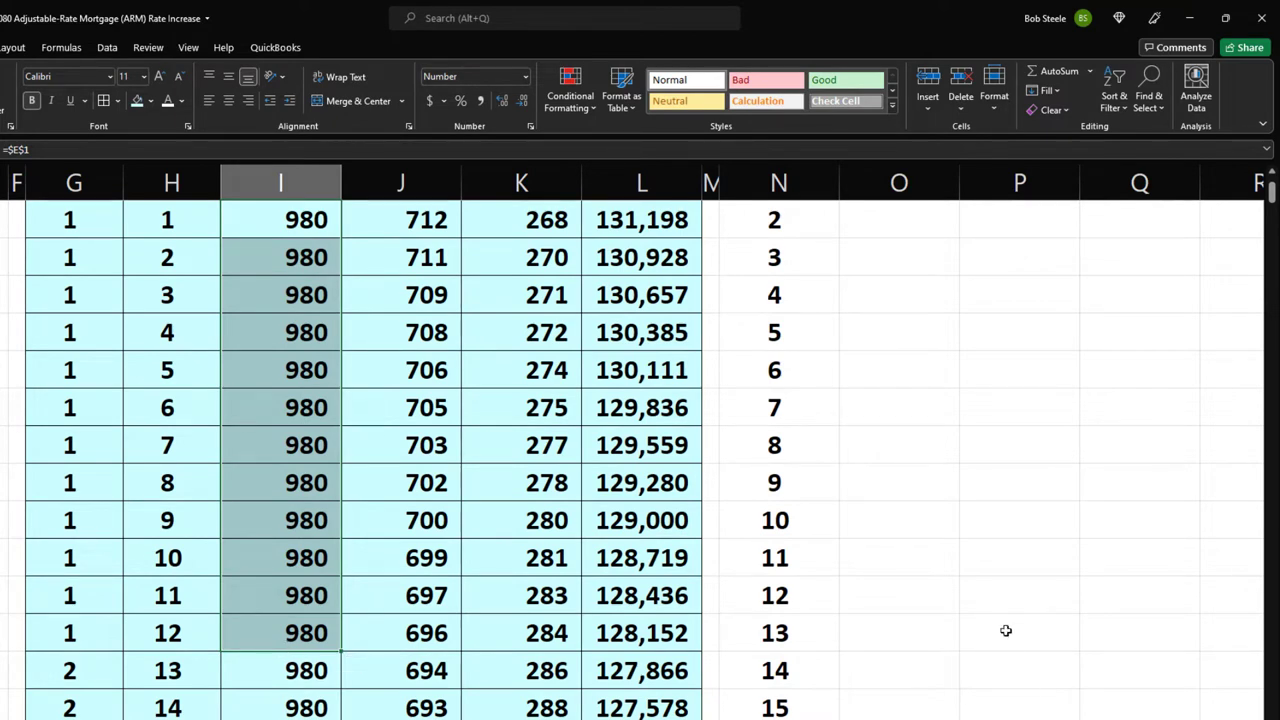
pyautogui.scroll(1, 1006, 630)
# Enter =SUMIF(G:G,N3,I:I) in O3 to total the year 1 payments
pyautogui.click(908, 297)
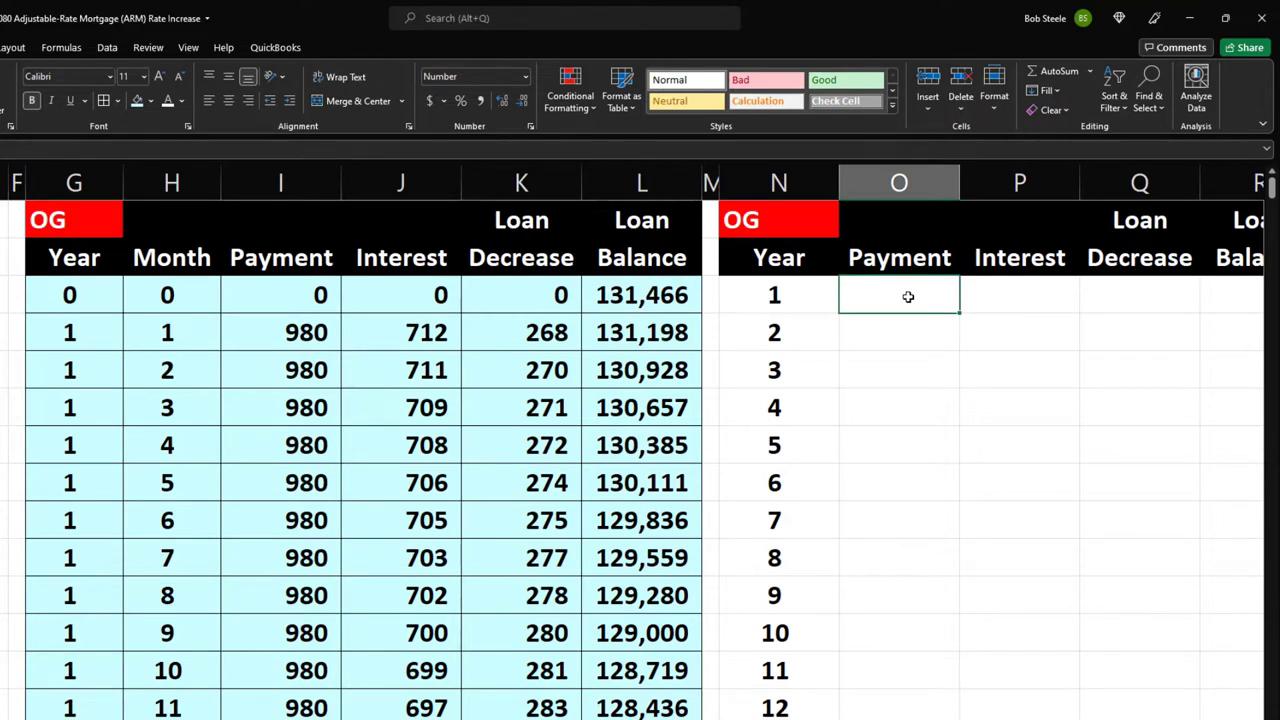
pyautogui.write('=f')
pyautogui.press('BackSpace')
pyautogui.write('s')
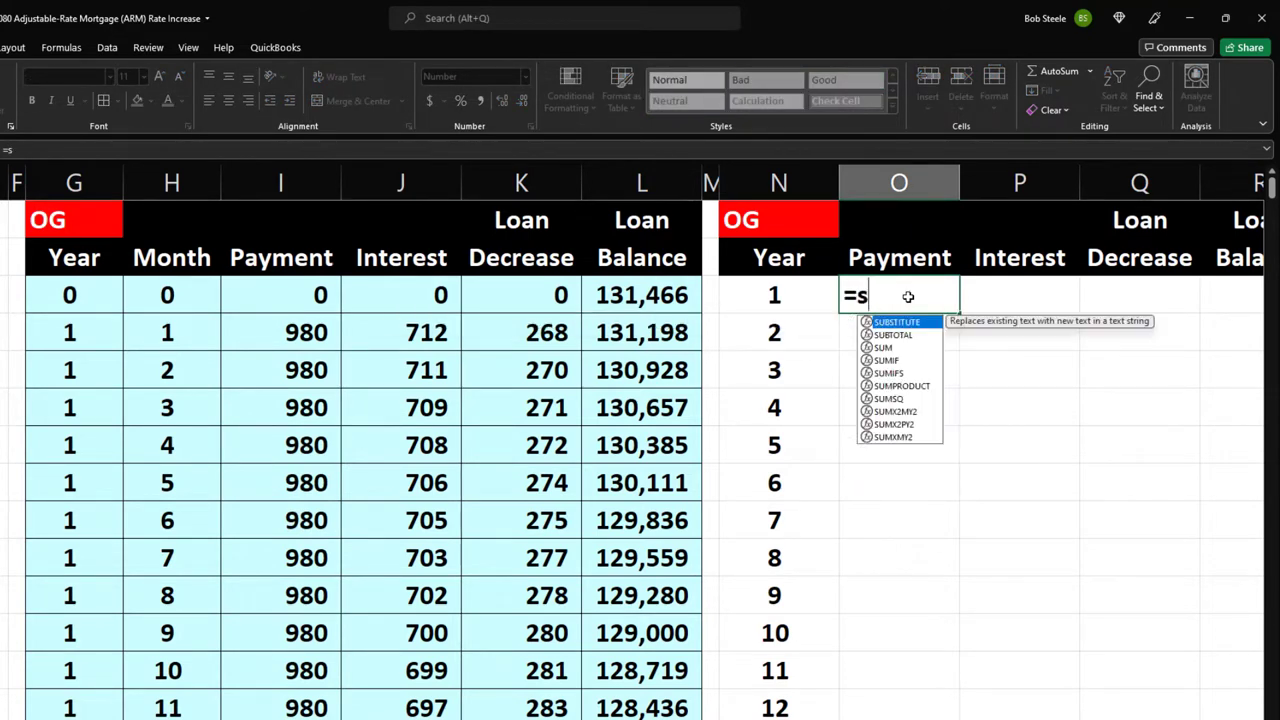
pyautogui.write('umif(')
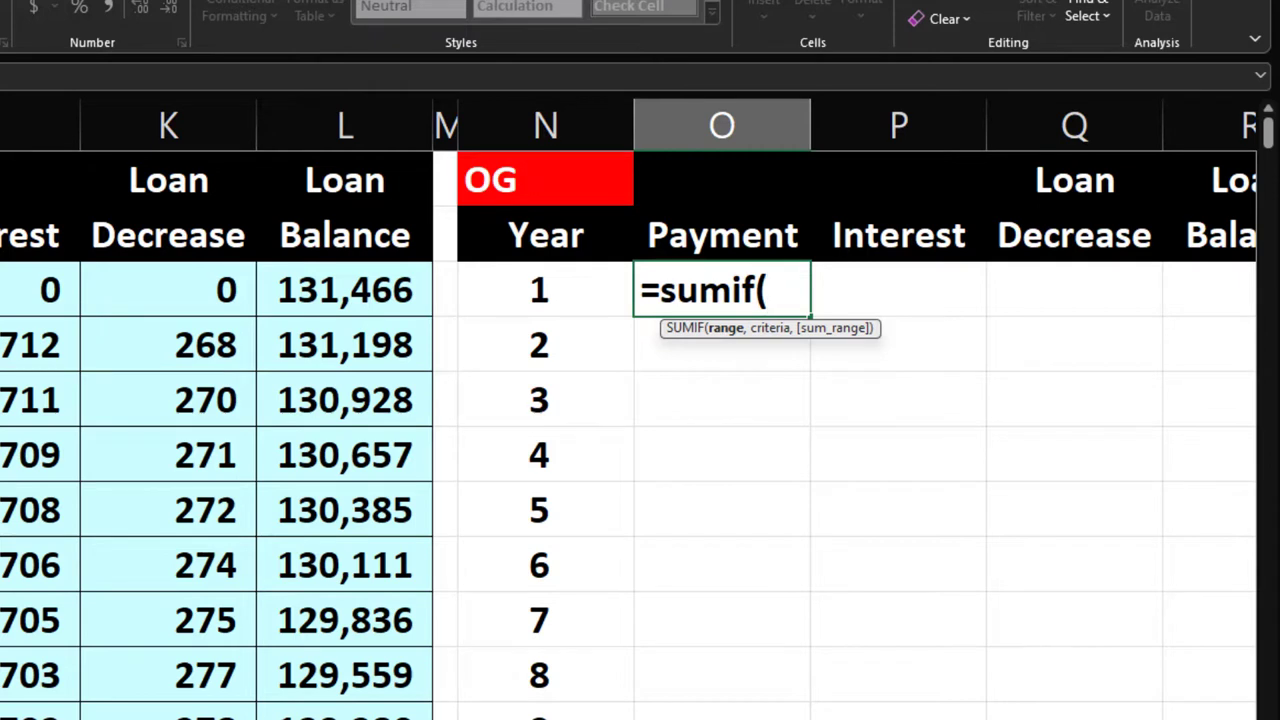
pyautogui.write('G:G')
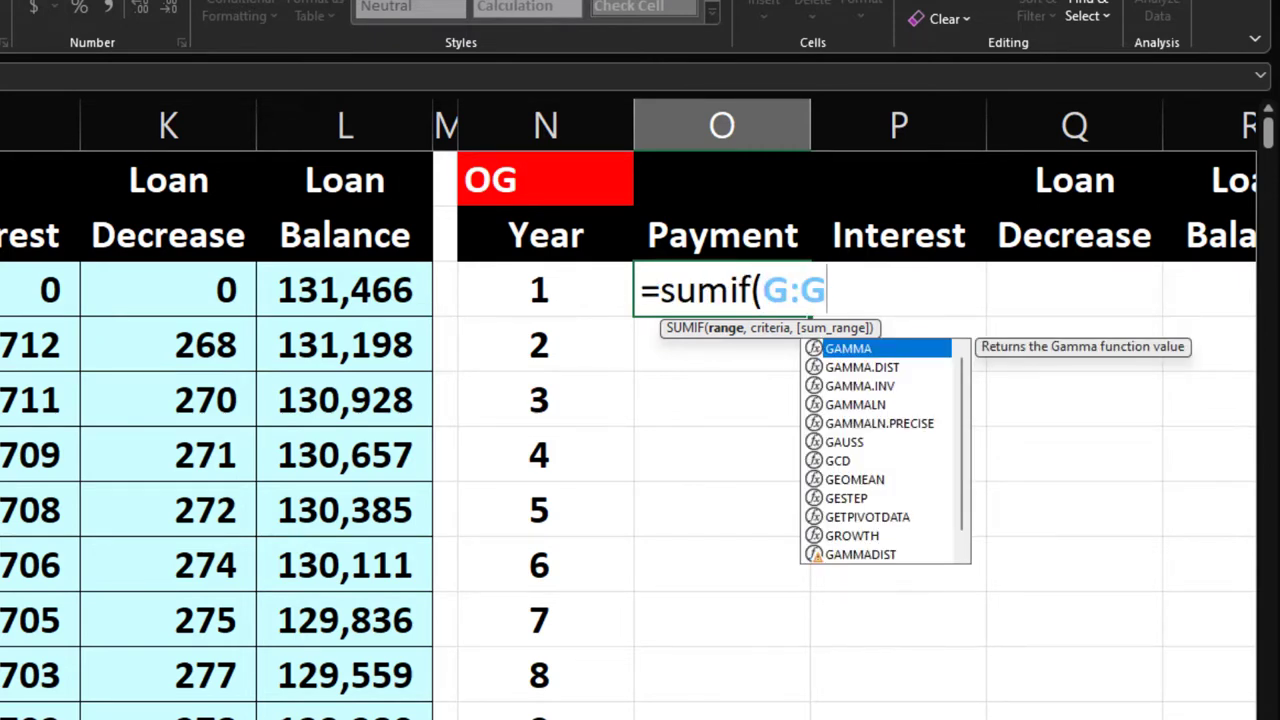
pyautogui.write(',')
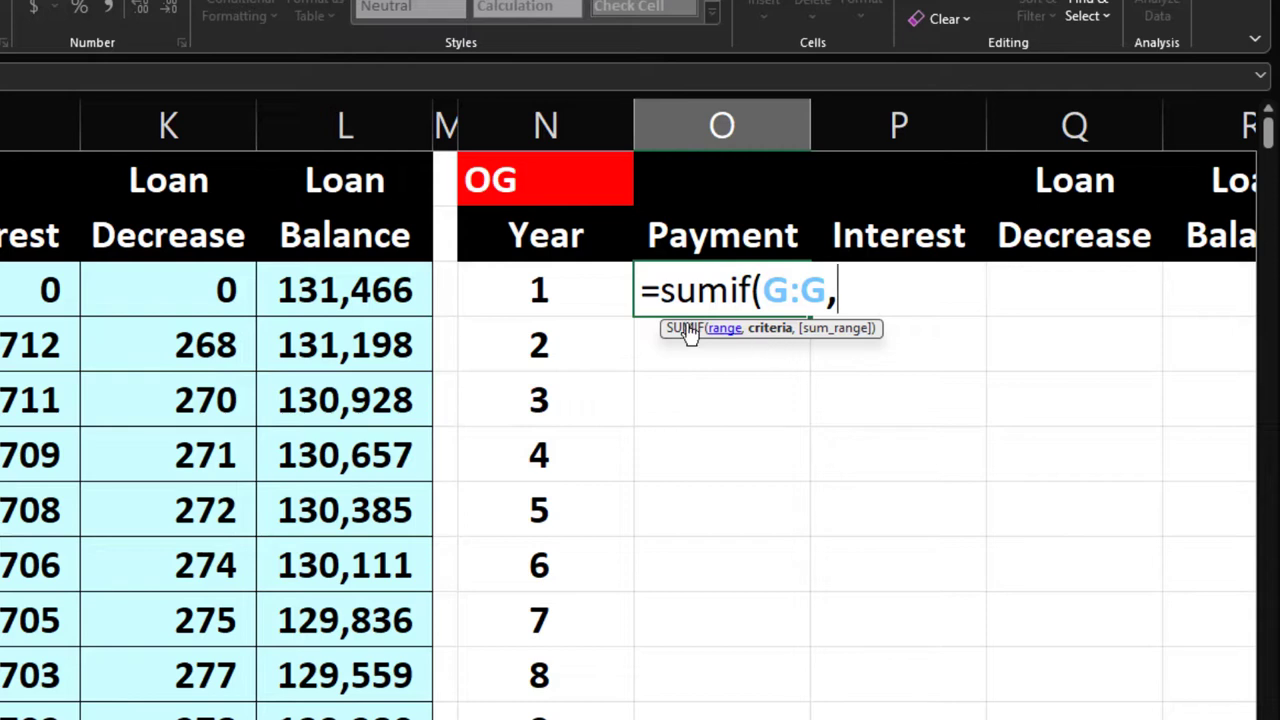
pyautogui.click(545, 291)
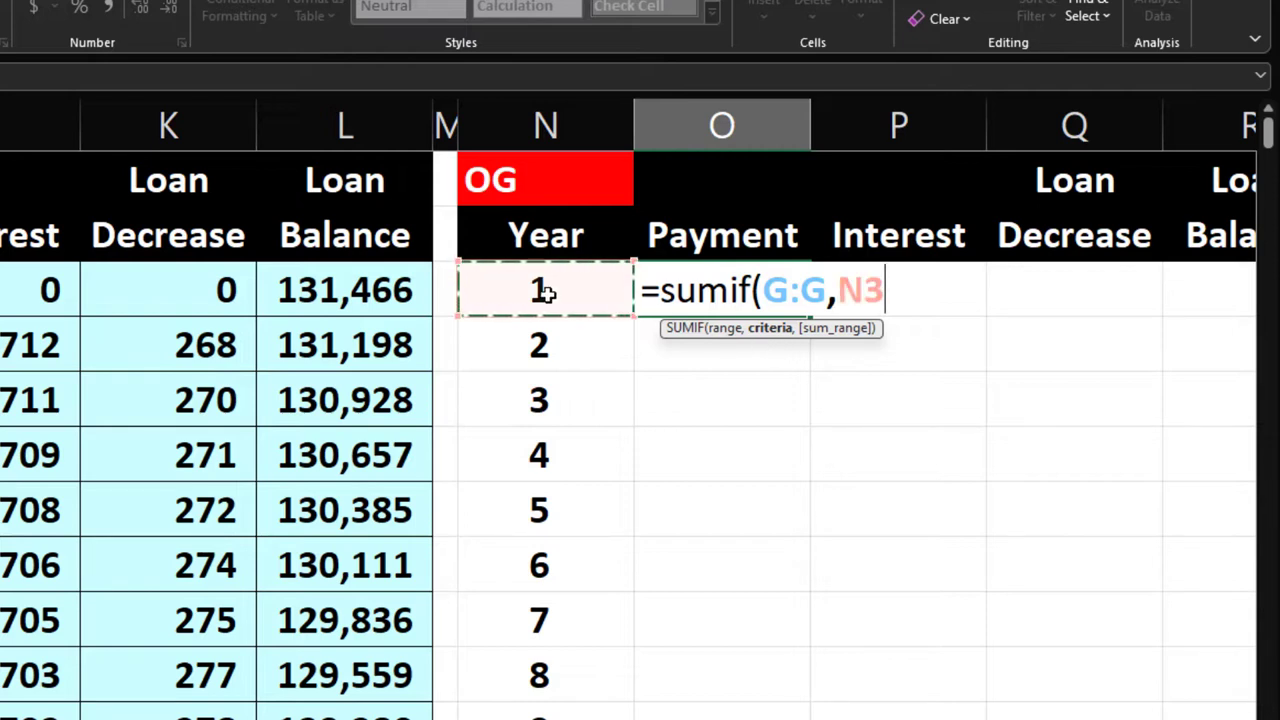
pyautogui.write(',N3,')
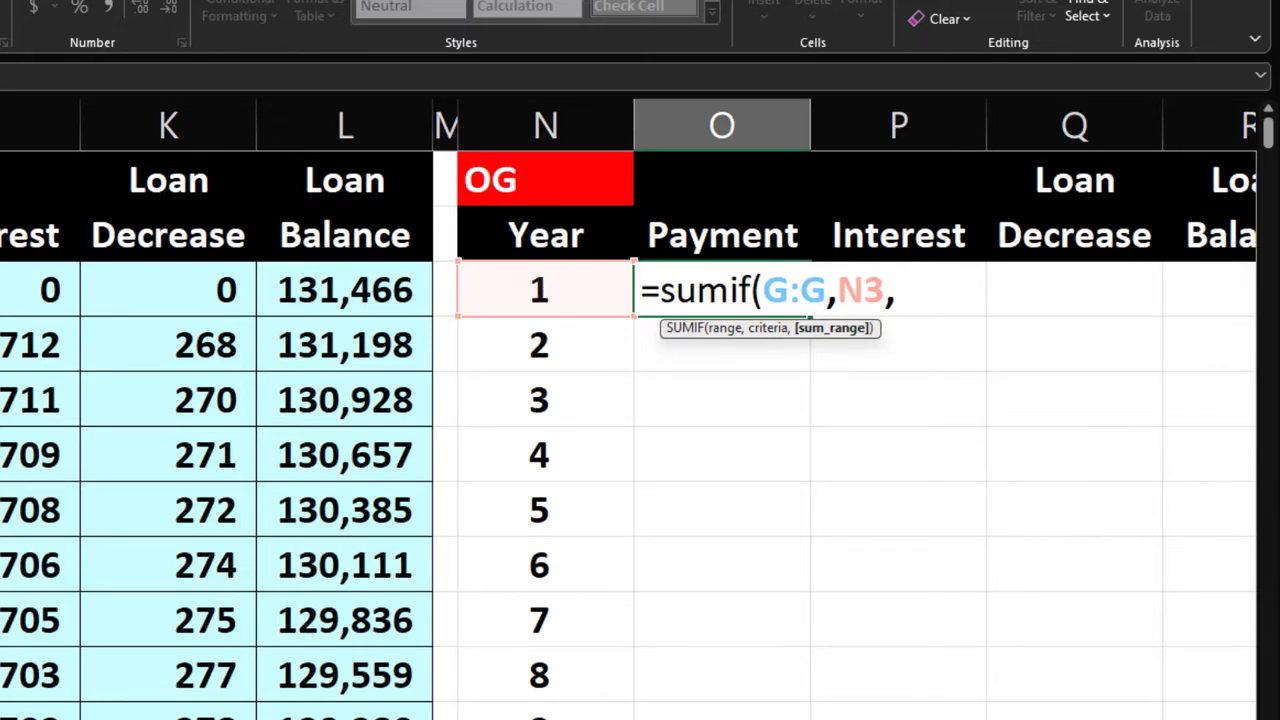
pyautogui.write('I:I')
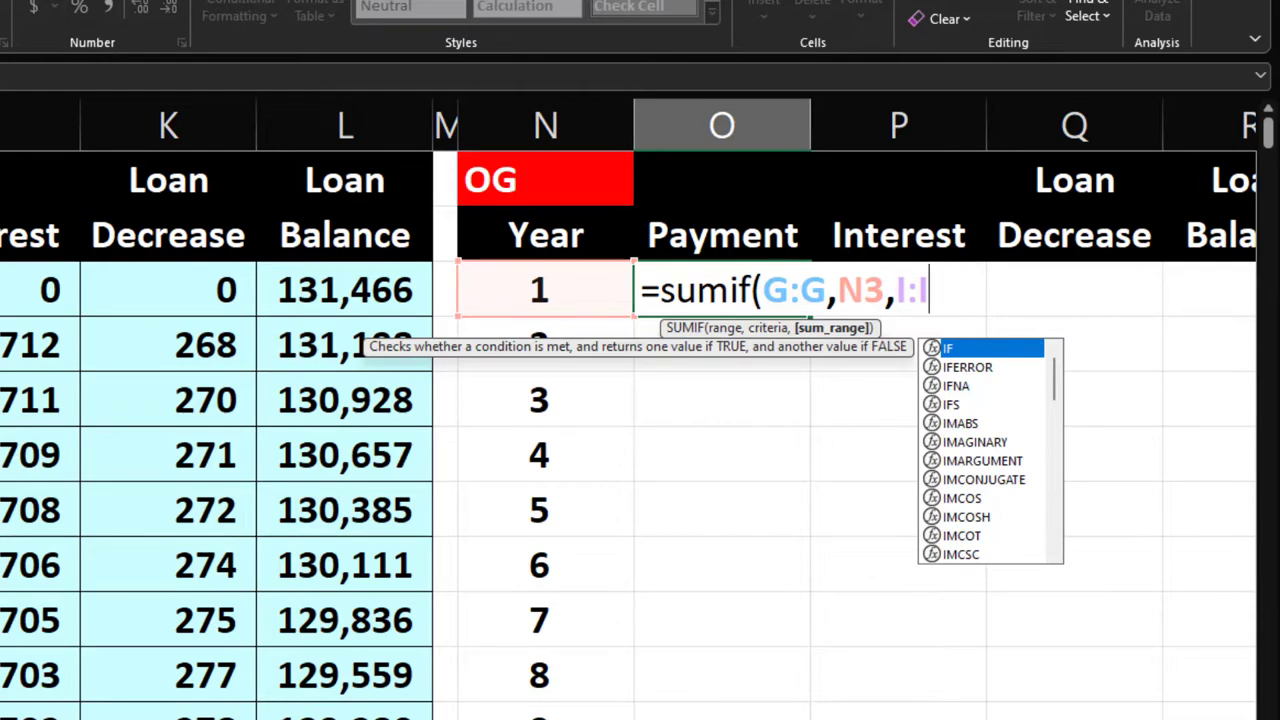
pyautogui.press('Return')
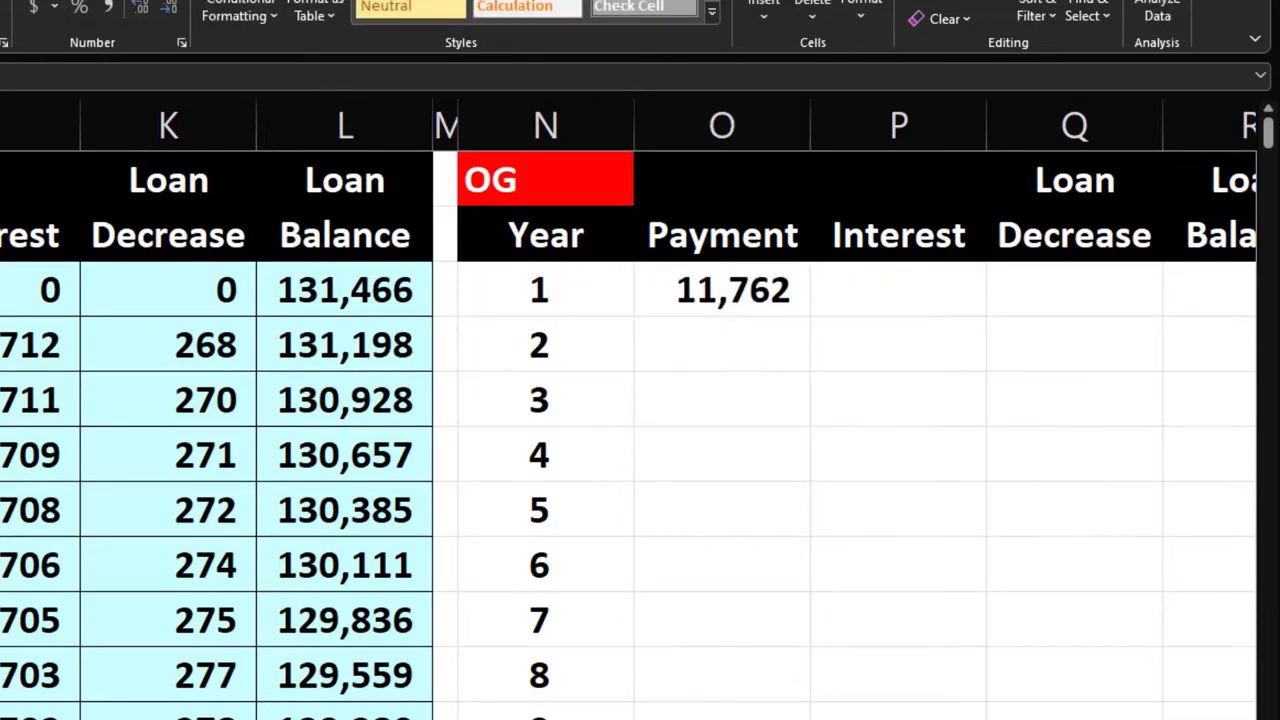
# Check the year 1 payment total in O3 against the sum of the monthly payments I4:I15
pyautogui.scroll(-2, 640, 400)
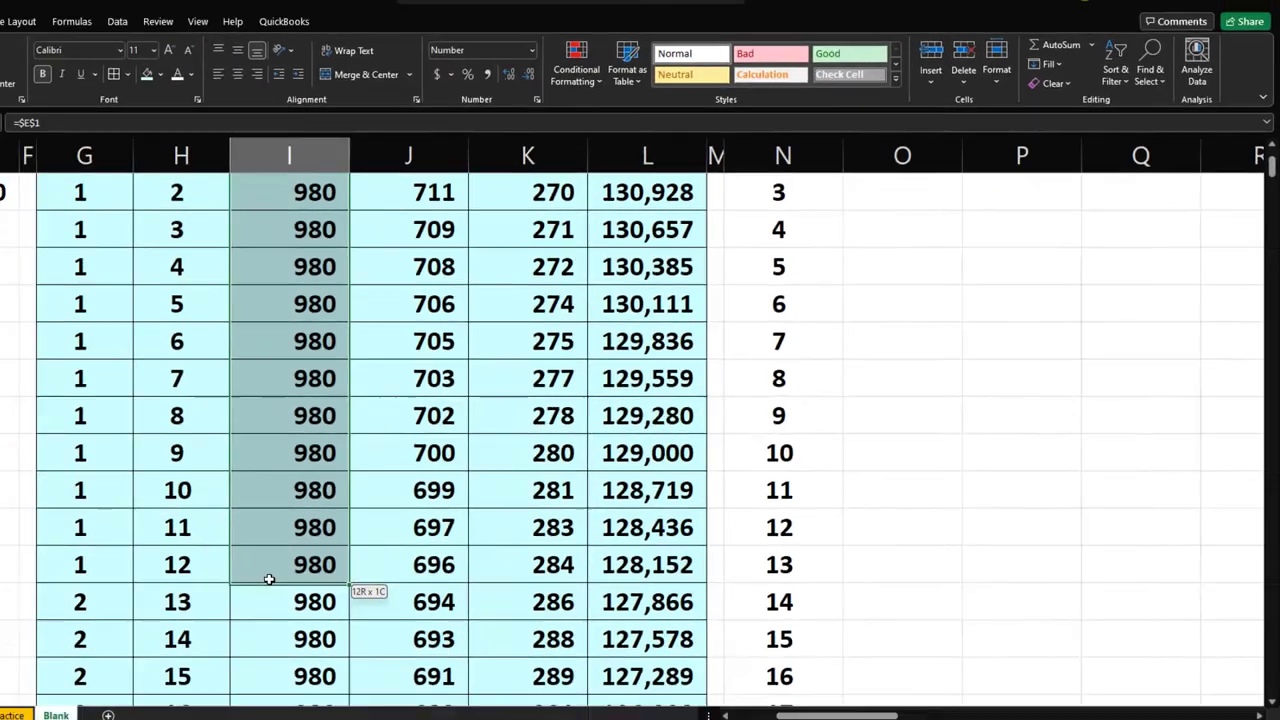
pyautogui.moveTo(370, 560); pyautogui.dragTo(375, 529)
pyautogui.scroll(2, 1015, 458)
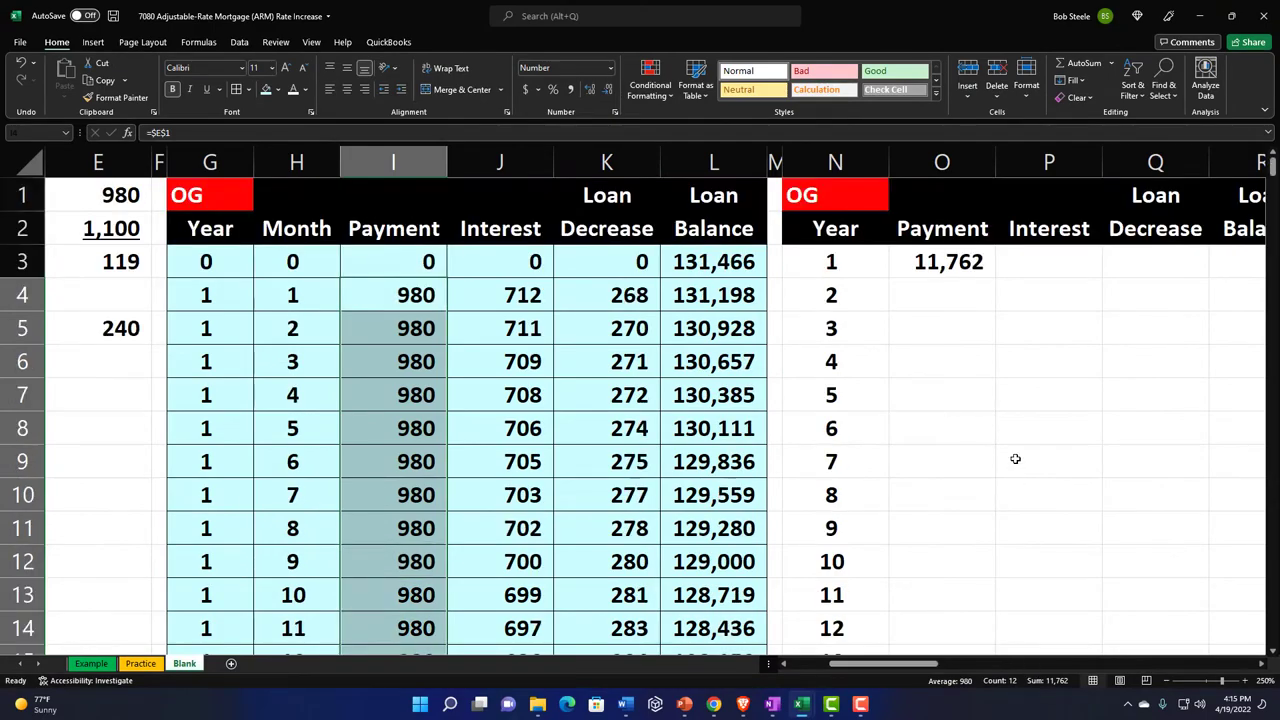
# Enter =SUMIF(G:G,N3,J:J) in P3 to total the year 1 interest and compare it with the monthly interest J4:J15
pyautogui.click(1041, 262)
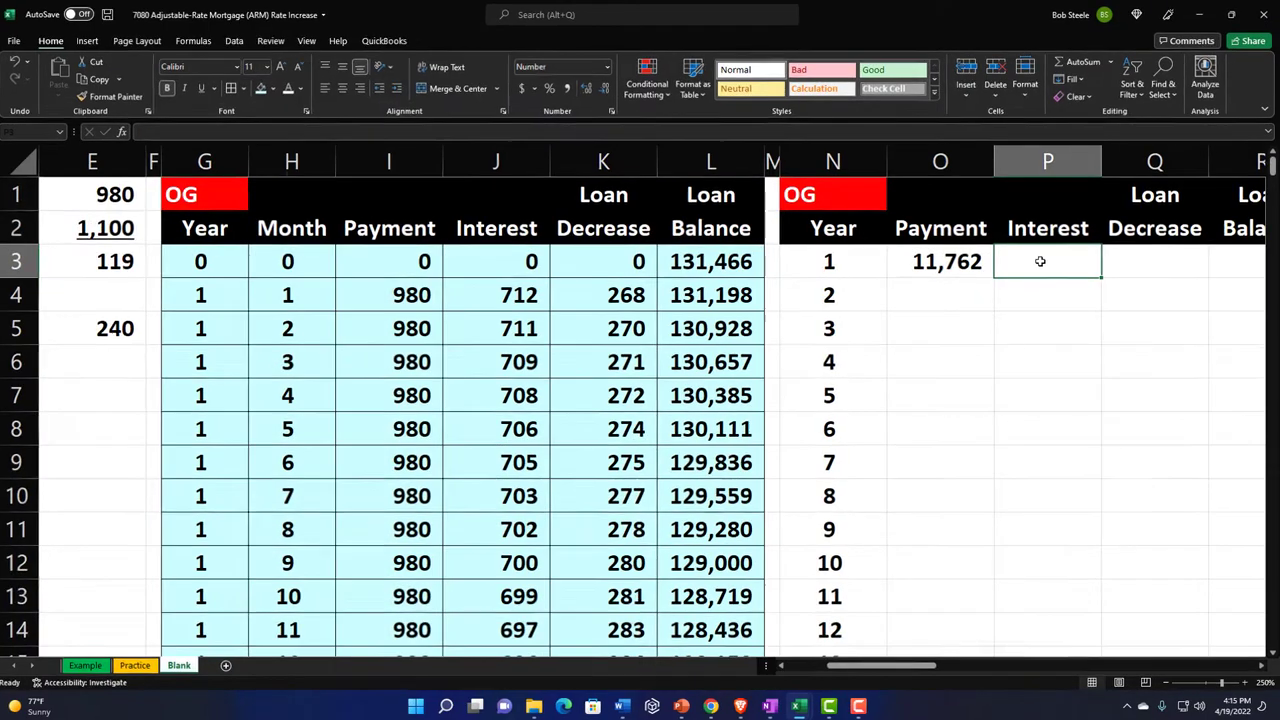
pyautogui.write('=sumif')
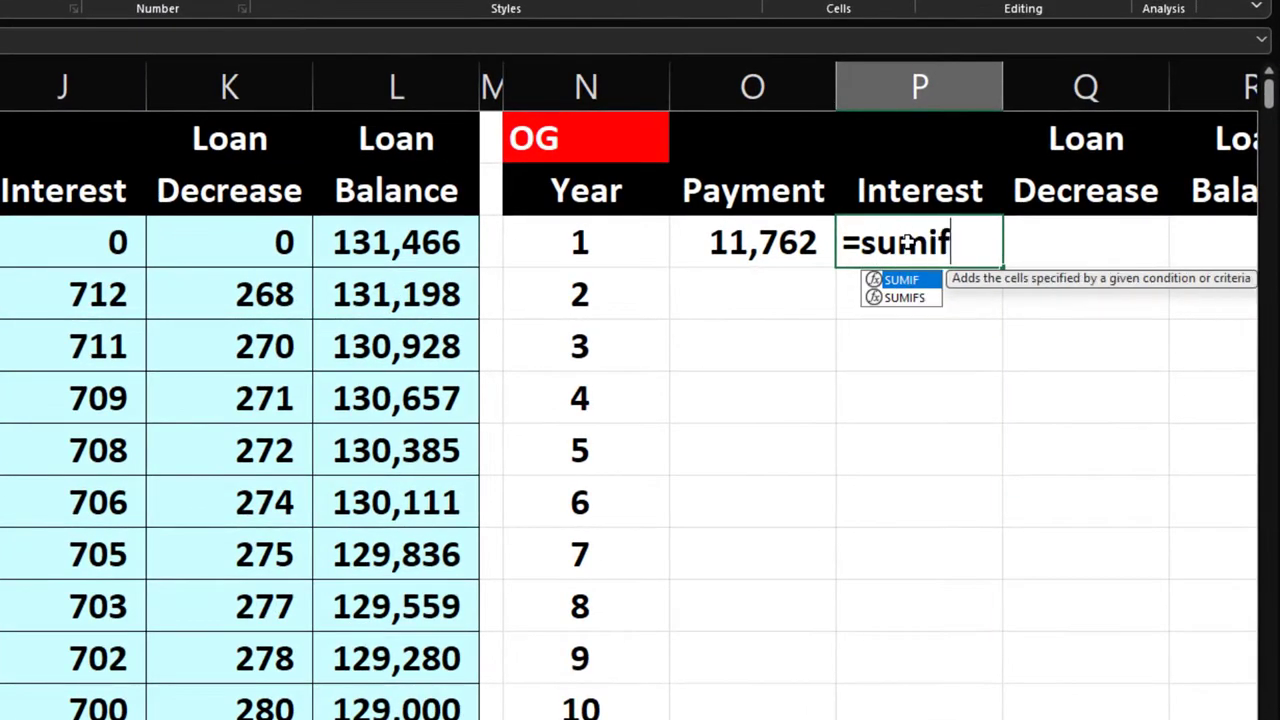
pyautogui.write('(')
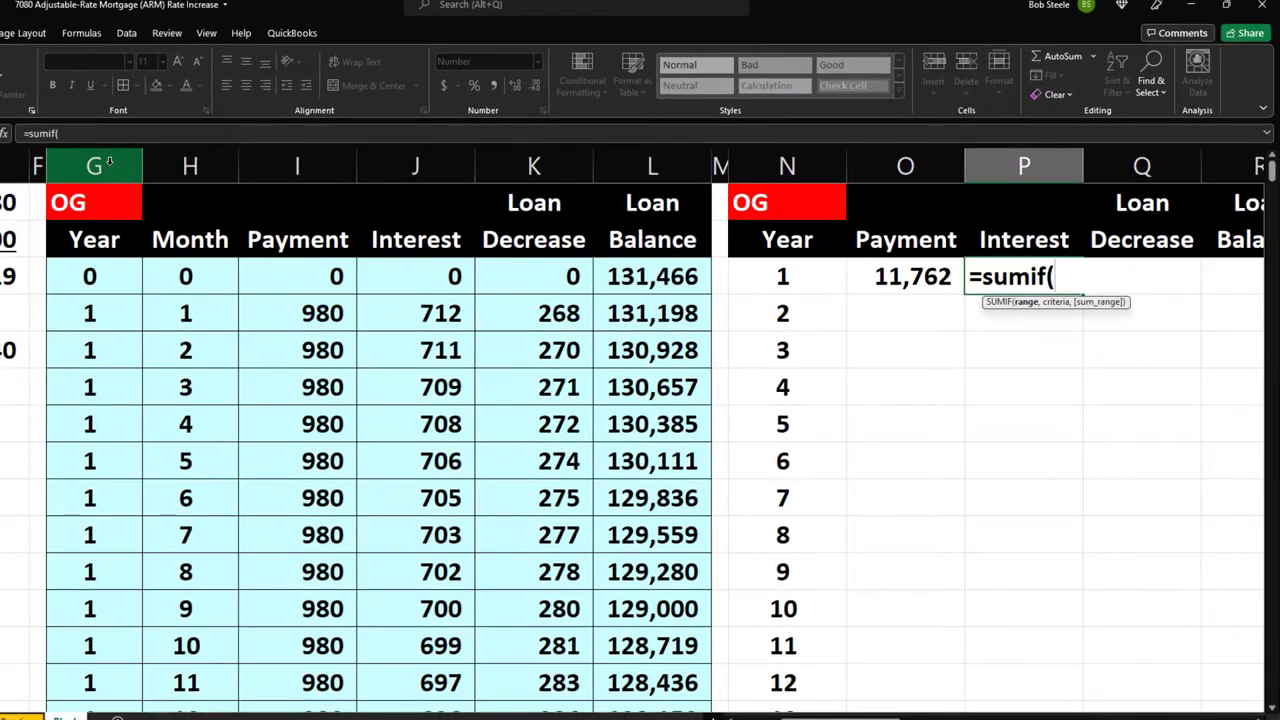
pyautogui.click(109, 164)
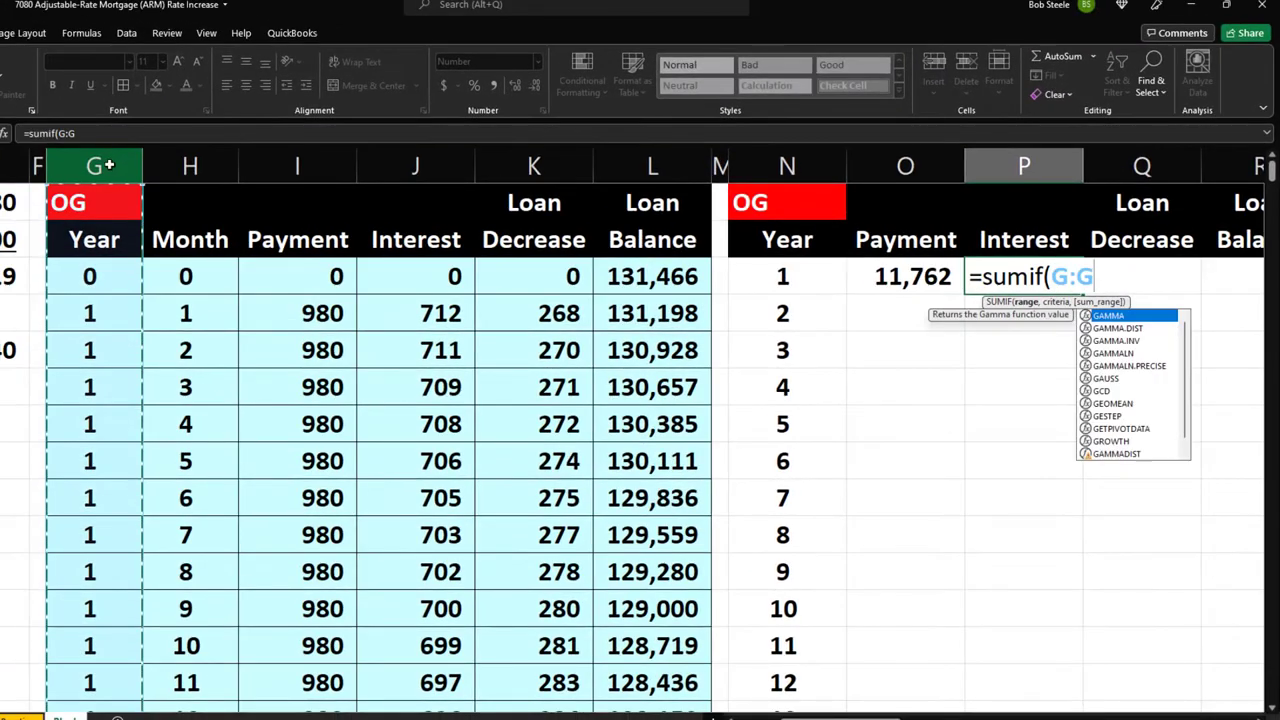
pyautogui.write(',')
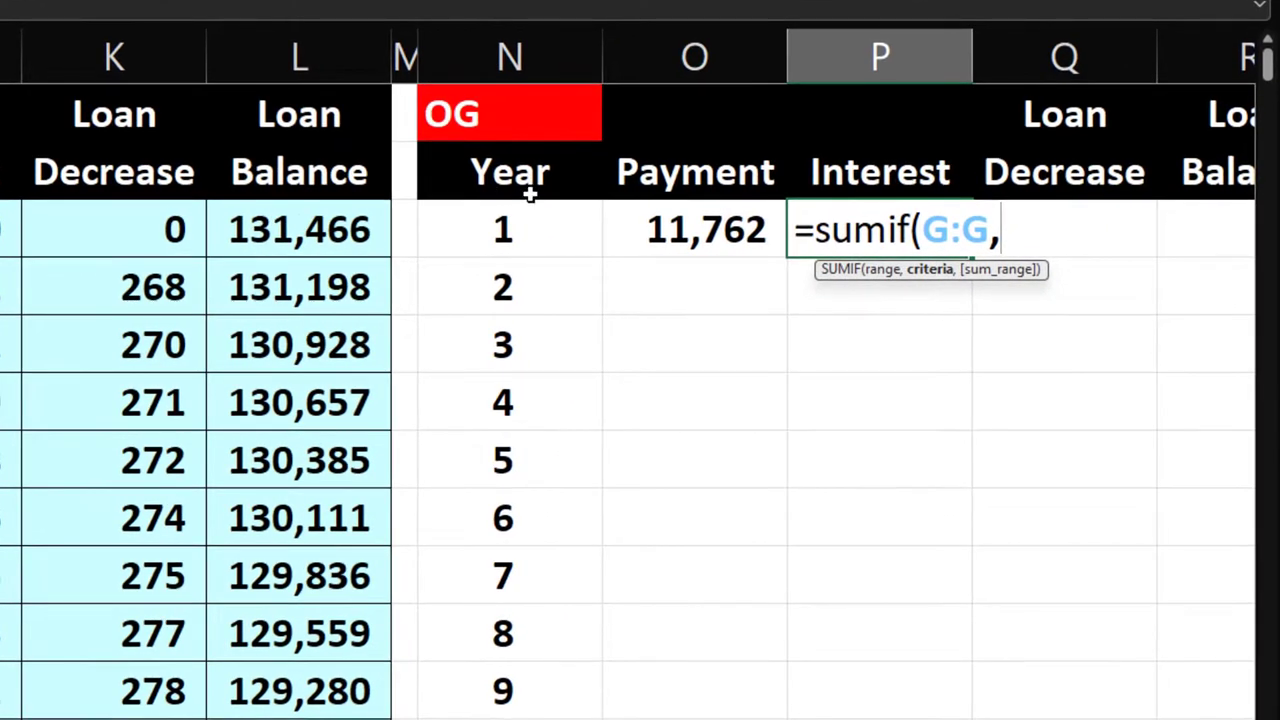
pyautogui.click(803, 271)
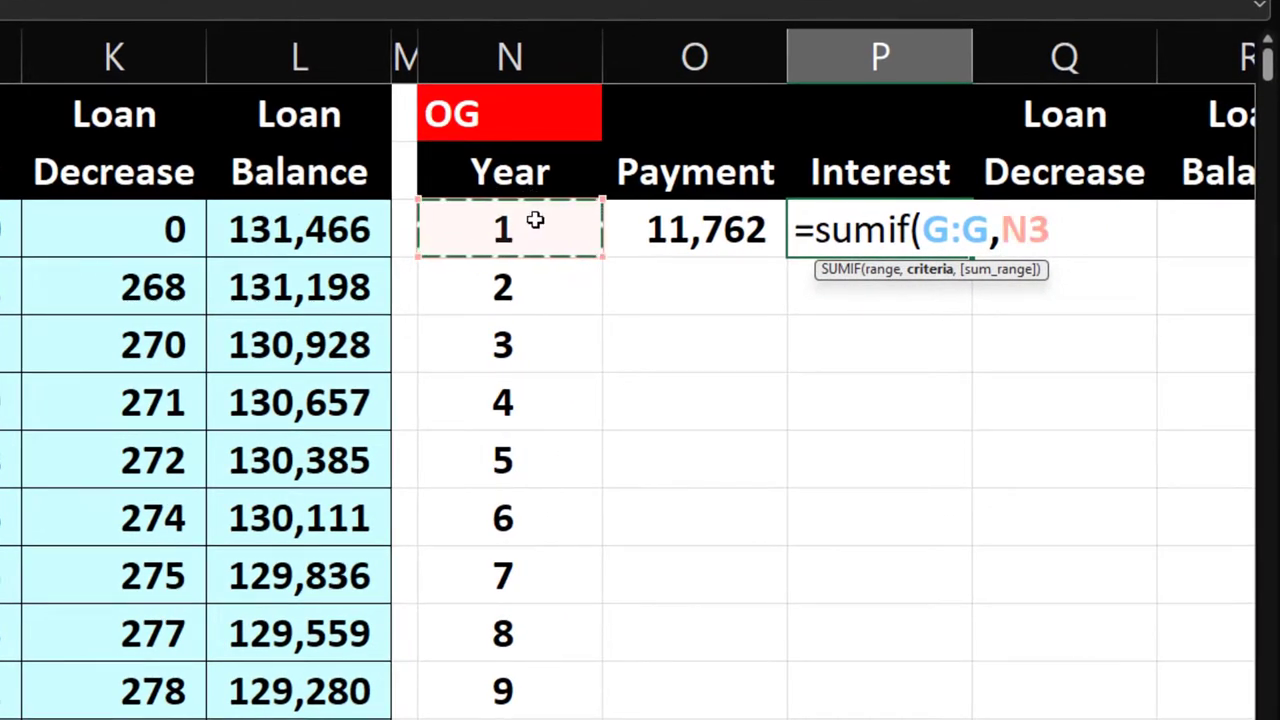
pyautogui.write(',')
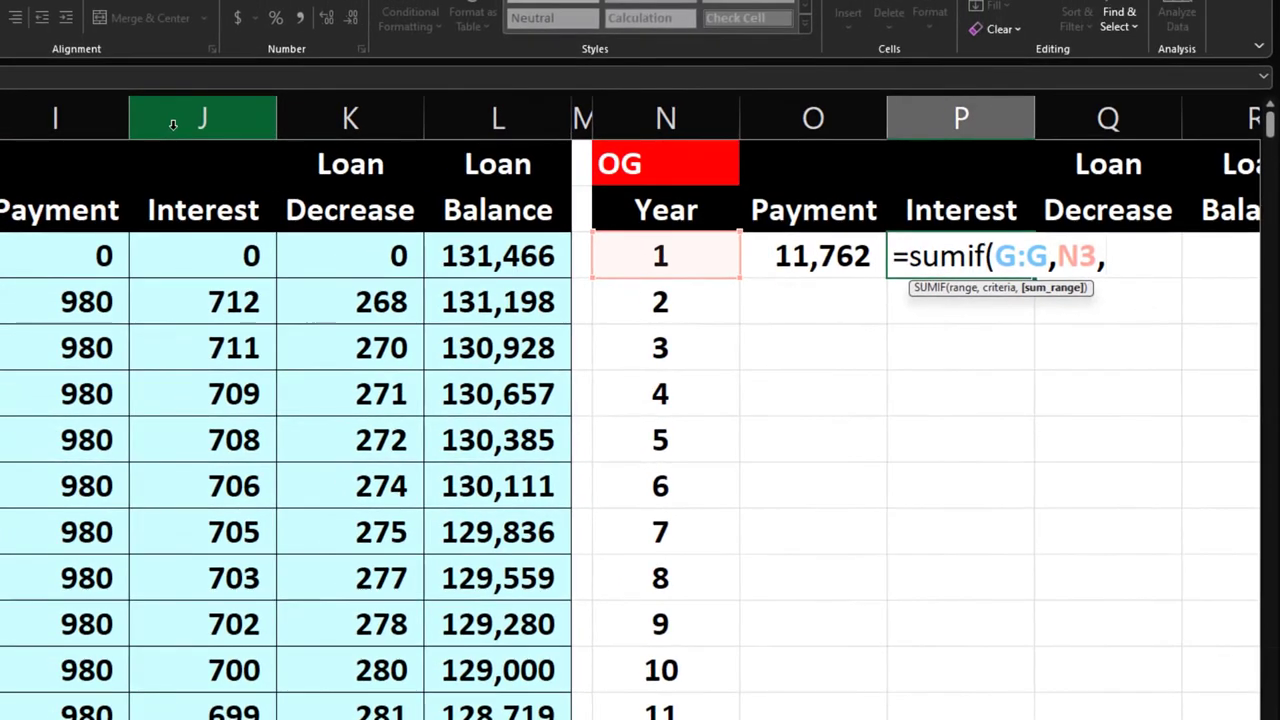
pyautogui.click(122, 115)
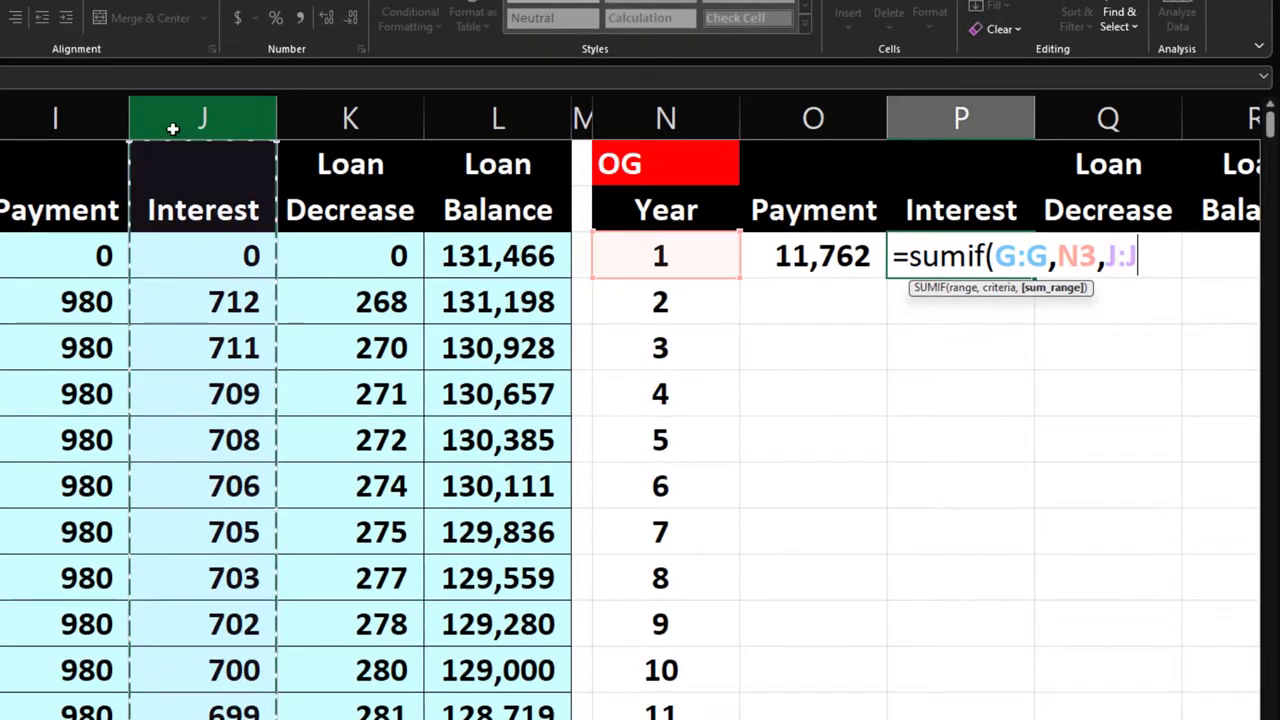
pyautogui.press('Return')
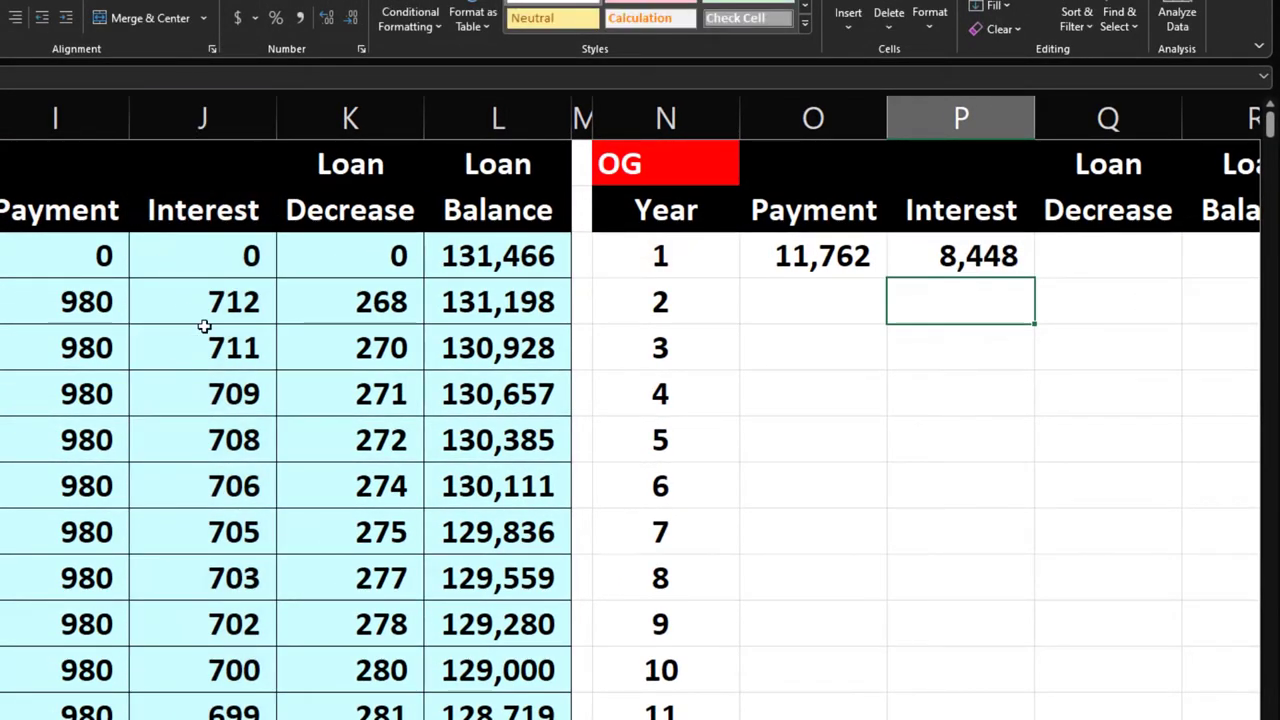
pyautogui.moveTo(210, 347); pyautogui.dragTo(222, 683)
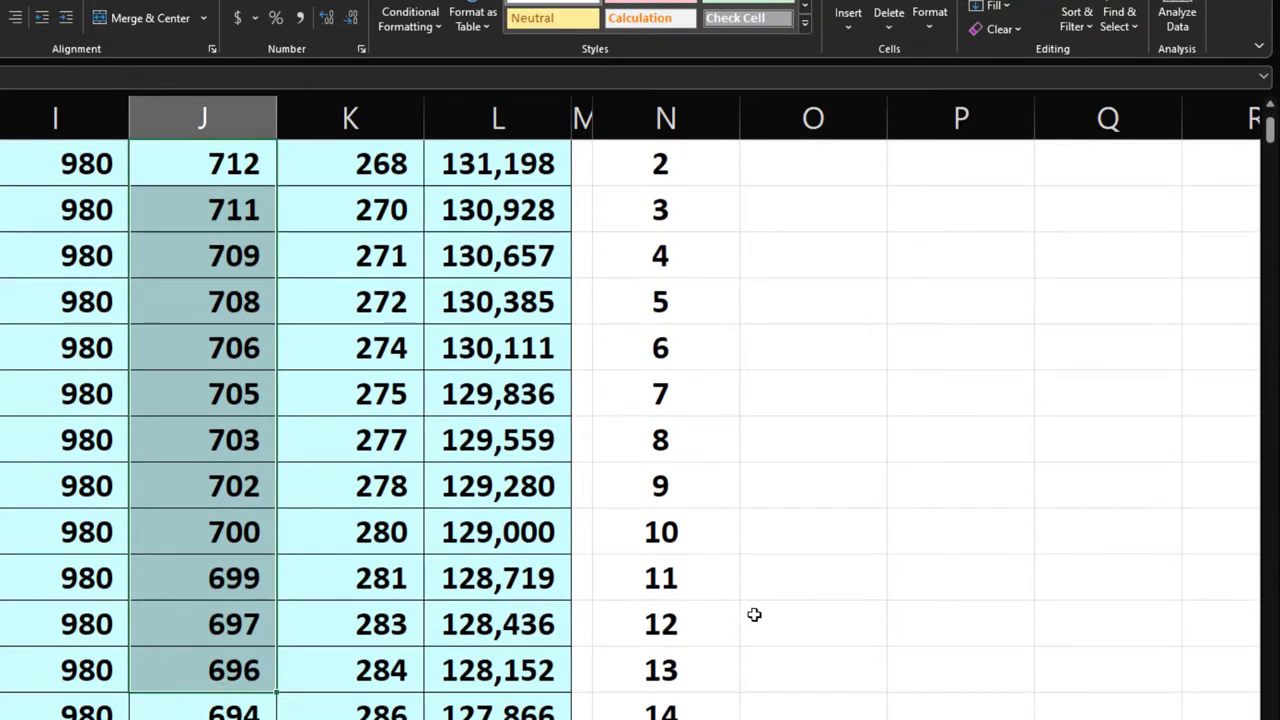
pyautogui.scroll(1, 778, 609)
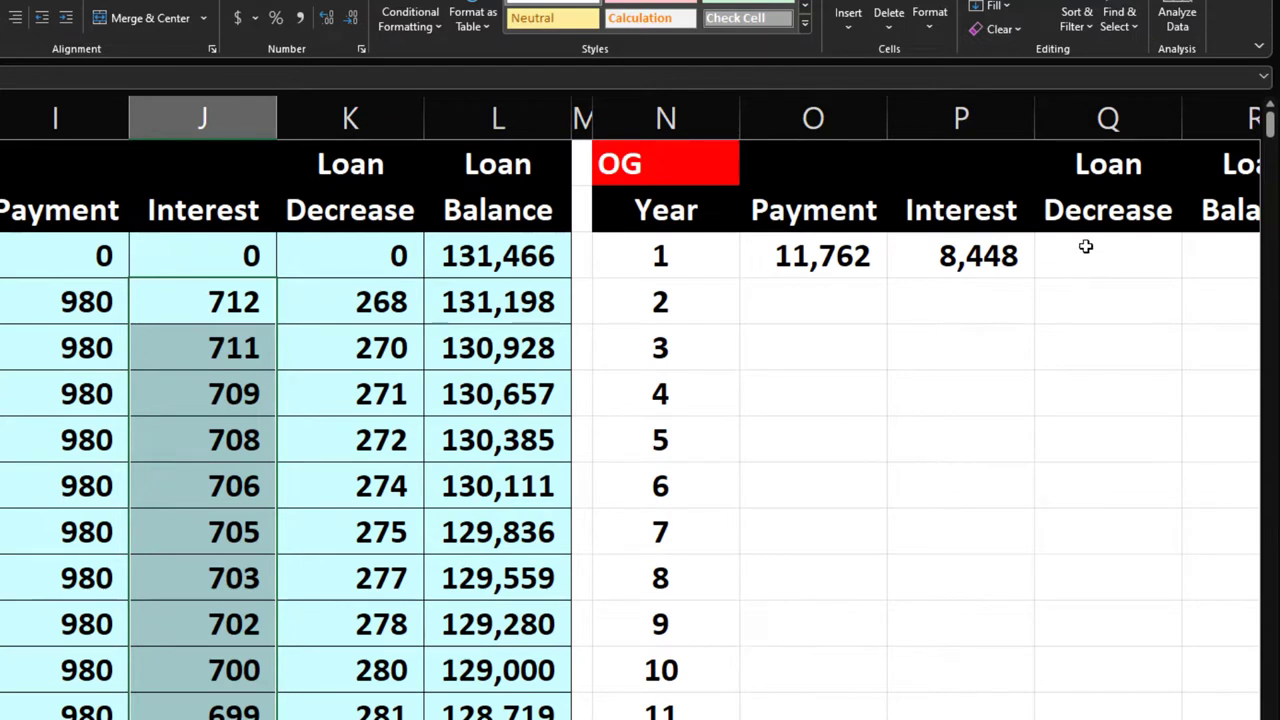
# Enter =SUMIF(G:G,N3,K:K) in Q3 to total the year 1 loan decrease
pyautogui.click(1085, 248)
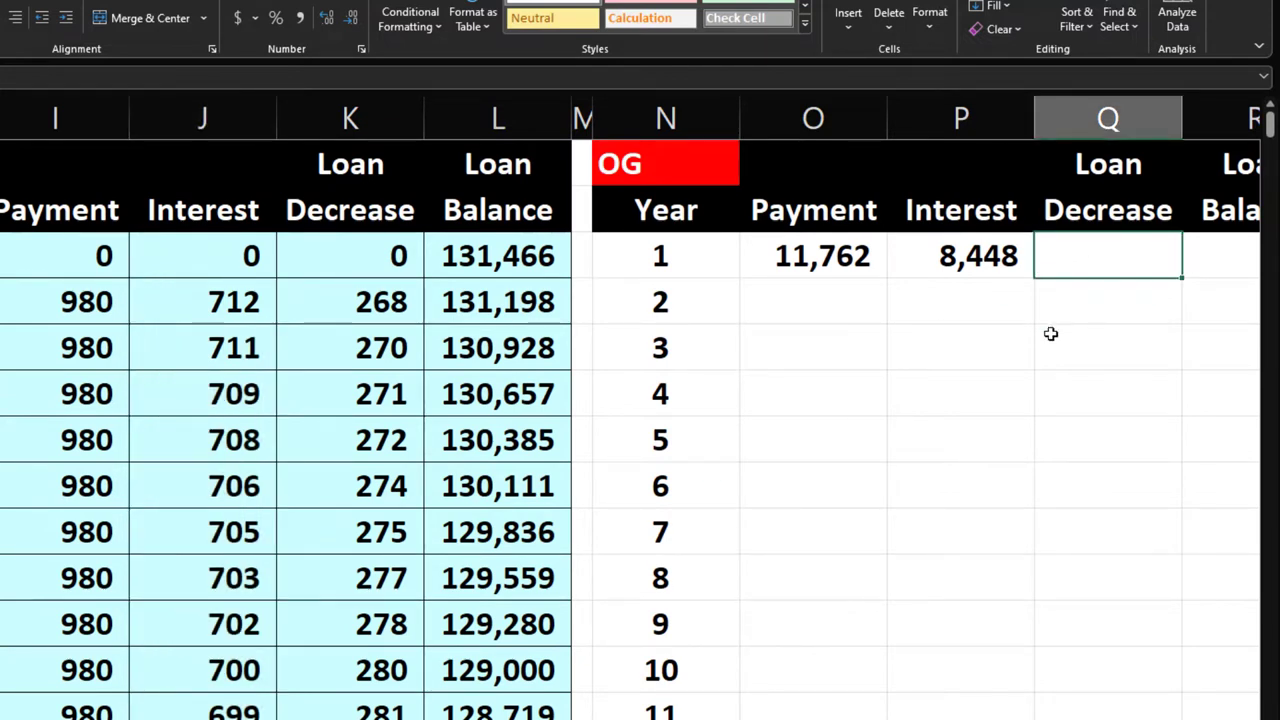
pyautogui.write('=')
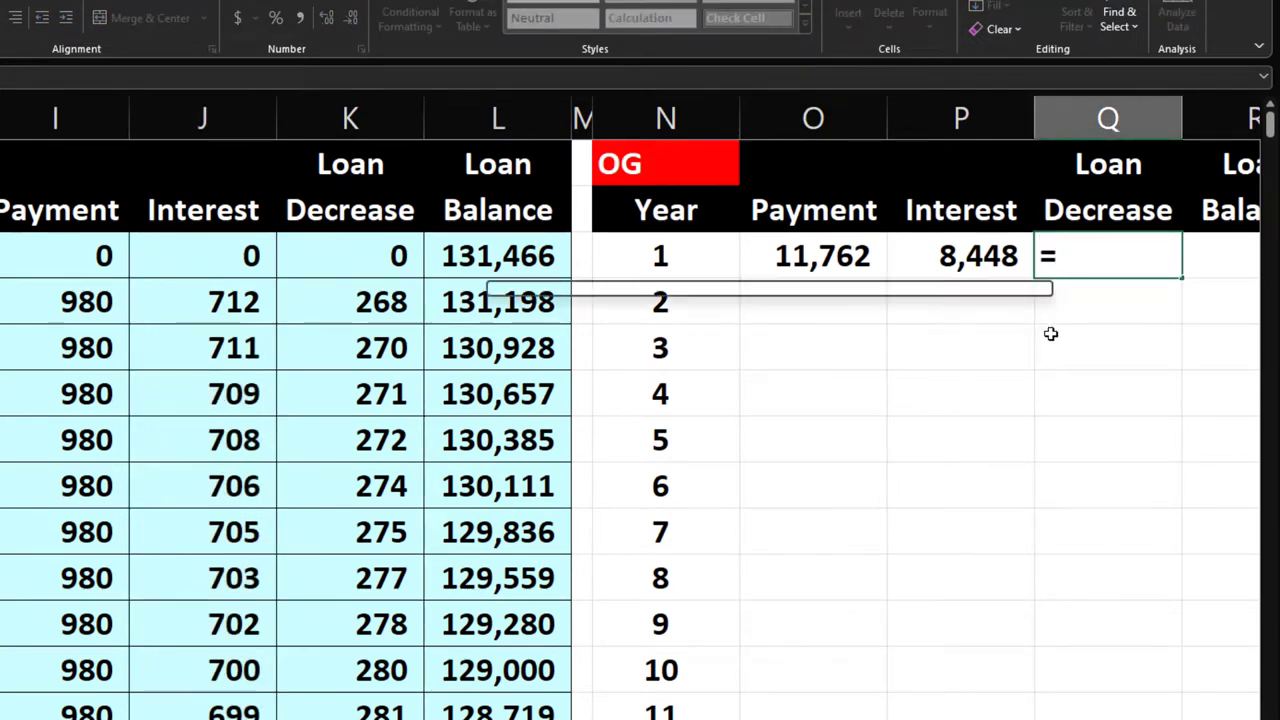
pyautogui.write('sumif(')
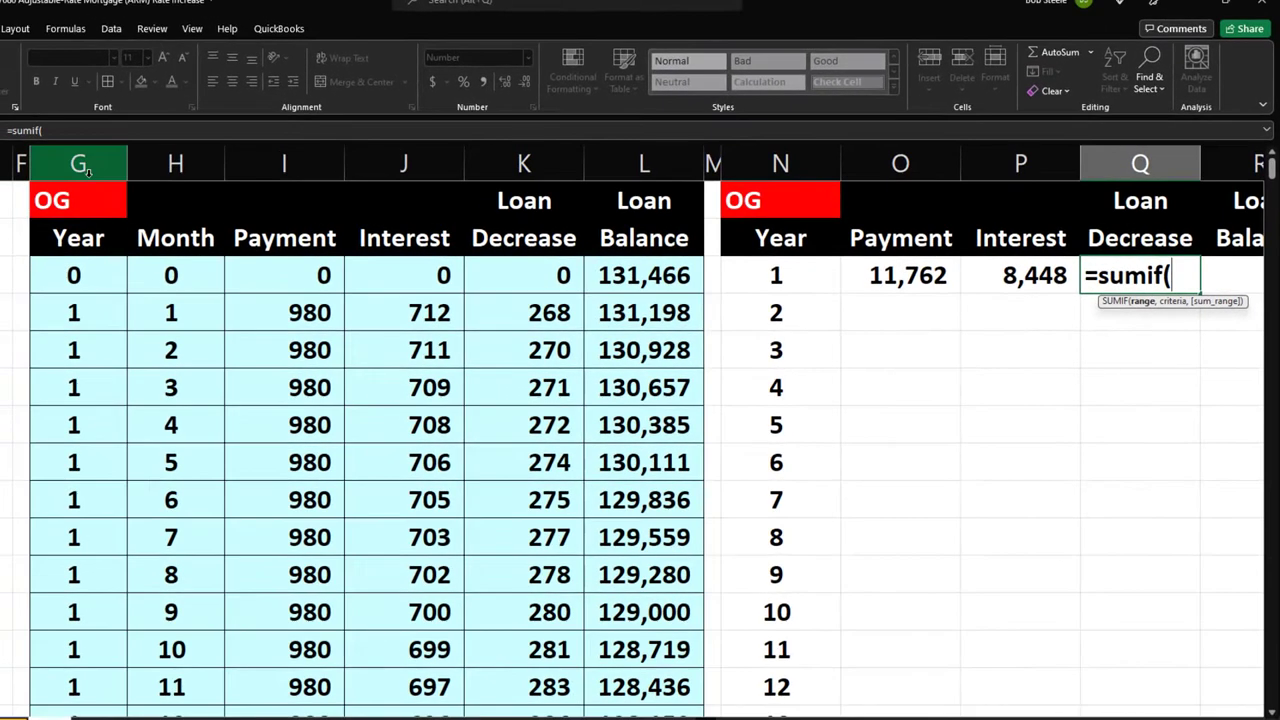
pyautogui.click(88, 172)
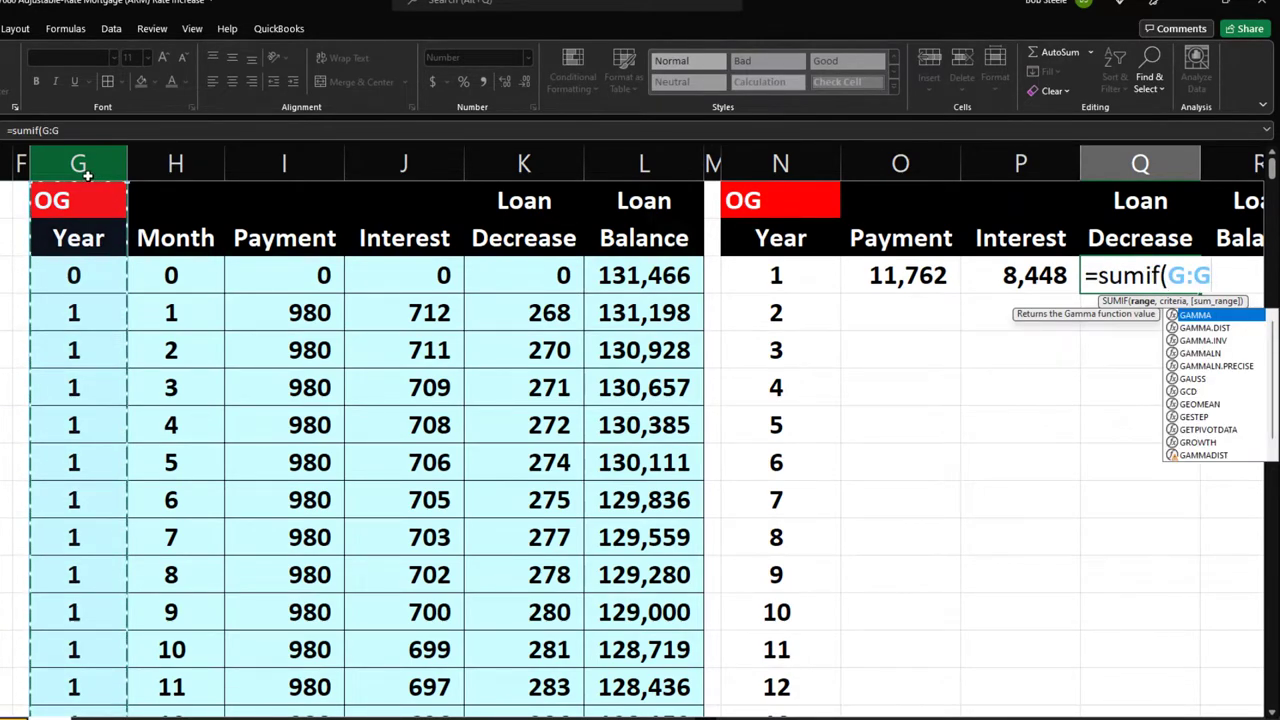
pyautogui.write(',')
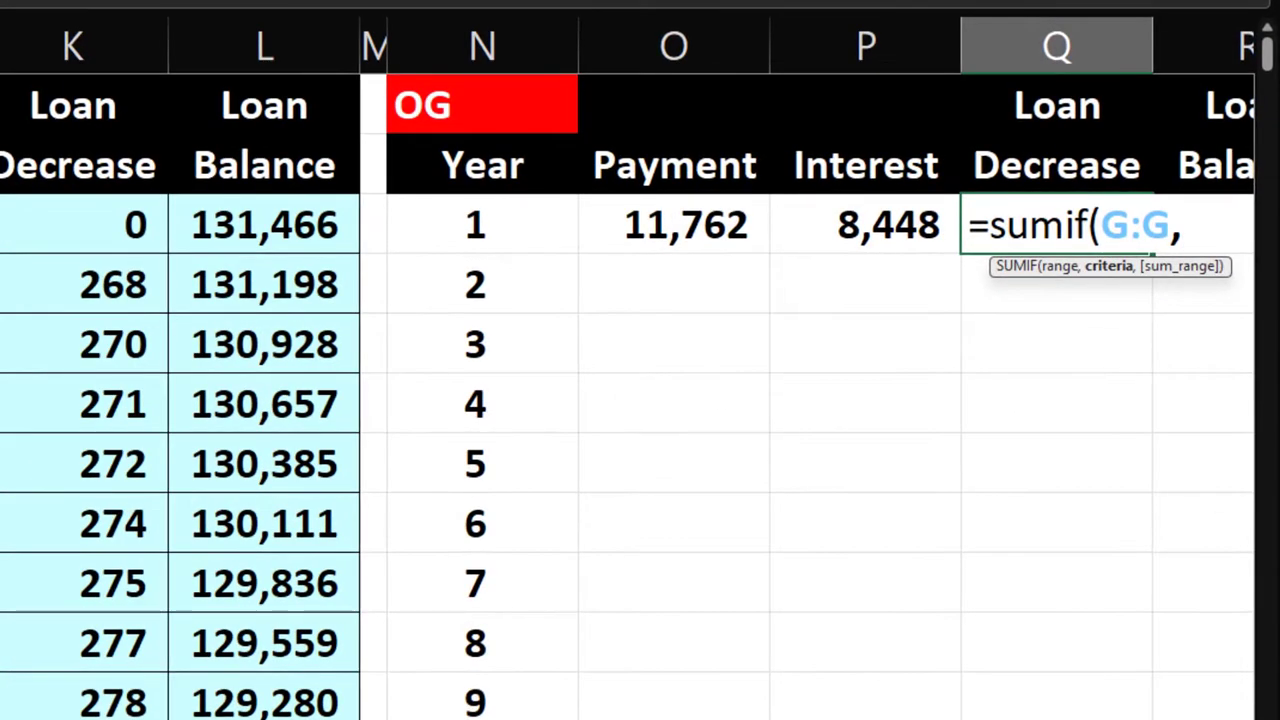
pyautogui.click(468, 224)
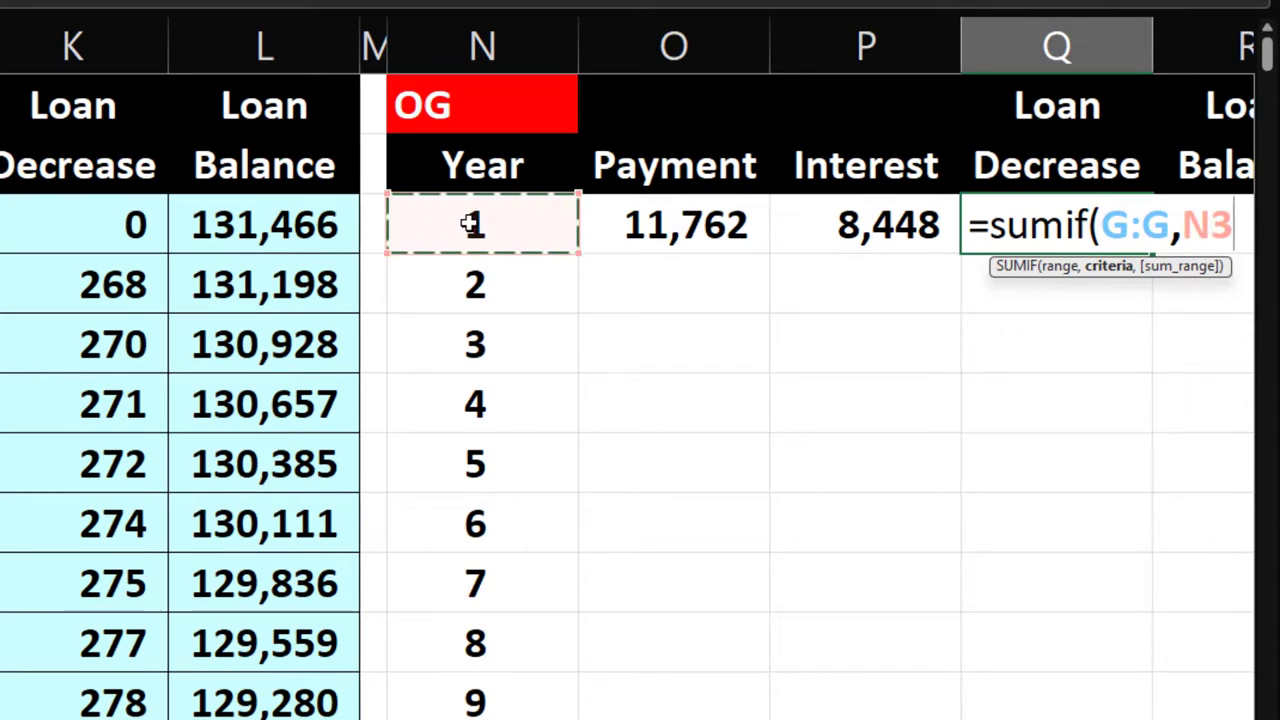
pyautogui.write(',')
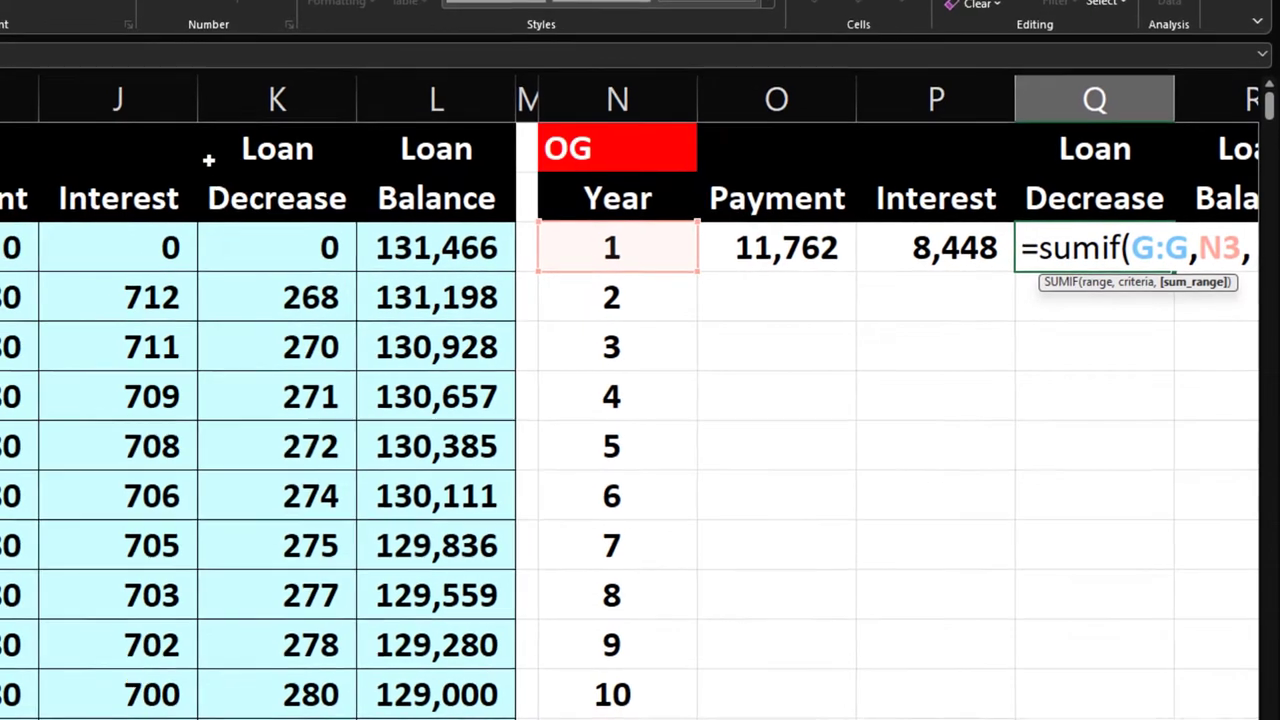
pyautogui.click(13, 89)
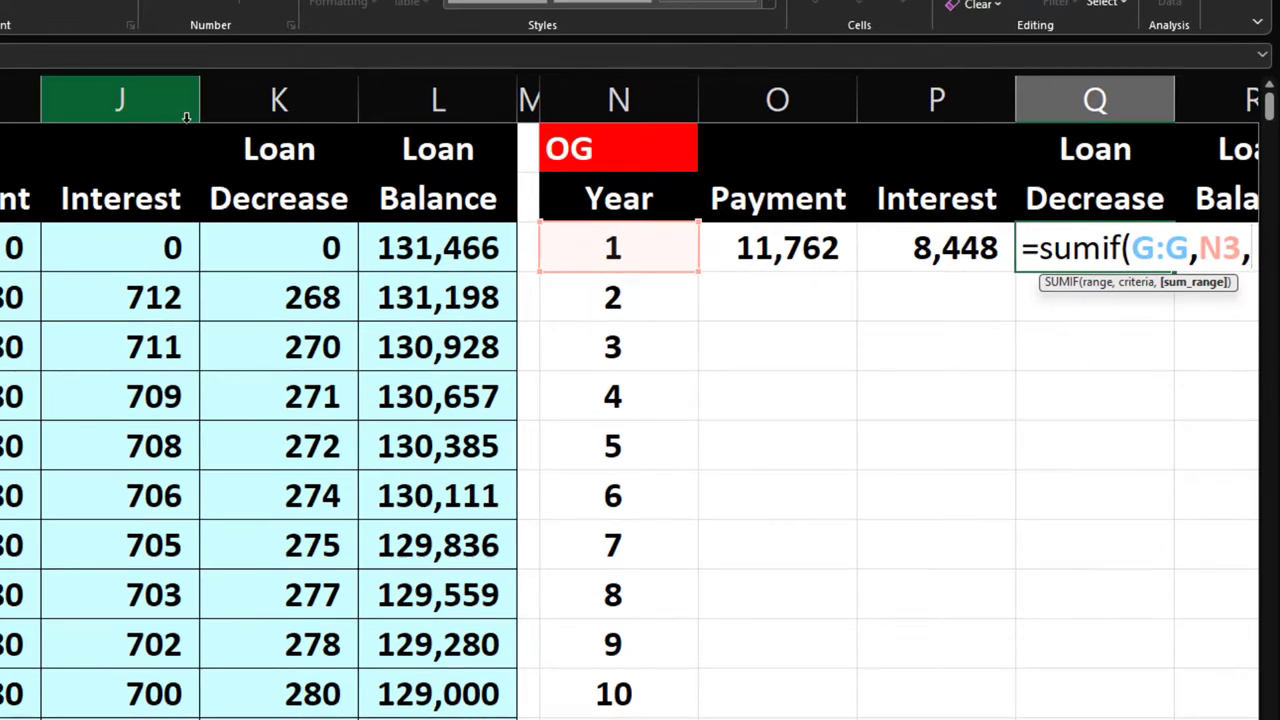
pyautogui.click(280, 103)
pyautogui.press('Return')
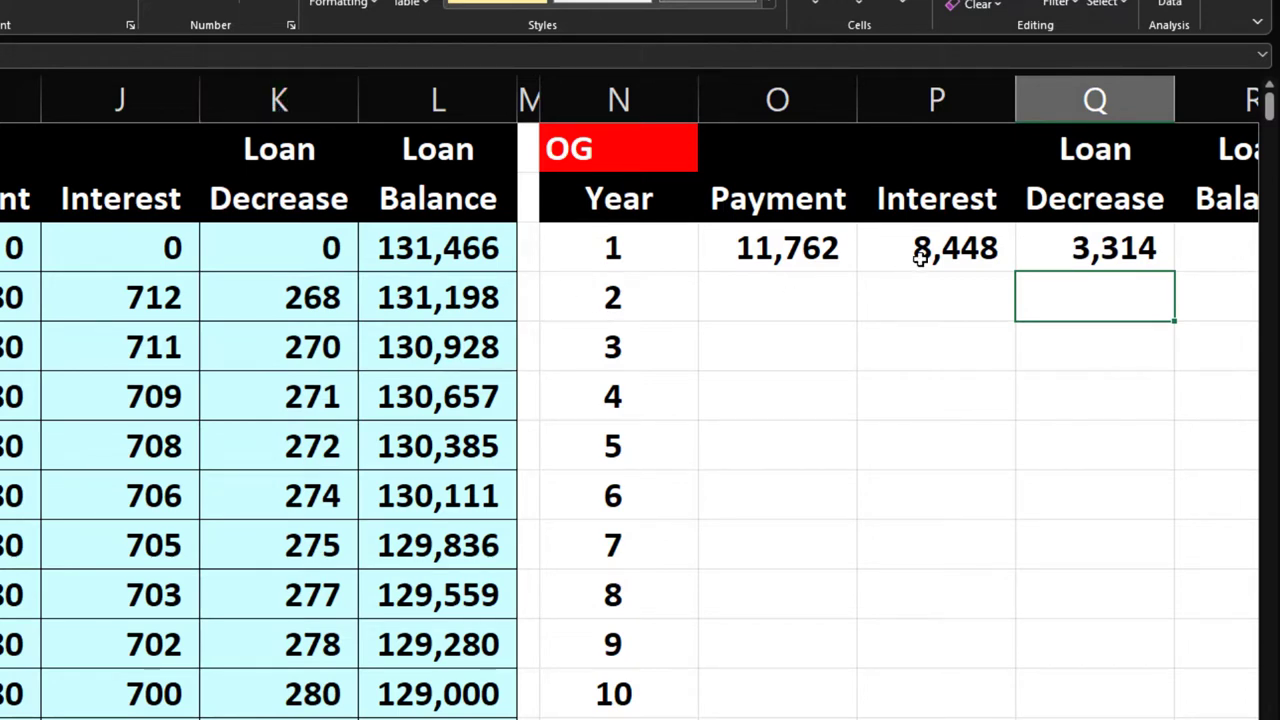
# Clear the year 1 interest and loan decrease formulas from P3:Q3
pyautogui.moveTo(910, 250); pyautogui.dragTo(1018, 249)
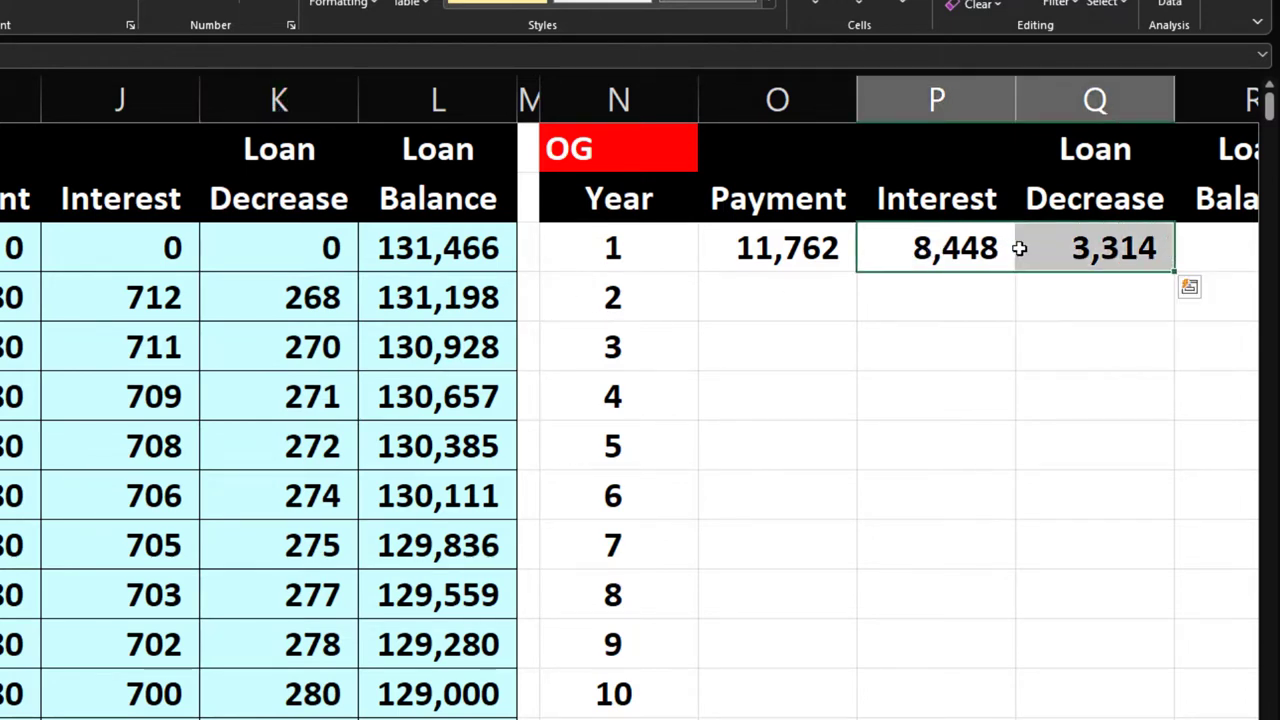
pyautogui.press('Delete')
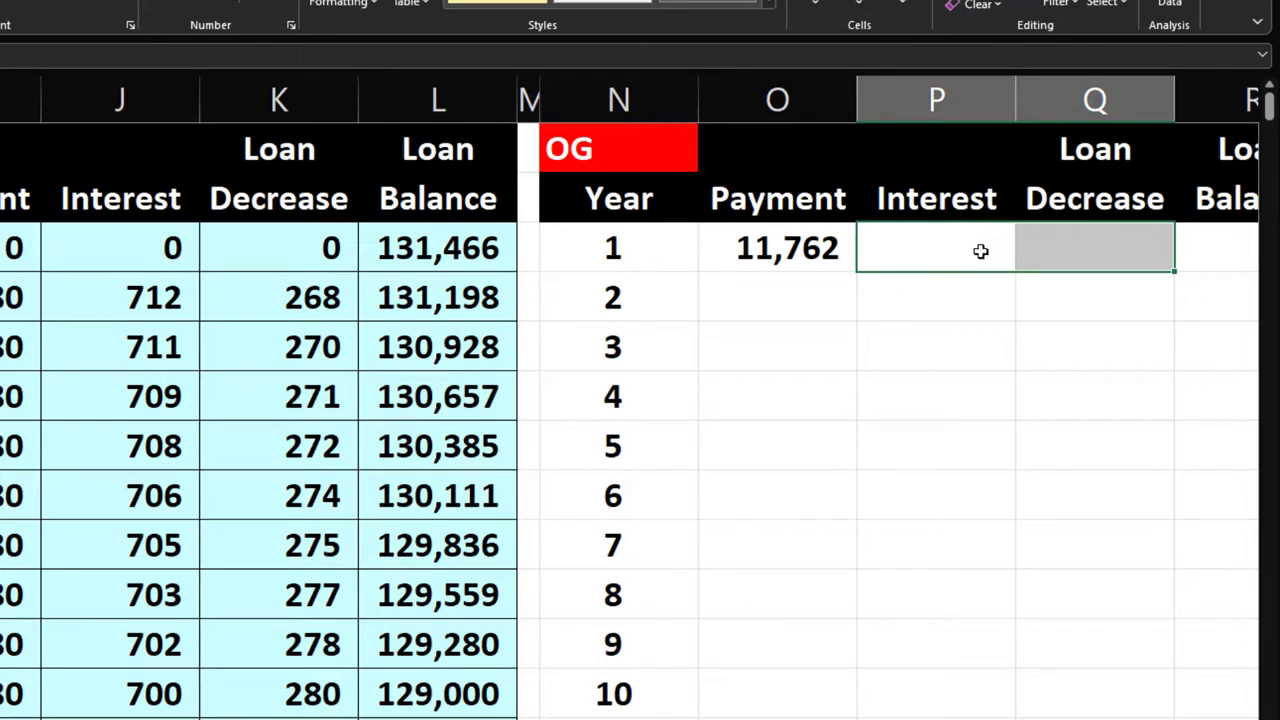
# Lock the column references in the O3 payment formula so it reads =SUMIF($G:$G,$N3,I:I)
pyautogui.click(836, 245)
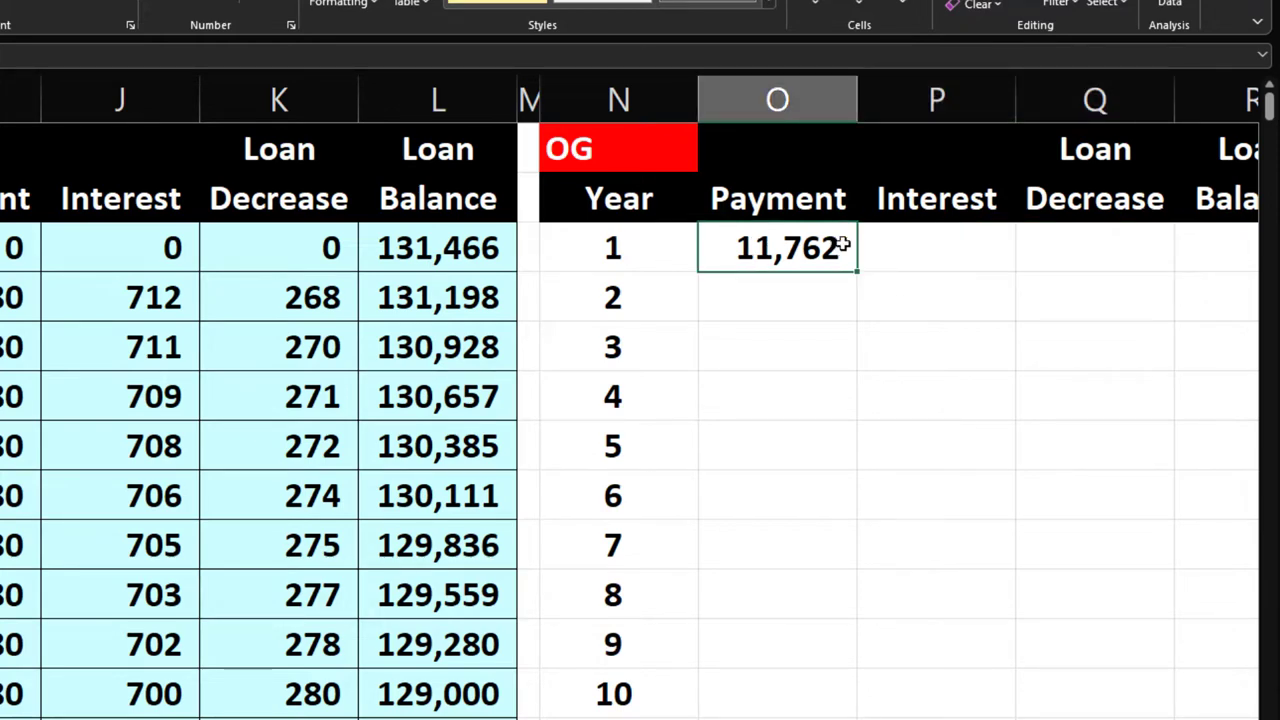
pyautogui.doubleClick(823, 248)
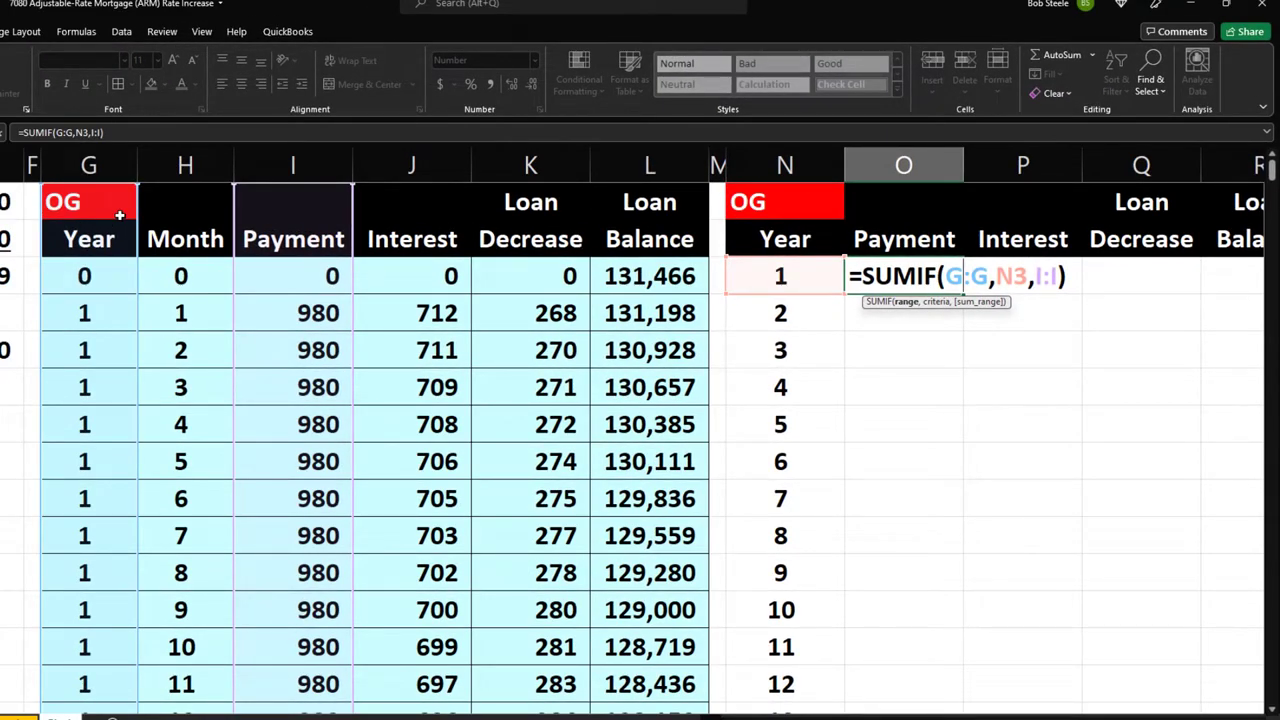
pyautogui.press('F4')
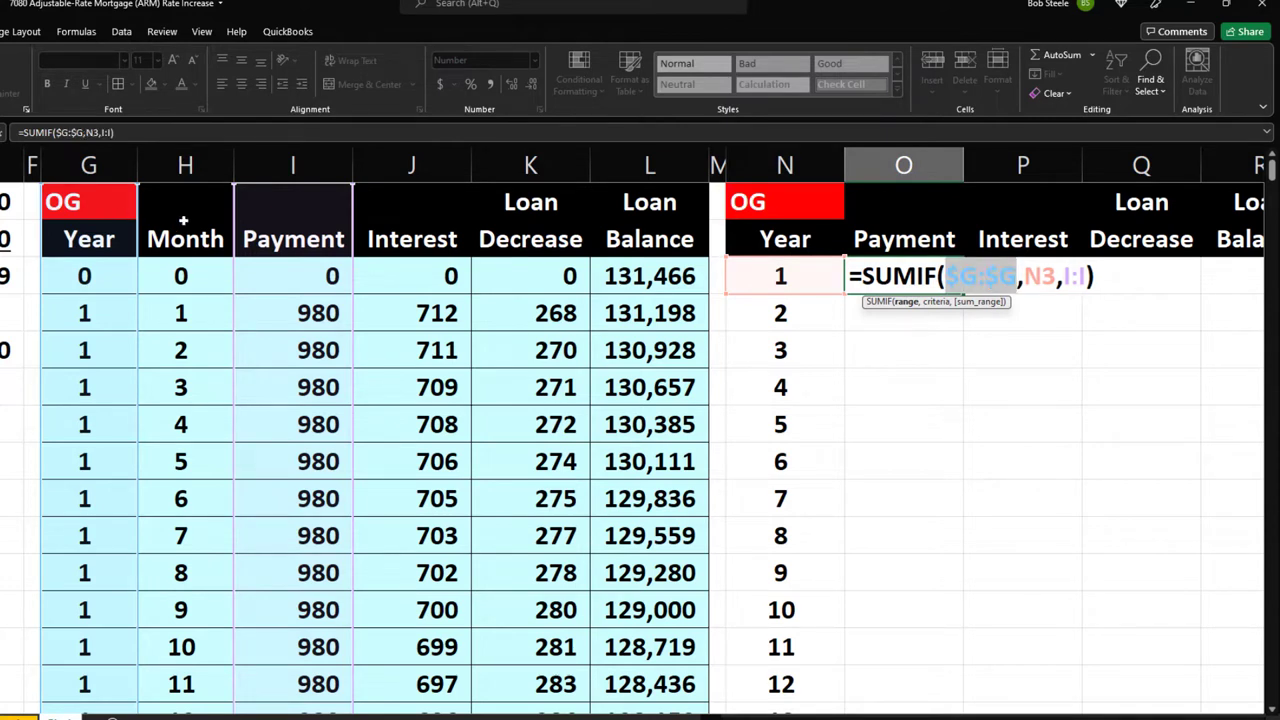
pyautogui.click(1046, 276)
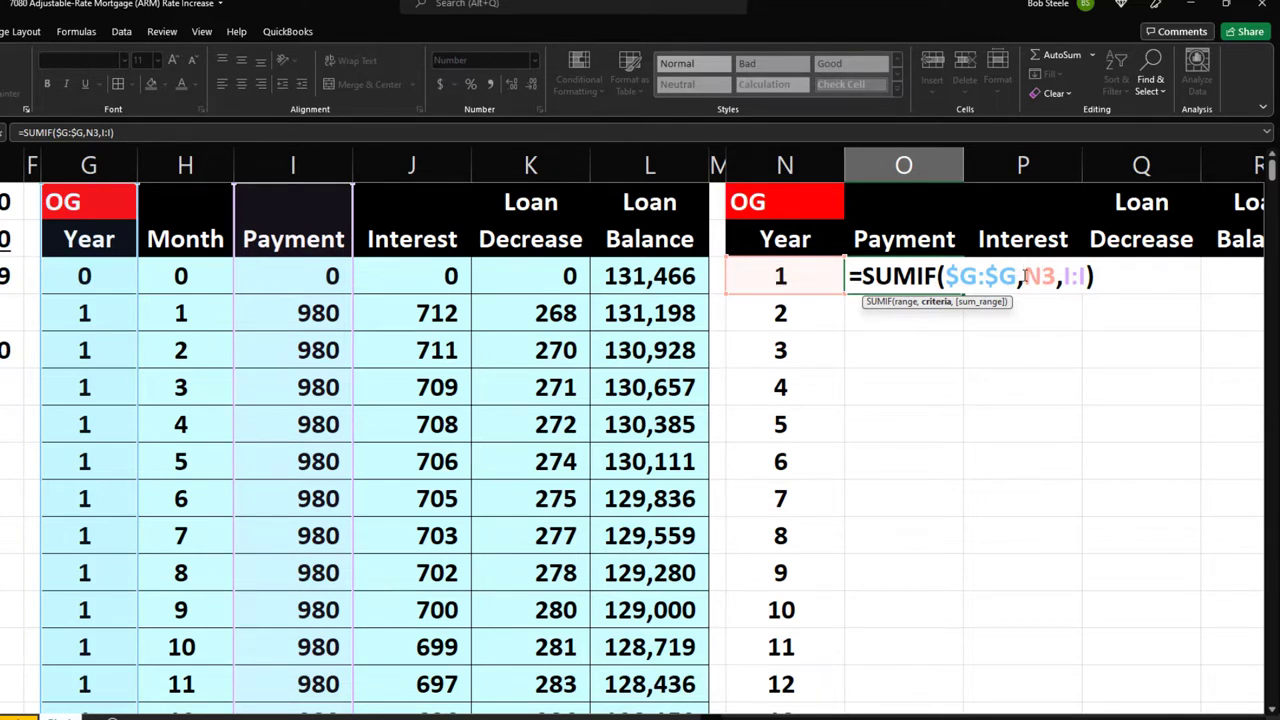
pyautogui.write('$')
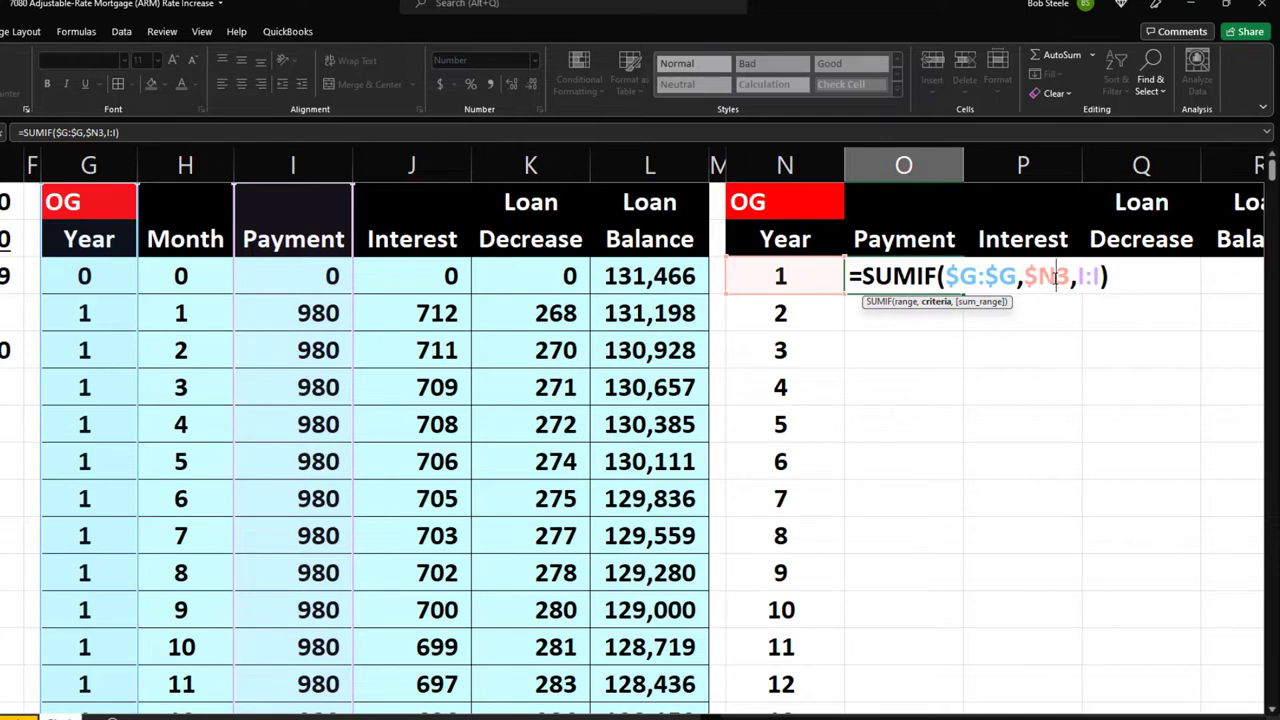
pyautogui.press('Right')
pyautogui.press('Right')
pyautogui.press('Return')
# Copy the O3 formula across to P3:Q3 and fill all three columns down through year 20
pyautogui.click(936, 276)
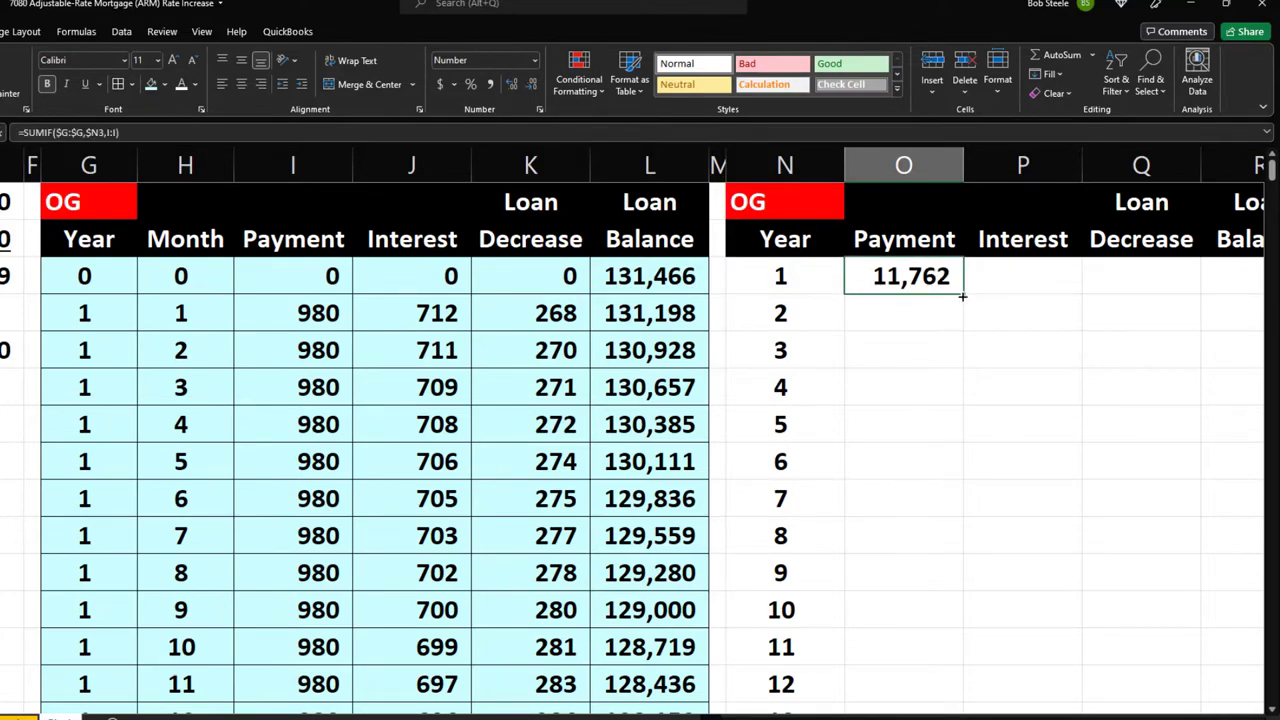
pyautogui.moveTo(962, 296); pyautogui.dragTo(1146, 297)
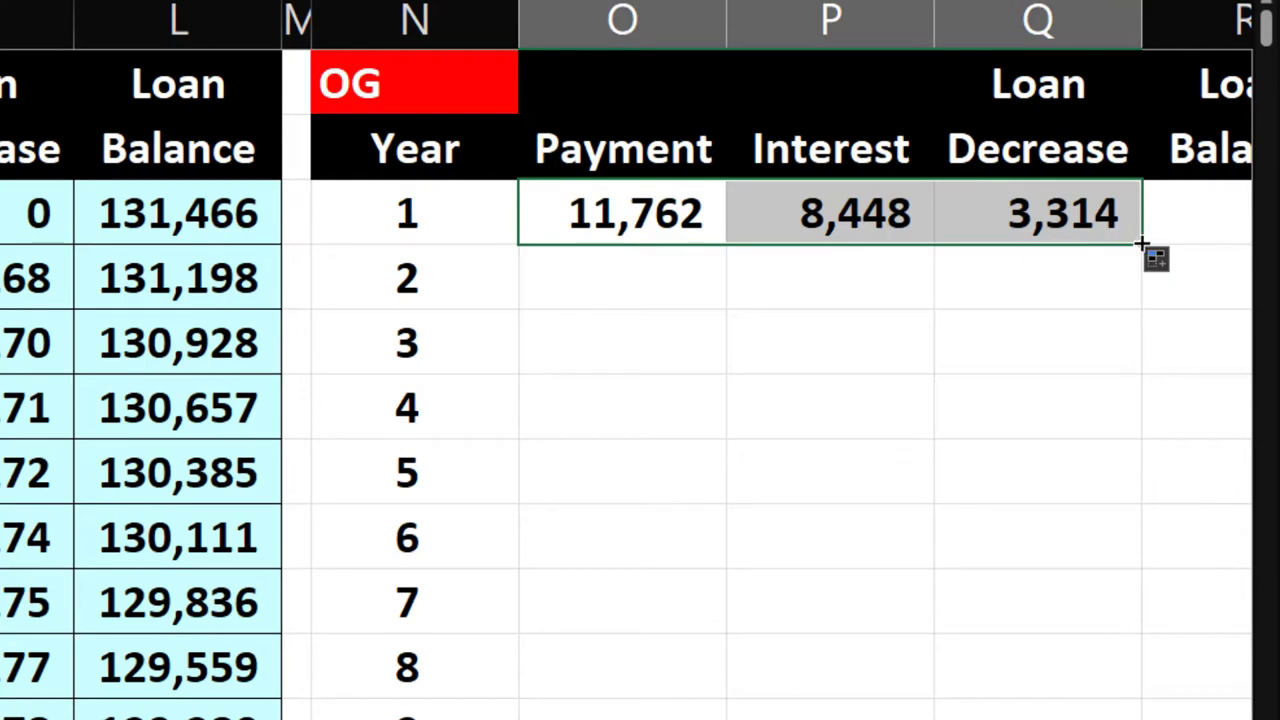
pyautogui.doubleClick(1145, 243)
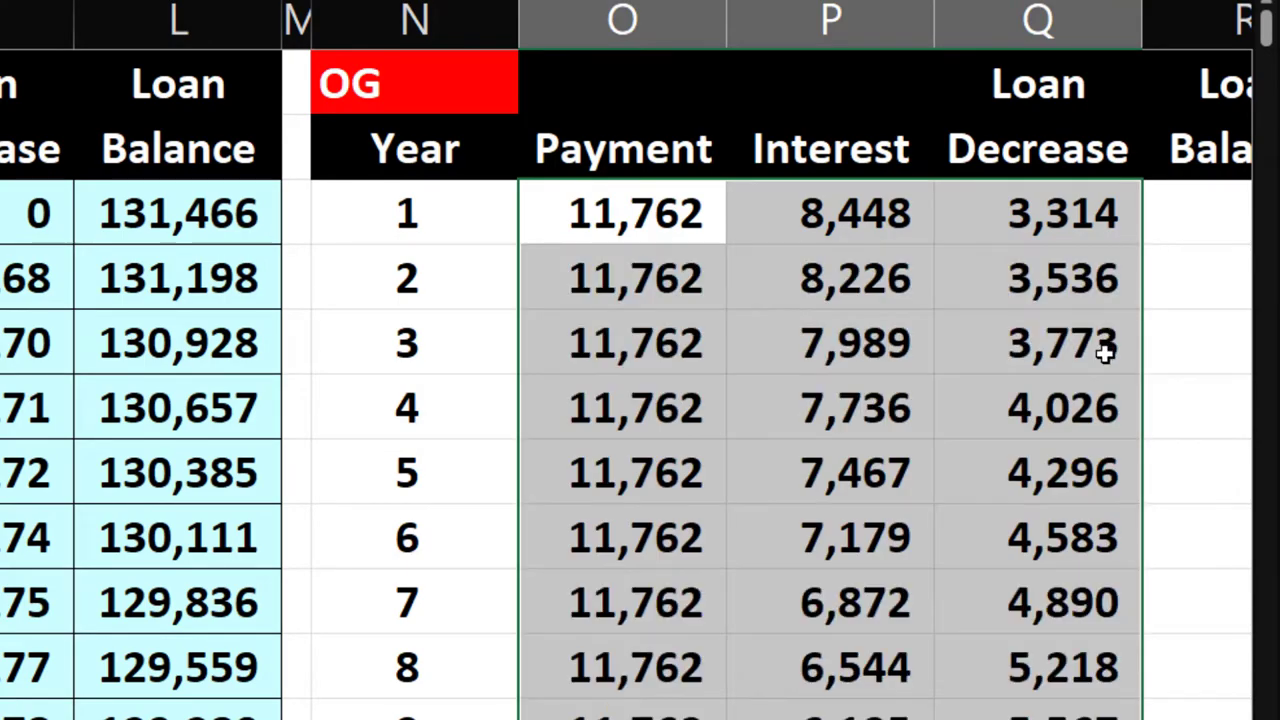
# Check the filled yearly totals down to year 20 and inspect the references in Q22's loan decrease formula
pyautogui.scroll(-3, 1106, 380)
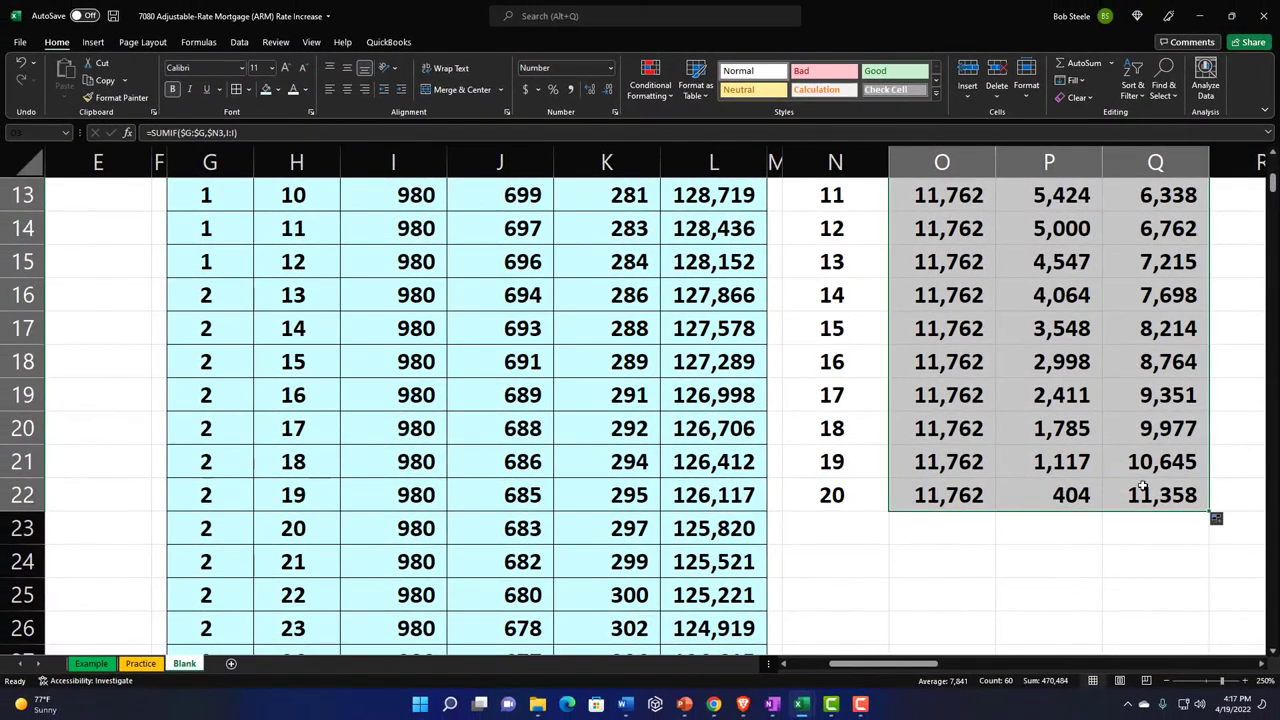
pyautogui.doubleClick(1145, 488)
pyautogui.scroll(-1, 1145, 486)
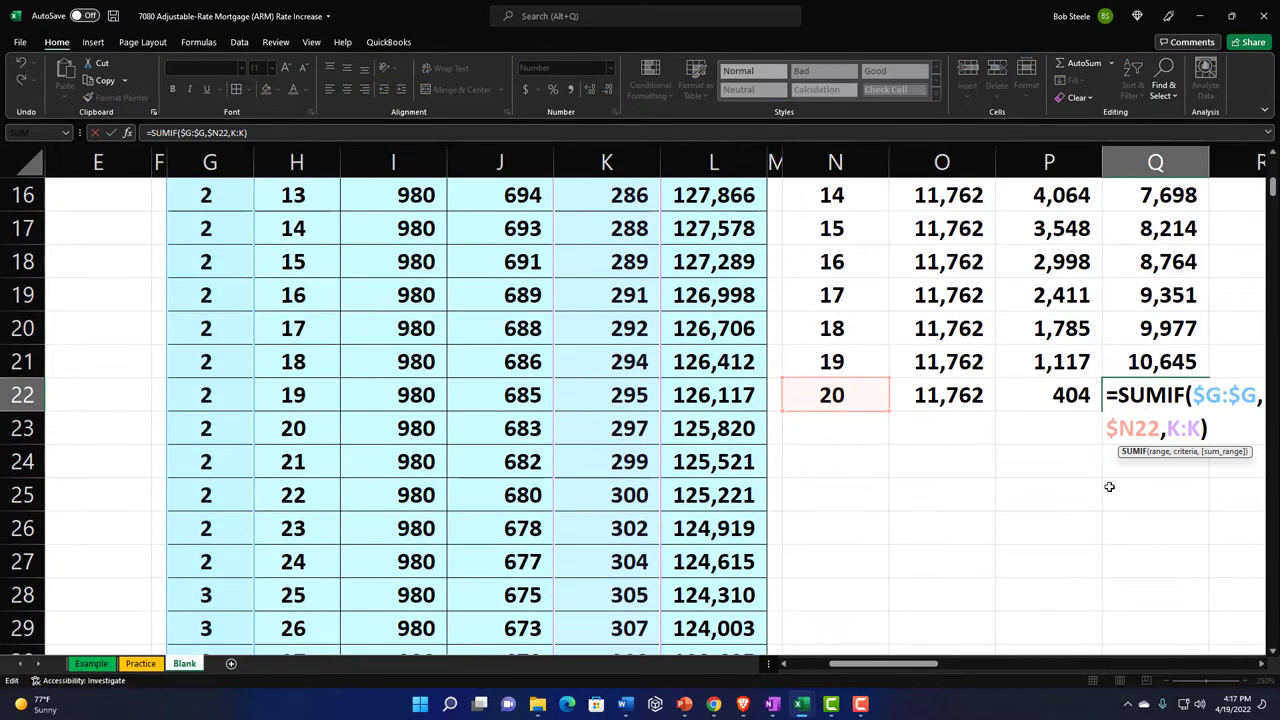
pyautogui.scroll(5, 1109, 487)
pyautogui.press('Return')
pyautogui.press('Up')
pyautogui.press('Up')
pyautogui.press('Up')
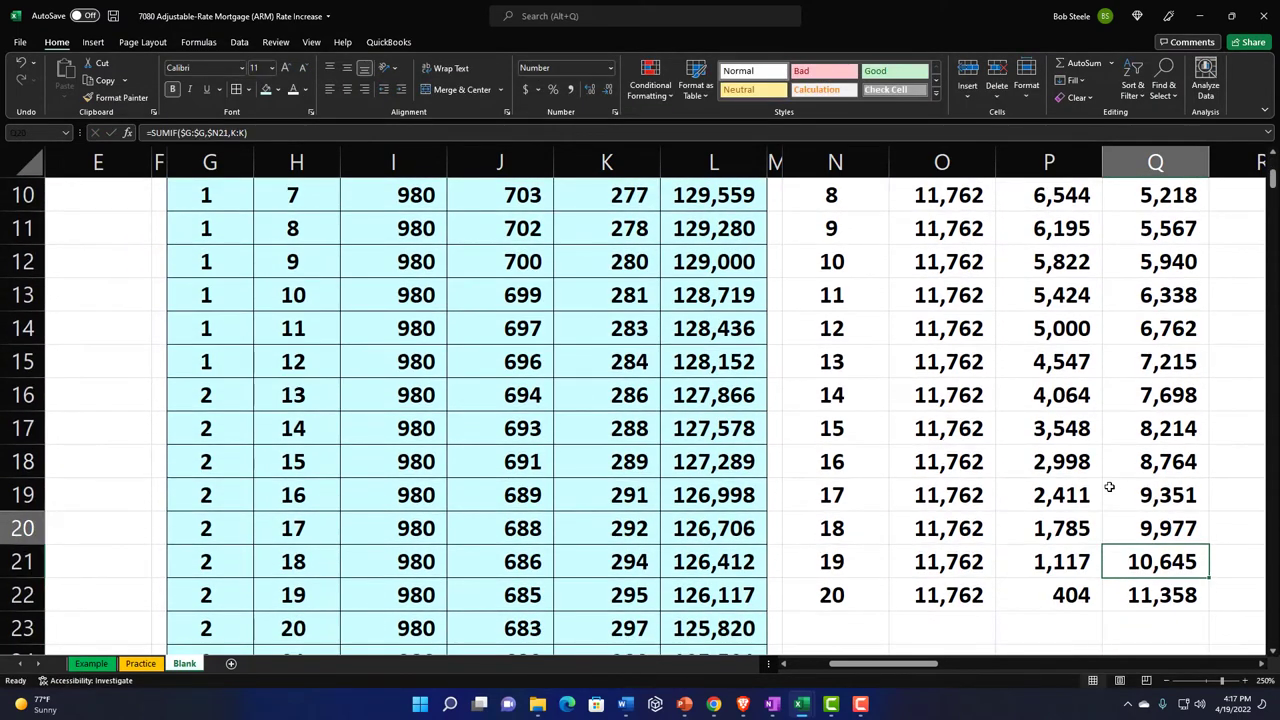
pyautogui.scroll(3, 1109, 487)
# Begin a MINIFS formula in R3 for the year 1 loan balance, with L:L as the minimum range
pyautogui.click(1097, 282)
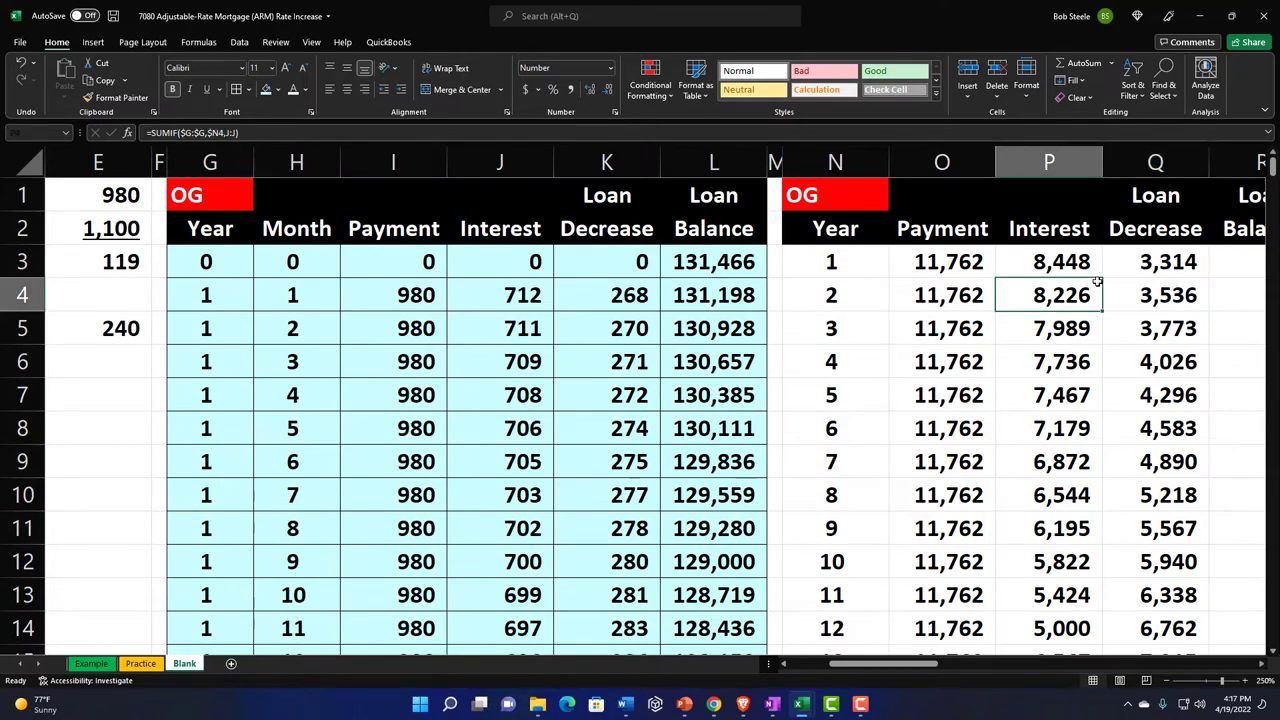
pyautogui.press('Right')
pyautogui.press('Right')
pyautogui.press('Up')
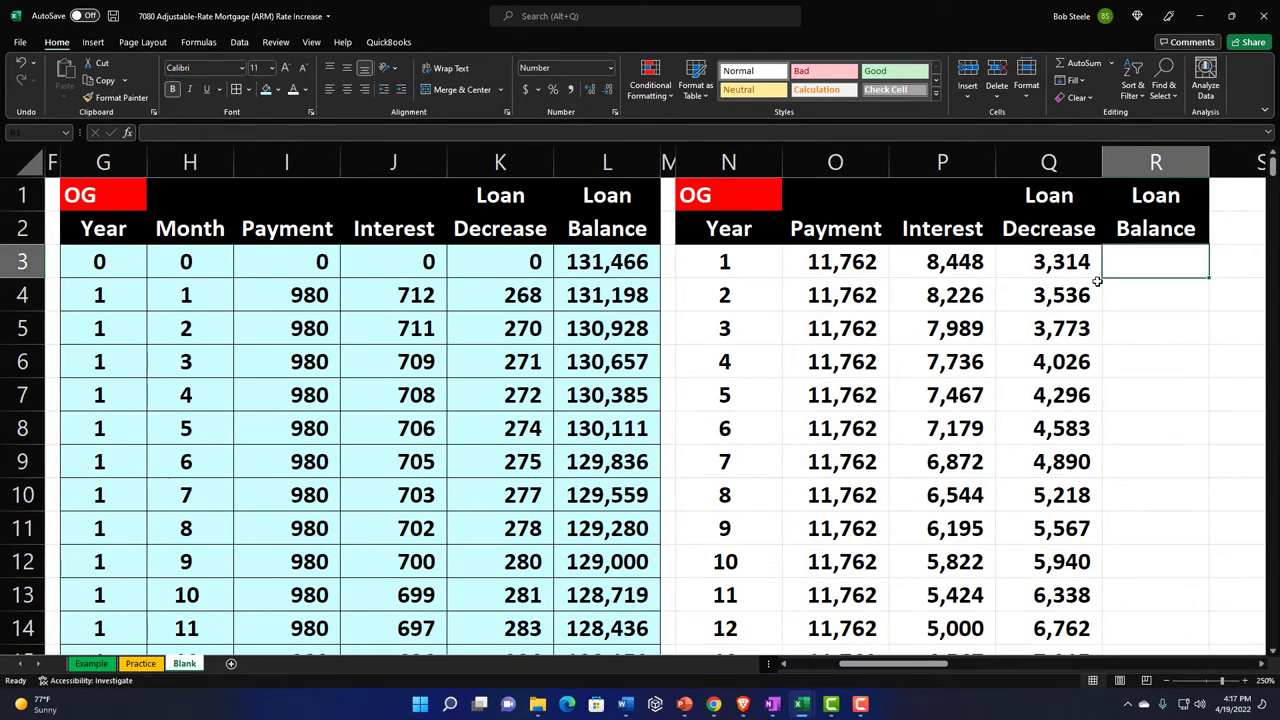
pyautogui.write('=')
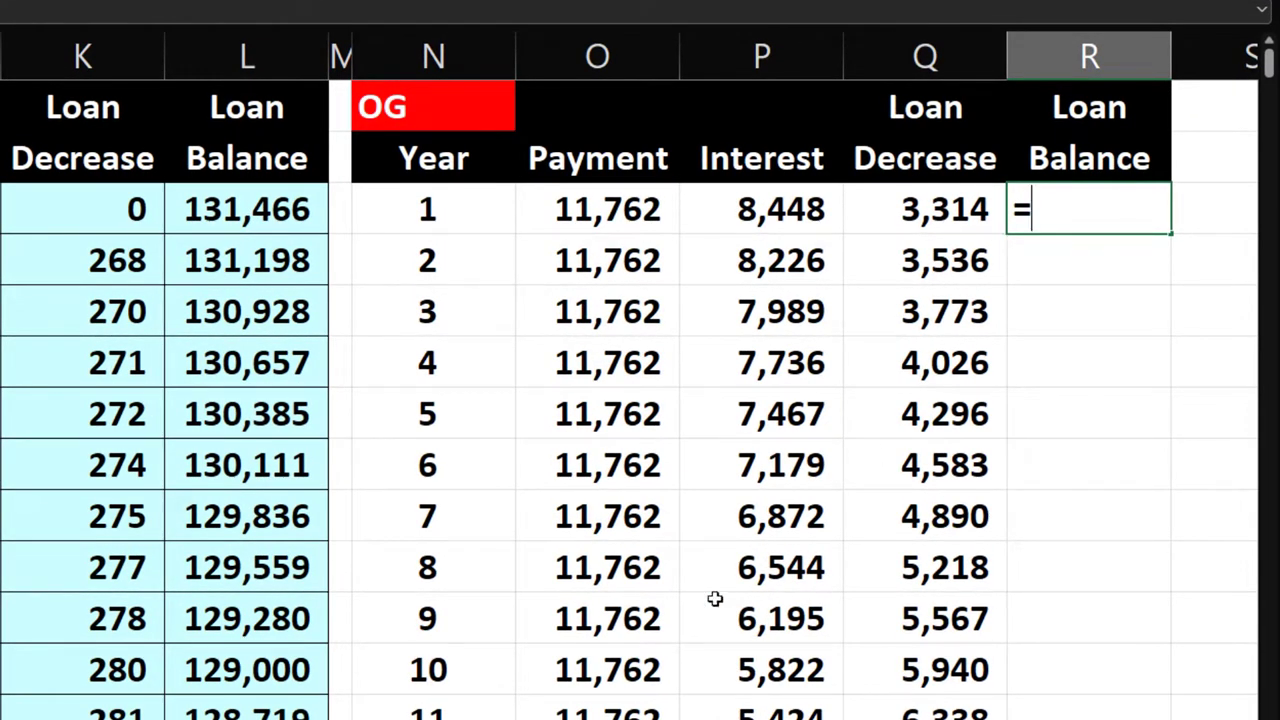
pyautogui.write('minif')
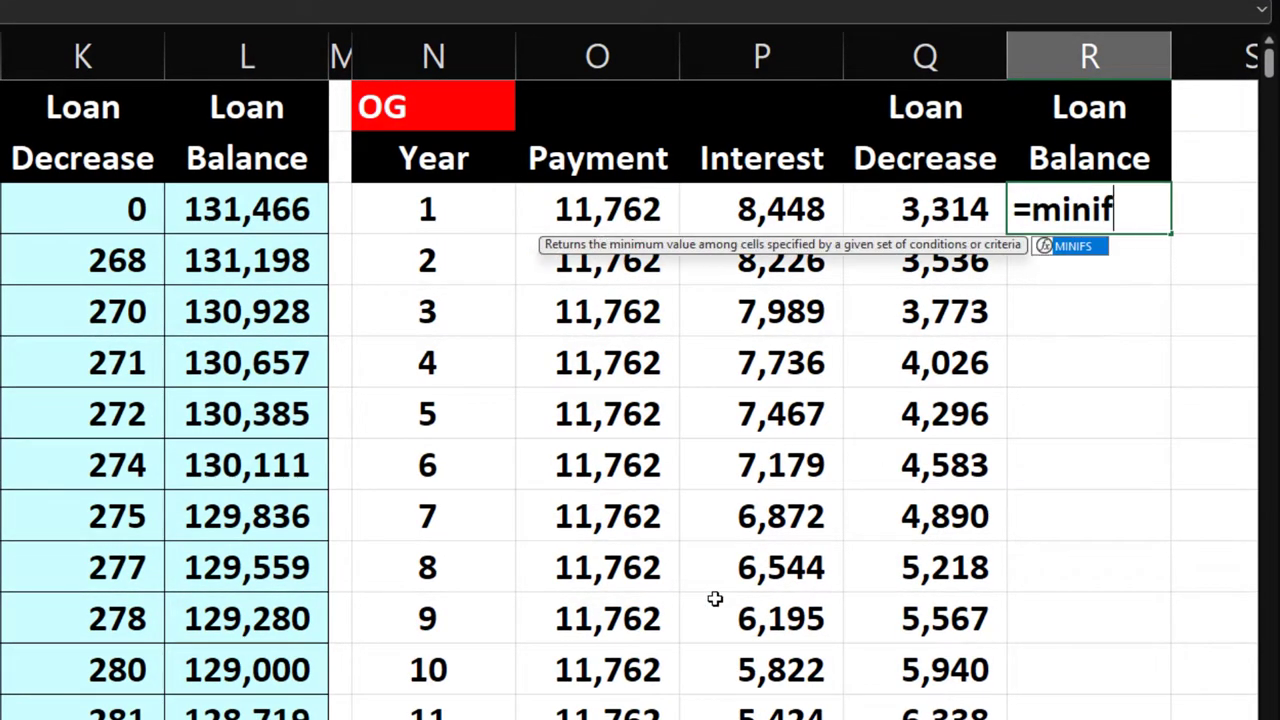
pyautogui.write('s(G:G')
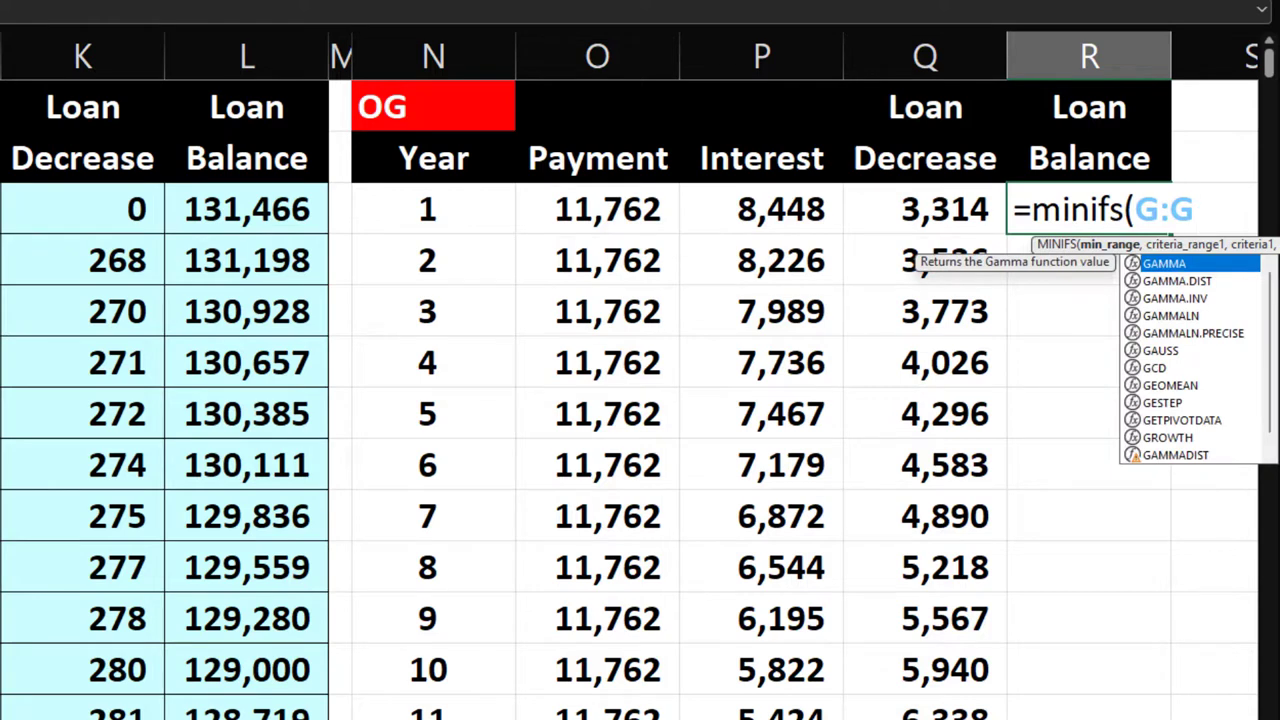
pyautogui.write(',')
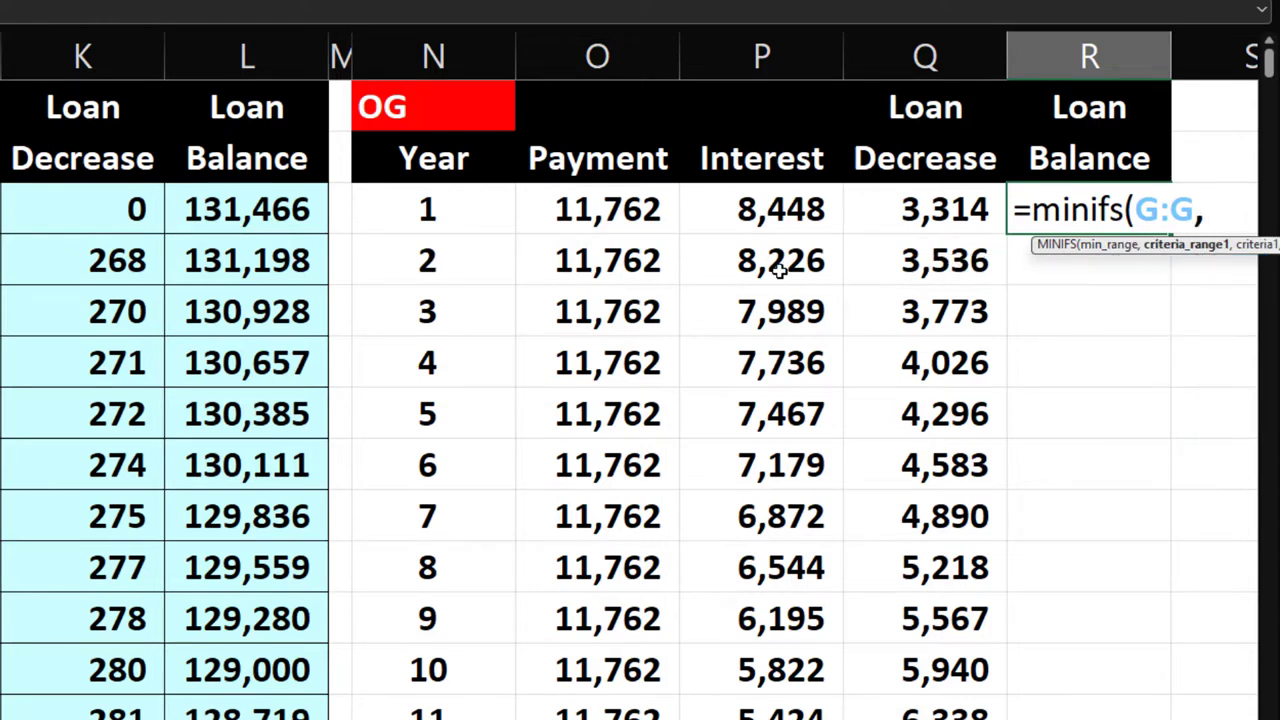
pyautogui.press('BackSpace')
pyautogui.press('BackSpace')
pyautogui.press('BackSpace')
pyautogui.press('BackSpace')
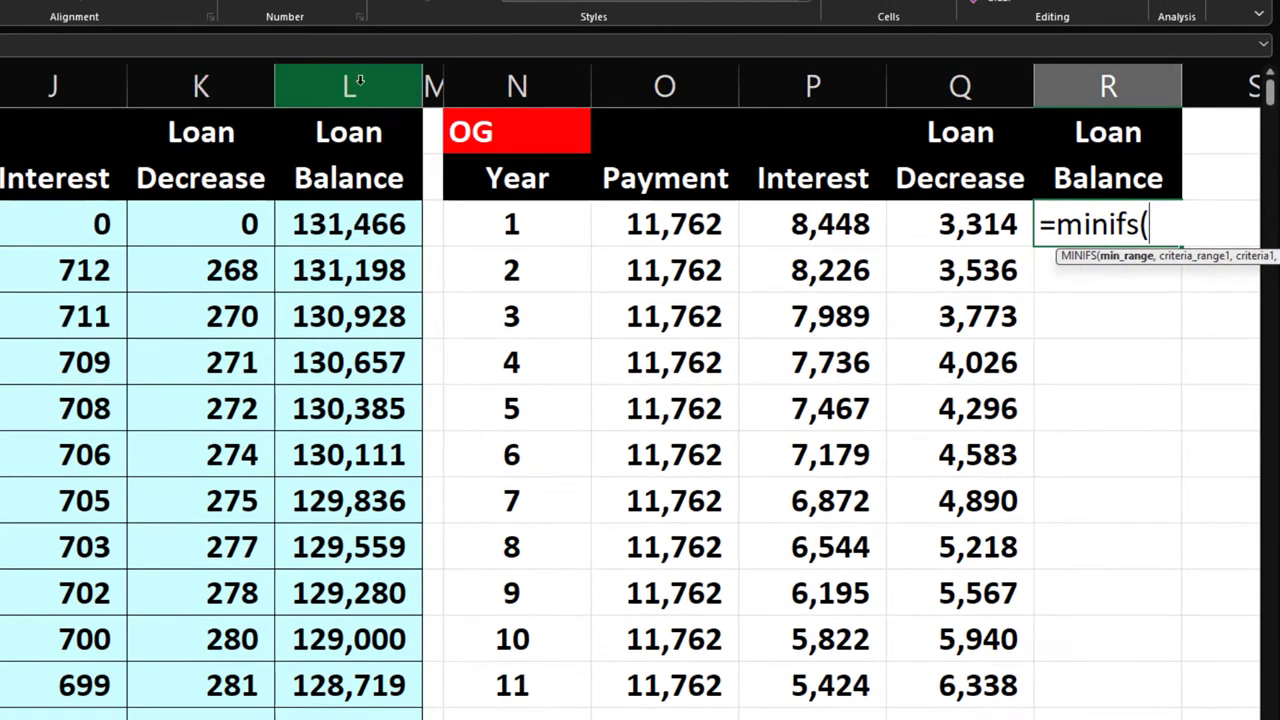
pyautogui.click(360, 82)
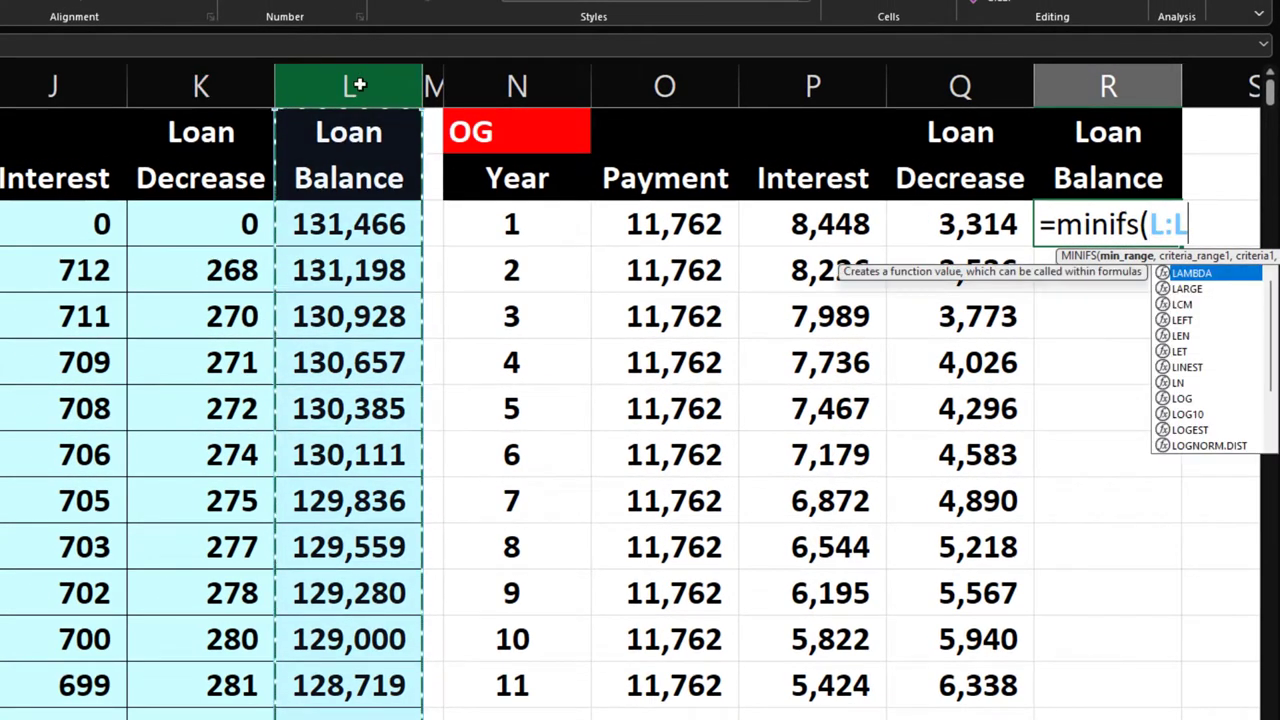
pyautogui.write(',')
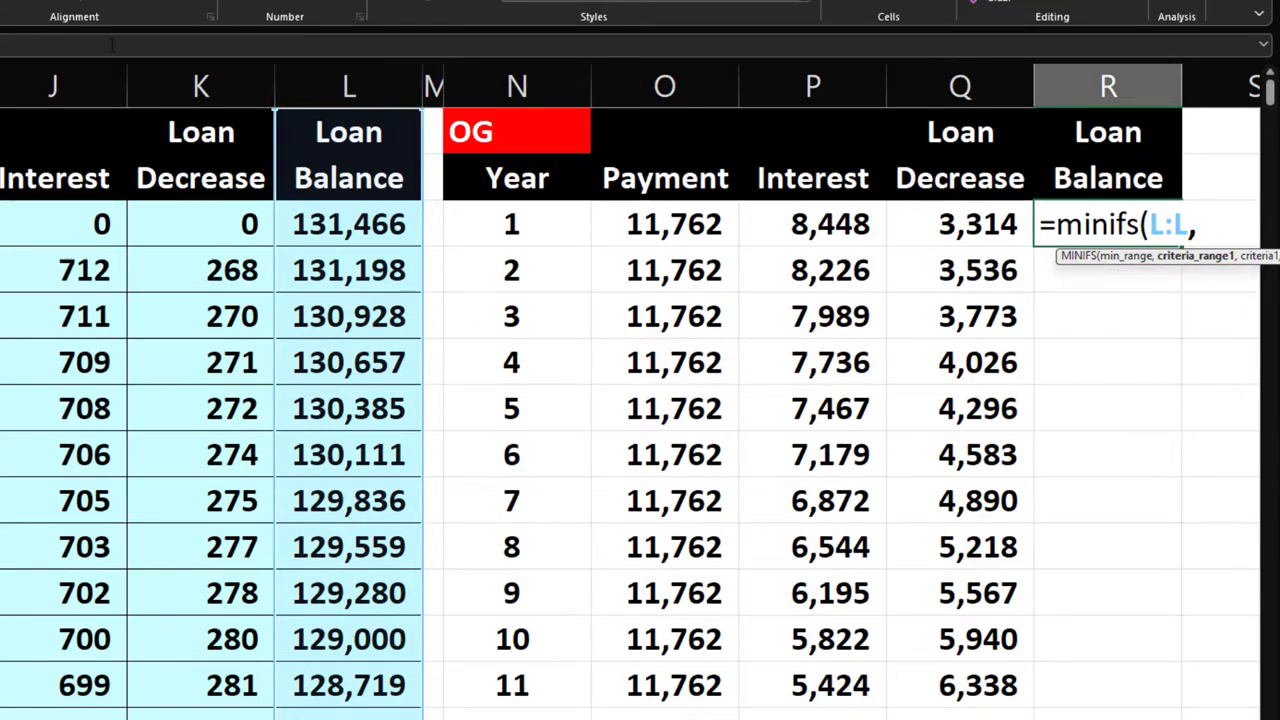
# Complete R3's formula with G:G as the criteria range and N3 as the criterion, giving =MINIFS(L:L,G:G,N3)
pyautogui.write('G:G')
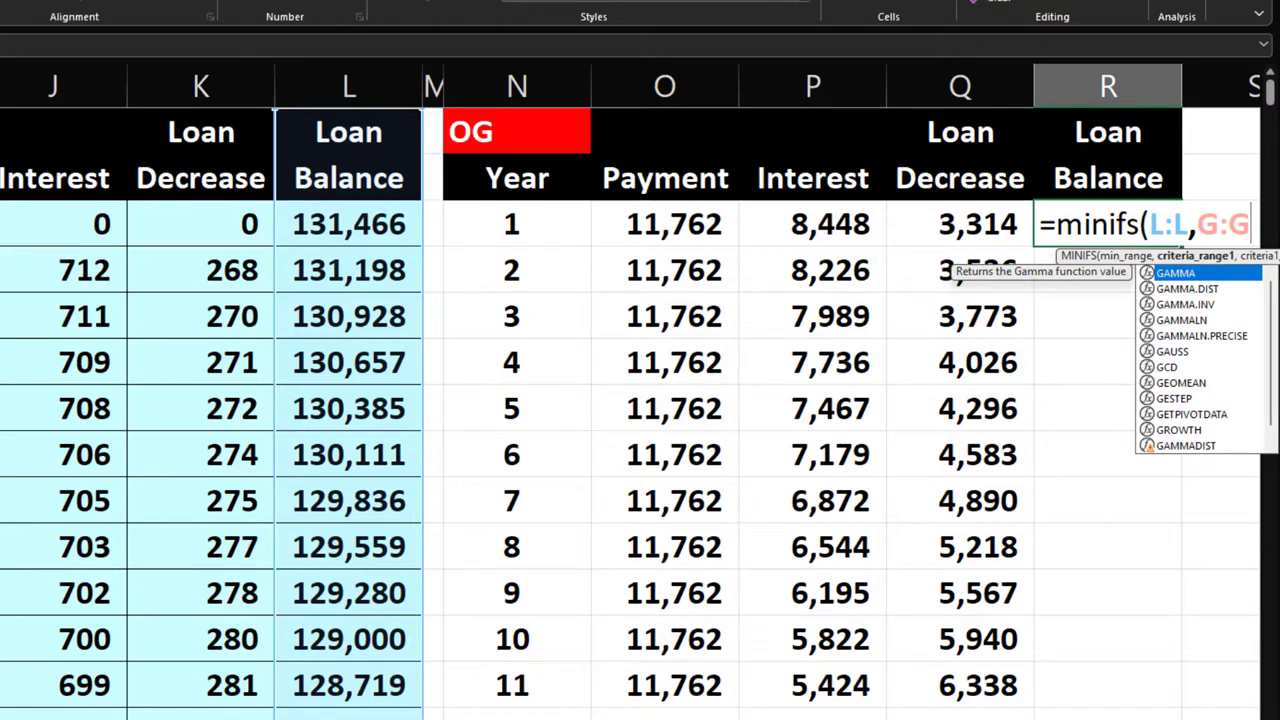
pyautogui.write(',')
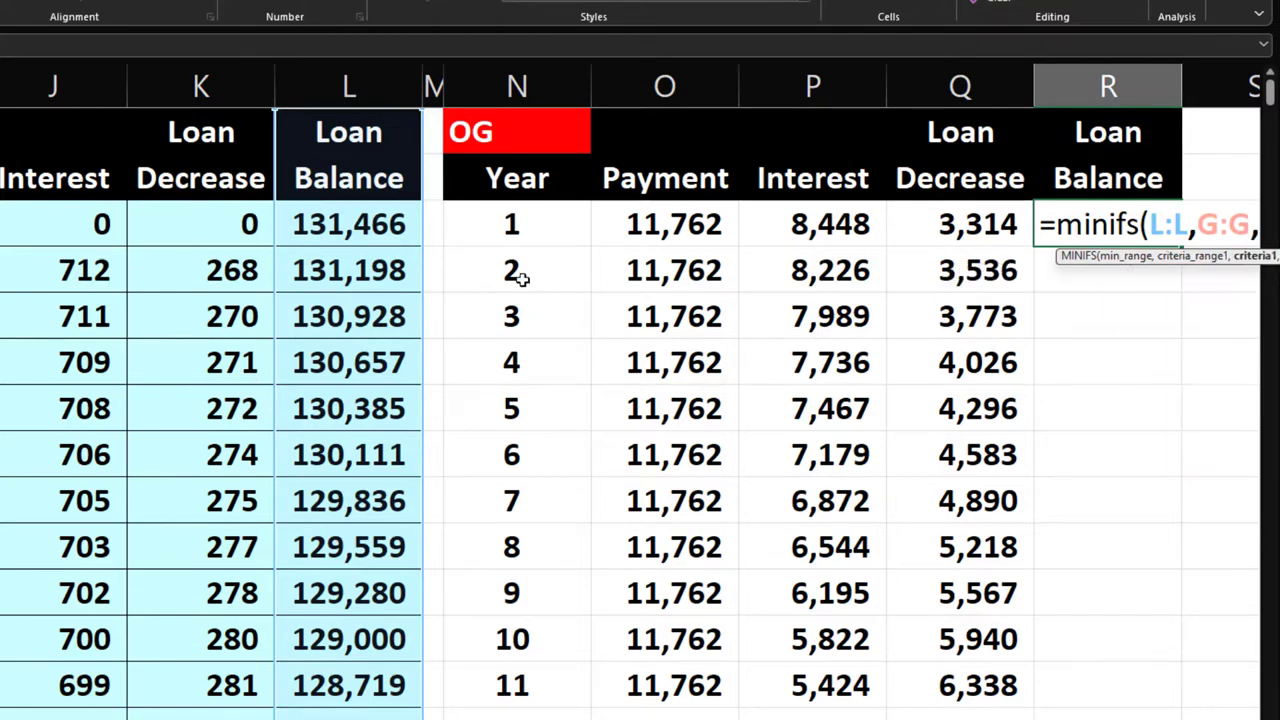
pyautogui.click(1097, 270)
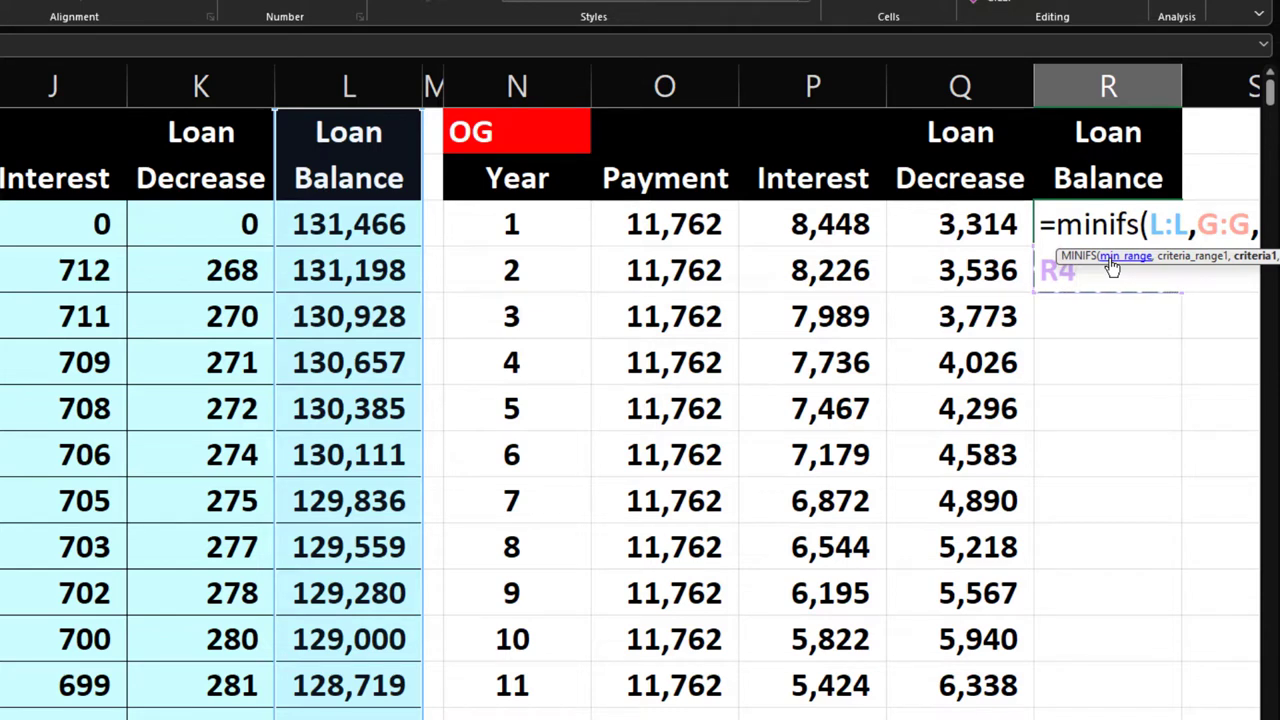
pyautogui.press('BackSpace')
pyautogui.press('BackSpace')
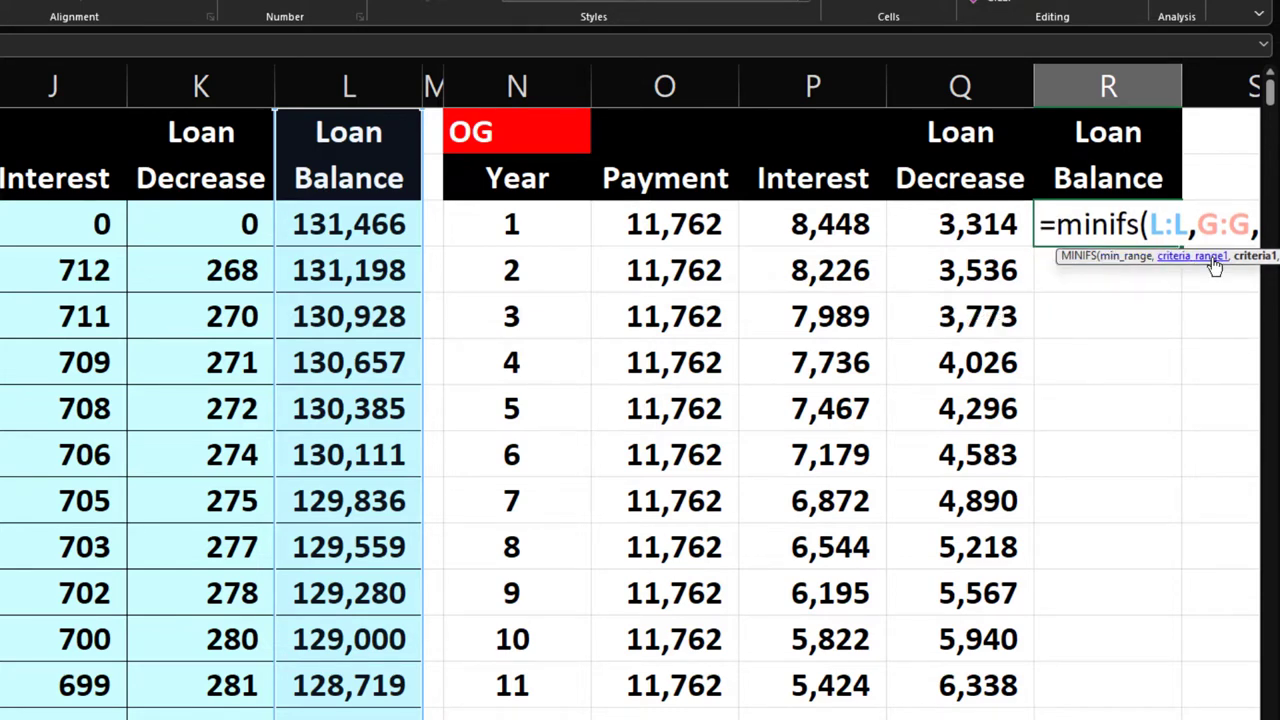
pyautogui.moveTo(1240, 262); pyautogui.dragTo(1119, 294)
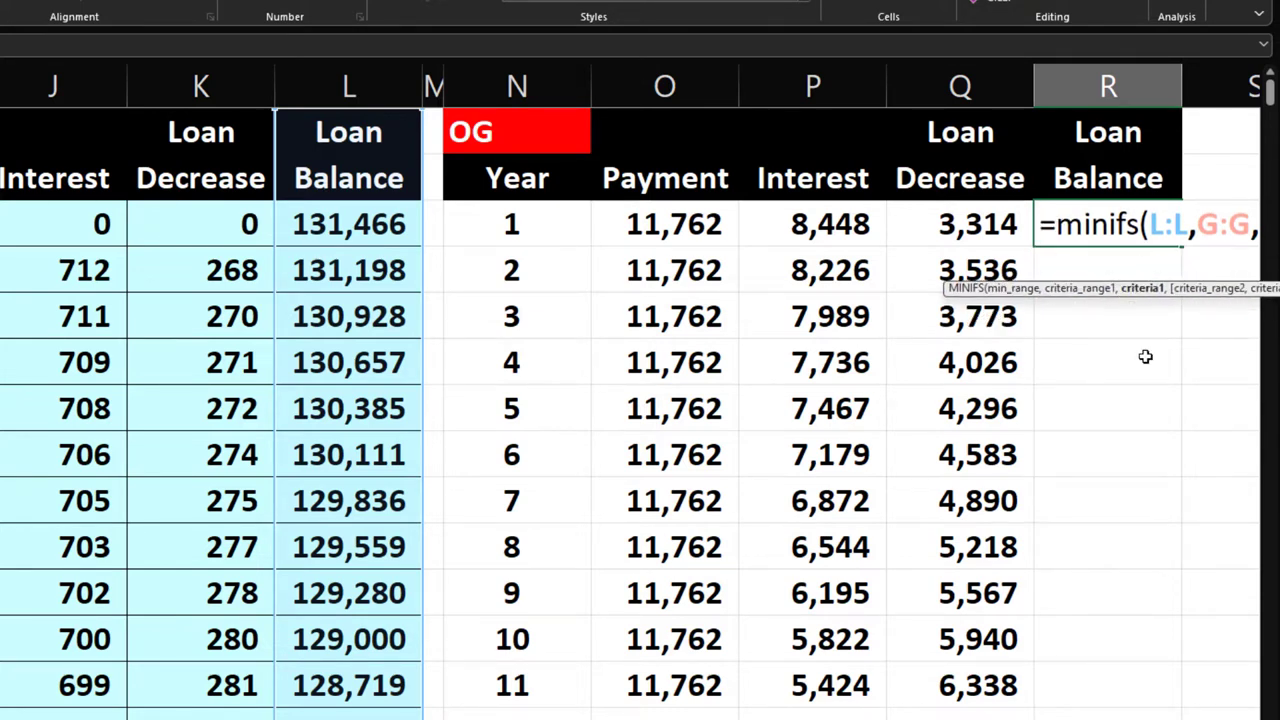
pyautogui.click(535, 230)
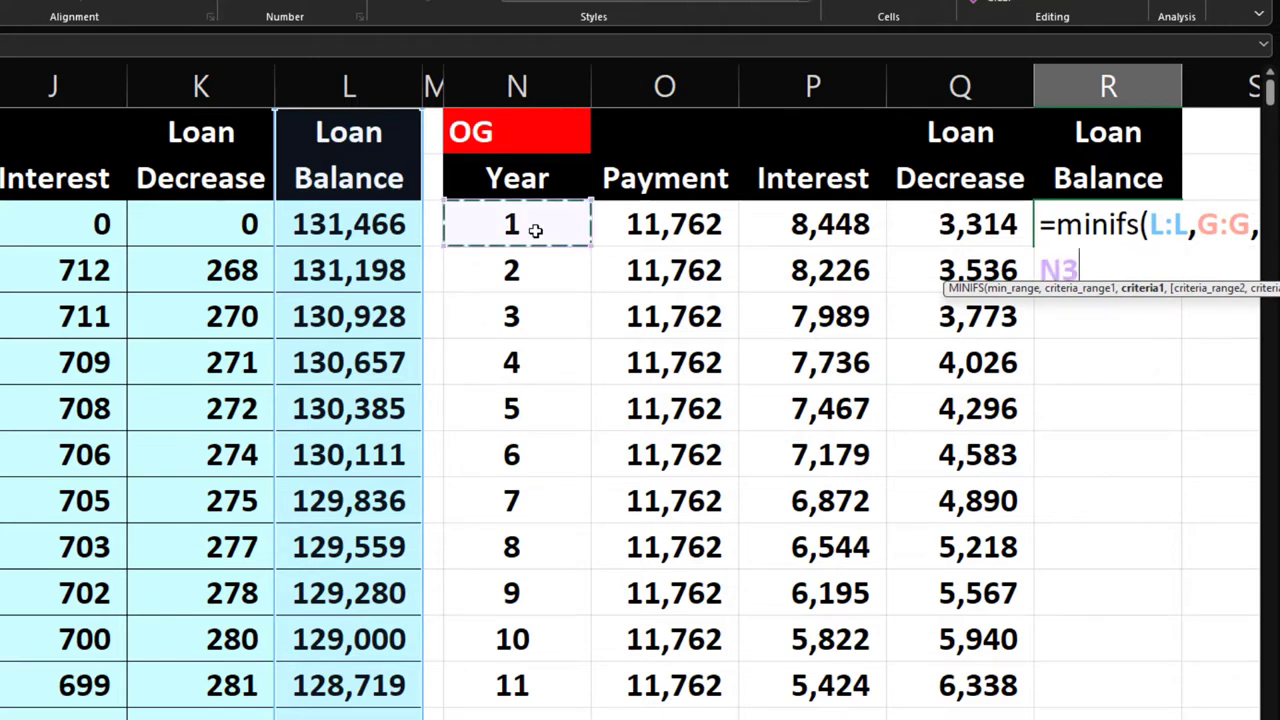
pyautogui.press('Return')
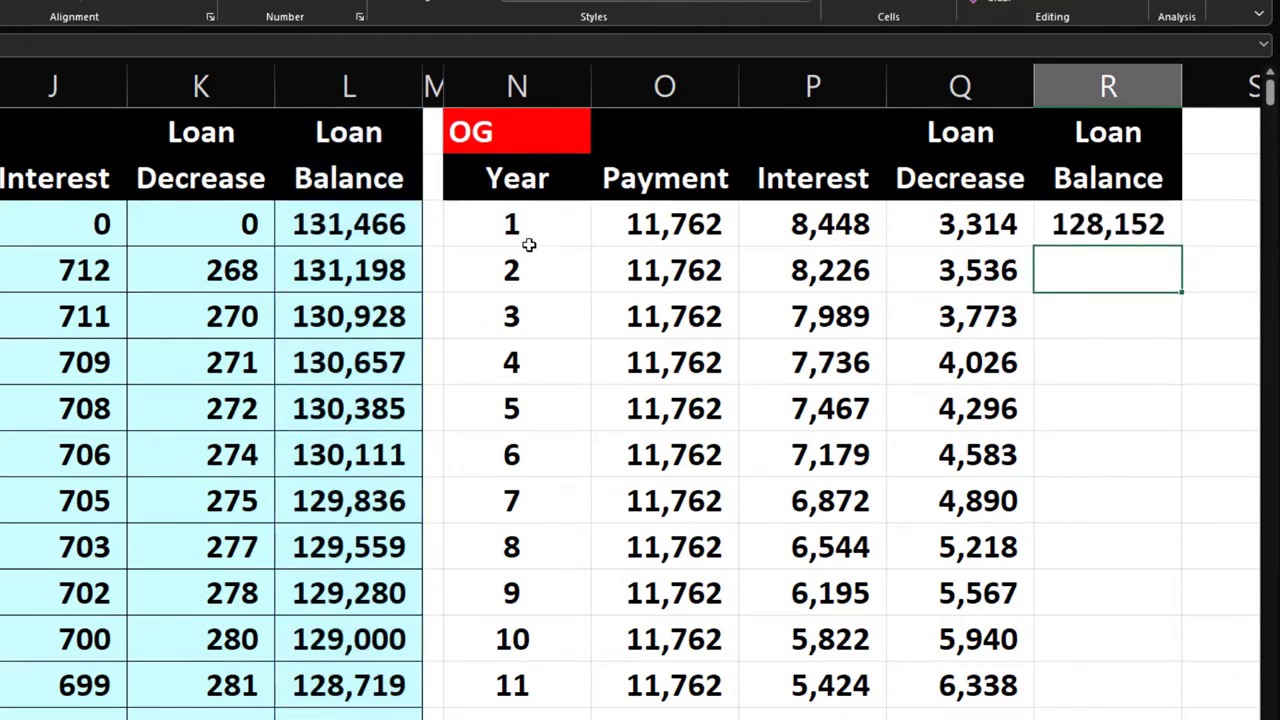
# Compare the year 1 loan balance in R3 with the month 12 balance in L15
pyautogui.scroll(-1, 372, 700)
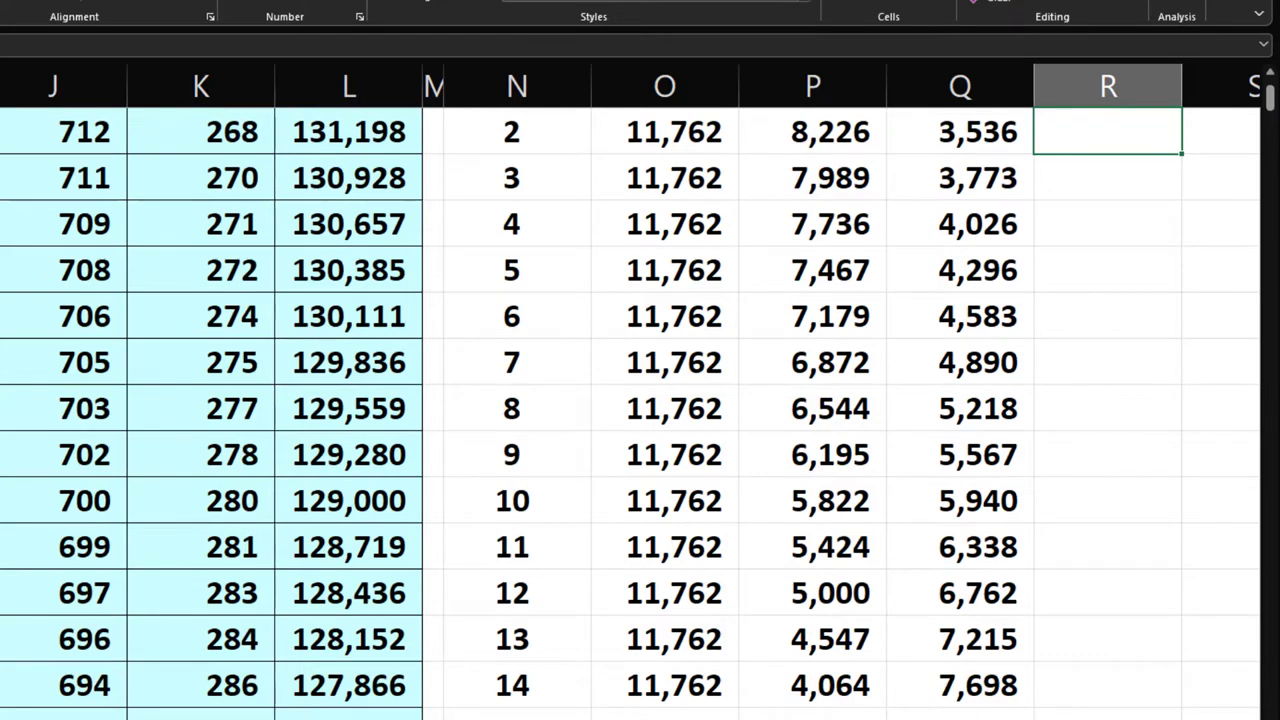
pyautogui.click(352, 647)
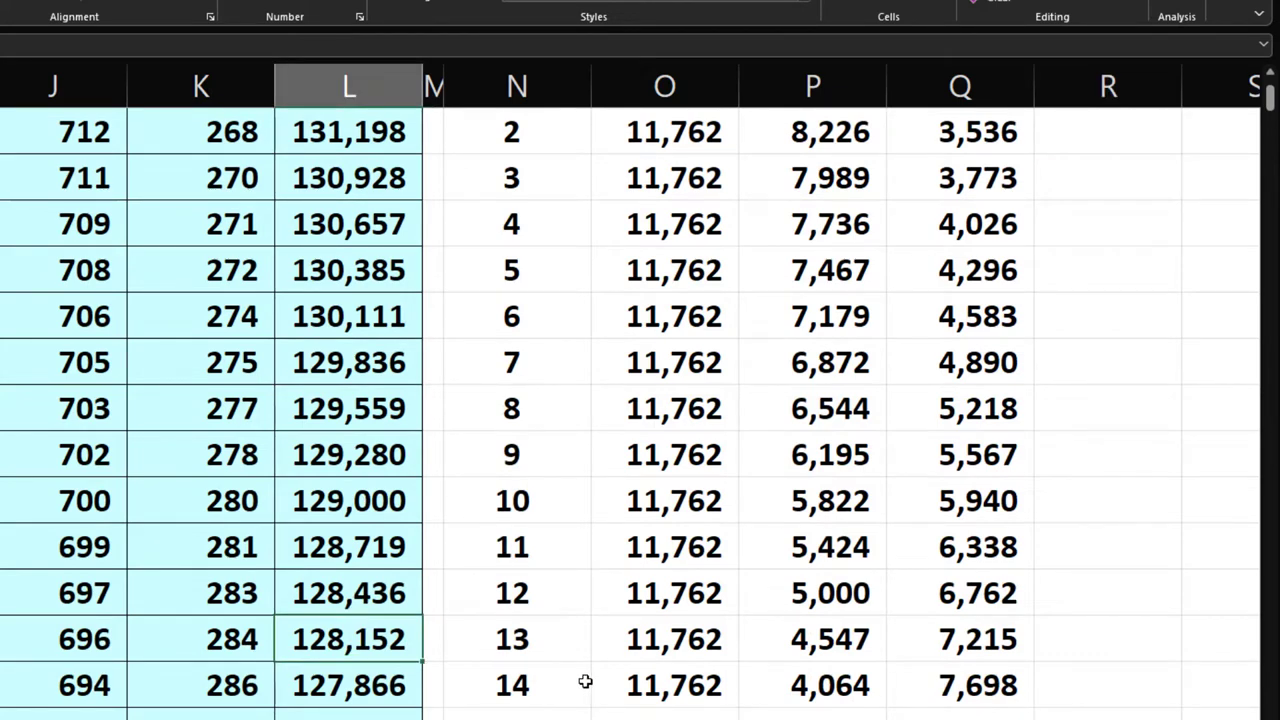
pyautogui.scroll(1, 585, 681)
# Fill the R3 loan balance formula down through year 20 in R22
pyautogui.click(1140, 230)
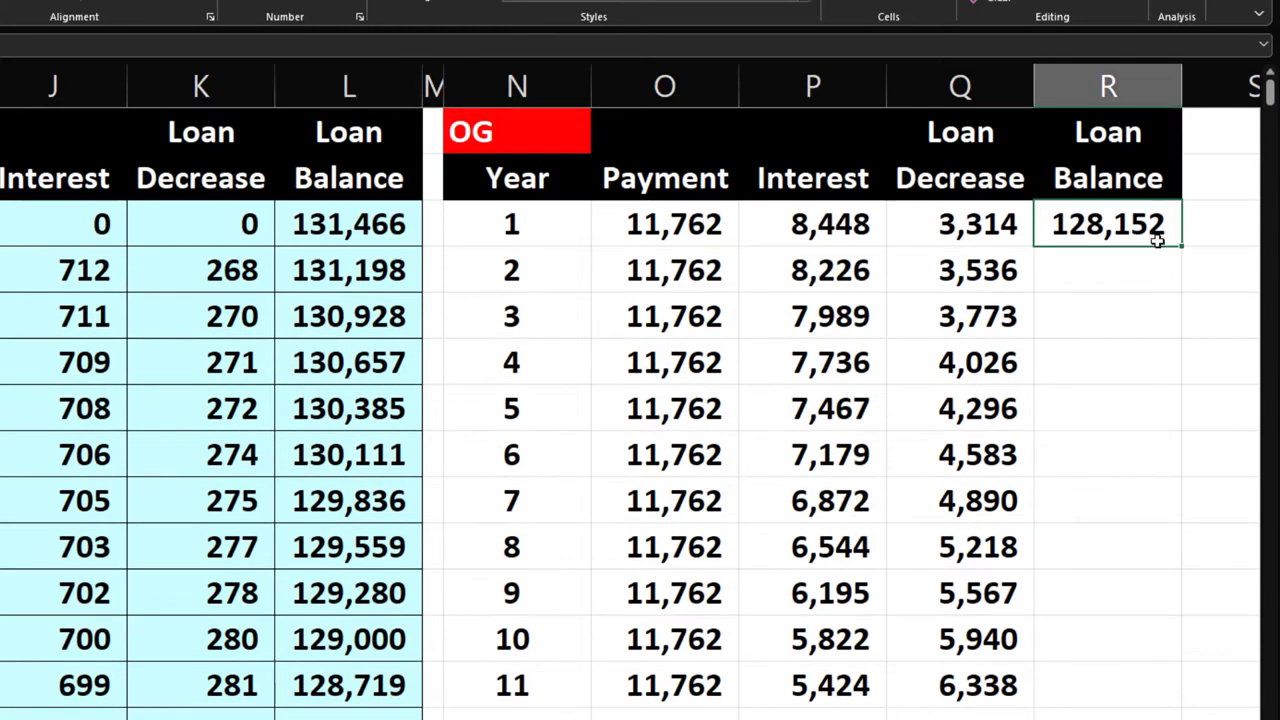
pyautogui.doubleClick(1181, 246)
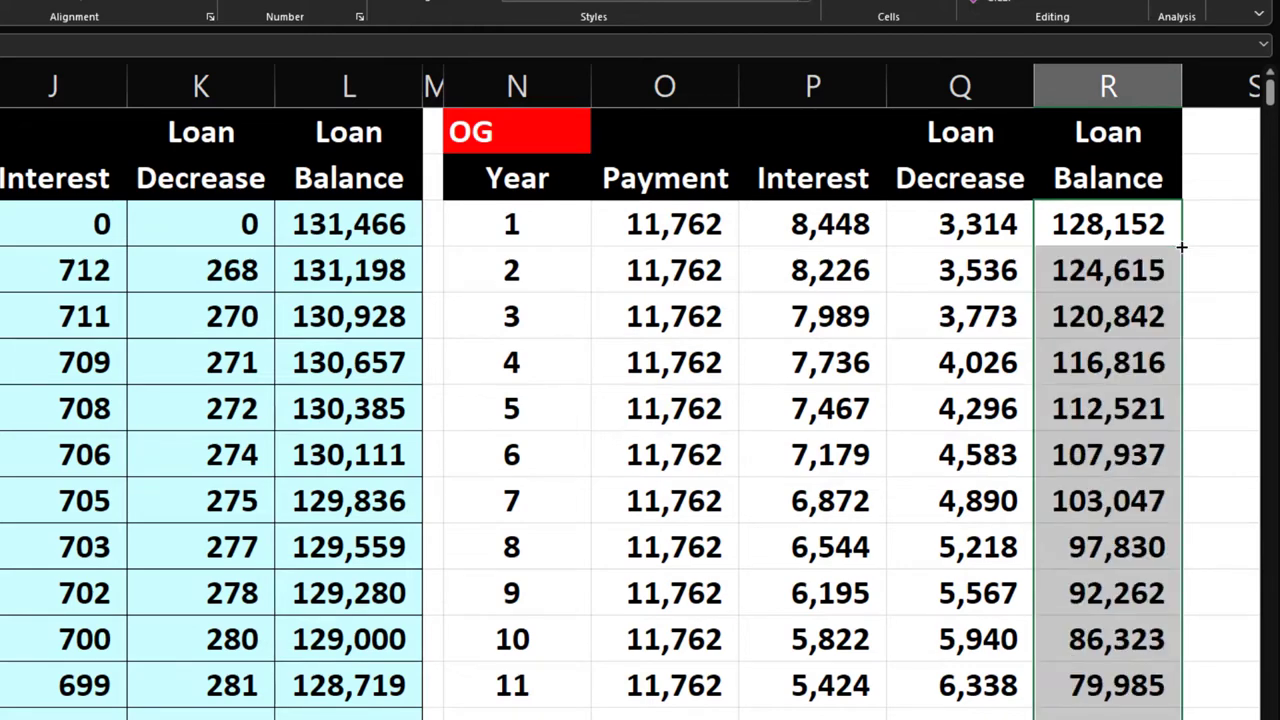
pyautogui.scroll(-5, 1110, 330)
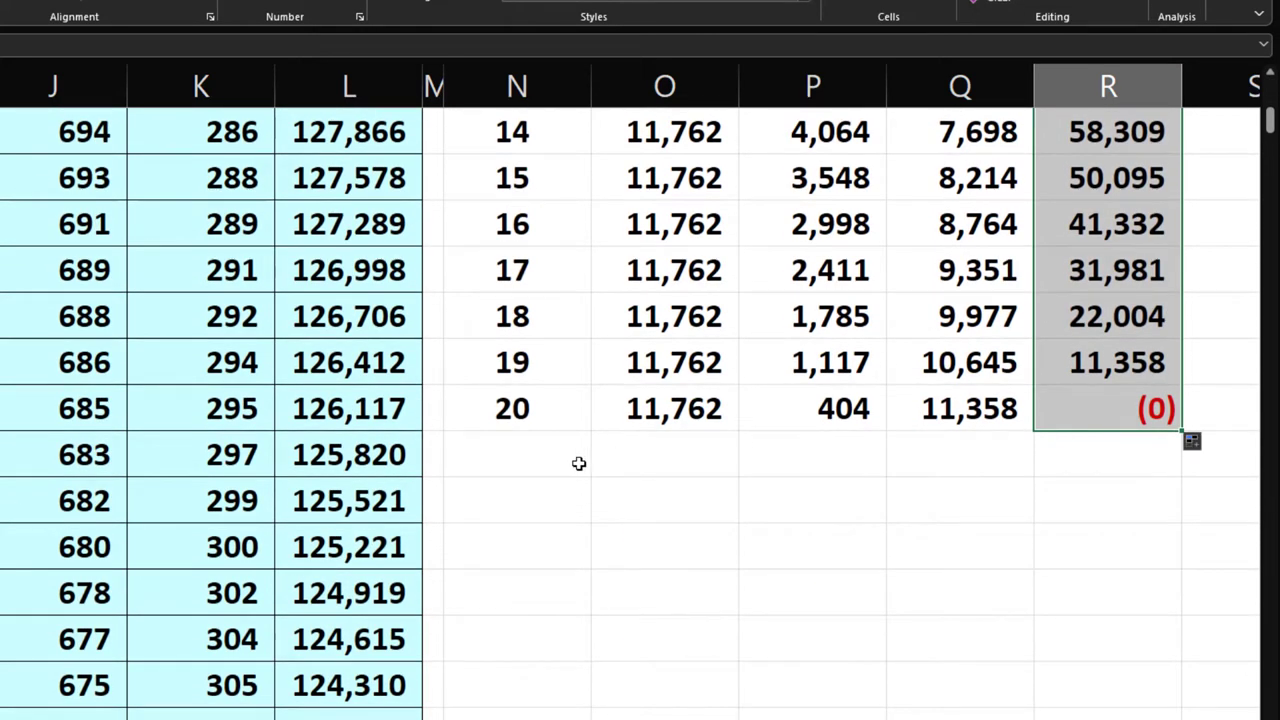
# Label cell N23 below year 20 as Total
pyautogui.click(461, 452)
pyautogui.write('Total')
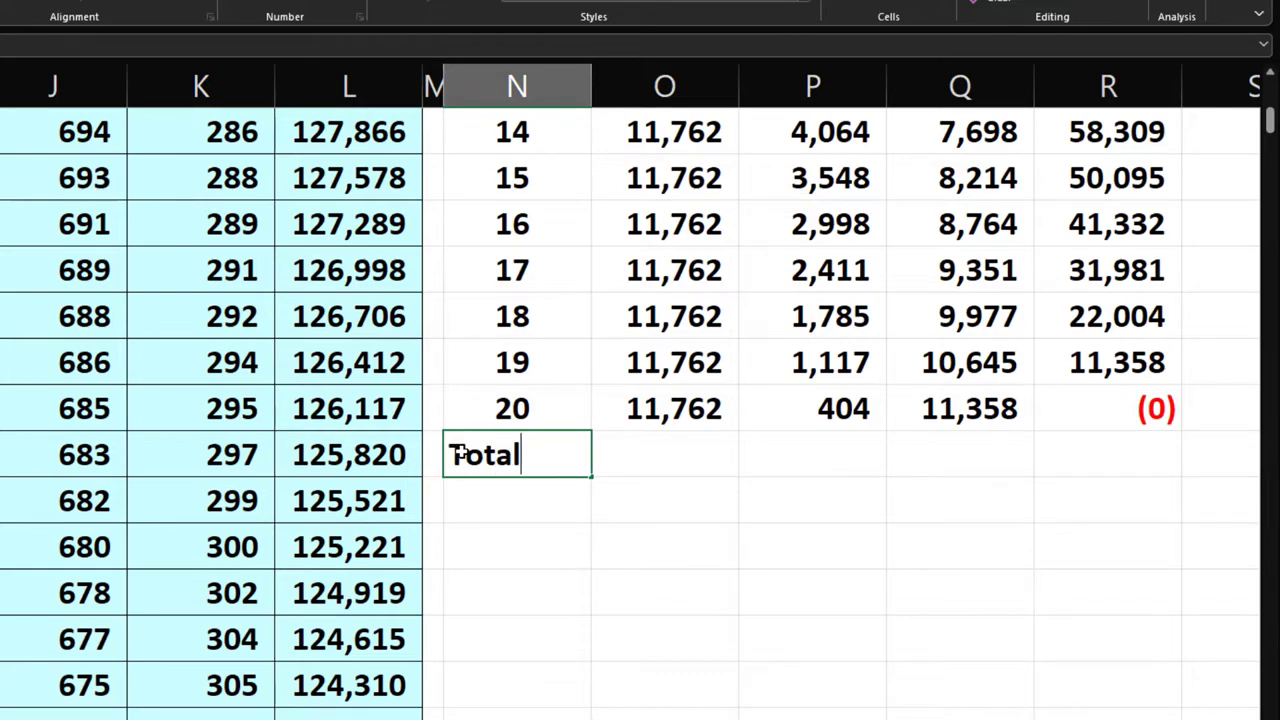
pyautogui.press('Tab')
# Total the yearly payments in O23 with a SUM of O3:O22, and fill the formula across through Q23
pyautogui.write('=sum(')
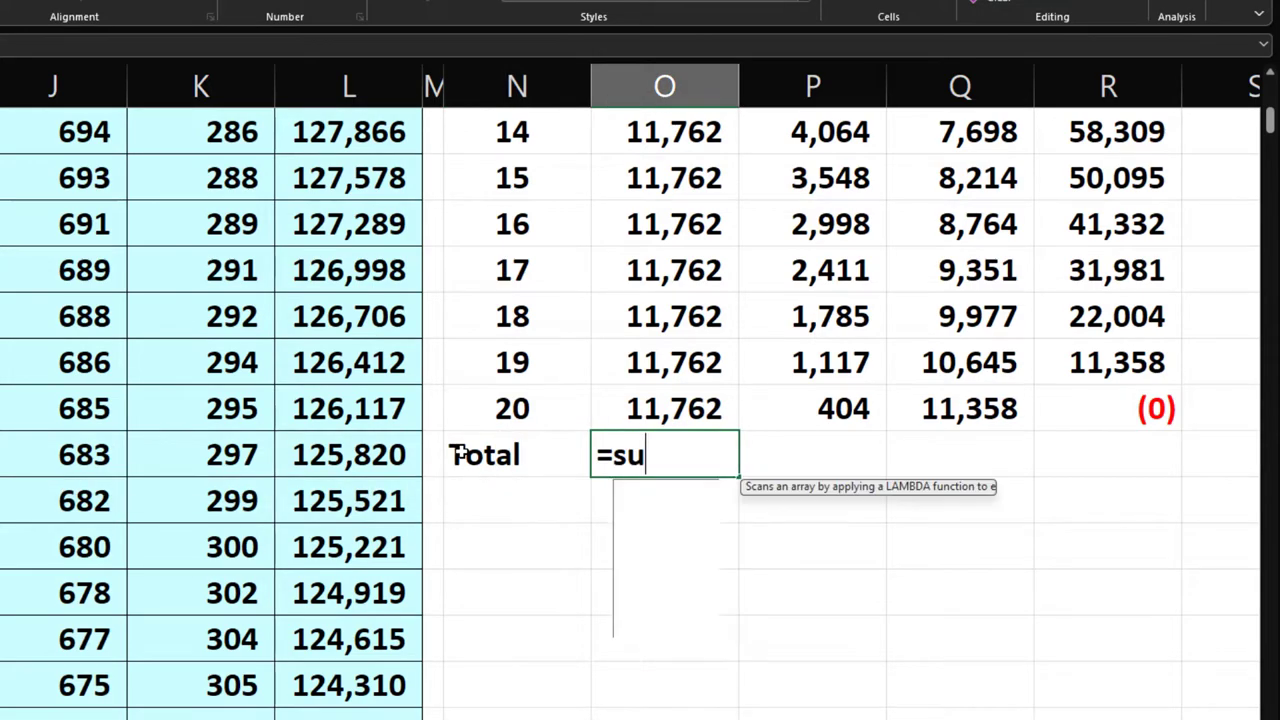
pyautogui.press('Up')
pyautogui.hotkey('shift', 'Up')
pyautogui.hotkey('shift', 'Up')
pyautogui.hotkey('shift', 'Up')
pyautogui.hotkey('shift', 'Up')
pyautogui.hotkey('shift', 'Up')
pyautogui.hotkey('shift', 'Up')
pyautogui.hotkey('shift', 'Up')
pyautogui.hotkey('shift', 'Up')
pyautogui.hotkey('shift', 'Up')
pyautogui.hotkey('shift', 'Up')
pyautogui.hotkey('shift', 'Up')
pyautogui.hotkey('shift', 'Up')
pyautogui.hotkey('shift', 'Up')
pyautogui.hotkey('shift', 'Up')
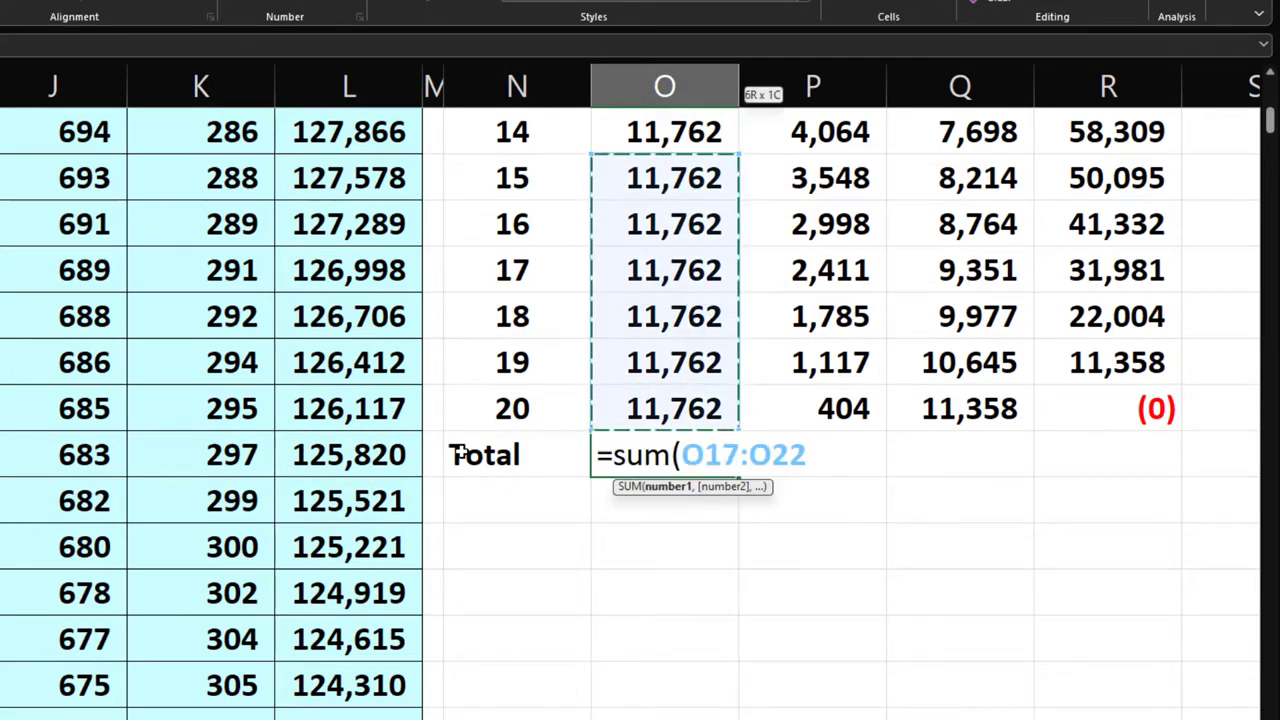
pyautogui.hotkey('shift', 'Up')
pyautogui.hotkey('shift', 'Up')
pyautogui.hotkey('shift', 'Up')
pyautogui.hotkey('shift', 'Up')
pyautogui.hotkey('shift', 'Up')
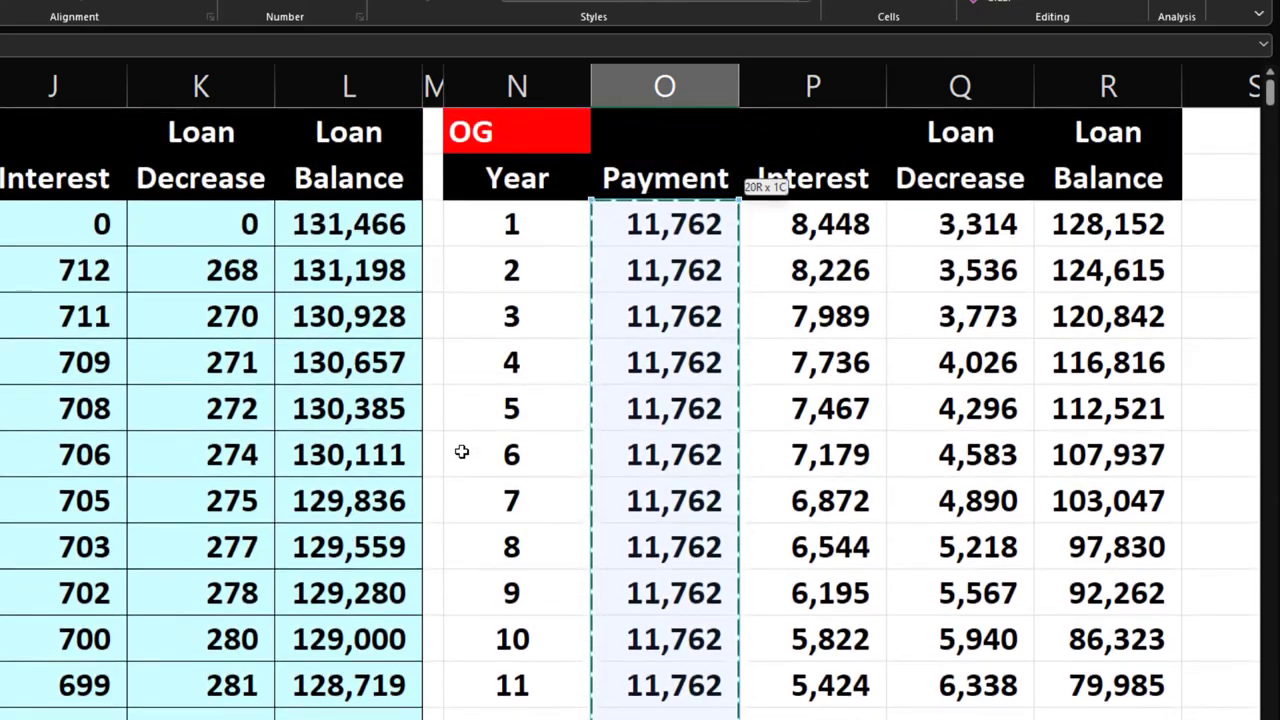
pyautogui.press('Return')
pyautogui.click(666, 691)
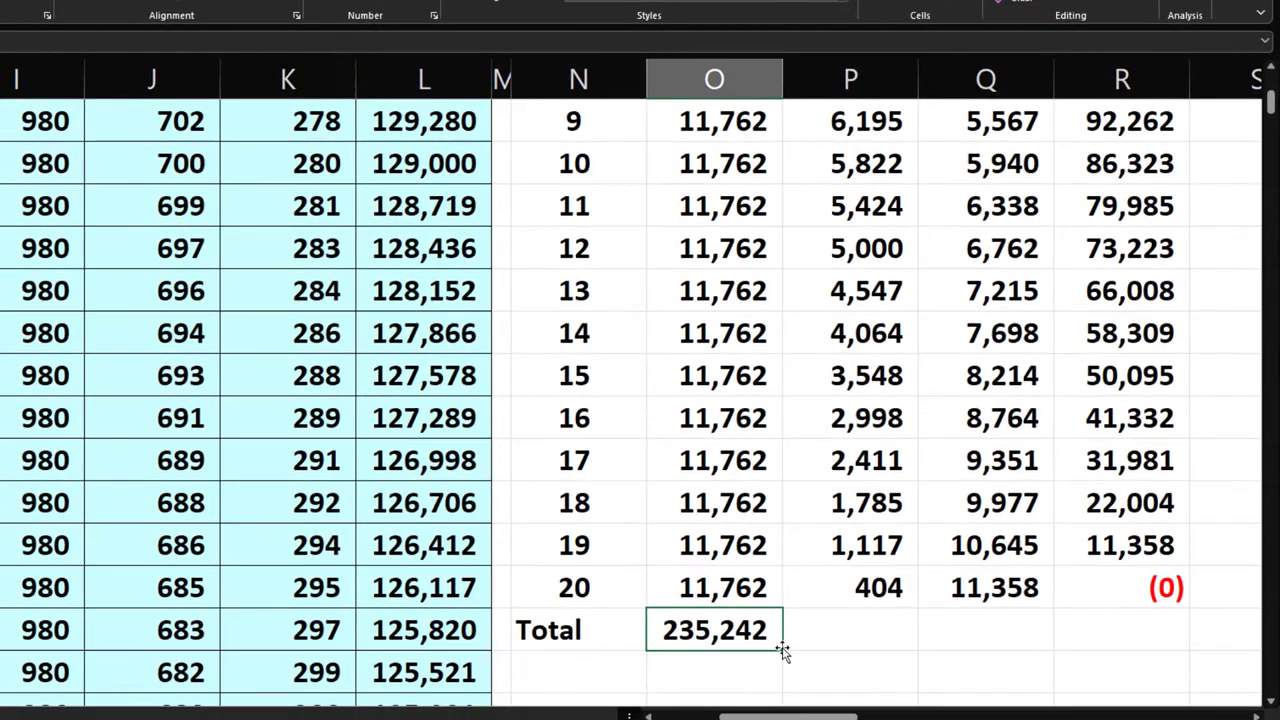
pyautogui.moveTo(782, 648); pyautogui.dragTo(997, 651)
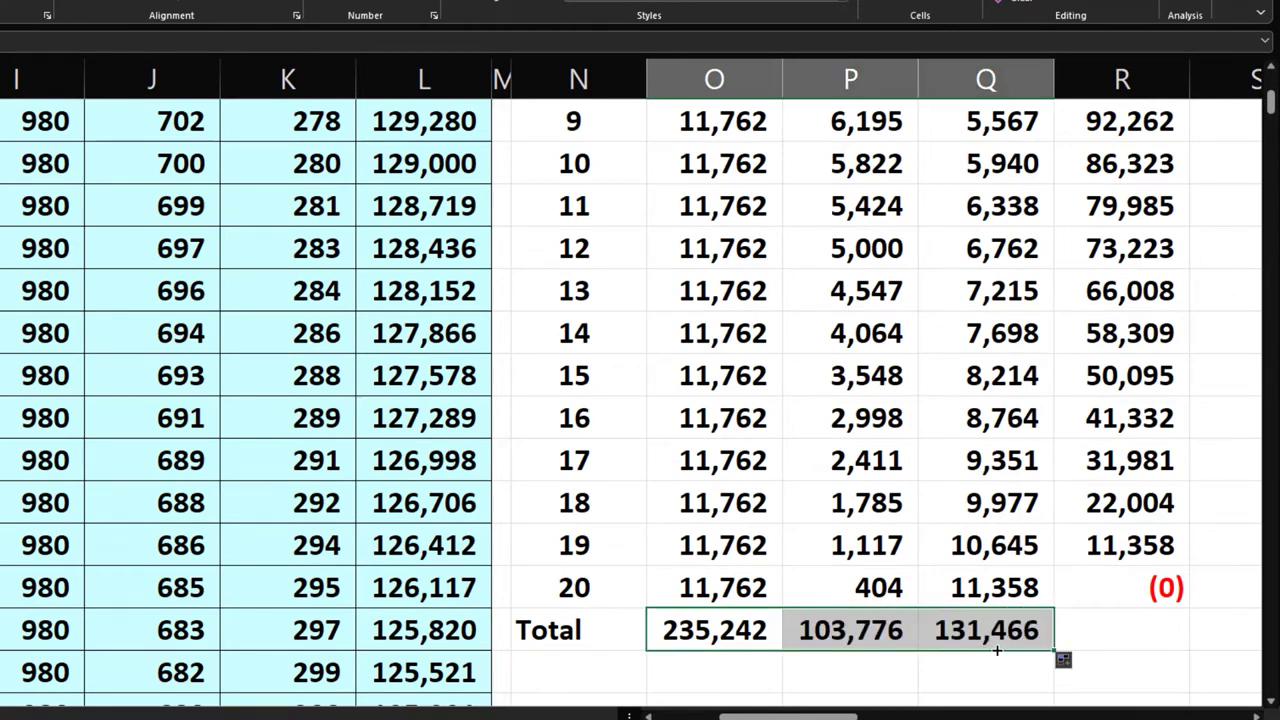
# Format the yearly summary in N3:R23 with light blue fill and cell borders
pyautogui.moveTo(598, 628); pyautogui.dragTo(1088, 203)
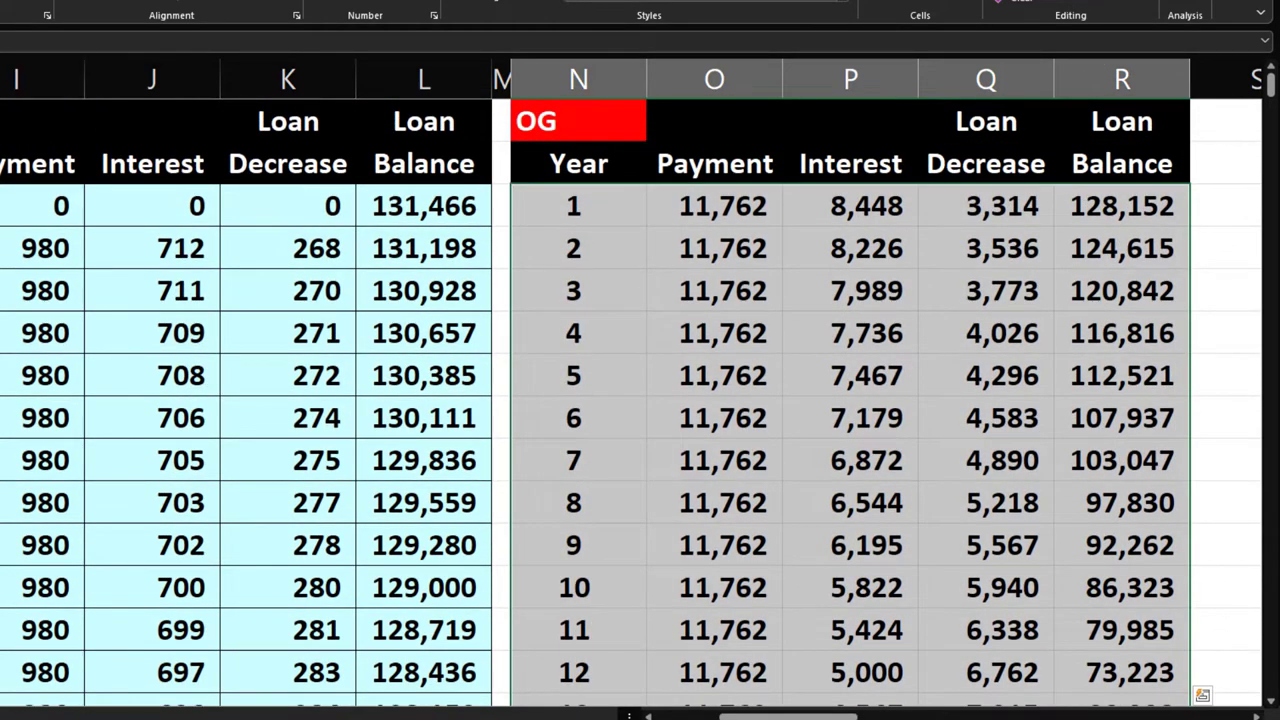
pyautogui.scroll(-5, 640, 390)
pyautogui.click(141, 377)
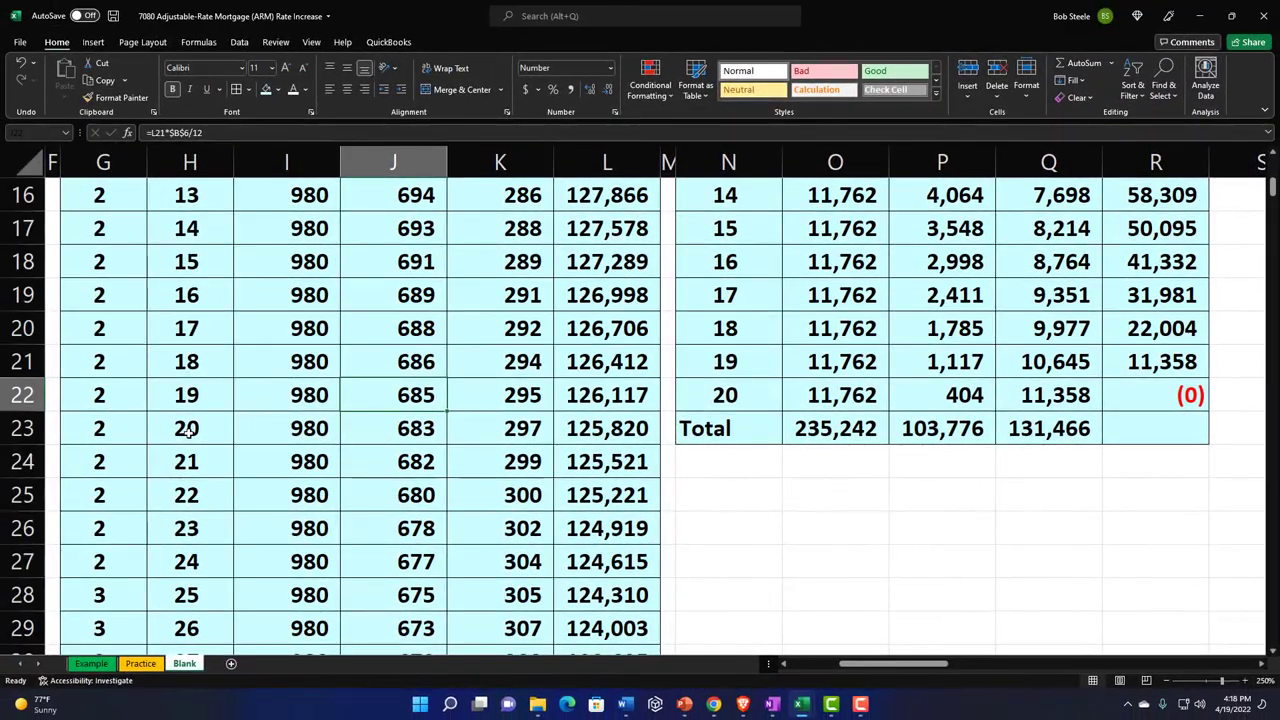
# Select the monthly amortization data with its row 2 headers, range G2:L243
pyautogui.scroll(5, 189, 430)
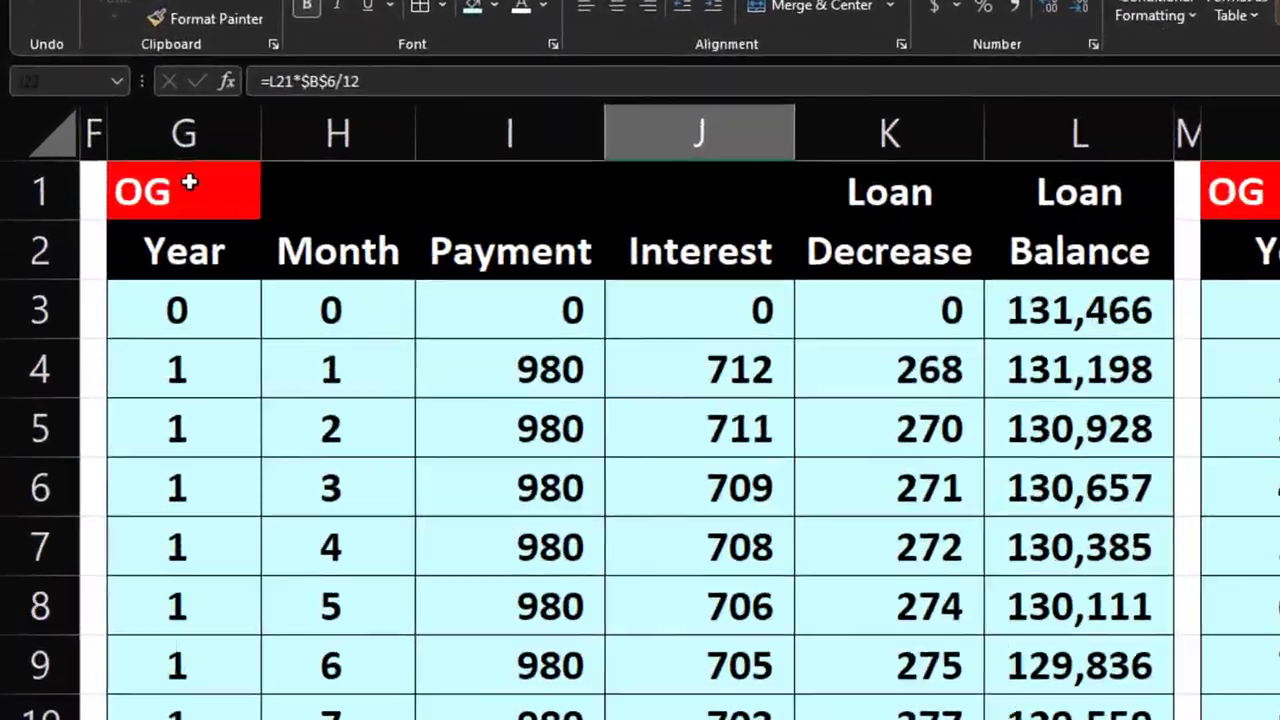
pyautogui.moveTo(189, 183); pyautogui.dragTo(1063, 249)
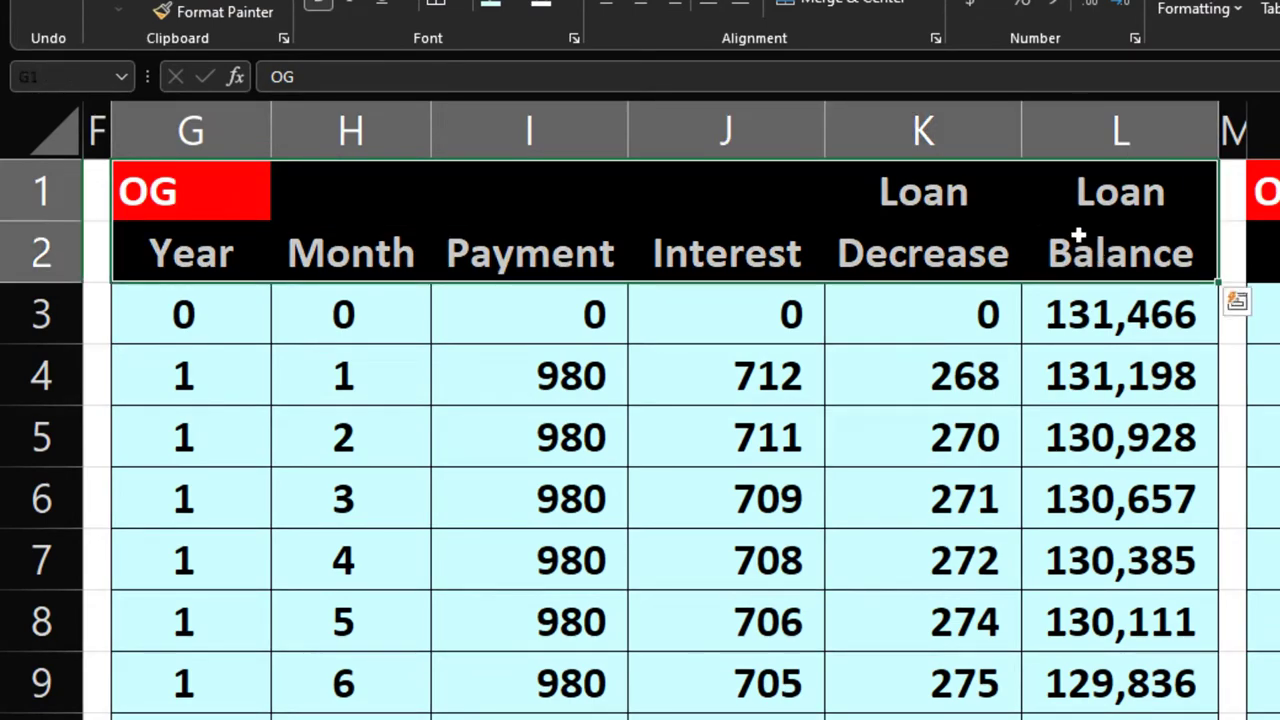
pyautogui.click(935, 198)
pyautogui.moveTo(229, 260); pyautogui.dragTo(1096, 719)
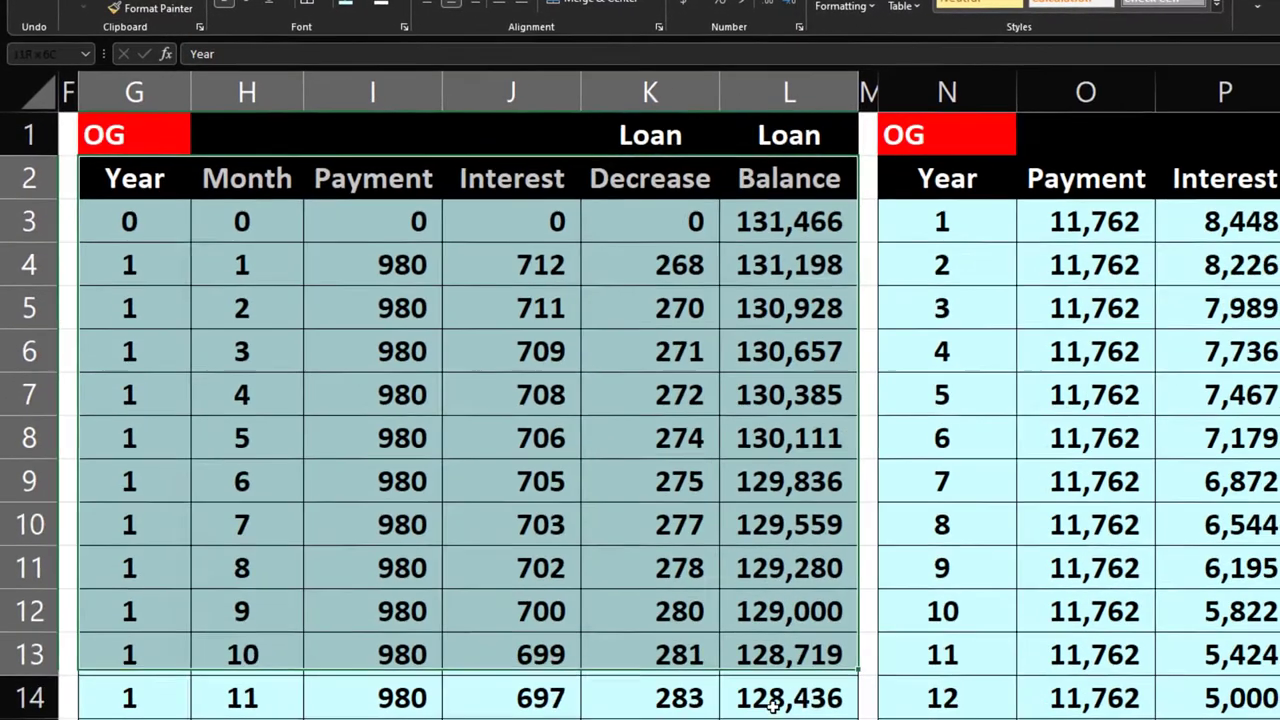
pyautogui.moveTo(773, 706); pyautogui.dragTo(765, 655)
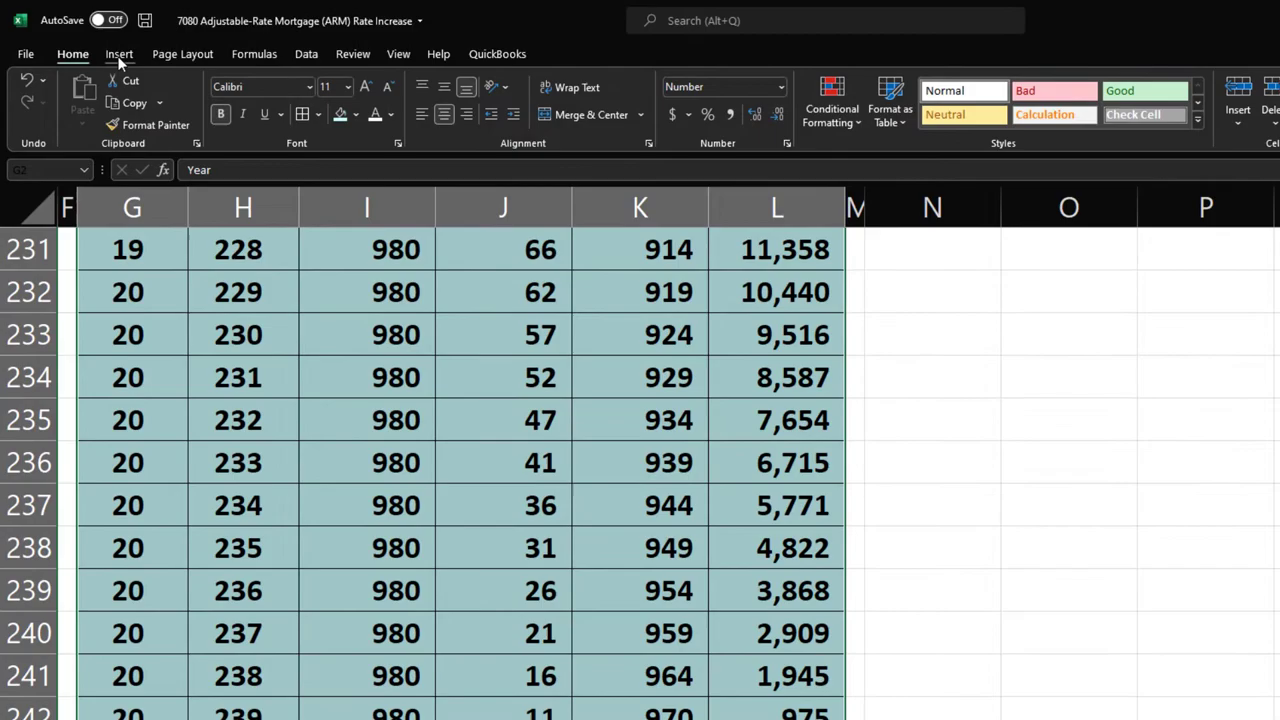
# Try to insert a table with headers, using N25 below the yearly summary as its range
pyautogui.click(119, 54)
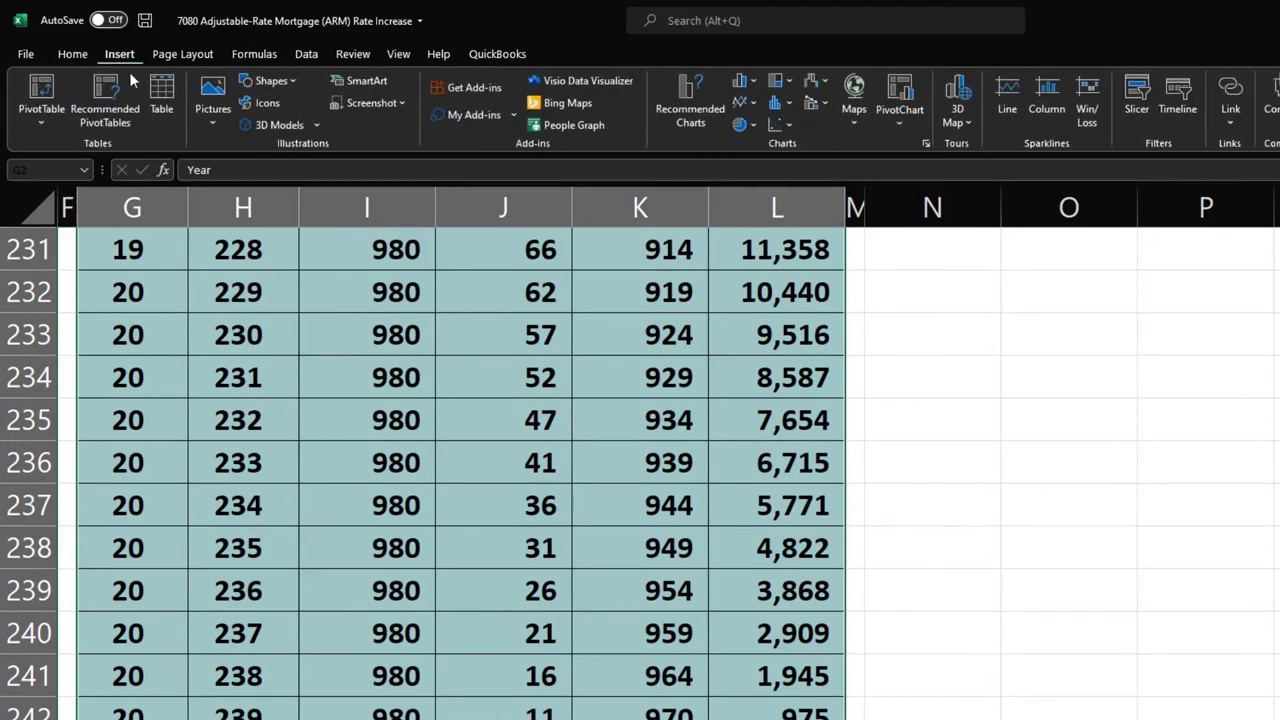
pyautogui.click(155, 88)
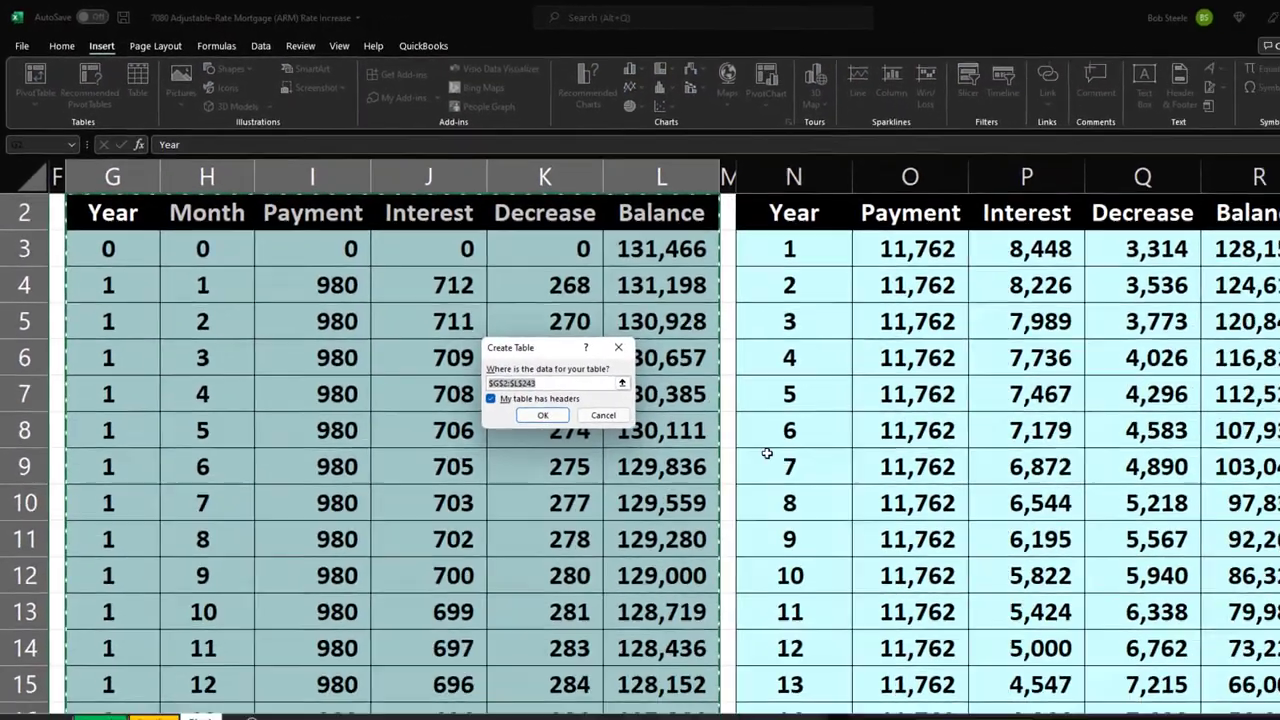
pyautogui.scroll(-6, 766, 453)
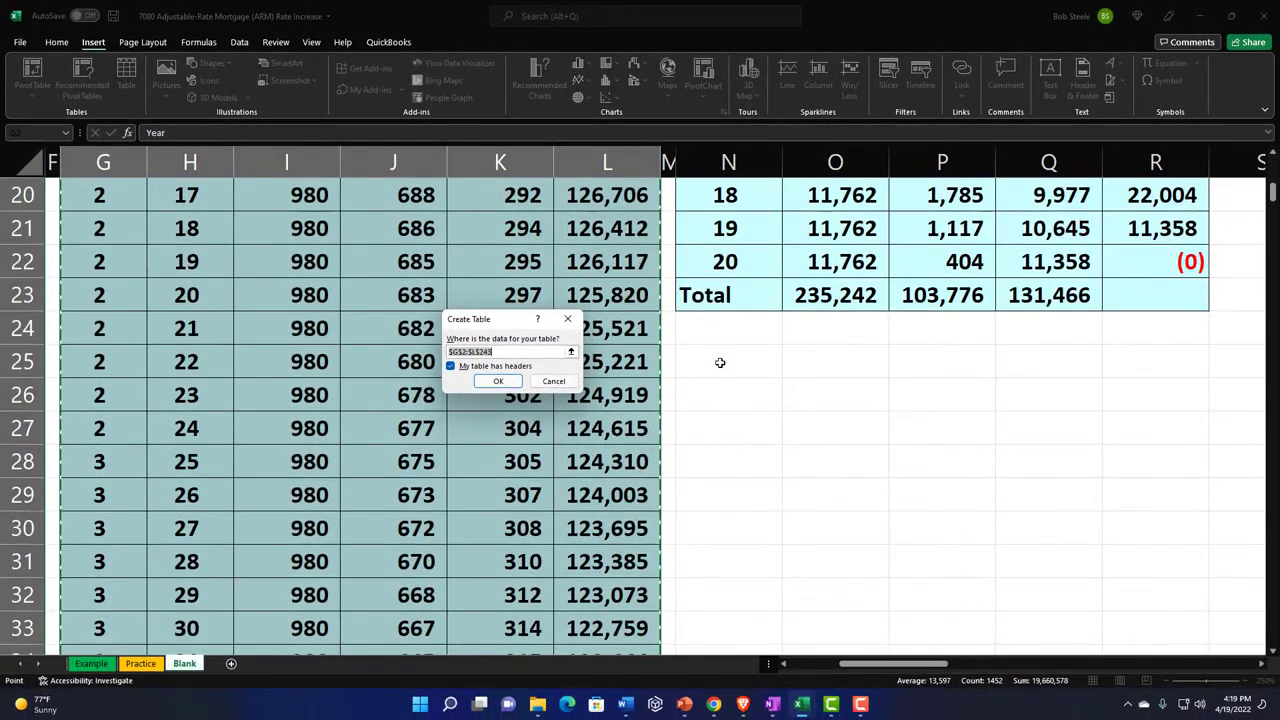
pyautogui.click(719, 362)
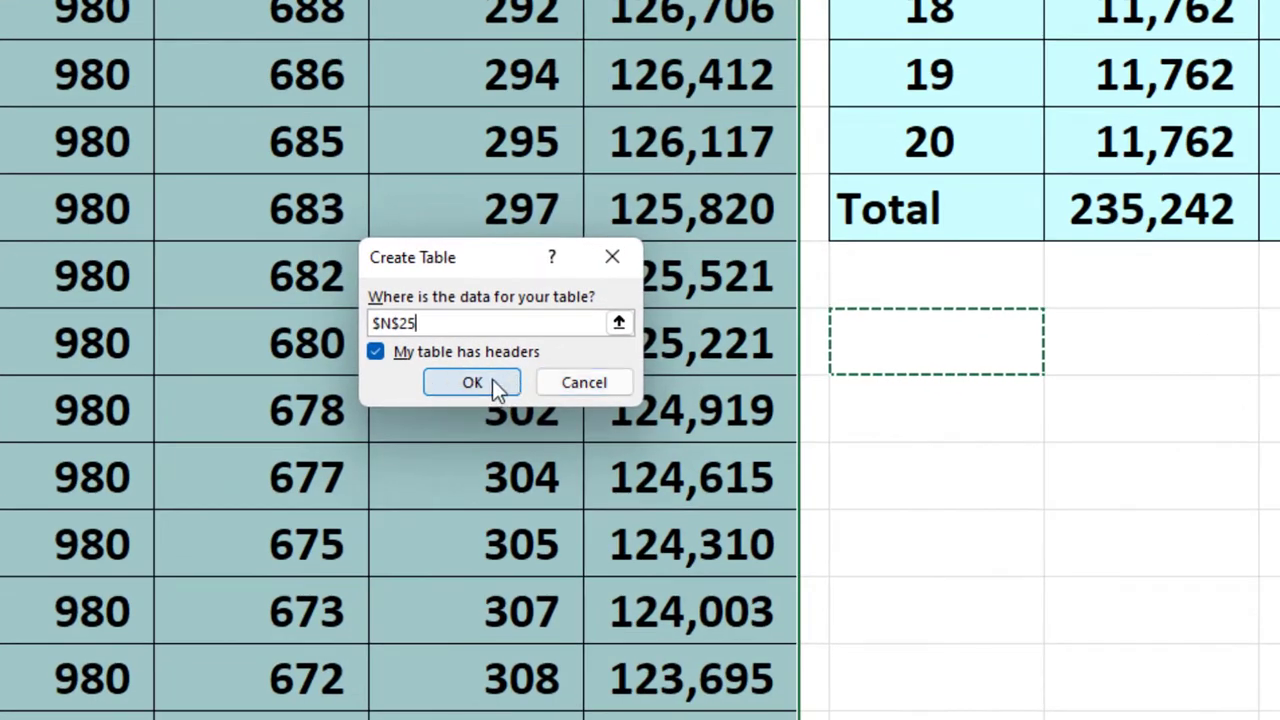
pyautogui.click(498, 381)
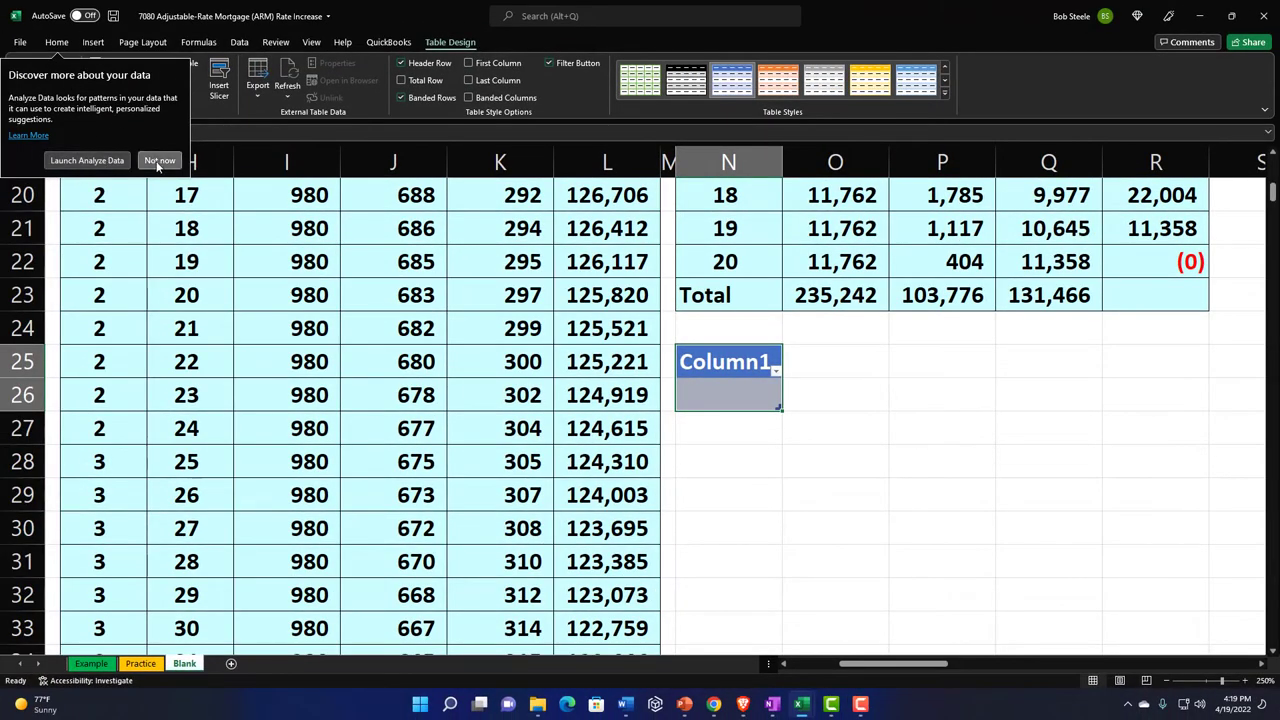
pyautogui.click(159, 161)
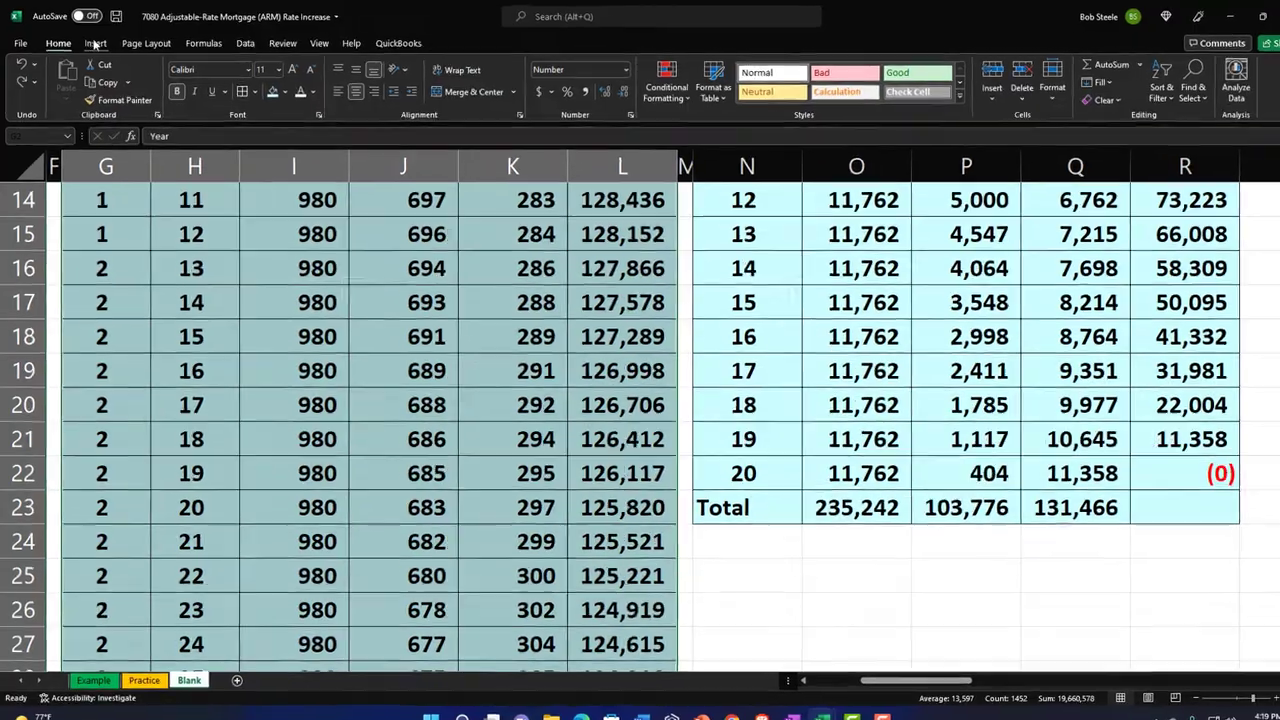
# Insert a PivotTable from G2:L243 into the existing worksheet at N25
pyautogui.click(95, 44)
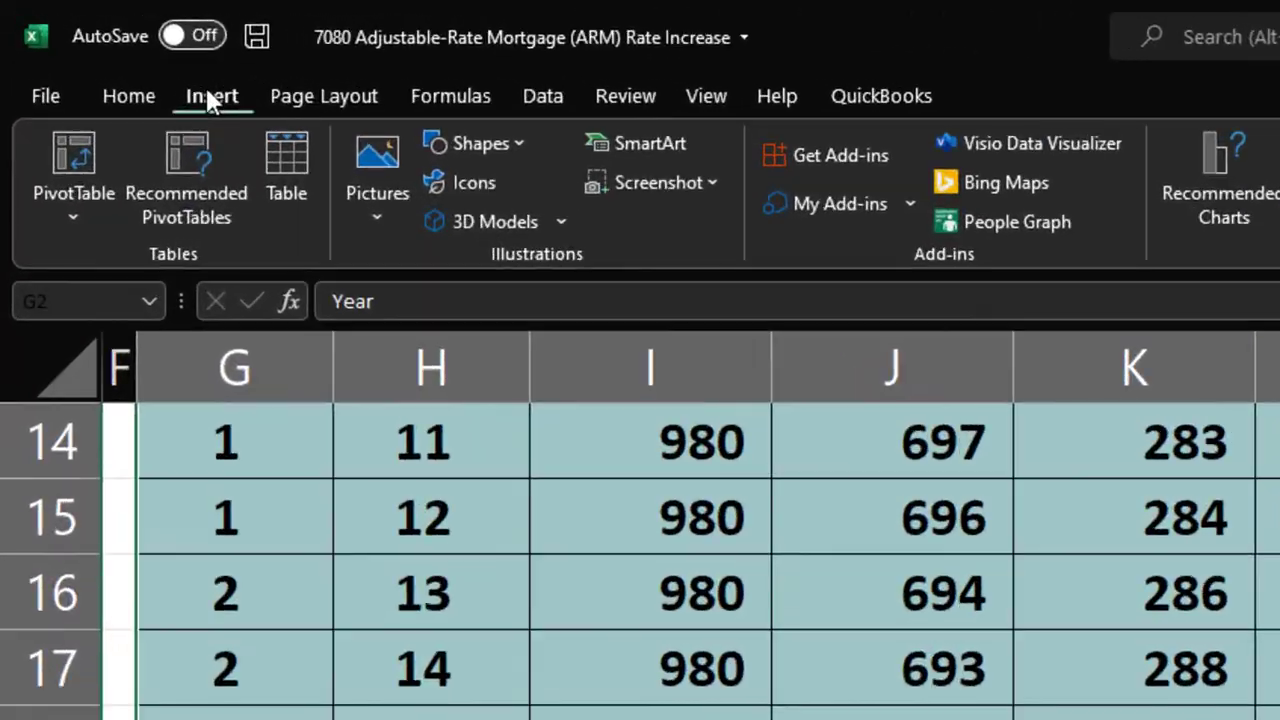
pyautogui.click(76, 158)
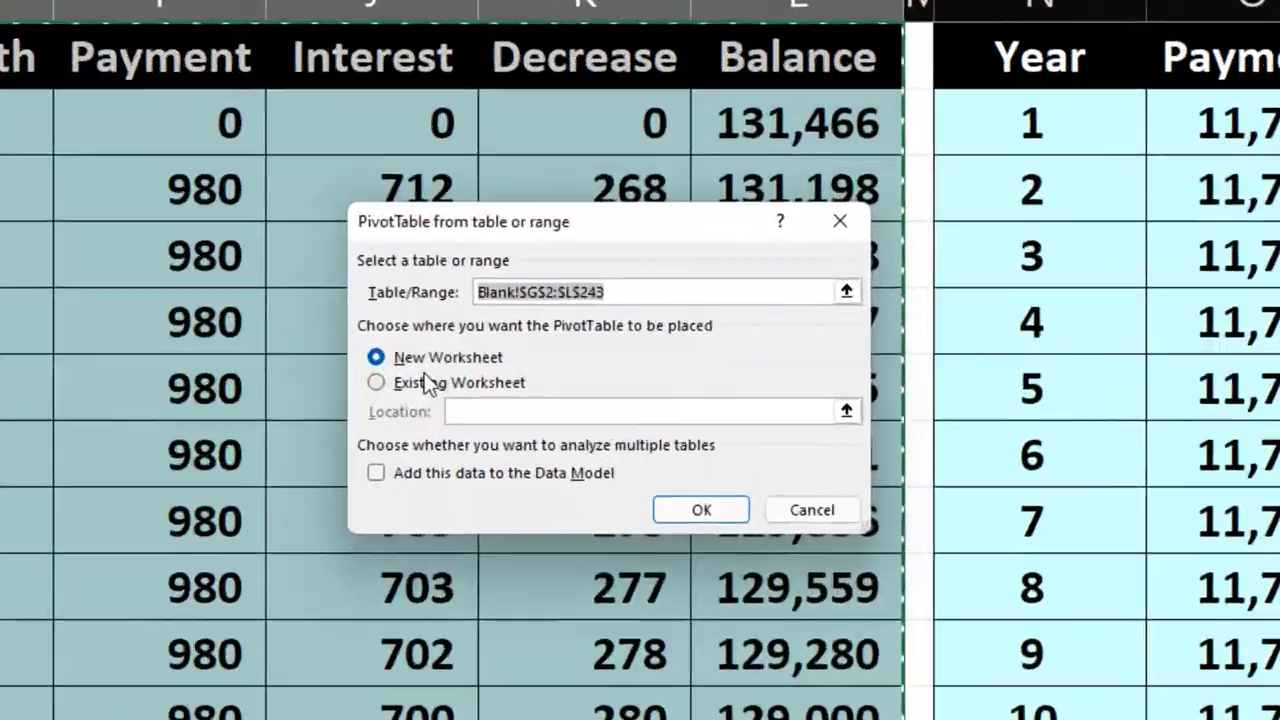
pyautogui.click(430, 362)
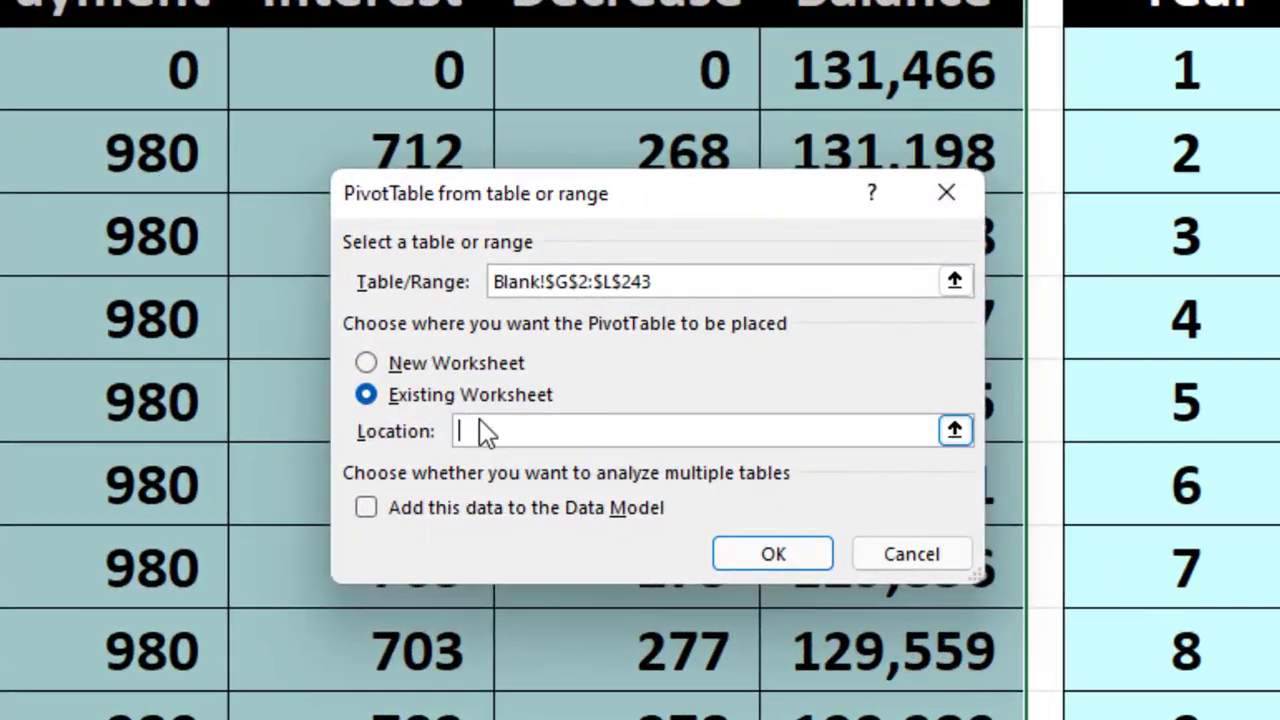
pyautogui.scroll(-2, 1183, 620)
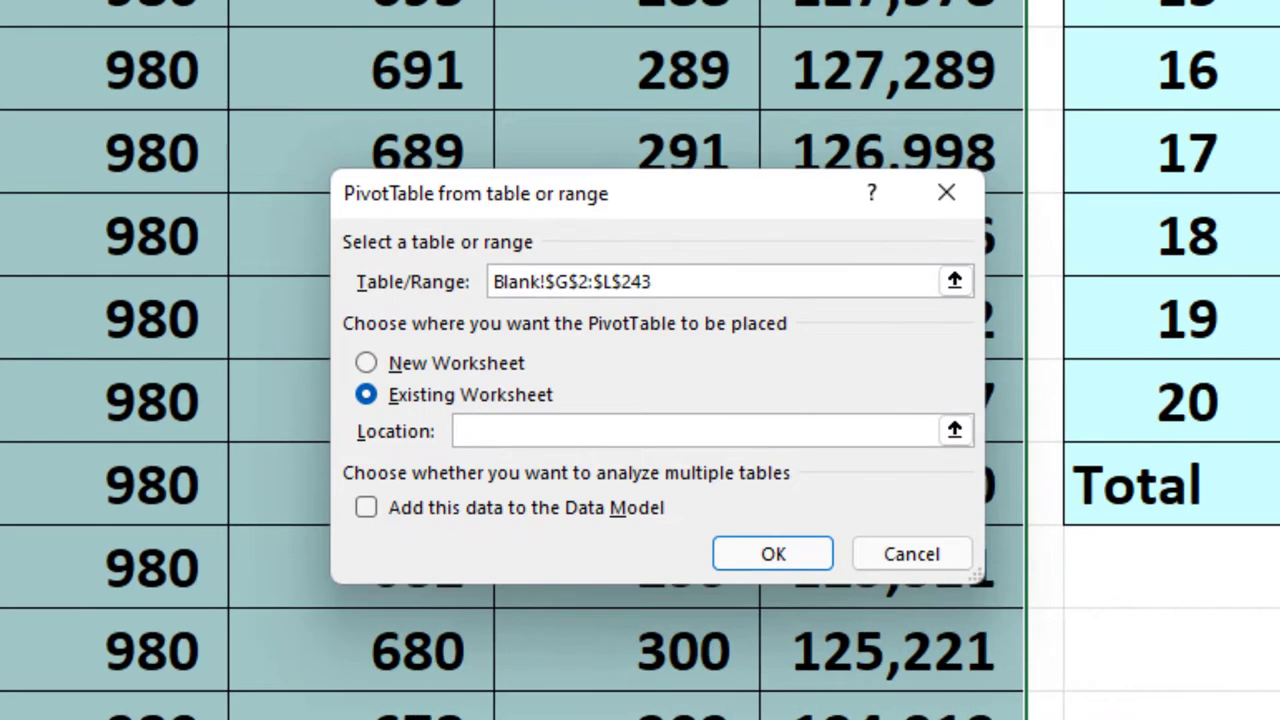
pyautogui.click(1183, 650)
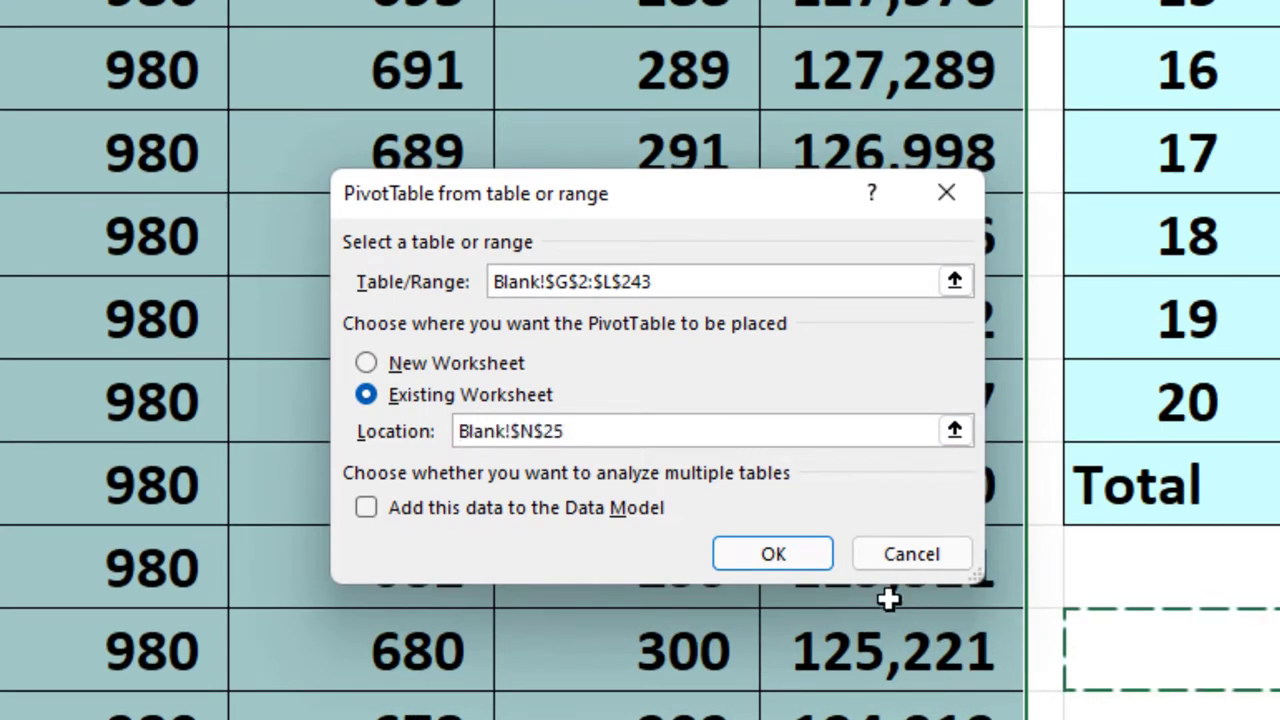
pyautogui.click(772, 566)
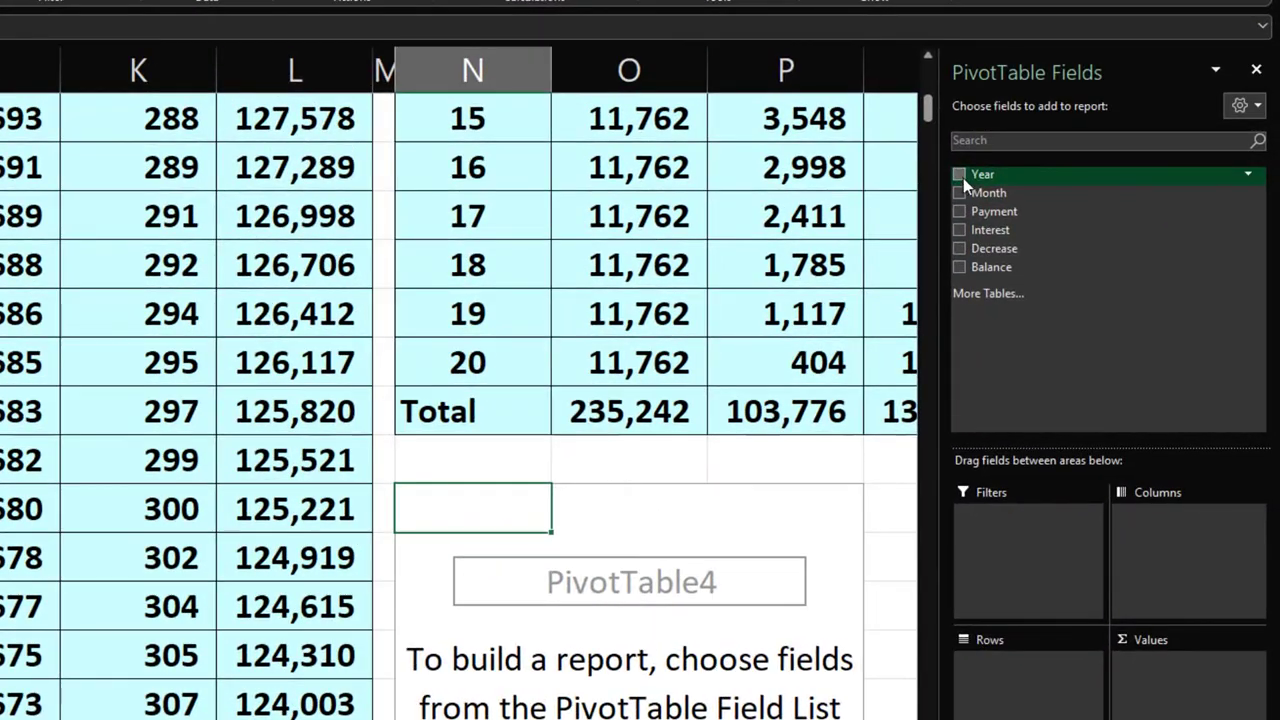
# Add the Year field to the PivotTable and move it from the values to the rows
pyautogui.click(1062, 234)
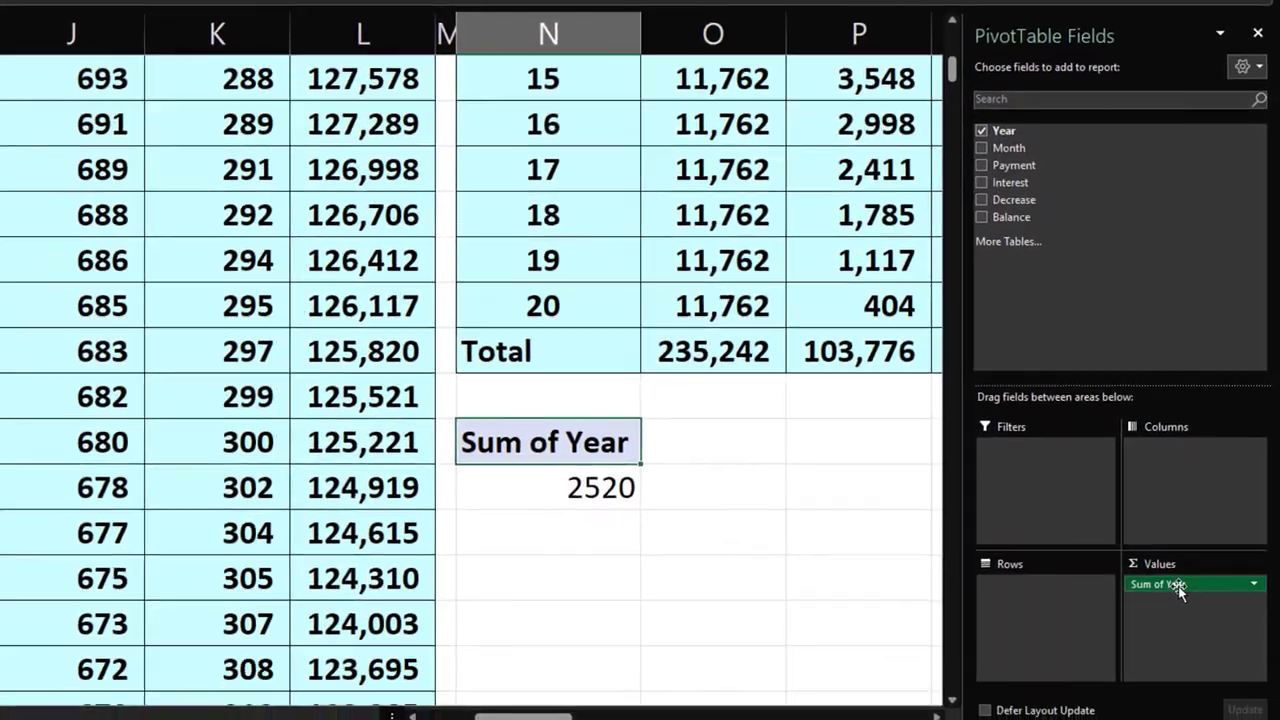
pyautogui.moveTo(1150, 661); pyautogui.dragTo(1033, 675)
pyautogui.scroll(-3, 707, 517)
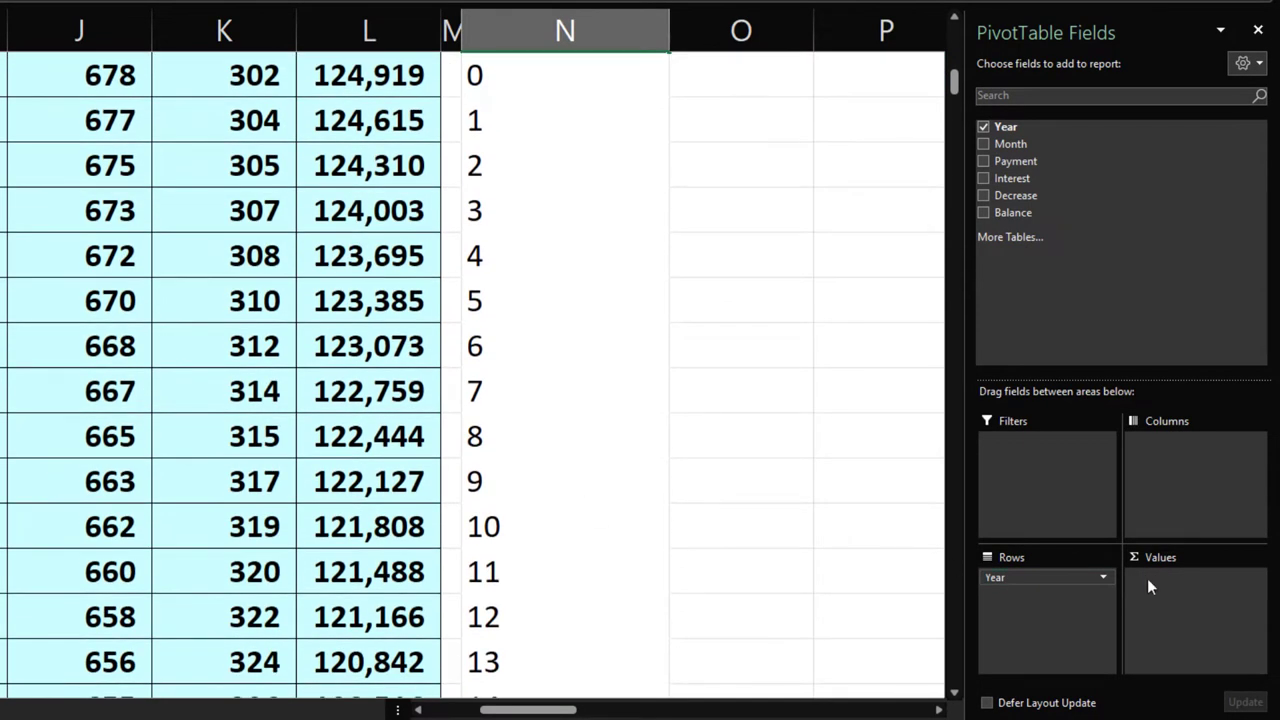
# Add Payment, Interest, Decrease and Balance to the PivotTable as summed values
pyautogui.click(986, 160)
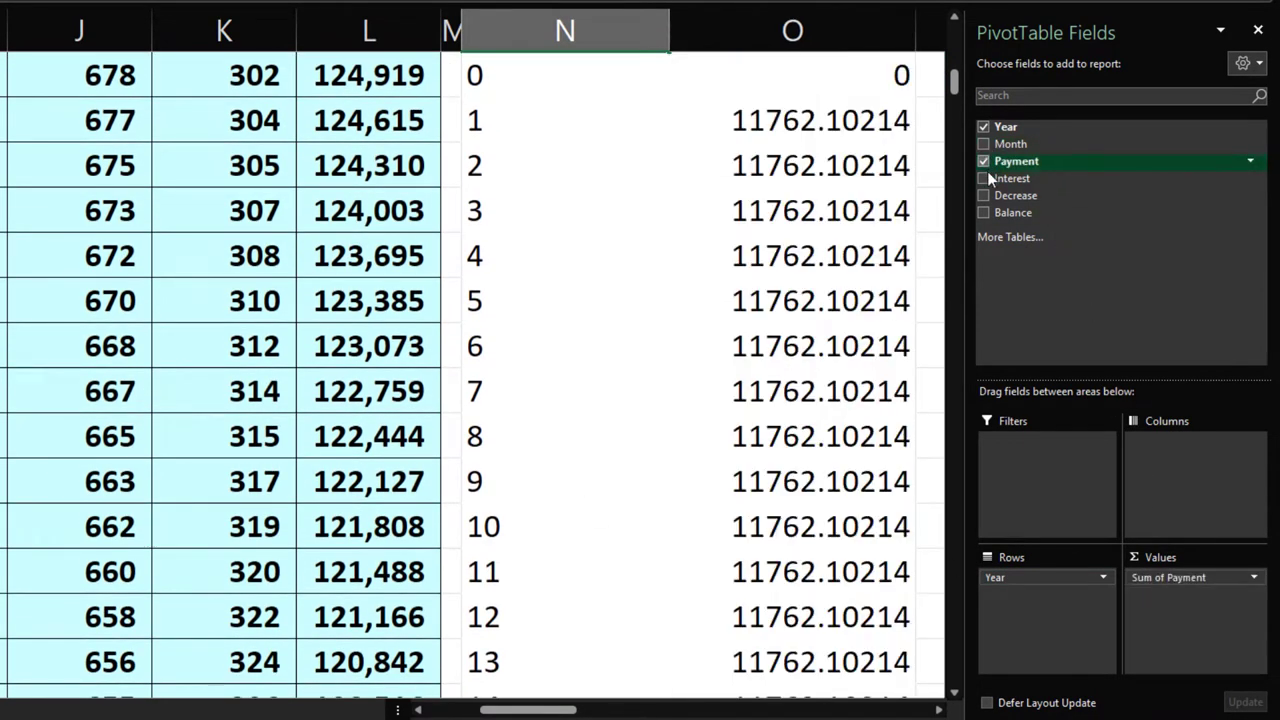
pyautogui.click(986, 177)
pyautogui.click(986, 195)
pyautogui.click(986, 211)
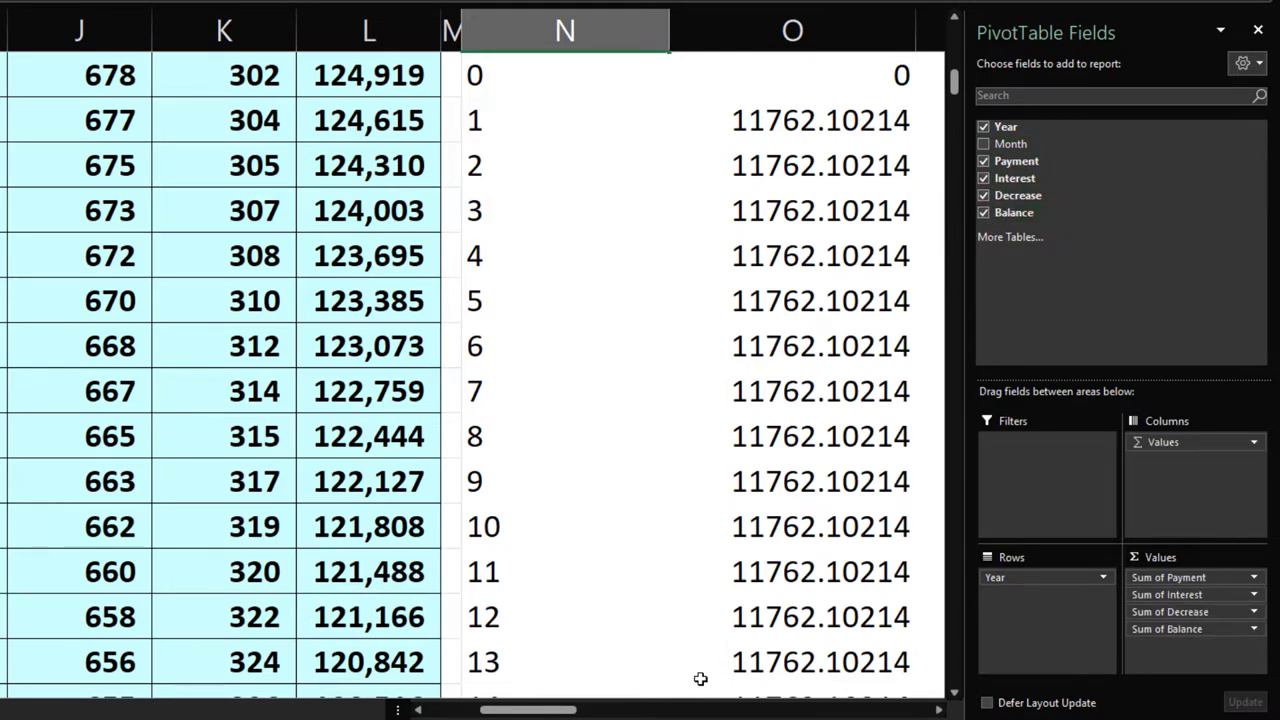
pyautogui.moveTo(528, 710); pyautogui.dragTo(592, 710)
pyautogui.scroll(1, 509, 486)
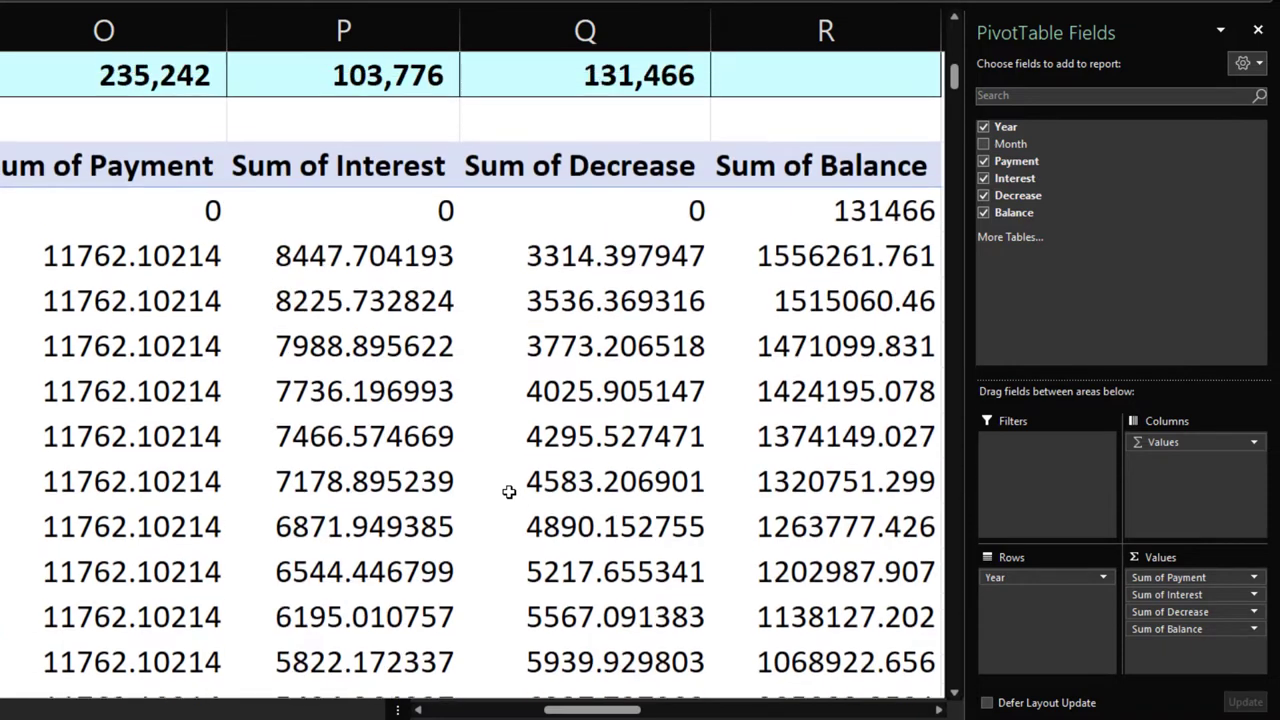
pyautogui.scroll(-1, 655, 463)
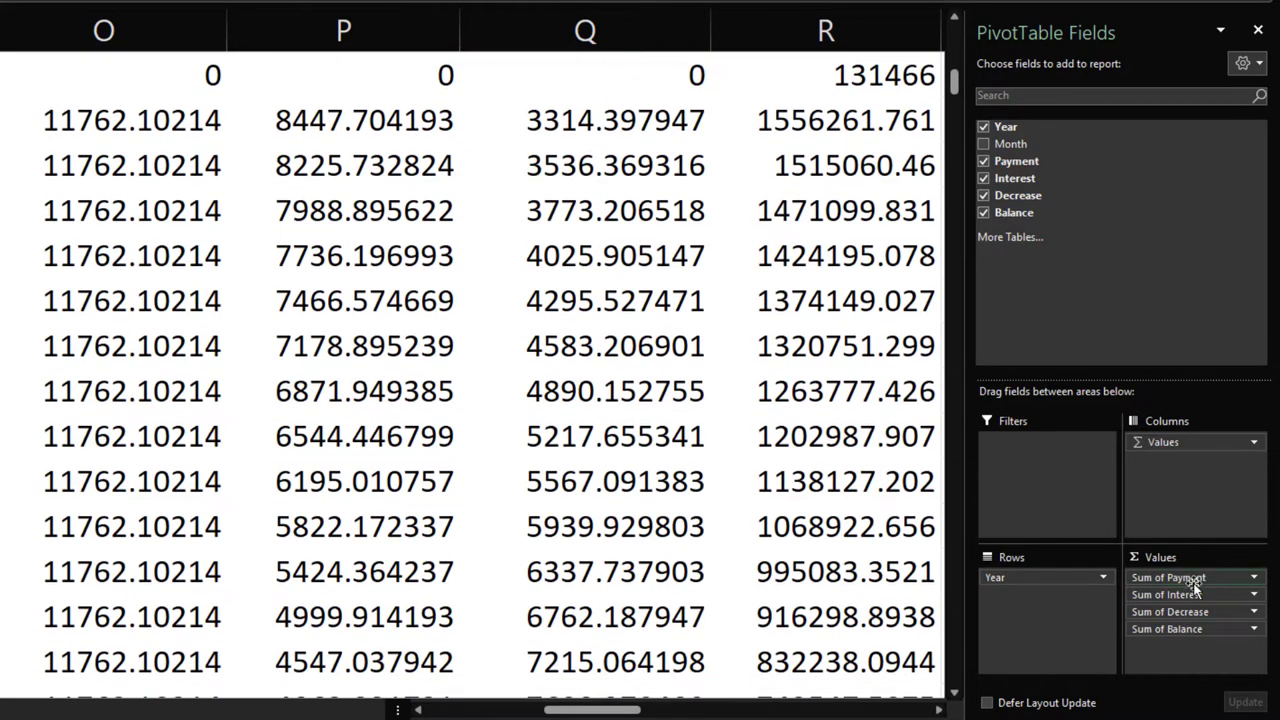
# Format the PivotTable's Sum of Payment field as Currency with no symbol, zero decimals and negatives in red parentheses
pyautogui.click(1226, 577)
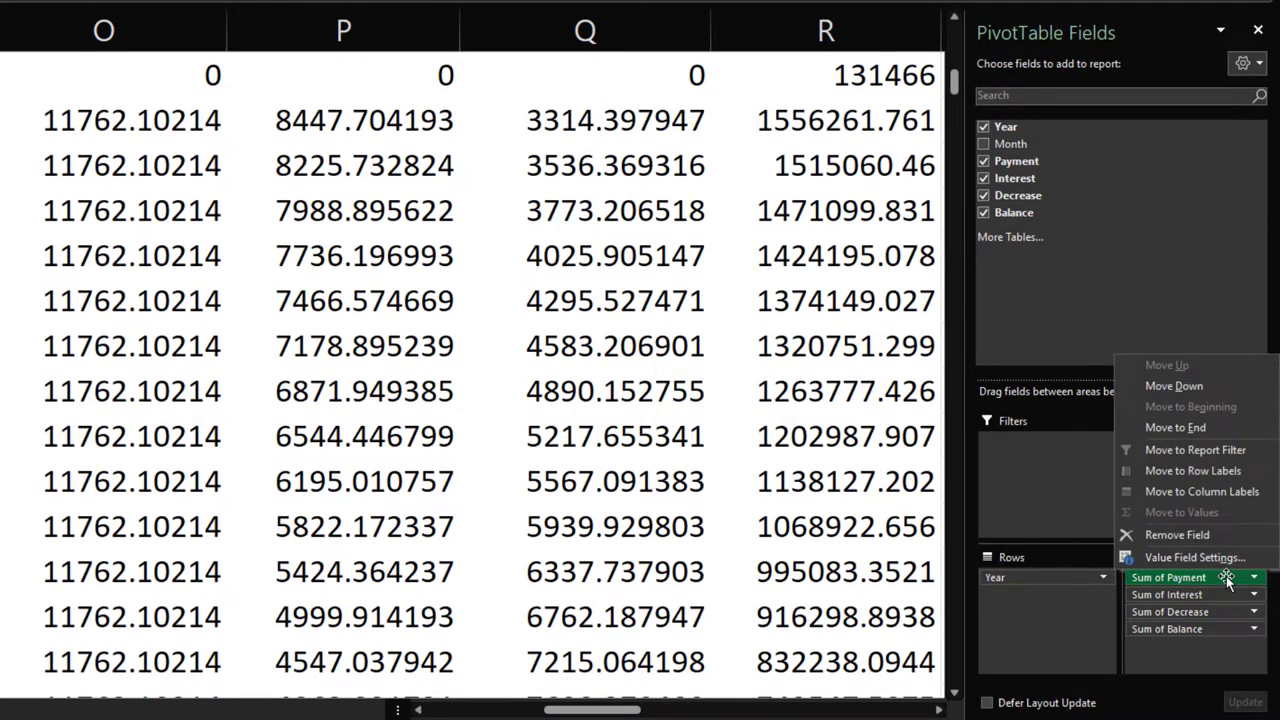
pyautogui.click(1203, 558)
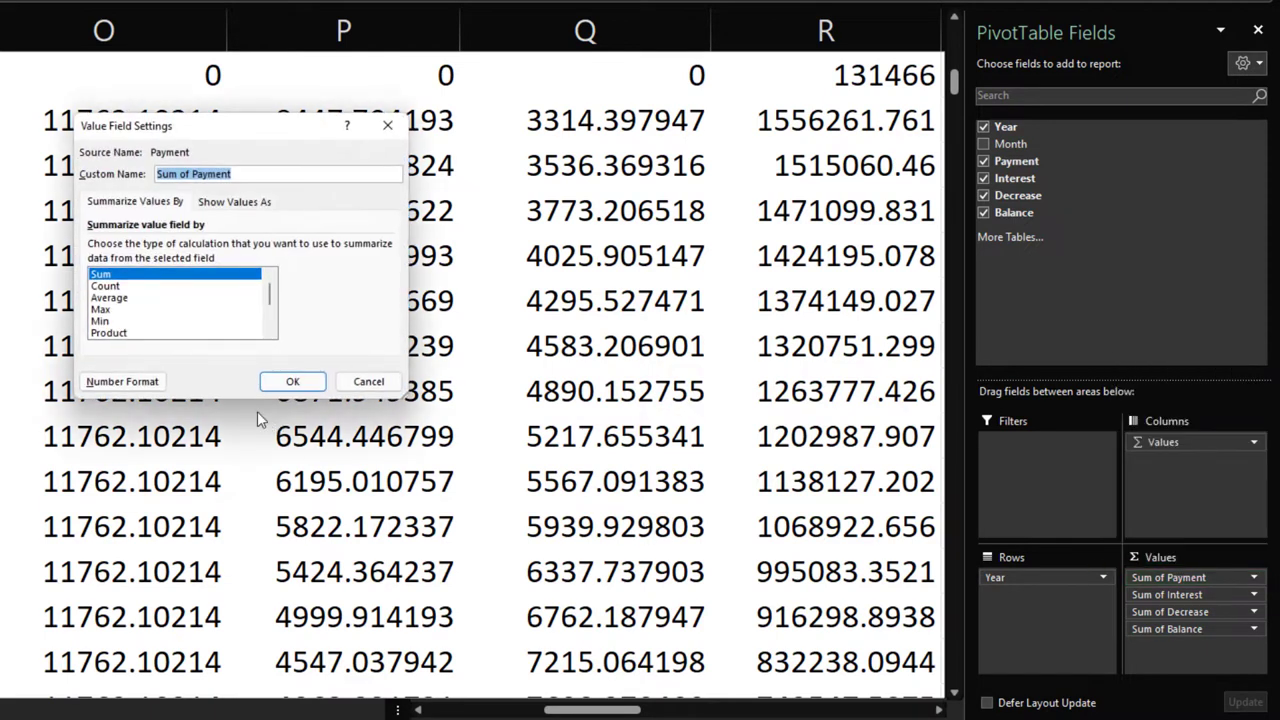
pyautogui.click(160, 383)
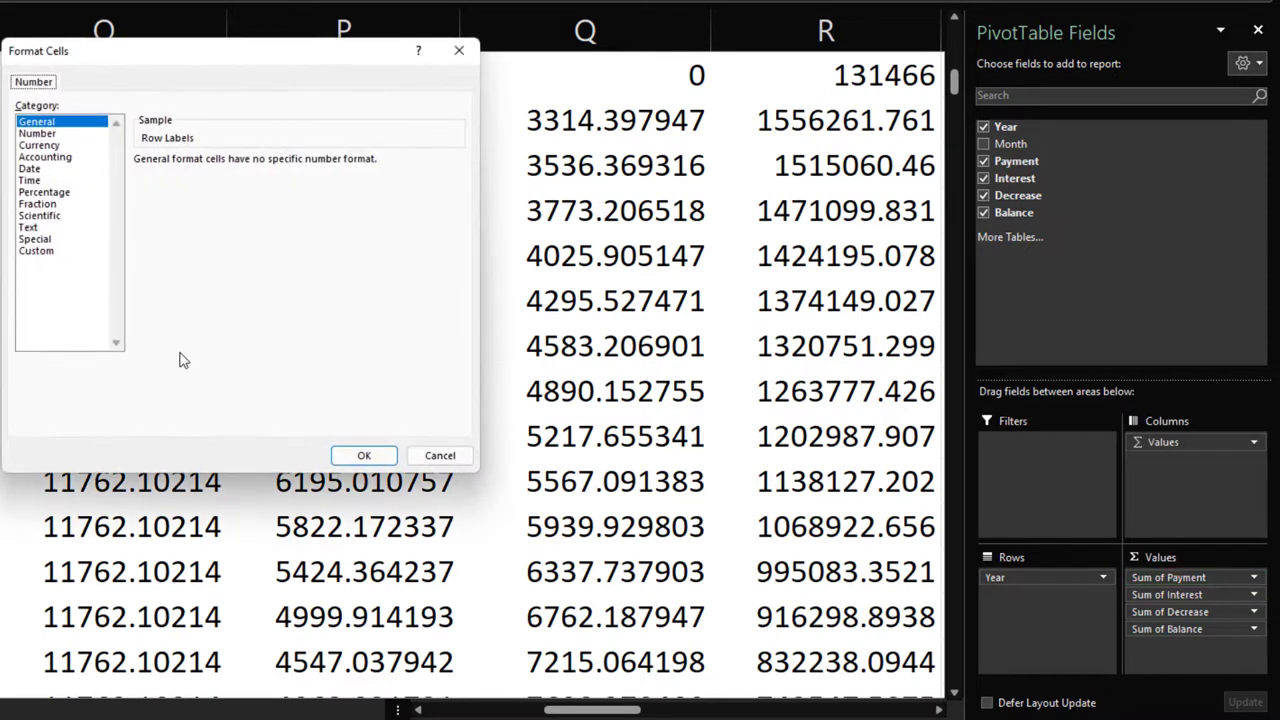
pyautogui.click(40, 145)
pyautogui.click(186, 253)
pyautogui.click(263, 180)
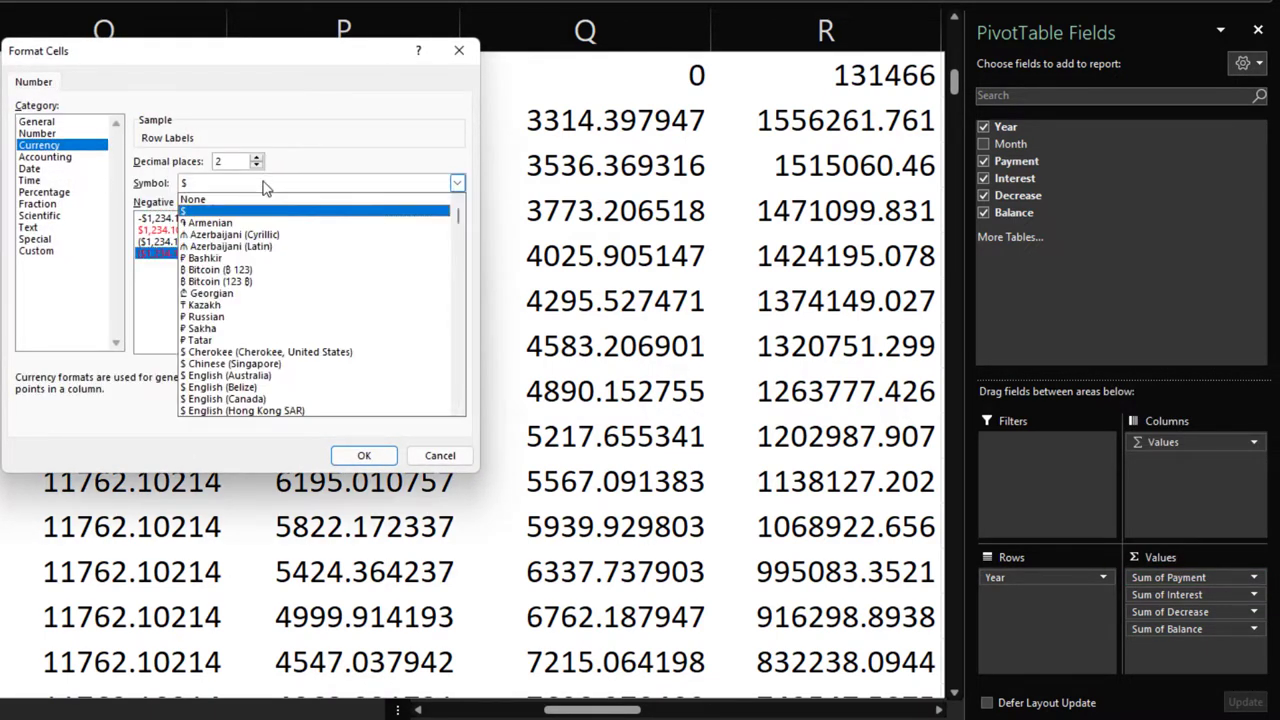
pyautogui.click(195, 199)
pyautogui.click(256, 166)
pyautogui.click(256, 166)
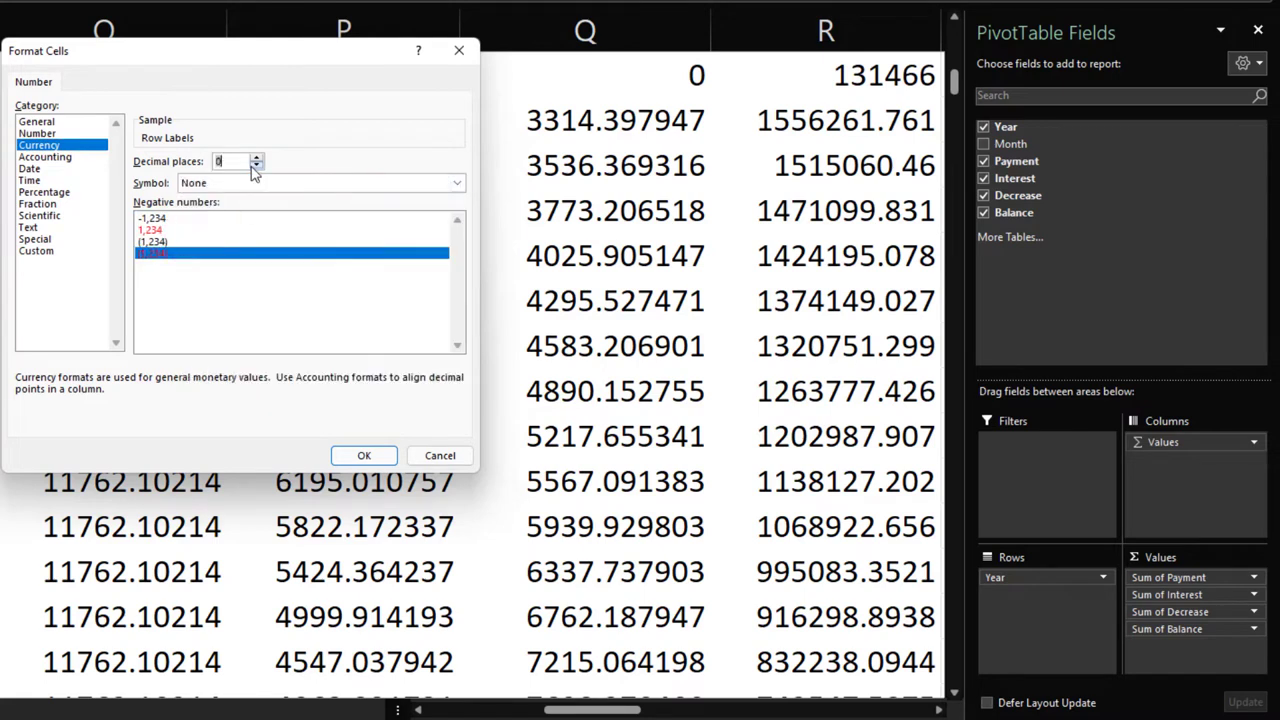
pyautogui.click(364, 455)
pyautogui.click(293, 382)
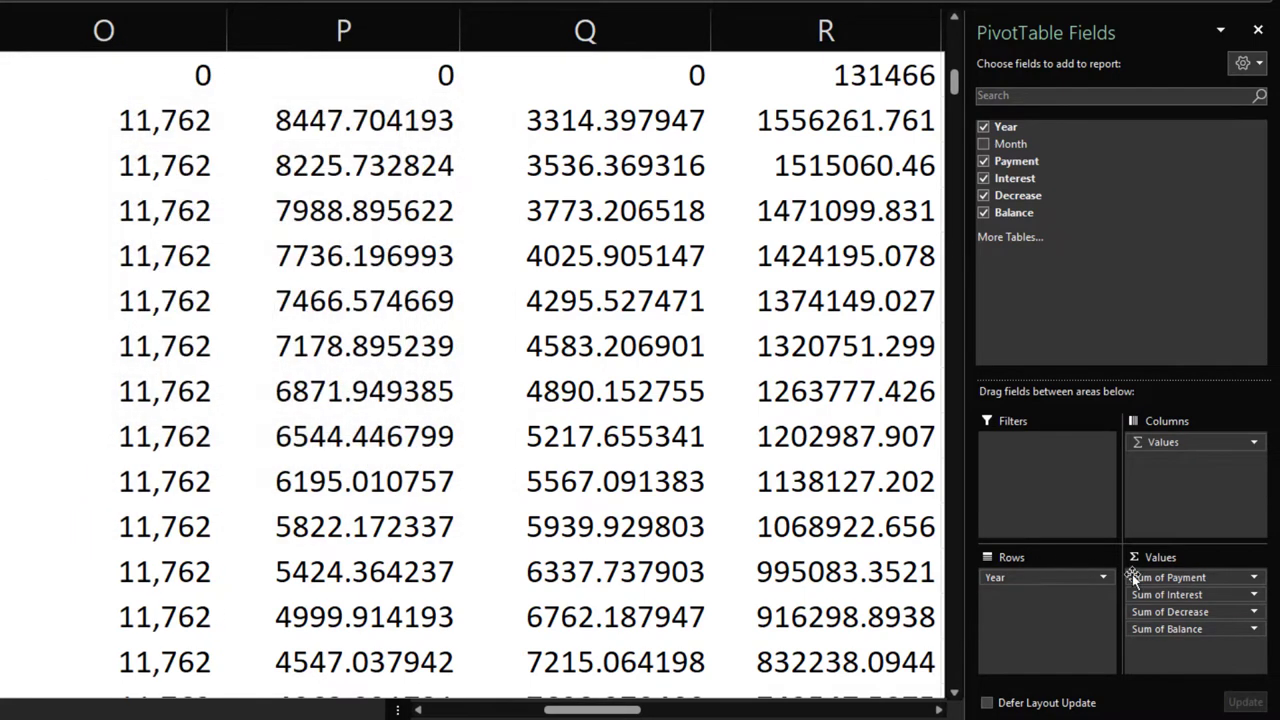
# Format the PivotTable's Sum of Interest field as Currency with no symbol, zero decimals and negatives in red parentheses
pyautogui.click(1161, 592)
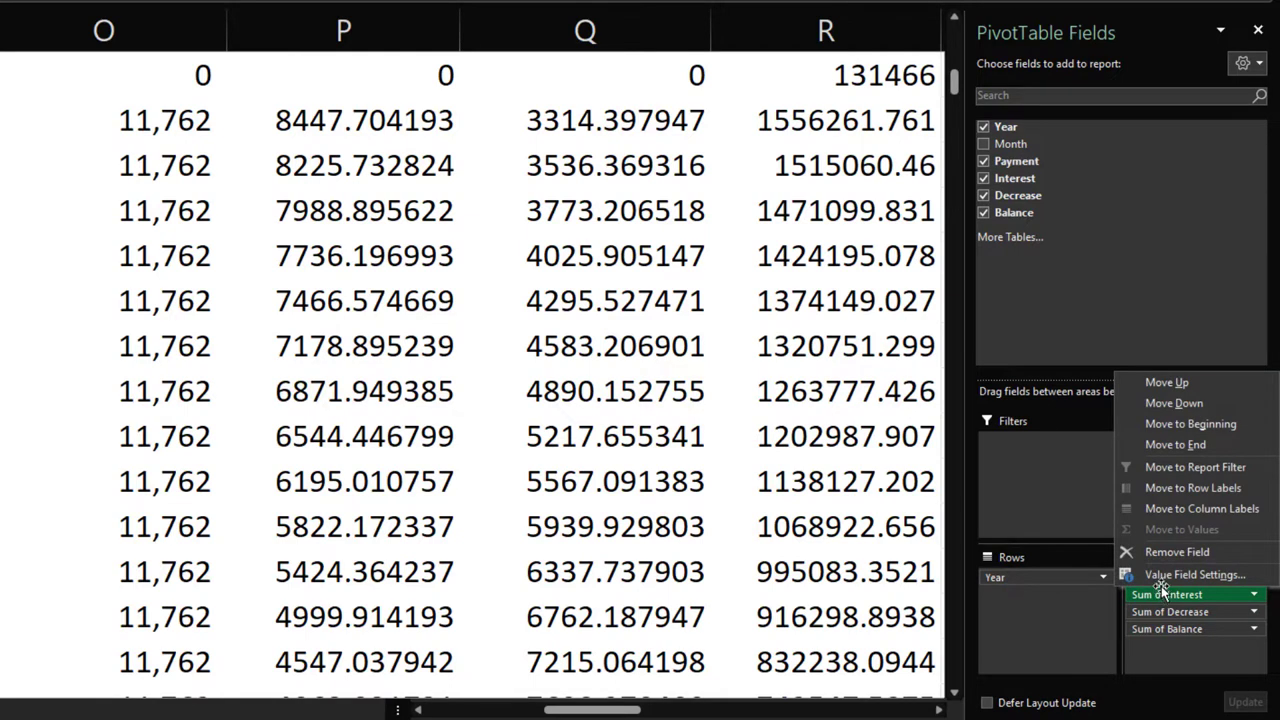
pyautogui.click(1161, 581)
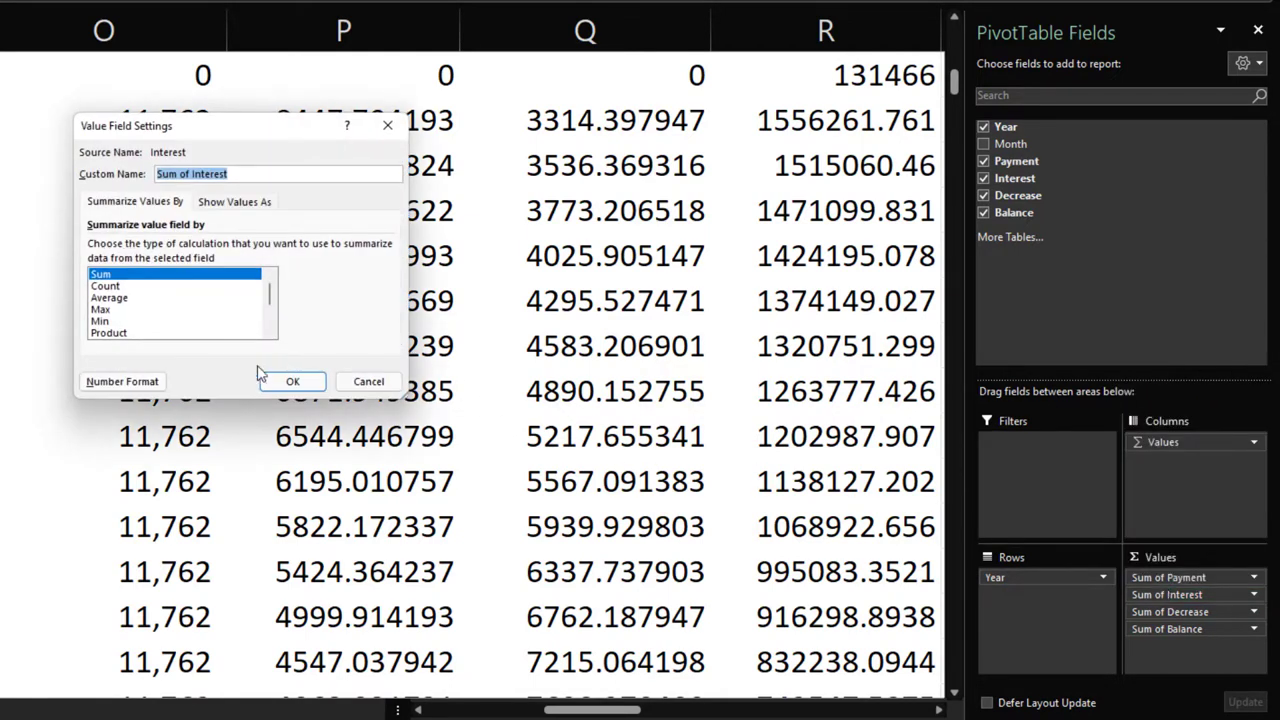
pyautogui.click(124, 382)
pyautogui.click(40, 146)
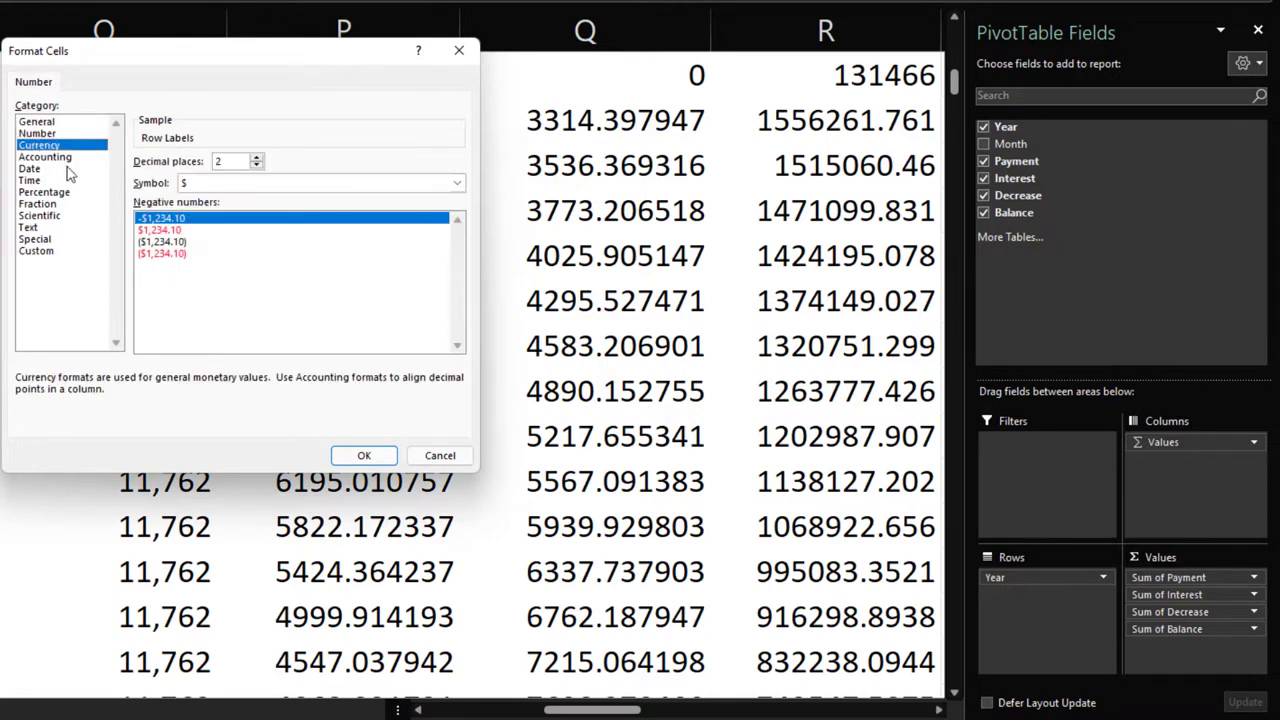
pyautogui.click(145, 254)
pyautogui.click(228, 183)
pyautogui.click(215, 194)
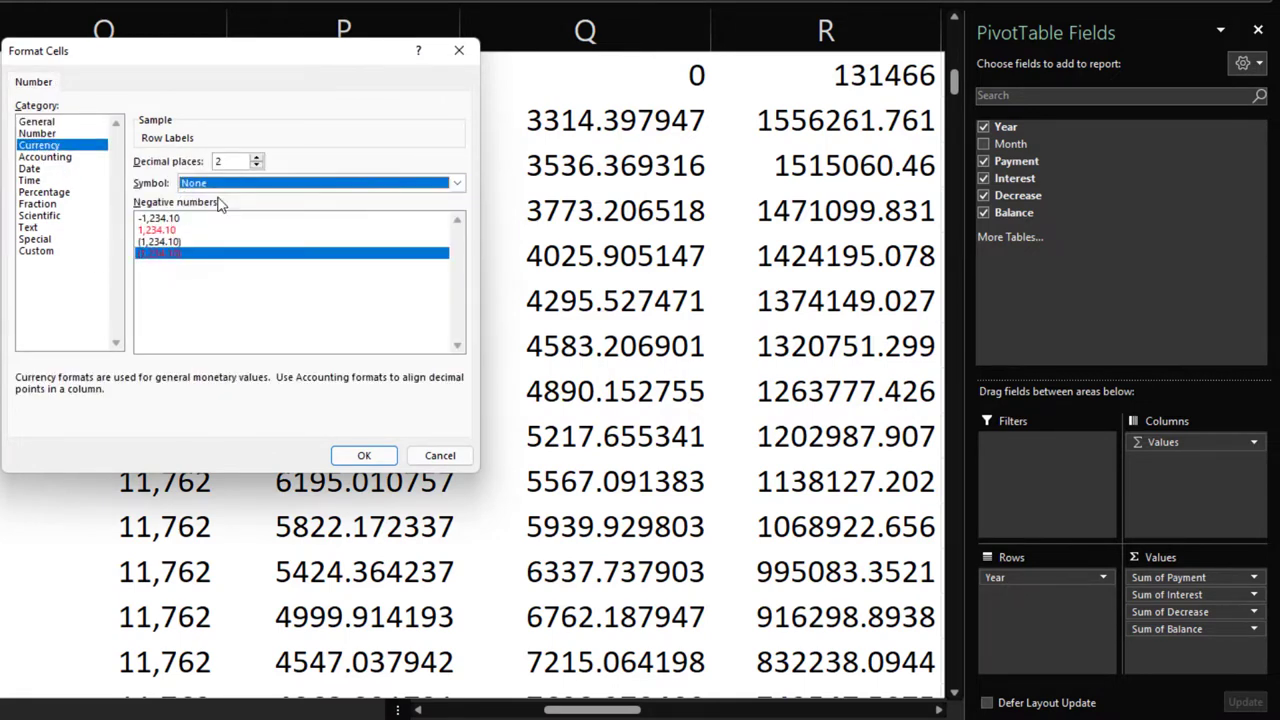
pyautogui.click(256, 166)
pyautogui.click(256, 166)
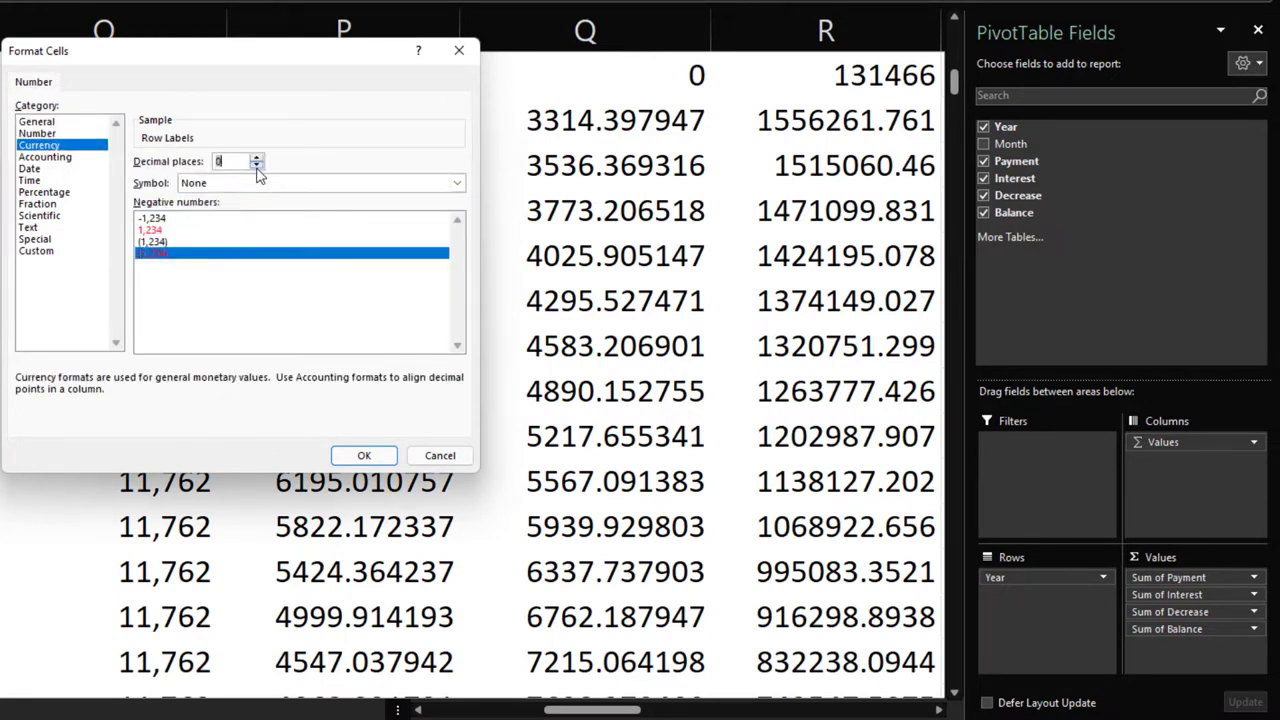
pyautogui.click(365, 456)
pyautogui.click(303, 381)
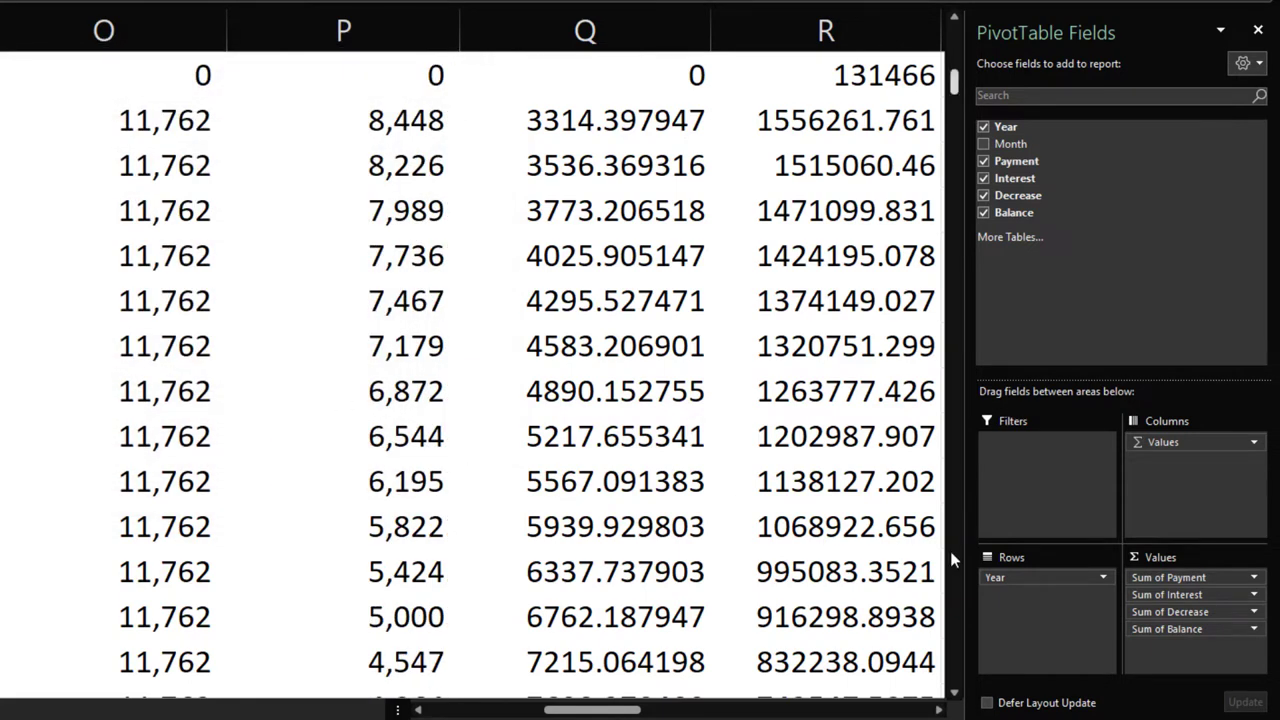
# Format the PivotTable's Sum of Decrease field as Currency with no symbol, zero decimals and negatives in red parentheses
pyautogui.click(1205, 612)
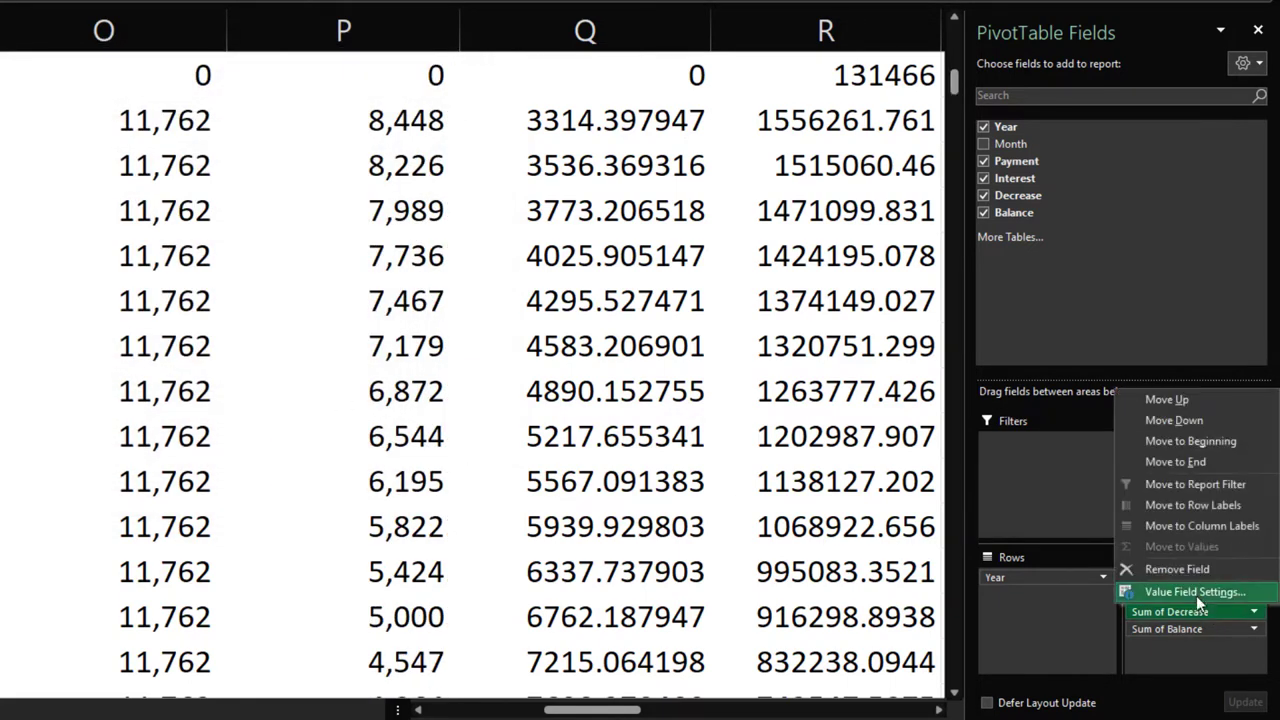
pyautogui.click(1196, 592)
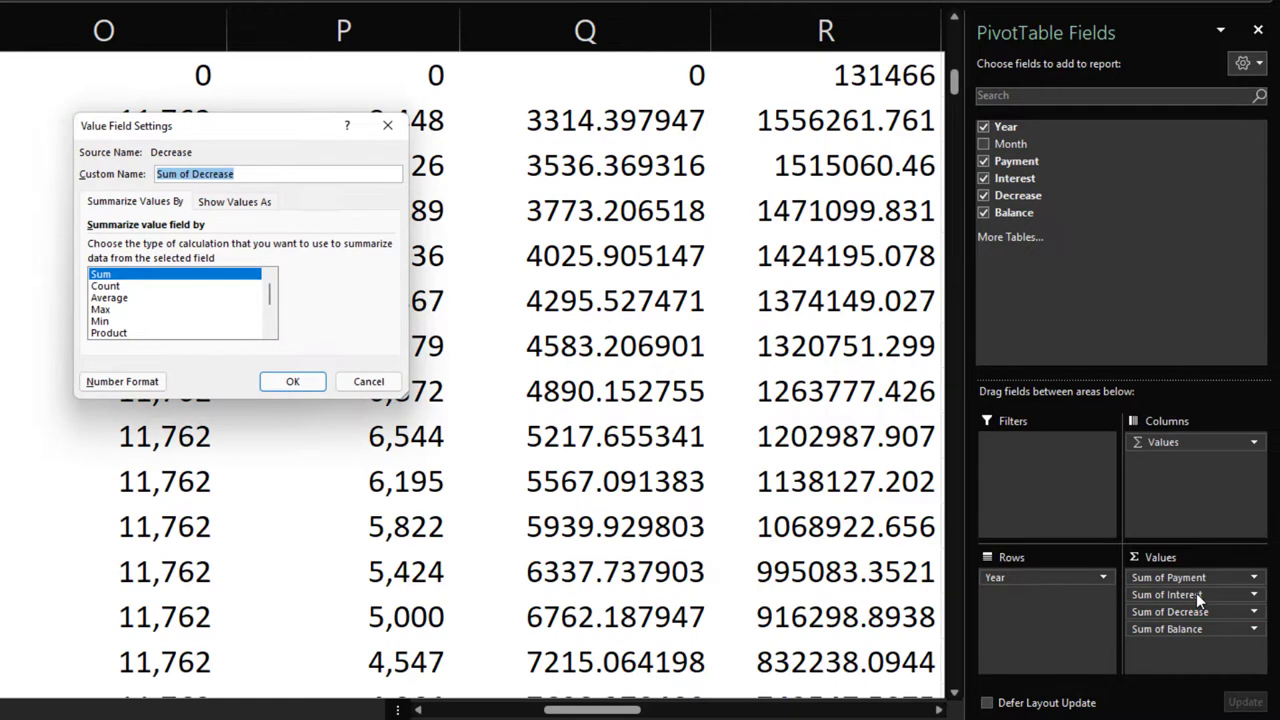
pyautogui.click(140, 383)
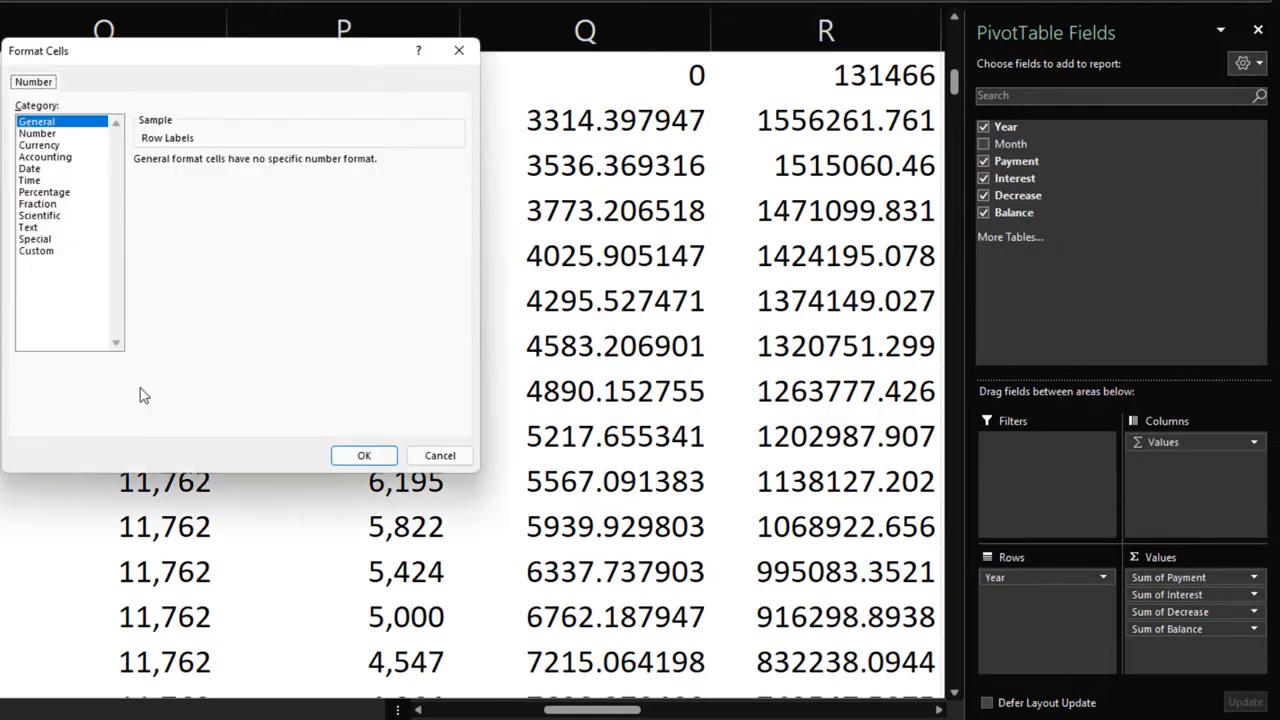
pyautogui.click(40, 146)
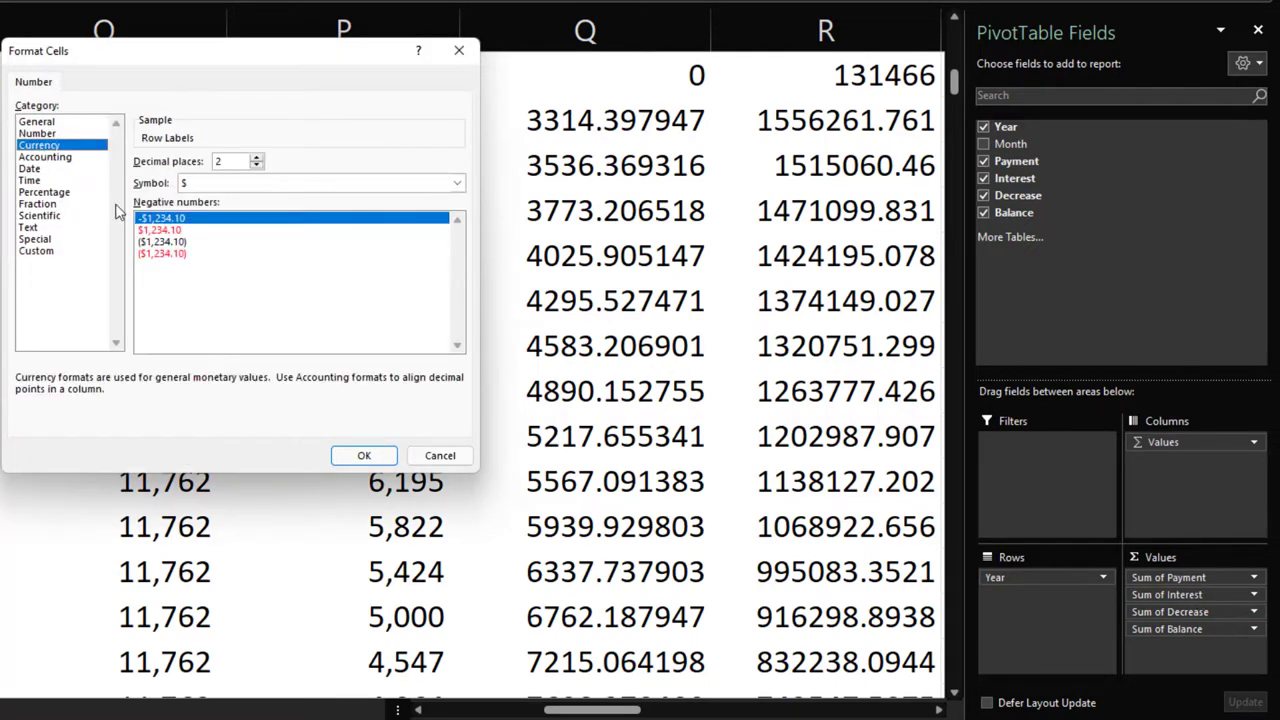
pyautogui.click(158, 254)
pyautogui.click(230, 183)
pyautogui.click(230, 196)
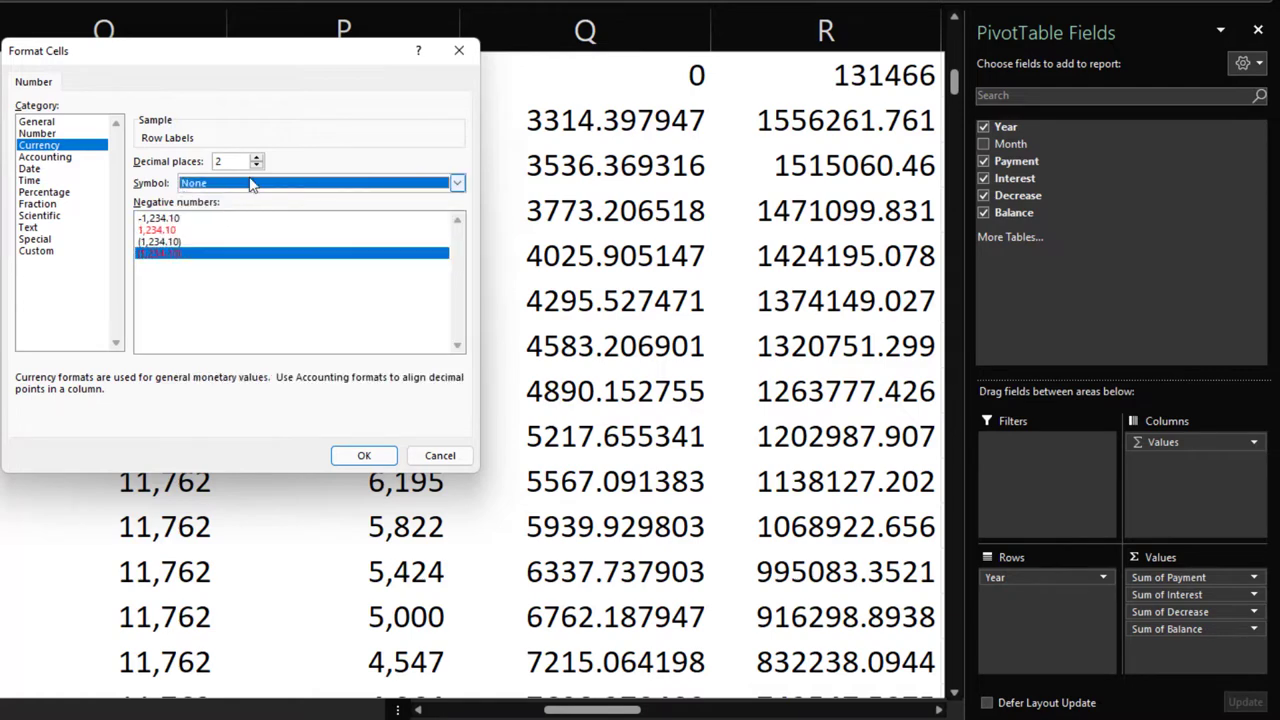
pyautogui.click(256, 166)
pyautogui.click(256, 166)
pyautogui.click(388, 463)
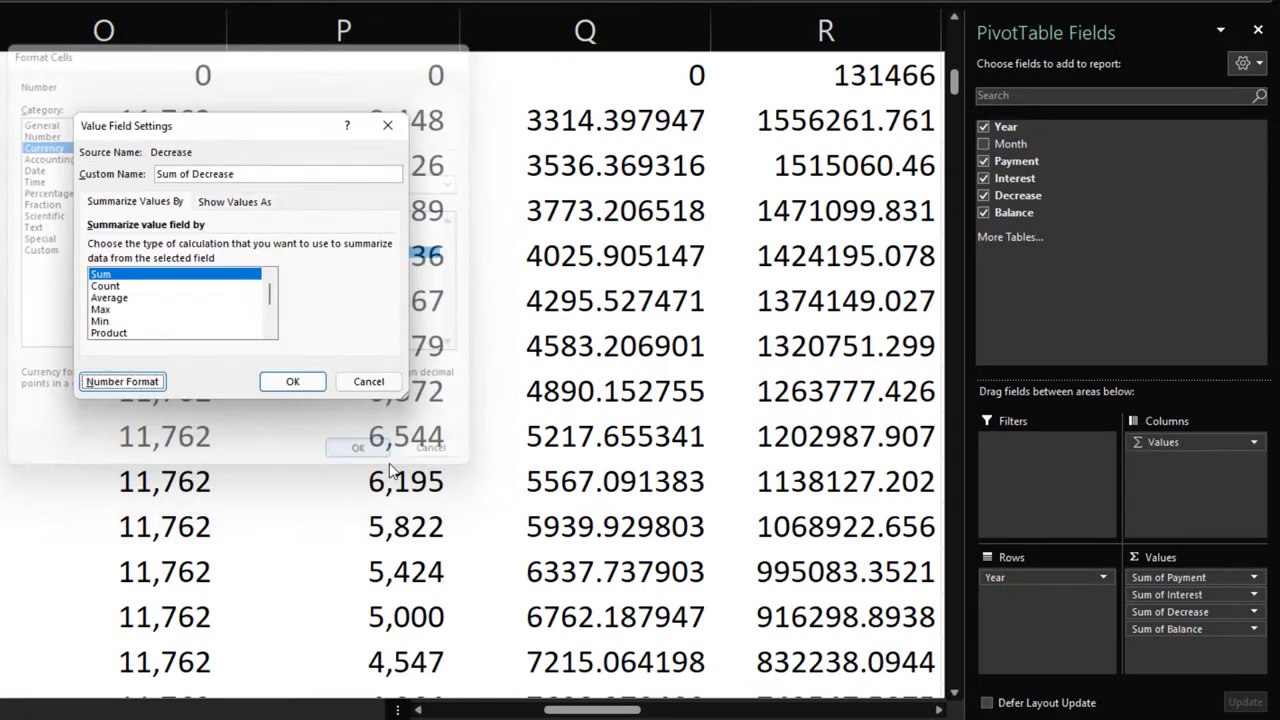
pyautogui.click(300, 381)
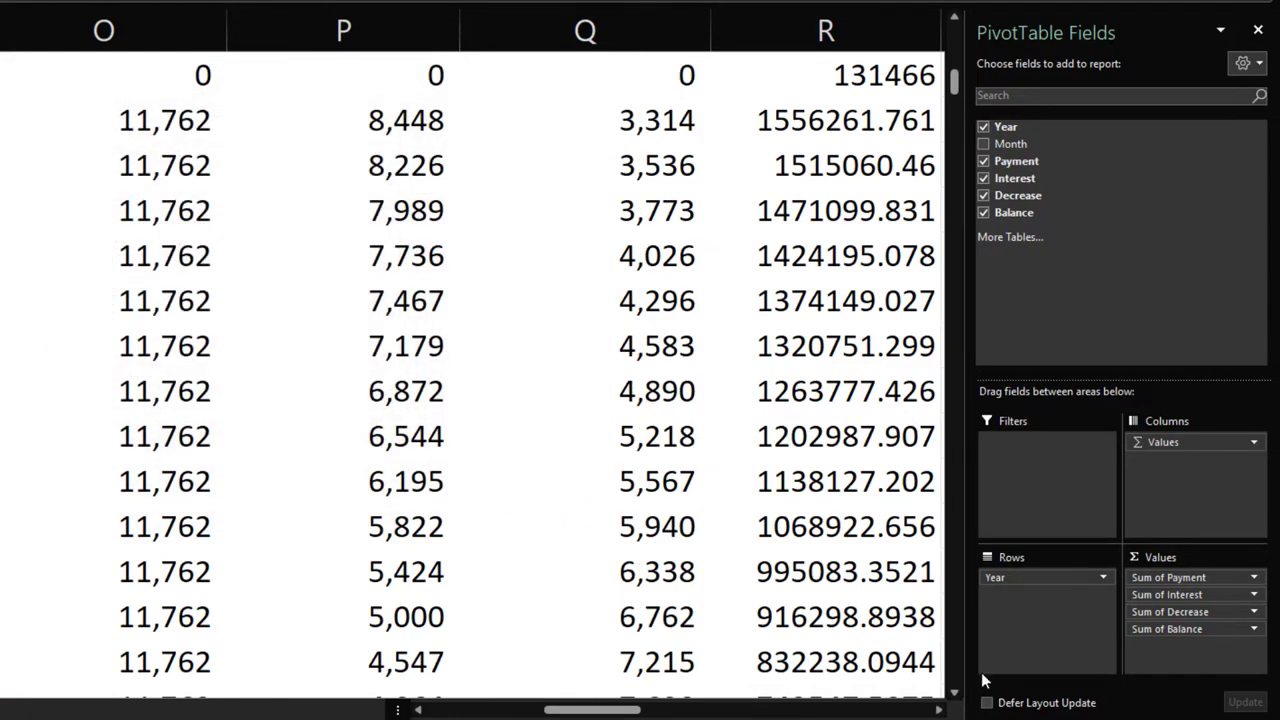
# Summarize the PivotTable's Balance field by Min and format it as Currency with no symbol, zero decimals and negatives in red parentheses
pyautogui.click(1153, 632)
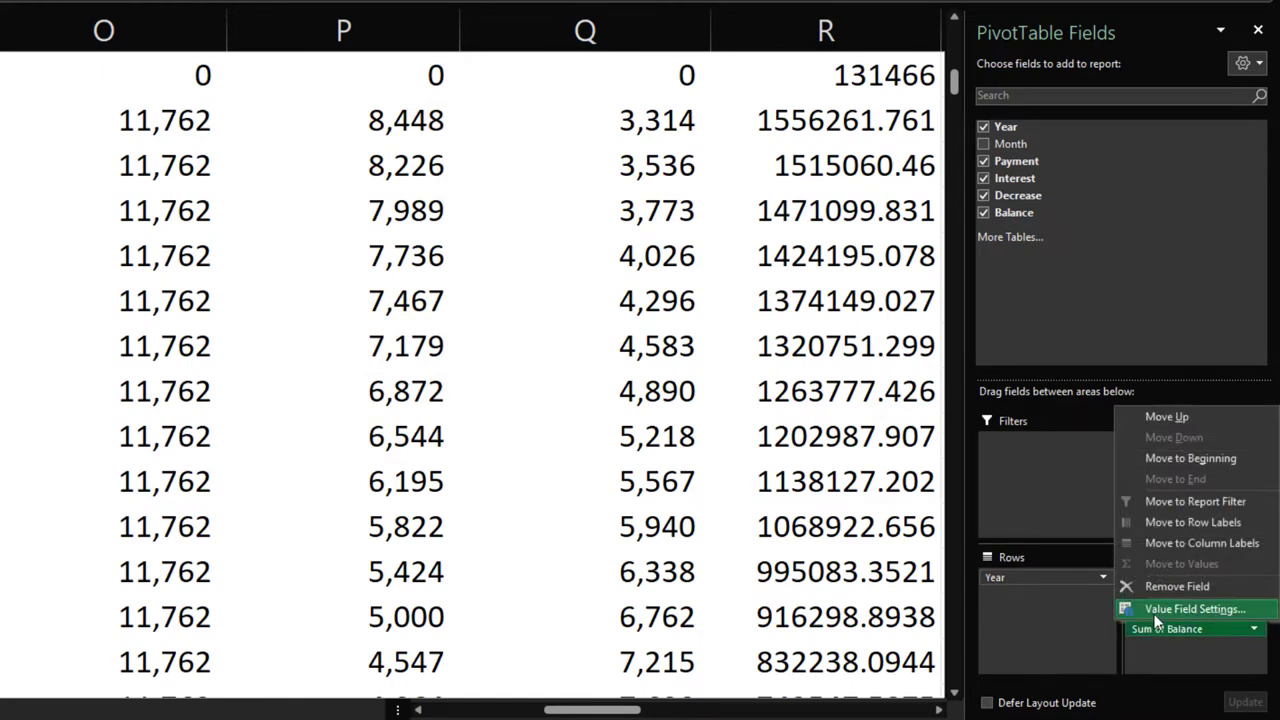
pyautogui.click(1154, 613)
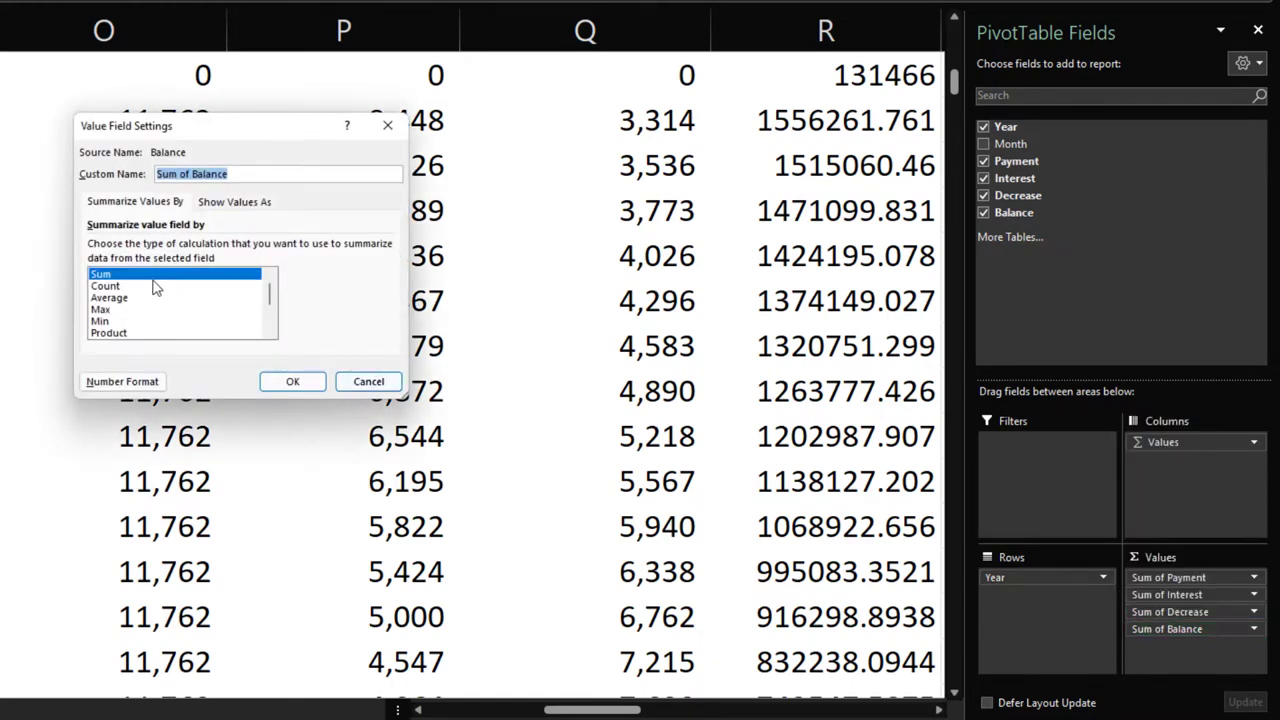
pyautogui.click(101, 321)
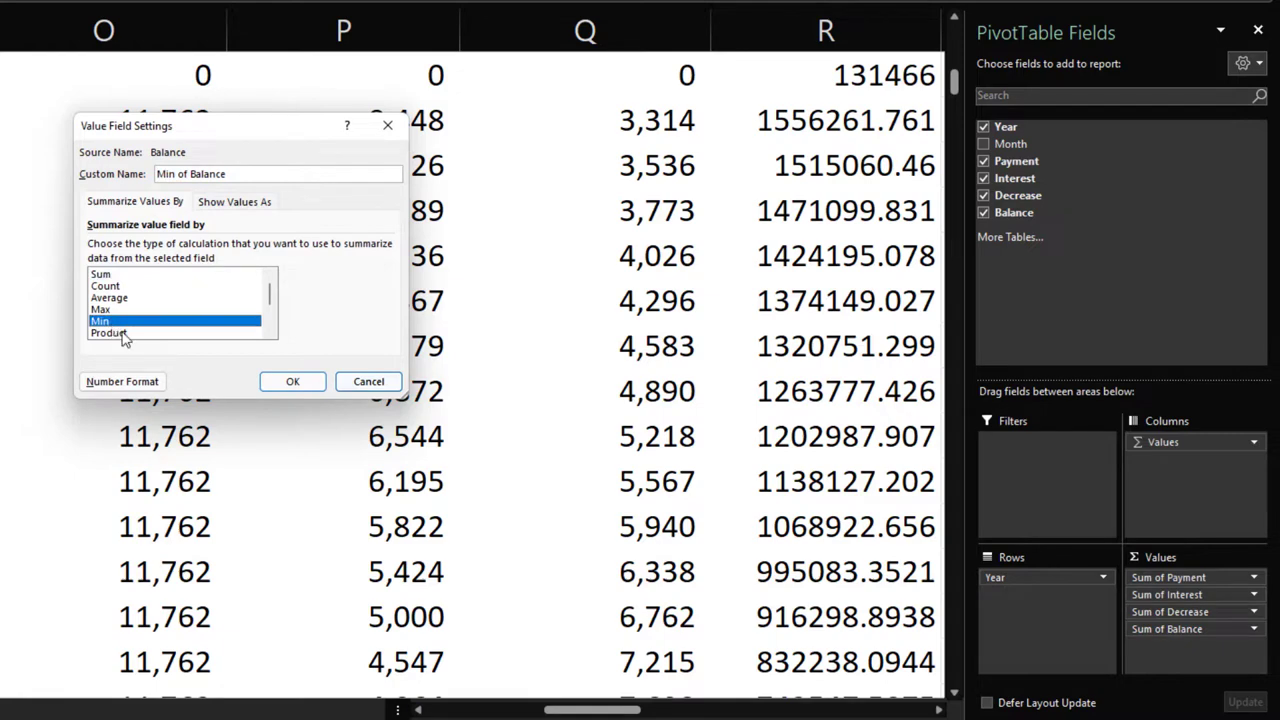
pyautogui.click(122, 381)
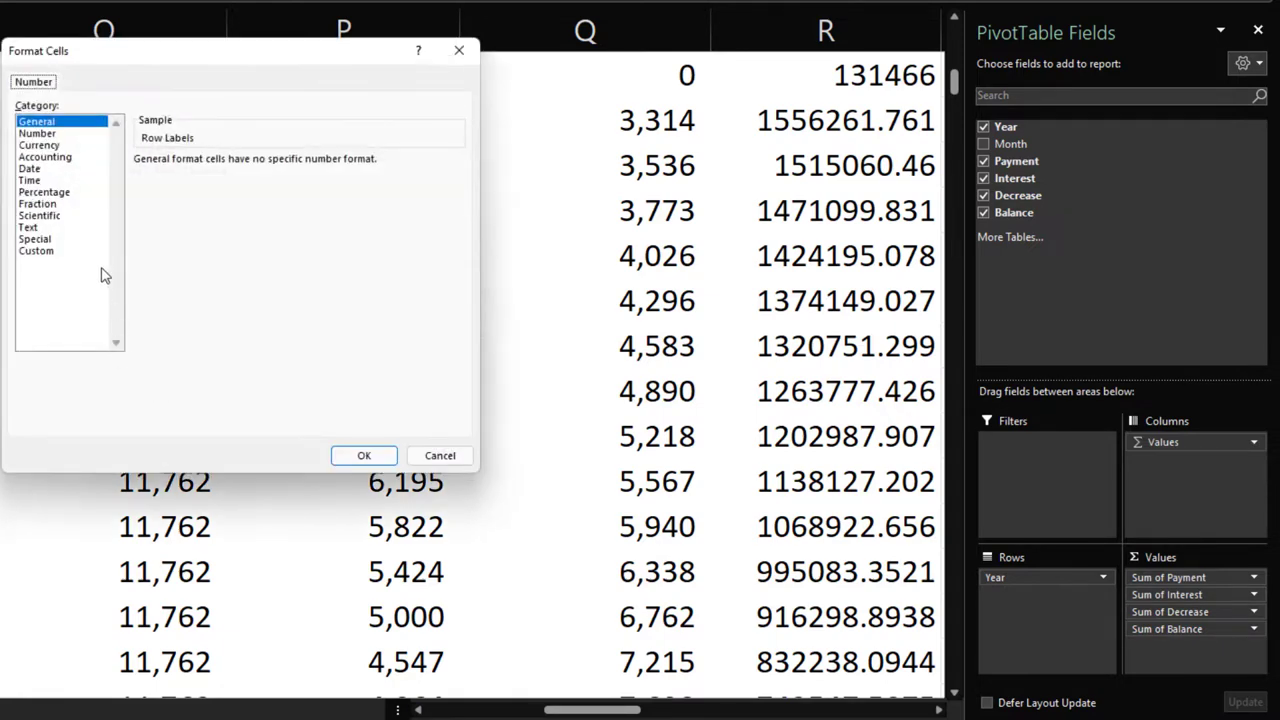
pyautogui.click(47, 146)
pyautogui.click(162, 254)
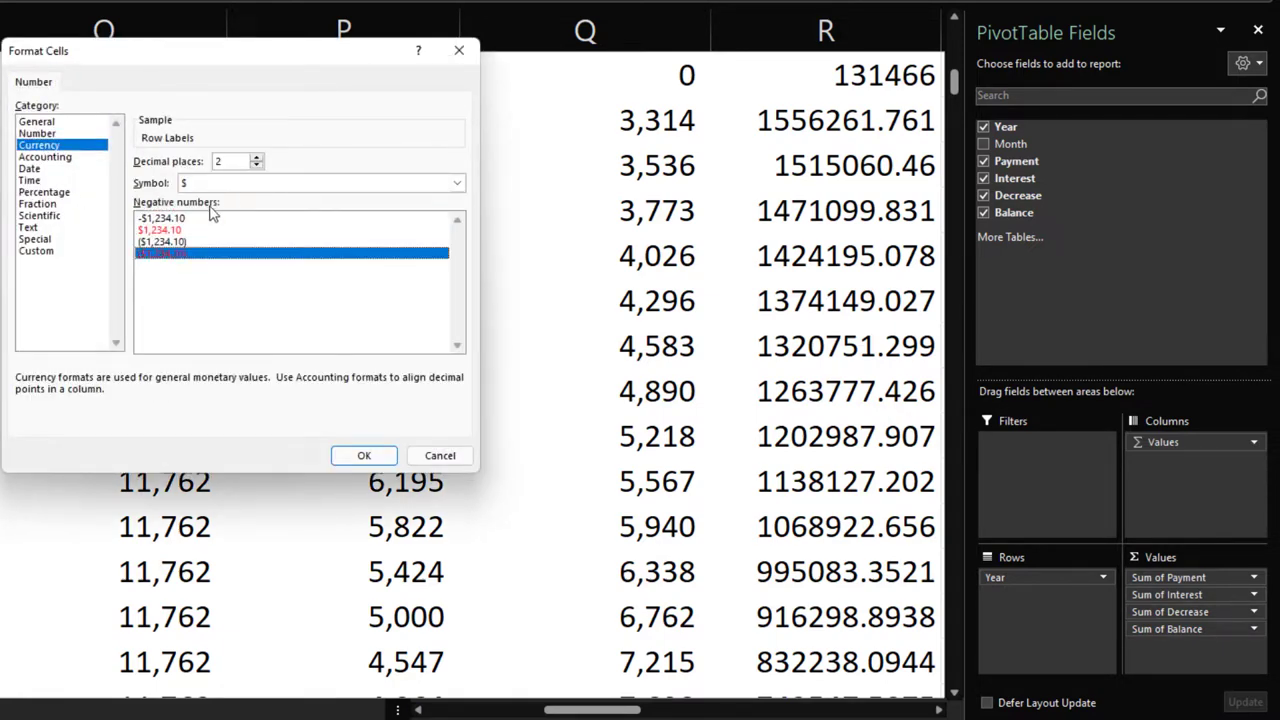
pyautogui.click(215, 183)
pyautogui.click(236, 197)
pyautogui.click(256, 166)
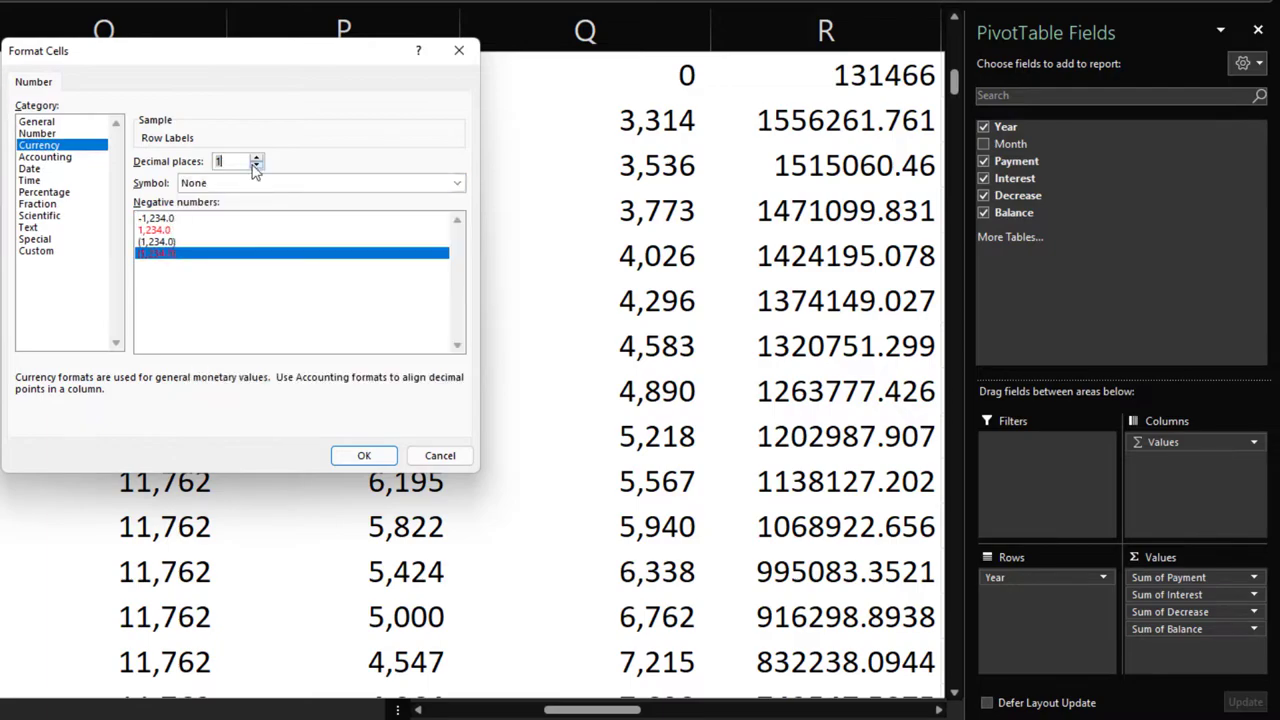
pyautogui.click(256, 166)
pyautogui.click(380, 458)
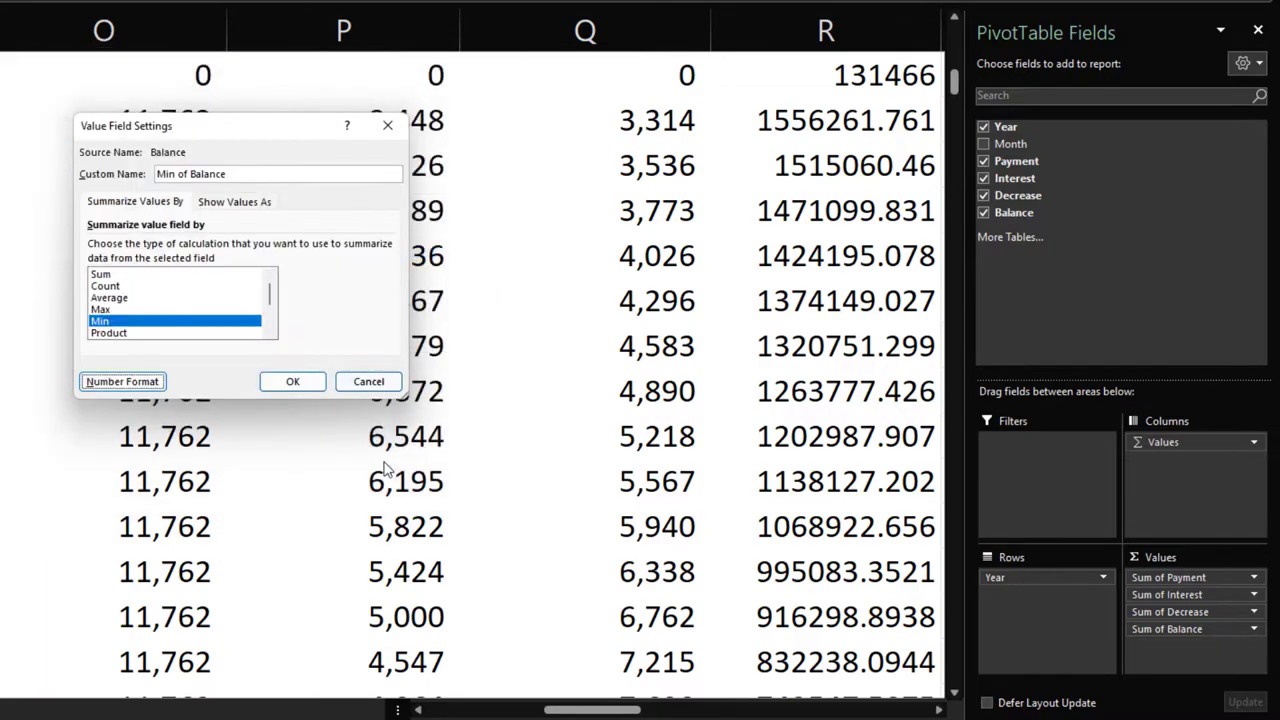
pyautogui.click(318, 388)
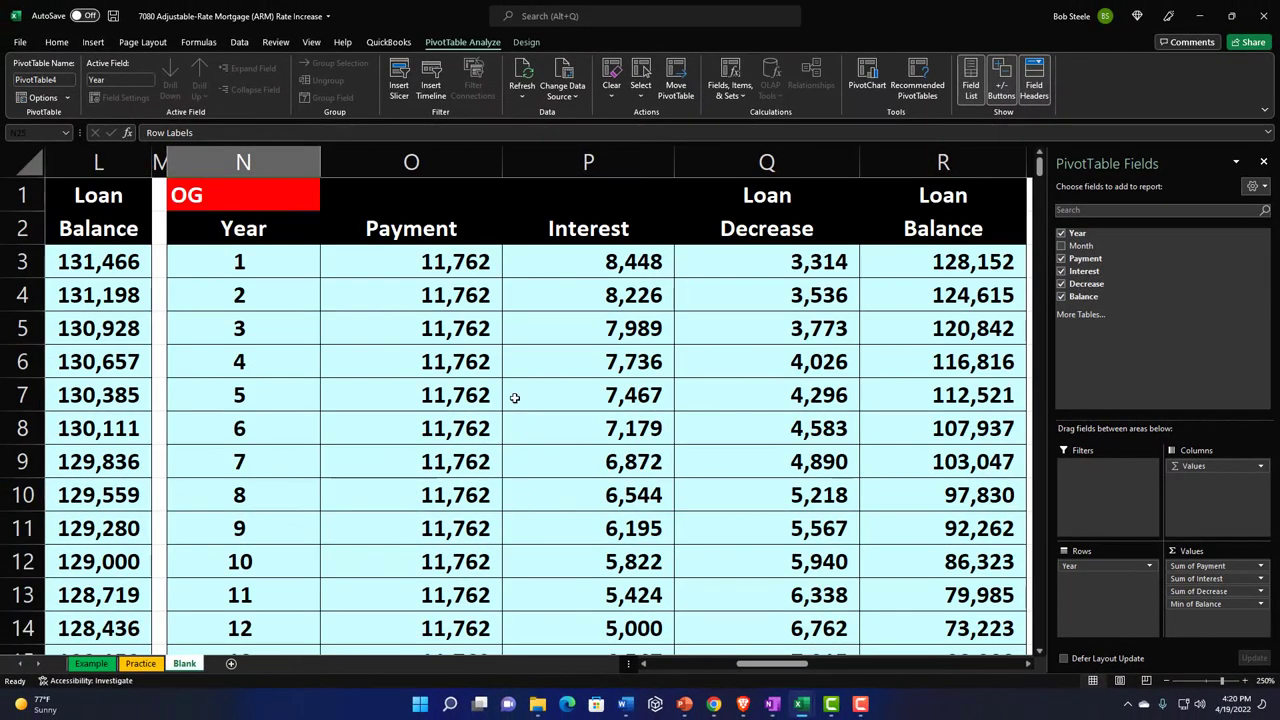
# Narrow columns N through R together so the yearly summary table takes less width
pyautogui.moveTo(243, 162); pyautogui.dragTo(859, 165)
pyautogui.moveTo(883, 106); pyautogui.dragTo(656, 106)
pyautogui.moveTo(621, 97); pyautogui.dragTo(613, 97)
pyautogui.click(640, 285)
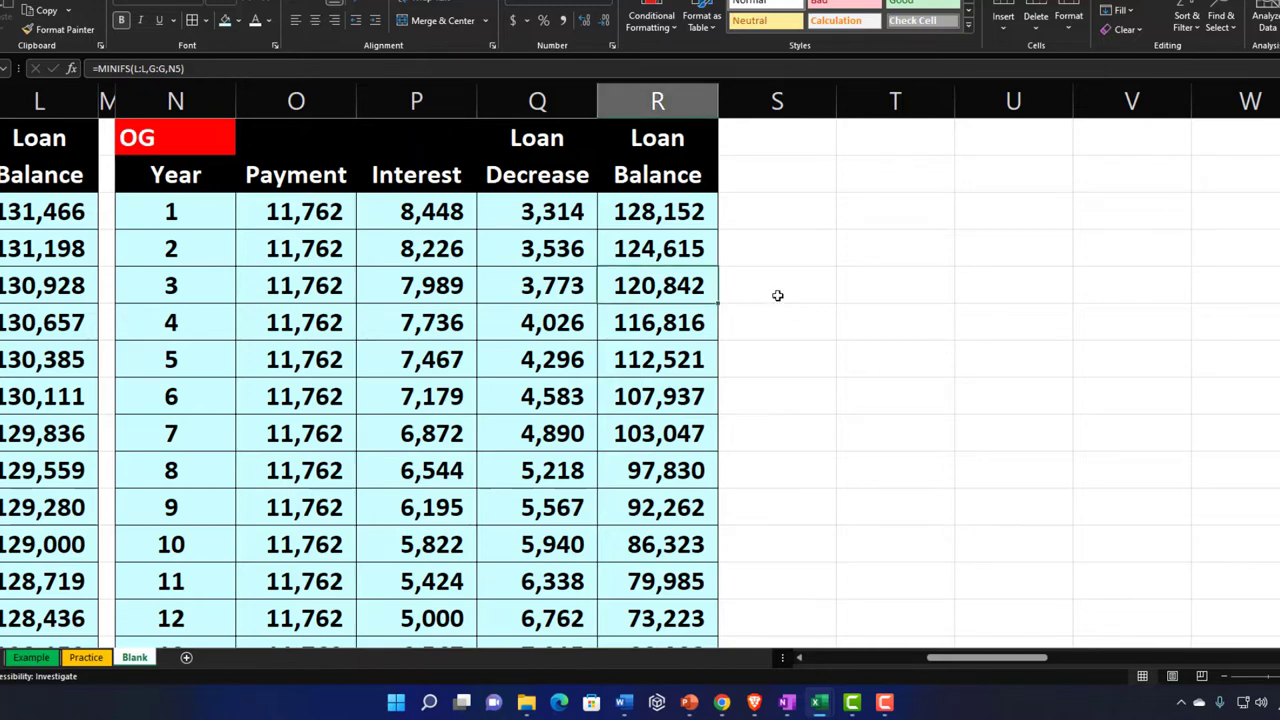
# Review the monthly amortization table in columns G to L and the payment comparison in columns D and E
pyautogui.press('Left')
pyautogui.press('Left')
pyautogui.press('Left')
pyautogui.press('Left')
pyautogui.press('Left')
pyautogui.press('Left')
pyautogui.press('Left')
pyautogui.press('Left')
pyautogui.press('Left')
pyautogui.press('Left')
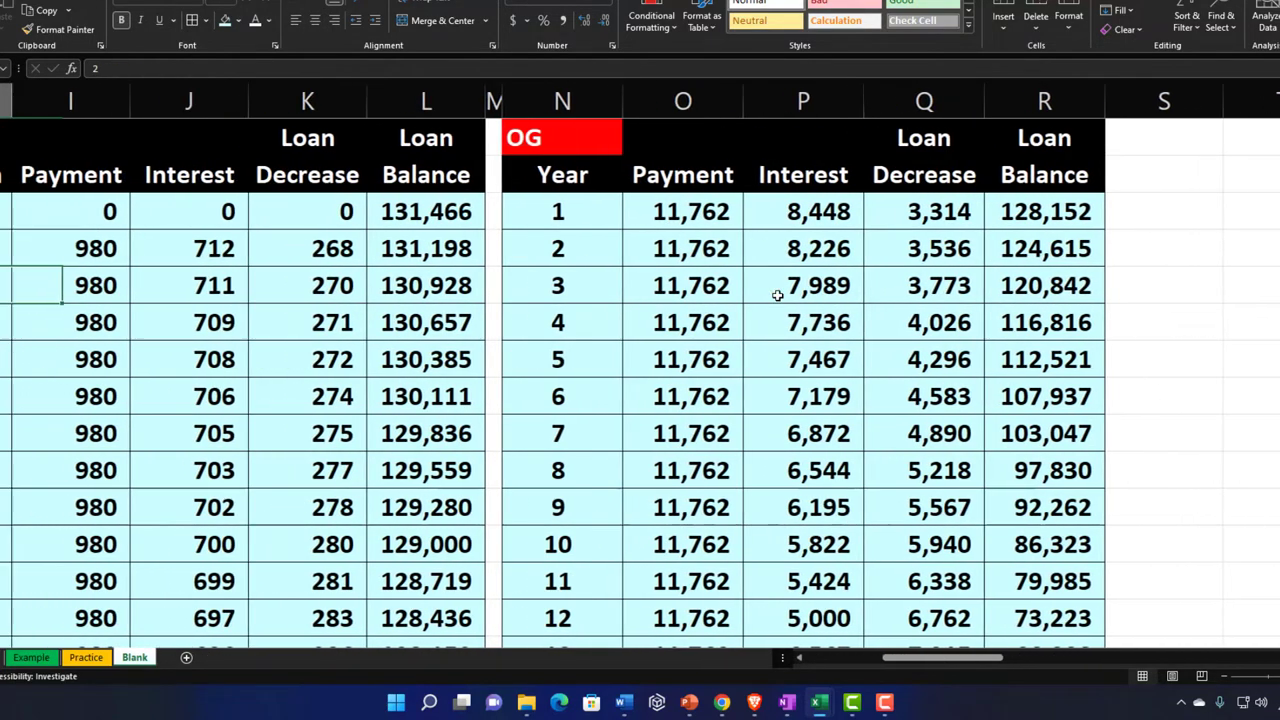
pyautogui.press('Left')
pyautogui.press('Left')
pyautogui.press('Left')
pyautogui.press('Left')
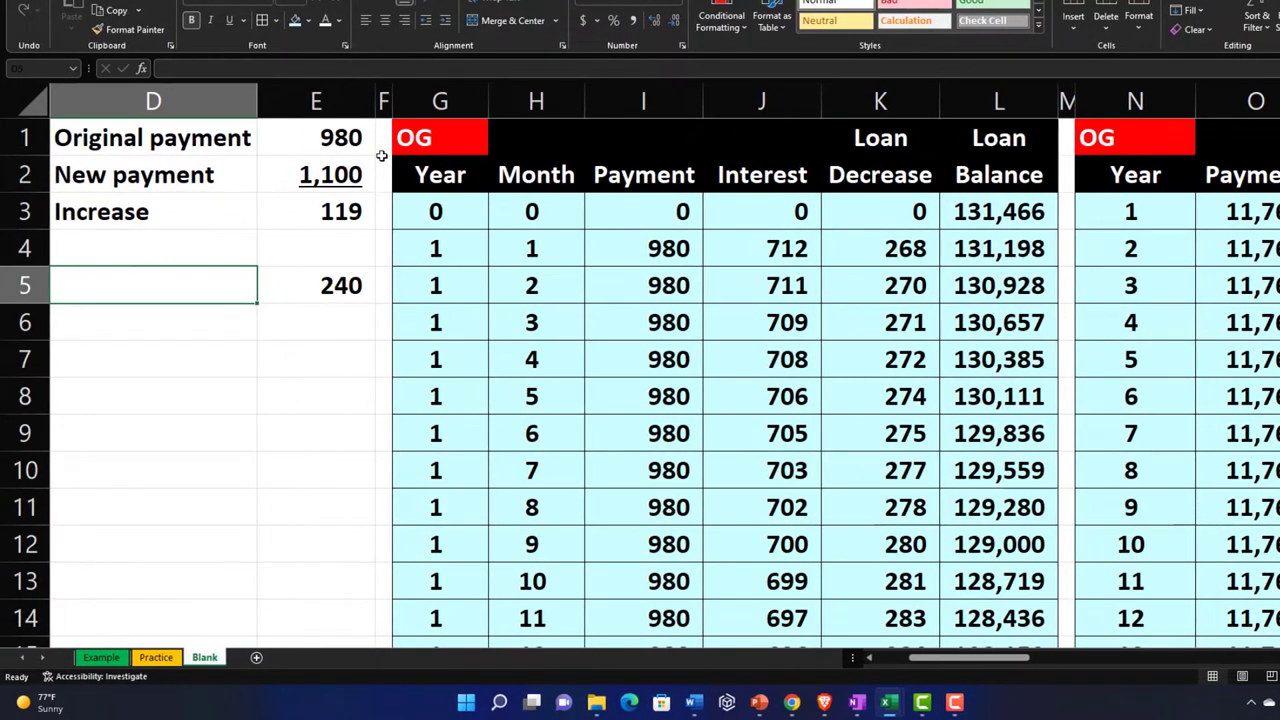
pyautogui.click(384, 101)
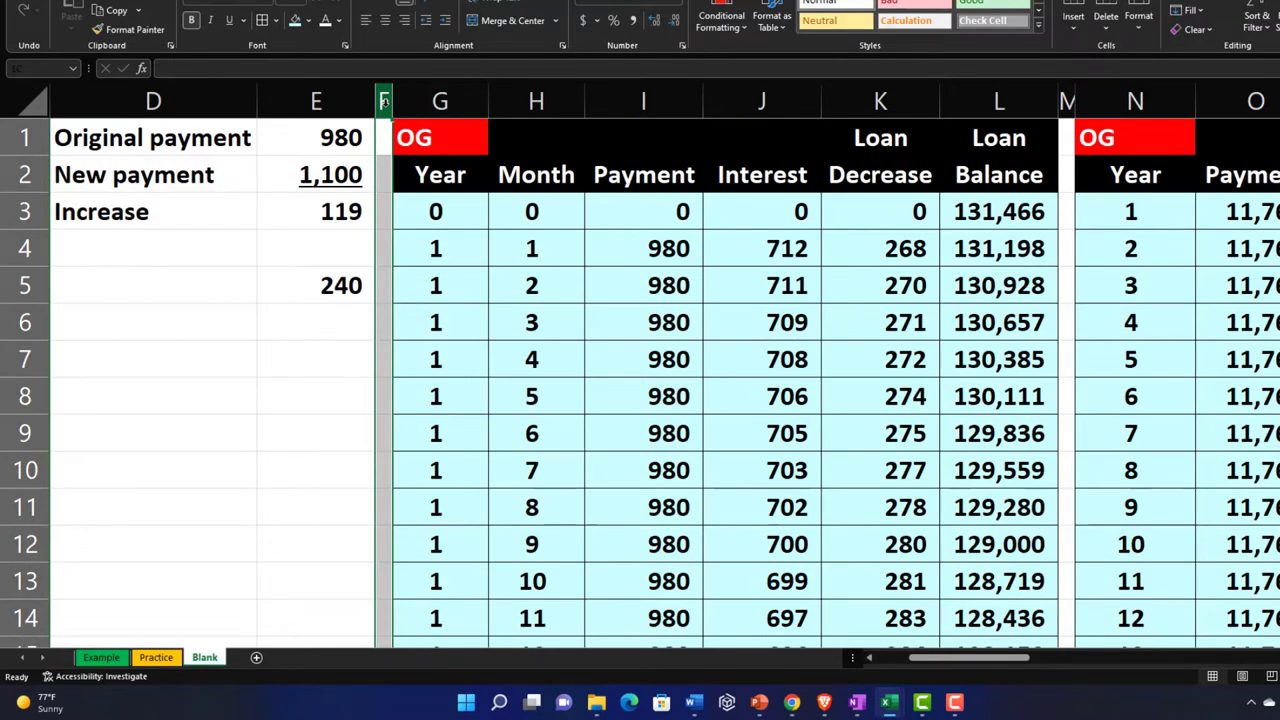
pyautogui.moveTo(384, 101); pyautogui.dragTo(512, 101)
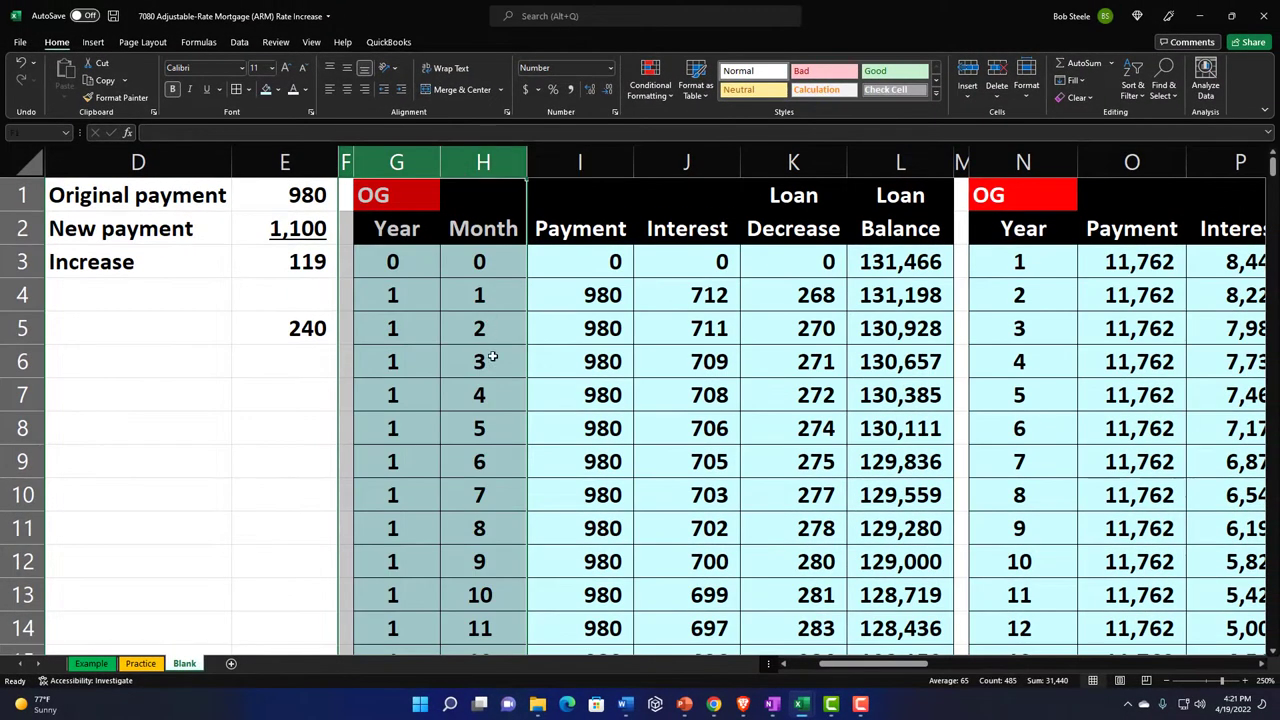
pyautogui.click(505, 362)
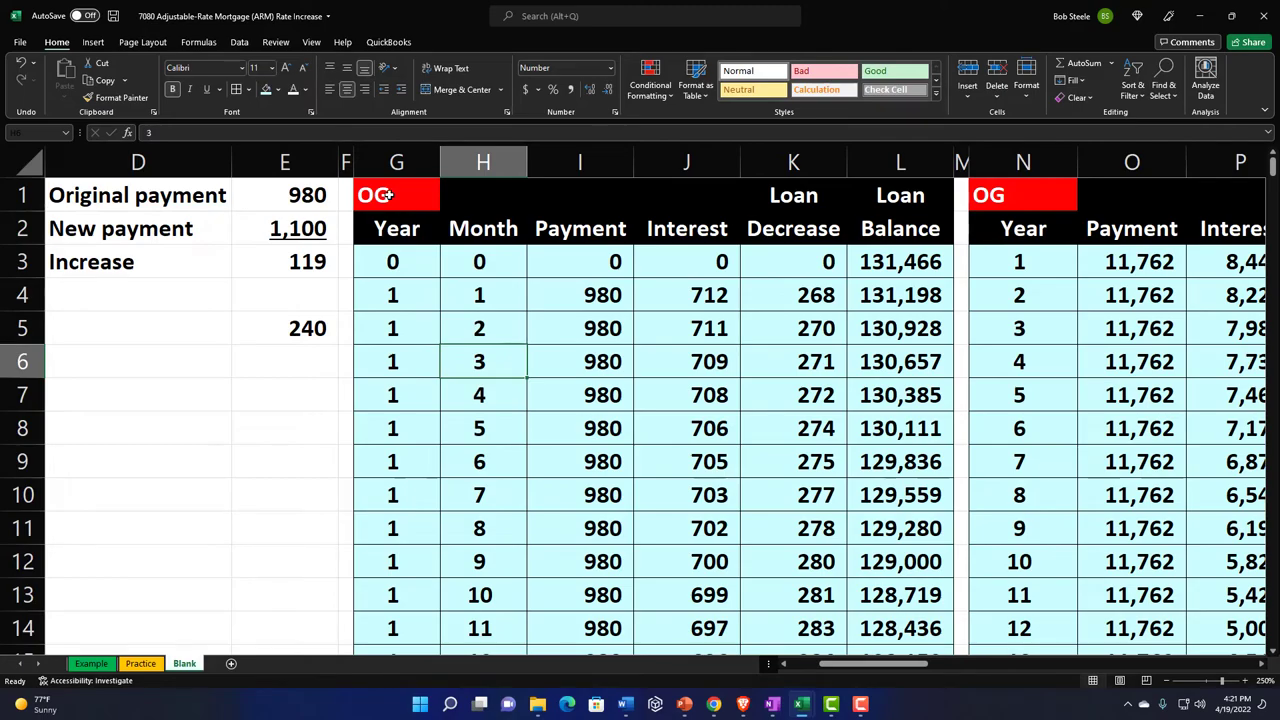
# Copy the monthly amortization table's header block G1:L2 and paste it starting at cell T1
pyautogui.moveTo(388, 195); pyautogui.dragTo(867, 224)
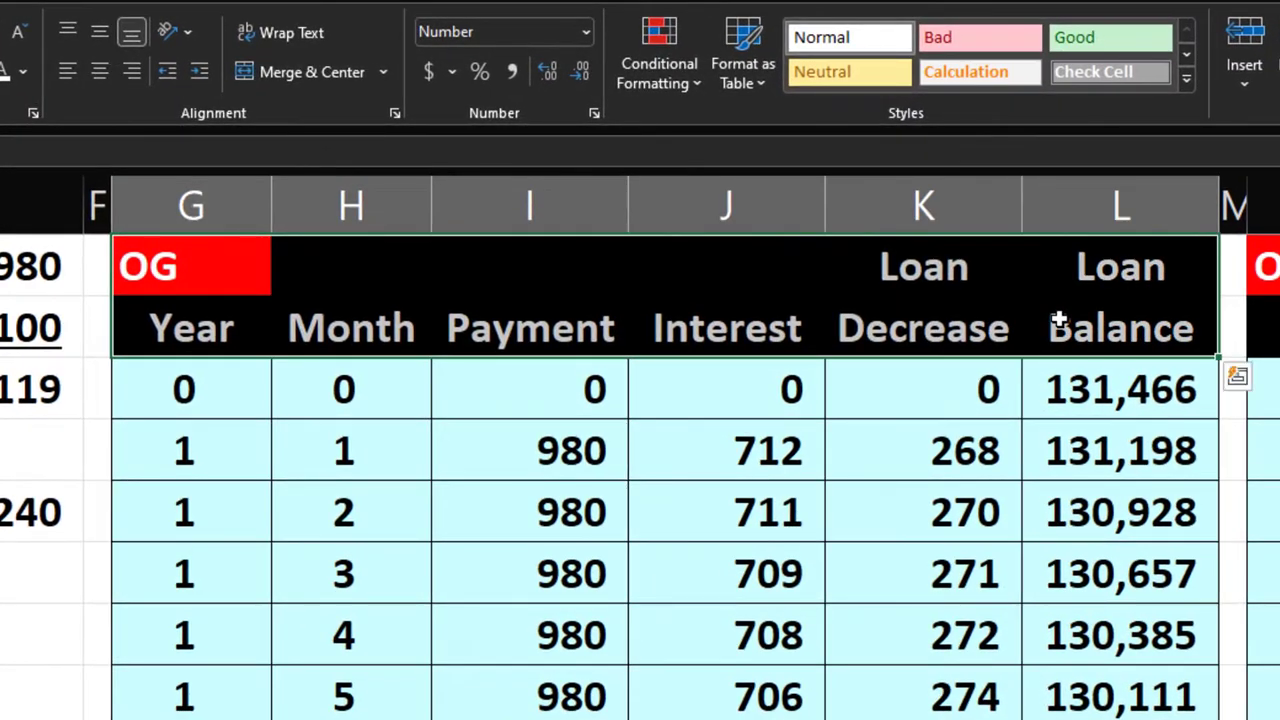
pyautogui.hotkey('ctrl', 'c')
pyautogui.click(866, 323)
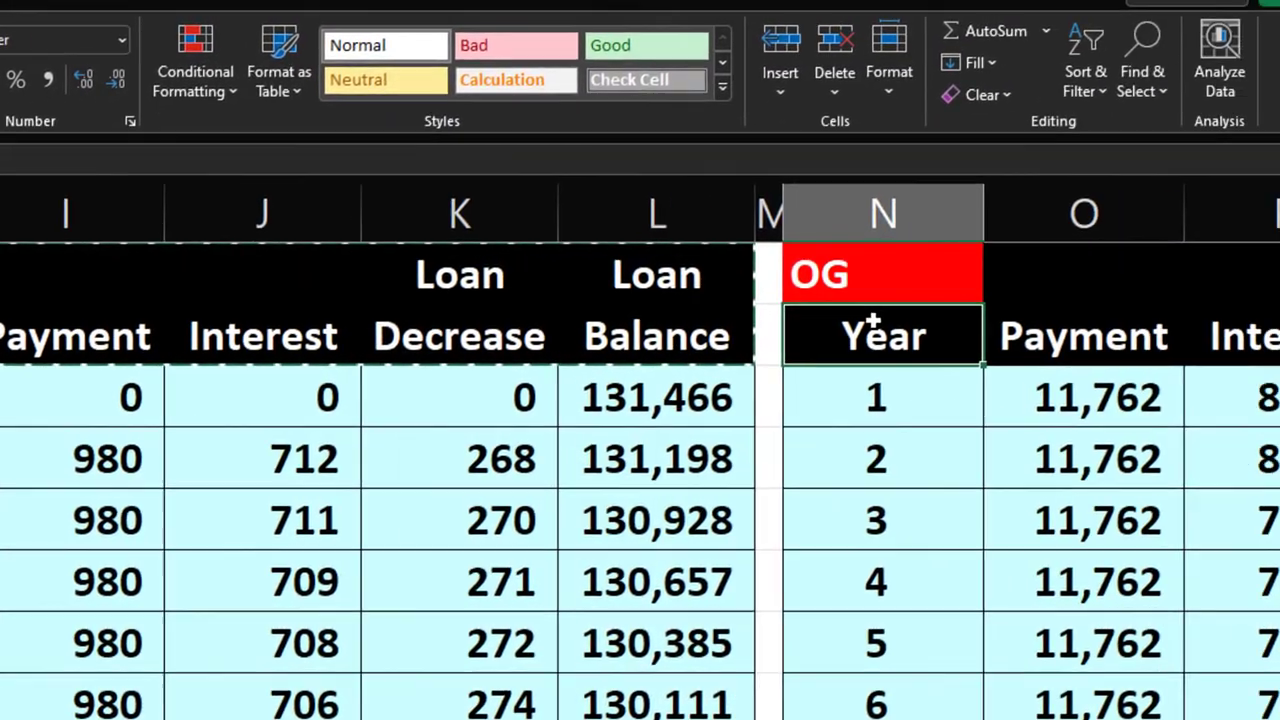
pyautogui.press('Right')
pyautogui.press('Right')
pyautogui.press('Right')
pyautogui.press('Right')
pyautogui.press('Right')
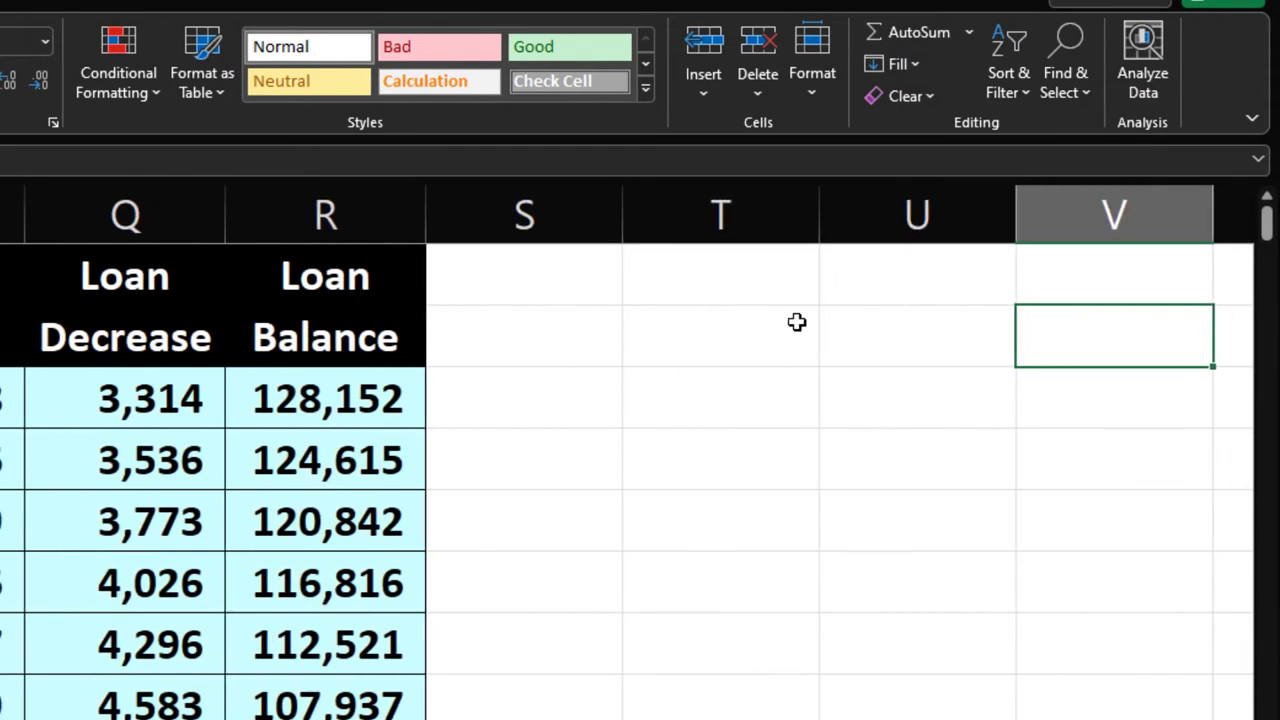
pyautogui.click(737, 274)
pyautogui.hotkey('ctrl', 'v')
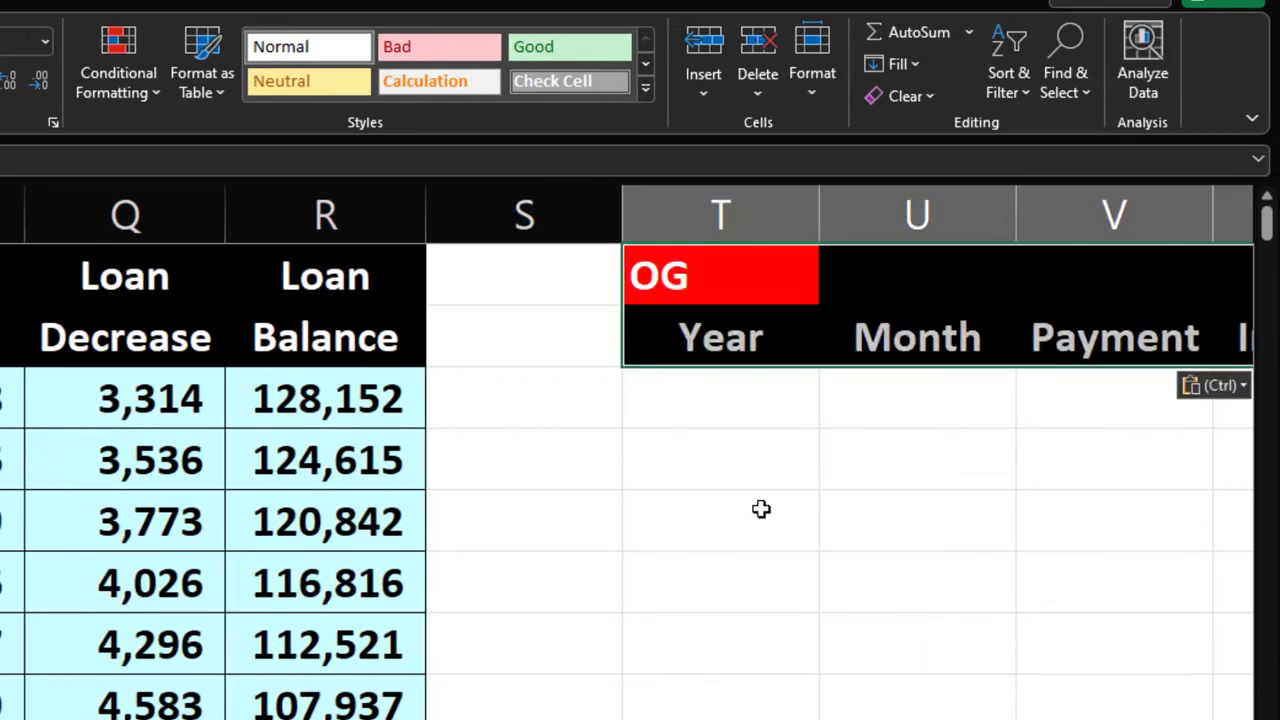
# Replace the title in T1 of the copied header with Rate Change
pyautogui.click(712, 288)
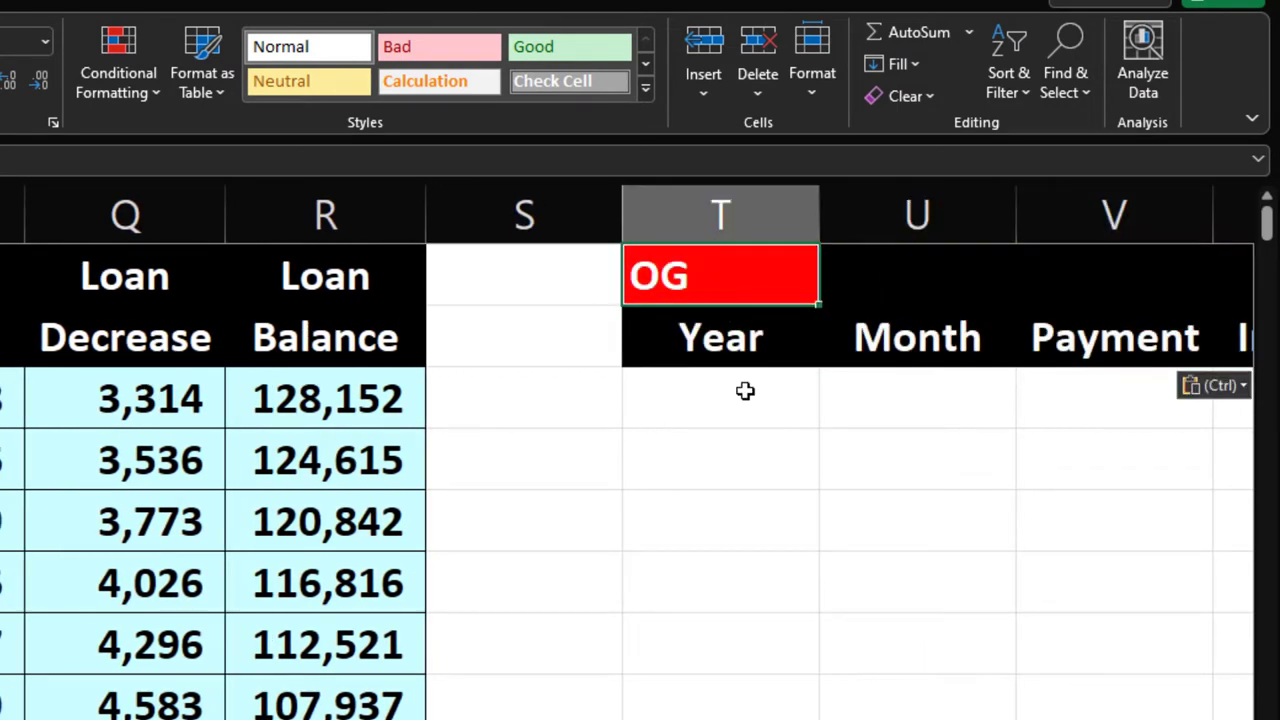
pyautogui.write('Rate ')
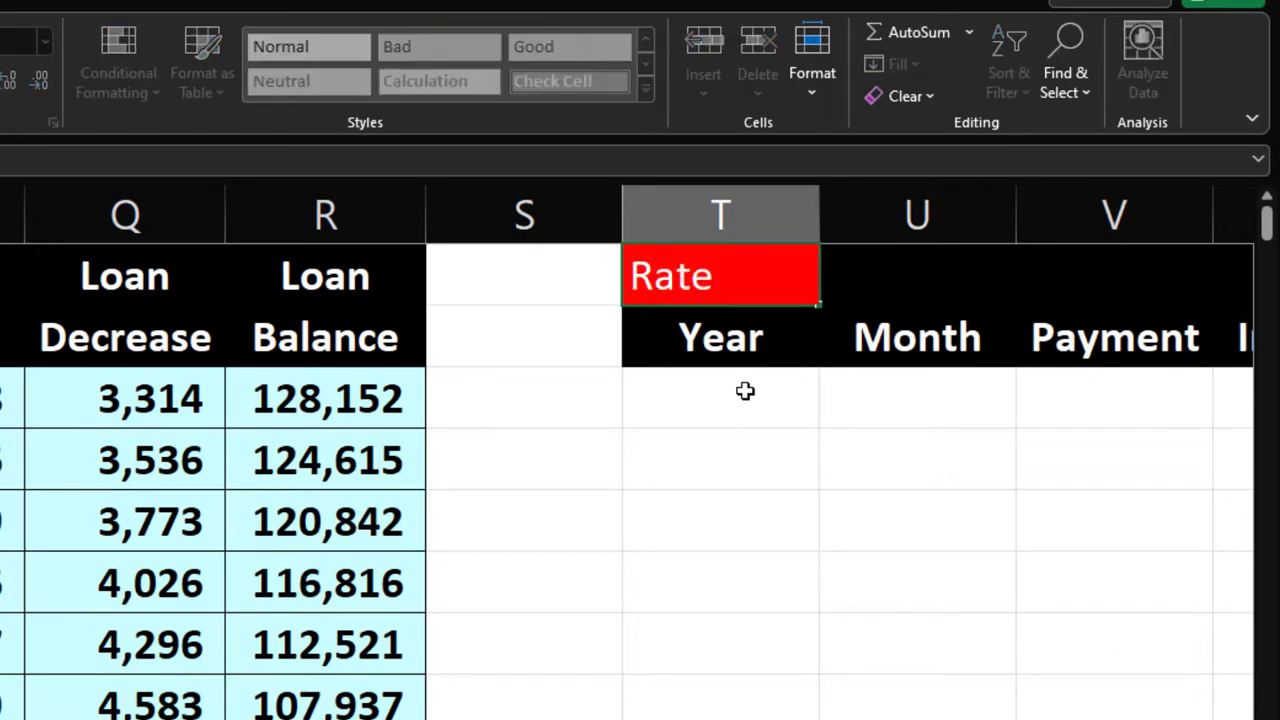
pyautogui.write('Change')
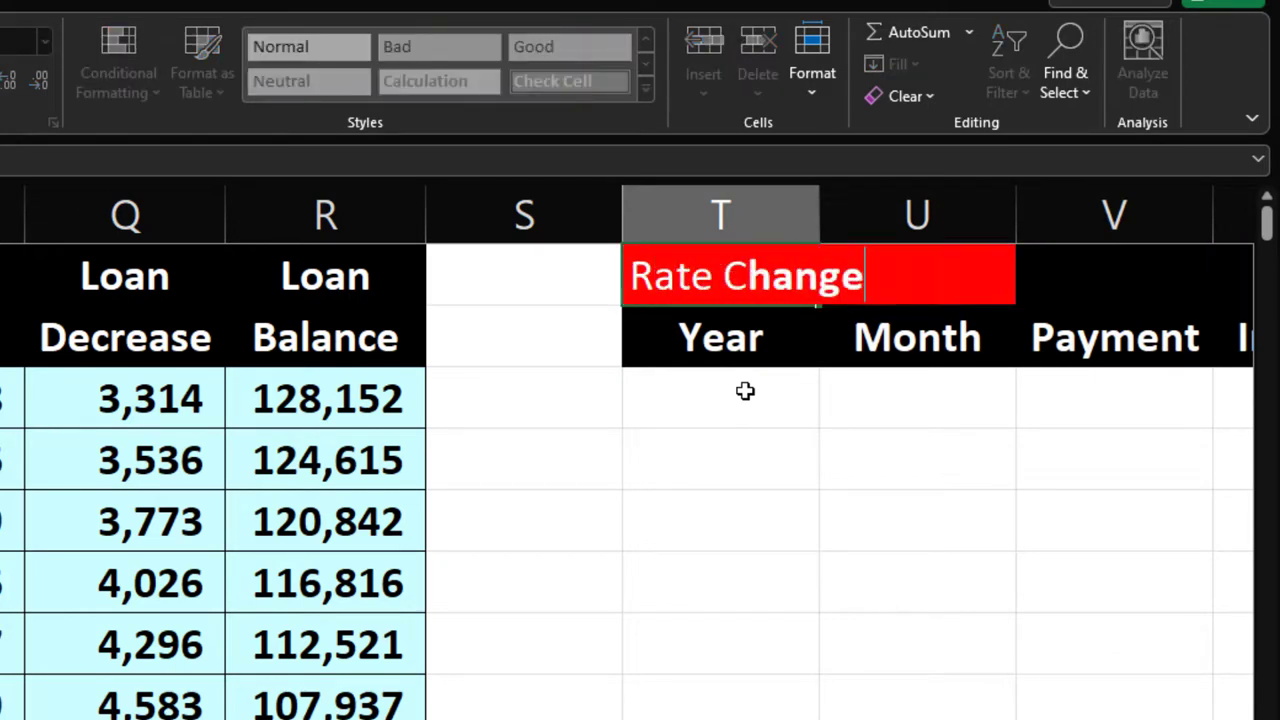
pyautogui.press('Return')
pyautogui.click(625, 500)
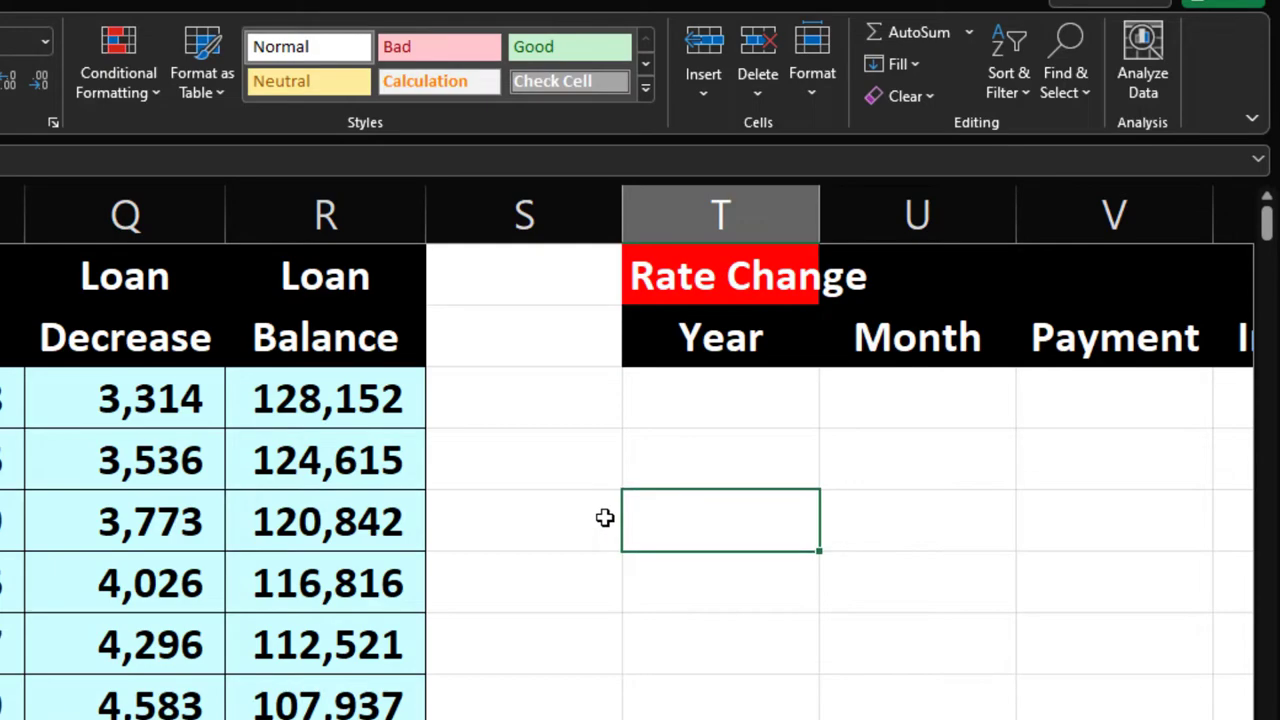
# Hide columns F through R, covering the original monthly amortization table and the yearly summary table
pyautogui.click(605, 517)
pyautogui.hscroll(-5, 605, 517)
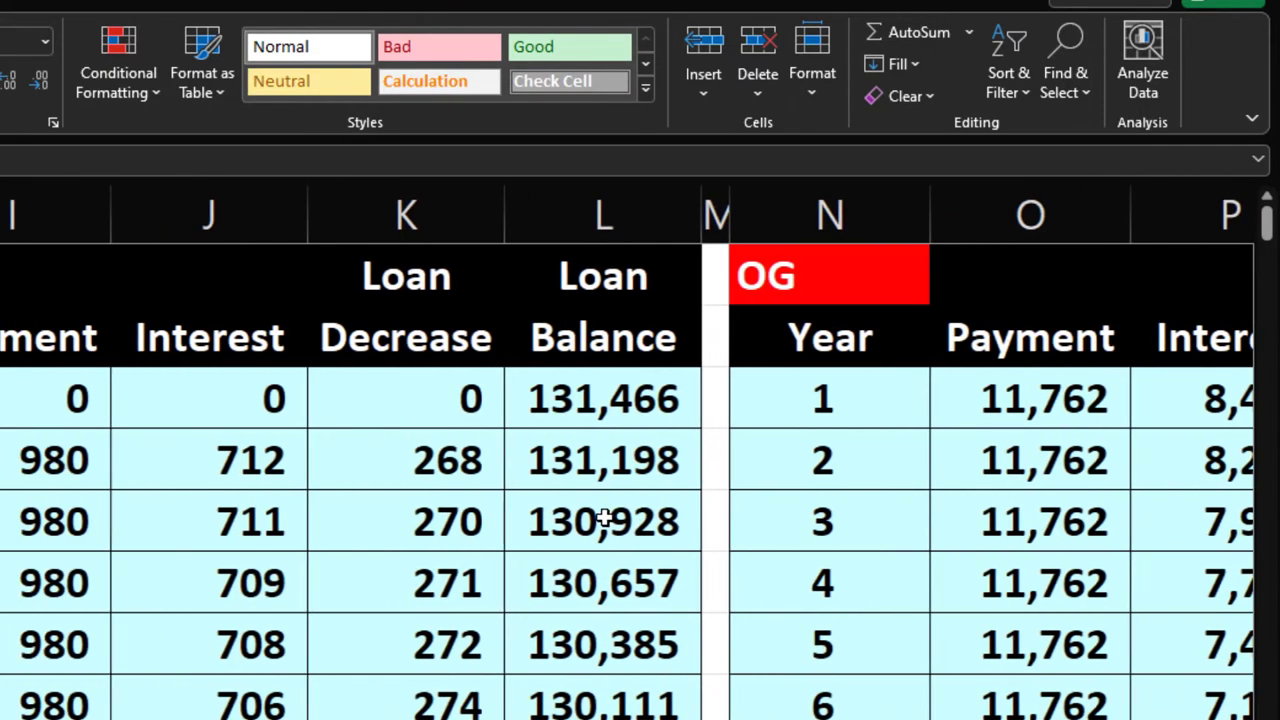
pyautogui.hscroll(-1, 605, 517)
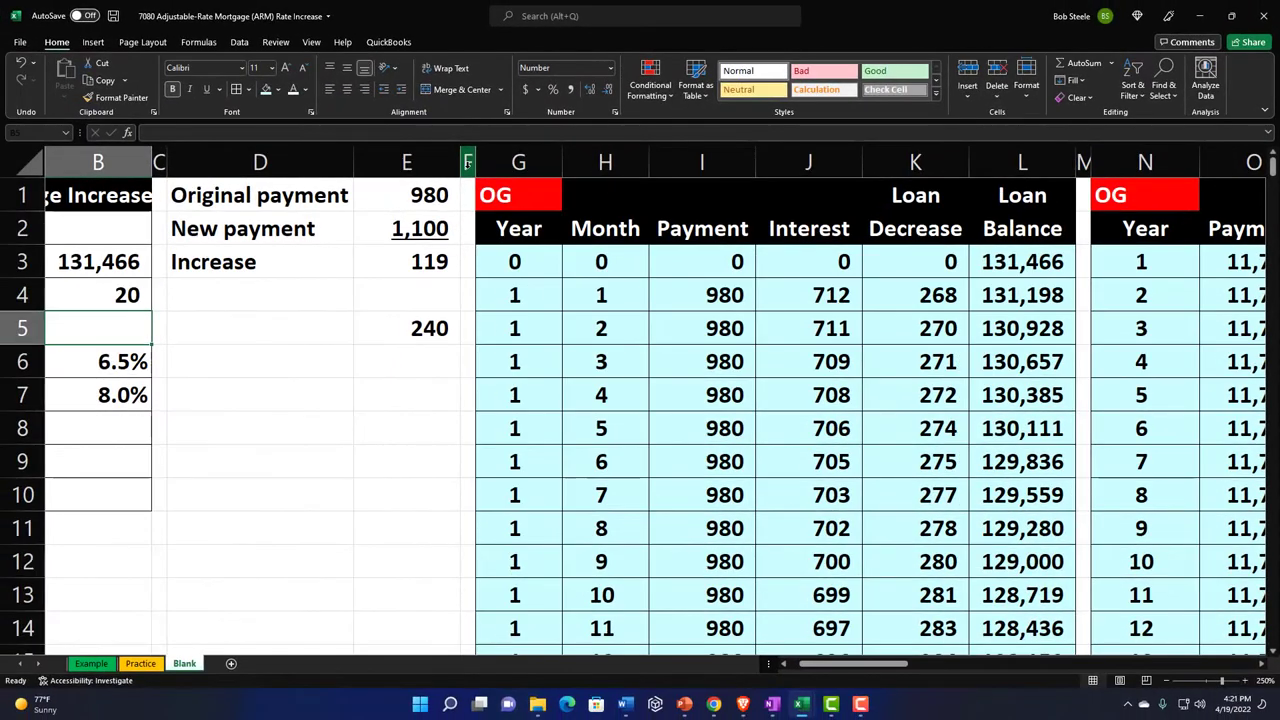
pyautogui.click(467, 162)
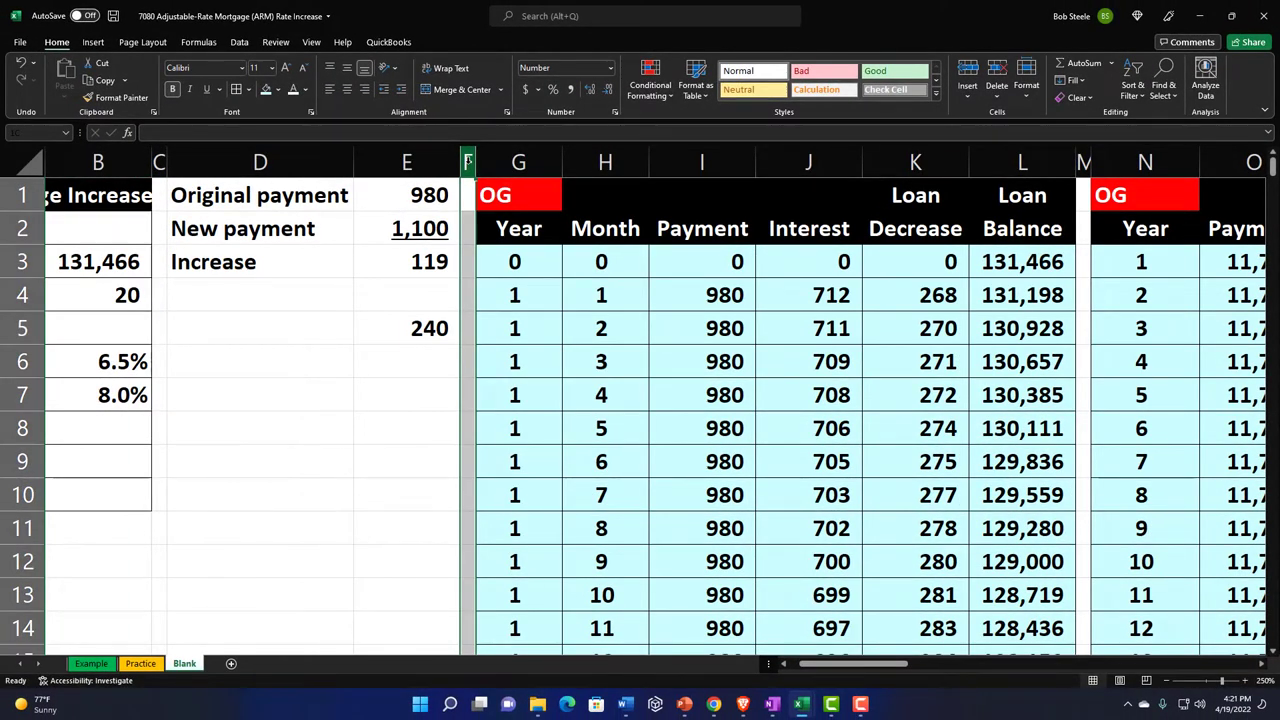
pyautogui.moveTo(467, 162); pyautogui.dragTo(650, 196)
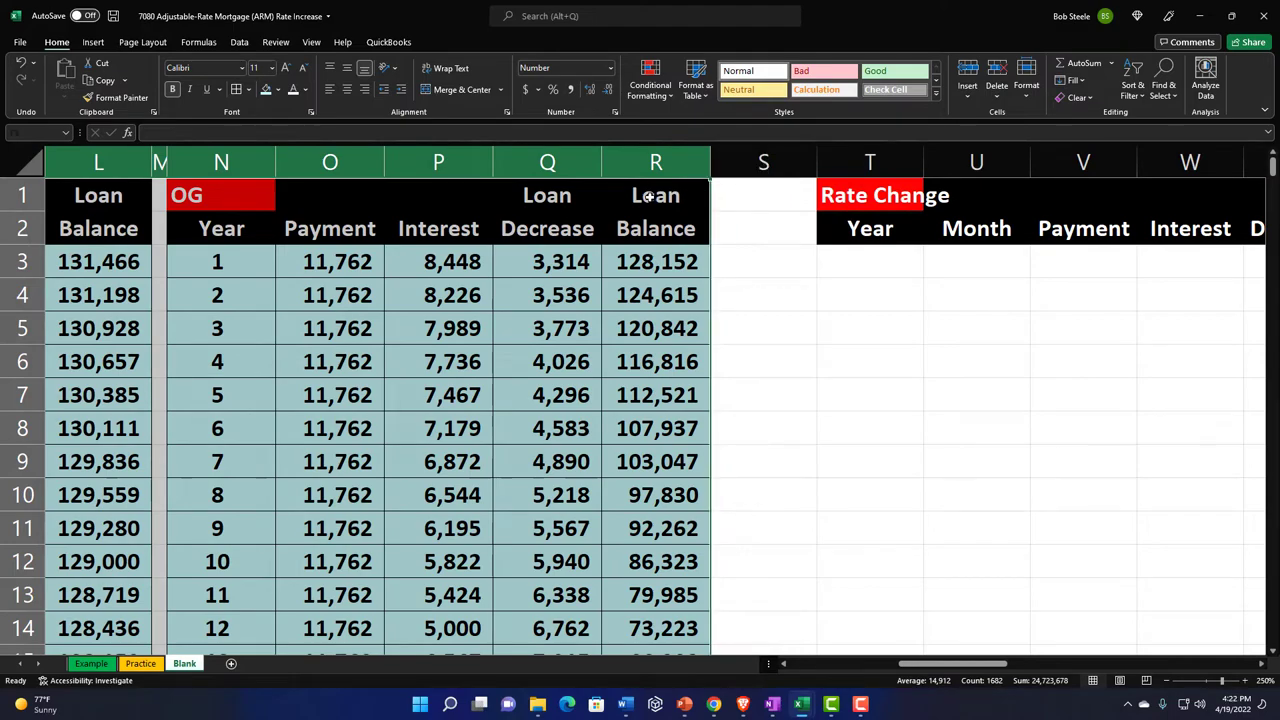
pyautogui.rightClick(566, 294)
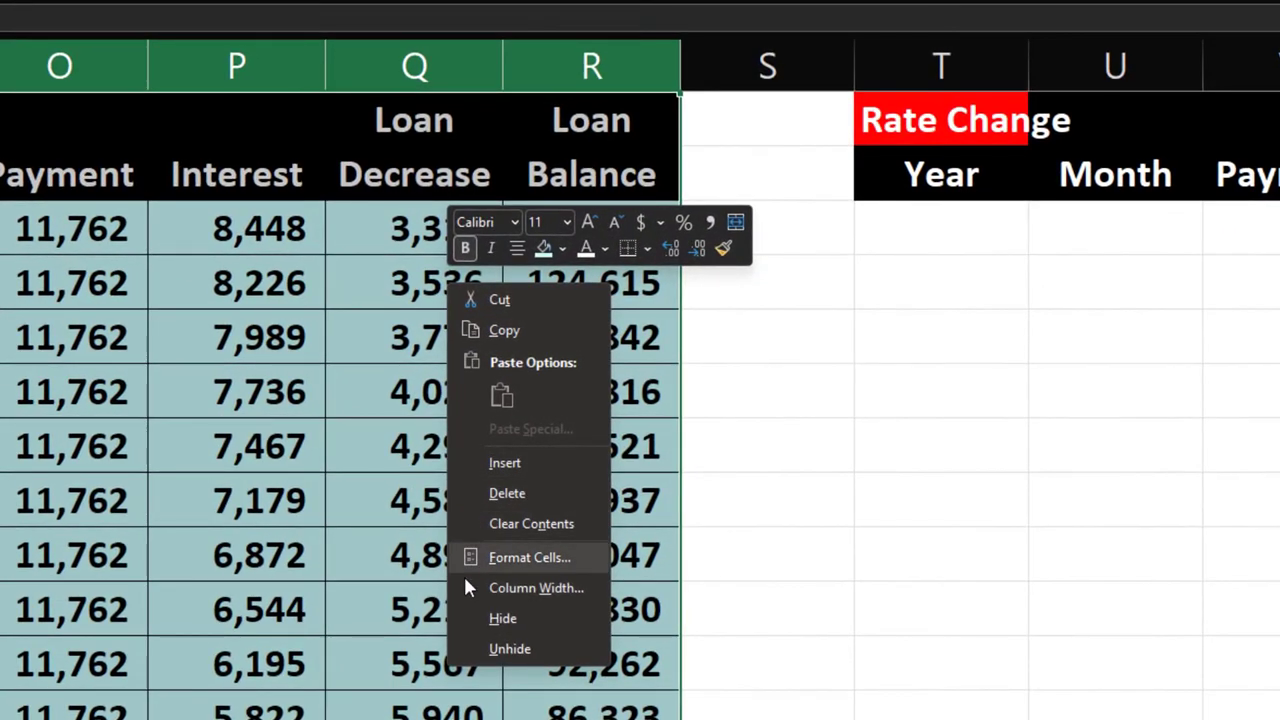
pyautogui.click(482, 617)
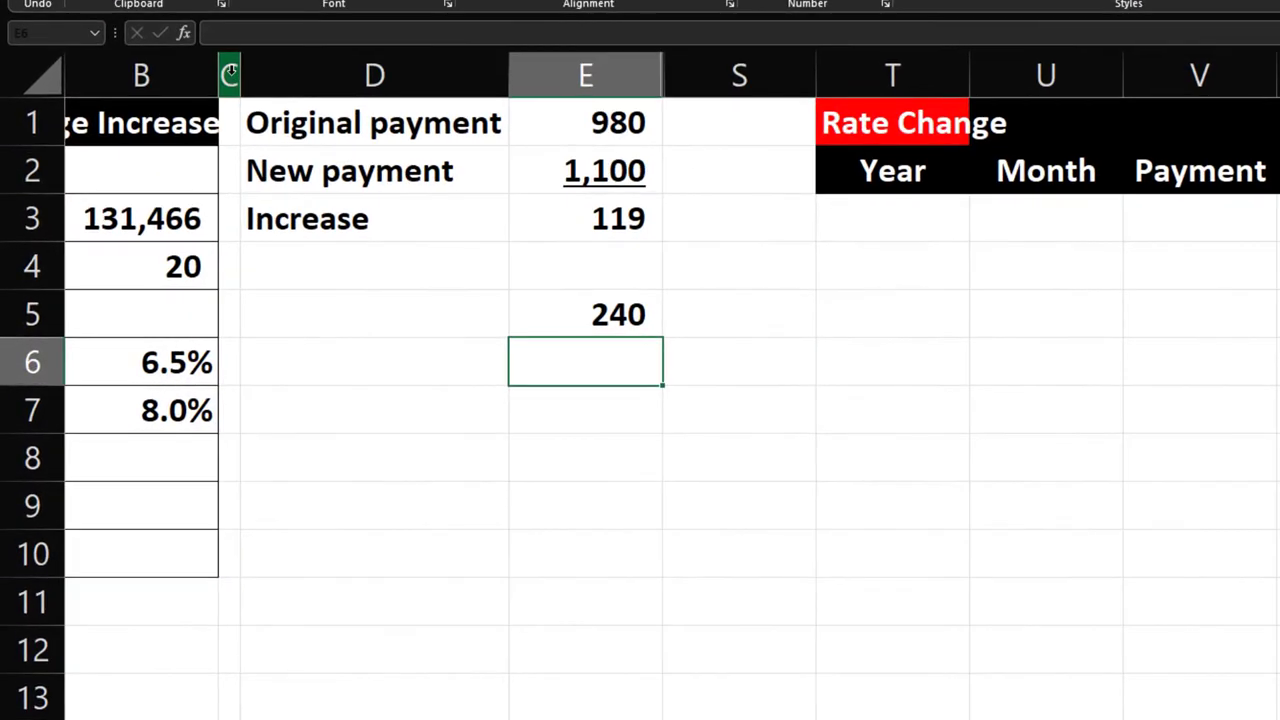
# Copy the format of the narrow spacer column C onto column S with Format Painter
pyautogui.click(159, 162)
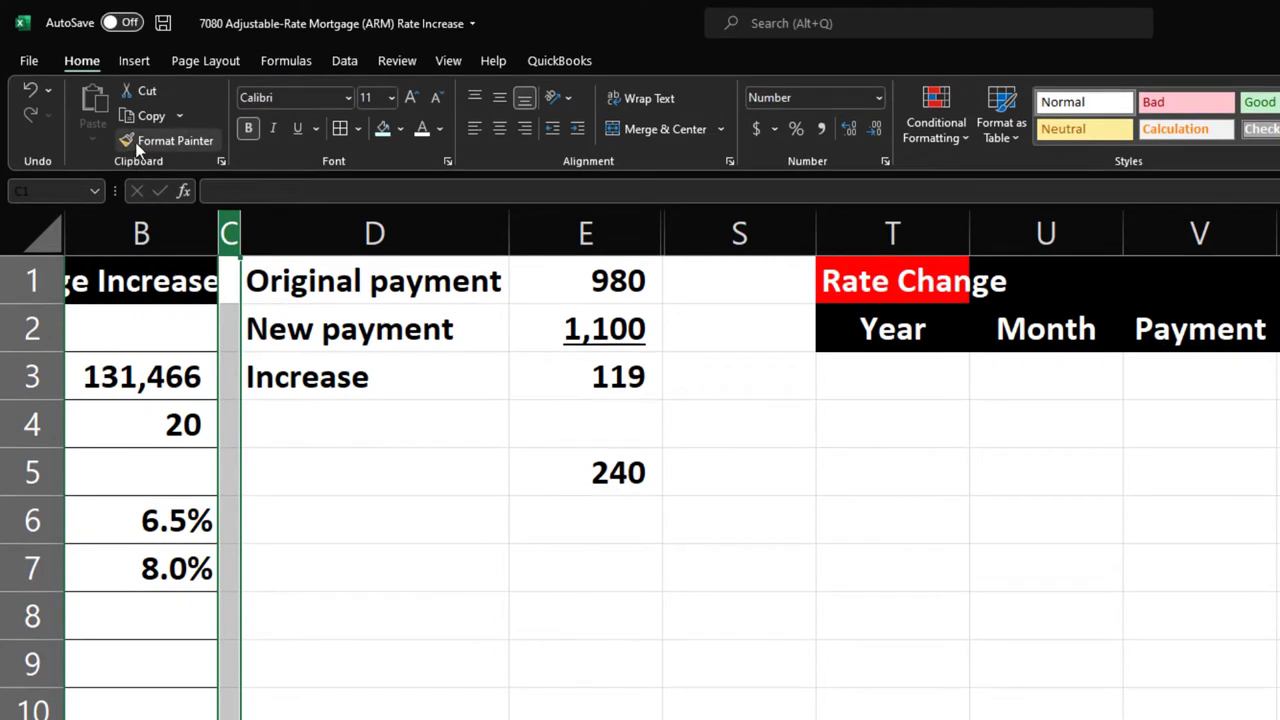
pyautogui.click(140, 145)
pyautogui.click(745, 235)
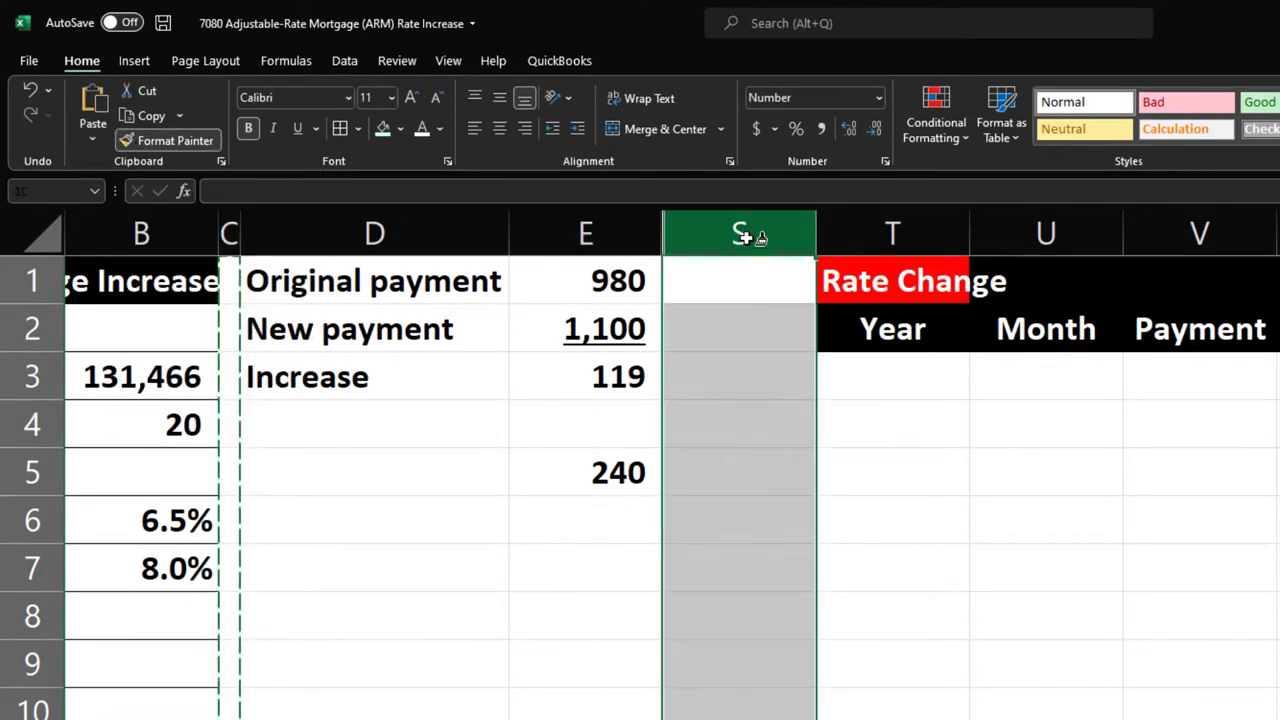
pyautogui.click(750, 375)
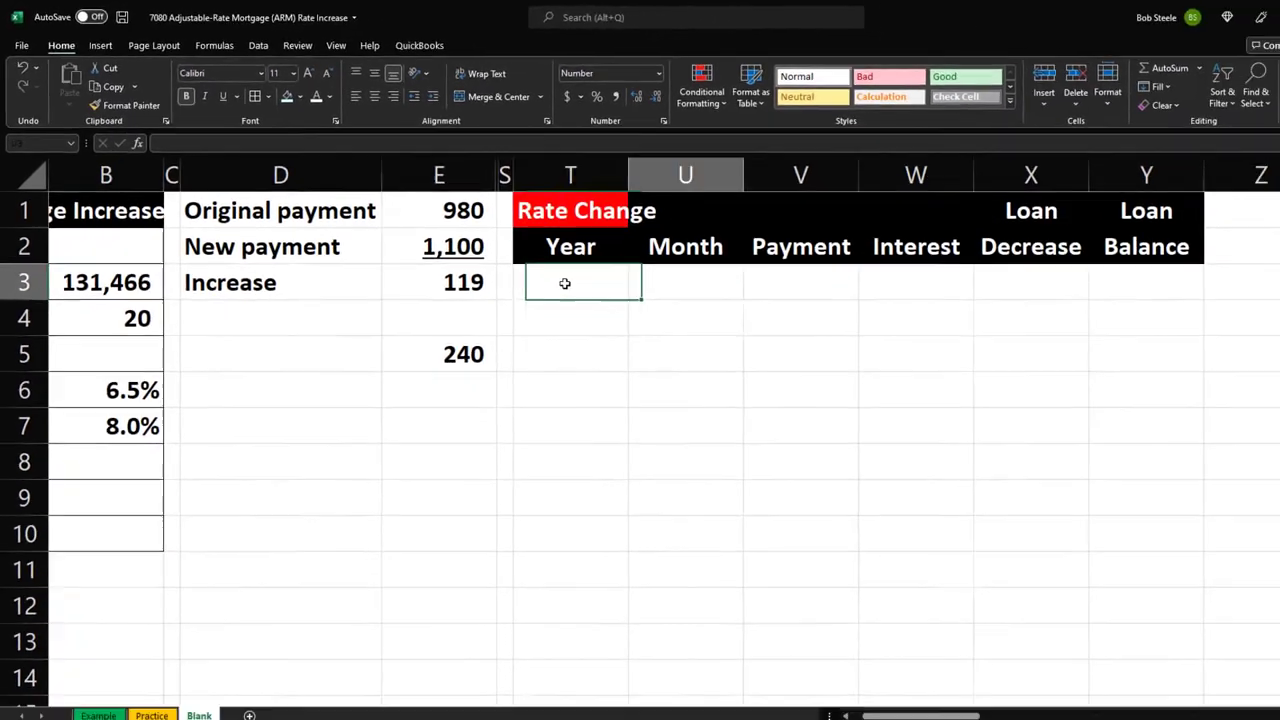
# Check the formula behind the number of months in cell E5
pyautogui.press('Right')
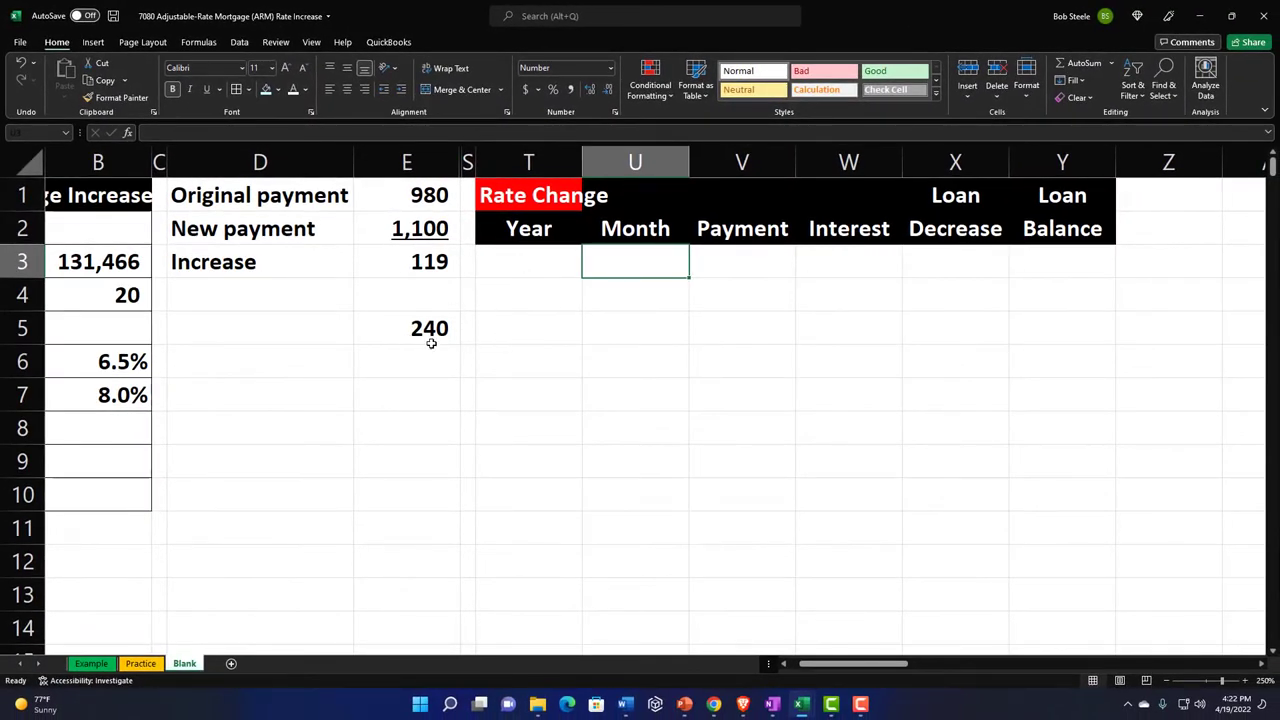
pyautogui.click(403, 331)
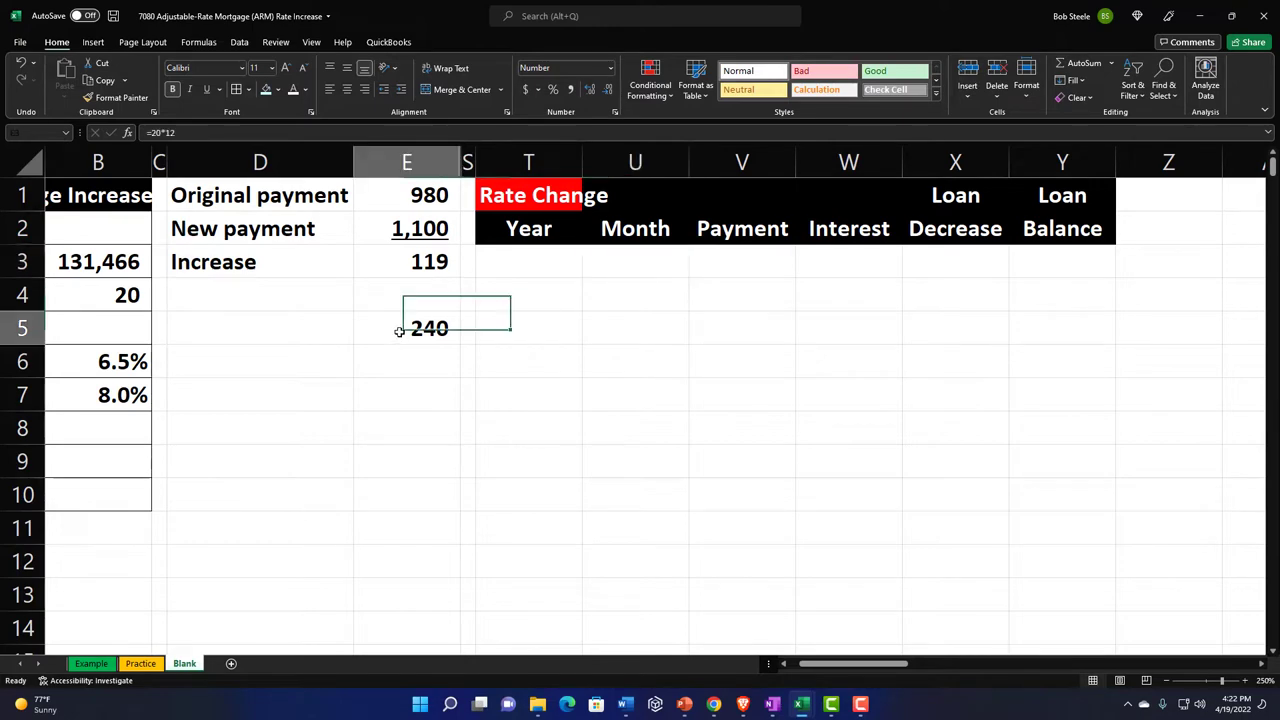
pyautogui.doubleClick(399, 329)
pyautogui.press('Return')
# Enter the starting month numbers 0, 1 and 2 in cells U3 to U5 of the Rate Change table
pyautogui.press('Right')
pyautogui.press('Right')
pyautogui.press('Right')
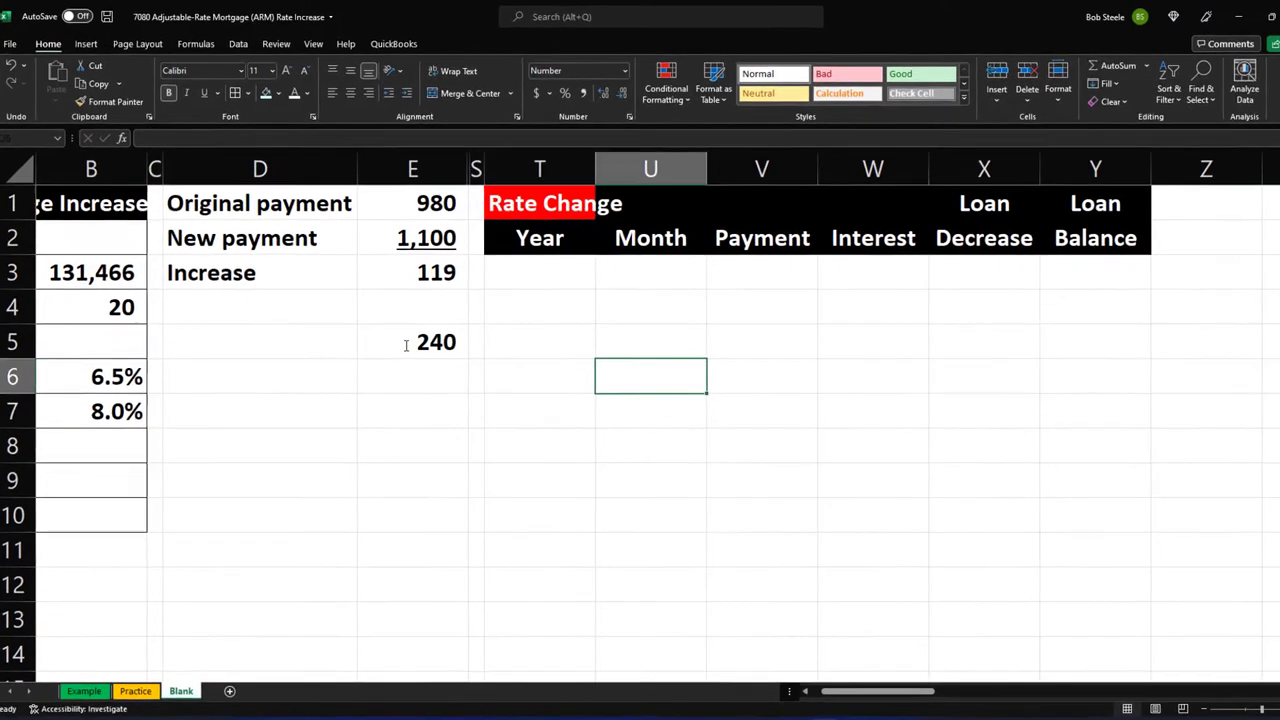
pyautogui.press('Up')
pyautogui.press('Up')
pyautogui.press('Up')
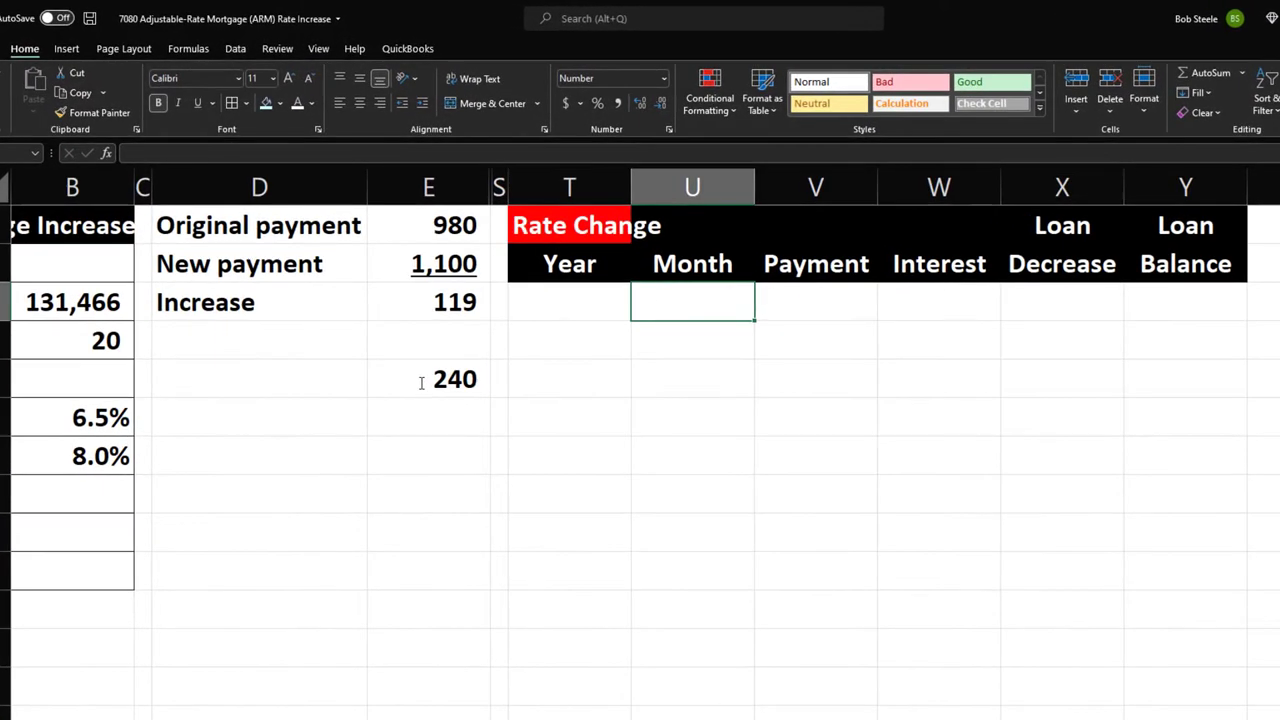
pyautogui.write('1')
pyautogui.press('Return')
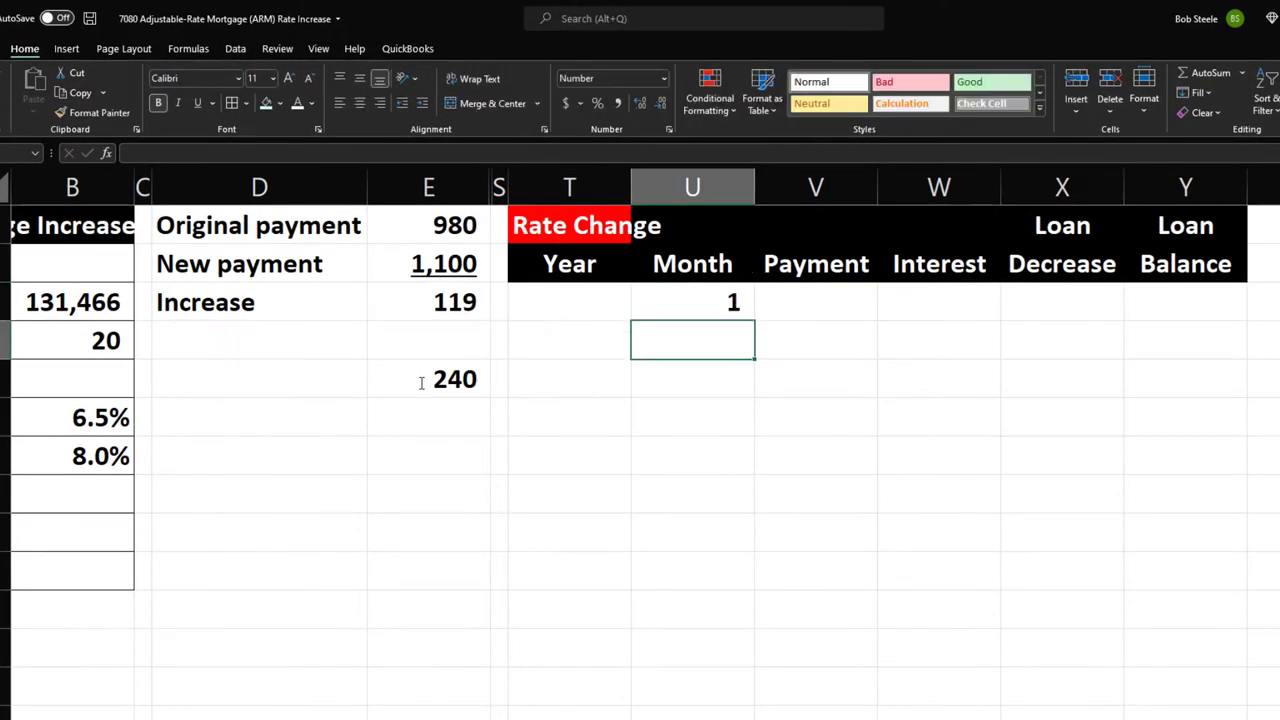
pyautogui.press('Up')
pyautogui.write('0')
pyautogui.press('Return')
pyautogui.write('1')
pyautogui.press('Return')
pyautogui.write('2')
pyautogui.press('Return')
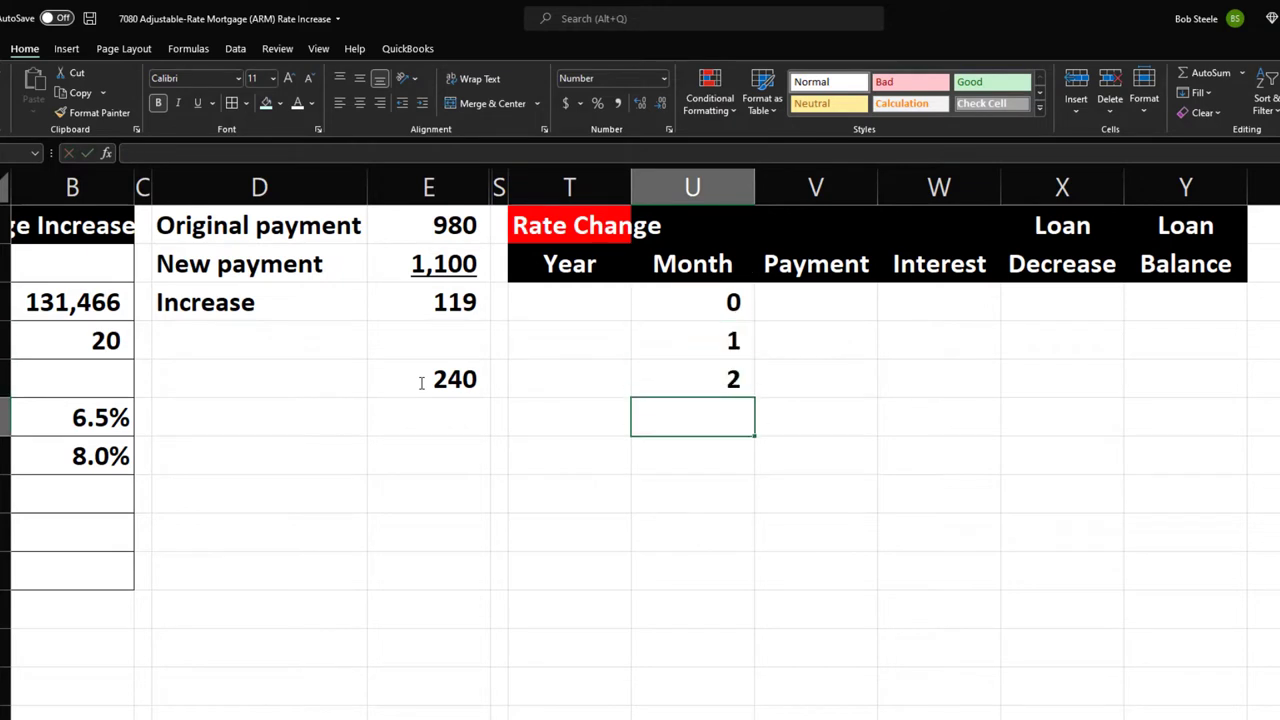
# Extend the Month series in column U down to 240 in row 243 and center the numbers
pyautogui.moveTo(722, 297); pyautogui.dragTo(726, 381)
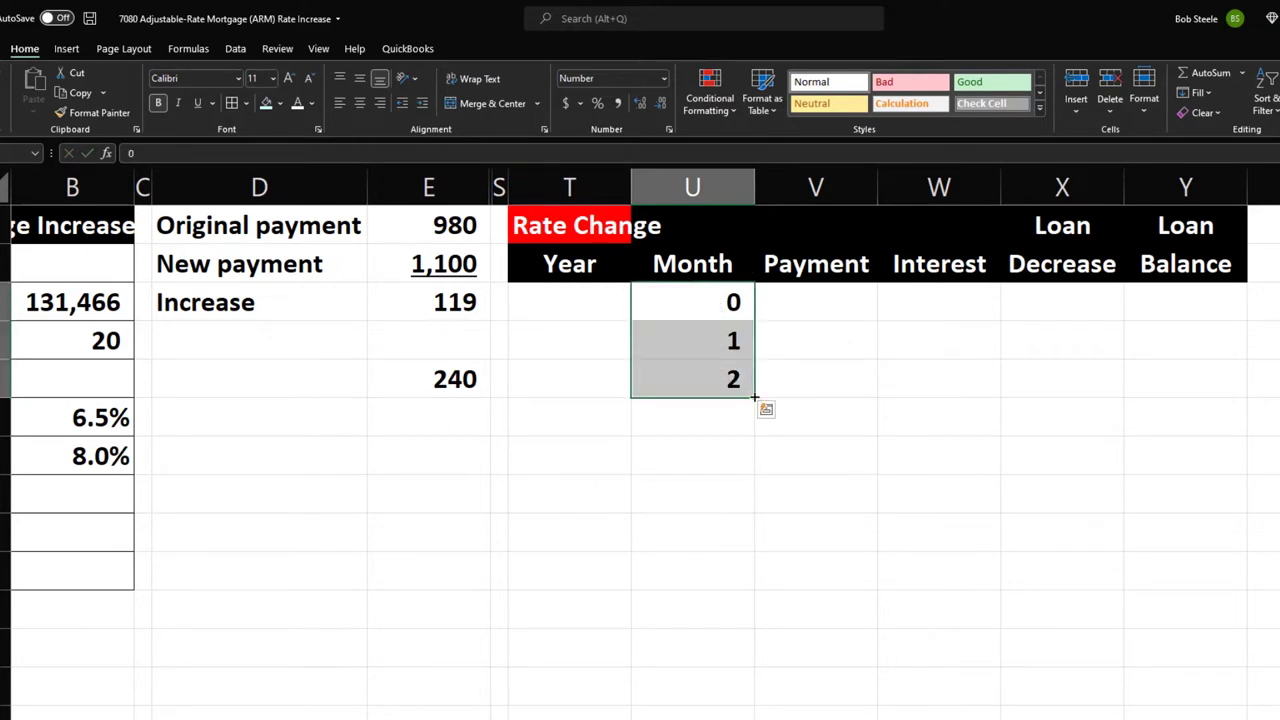
pyautogui.moveTo(754, 397); pyautogui.dragTo(738, 719)
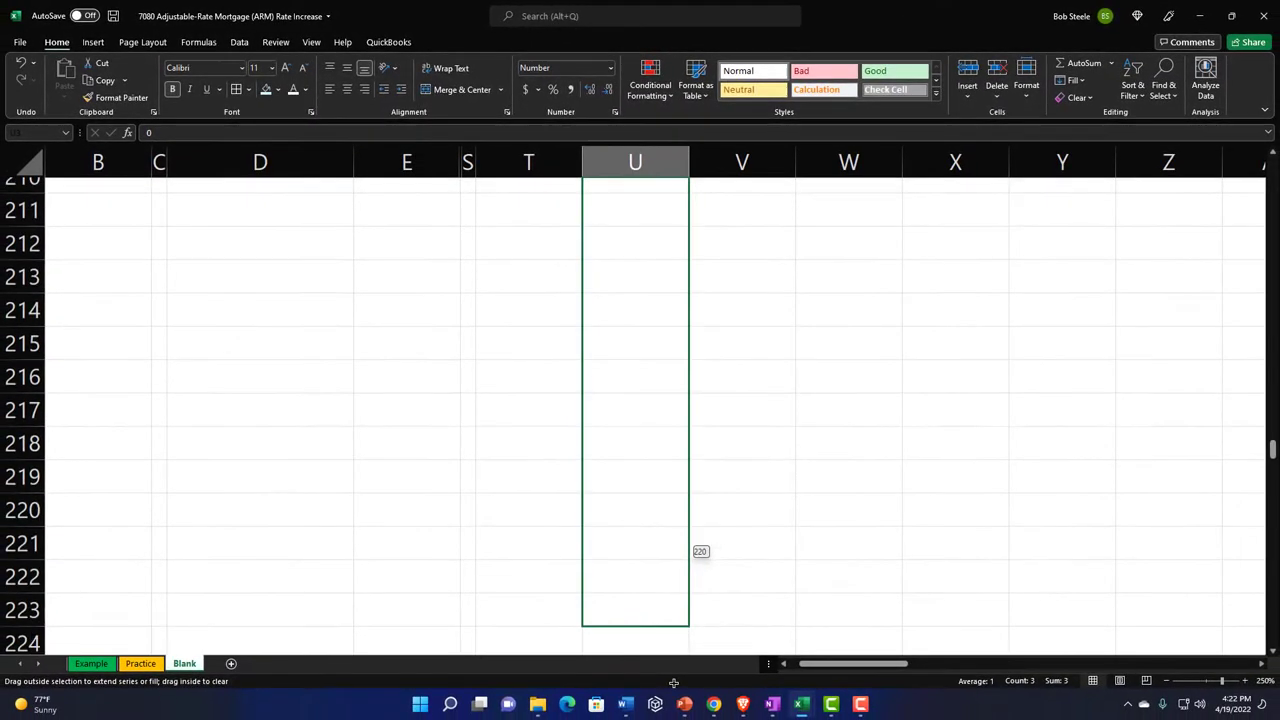
pyautogui.moveTo(674, 683); pyautogui.dragTo(668, 581)
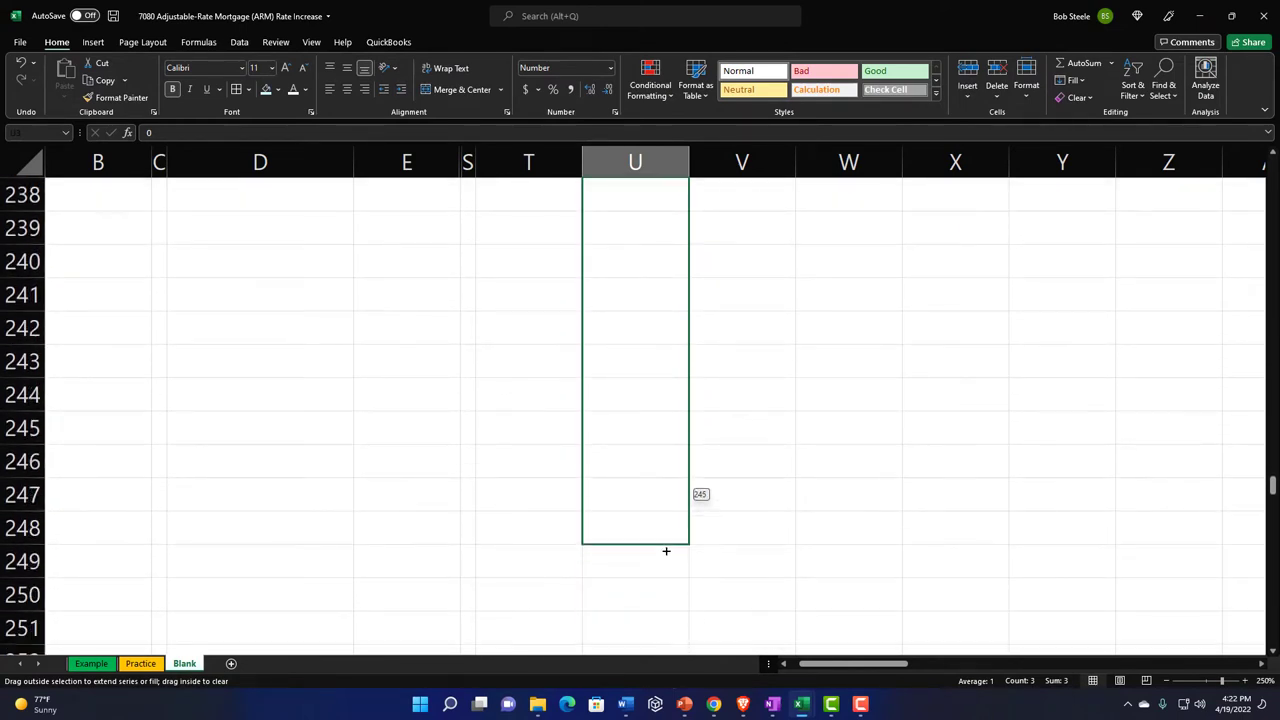
pyautogui.moveTo(662, 519); pyautogui.dragTo(651, 379)
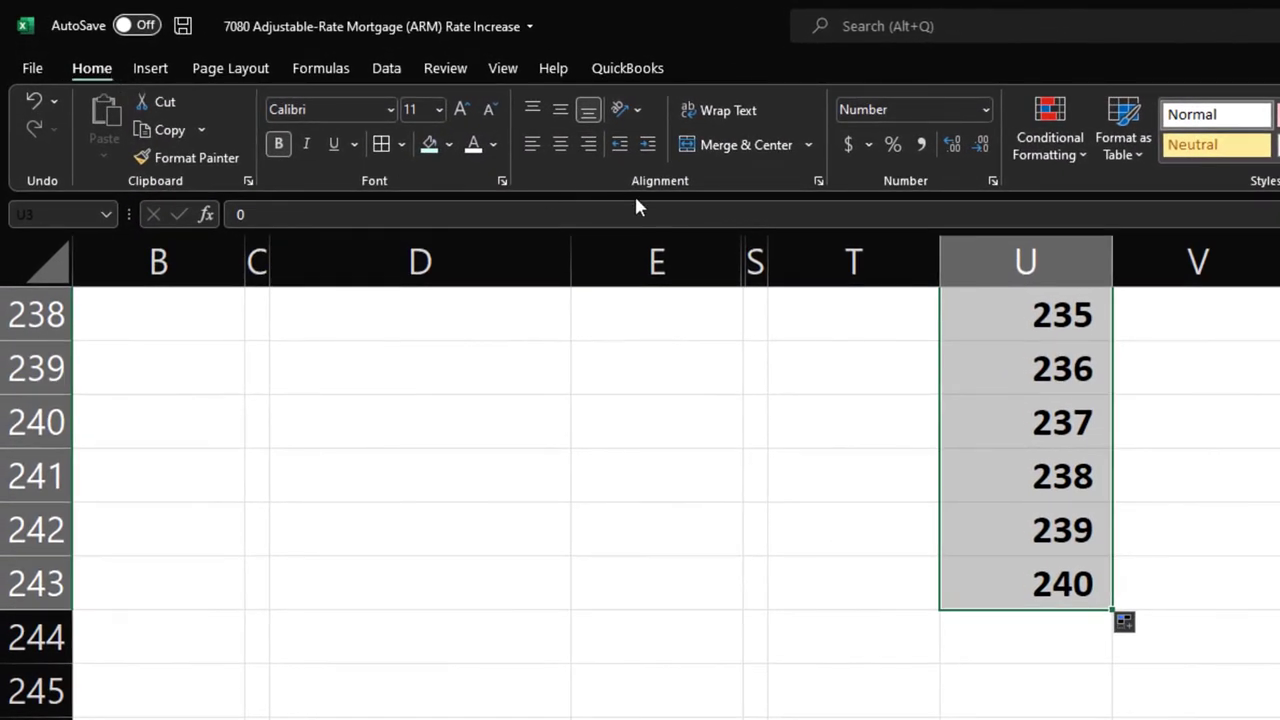
pyautogui.click(557, 146)
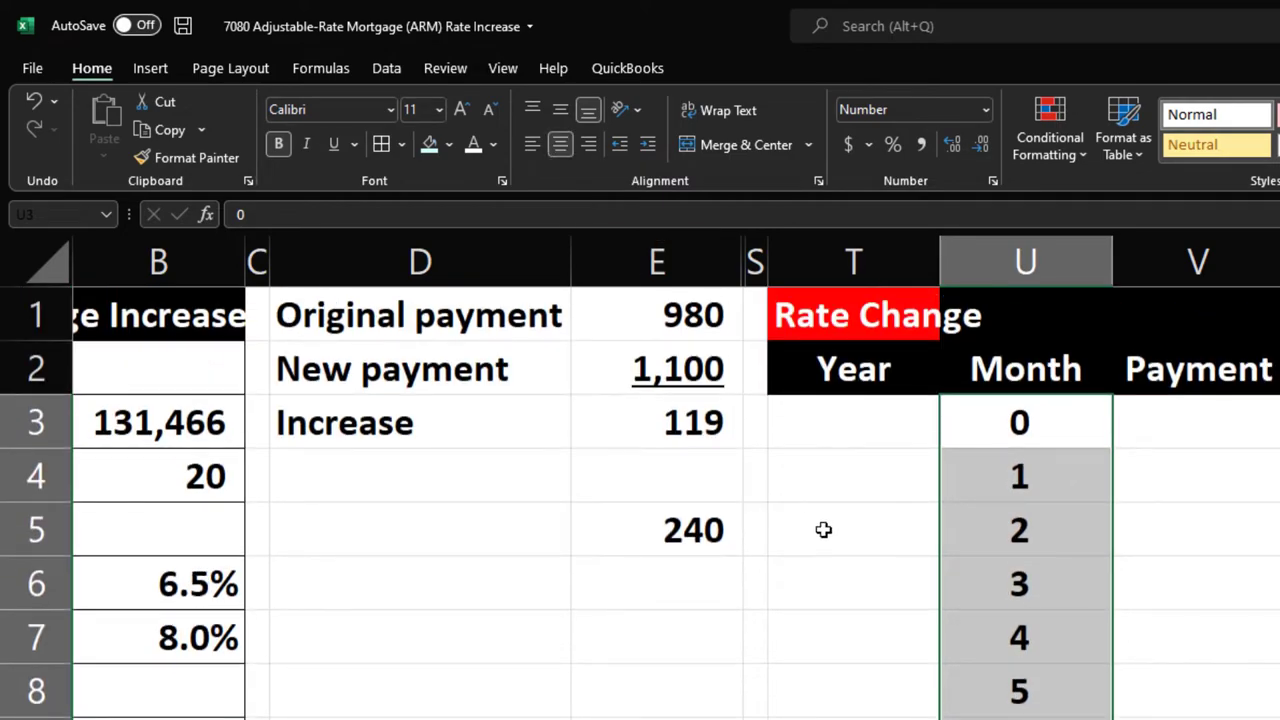
# Enter 0 as the starting year in cell T3 of the Rate Change table
pyautogui.click(861, 423)
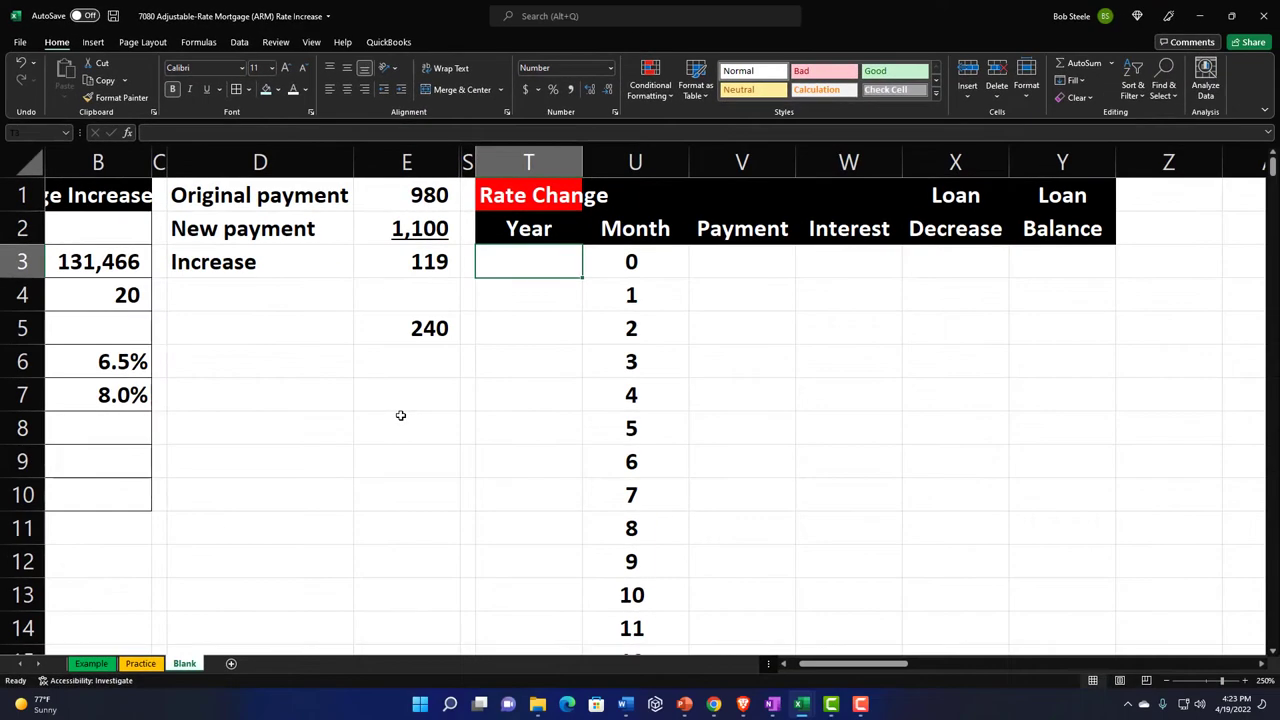
pyautogui.write('0')
pyautogui.press('Return')
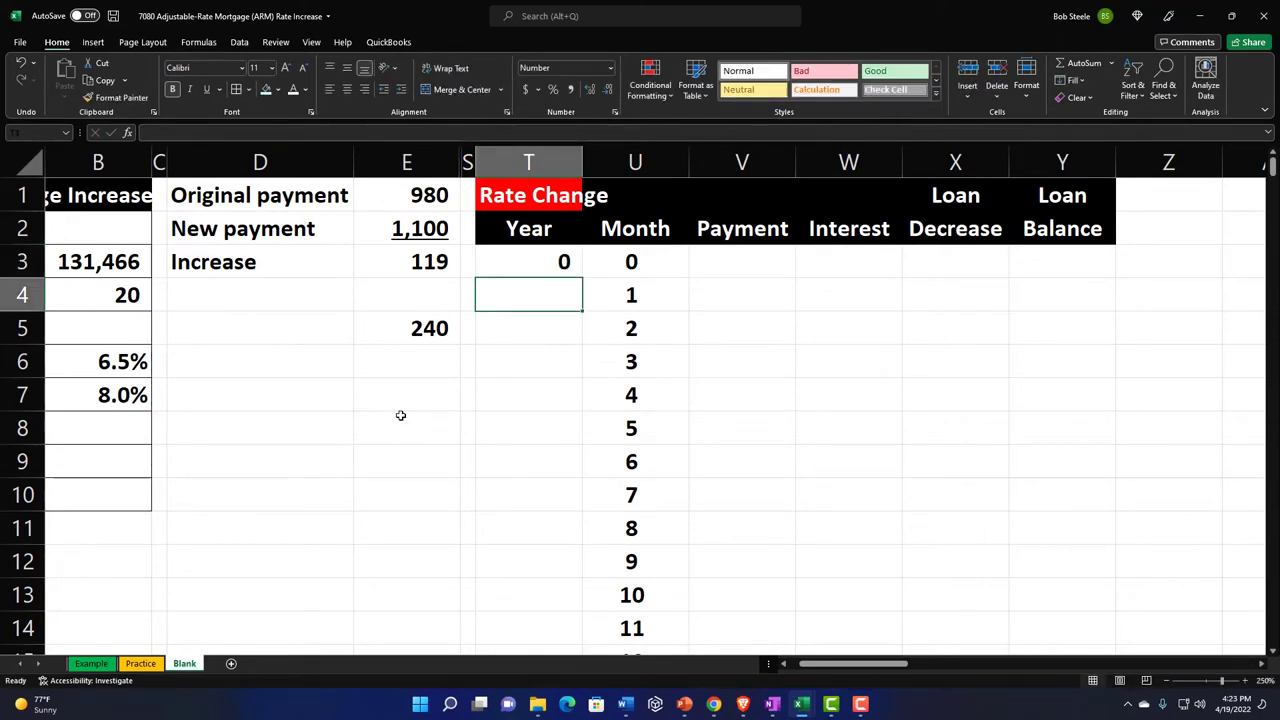
# Calculate the year for month 1 in T4 with the formula =ROUNDUP(U4/12,.1)
pyautogui.write('=fou')
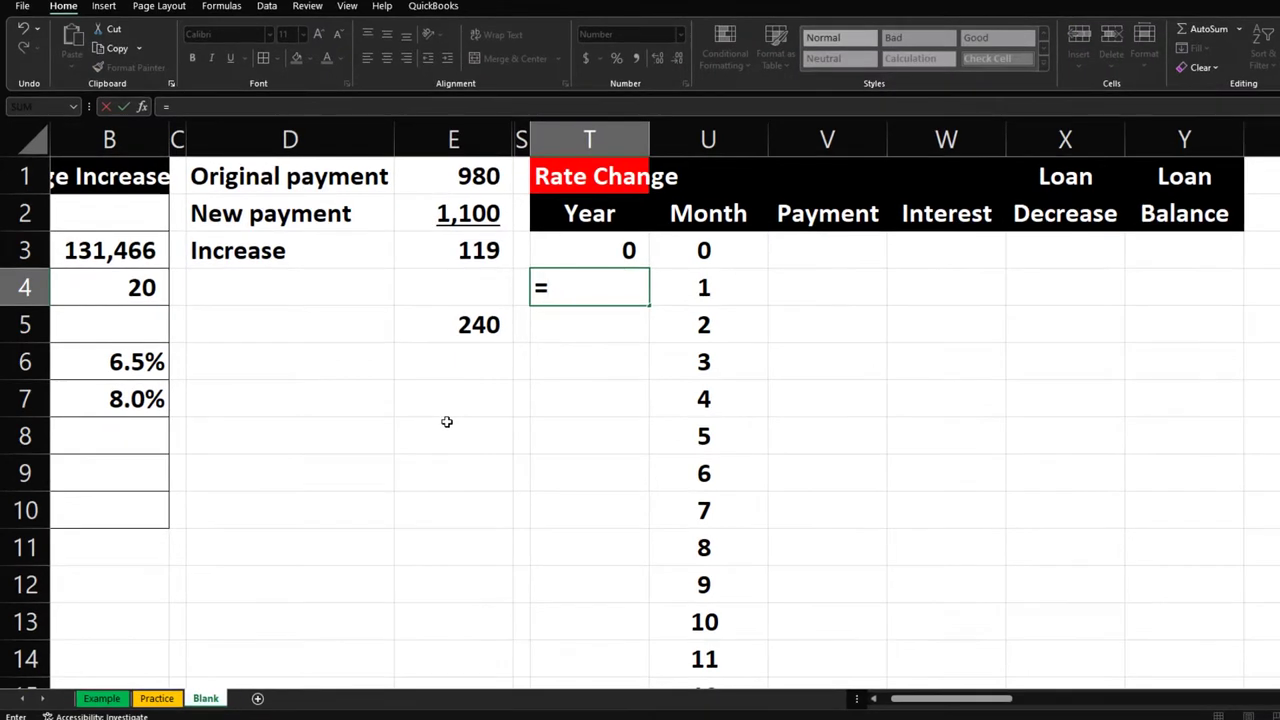
pyautogui.press('BackSpace')
pyautogui.press('BackSpace')
pyautogui.press('BackSpace')
pyautogui.write('roun')
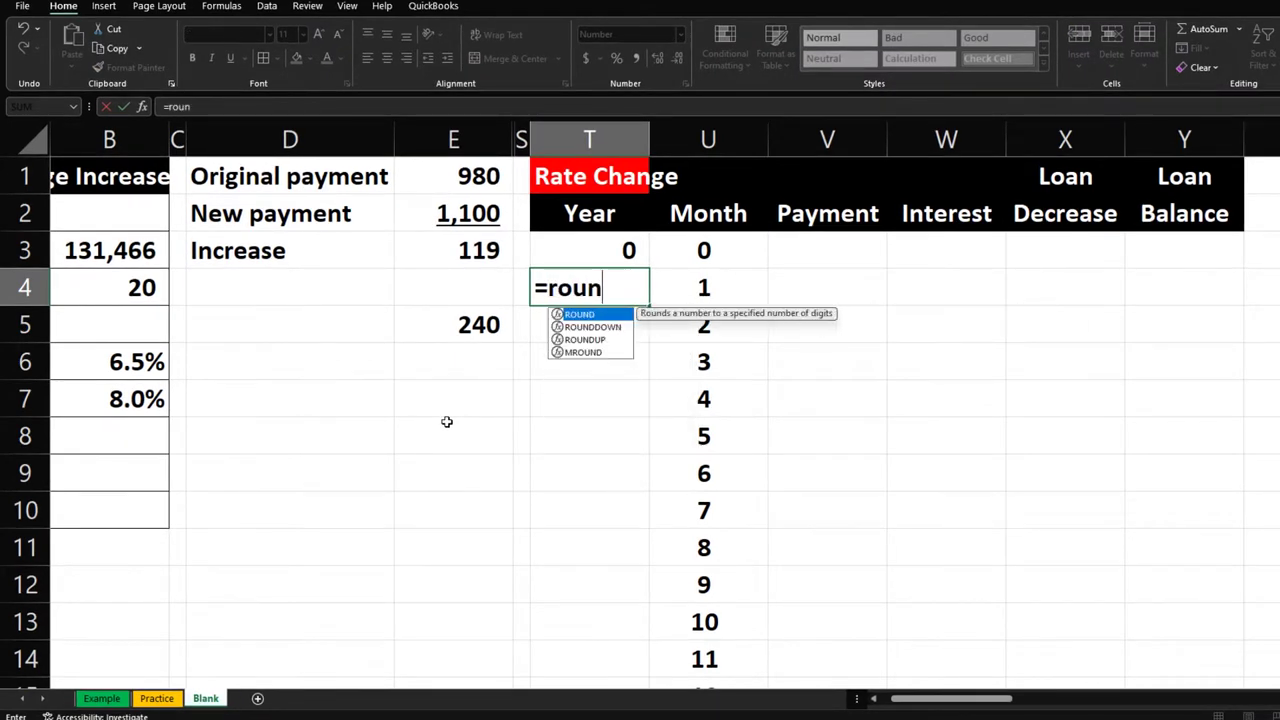
pyautogui.write('dup(')
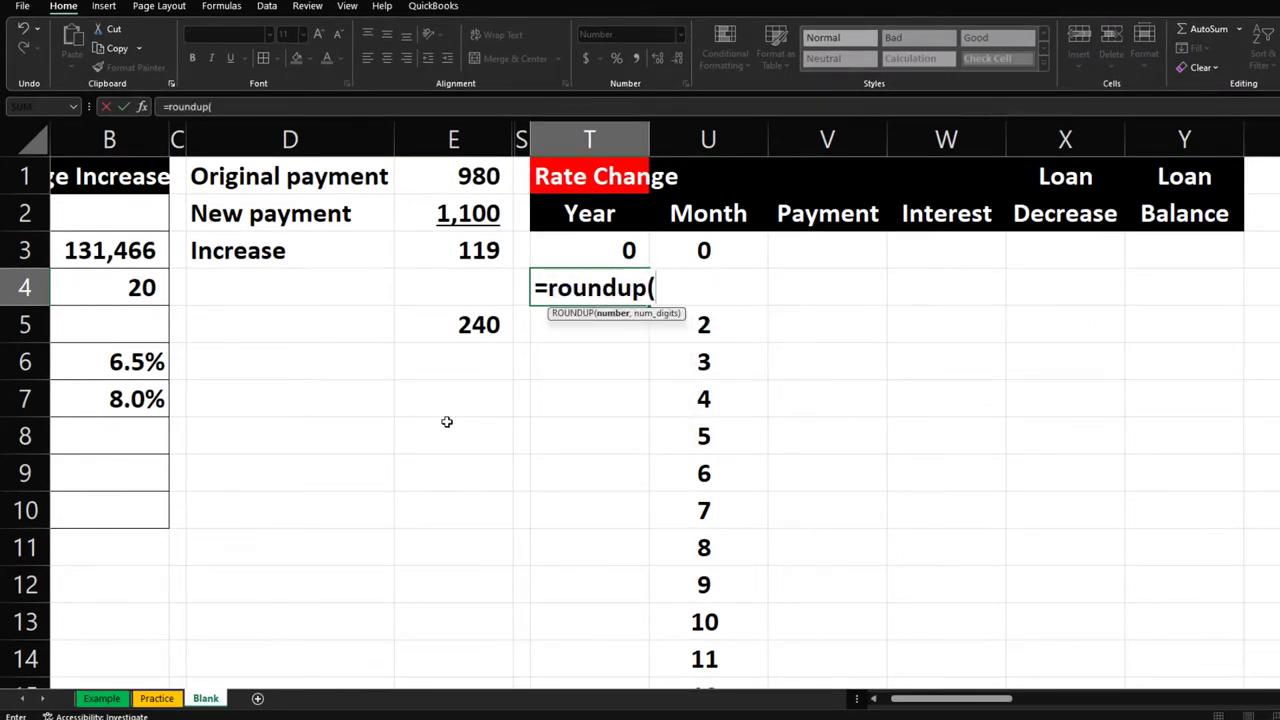
pyautogui.press('Right')
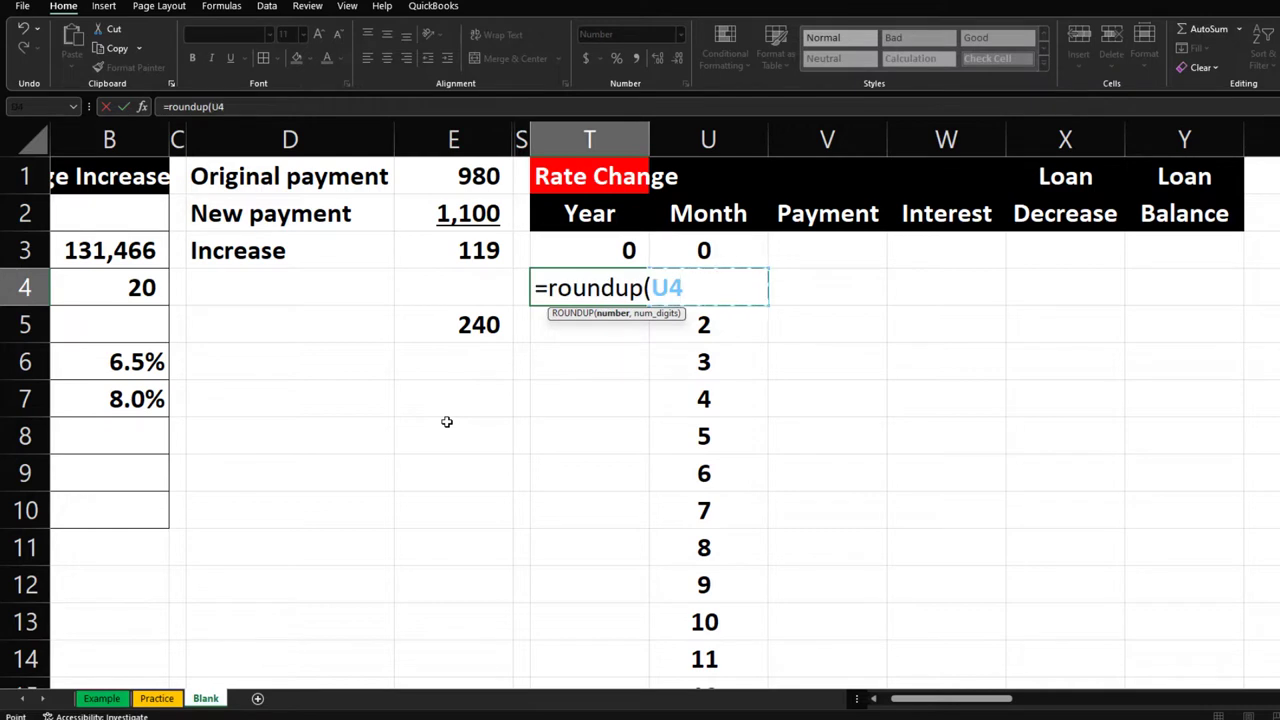
pyautogui.write('/12,')
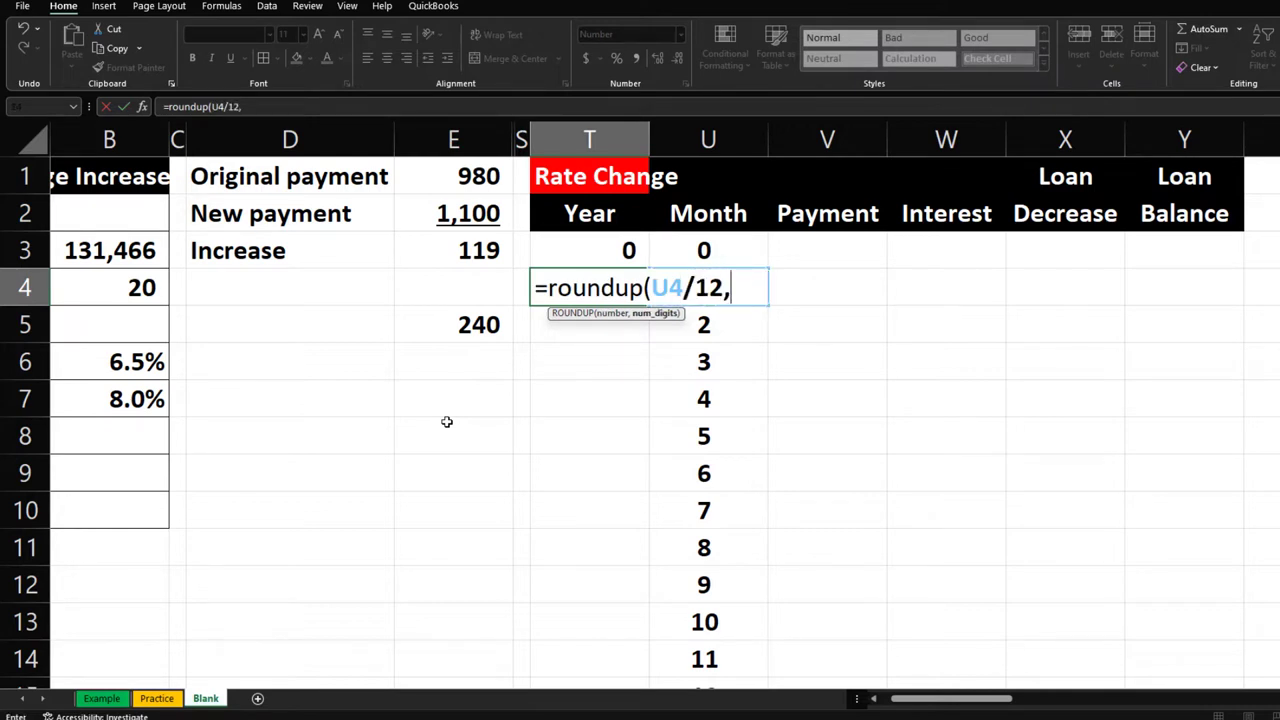
pyautogui.write('.1')
pyautogui.press('Return')
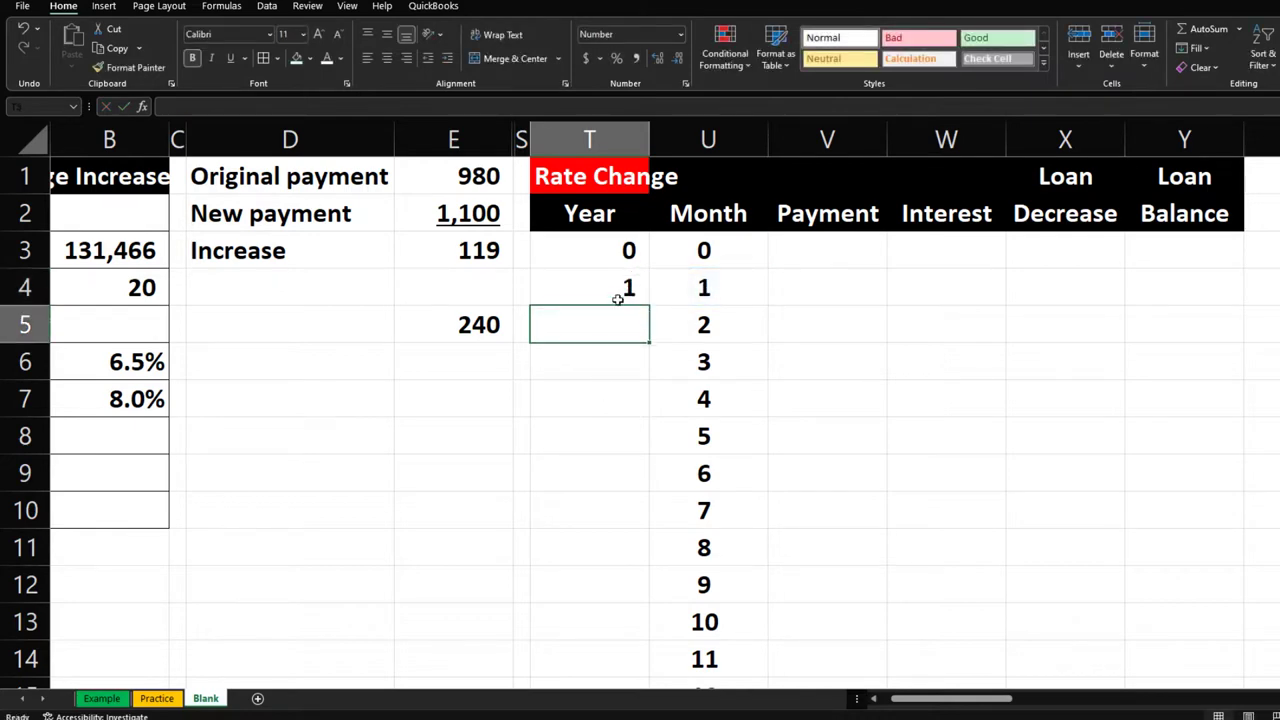
# Fill the year formula from T4 down to T243 and center the Year column's values, including T3
pyautogui.click(632, 296)
pyautogui.doubleClick(649, 305)
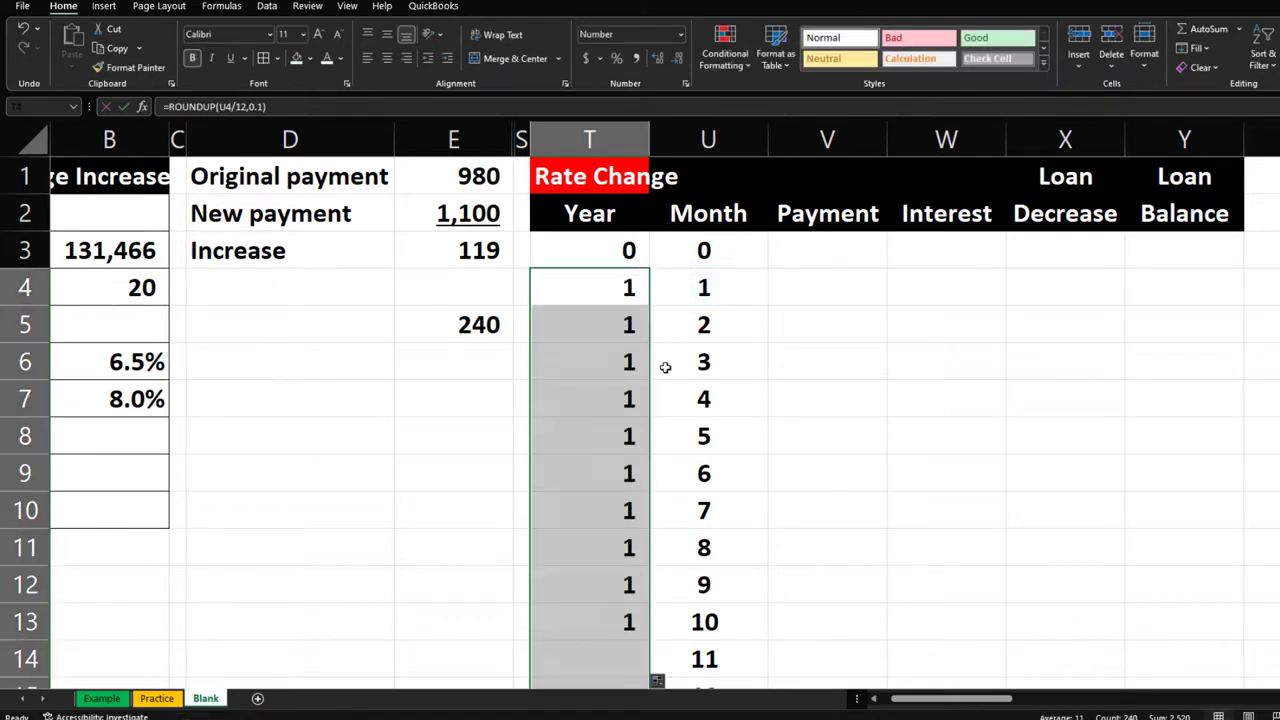
pyautogui.scroll(-20, 663, 370)
pyautogui.scroll(-20, 663, 381)
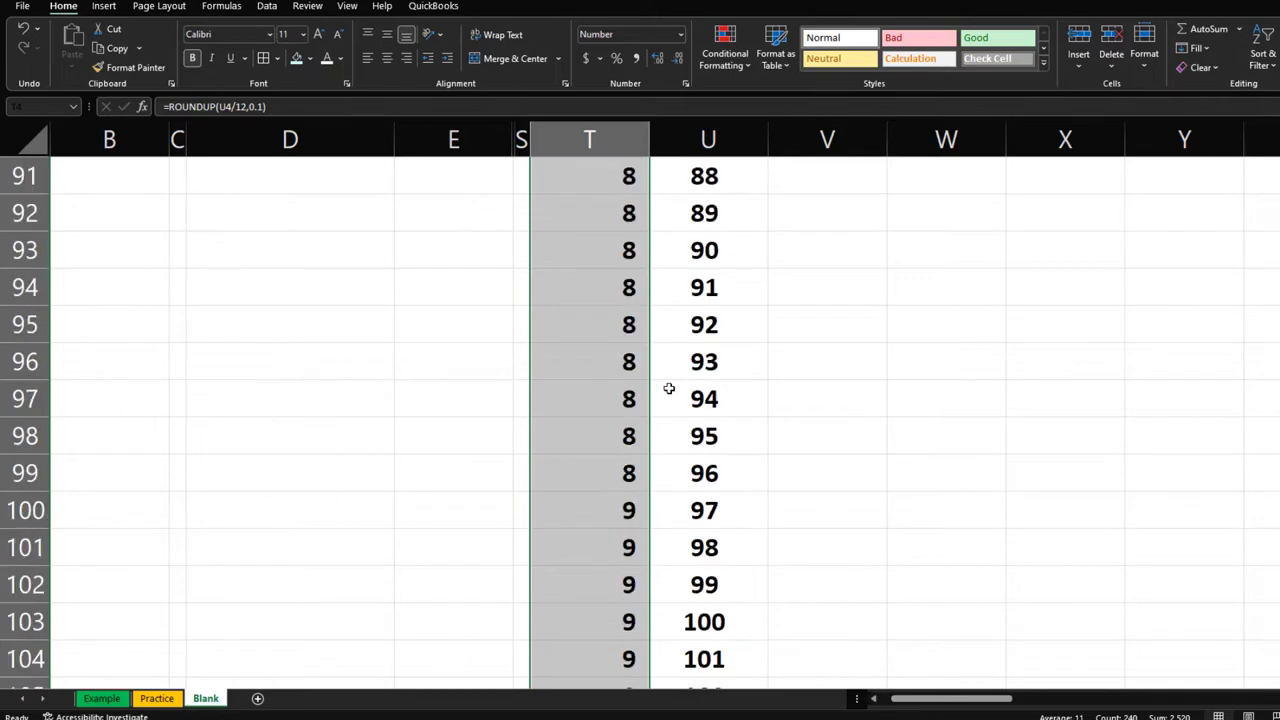
pyautogui.scroll(-20, 676, 392)
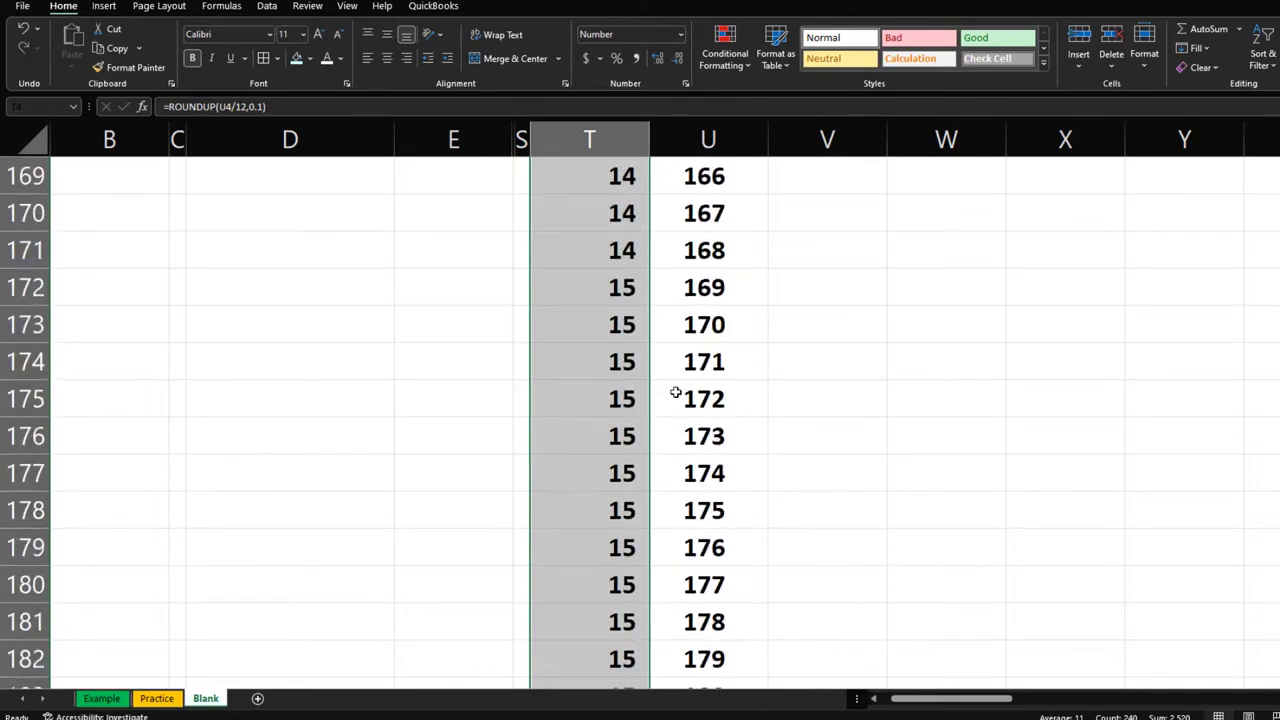
pyautogui.scroll(-4, 663, 380)
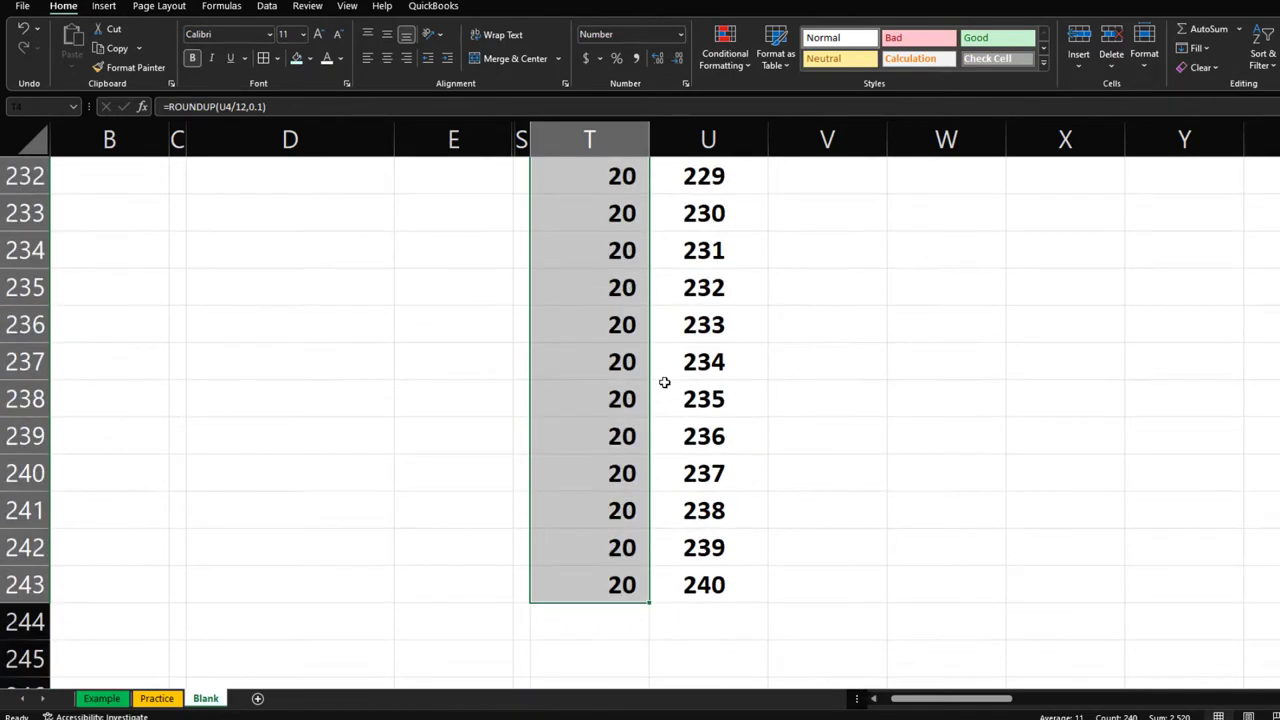
pyautogui.hotkey('ctrl', 'BackSpace')
pyautogui.scroll(1, 510, 273)
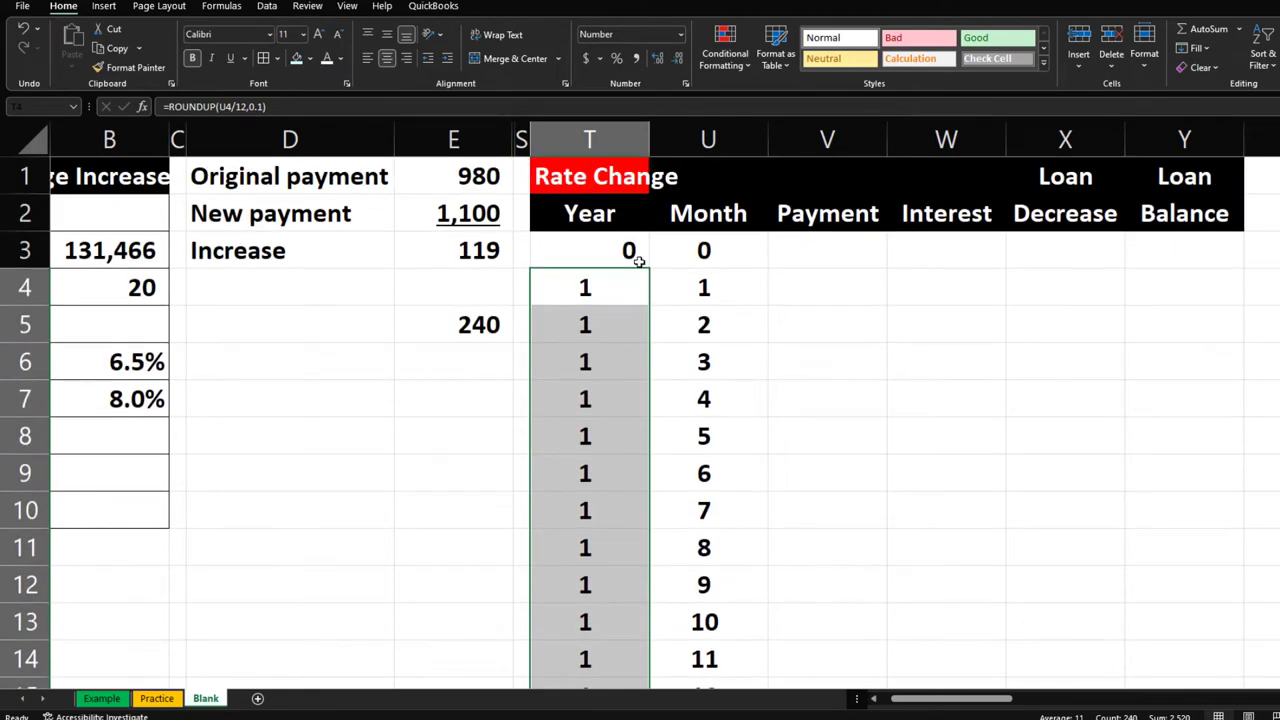
pyautogui.click(625, 250)
pyautogui.click(386, 59)
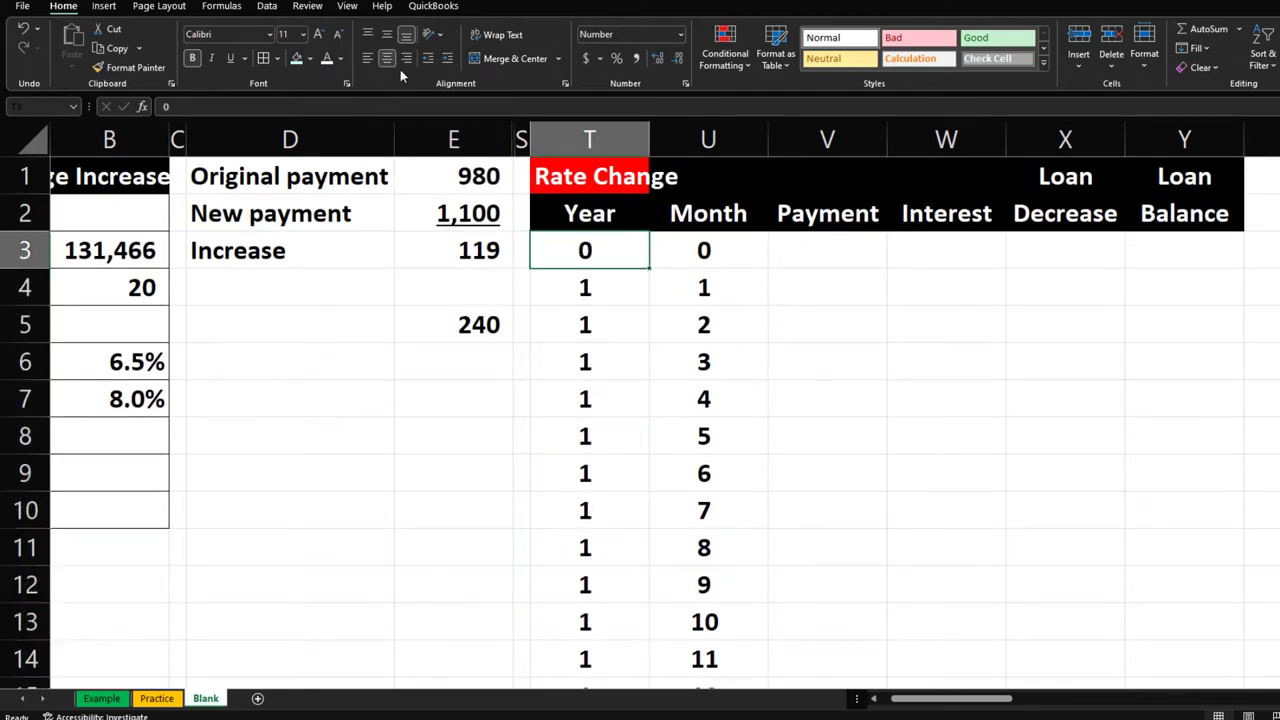
# Enter 0 for the month 0 payment in V3 and the month 0 interest in W3
pyautogui.click(826, 258)
pyautogui.write('0')
pyautogui.press('Tab')
pyautogui.write('0')
pyautogui.press('Tab')
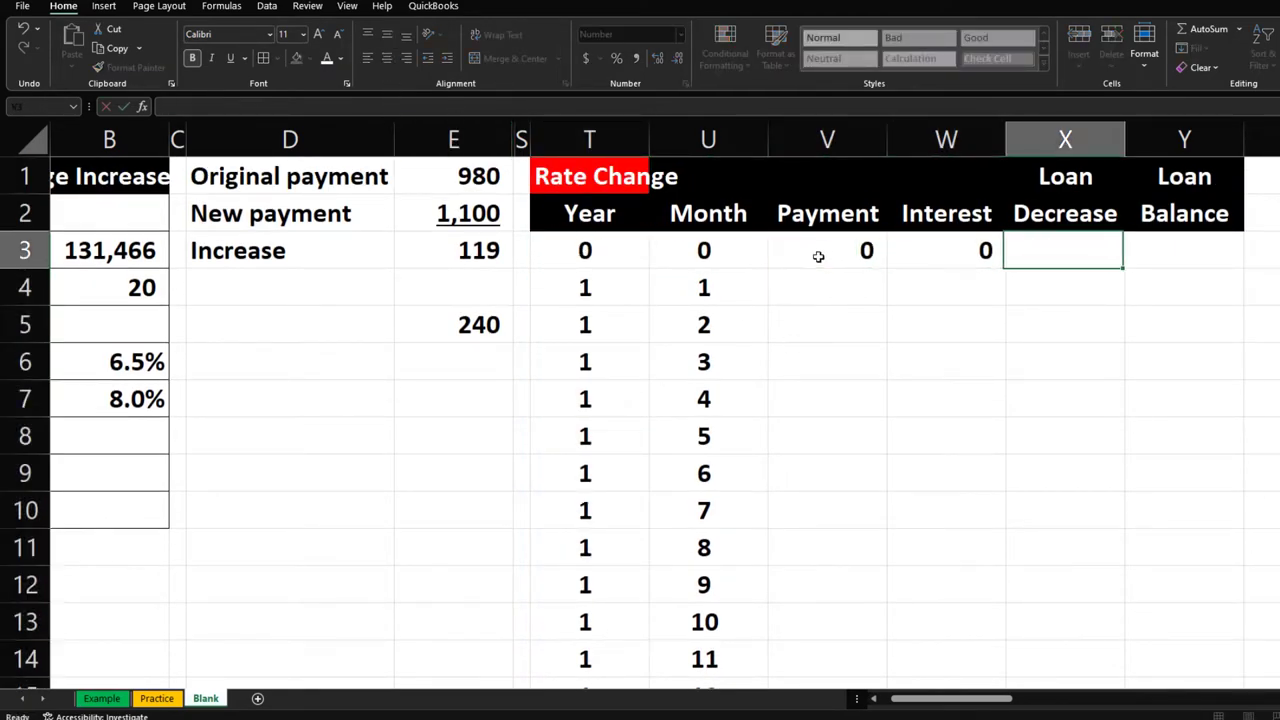
# Enter 0 for the month 0 loan decrease in X3 and link the starting loan balance in Y3 with =B3
pyautogui.write('0')
pyautogui.press('Tab')
pyautogui.write('=')
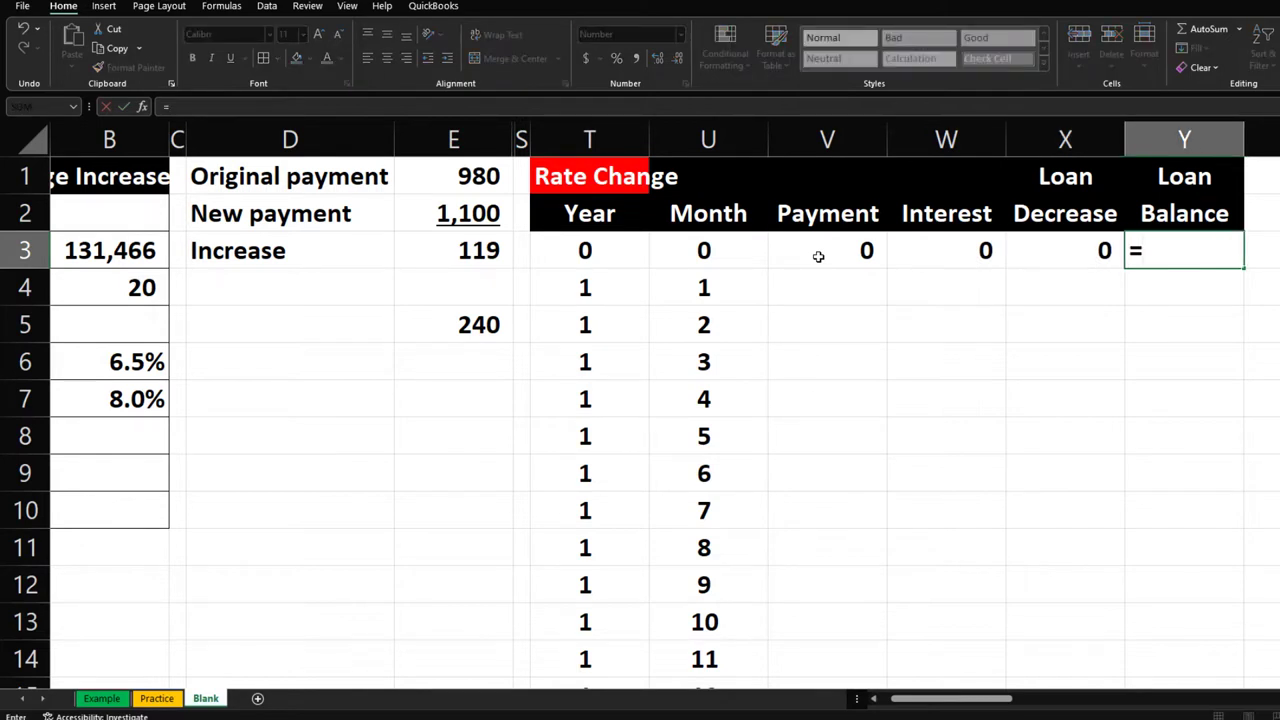
pyautogui.press('Left')
pyautogui.press('Left')
pyautogui.press('Left')
pyautogui.press('Left')
pyautogui.press('Left')
pyautogui.press('Left')
pyautogui.press('Left')
pyautogui.press('Left')
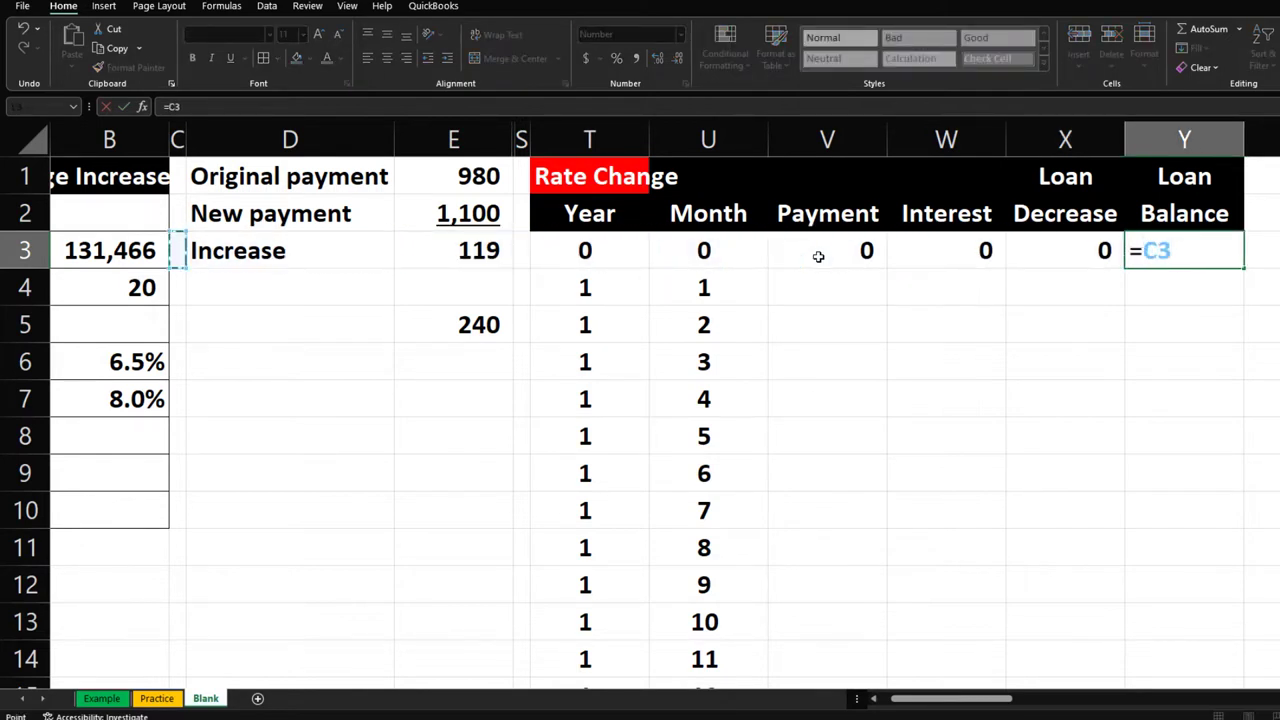
pyautogui.press('Left')
pyautogui.press('Return')
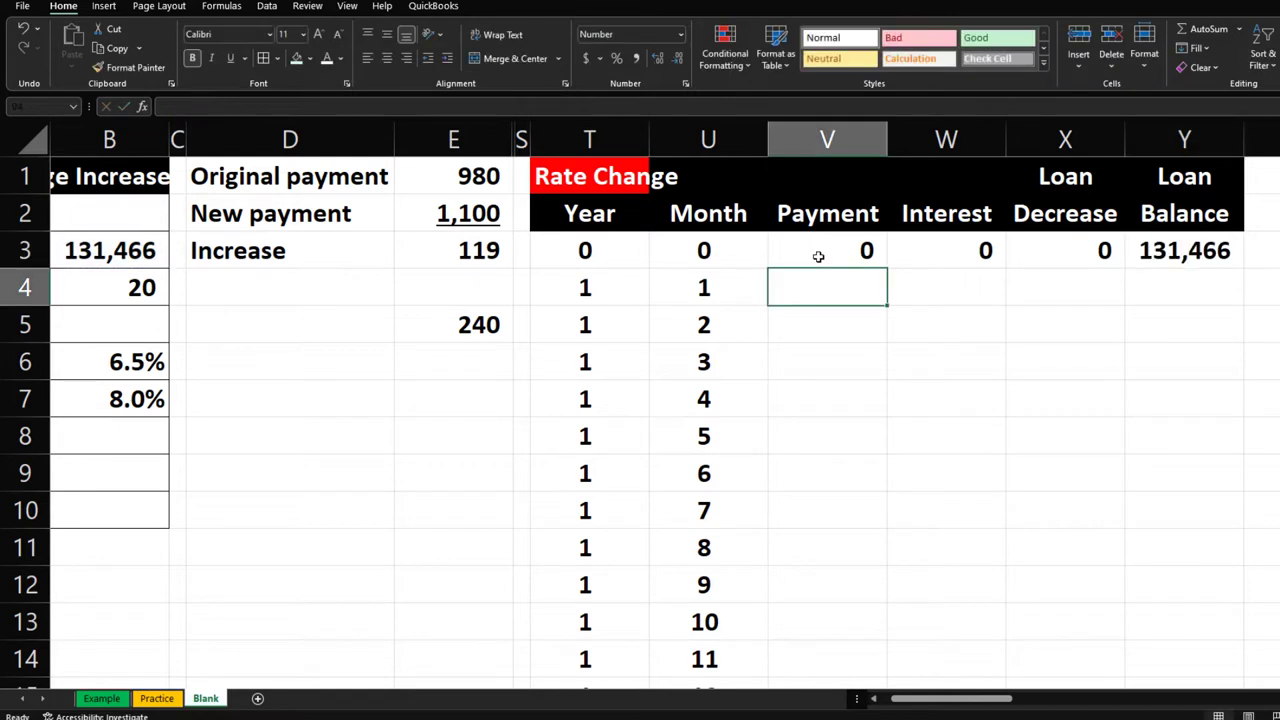
# Link the month 1 payment in V4 to the new payment with the absolute reference =$E$2
pyautogui.write('=')
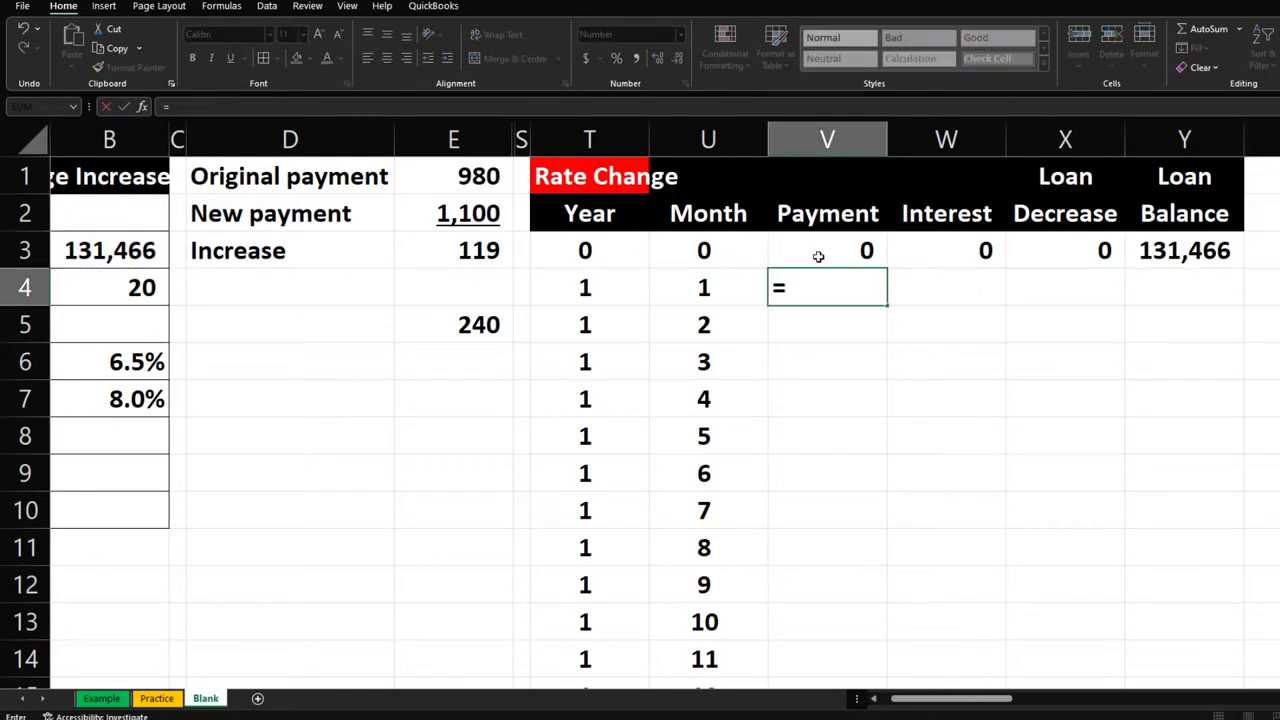
pyautogui.press('Left')
pyautogui.press('Left')
pyautogui.press('Left')
pyautogui.press('Left')
pyautogui.press('Up')
pyautogui.press('Up')
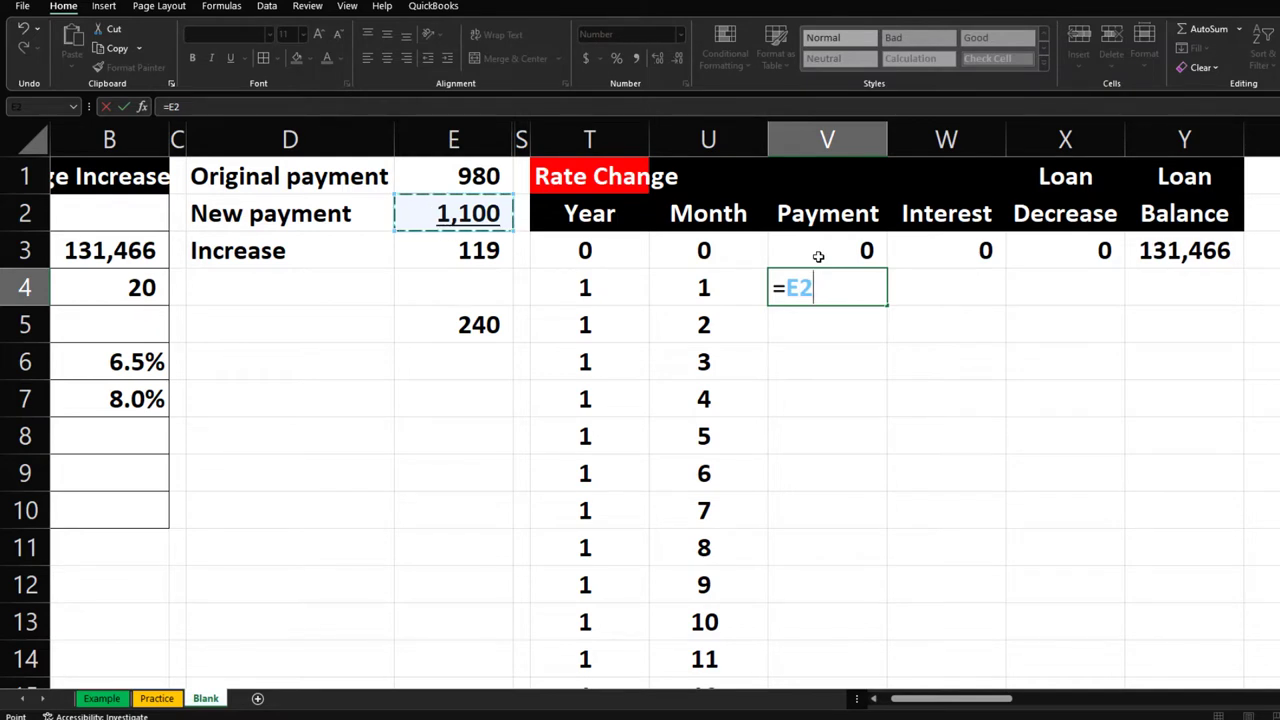
pyautogui.press('F4')
pyautogui.press('Return')
# Calculate the month 1 interest in W4 with =Y3*$B$7/12, keeping the 8.0% rate reference absolute
pyautogui.press('Up')
pyautogui.press('Right')
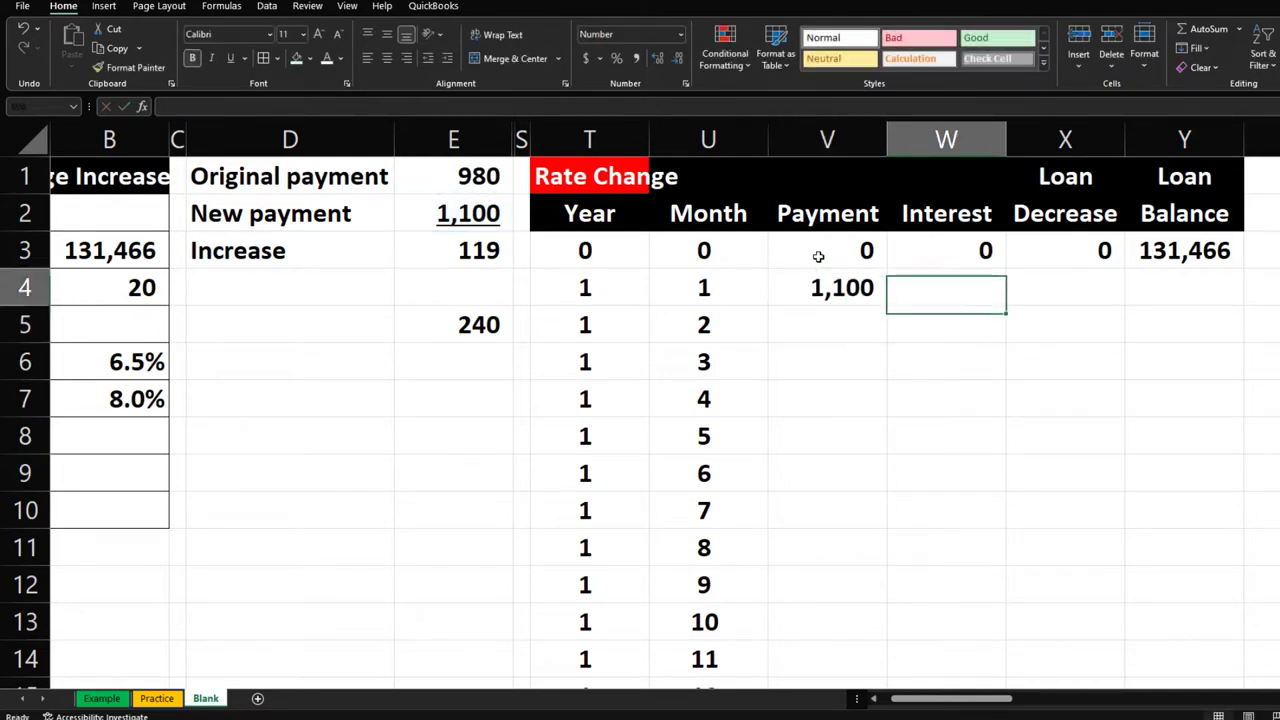
pyautogui.write('=')
pyautogui.press('Right')
pyautogui.press('Right')
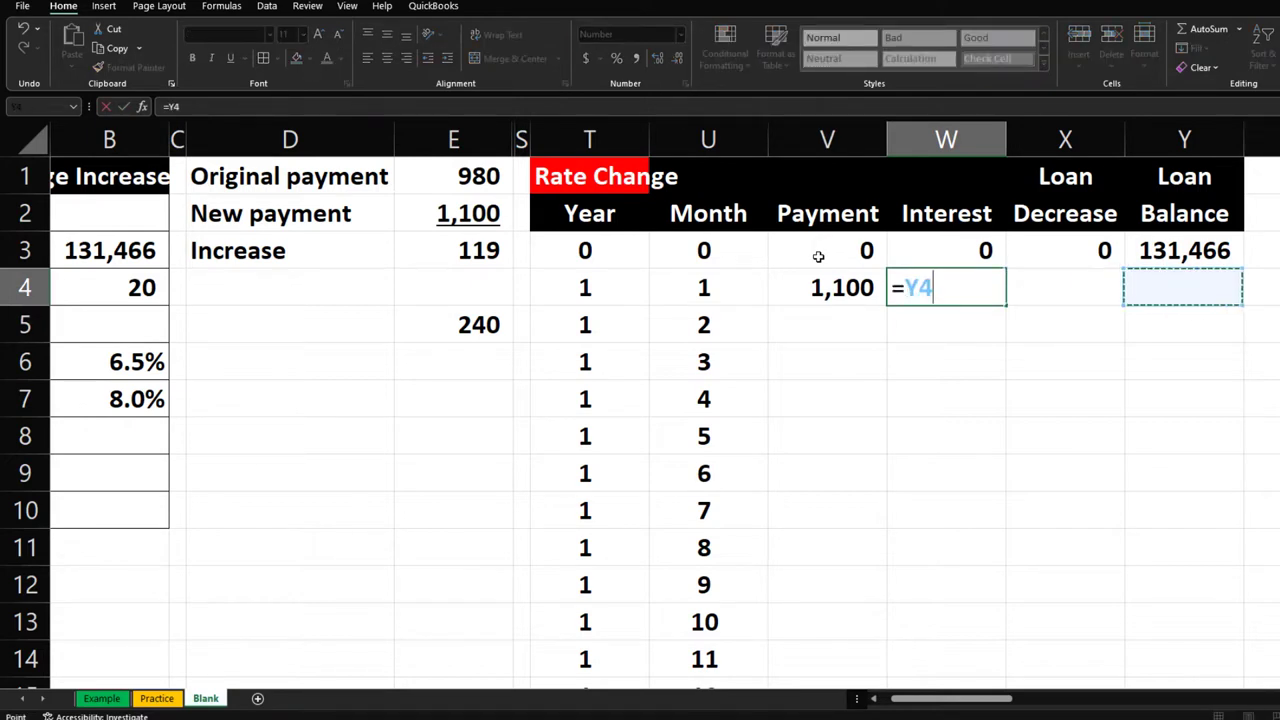
pyautogui.press('Up')
pyautogui.write('*')
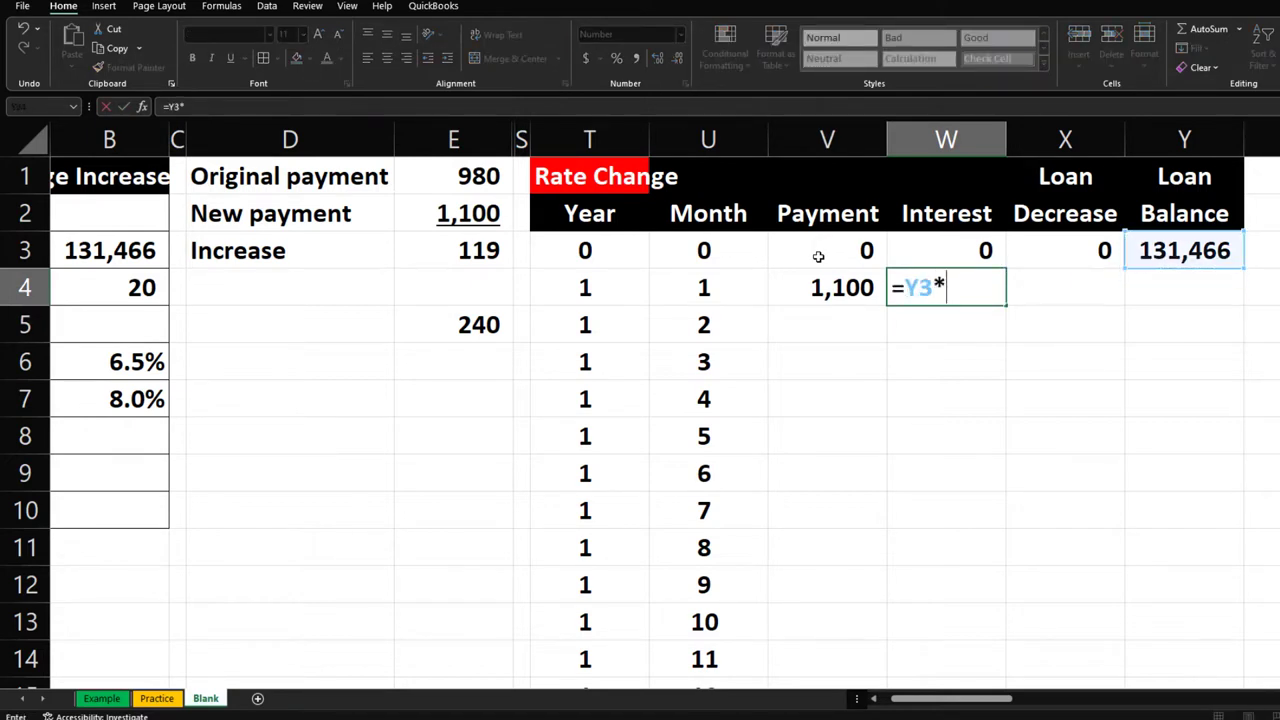
pyautogui.press('Left')
pyautogui.press('Left')
pyautogui.press('Left')
pyautogui.press('Left')
pyautogui.press('Left')
pyautogui.press('Left')
pyautogui.press('Left')
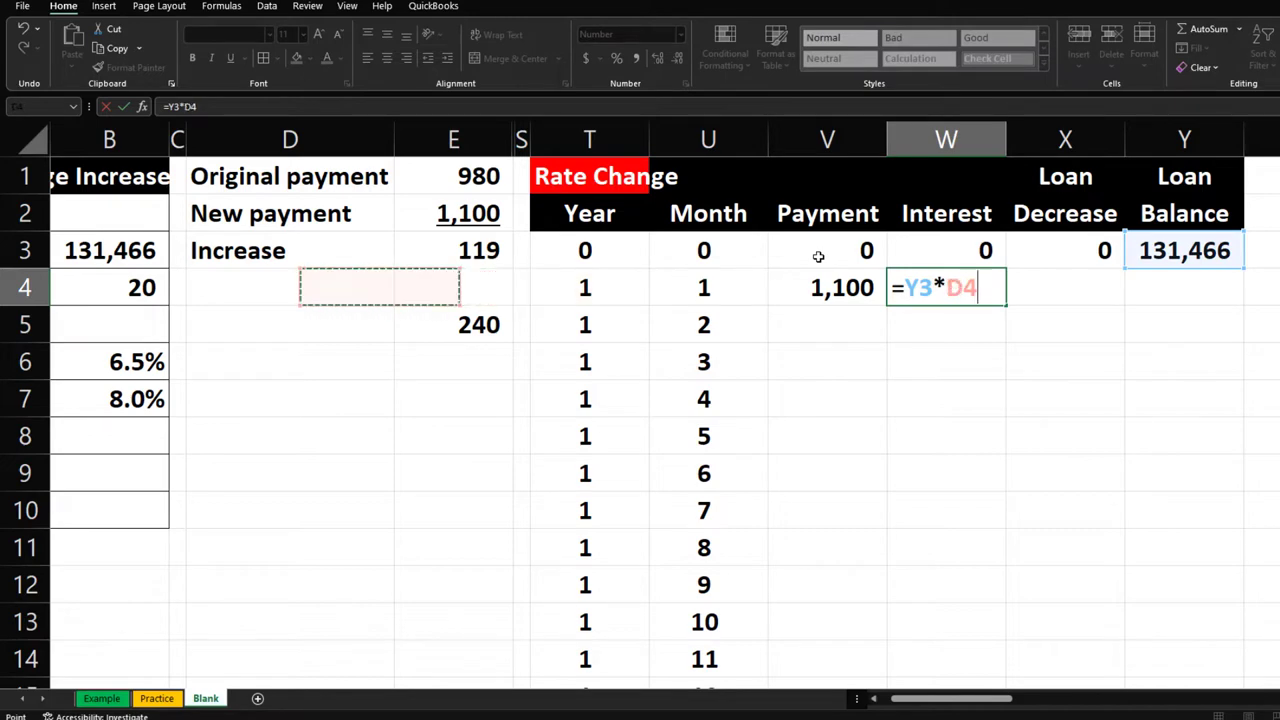
pyautogui.press('Down')
pyautogui.press('Down')
pyautogui.press('Down')
pyautogui.press('Left')
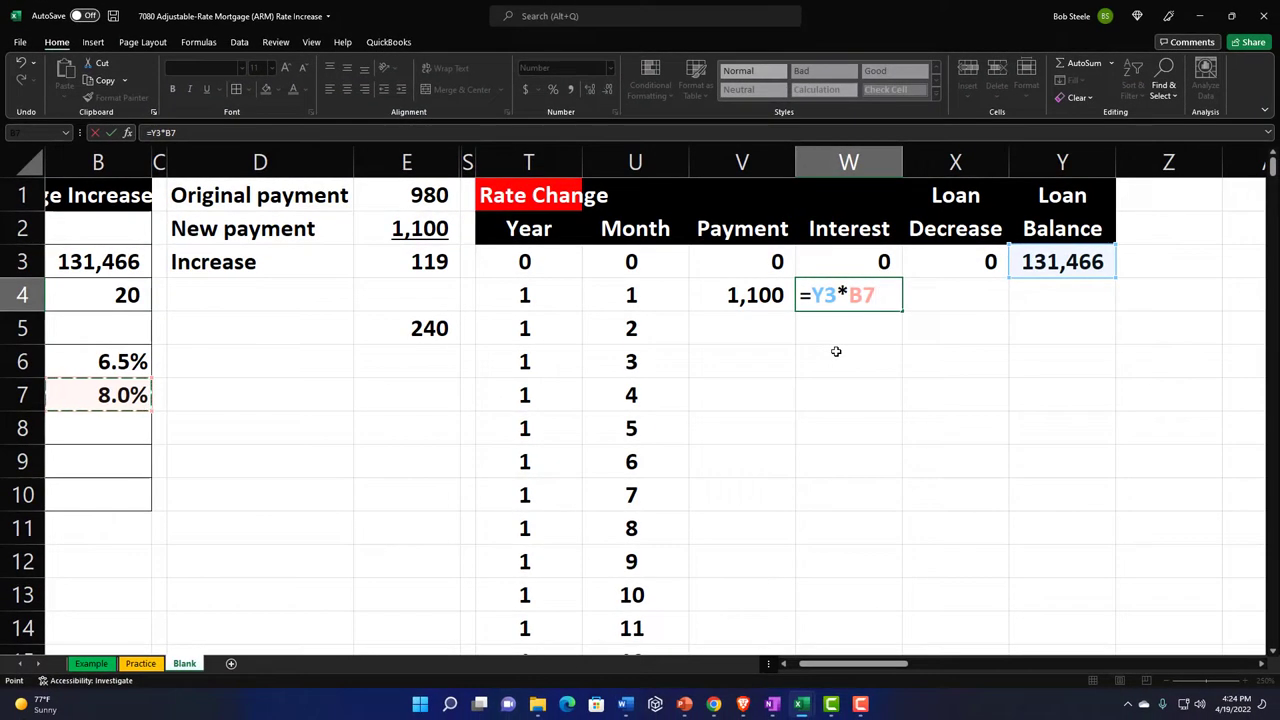
pyautogui.press('F4')
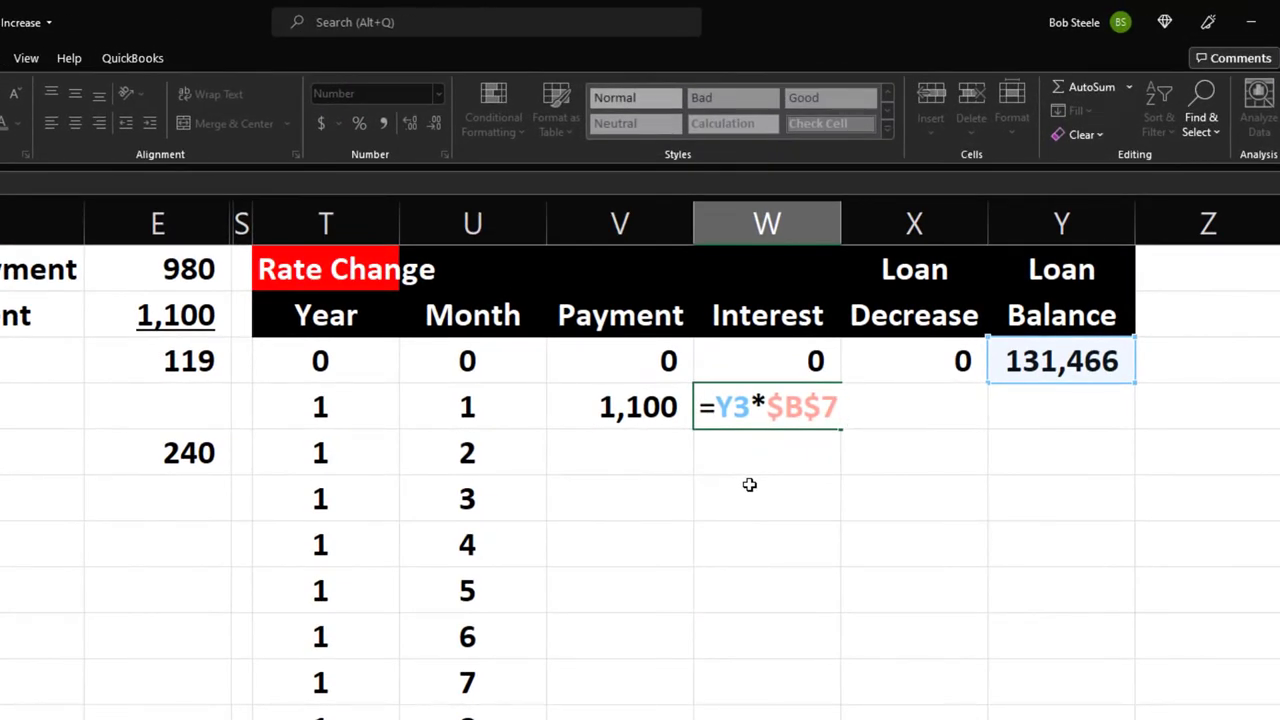
pyautogui.write('/12')
pyautogui.press('Return')
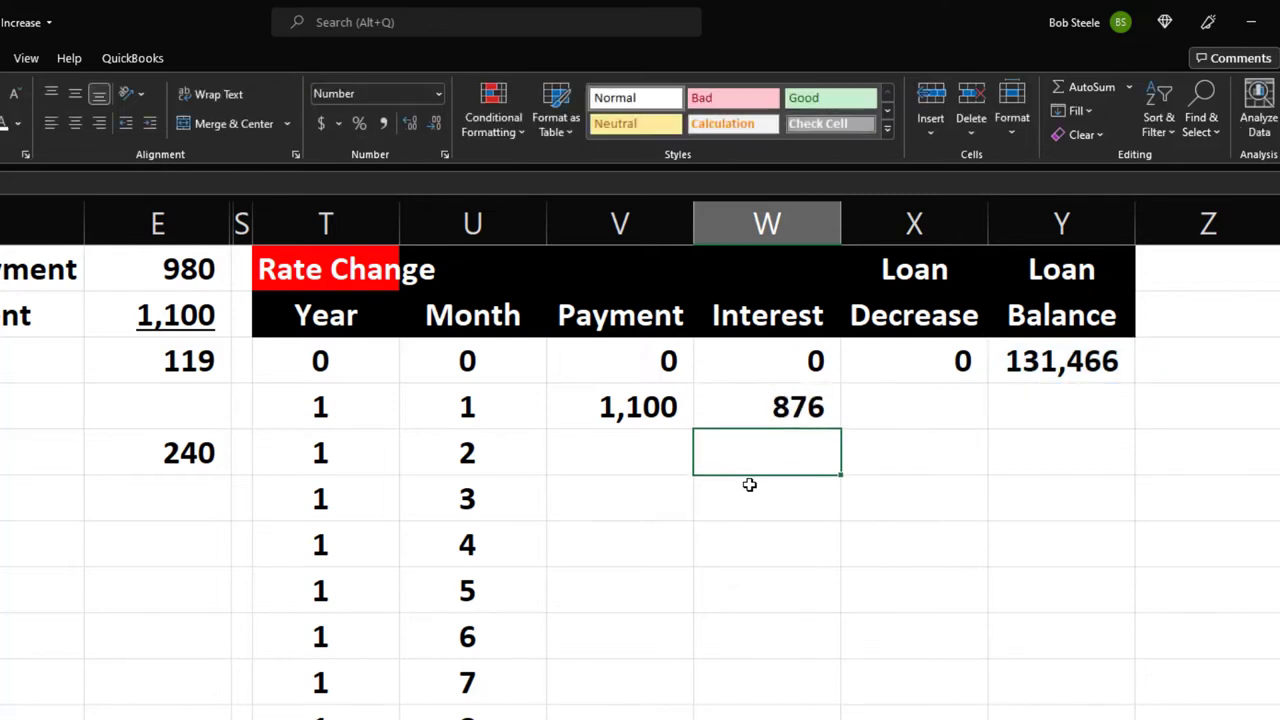
# Calculate the month 1 loan decrease in X4 as payment minus interest with =V4-W4
pyautogui.press('Up')
pyautogui.press('Right')
pyautogui.write('=')
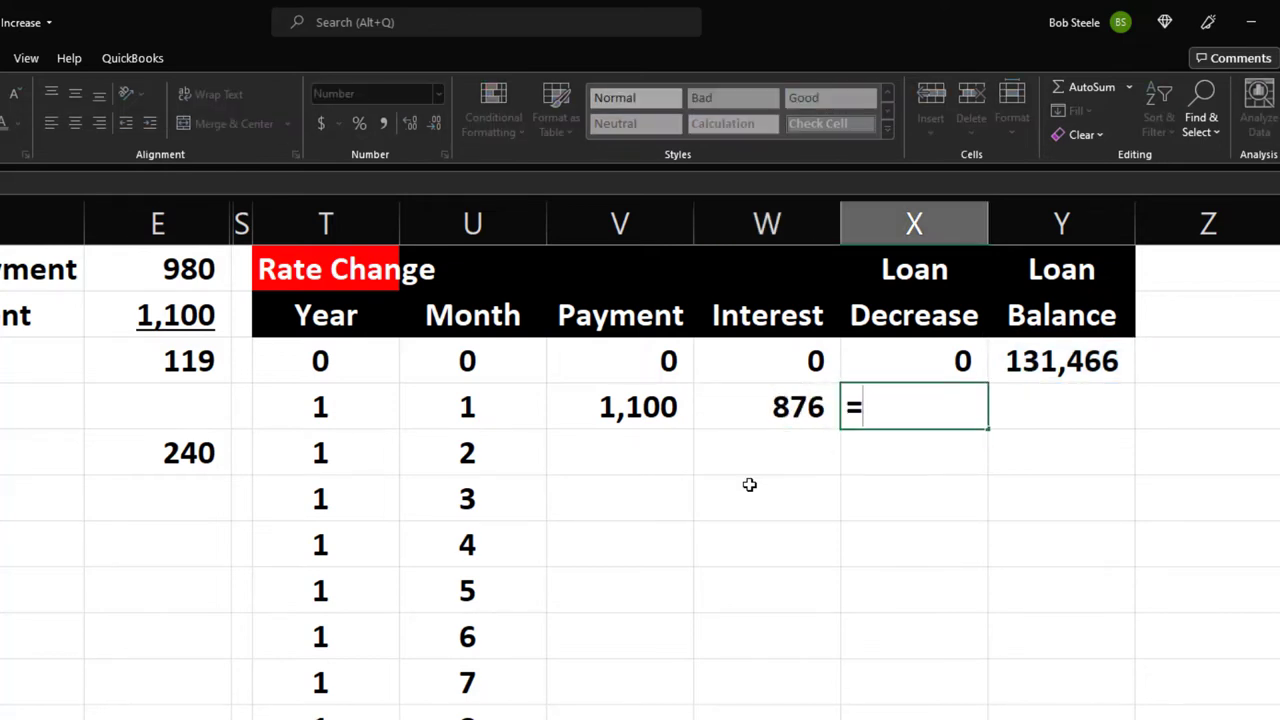
pyautogui.press('Left')
pyautogui.write('-')
pyautogui.press('Left')
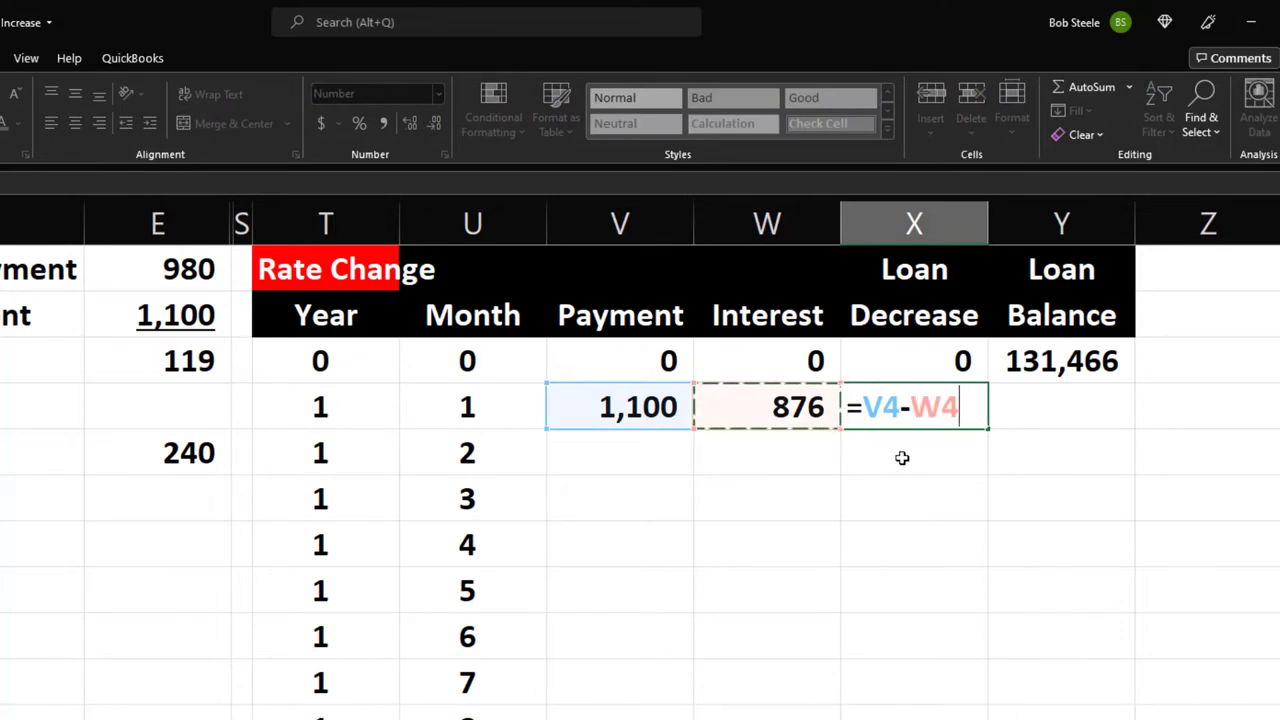
pyautogui.press('Return')
# Calculate the month 1 loan balance in Y4 with the formula =Y3-X4
pyautogui.press('Right')
pyautogui.press('Up')
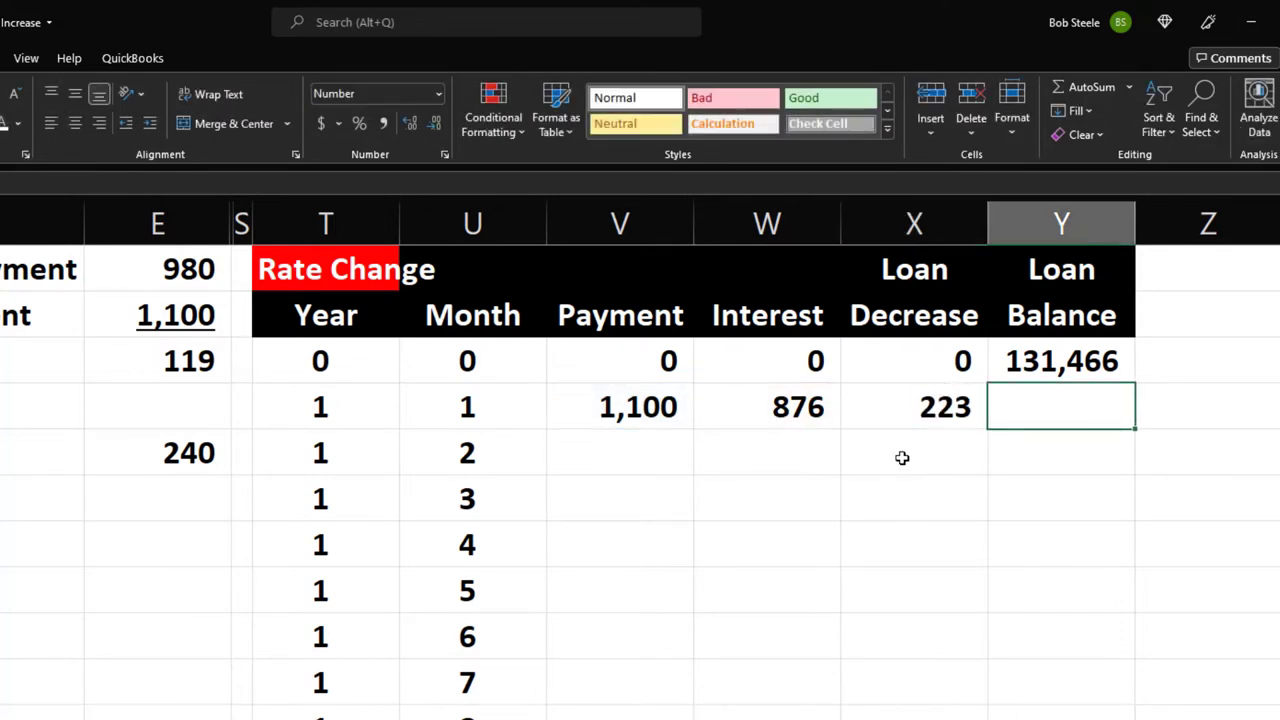
pyautogui.write('=')
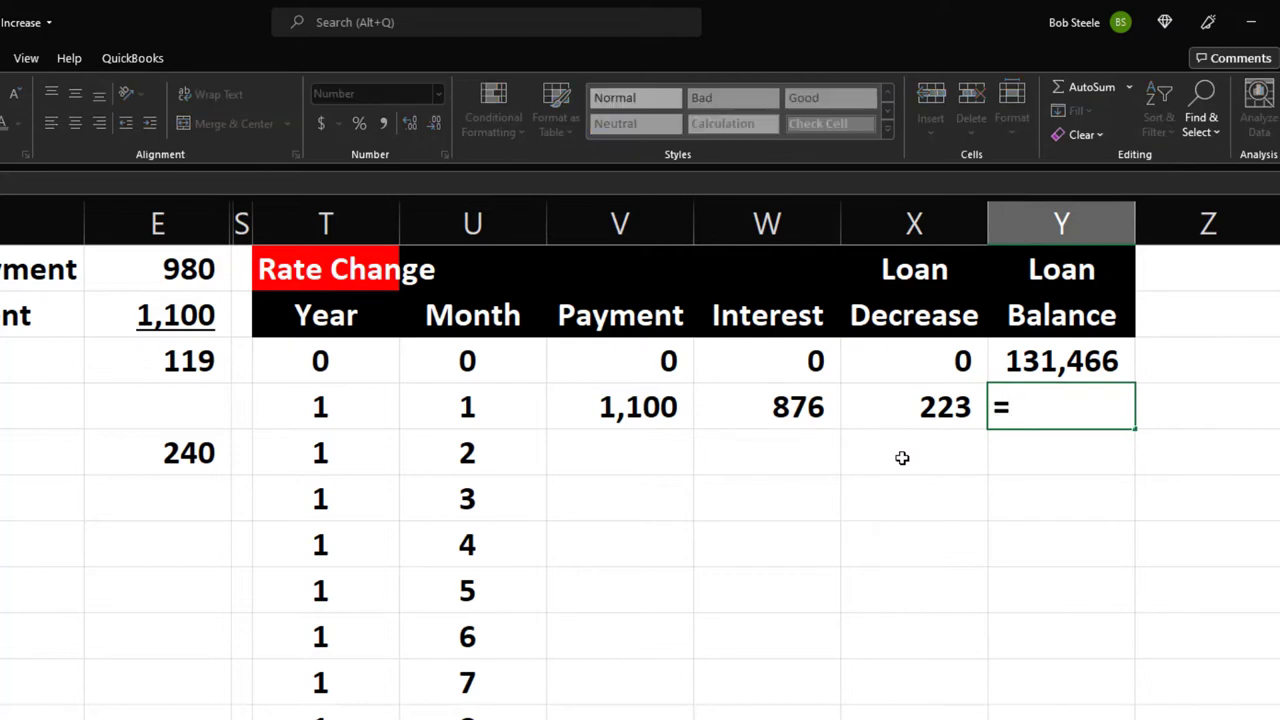
pyautogui.press('Up')
pyautogui.write('-')
pyautogui.press('Left')
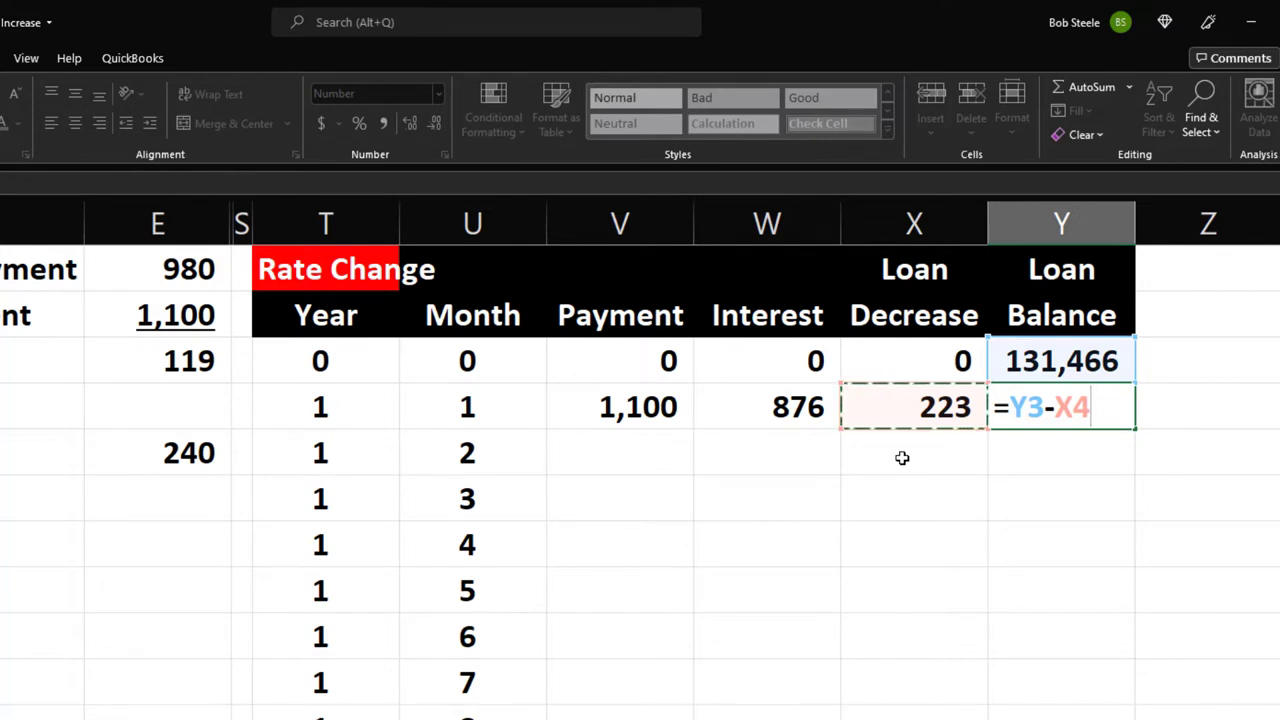
pyautogui.press('Return')
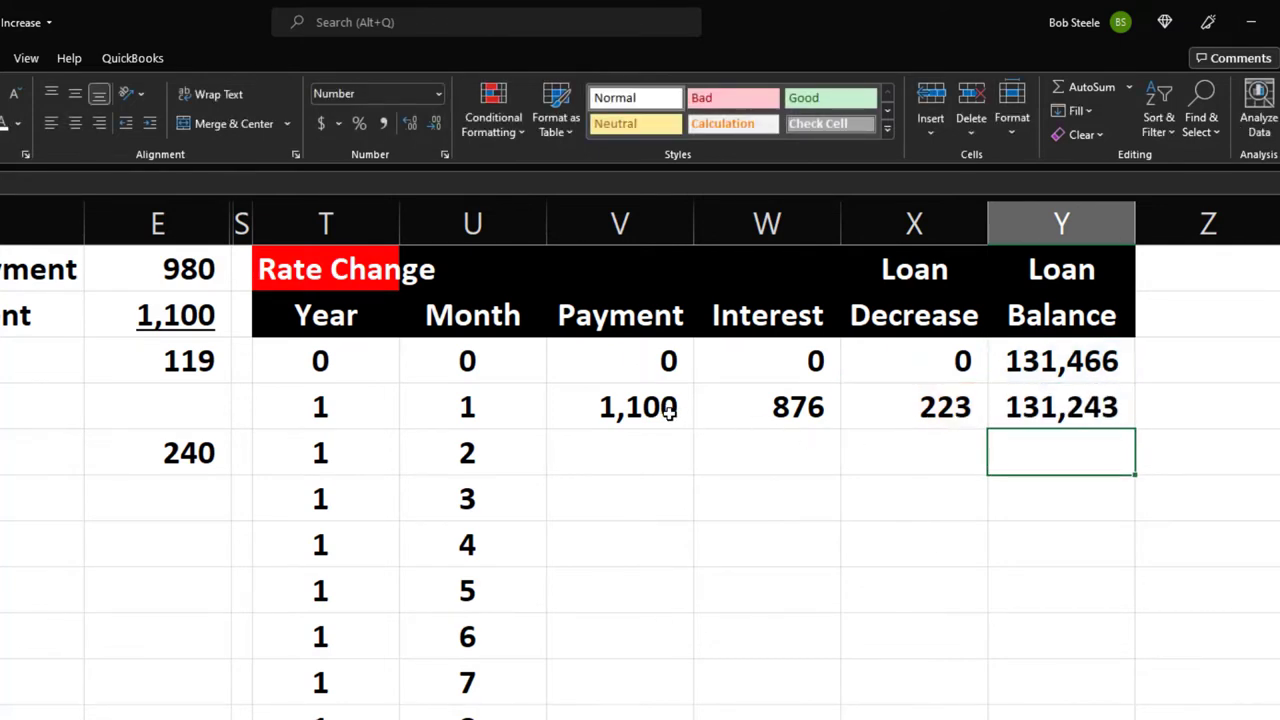
# Fill the month 1 formulas in V4:Y4 down to row 243 and check the final loan balance in Y243
pyautogui.moveTo(666, 407); pyautogui.dragTo(1028, 415)
pyautogui.doubleClick(1136, 430)
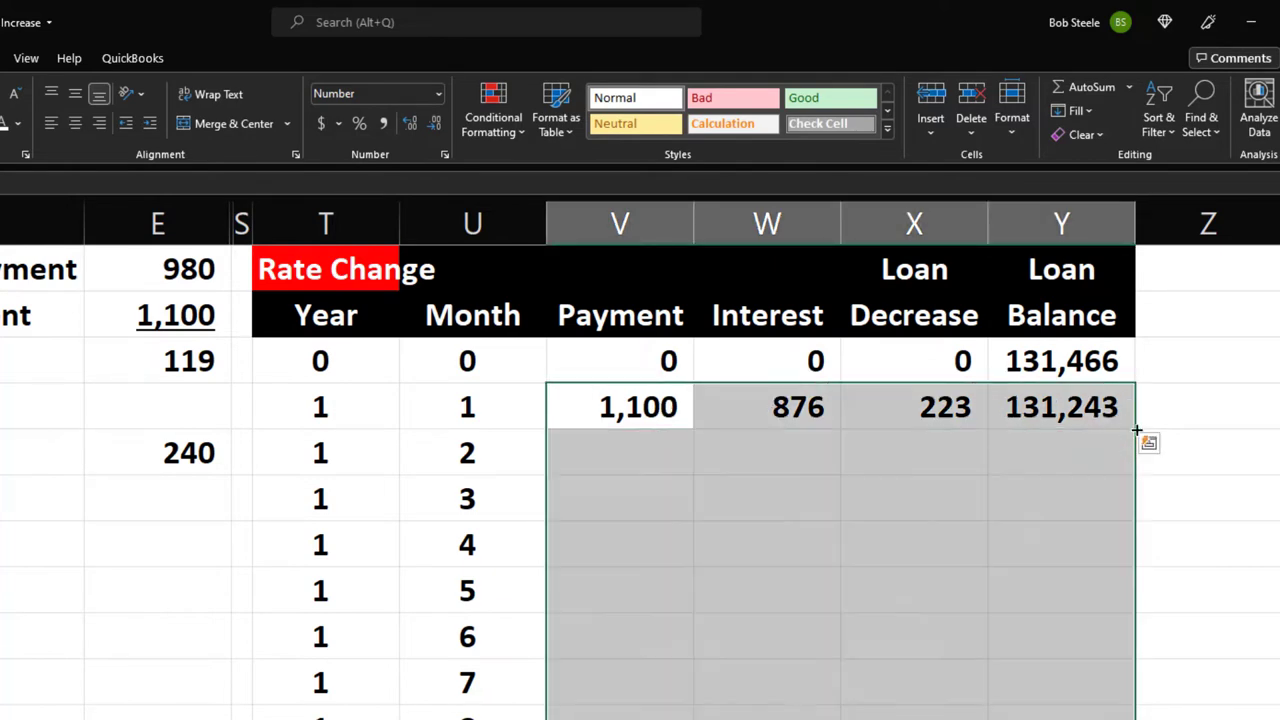
pyautogui.scroll(-17, 1110, 611)
pyautogui.scroll(-20, 1114, 613)
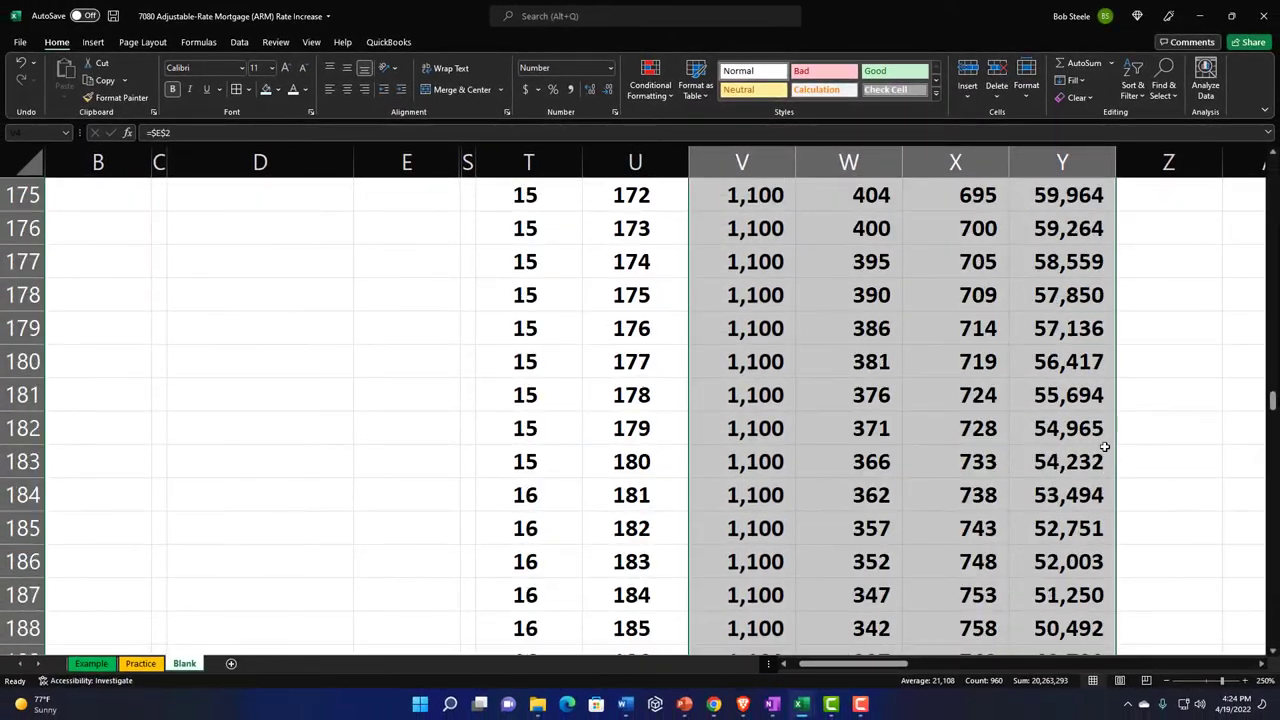
pyautogui.scroll(-20, 1104, 446)
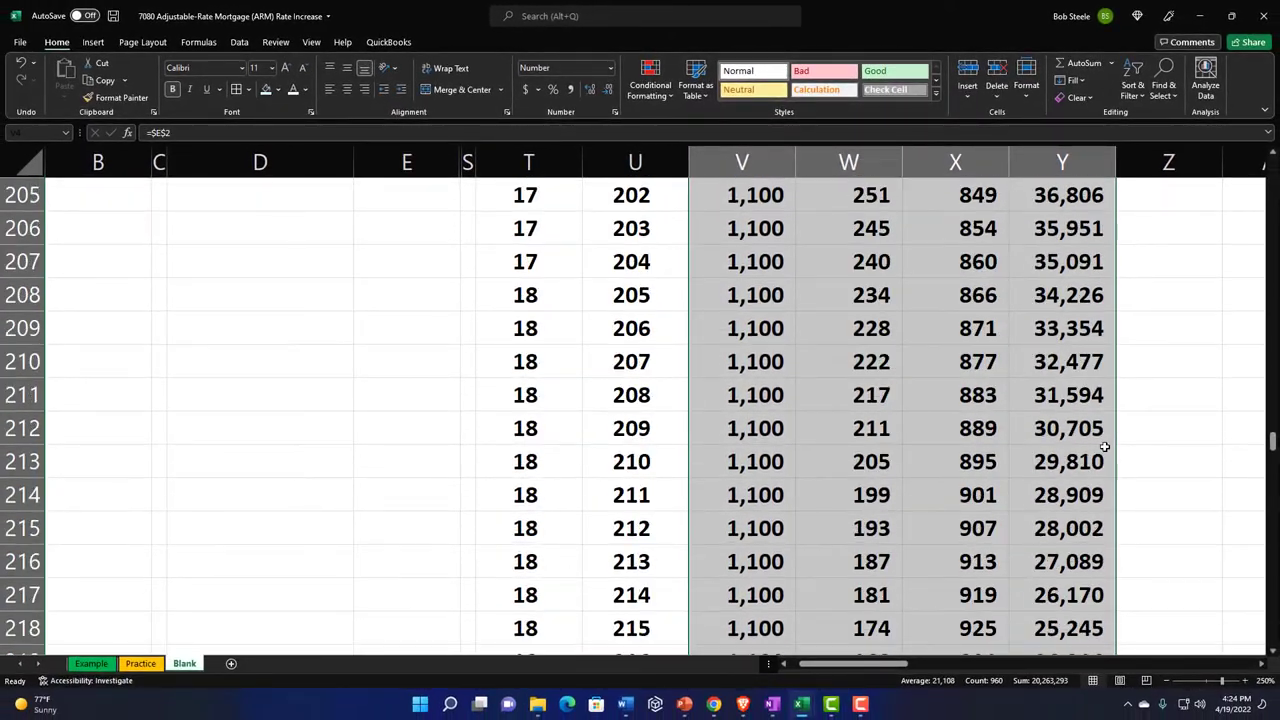
pyautogui.click(1096, 462)
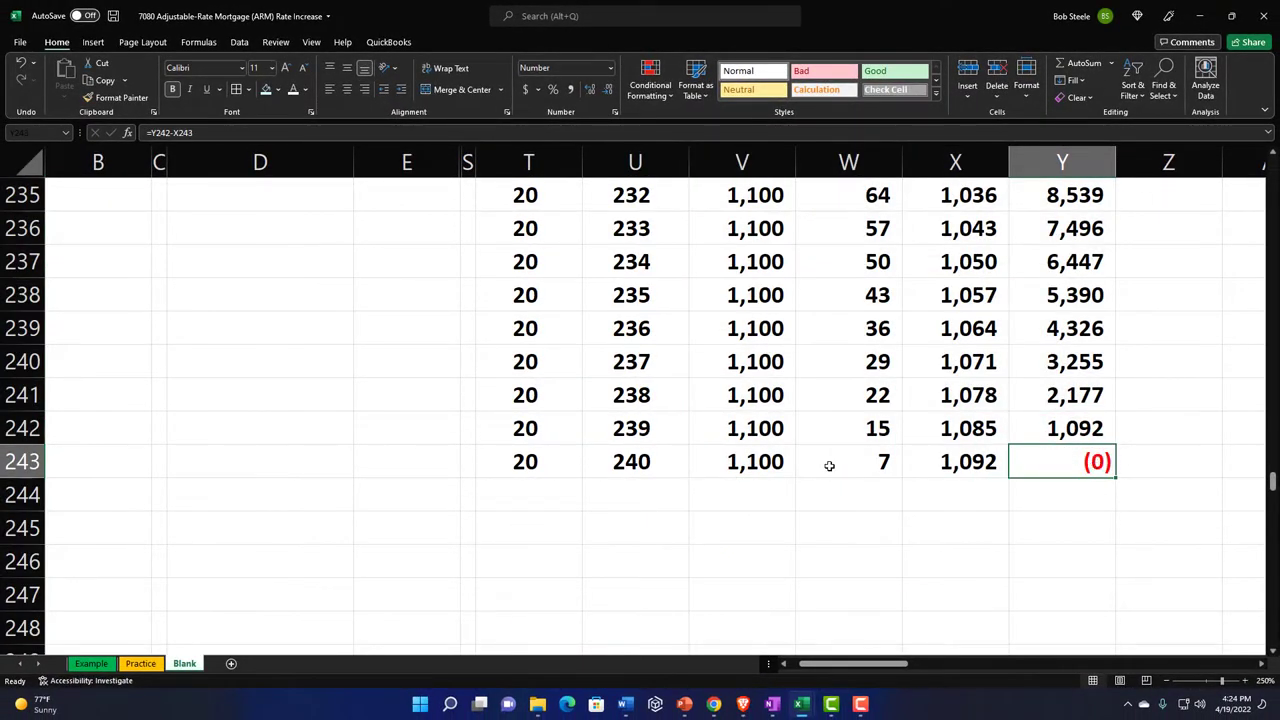
# Format the Rate Change table's data in T3:Y243 with borders on all cells and a light blue fill
pyautogui.moveTo(564, 466); pyautogui.dragTo(1033, 262)
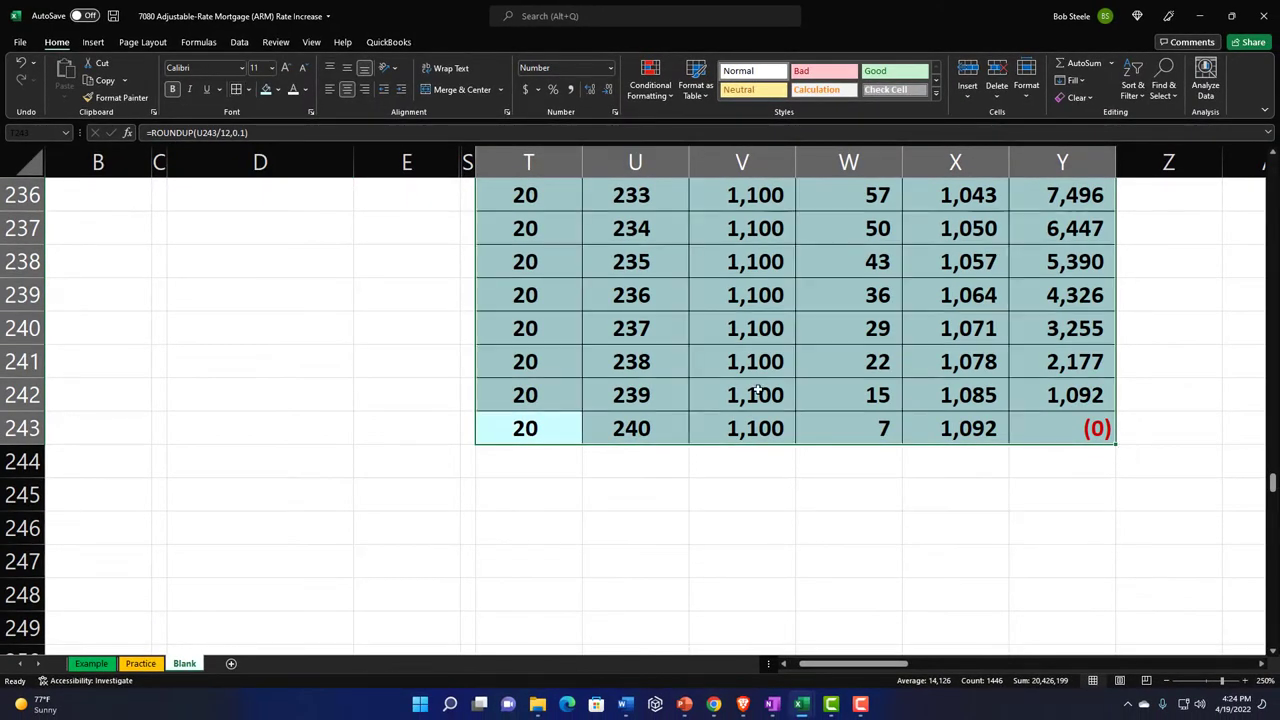
pyautogui.moveTo(1272, 484); pyautogui.dragTo(1272, 170)
pyautogui.click(896, 300)
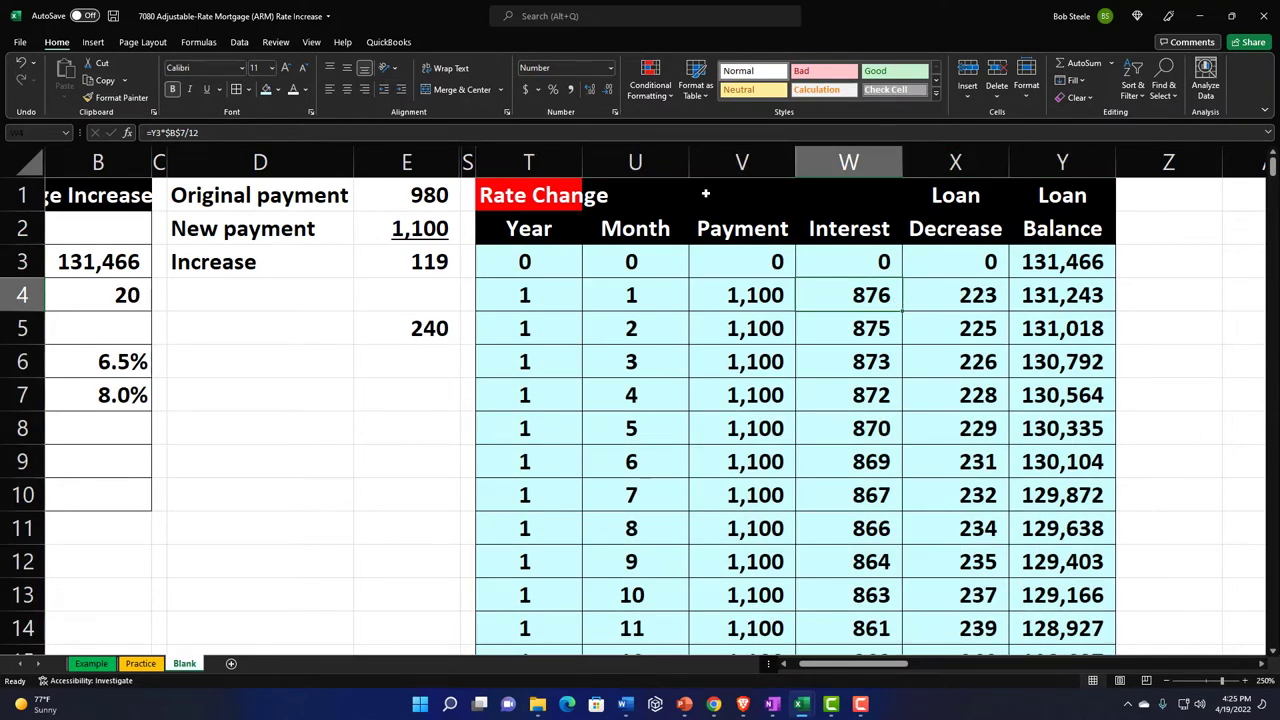
# Copy the Rate Change table headers from T1:Y2 and paste them starting at AA1
pyautogui.moveTo(537, 193); pyautogui.dragTo(1038, 220)
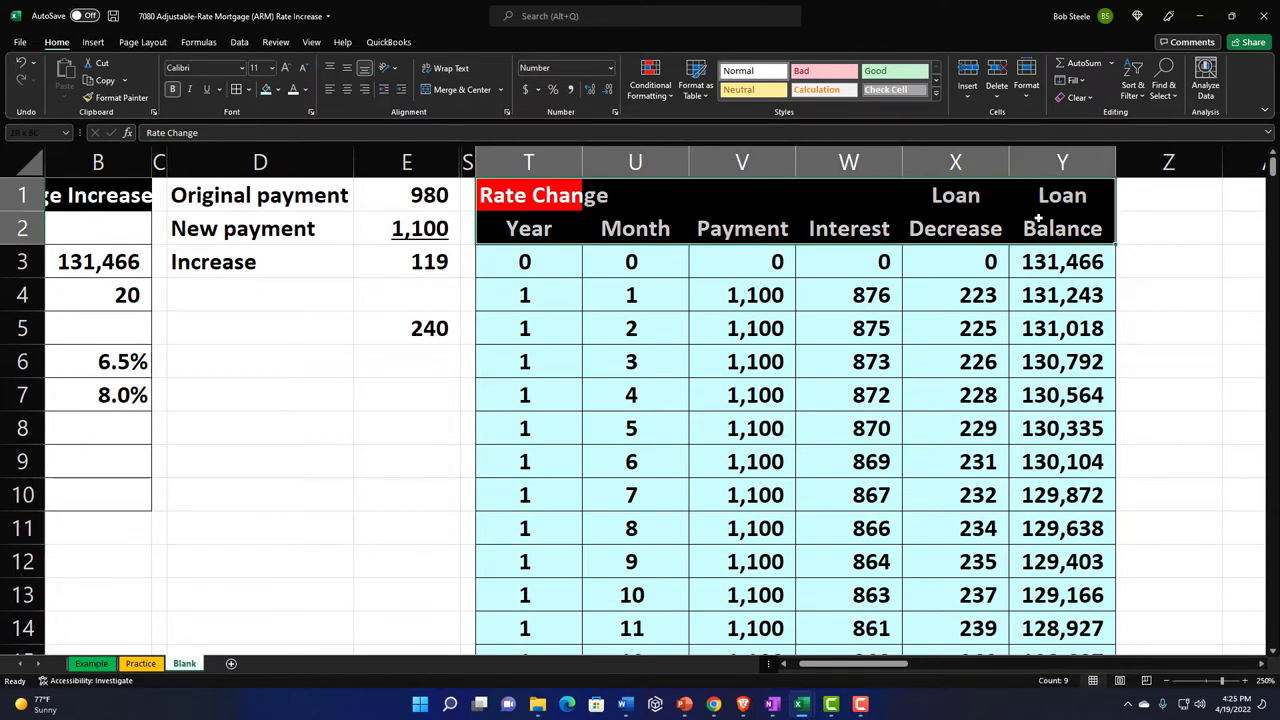
pyautogui.hotkey('ctrl', 'c')
pyautogui.click(1186, 200)
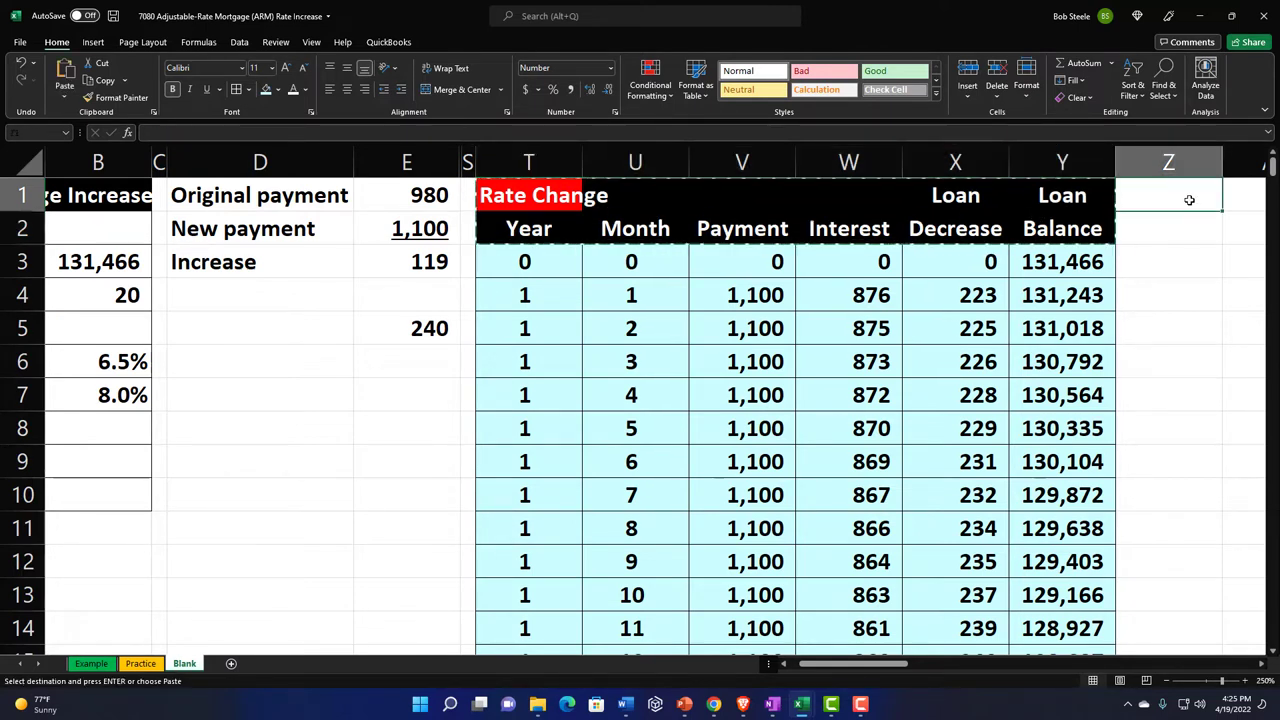
pyautogui.press('Right')
pyautogui.hotkey('ctrl', 'v')
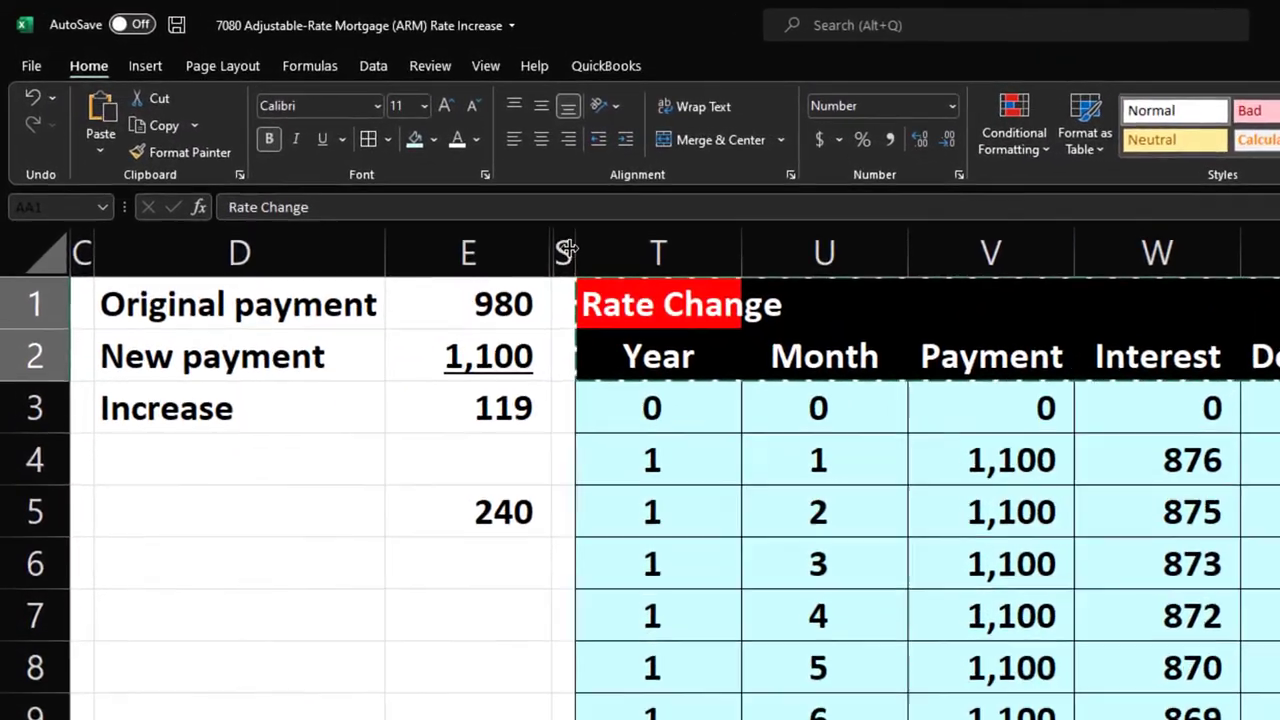
# Copy the narrow spacer format of column S to column Z with Format Painter
pyautogui.click(361, 160)
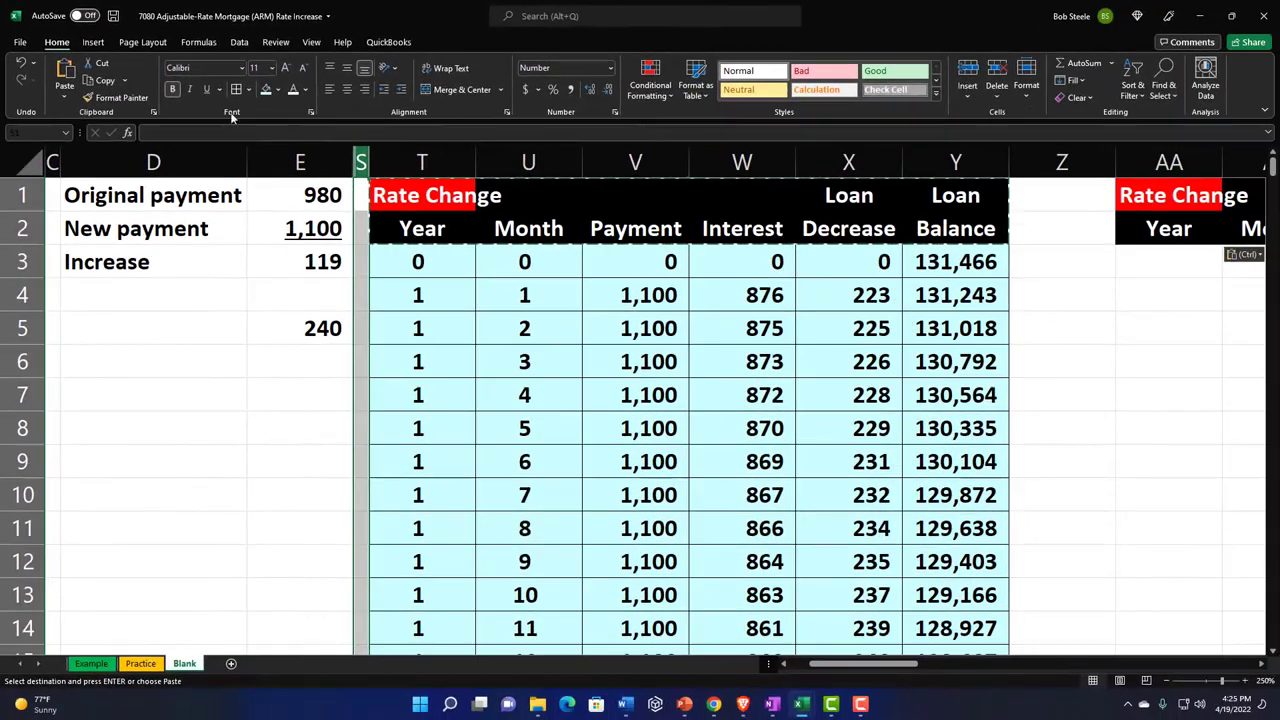
pyautogui.click(115, 97)
pyautogui.click(1062, 162)
# Delete the Month column AB from the copied headers and select AA3 under the Year header
pyautogui.click(1051, 230)
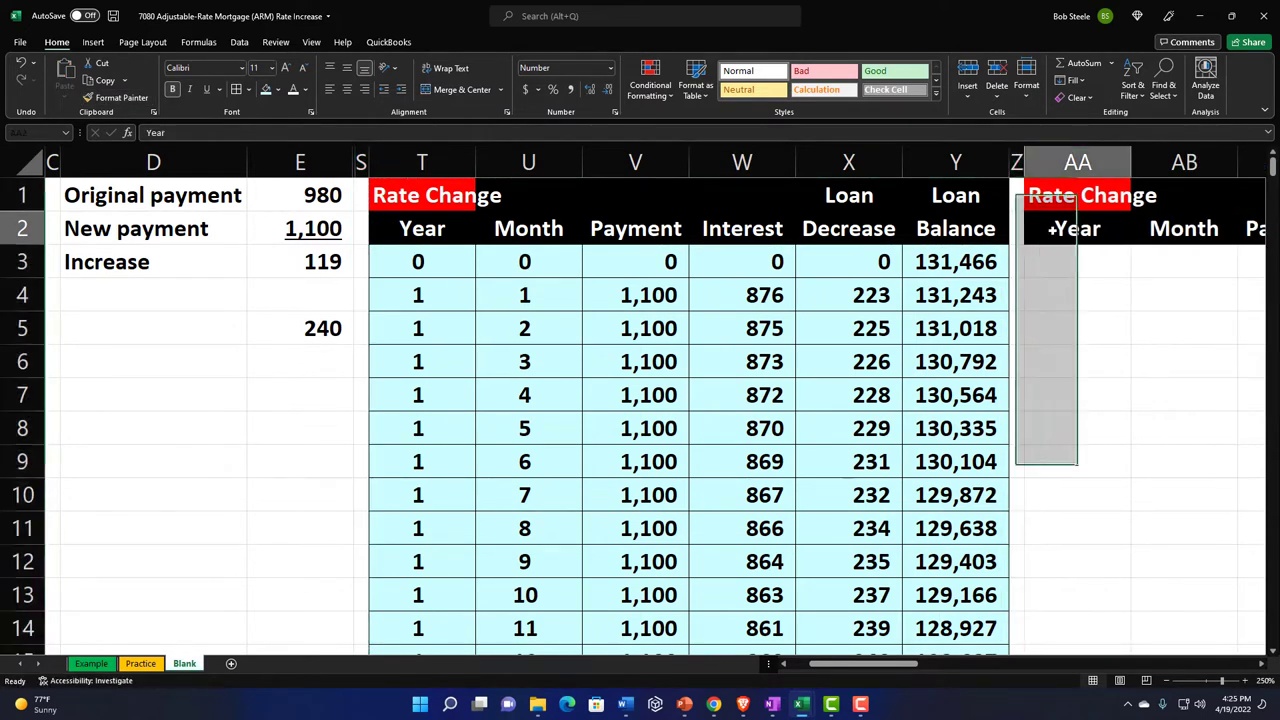
pyautogui.press('Right')
pyautogui.press('Right')
pyautogui.press('Right')
pyautogui.press('Right')
pyautogui.press('Right')
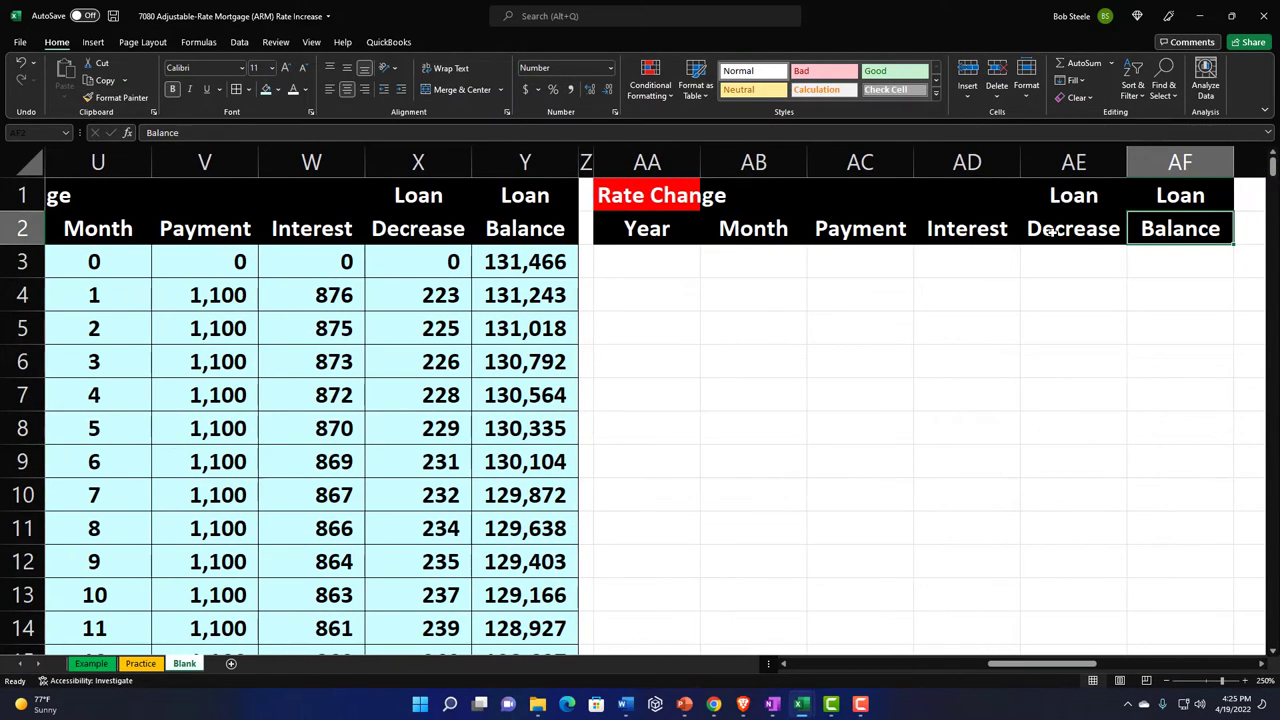
pyautogui.click(753, 160)
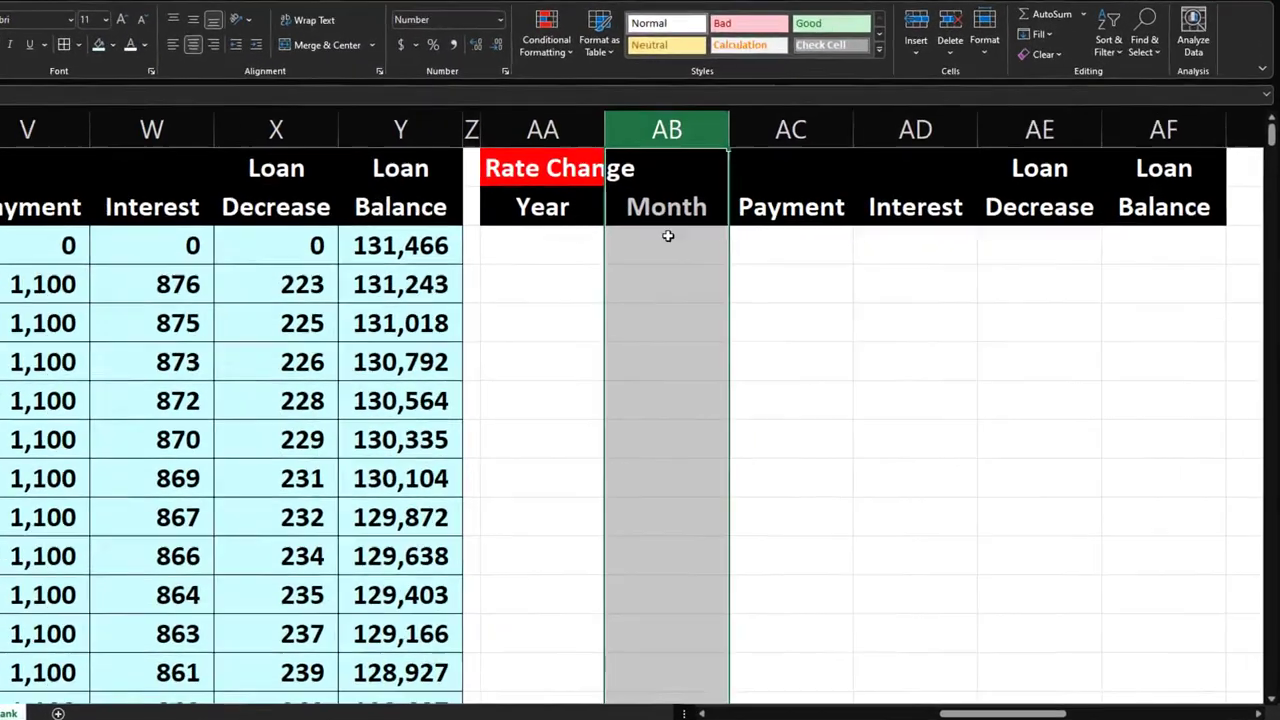
pyautogui.rightClick(756, 310)
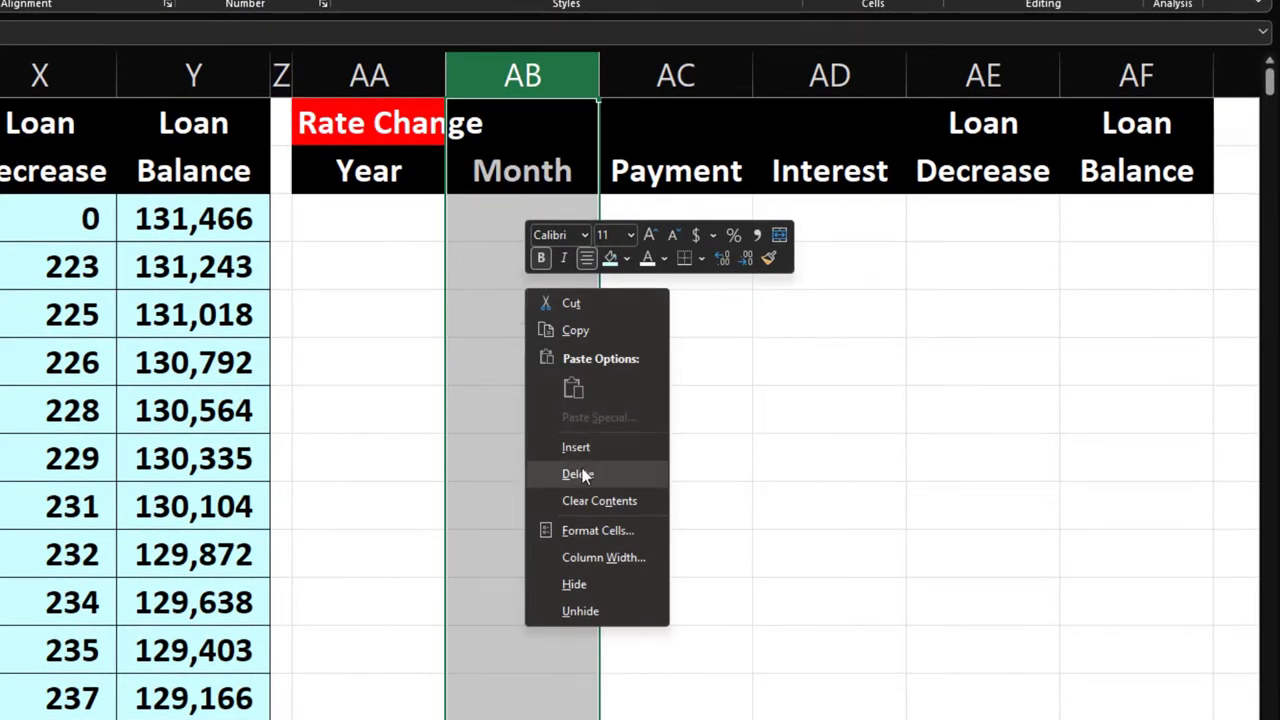
pyautogui.click(580, 470)
pyautogui.click(379, 218)
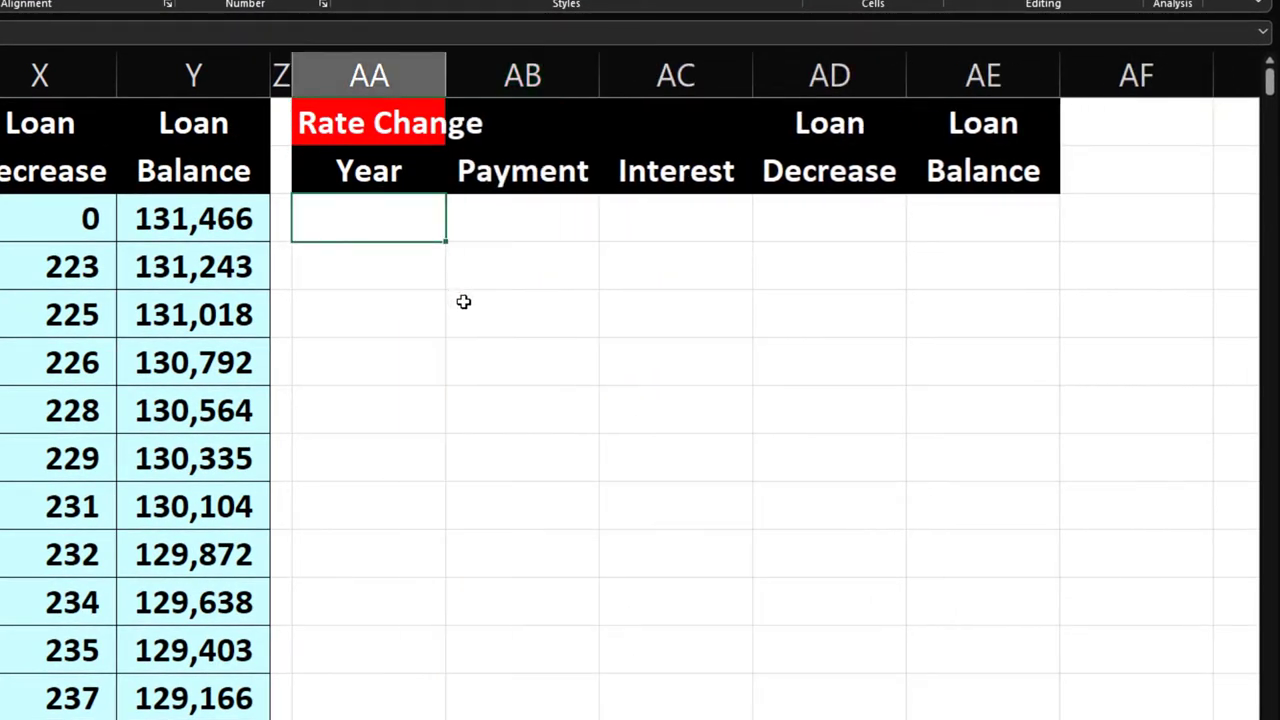
# Fill the rate-change Year column from AA3 downward with years 1 to 20 and centre the numbers
pyautogui.write('1')
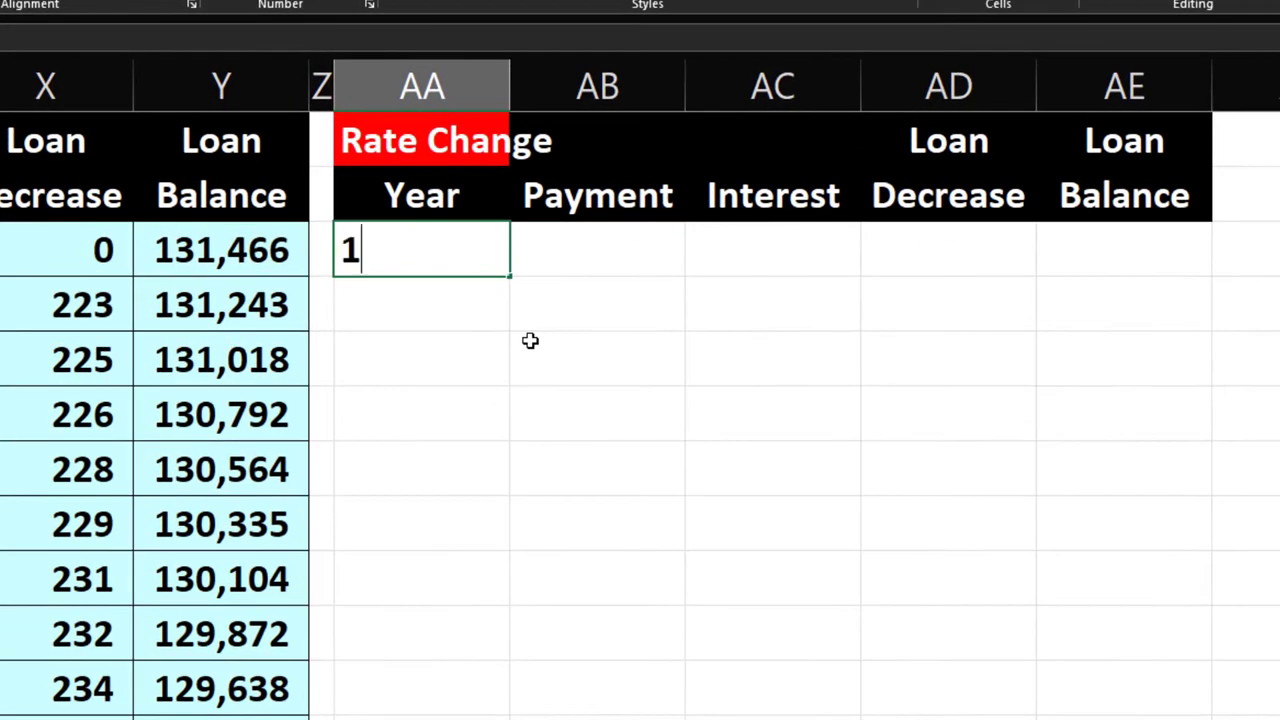
pyautogui.press('Return')
pyautogui.write('2')
pyautogui.hotkey('ctrl', 'Return')
pyautogui.press('Return')
pyautogui.moveTo(477, 248); pyautogui.dragTo(516, 719)
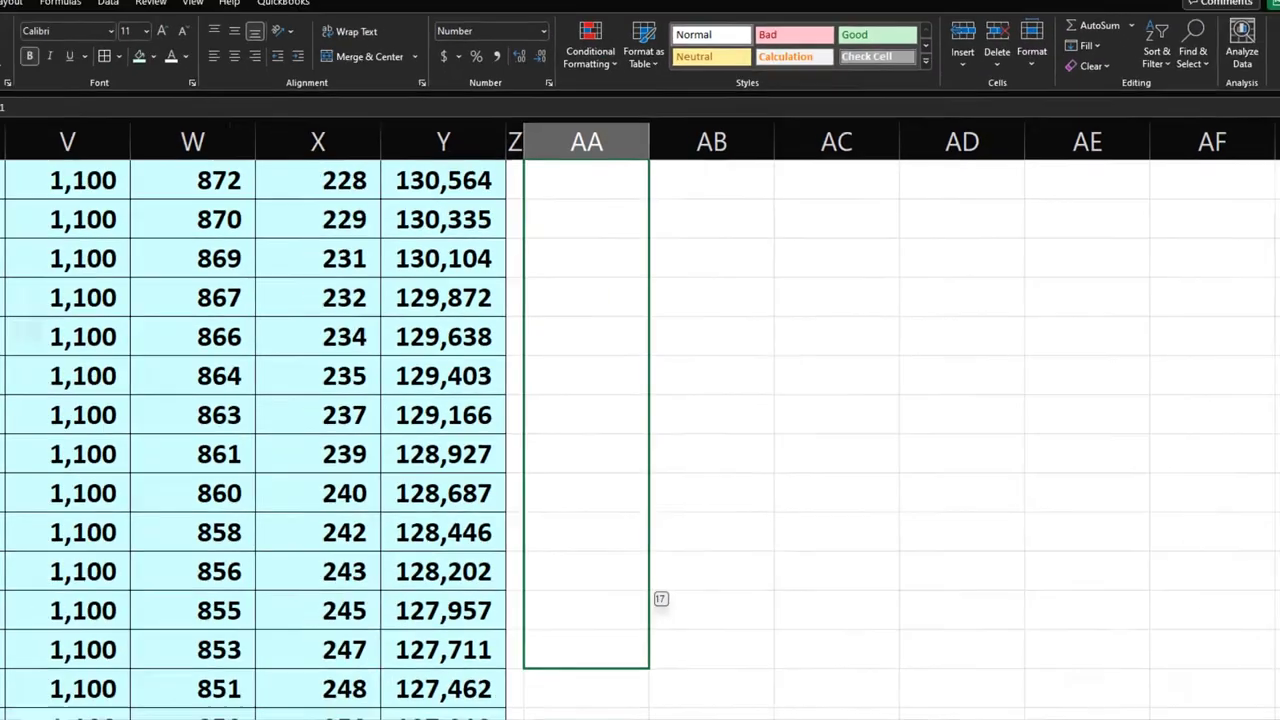
pyautogui.moveTo(645, 705); pyautogui.dragTo(641, 644)
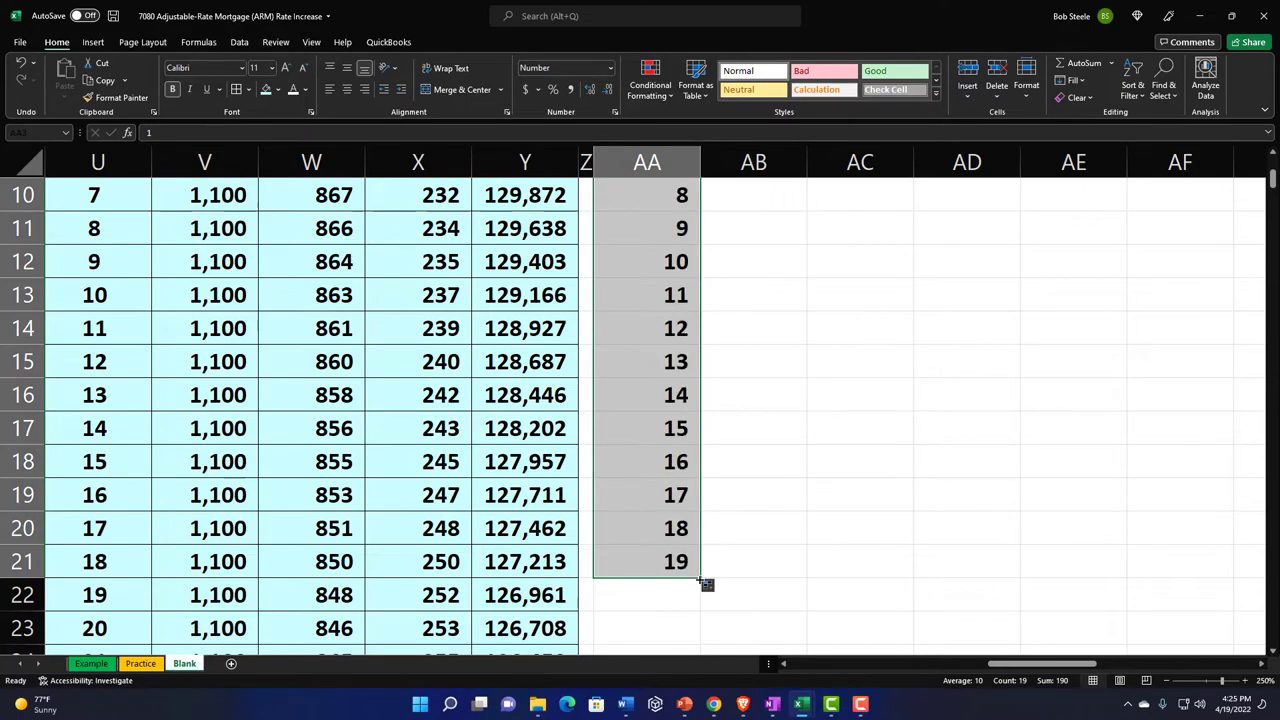
pyautogui.moveTo(707, 583); pyautogui.dragTo(707, 612)
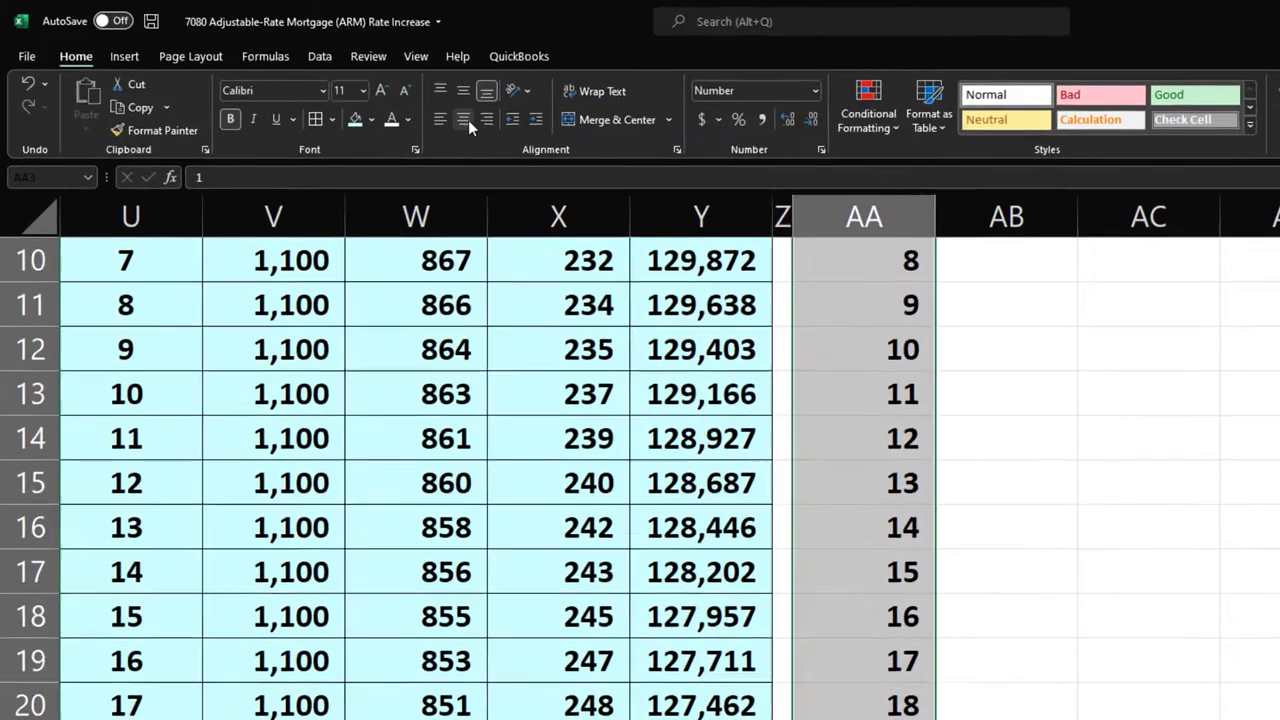
pyautogui.scroll(3, 728, 325)
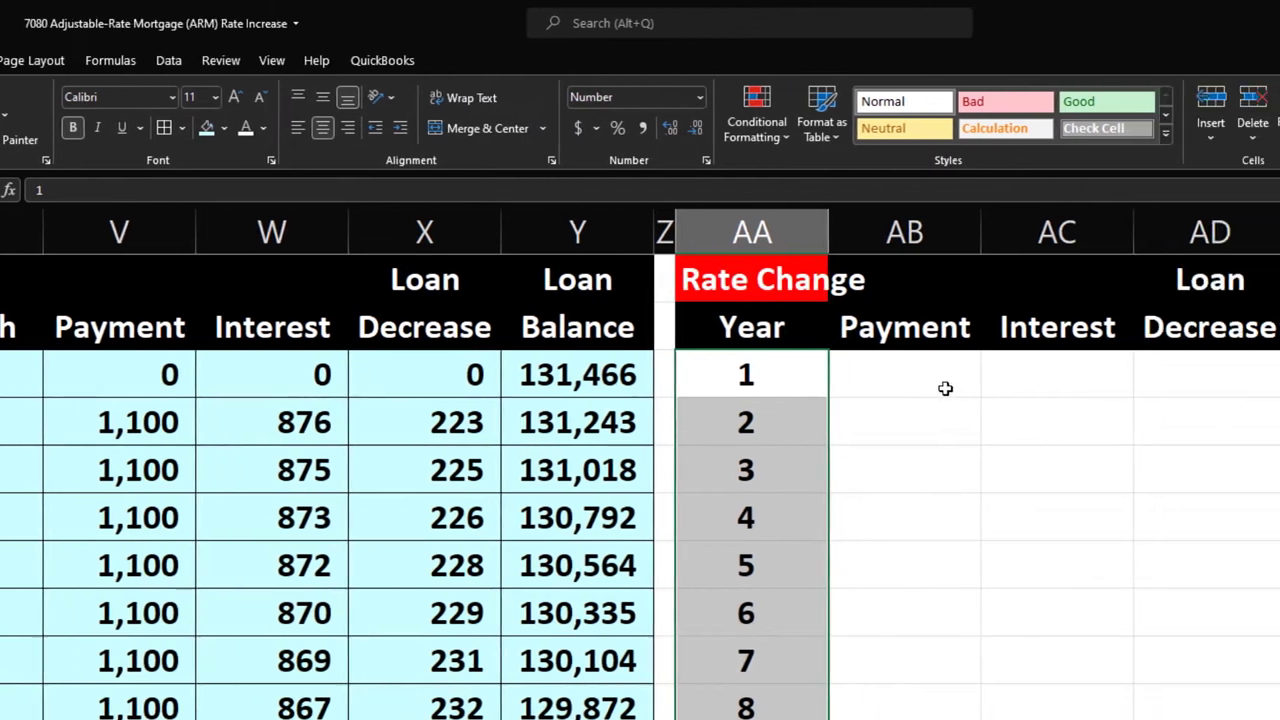
# Enter =SUMIF($U:$U,$AA3,V:V) in AB3 as the year 1 payment total, and reopen the formula to check it
pyautogui.click(1120, 388)
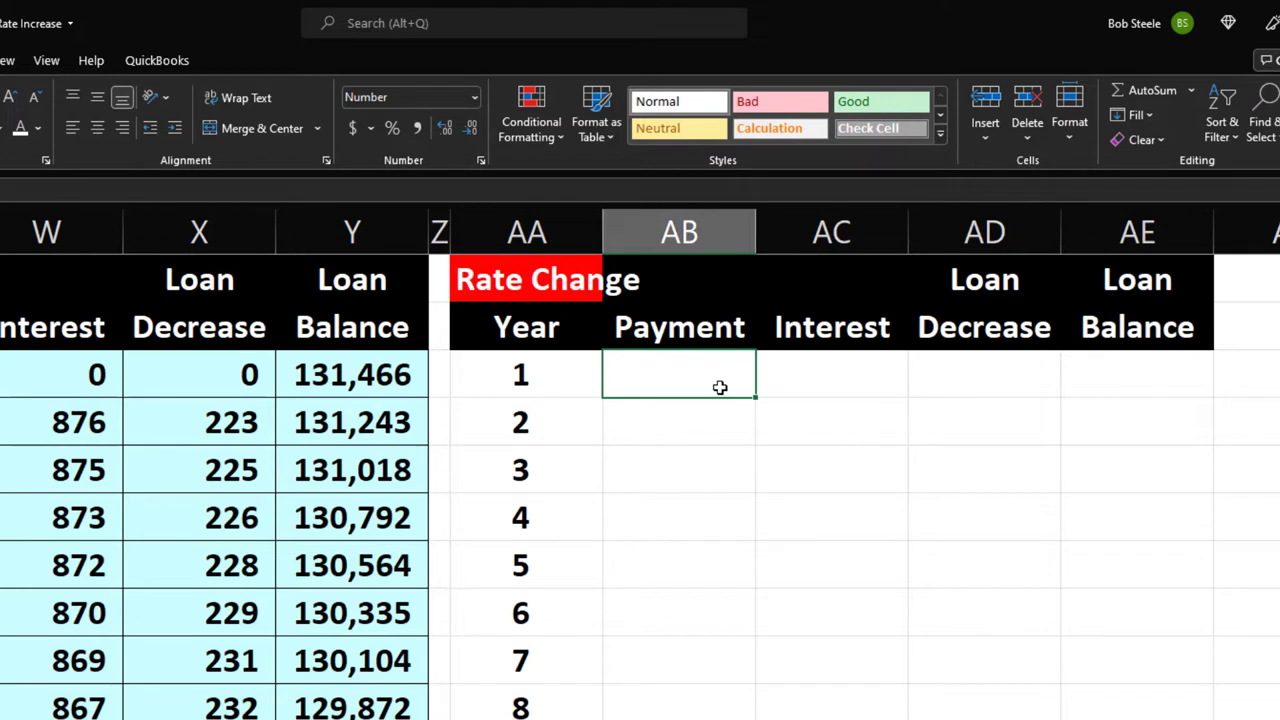
pyautogui.write('=sumif')
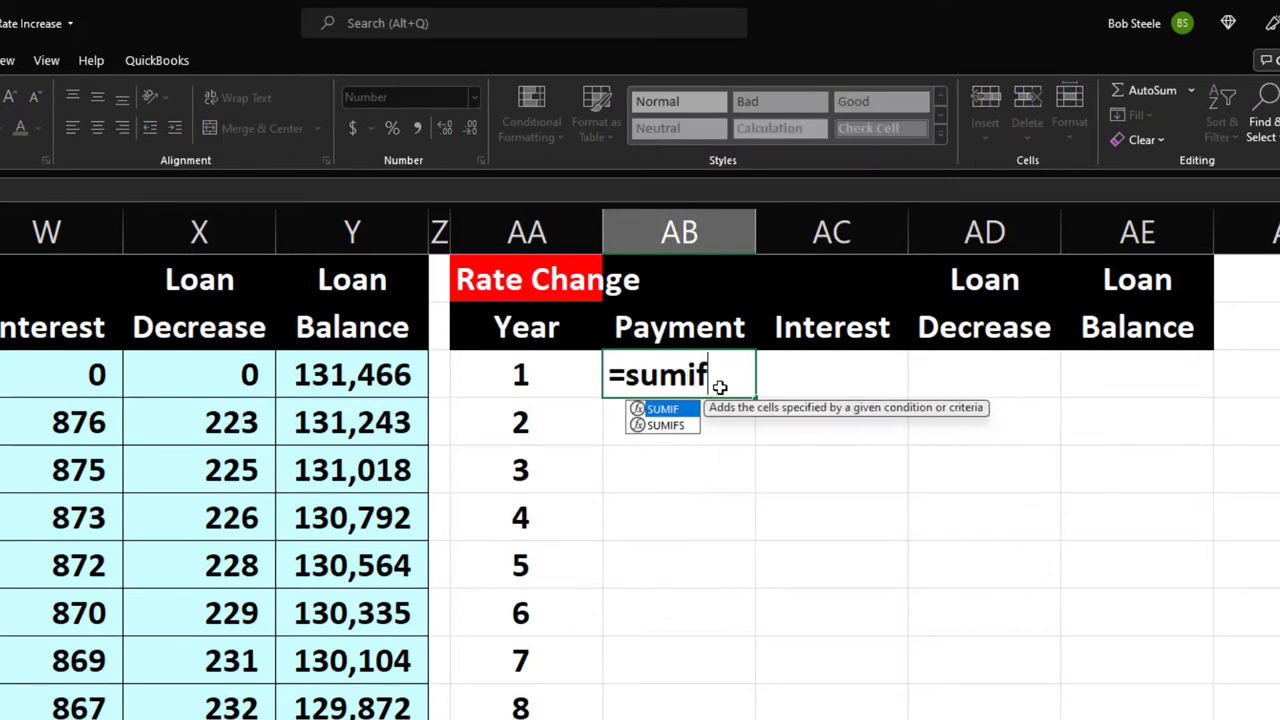
pyautogui.write('(')
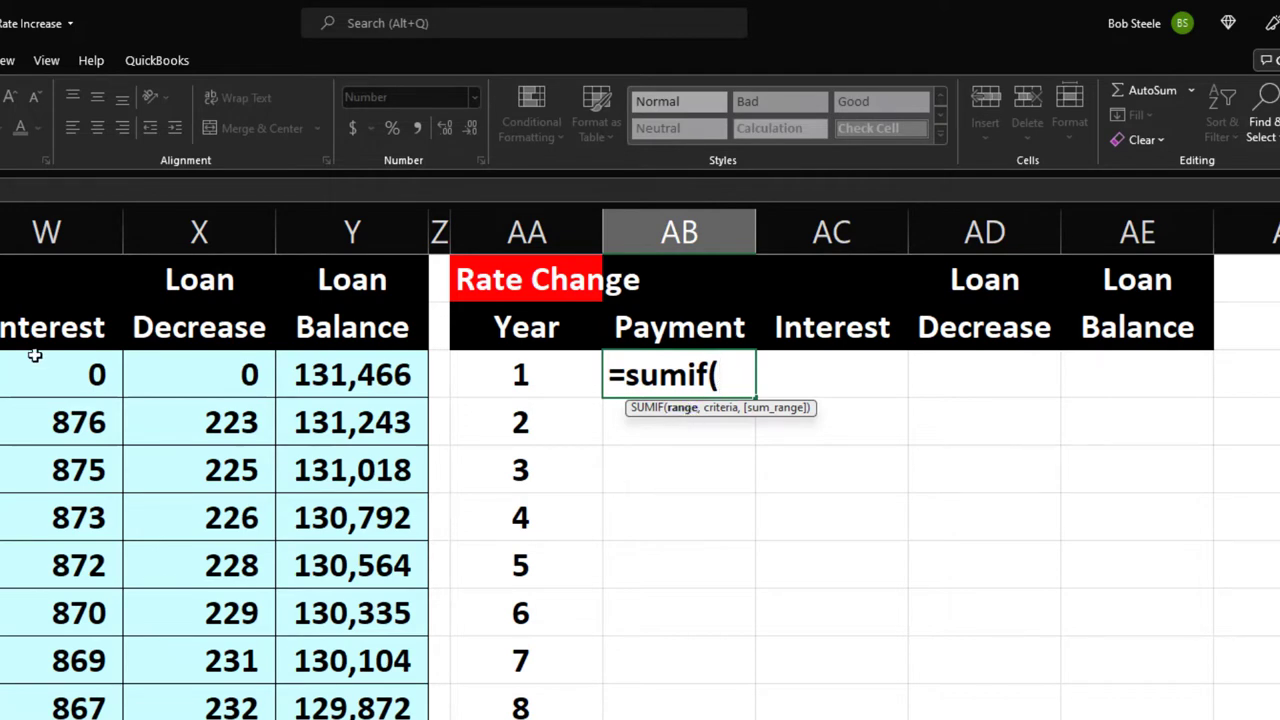
pyautogui.write('U:U')
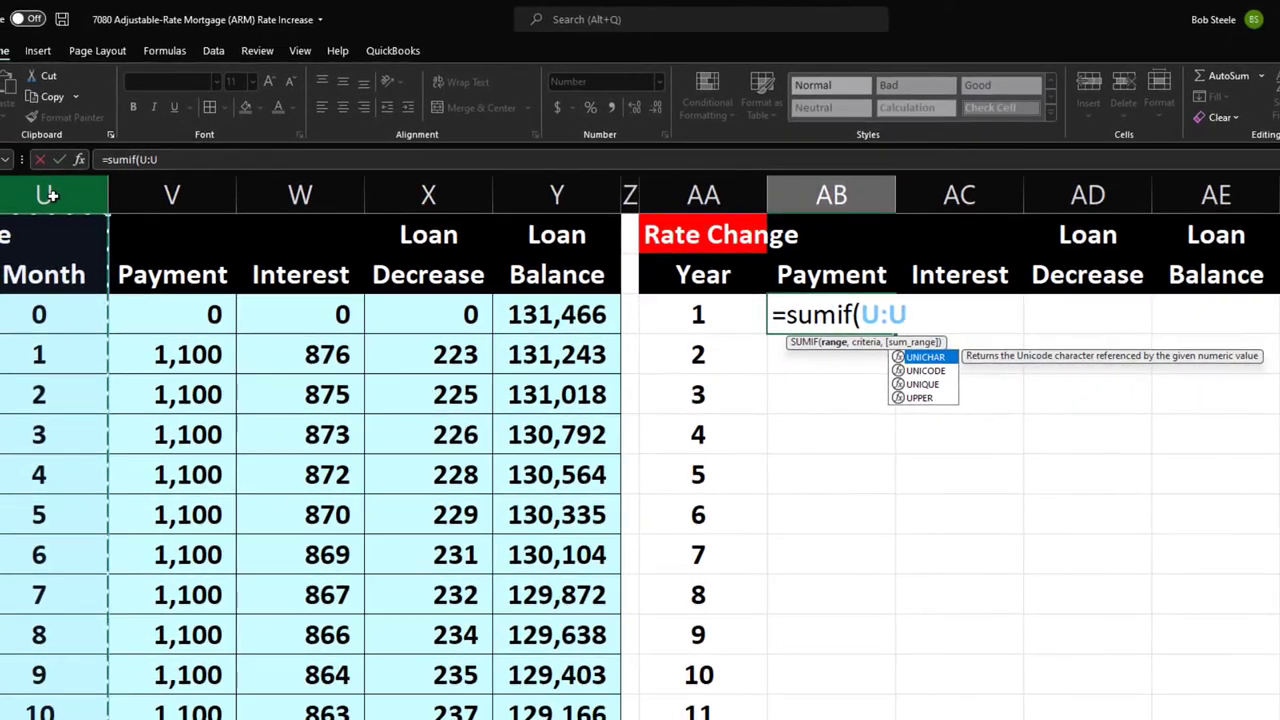
pyautogui.press('F4')
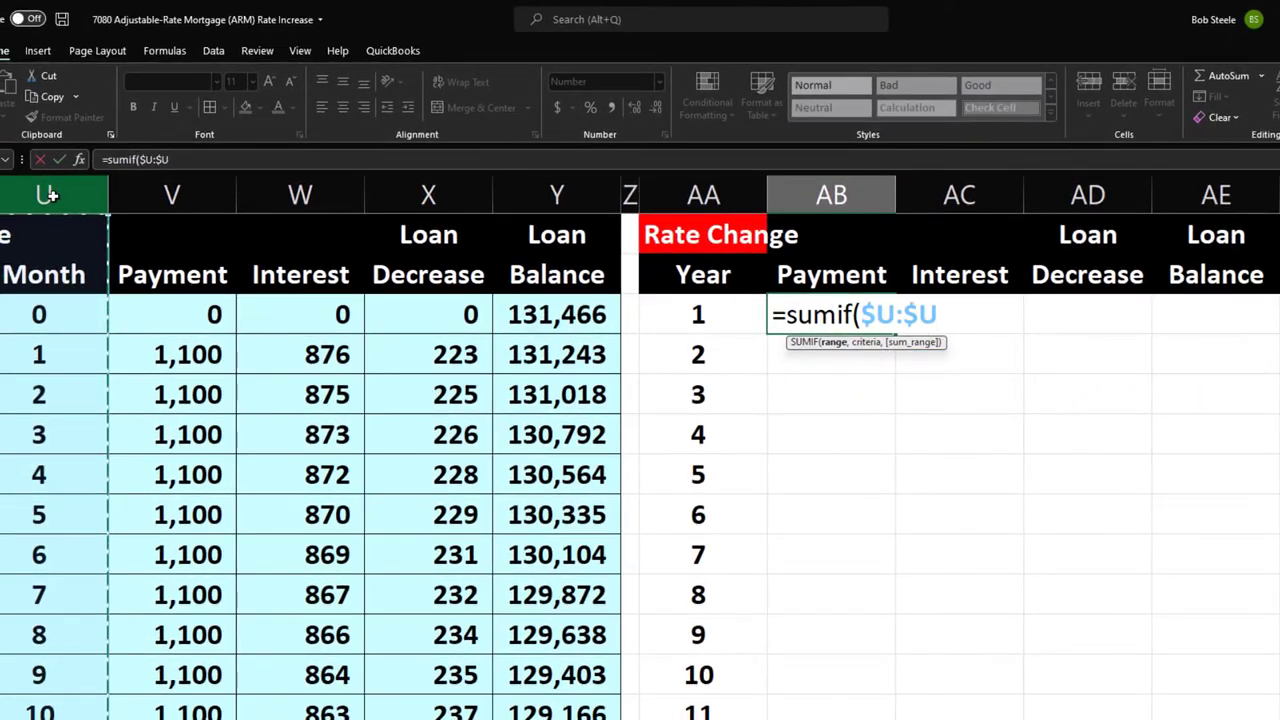
pyautogui.write(',')
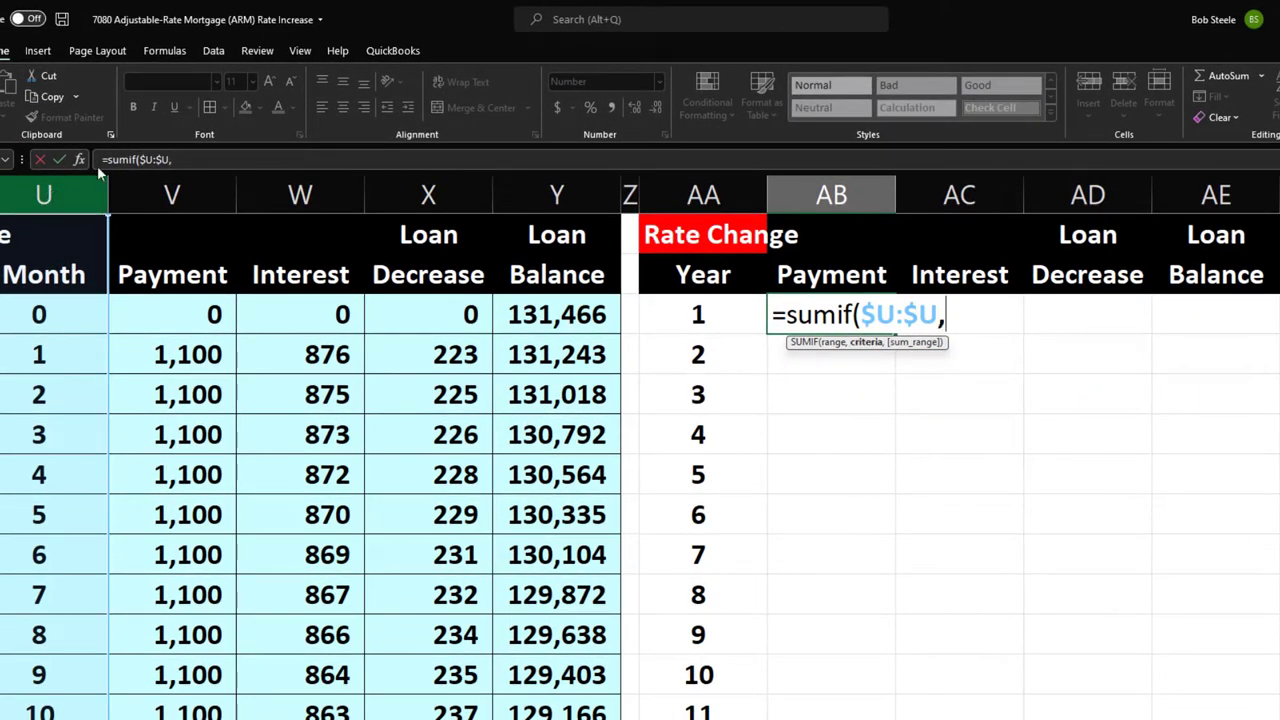
pyautogui.click(698, 314)
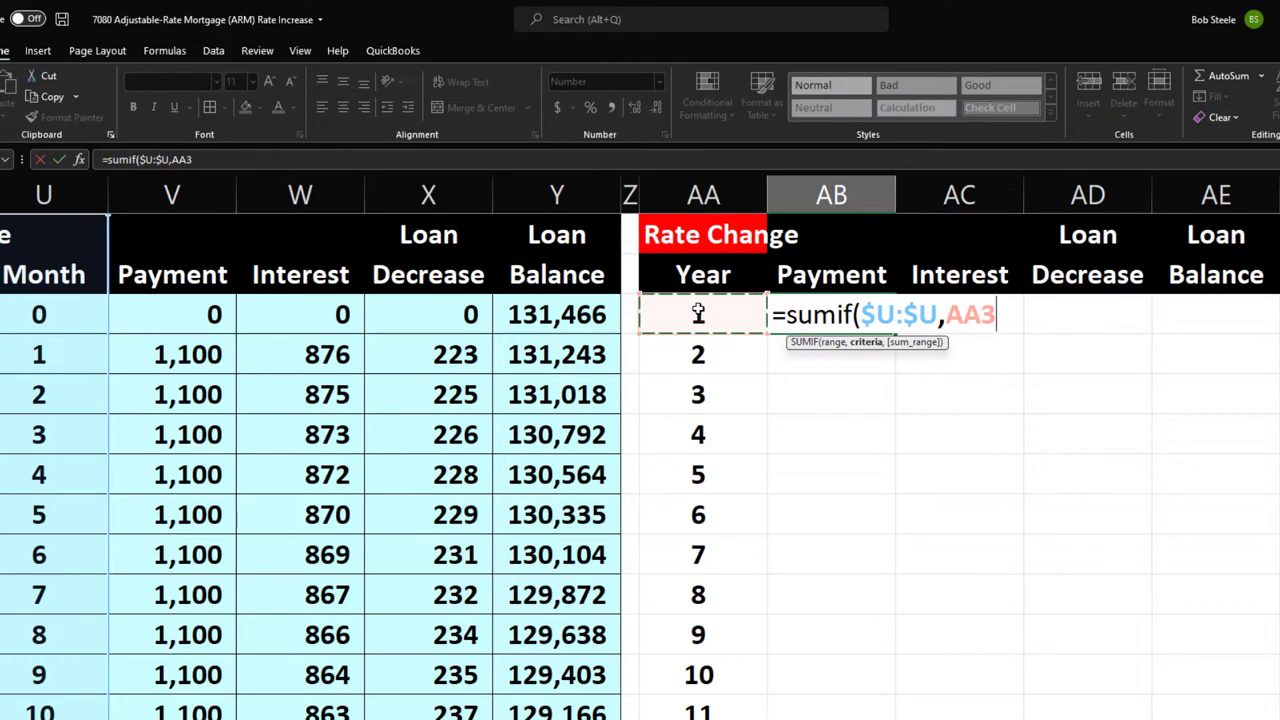
pyautogui.write(',')
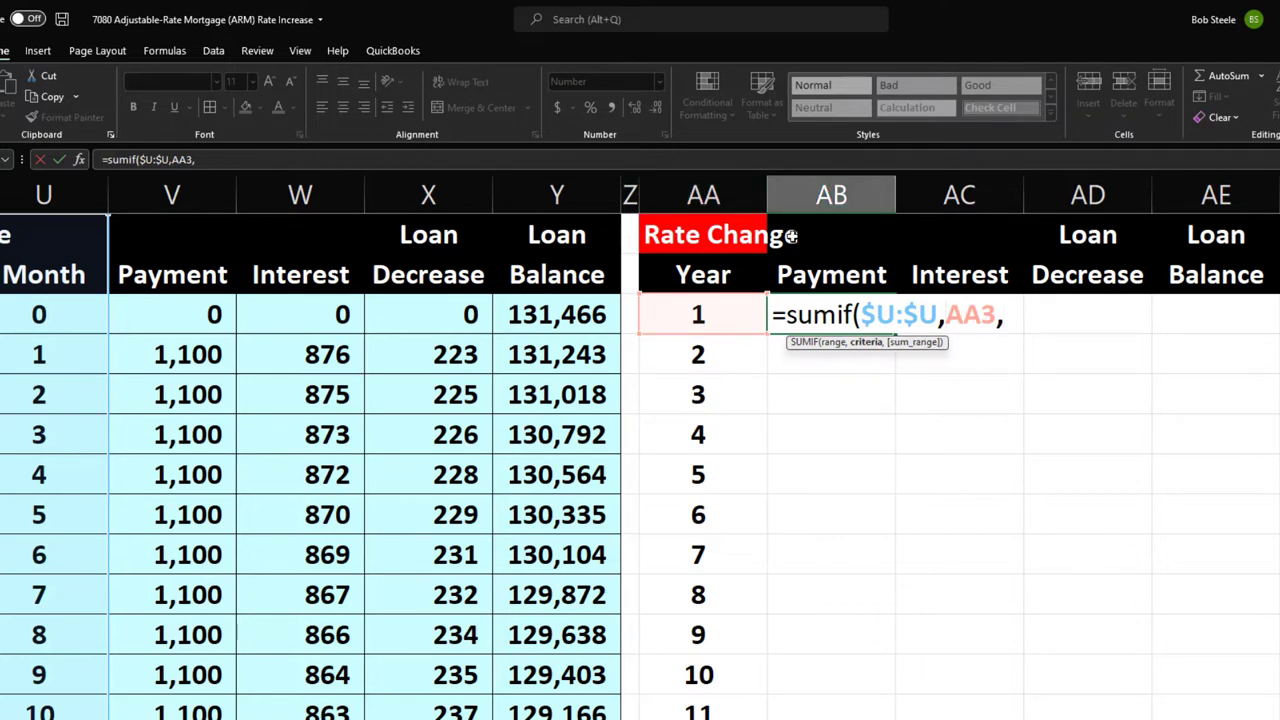
pyautogui.write('$')
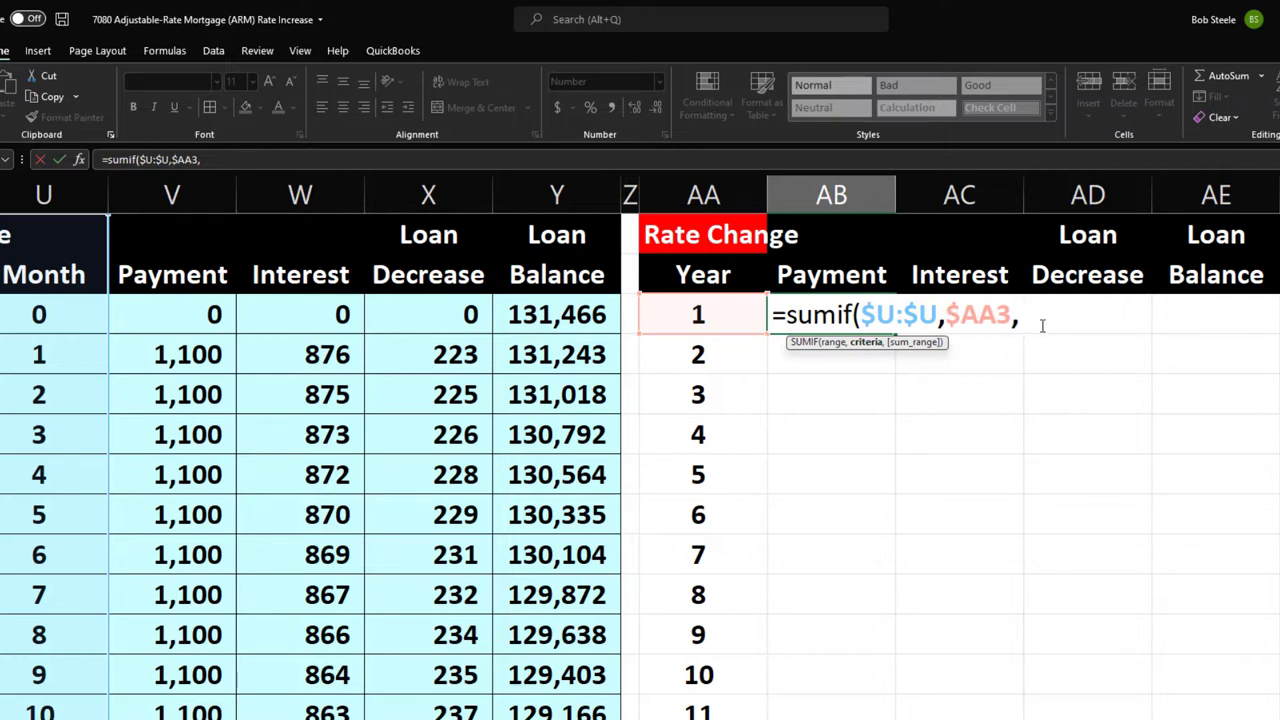
pyautogui.press('End')
pyautogui.click(203, 193)
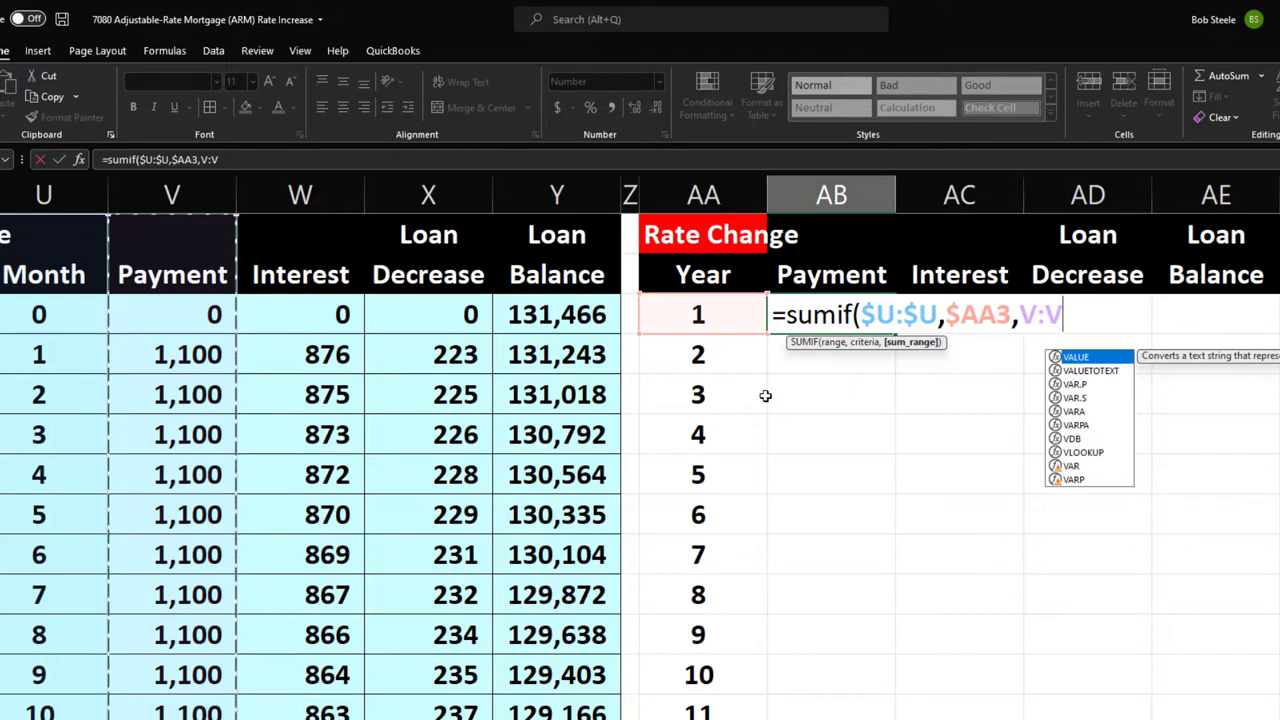
pyautogui.press('Return')
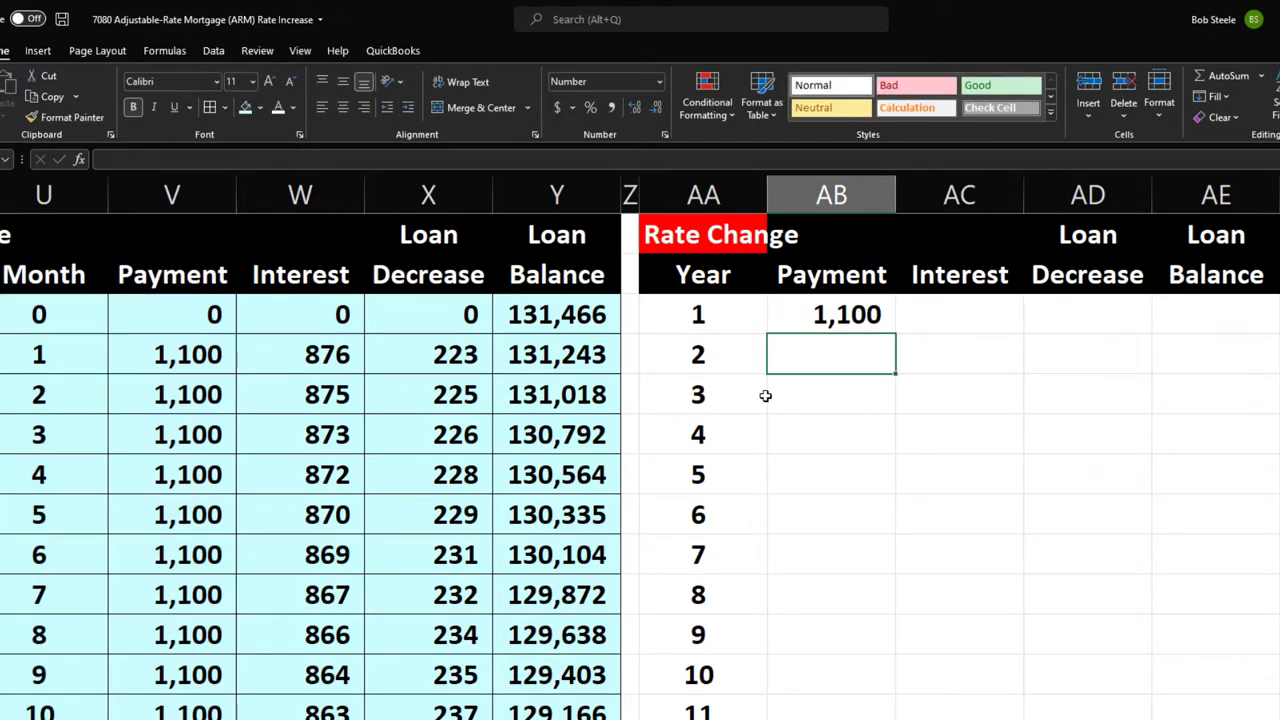
pyautogui.doubleClick(829, 314)
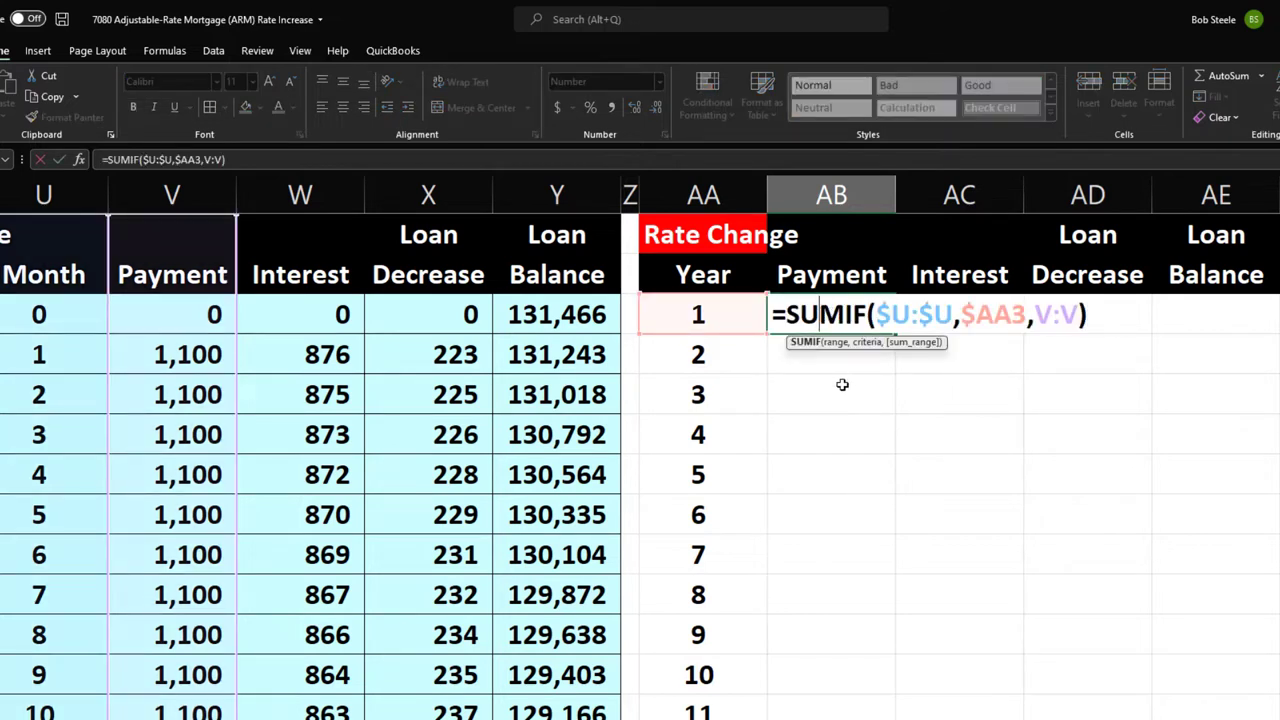
pyautogui.press('Return')
pyautogui.press('Up')
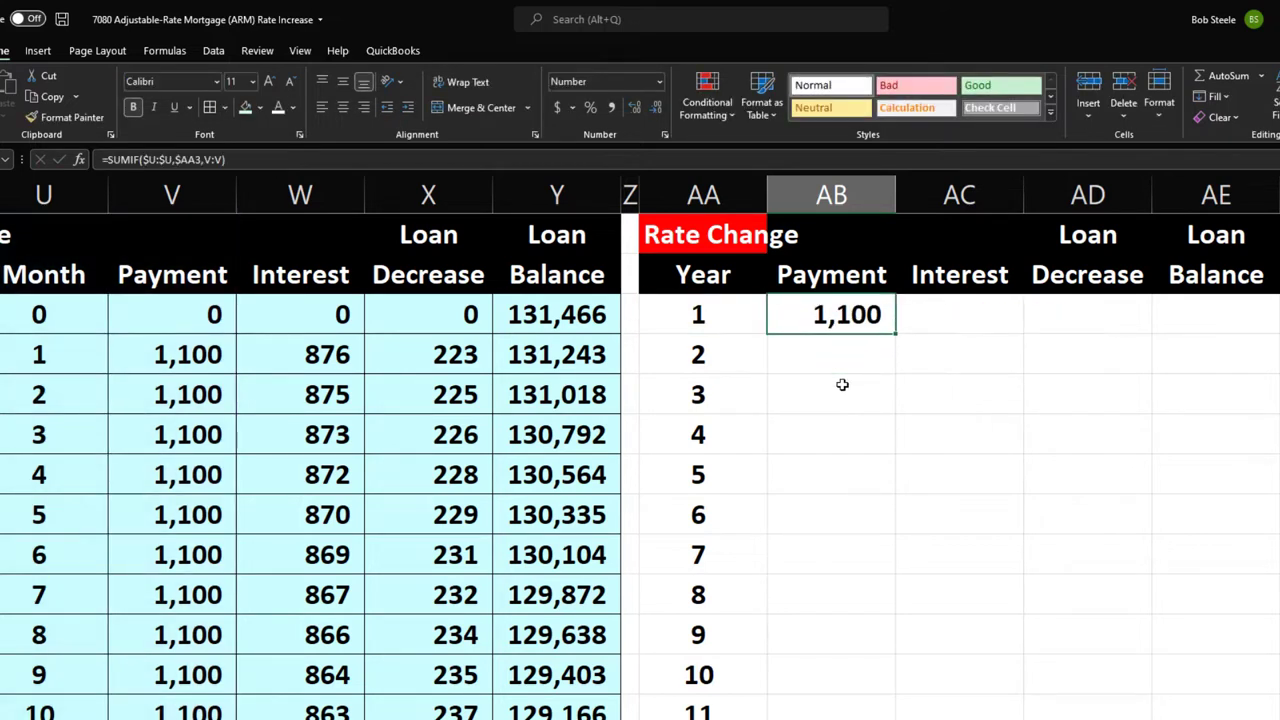
# Replace the formula in AB3 with =SUMIF($T:$T,$AA3,V:V) to total the payments by year
pyautogui.write('=sumif')
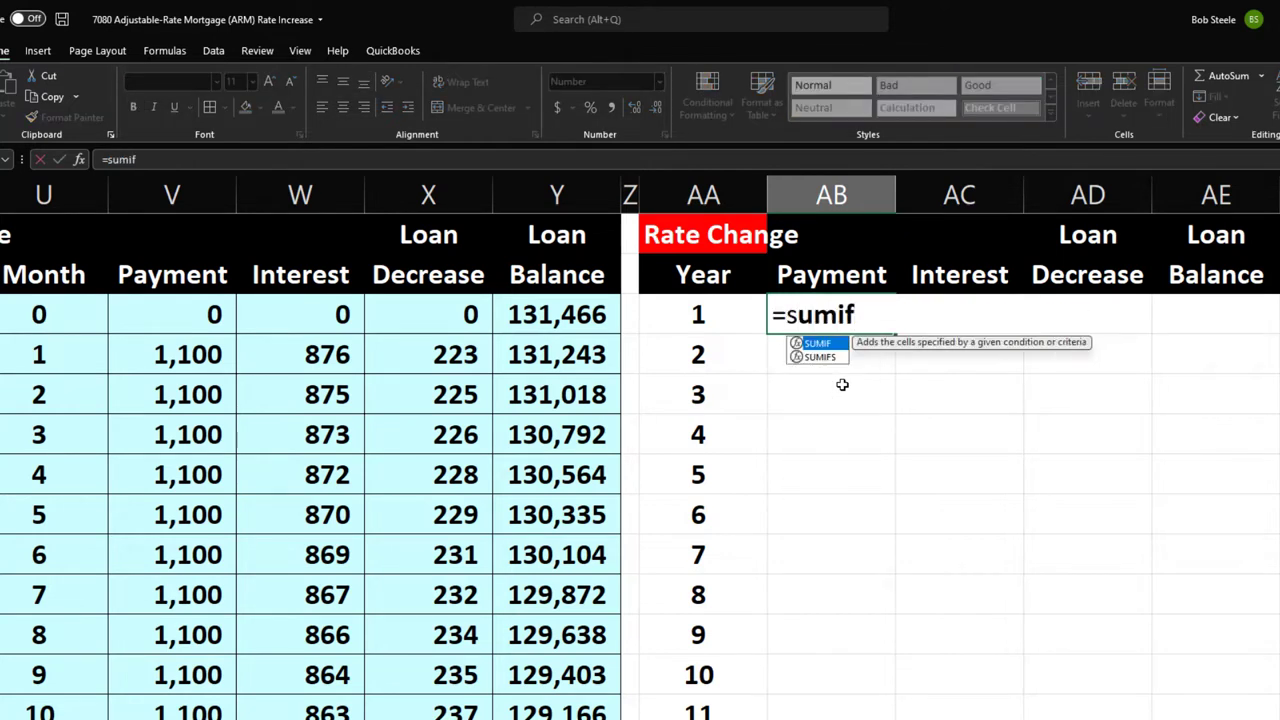
pyautogui.write('(')
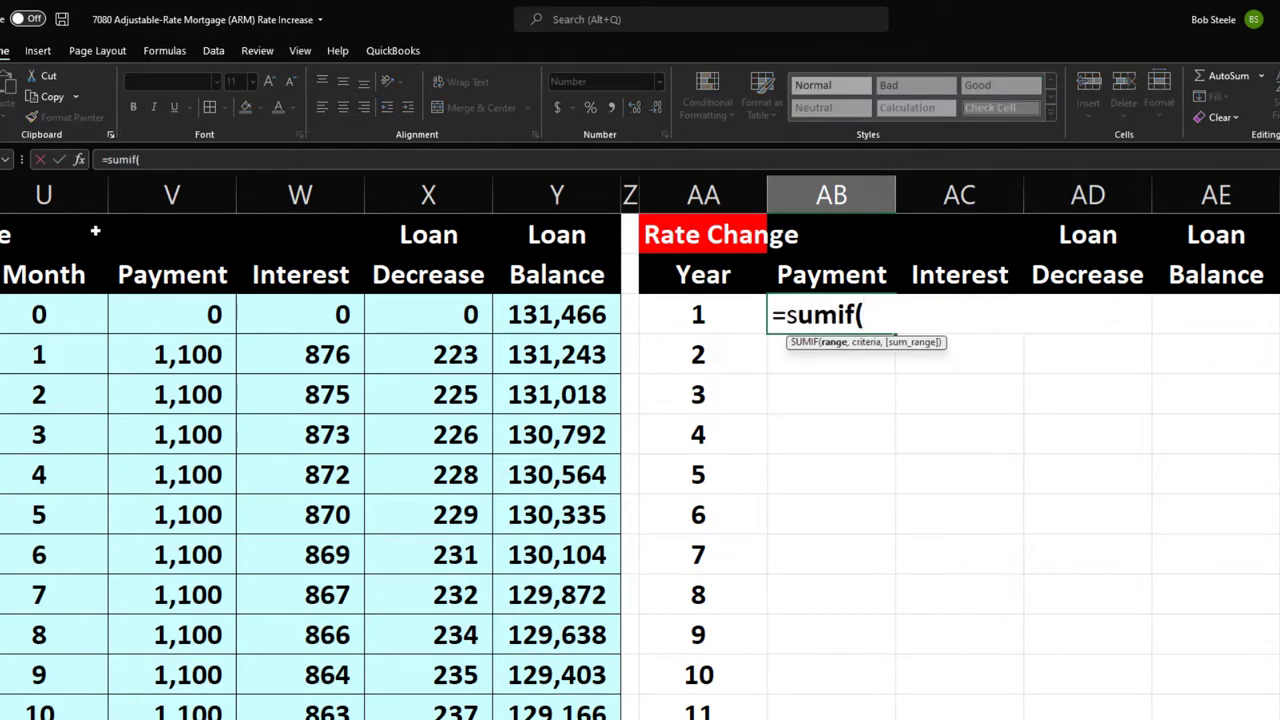
pyautogui.click(52, 305)
pyautogui.press('Left')
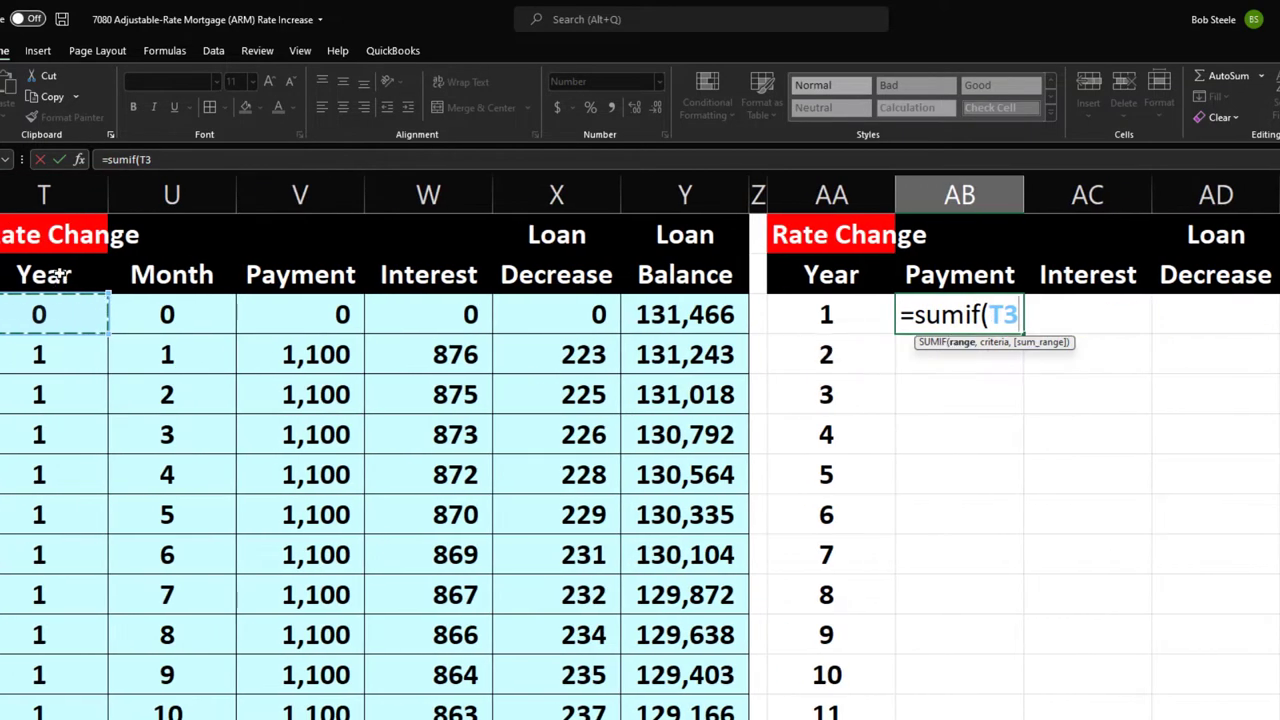
pyautogui.click(44, 195)
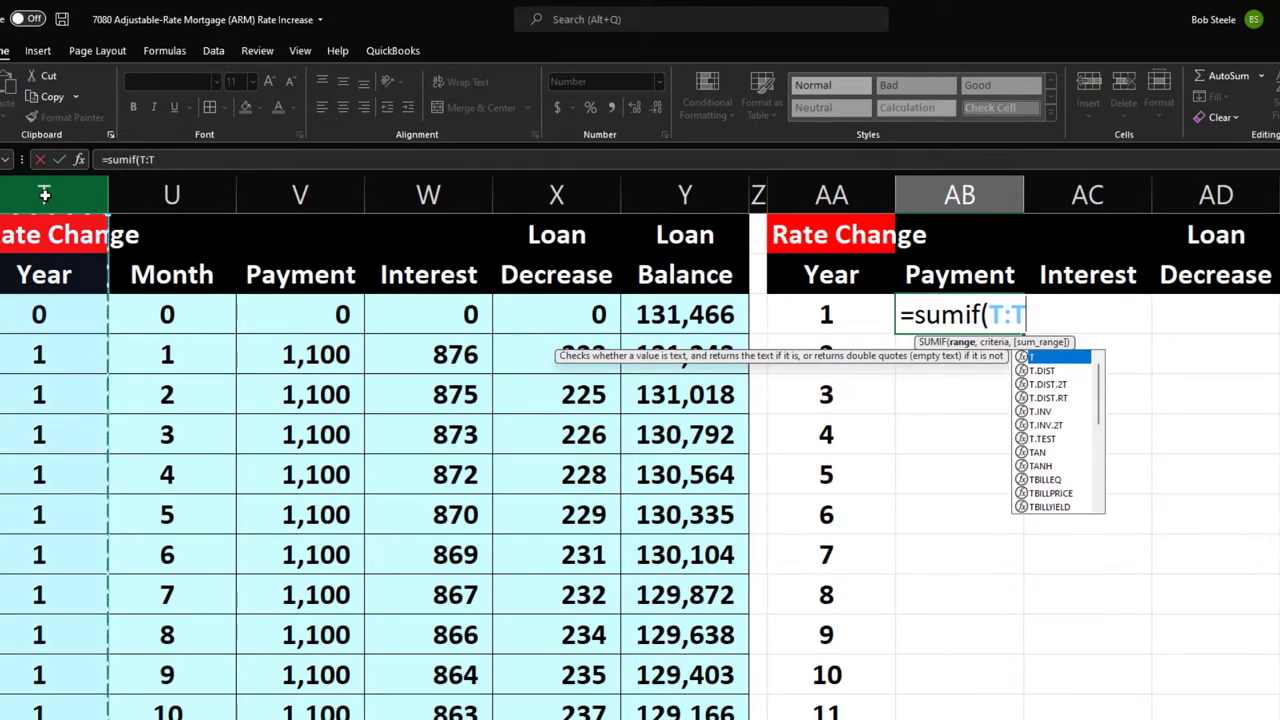
pyautogui.press('F4')
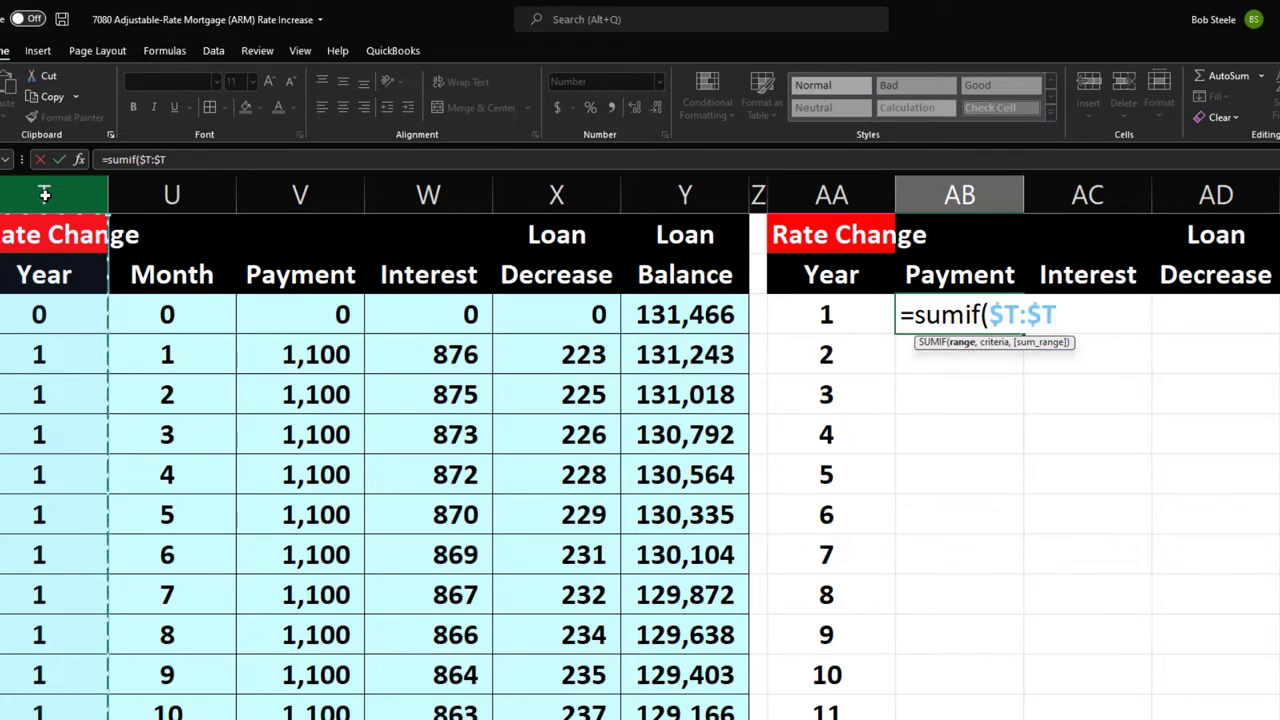
pyautogui.write(',')
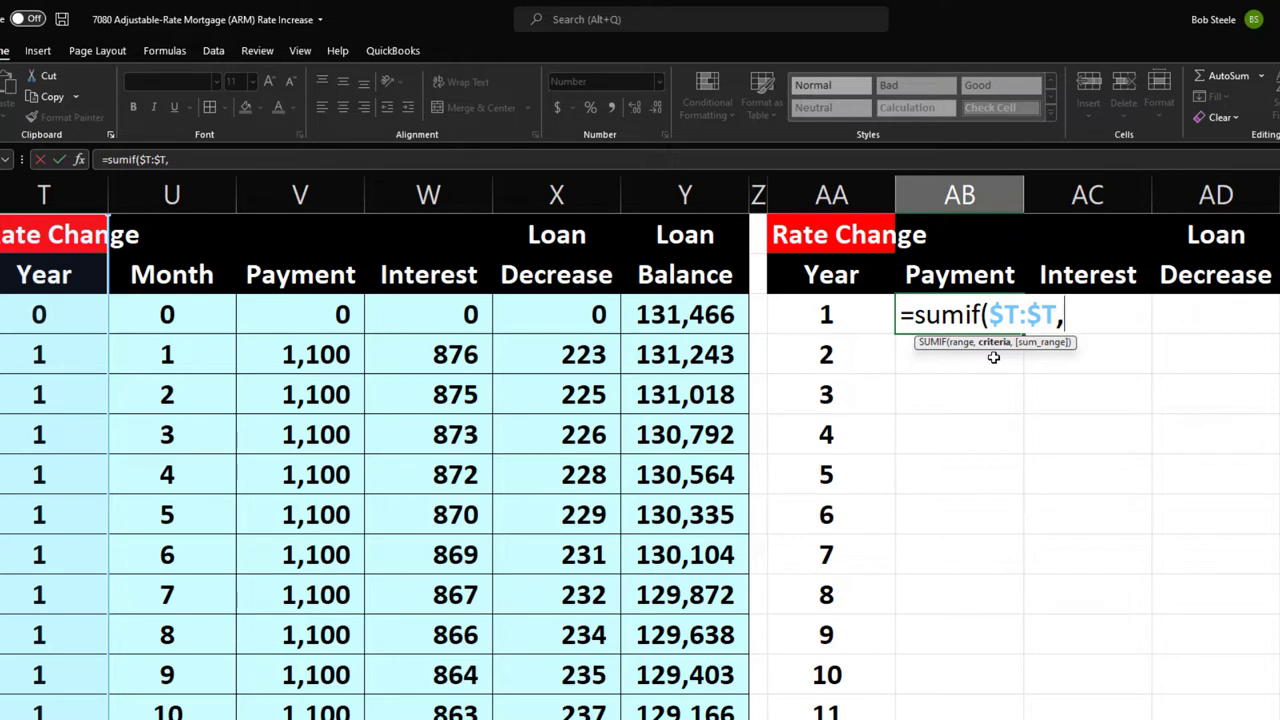
pyautogui.click(844, 318)
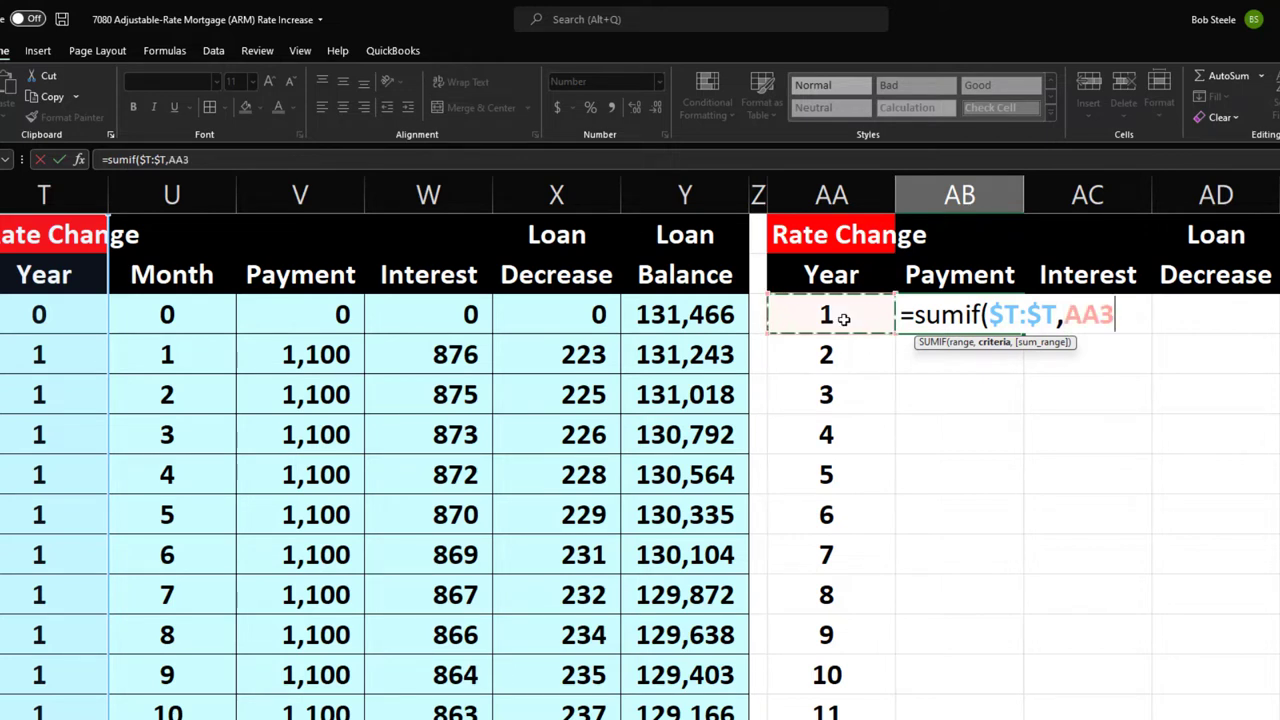
pyautogui.click(1068, 318)
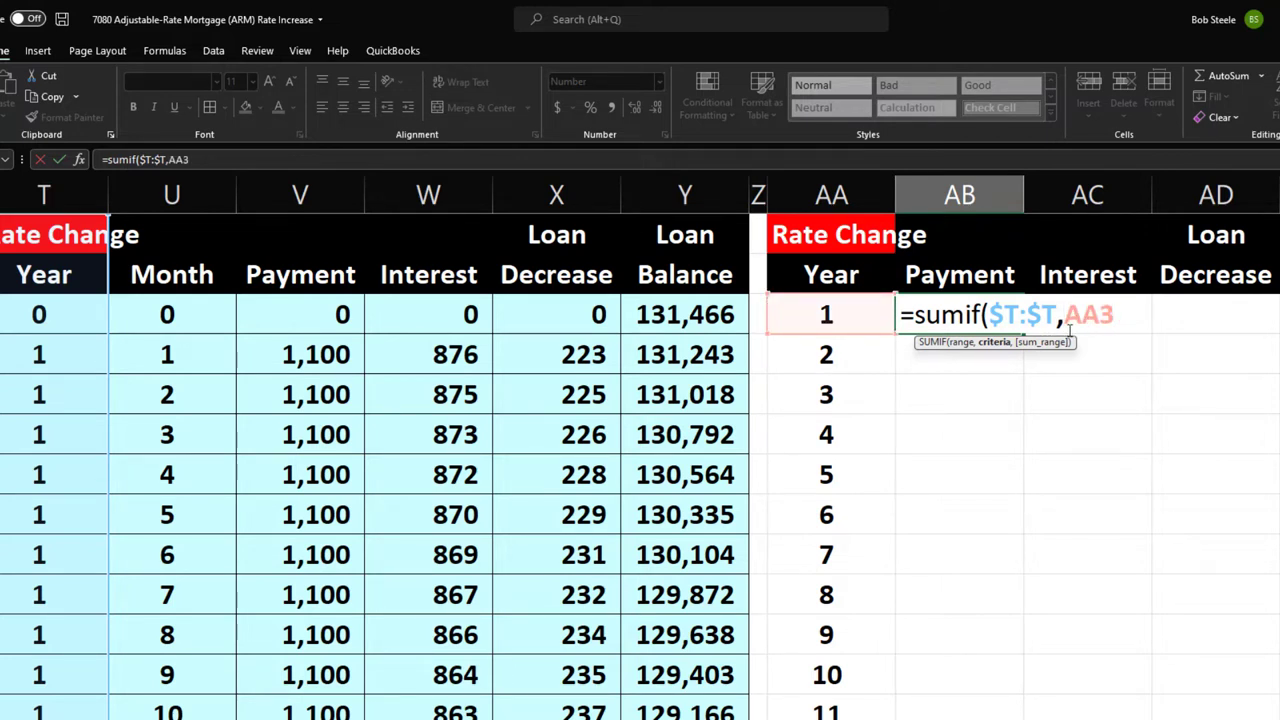
pyautogui.write('$T')
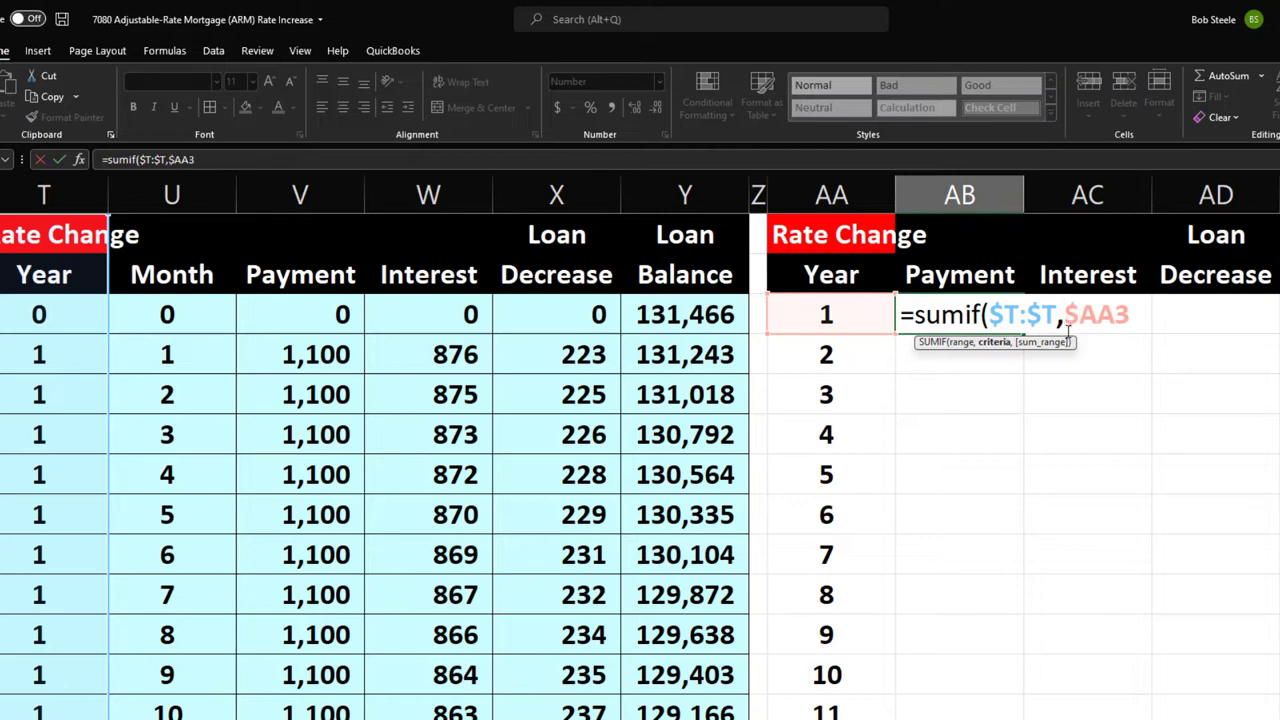
pyautogui.write(',')
pyautogui.click(306, 196)
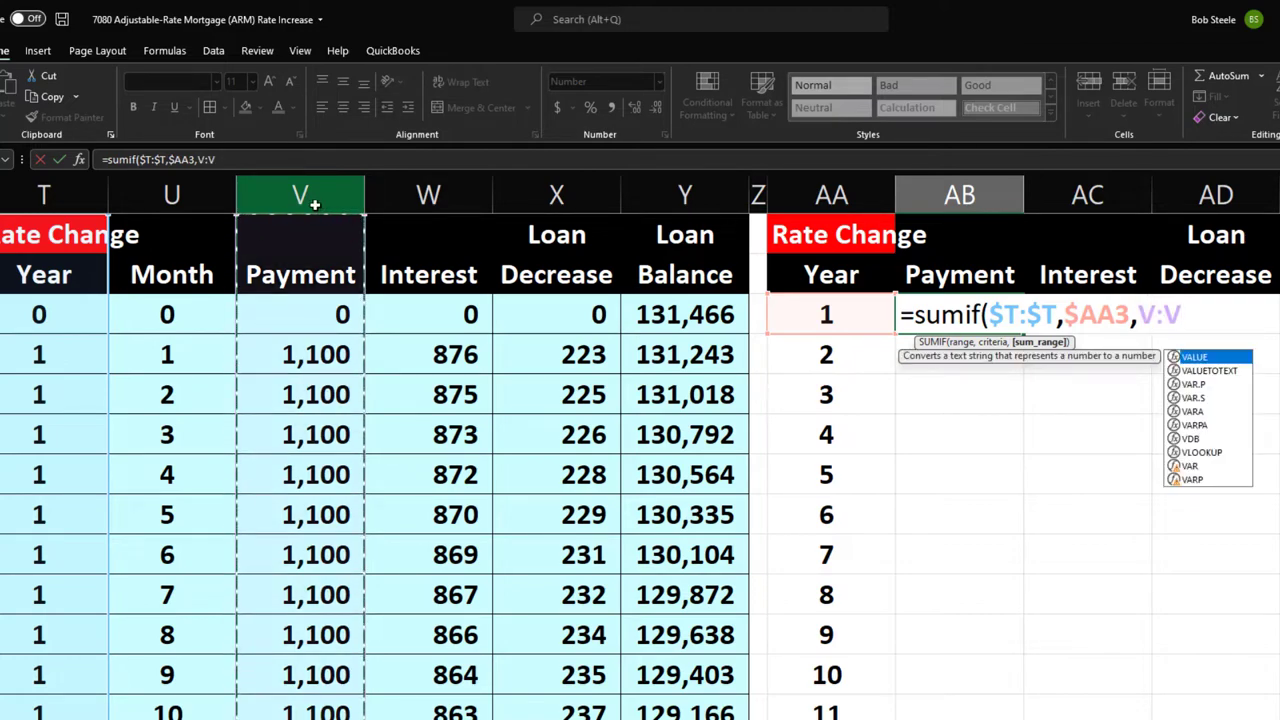
pyautogui.press('Return')
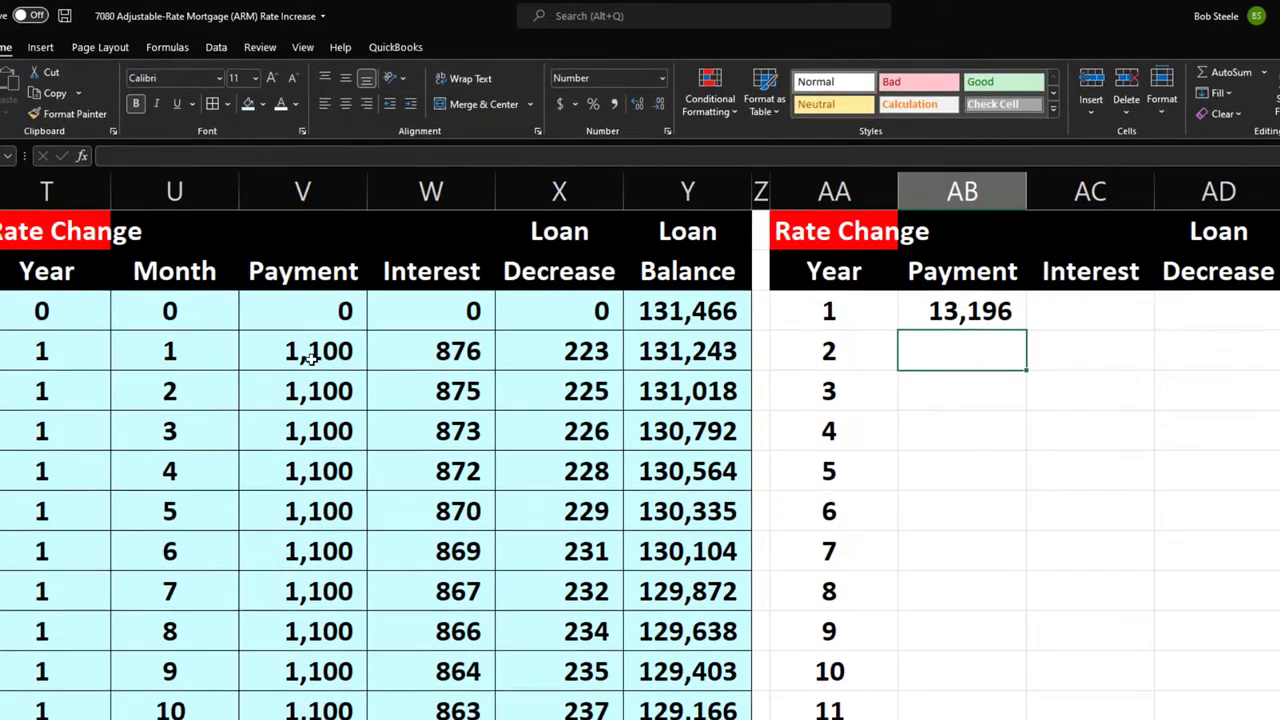
# Select the year 1 monthly payments in V4:V15 to check their sum against AB3
pyautogui.moveTo(297, 349); pyautogui.dragTo(319, 719)
pyautogui.moveTo(392, 660); pyautogui.dragTo(380, 594)
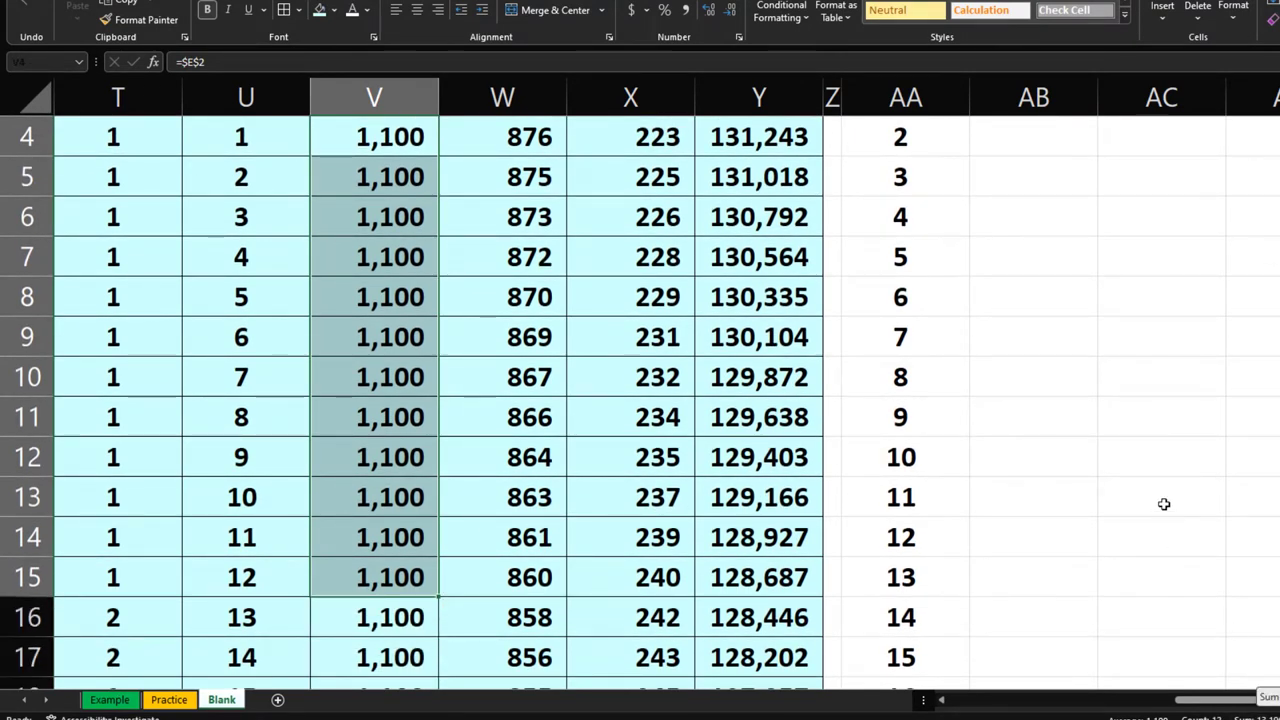
pyautogui.scroll(1, 1164, 504)
# Copy the AB3 formula across to the Interest and Loan Decrease columns and fill all three down to year 20
pyautogui.click(1072, 219)
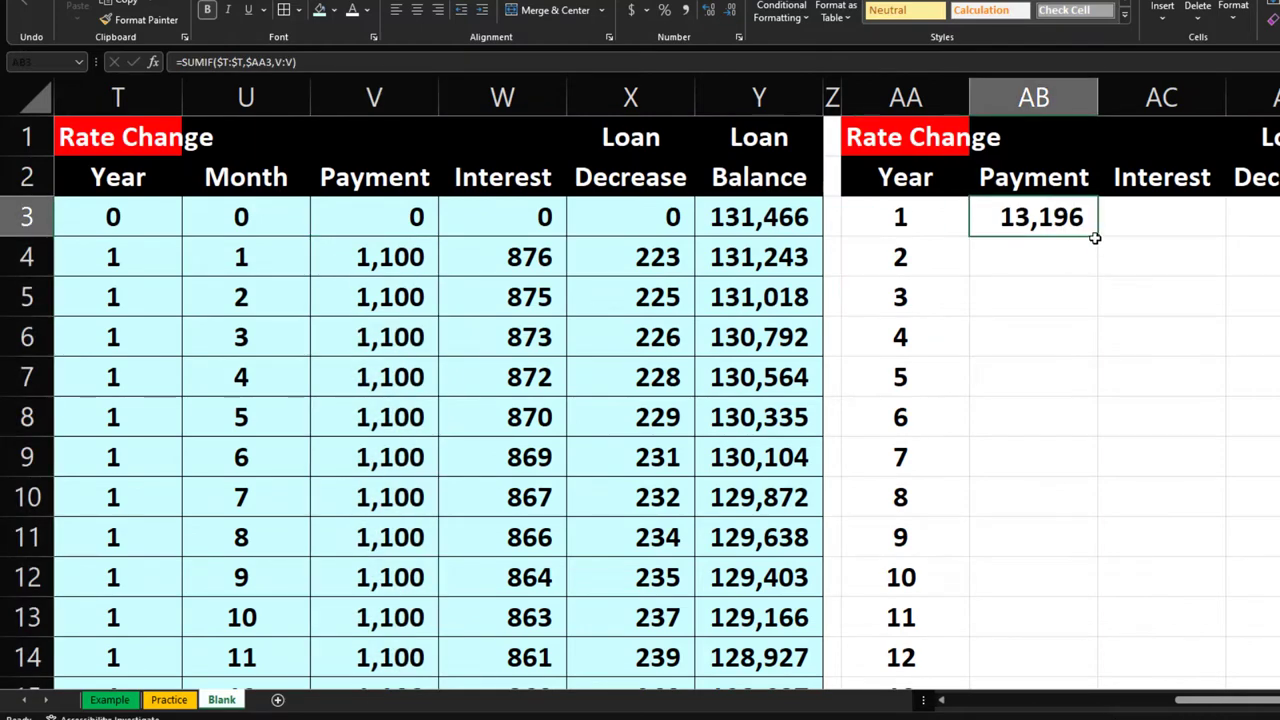
pyautogui.moveTo(1095, 237); pyautogui.dragTo(1278, 236)
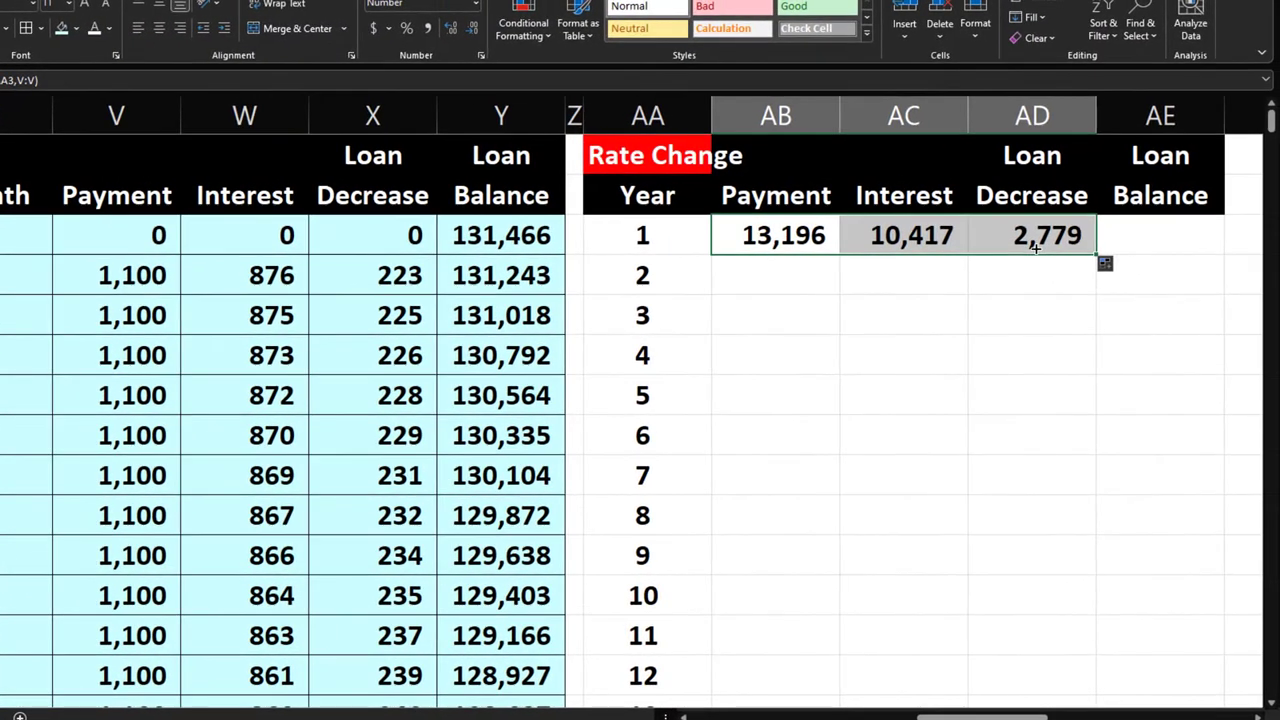
pyautogui.doubleClick(1103, 262)
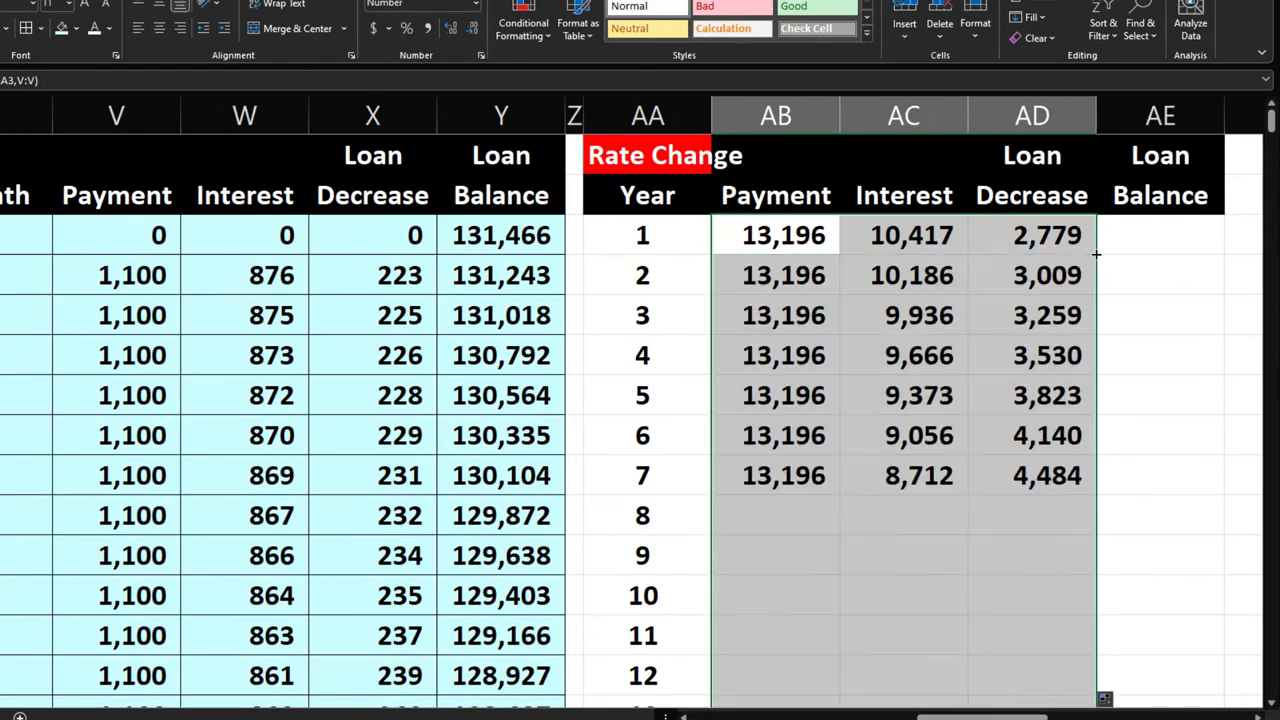
pyautogui.scroll(-4, 999, 469)
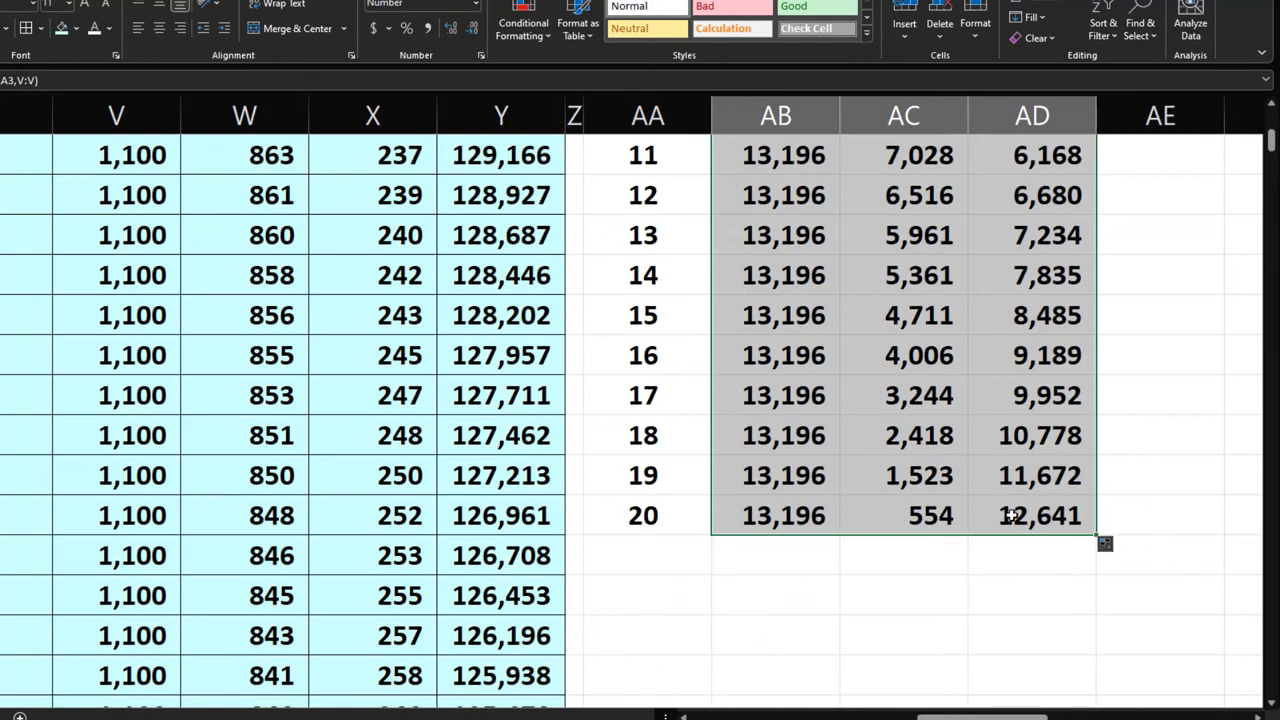
pyautogui.click(1010, 515)
pyautogui.scroll(4, 900, 512)
pyautogui.scroll(-3, 893, 507)
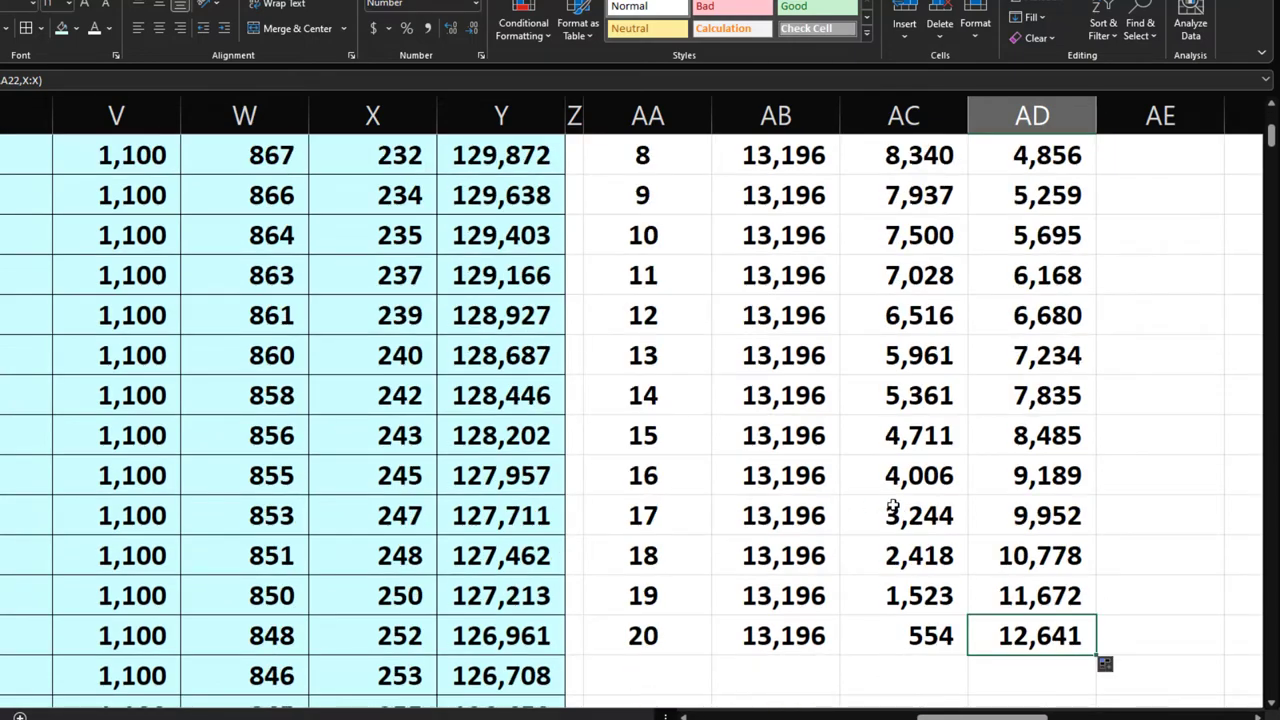
# Enter =MINIFS(Y:Y,T:T,AA3) in AE3 to return the year 1 ending loan balance
pyautogui.scroll(3, 893, 507)
pyautogui.click(1146, 236)
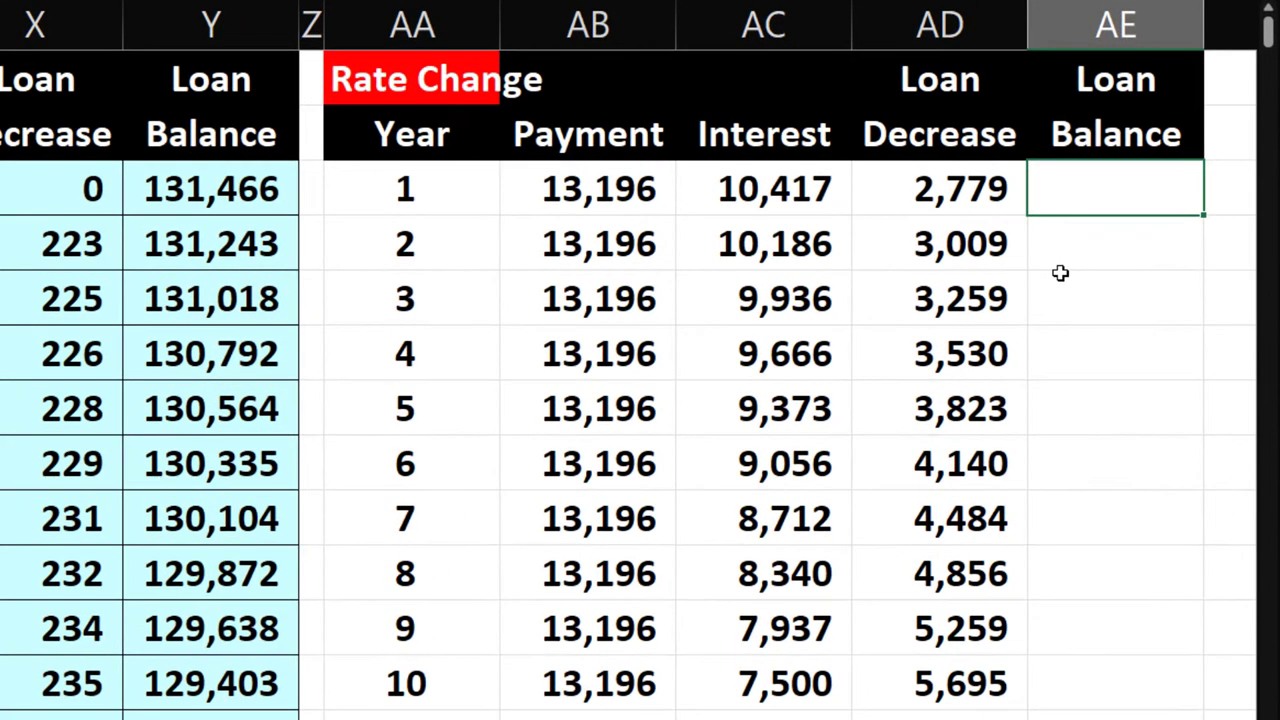
pyautogui.write('=minis')
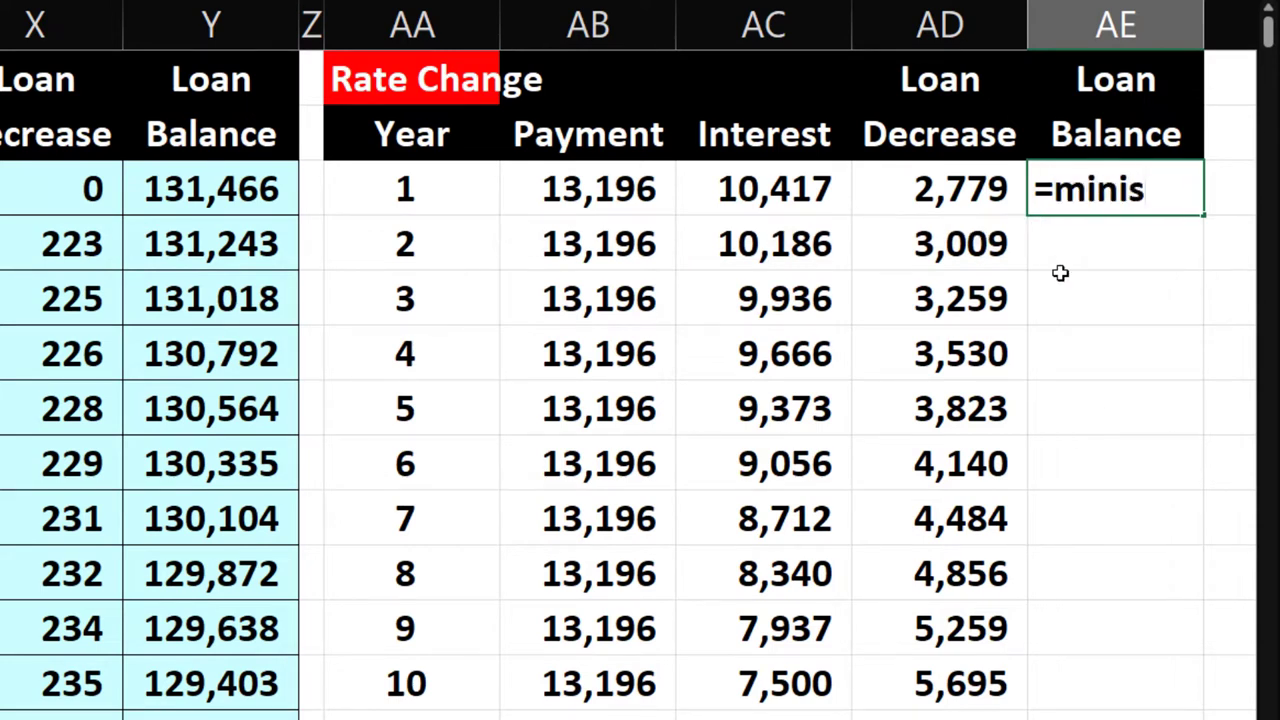
pyautogui.press('BackSpace')
pyautogui.write('fs(')
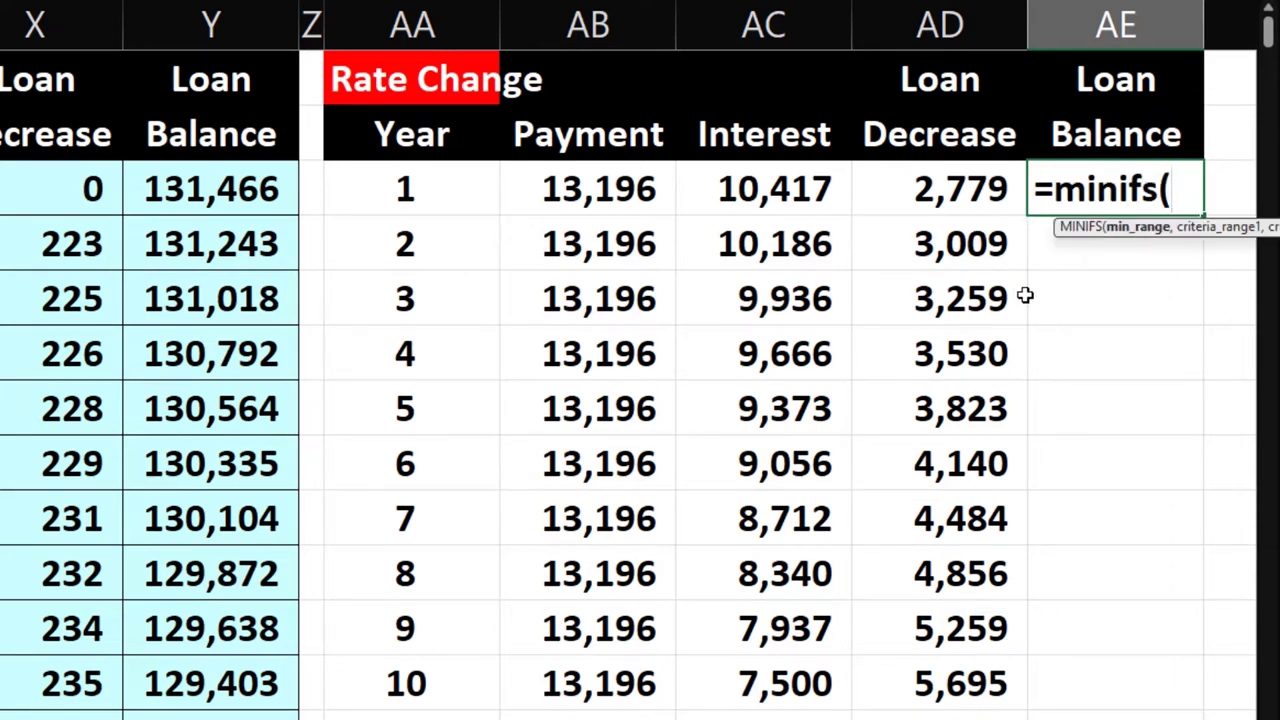
pyautogui.click(220, 30)
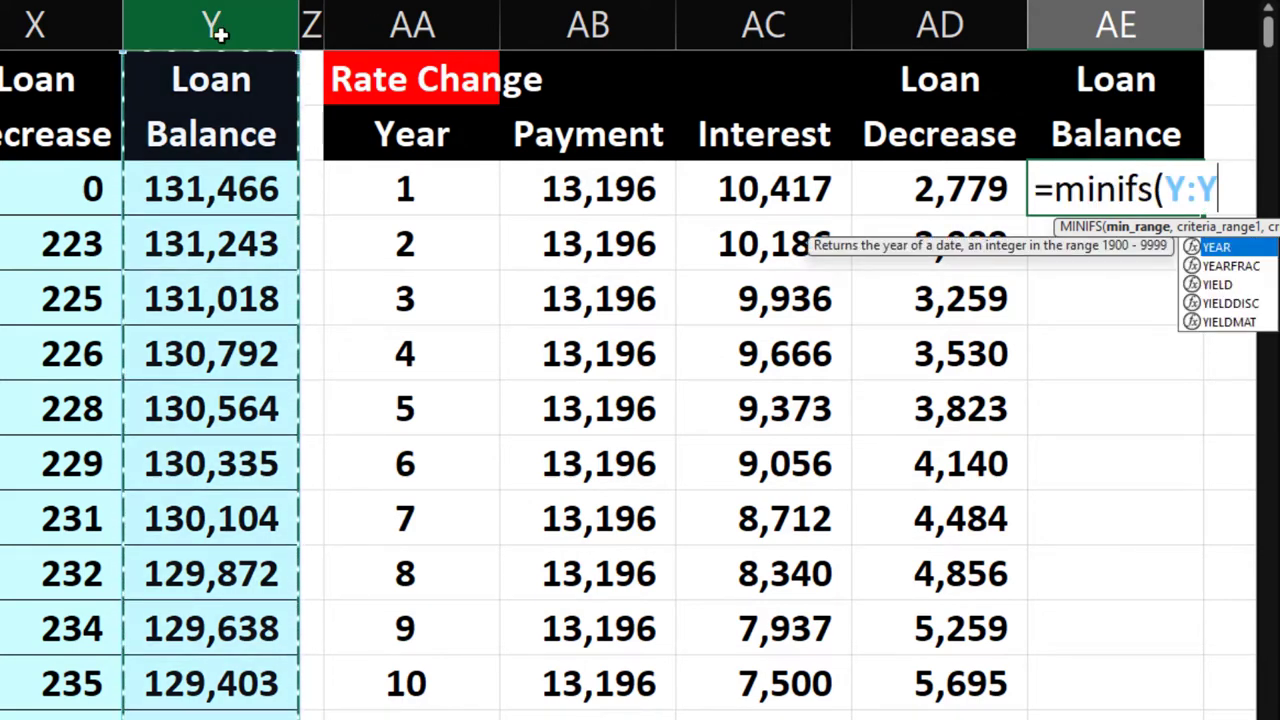
pyautogui.write(',')
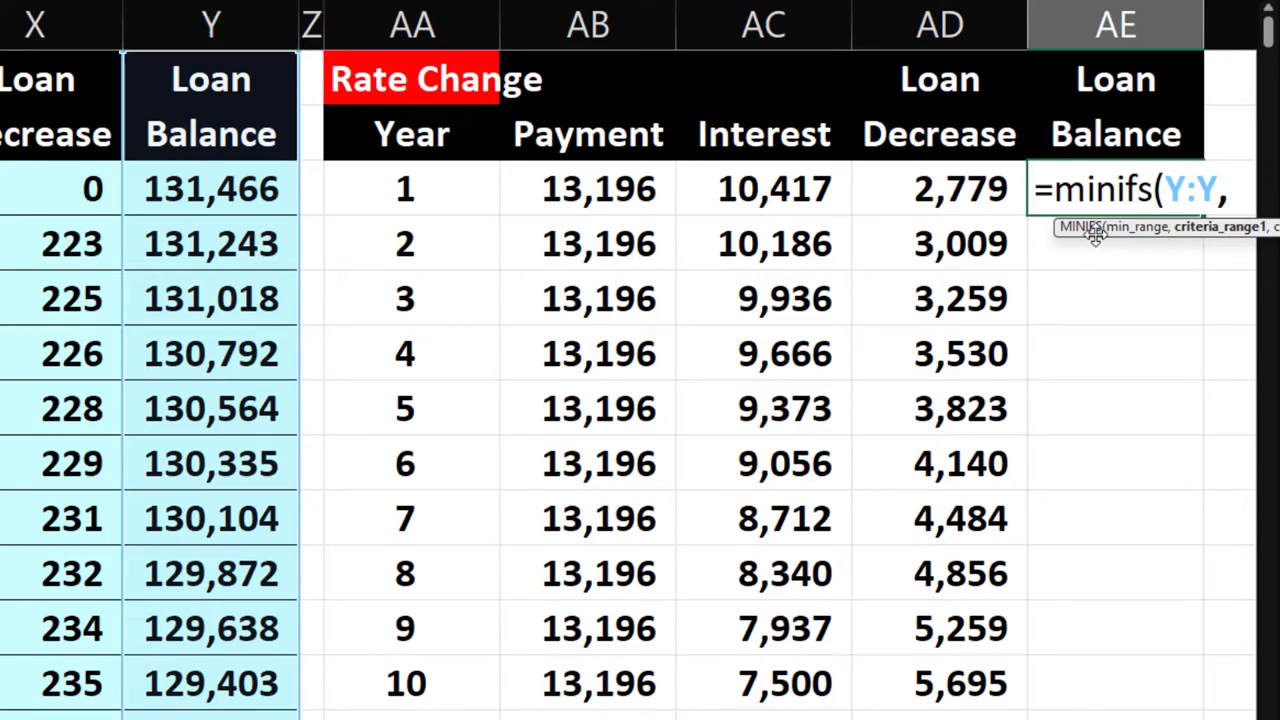
pyautogui.moveTo(1090, 240); pyautogui.dragTo(890, 280)
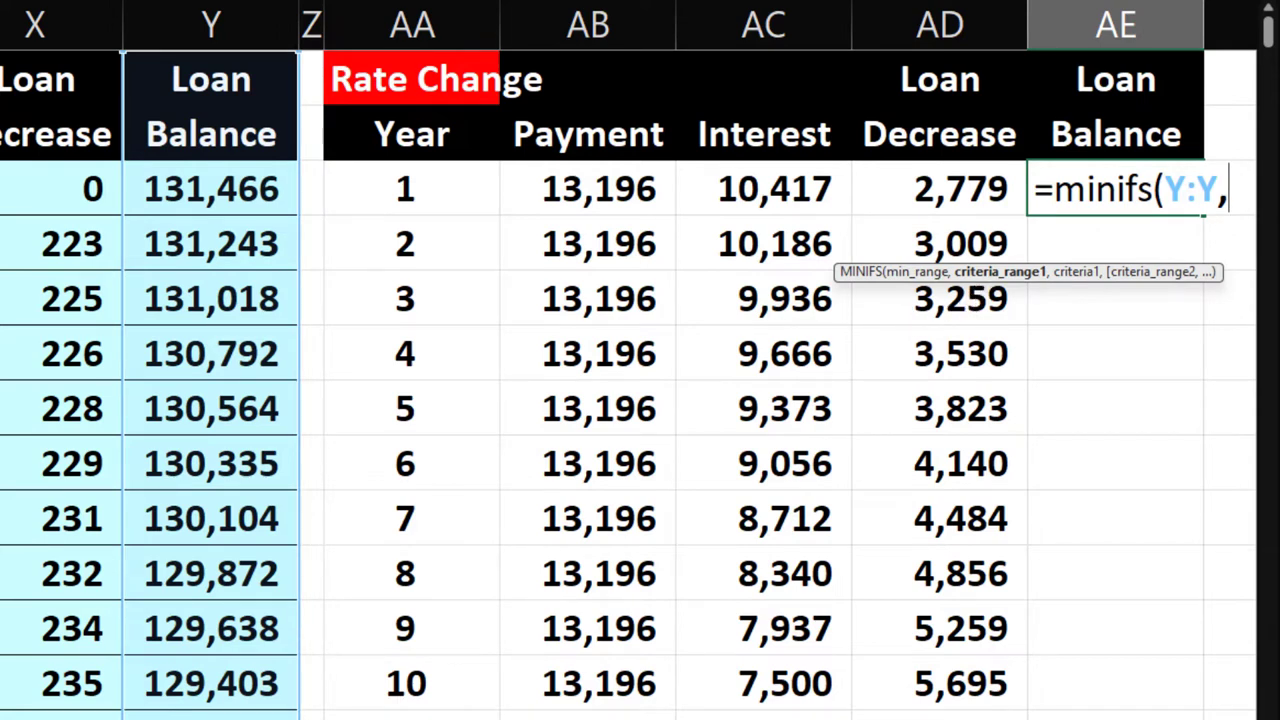
pyautogui.write('T:T')
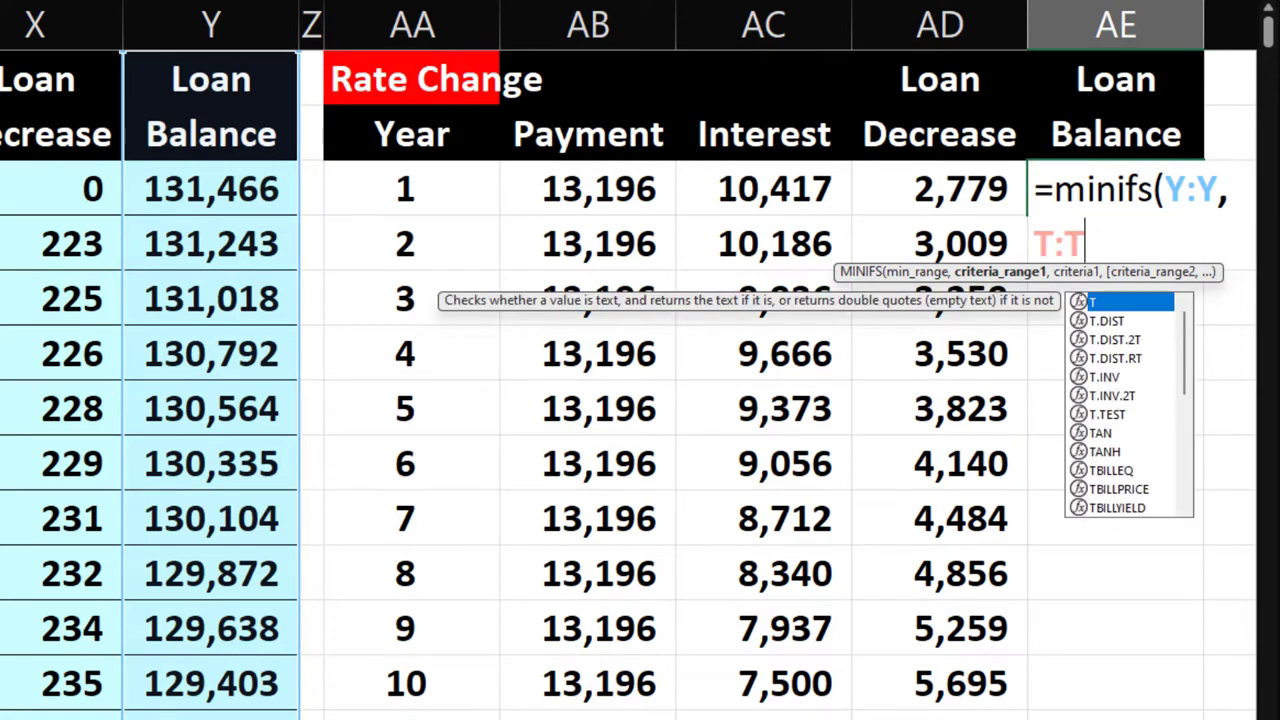
pyautogui.write(',')
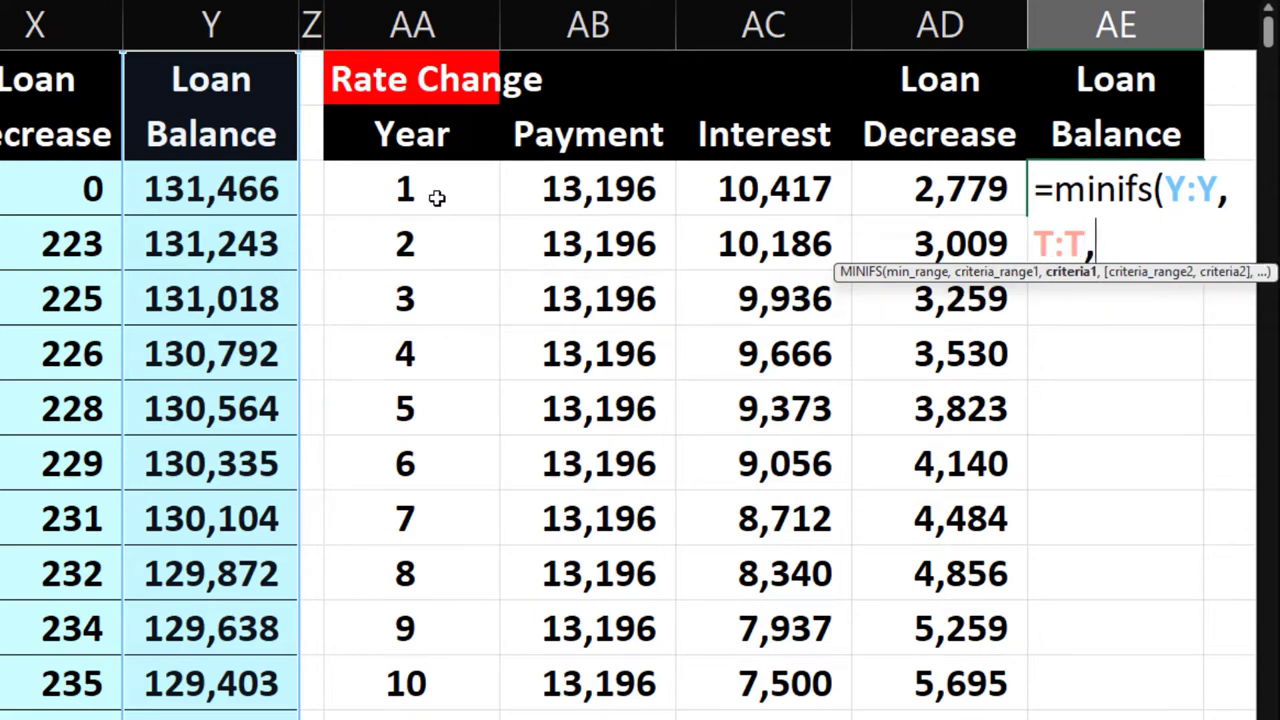
pyautogui.click(437, 197)
pyautogui.press('Return')
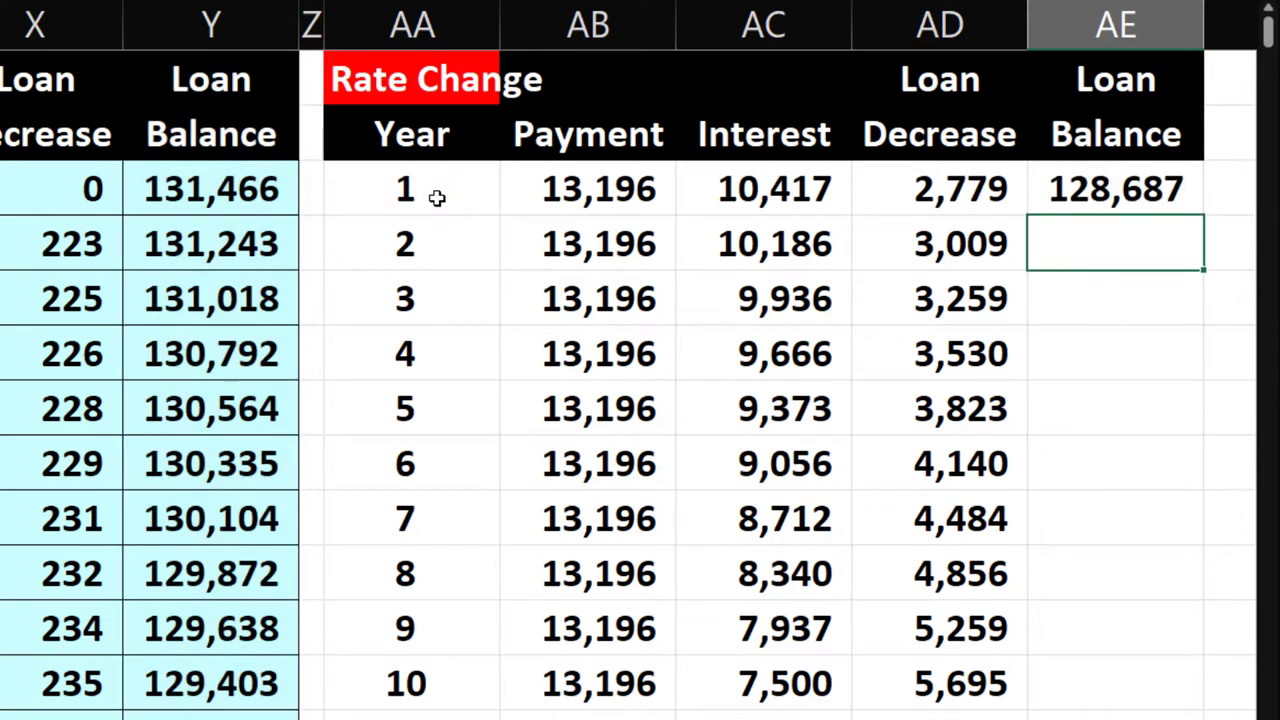
# Check AE3 against the month 12 balance in Y15, and fill the Loan Balance formula down to year 20
pyautogui.scroll(-2, 297, 463)
pyautogui.click(248, 522)
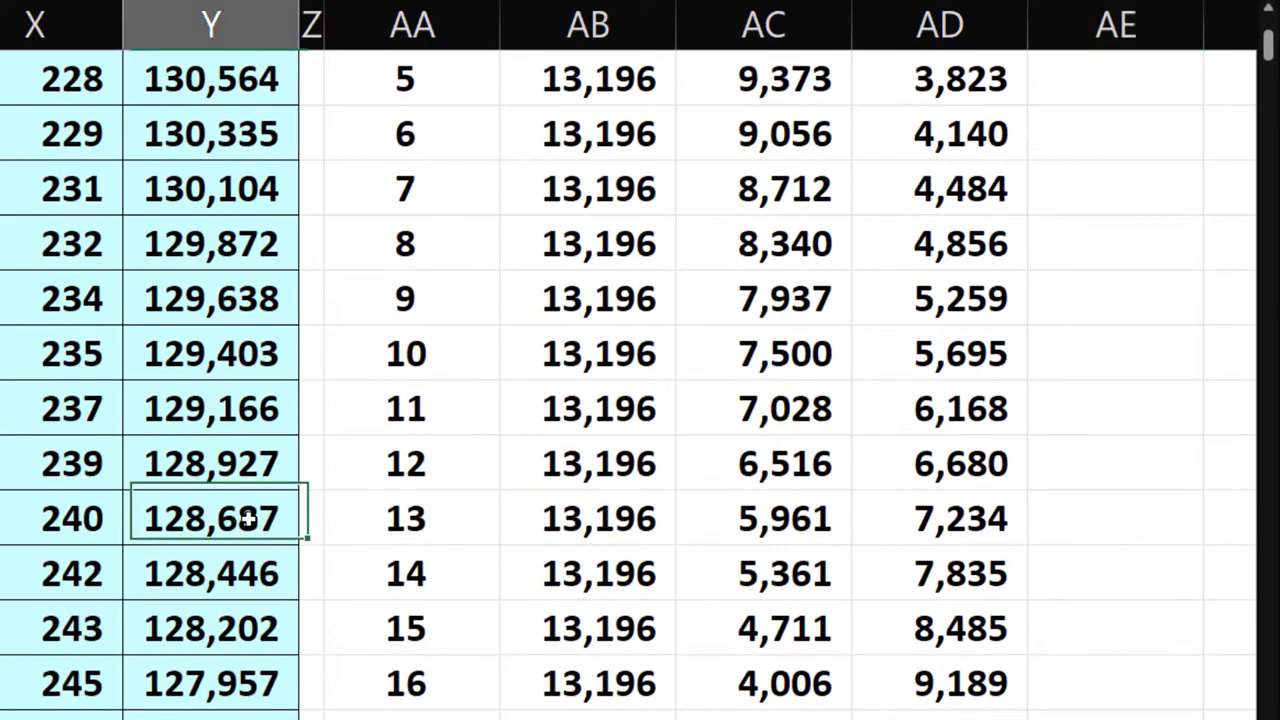
pyautogui.scroll(2, 612, 590)
pyautogui.click(1178, 192)
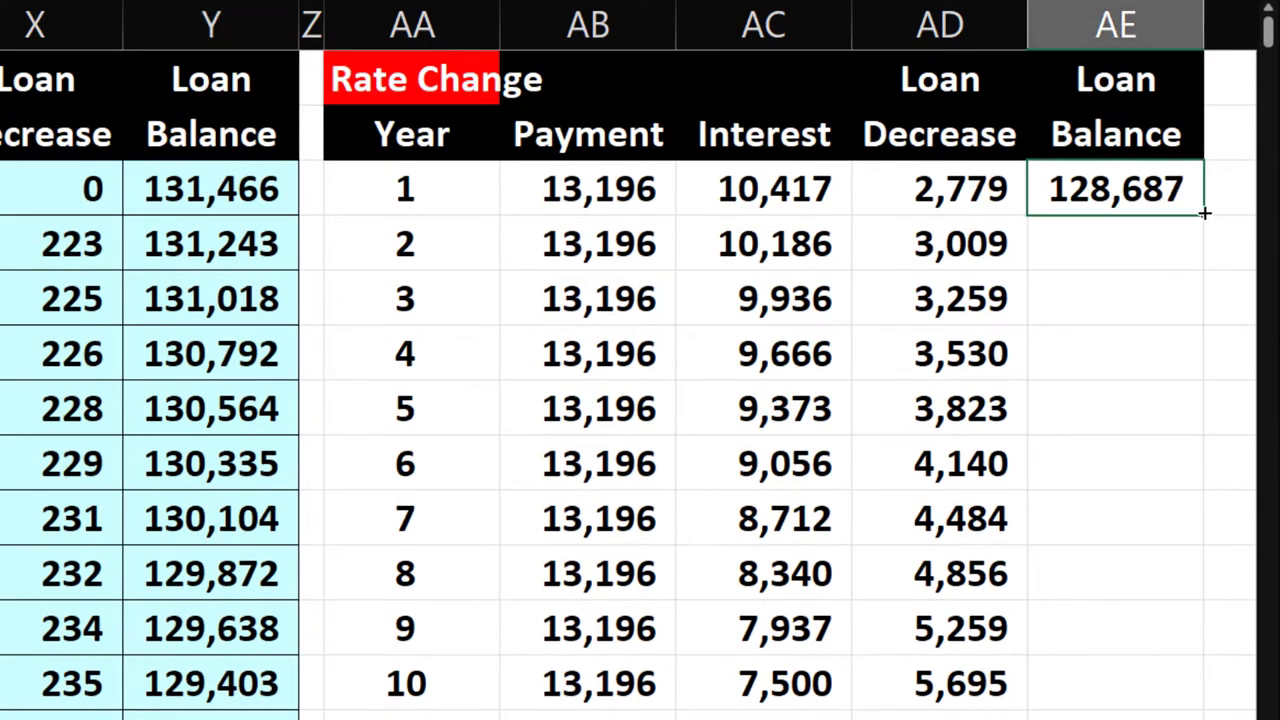
pyautogui.doubleClick(1205, 213)
# Enter the label Total in AA23, directly below year 20 of the yearly summary
pyautogui.click(414, 191)
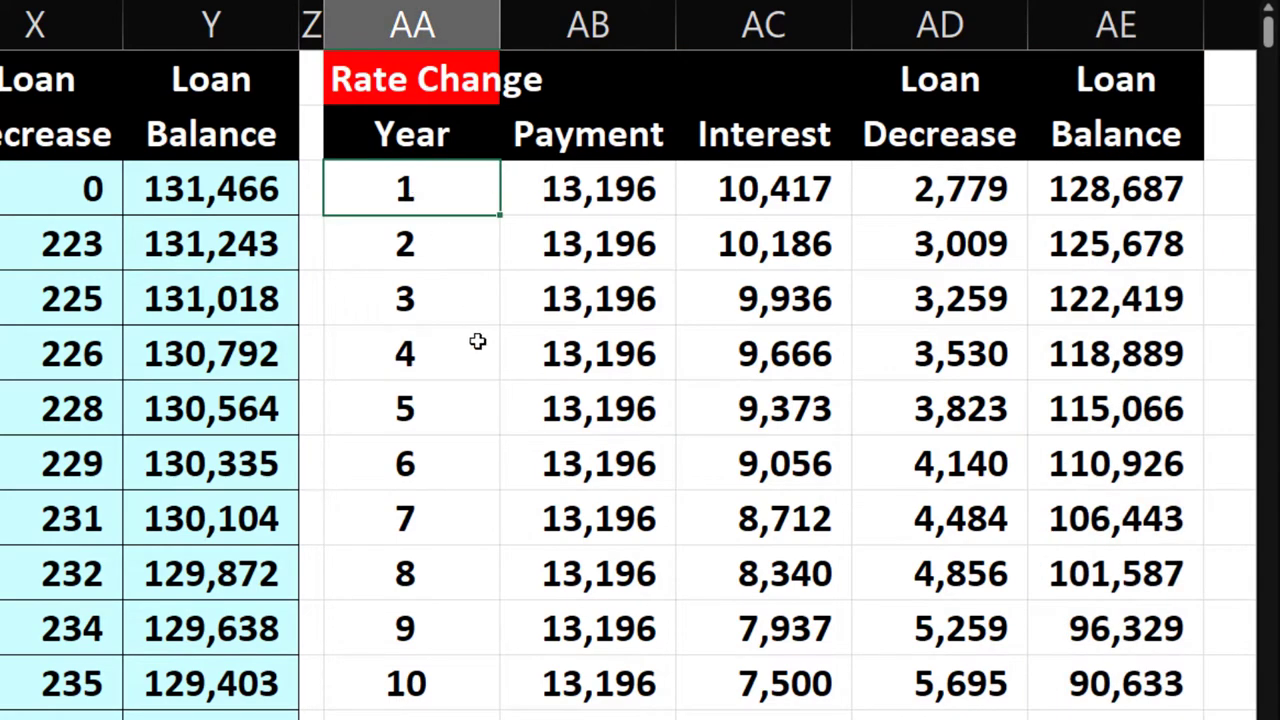
pyautogui.scroll(-3, 517, 490)
pyautogui.scroll(-1, 517, 490)
pyautogui.click(474, 617)
pyautogui.write('Tota')
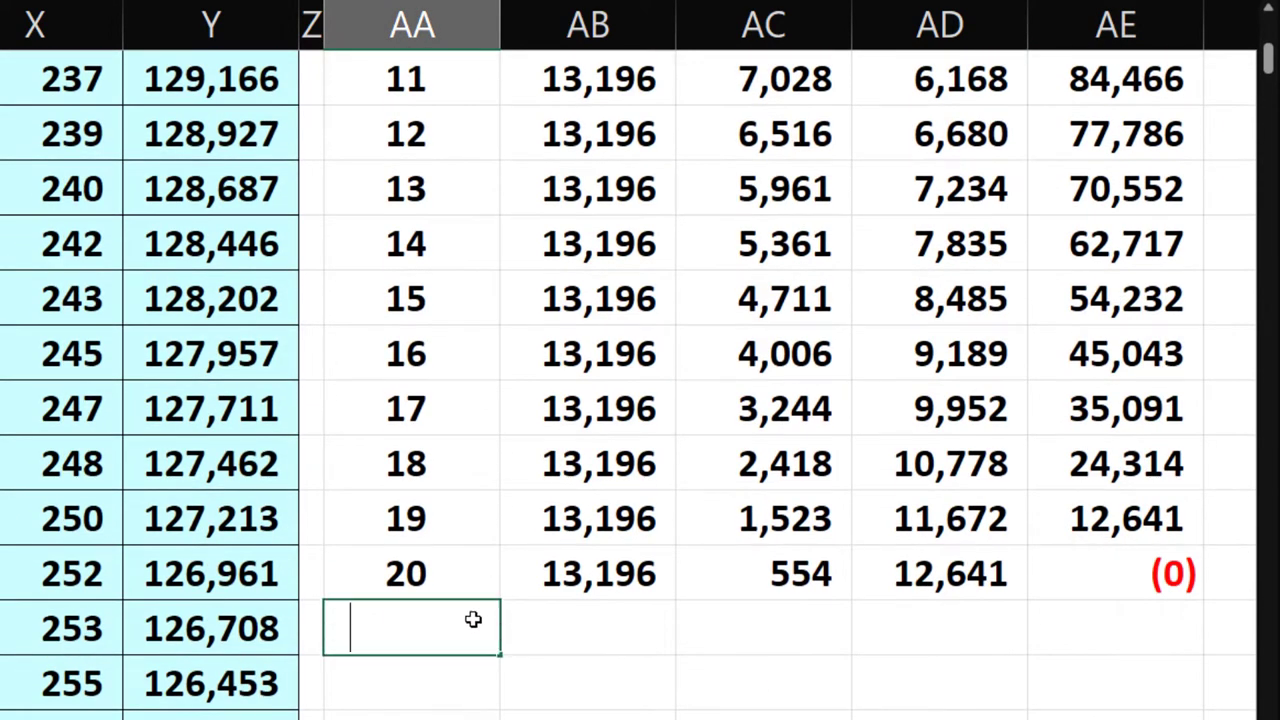
pyautogui.write('l')
pyautogui.press('Tab')
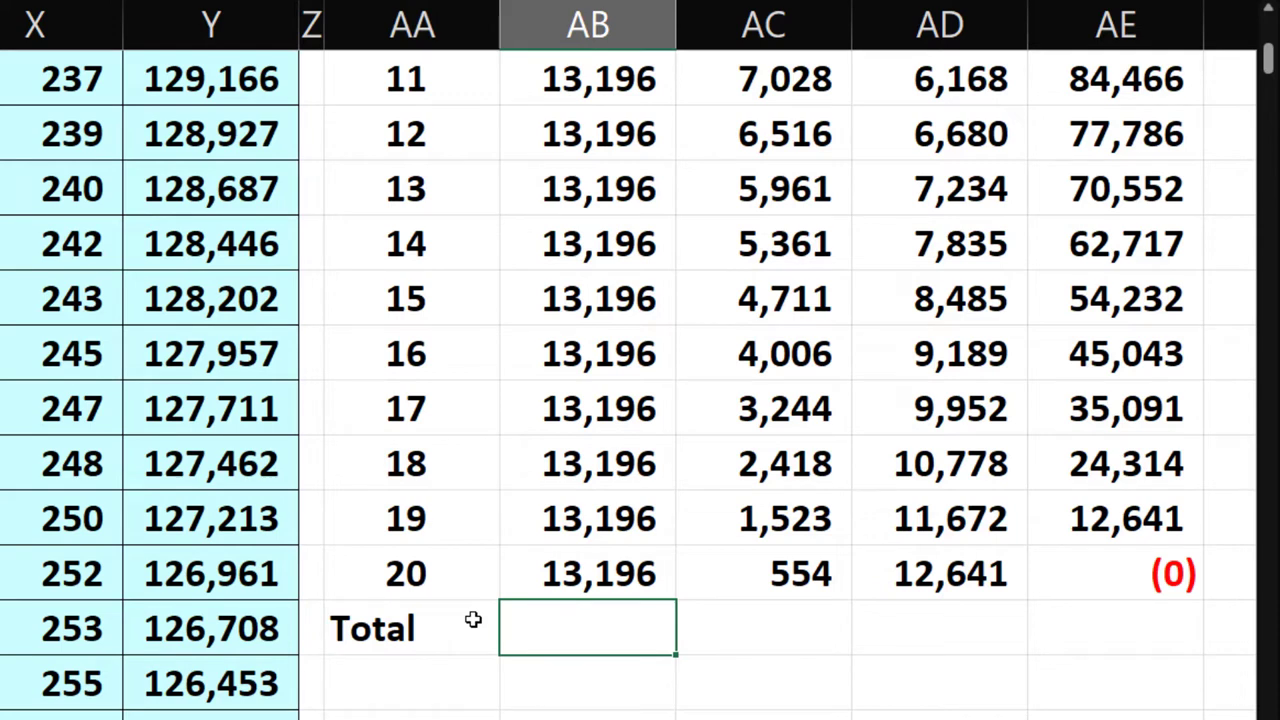
# Enter =SUM(AB3:AB22) in AB23 and copy it across to the Interest and Loan Decrease columns
pyautogui.write('=sum(')
pyautogui.press('Up')
pyautogui.hotkey('shift', 'Up')
pyautogui.hotkey('shift', 'Up')
pyautogui.hotkey('shift', 'Up')
pyautogui.hotkey('shift', 'Up')
pyautogui.hotkey('shift', 'Up')
pyautogui.hotkey('shift', 'Up')
pyautogui.hotkey('shift', 'Up')
pyautogui.hotkey('shift', 'Up')
pyautogui.hotkey('shift', 'Up')
pyautogui.hotkey('shift', 'Up')
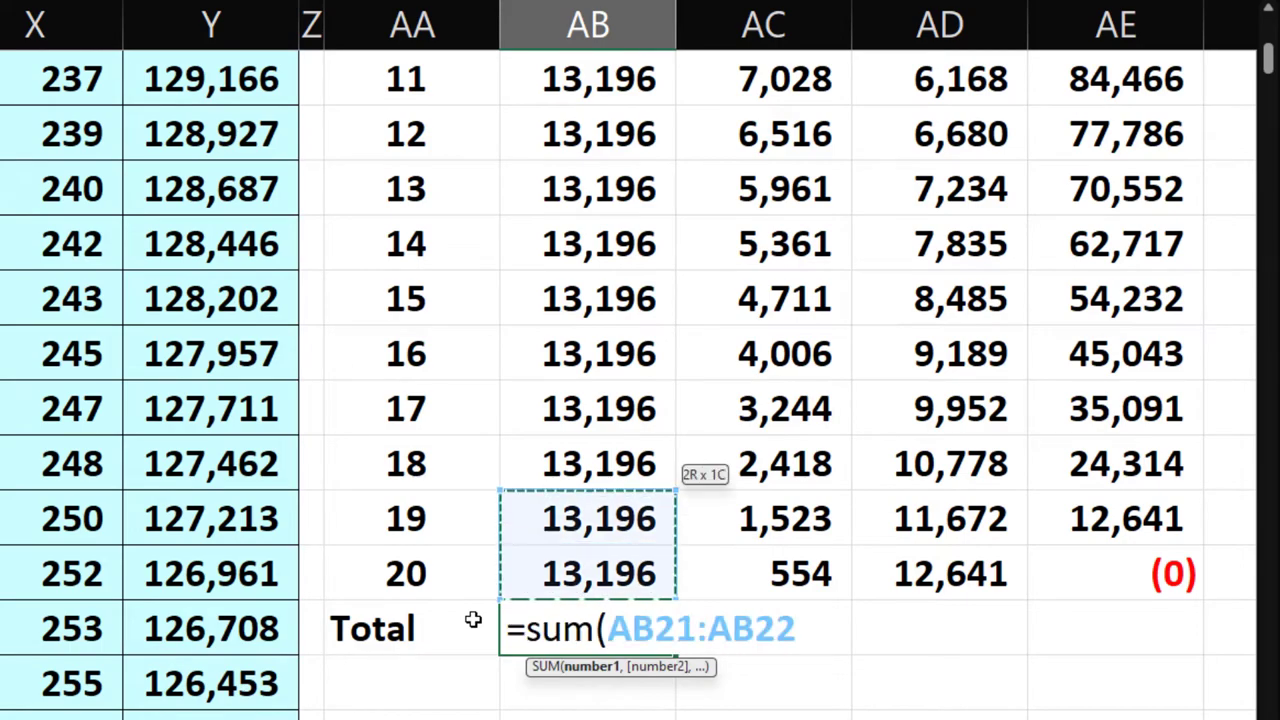
pyautogui.hotkey('shift', 'Up')
pyautogui.hotkey('shift', 'Up')
pyautogui.hotkey('shift', 'Up')
pyautogui.hotkey('shift', 'Up')
pyautogui.hotkey('shift', 'Up')
pyautogui.hotkey('shift', 'Up')
pyautogui.hotkey('shift', 'Up')
pyautogui.hotkey('shift', 'Up')
pyautogui.hotkey('shift', 'Up')
pyautogui.hotkey('shift', 'Up')
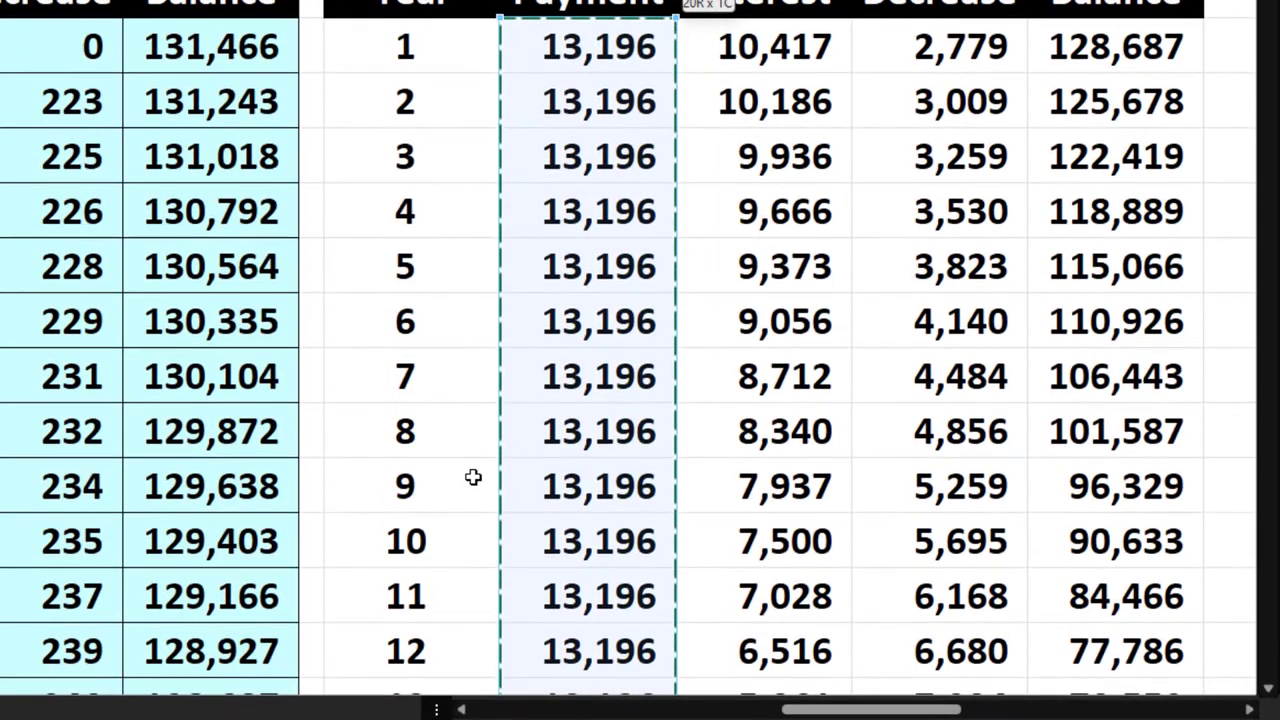
pyautogui.press('Return')
pyautogui.click(610, 582)
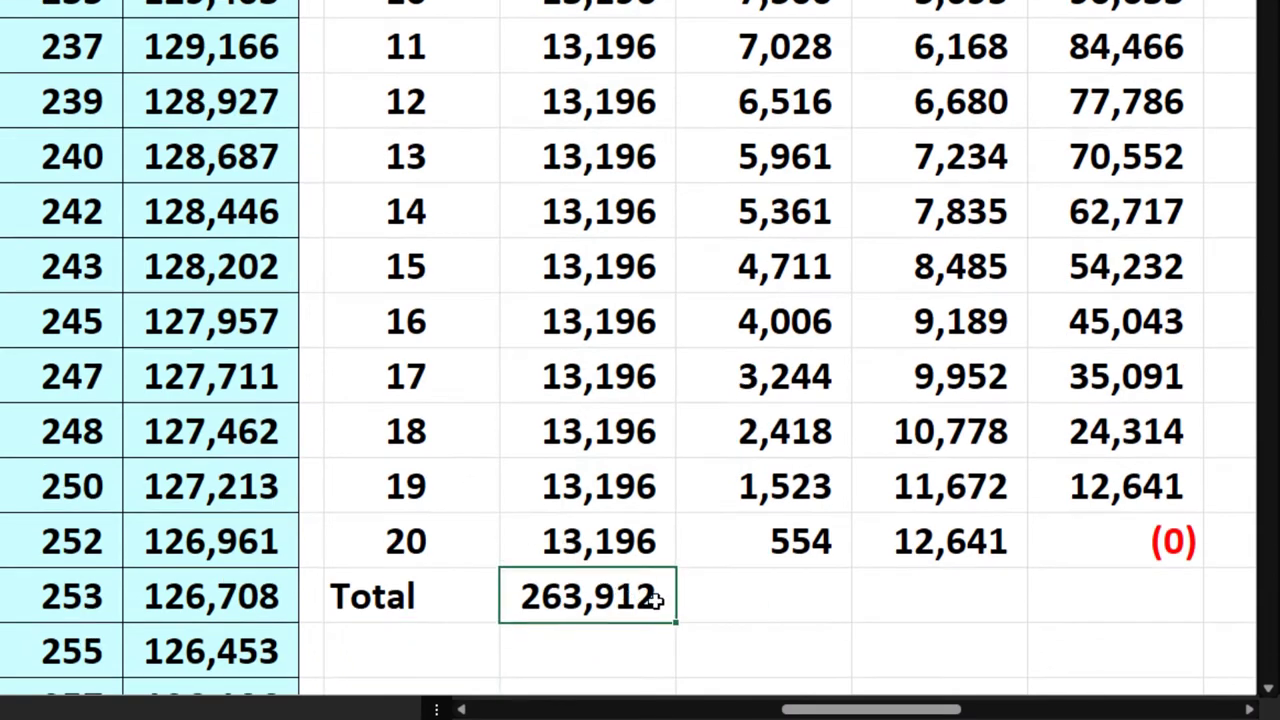
pyautogui.moveTo(676, 623); pyautogui.dragTo(950, 605)
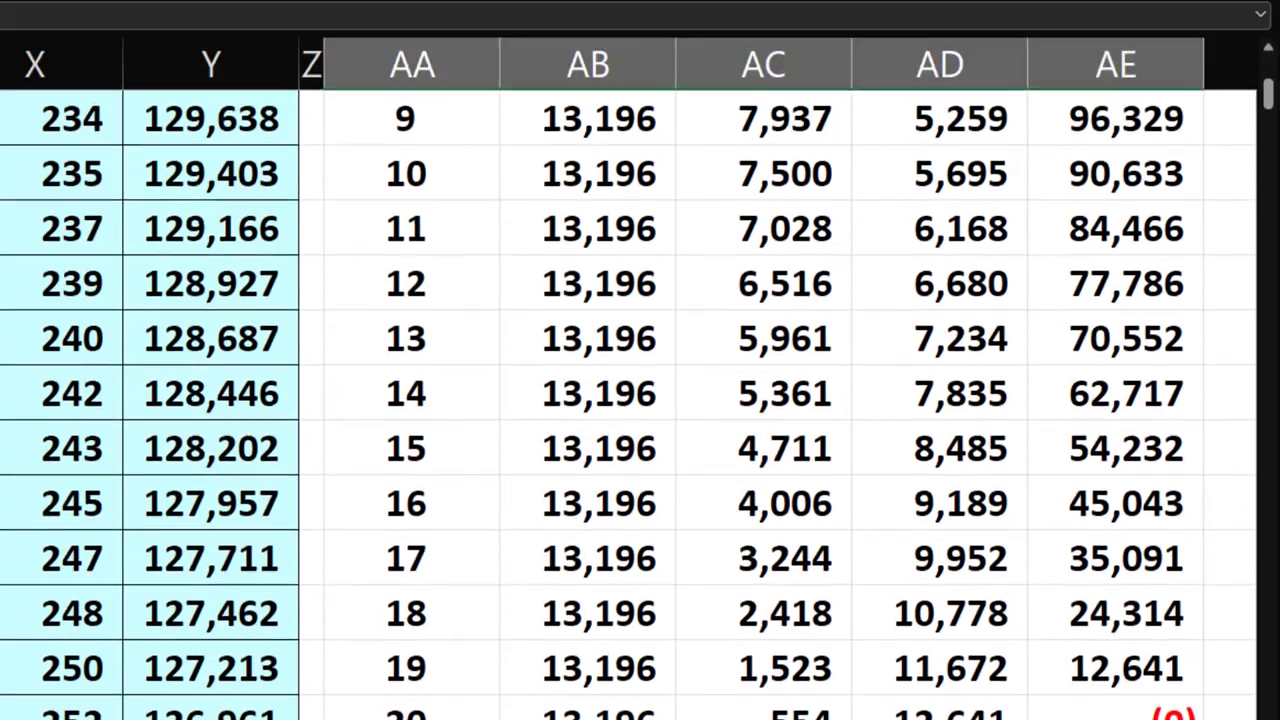
# Format the yearly summary from year 1 through the Total row, columns AA to AE, with borders and a light blue fill
pyautogui.moveTo(467, 597); pyautogui.dragTo(1072, 304)
pyautogui.scroll(-5, 760, 450)
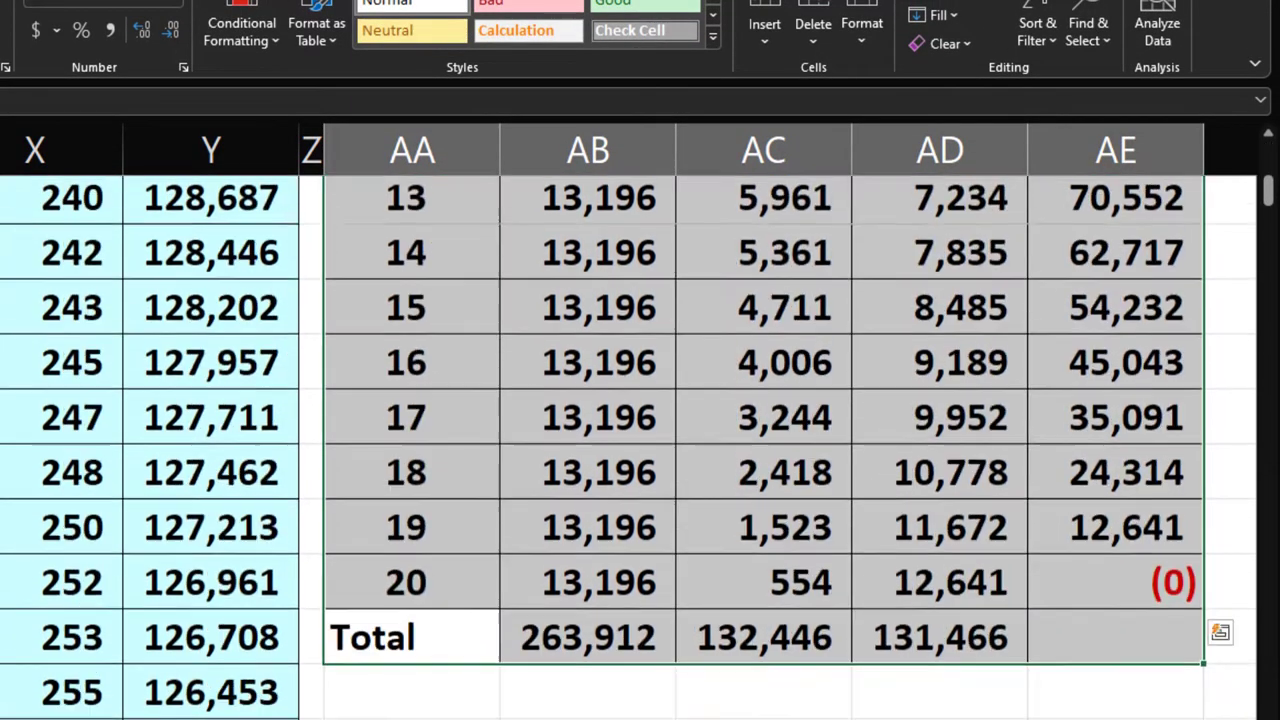
pyautogui.scroll(5, 640, 450)
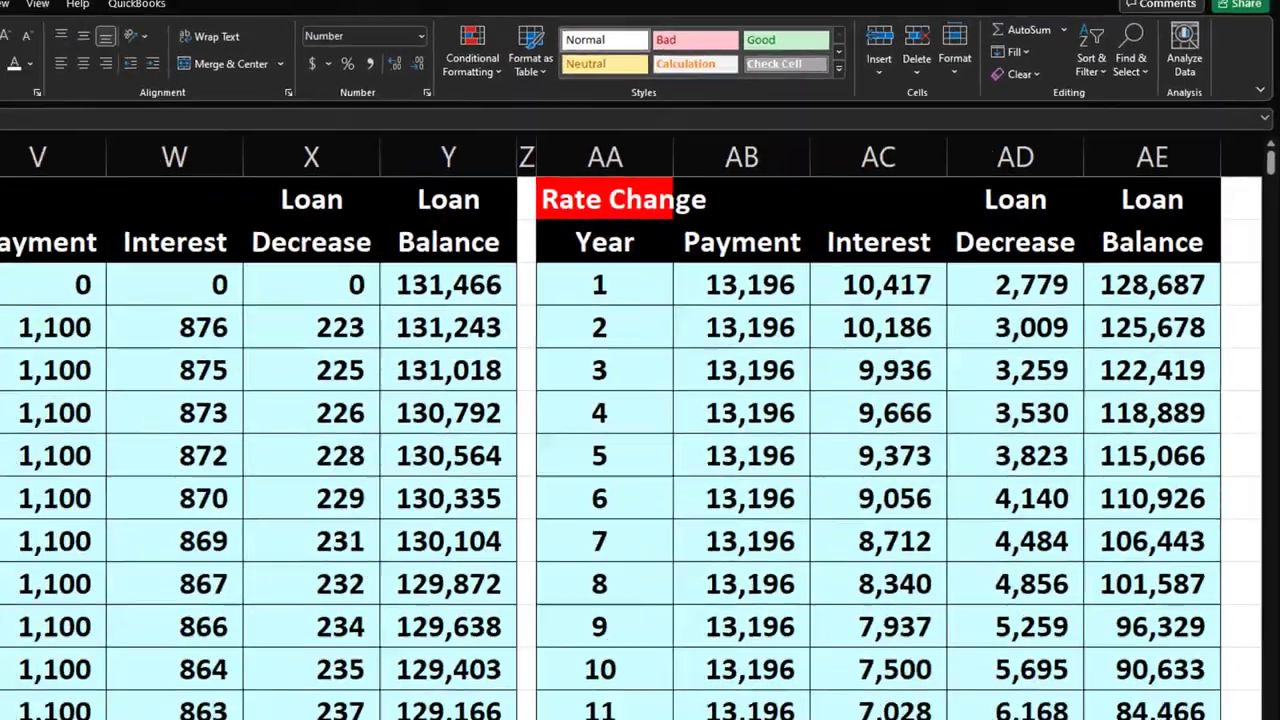
# Insert a PivotTable from the monthly schedule T2:Y243, placed on the existing worksheet at AA25
pyautogui.moveTo(98, 228); pyautogui.dragTo(560, 500)
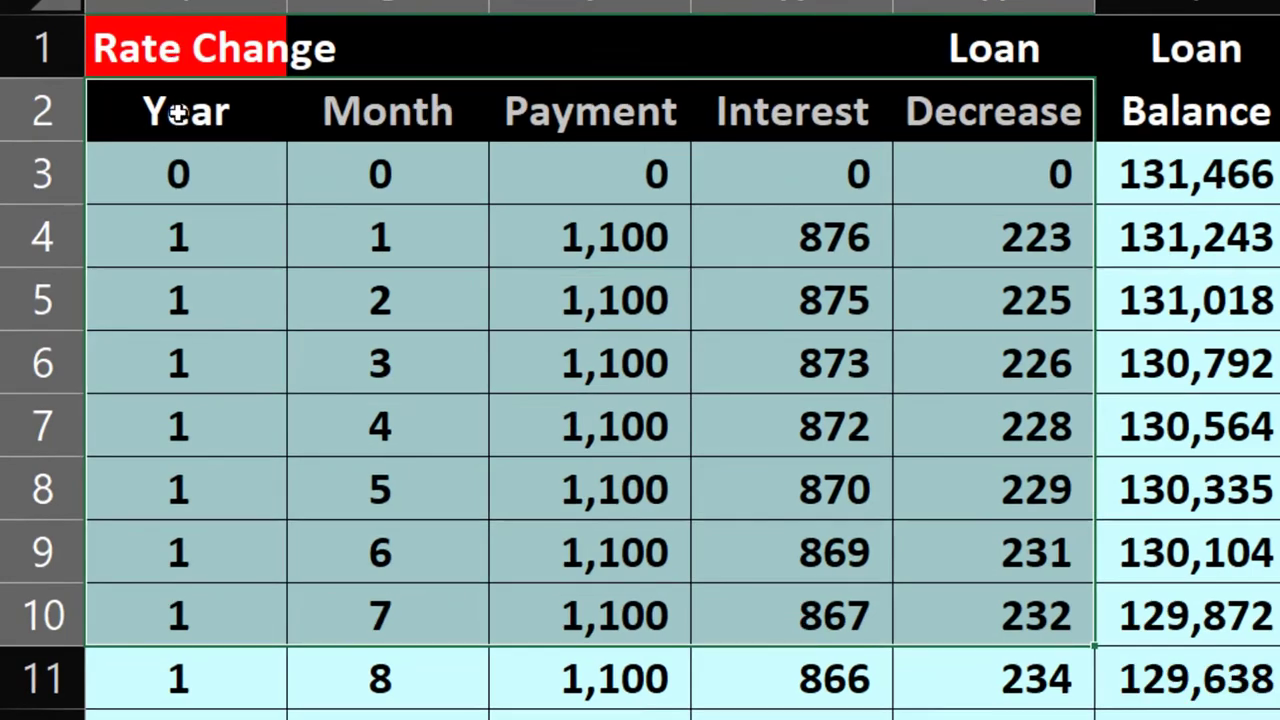
pyautogui.moveTo(178, 170); pyautogui.dragTo(1135, 715)
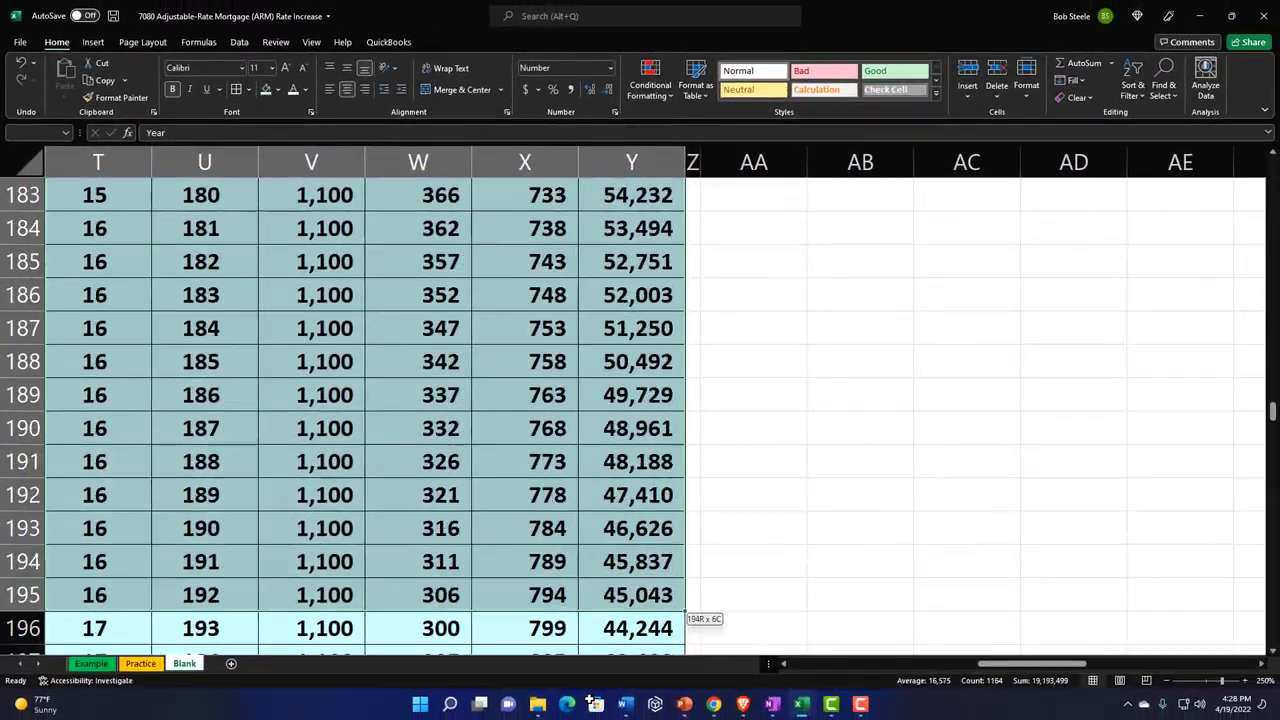
pyautogui.moveTo(686, 614); pyautogui.dragTo(686, 618)
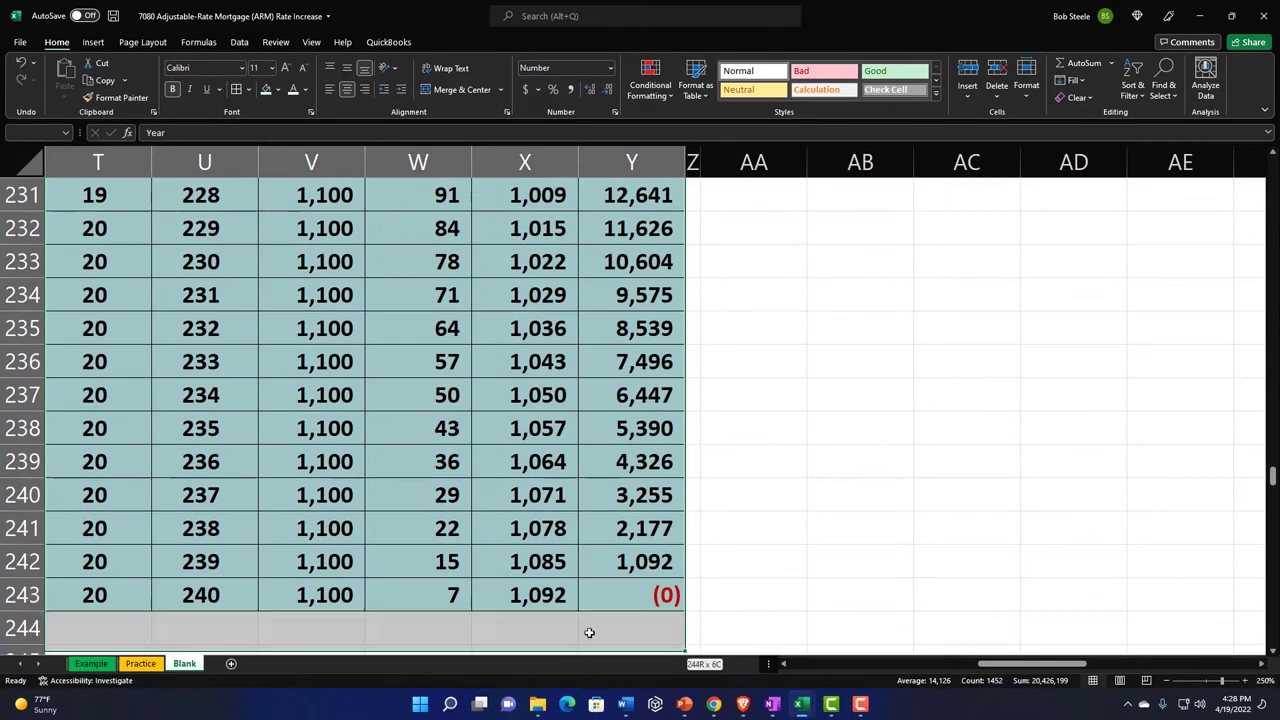
pyautogui.click(93, 42)
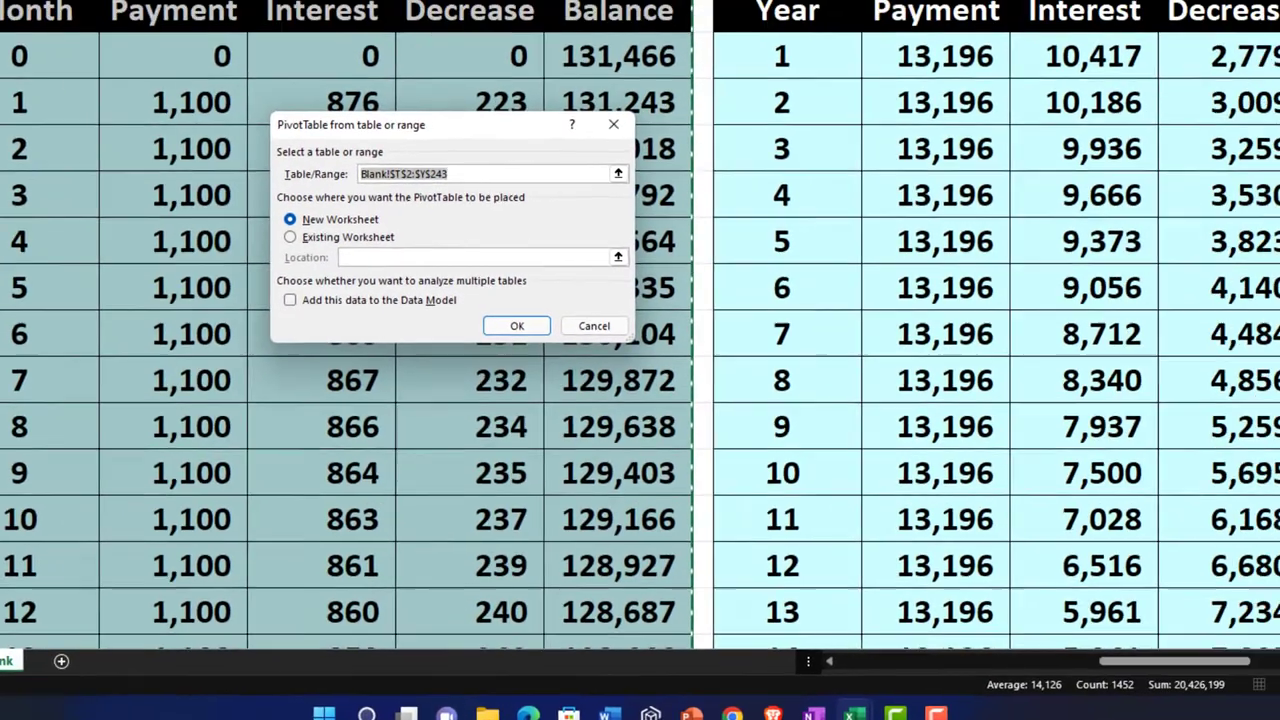
pyautogui.scroll(-3, 565, 245)
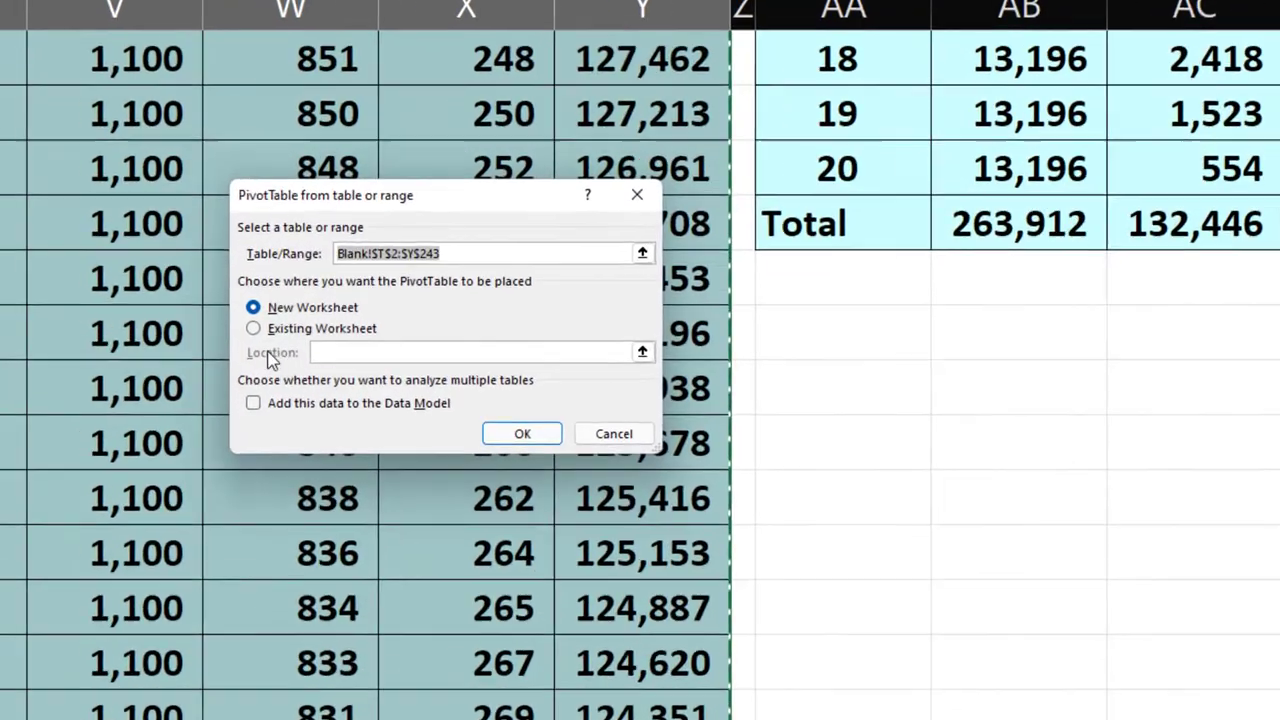
pyautogui.click(131, 279)
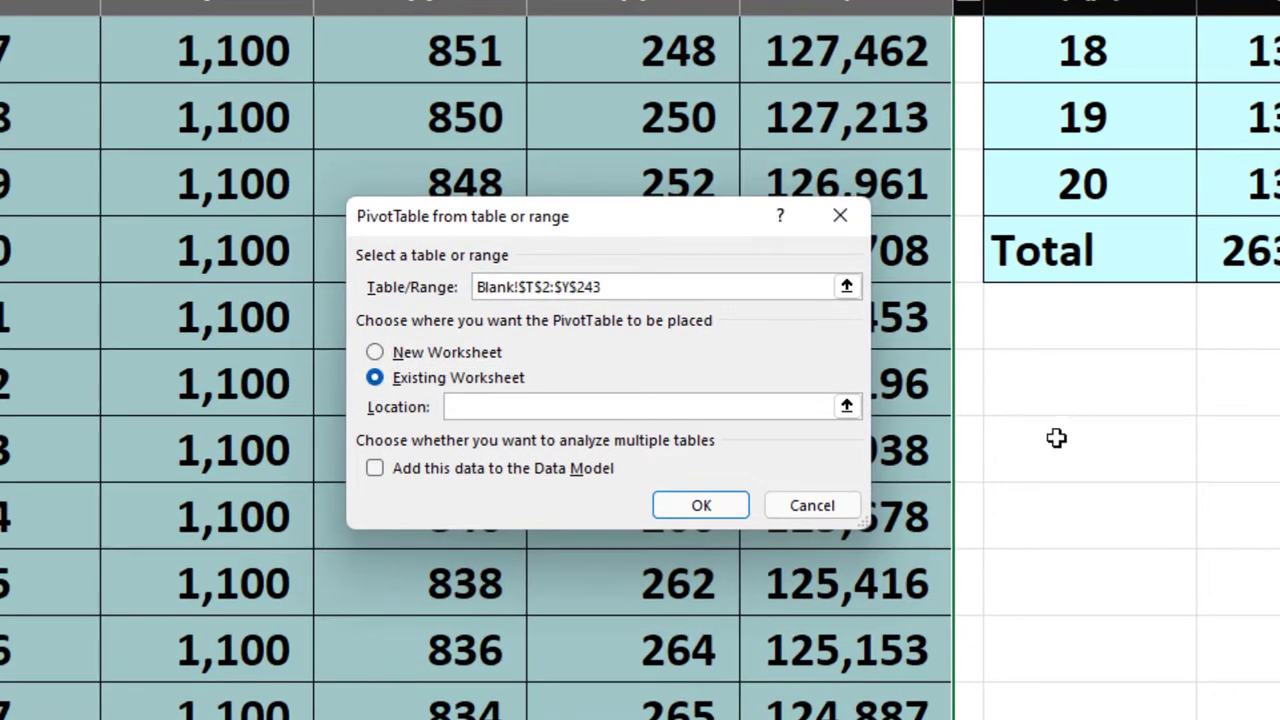
pyautogui.click(1116, 391)
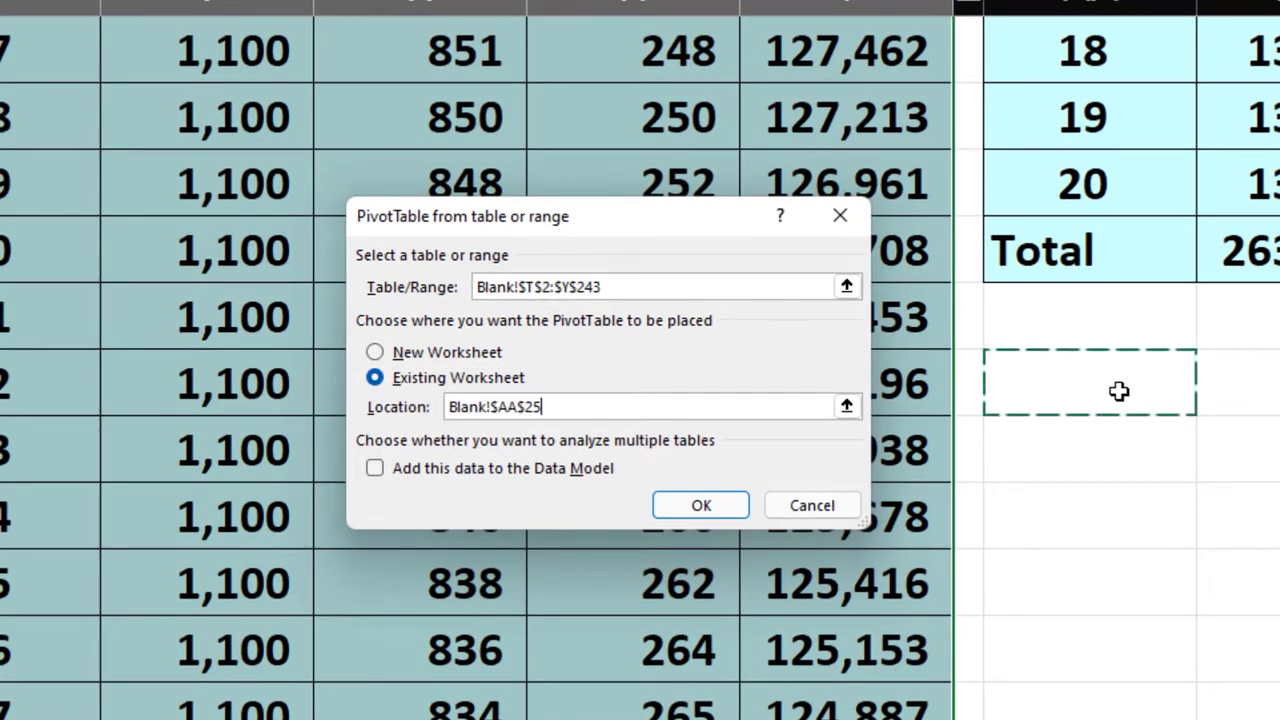
pyautogui.press('Return')
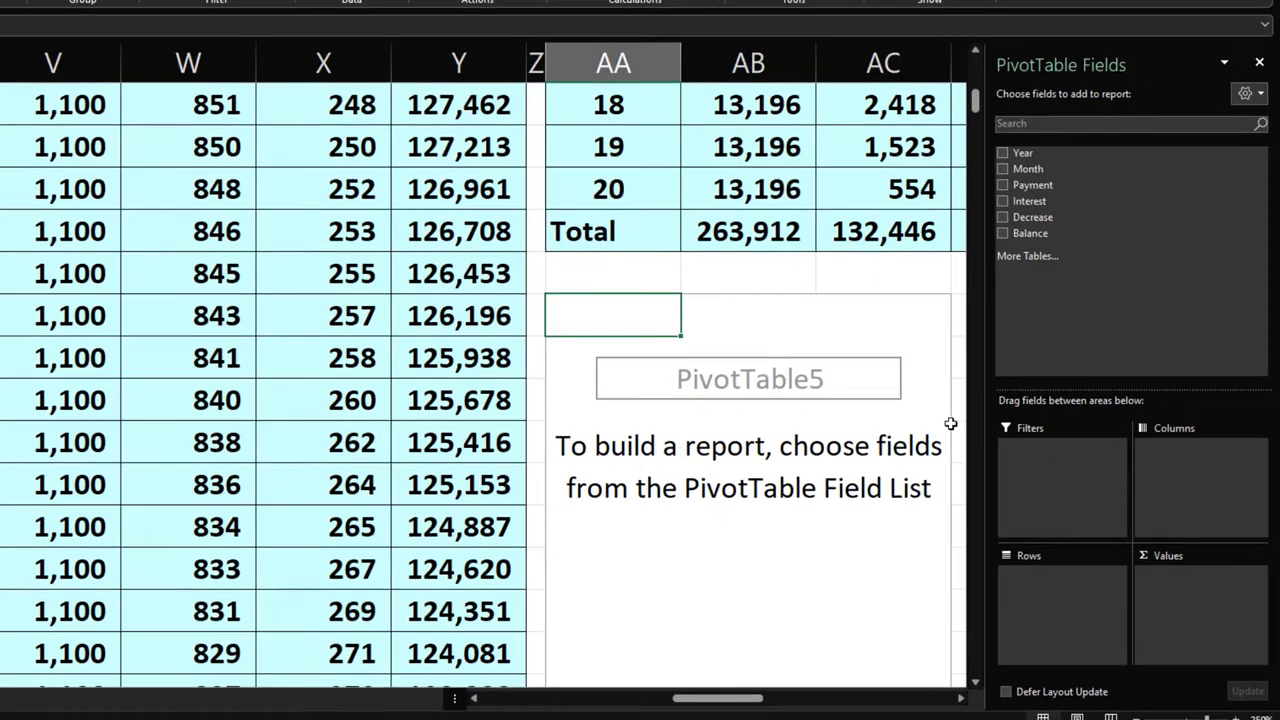
# Set Year as the PivotTable's row field and add Payment, Interest, Decrease and Balance as summed values
pyautogui.click(1002, 153)
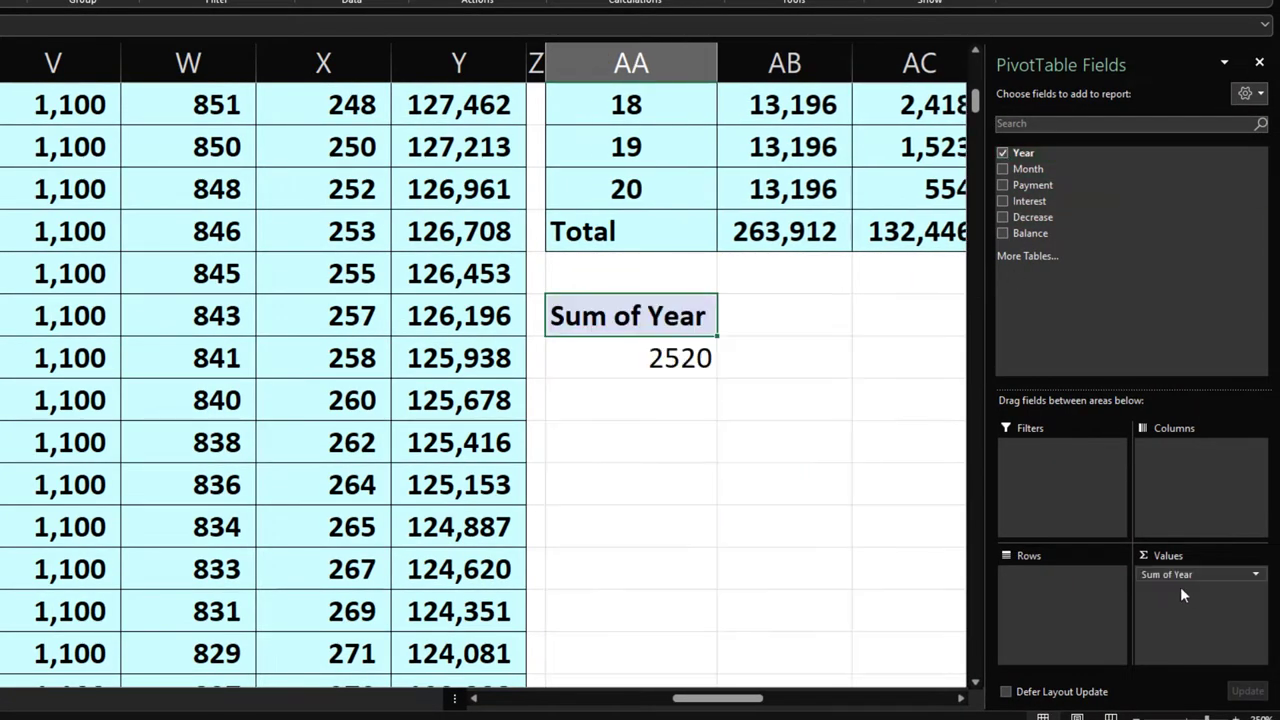
pyautogui.moveTo(1178, 575); pyautogui.dragTo(1062, 588)
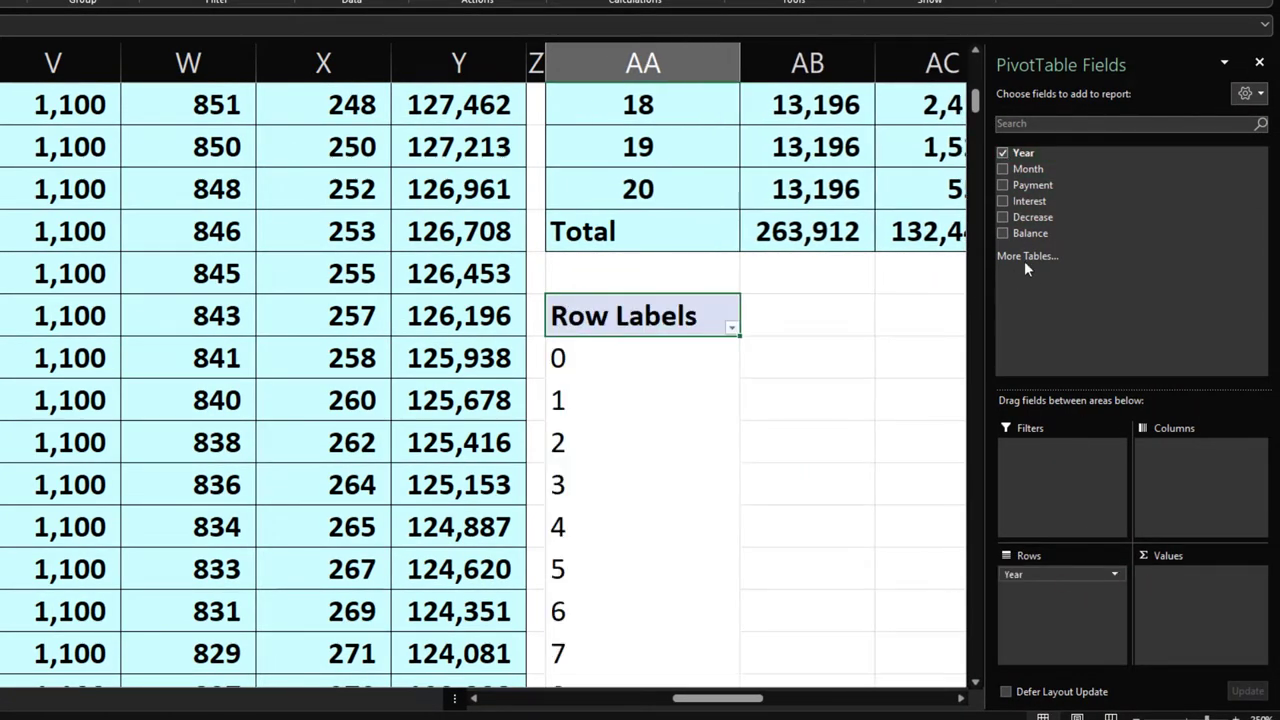
pyautogui.click(1002, 185)
pyautogui.click(1002, 201)
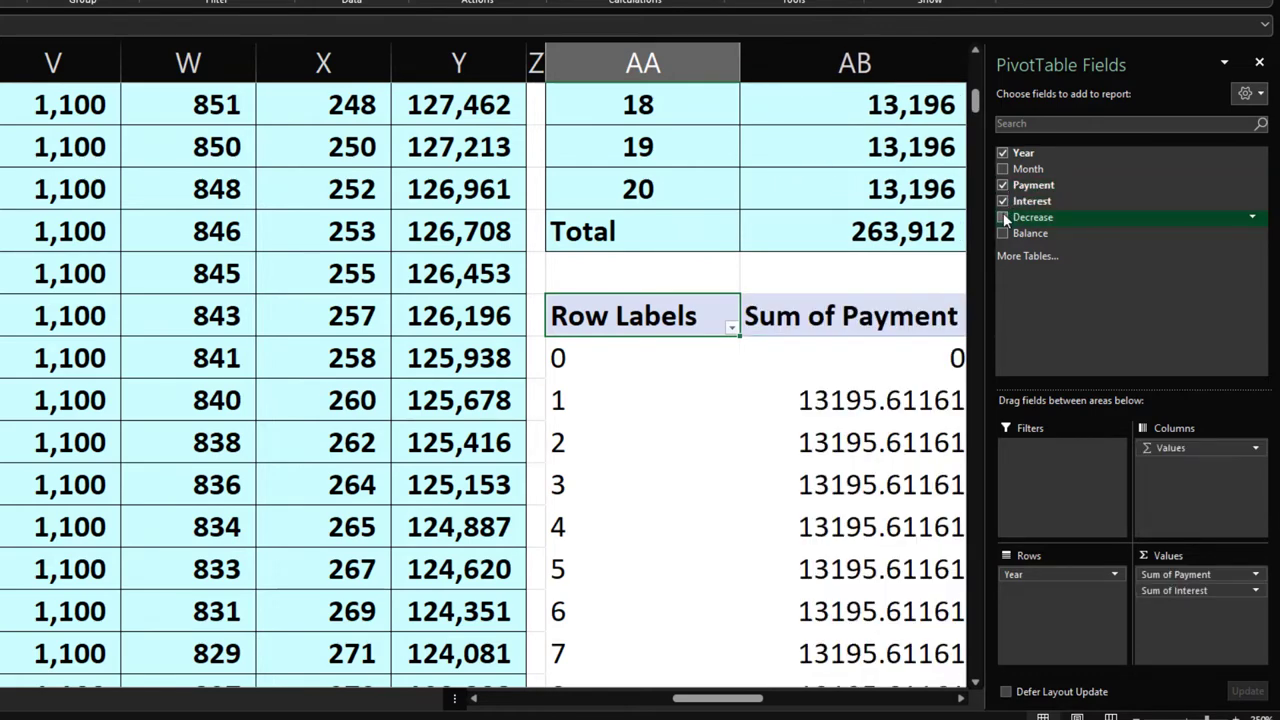
pyautogui.click(1002, 217)
pyautogui.click(1002, 233)
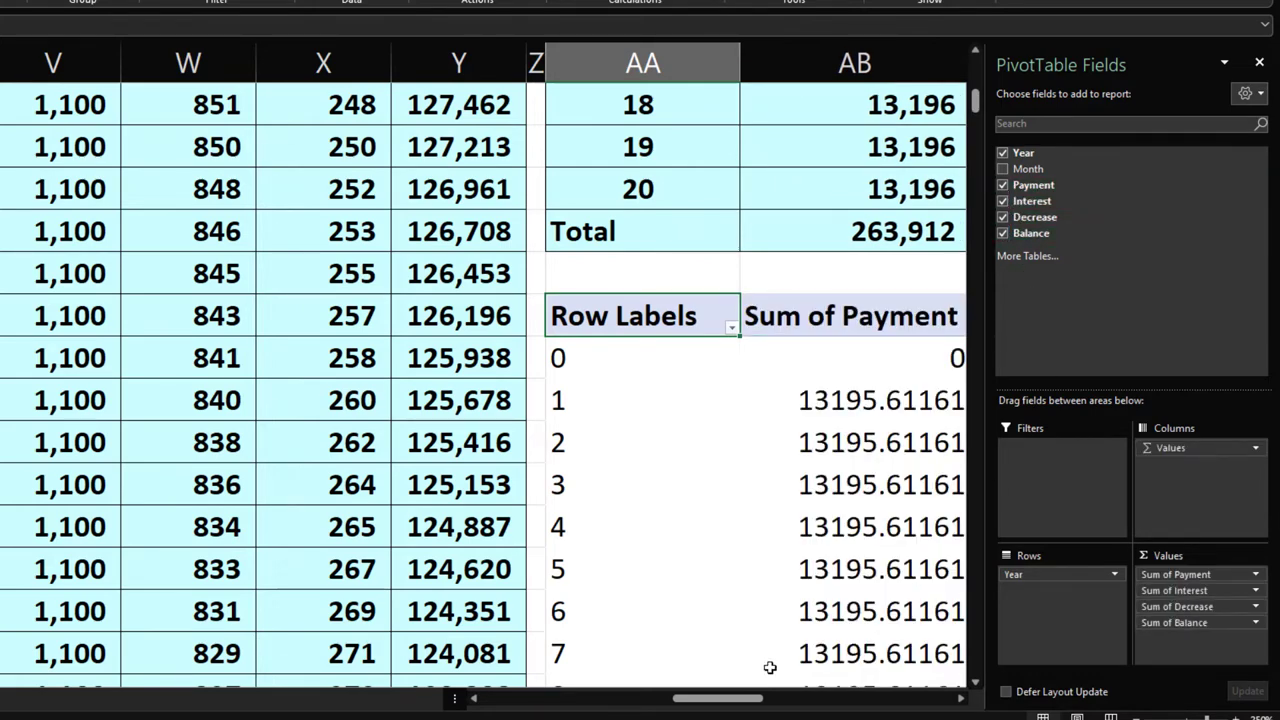
# Format the PivotTable's Sum of Payment field as Accounting with no currency symbol and zero decimal places
pyautogui.moveTo(758, 698); pyautogui.dragTo(792, 690)
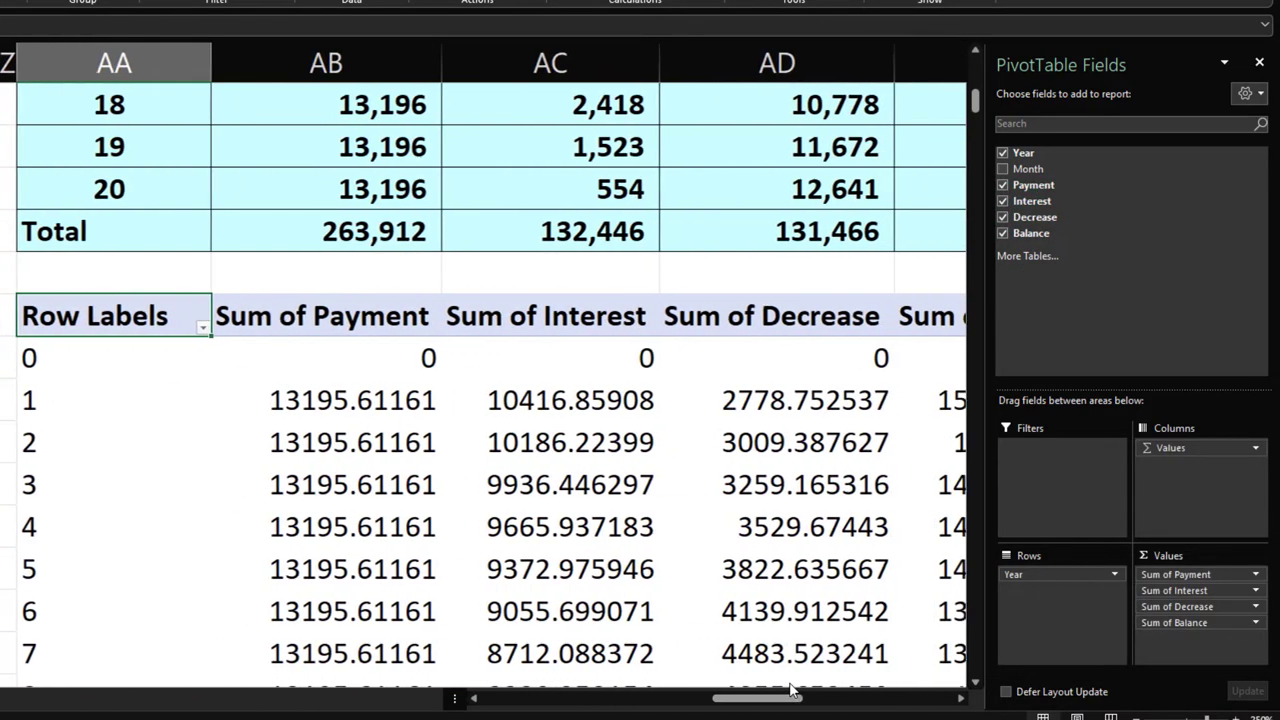
pyautogui.click(1213, 574)
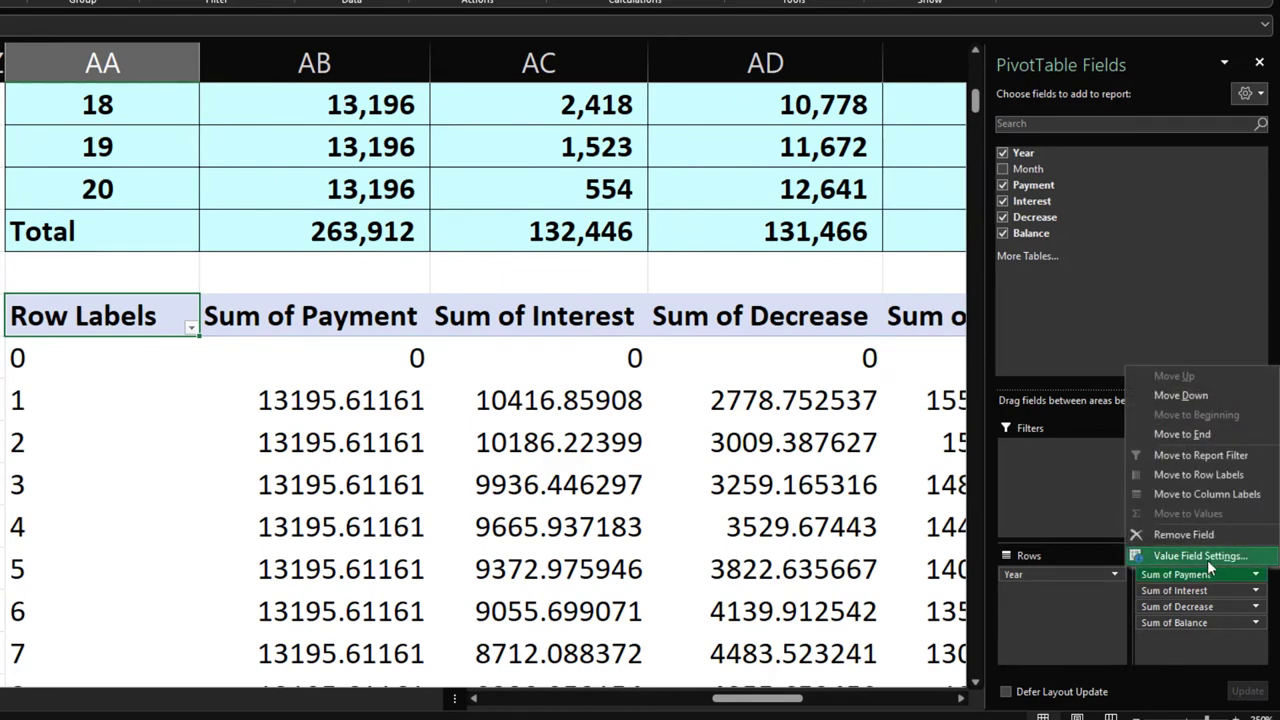
pyautogui.click(1207, 556)
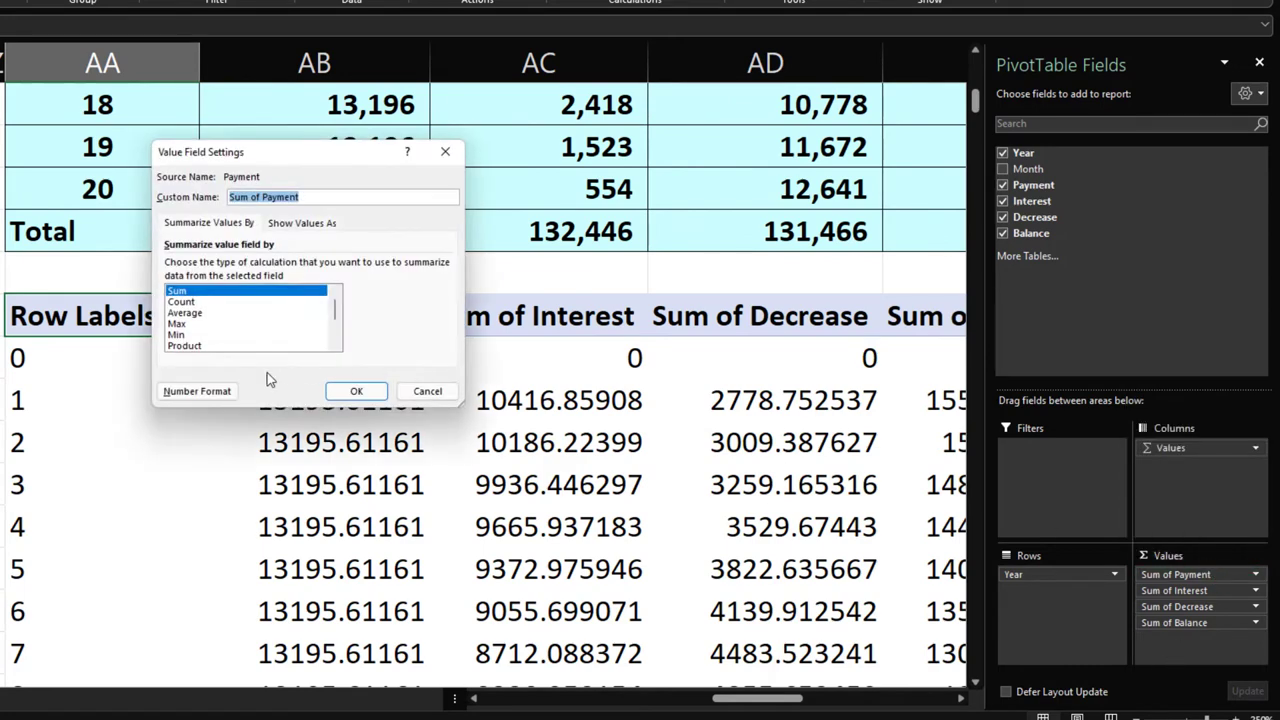
pyautogui.click(205, 391)
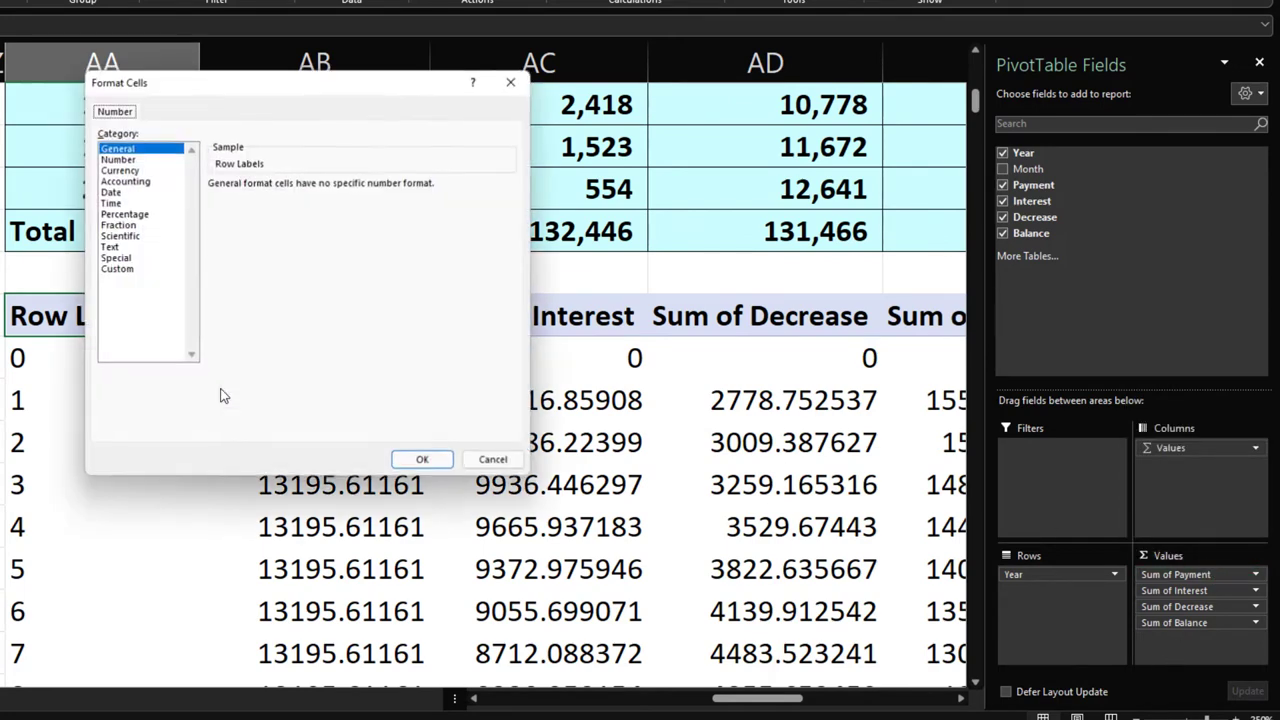
pyautogui.click(135, 181)
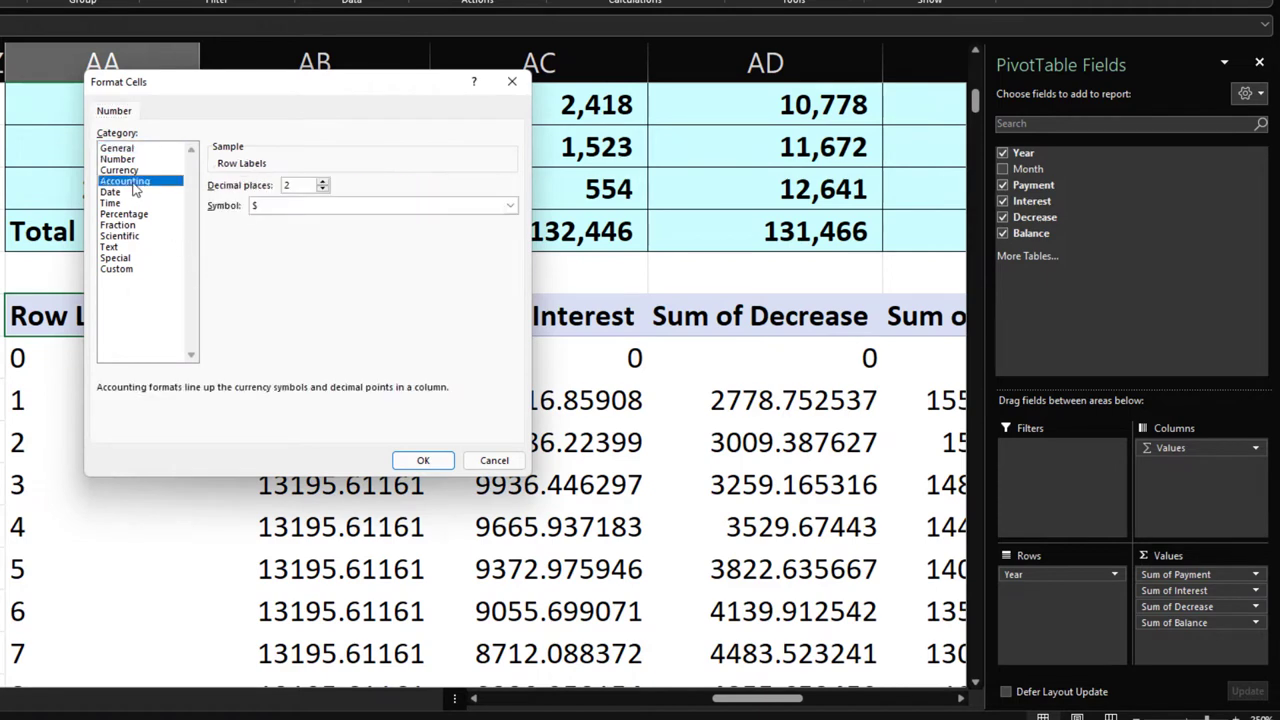
pyautogui.click(314, 203)
pyautogui.click(300, 214)
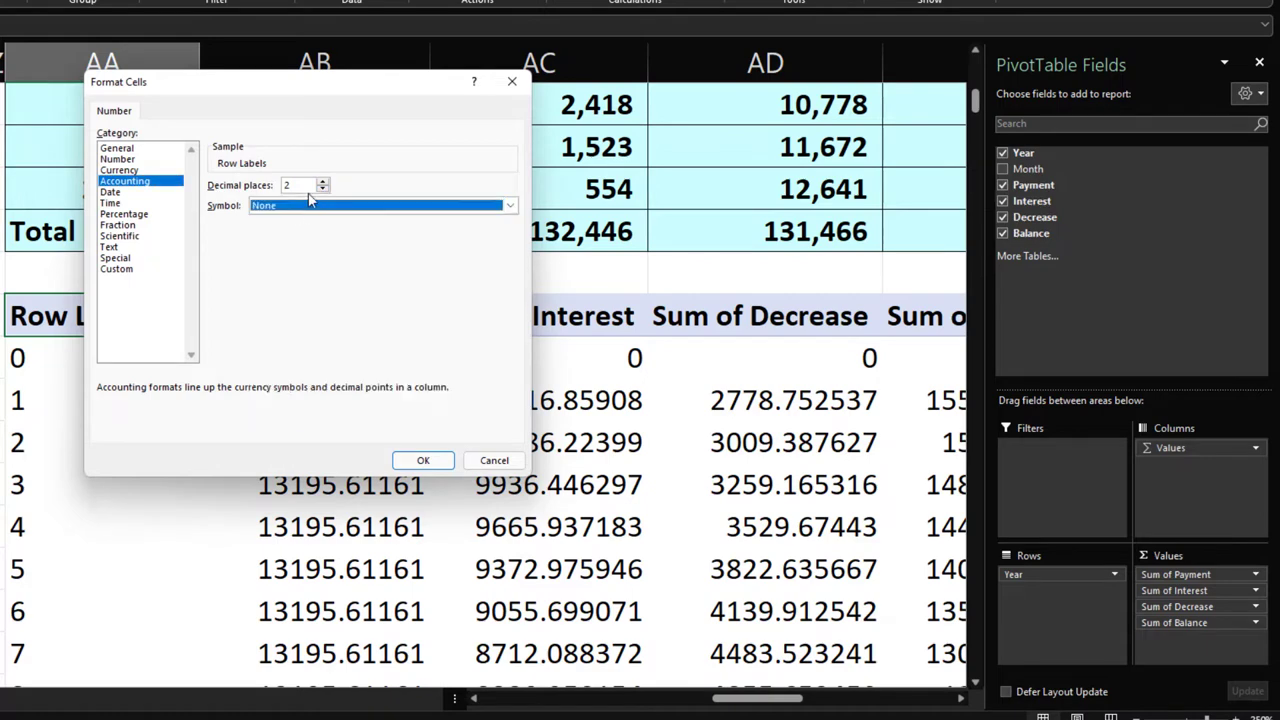
pyautogui.click(321, 190)
pyautogui.click(423, 460)
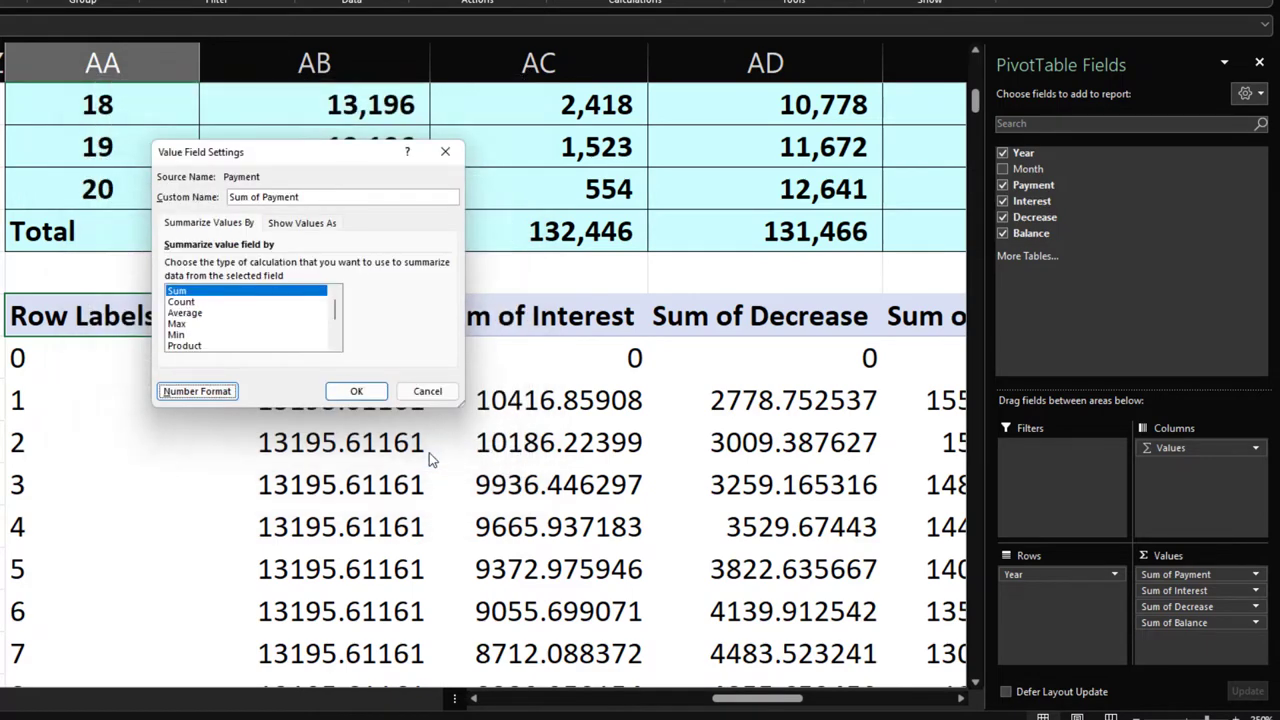
pyautogui.click(337, 399)
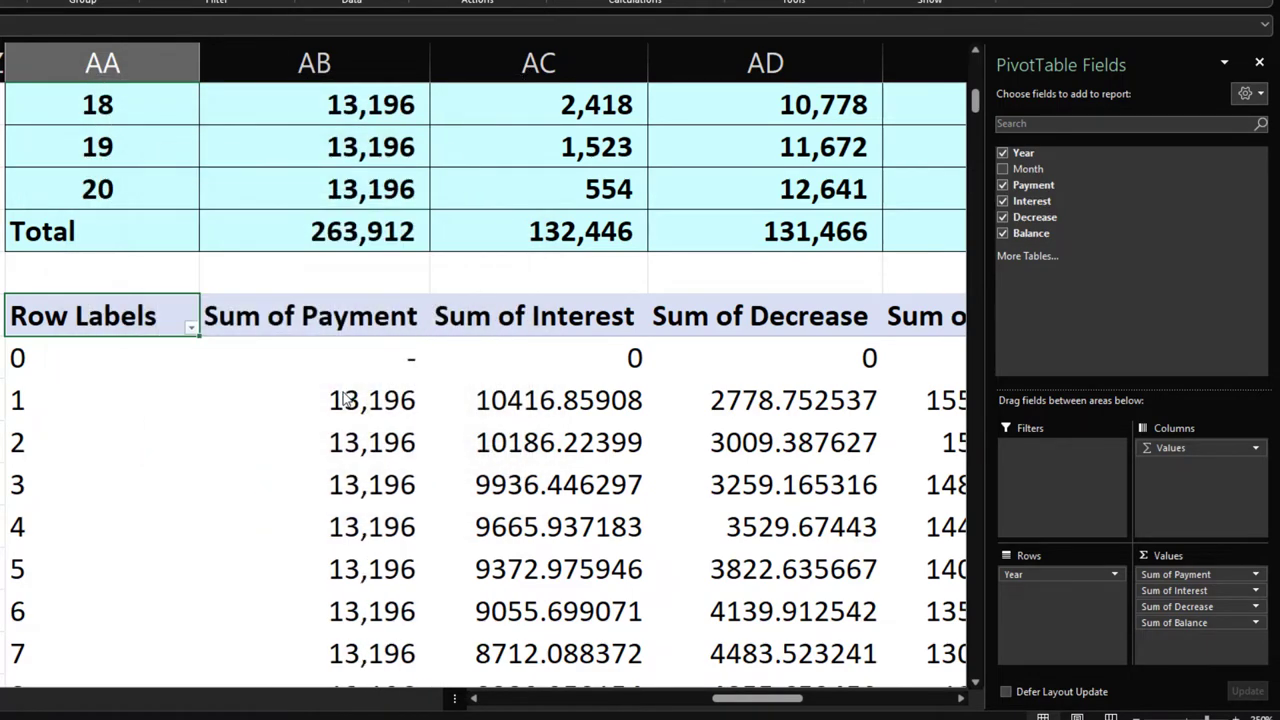
# Format the Sum of Interest field as Currency with no symbol, zero decimal places and negatives in red parentheses
pyautogui.click(1188, 591)
pyautogui.click(1204, 575)
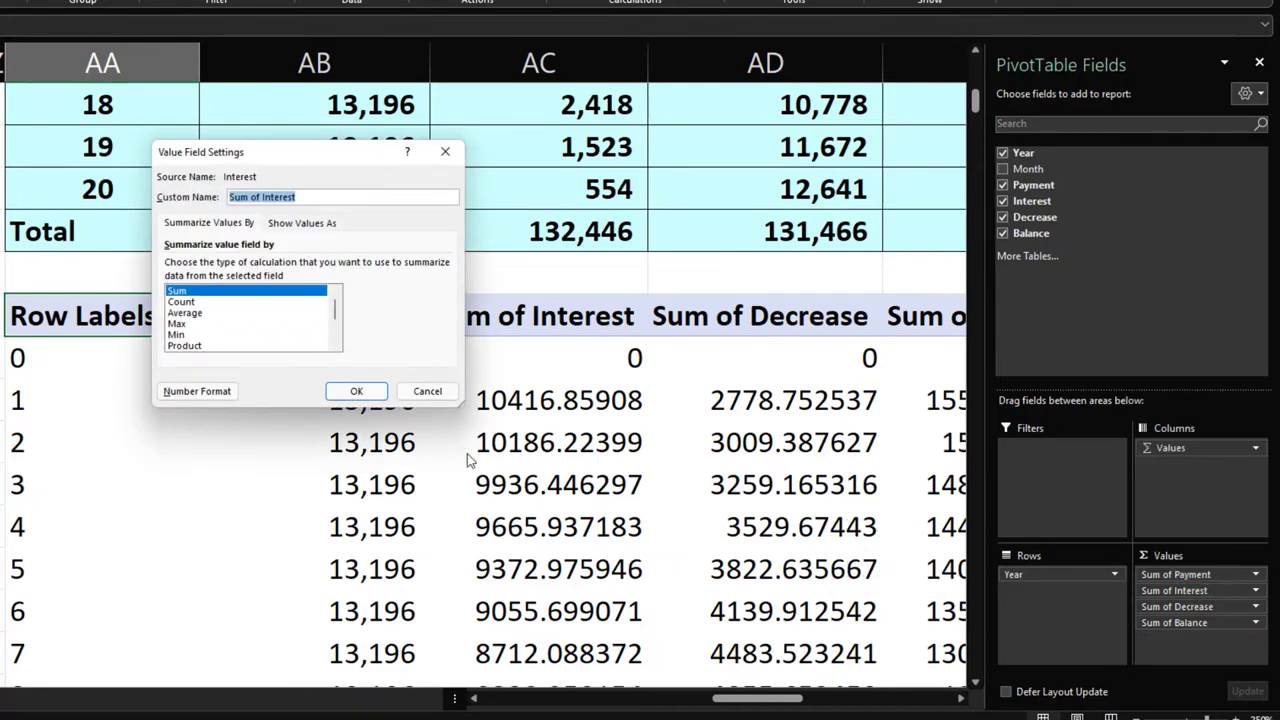
pyautogui.click(197, 391)
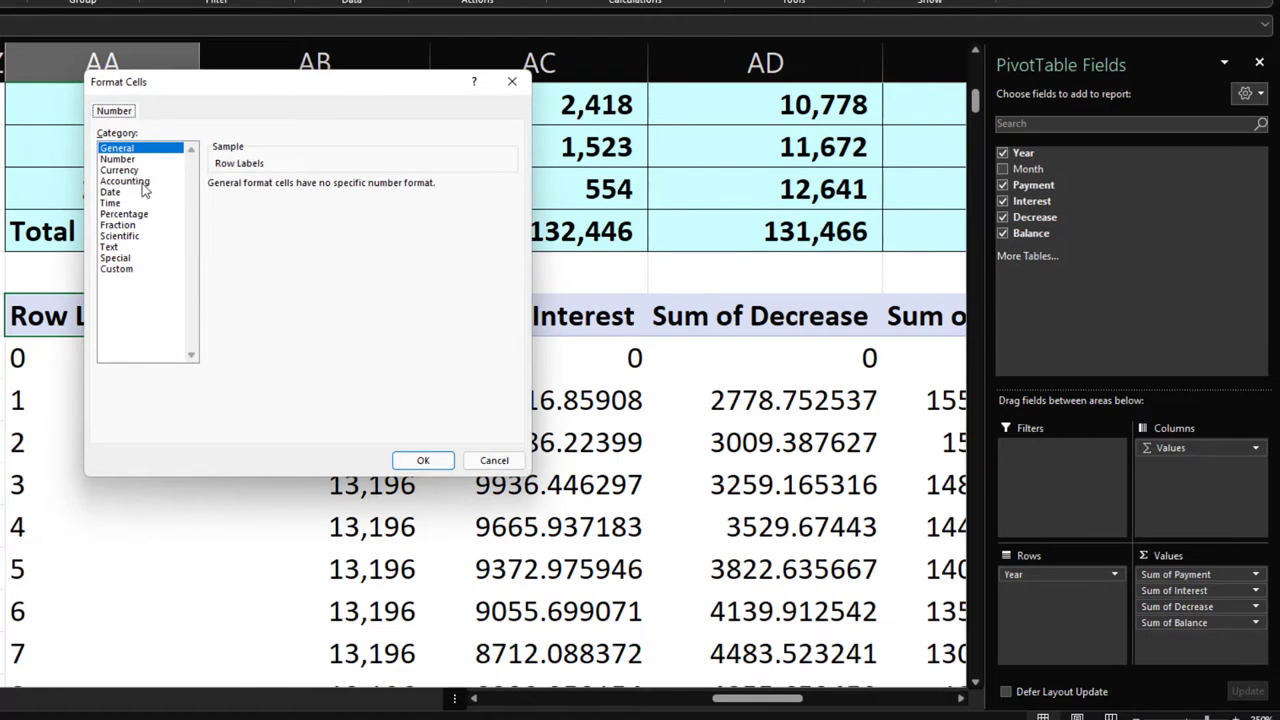
pyautogui.click(145, 183)
pyautogui.click(137, 170)
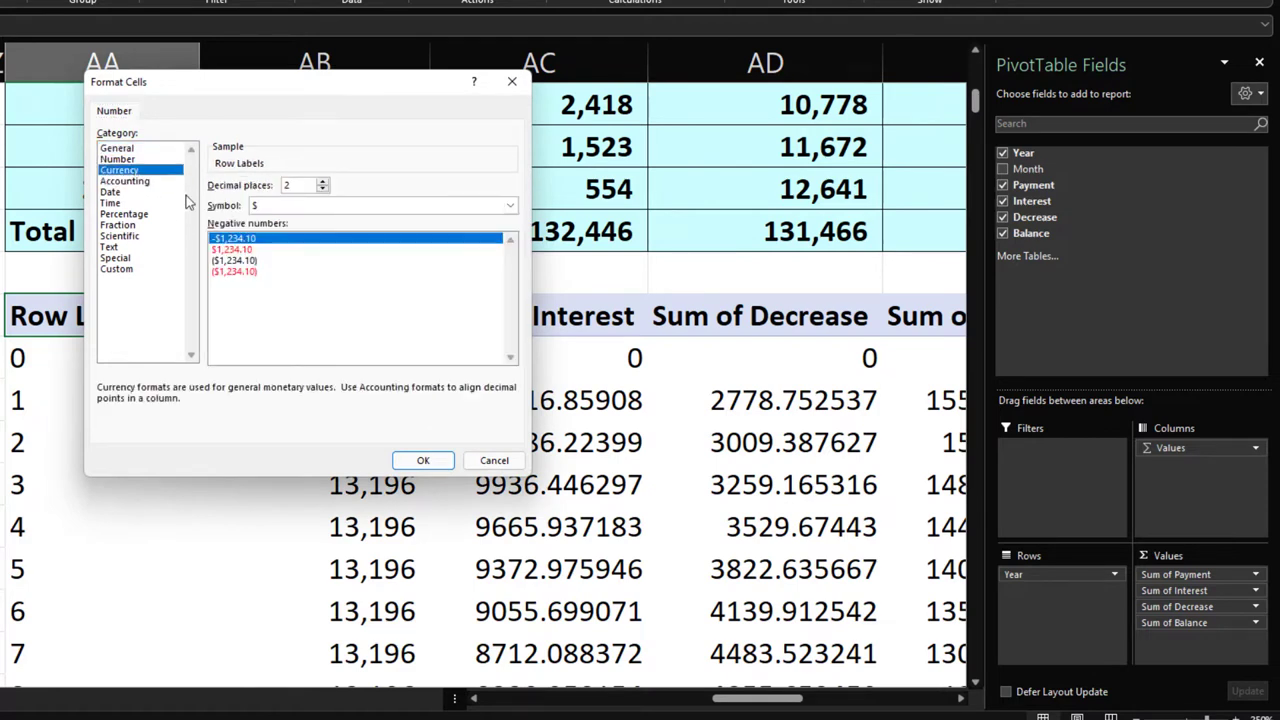
pyautogui.click(266, 272)
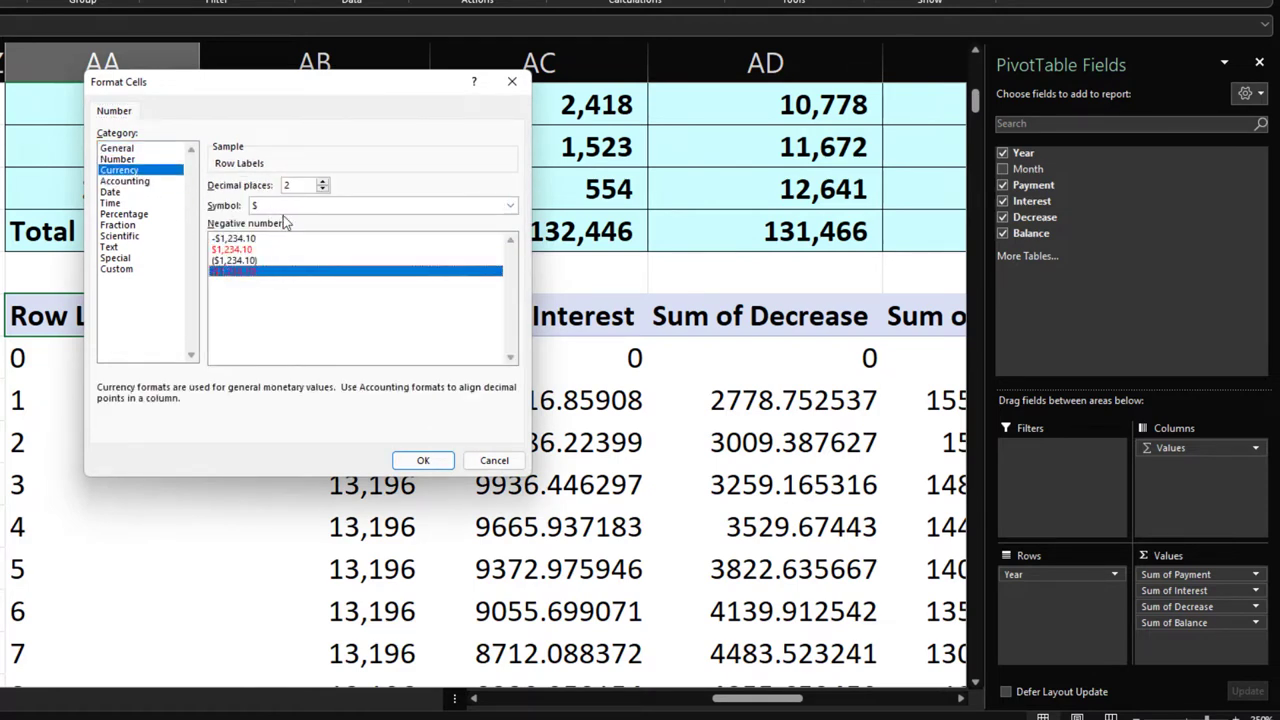
pyautogui.click(283, 206)
pyautogui.click(295, 215)
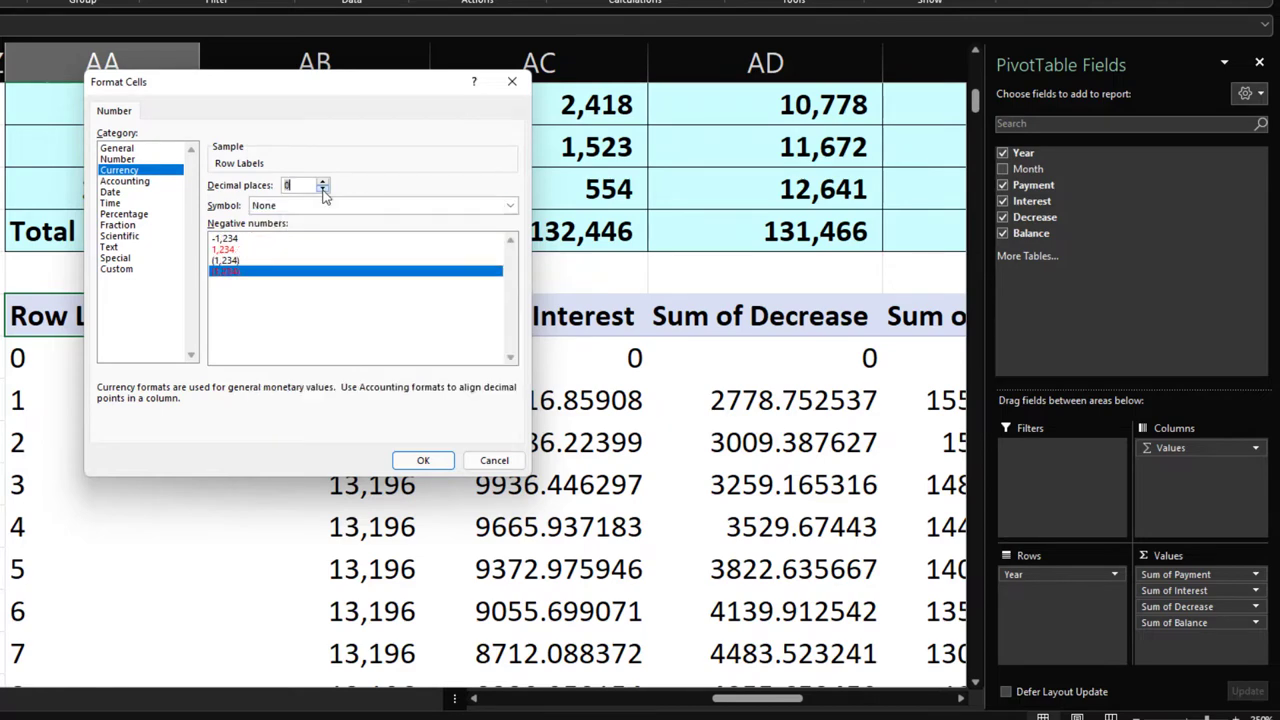
pyautogui.click(423, 461)
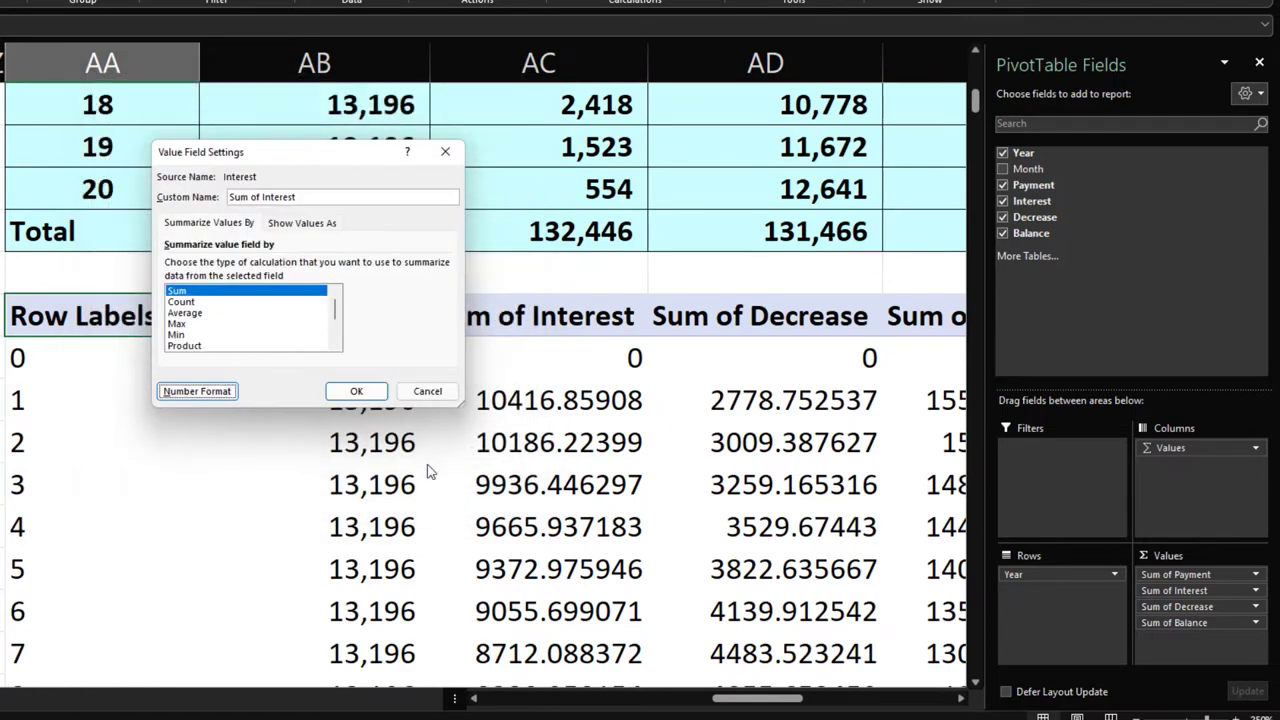
pyautogui.click(356, 391)
# Format the Sum of Decrease field as Currency with no symbol, zero decimals and red parenthesised negatives
pyautogui.click(1176, 604)
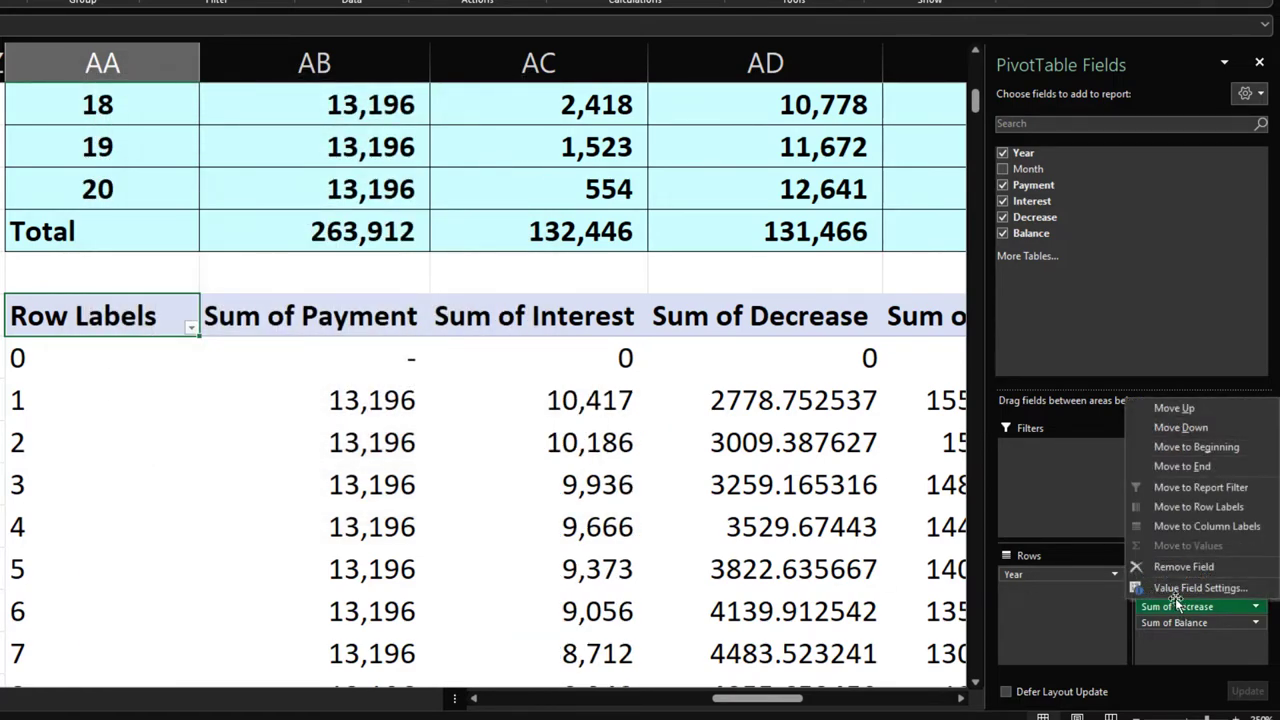
pyautogui.click(1190, 588)
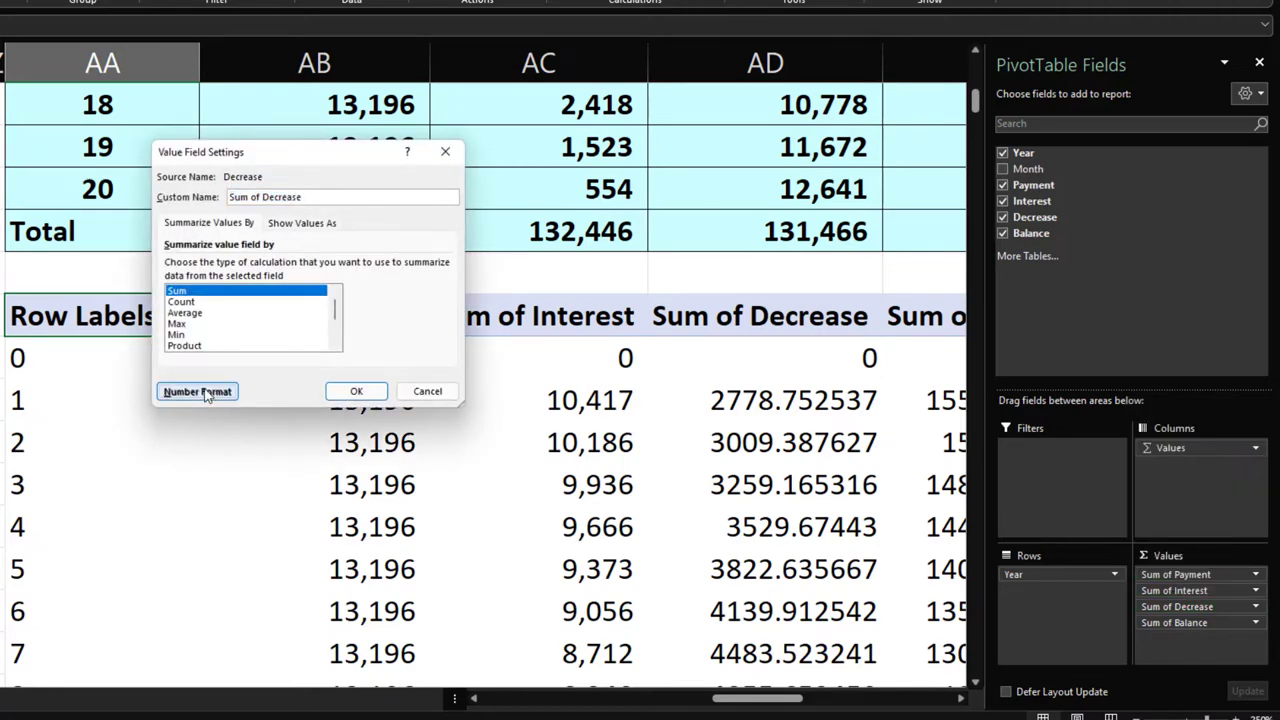
pyautogui.click(198, 391)
pyautogui.click(120, 170)
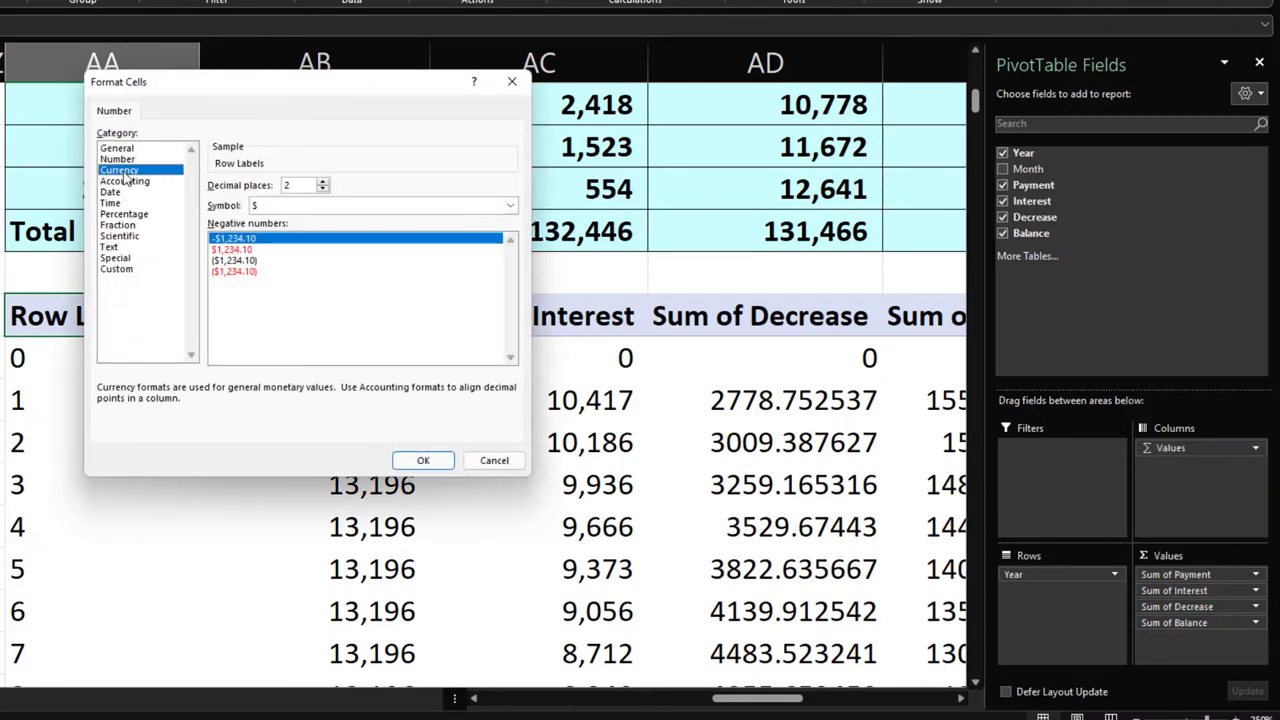
pyautogui.click(222, 272)
pyautogui.click(315, 210)
pyautogui.click(300, 216)
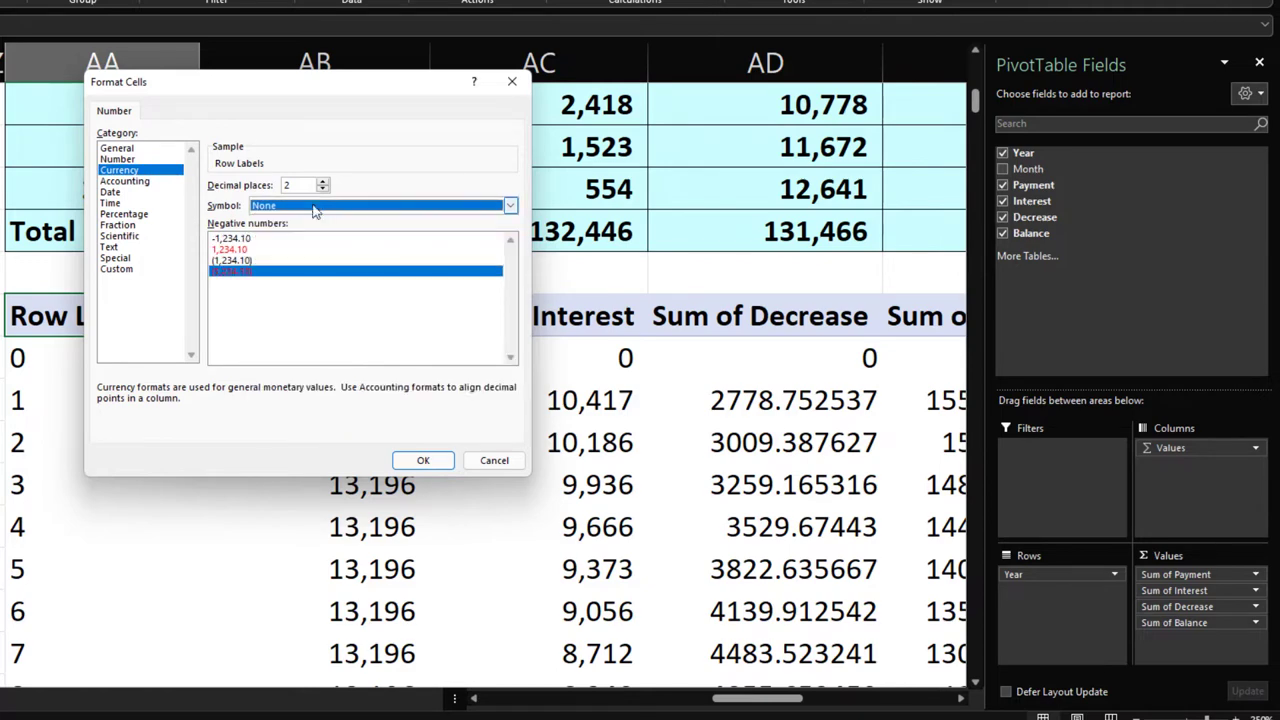
pyautogui.click(322, 190)
pyautogui.click(448, 458)
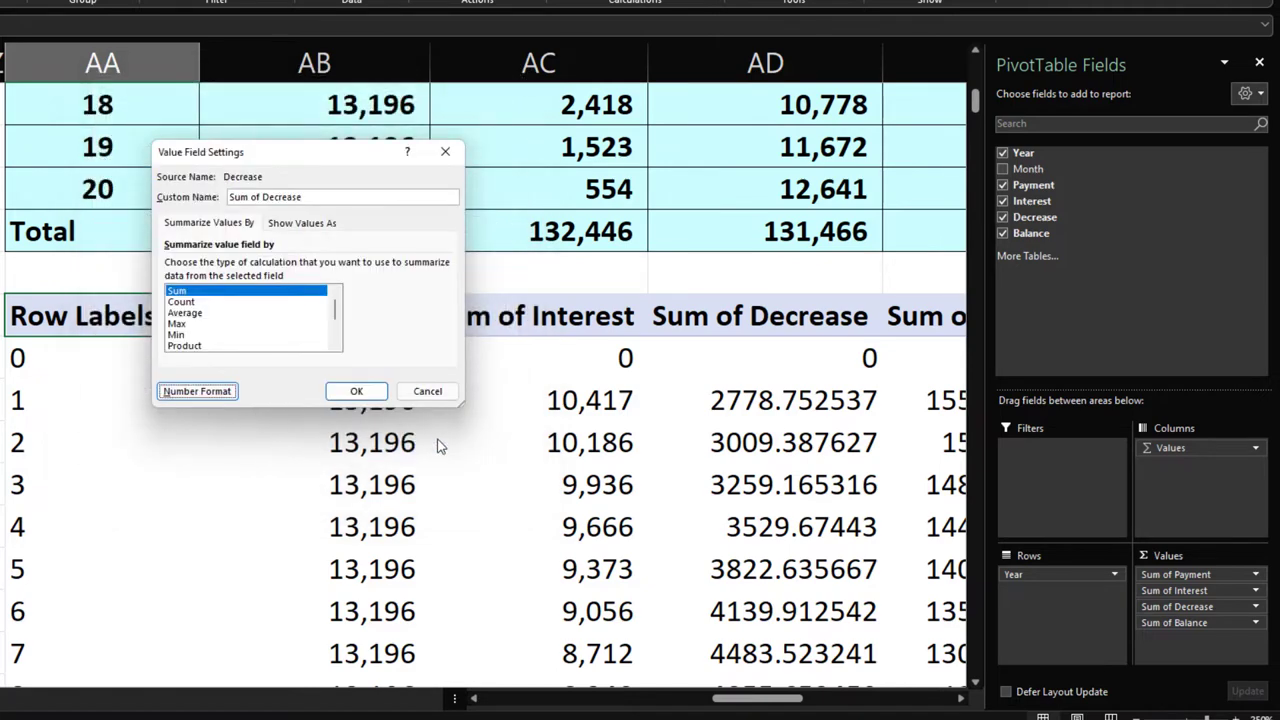
pyautogui.click(358, 399)
# Change the PivotTable's Balance field to summarize by Min instead of Sum
pyautogui.click(1172, 628)
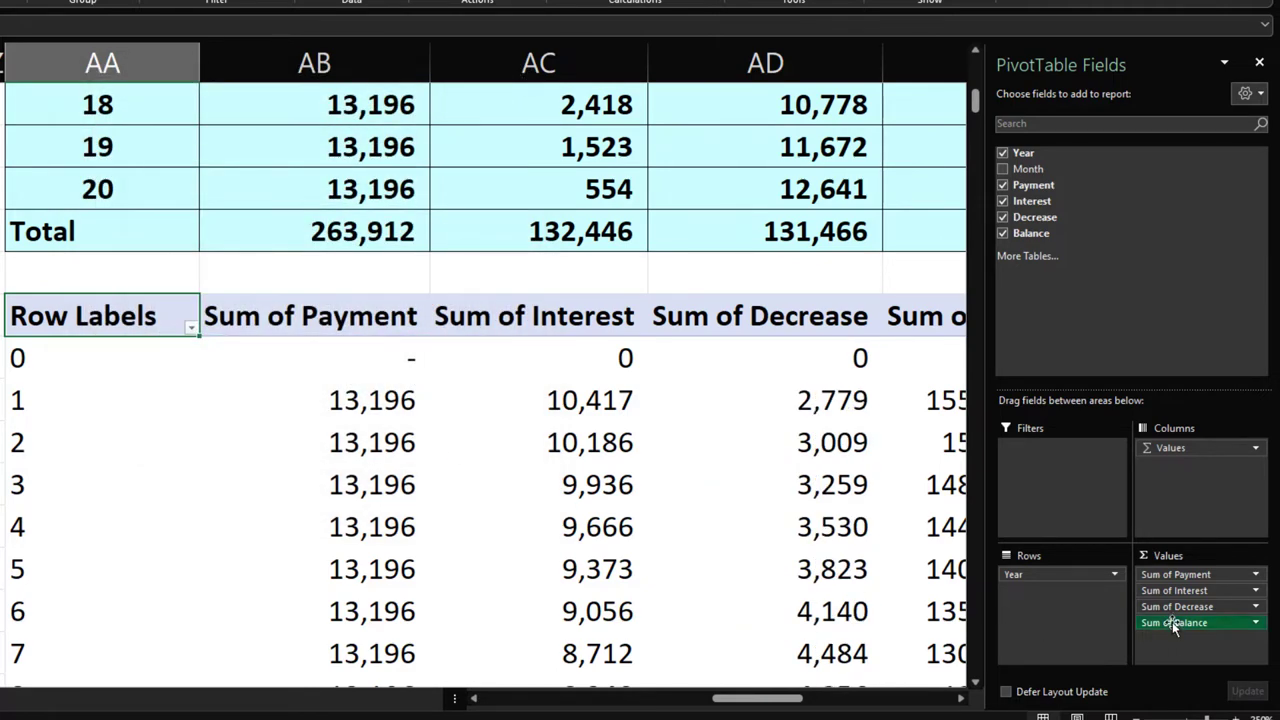
pyautogui.click(1168, 610)
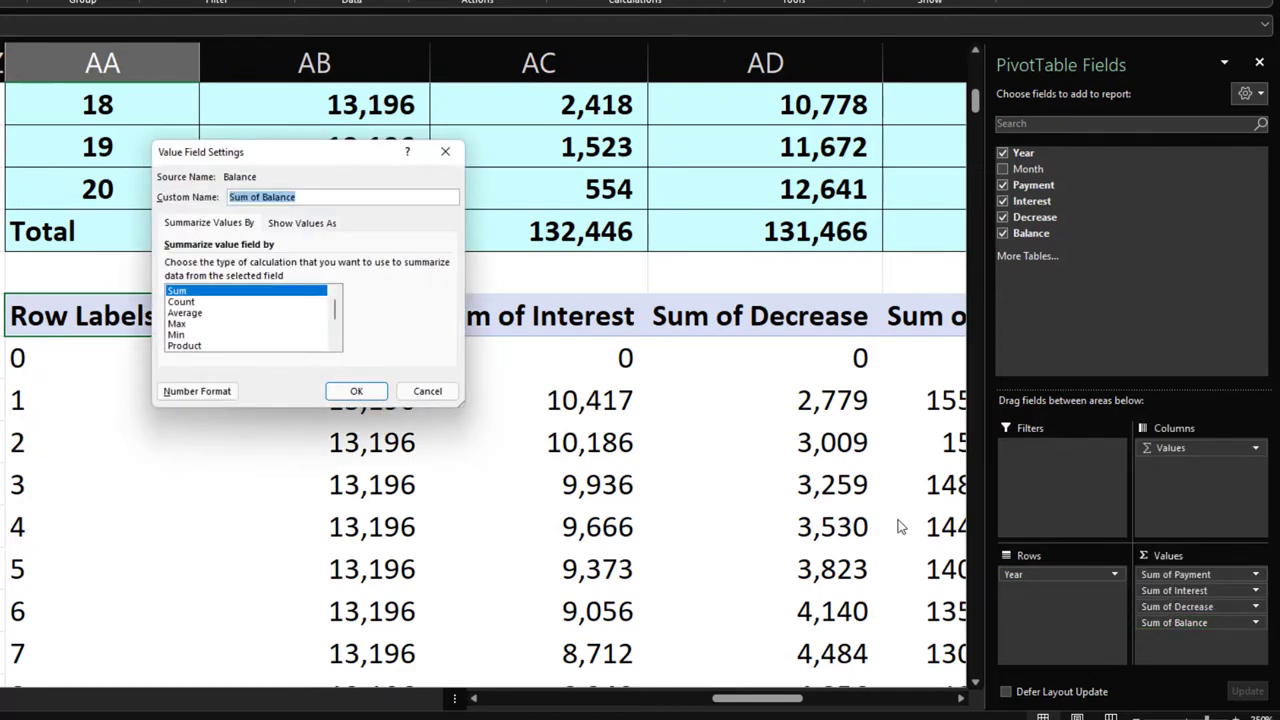
pyautogui.click(199, 391)
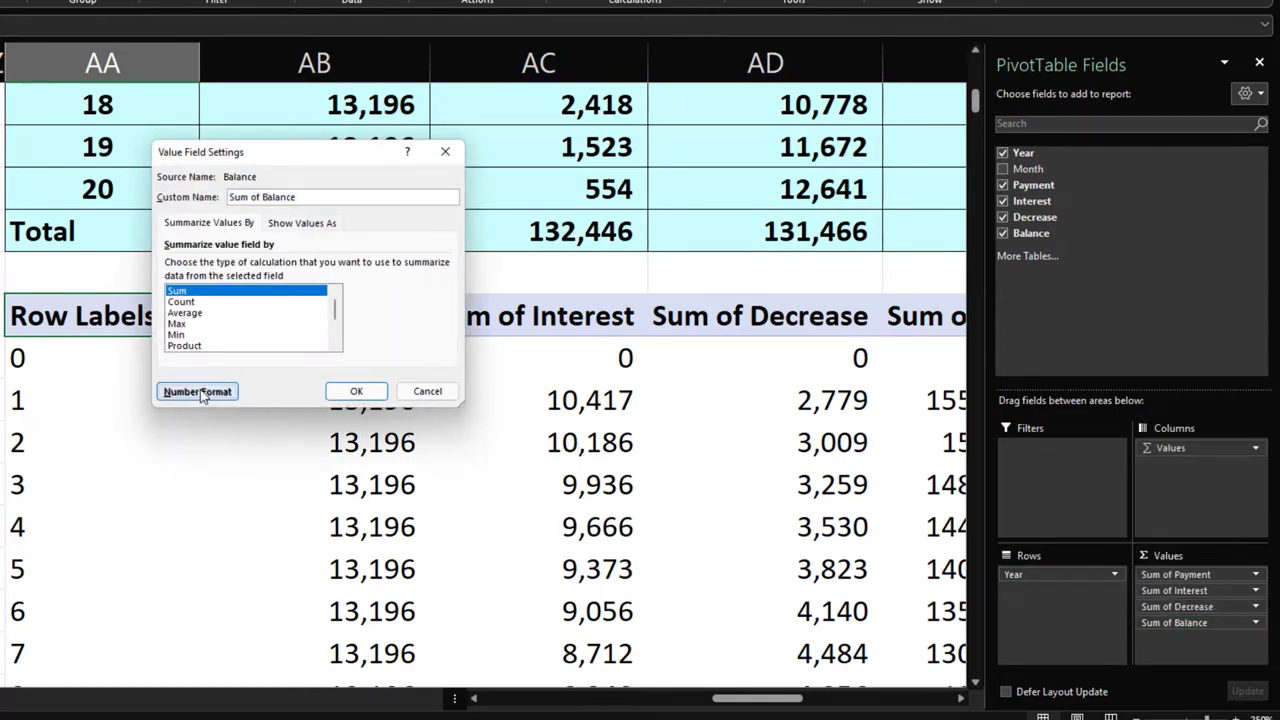
pyautogui.click(505, 462)
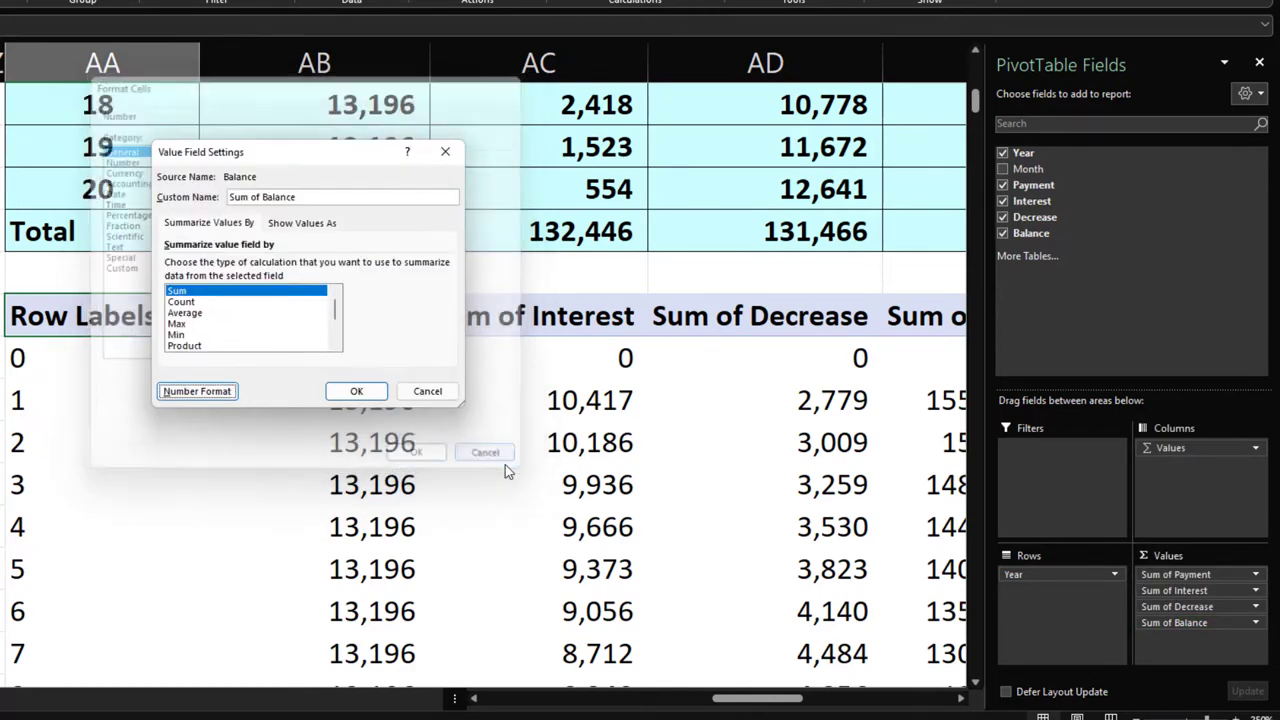
pyautogui.click(194, 338)
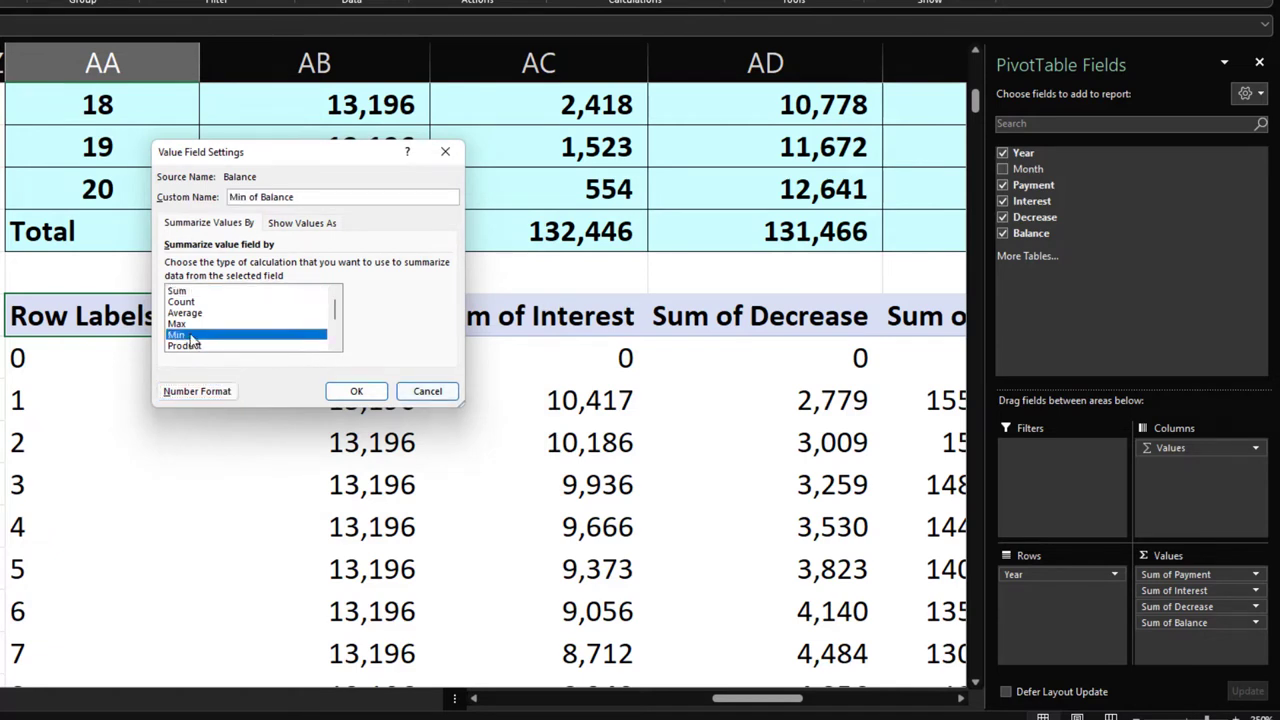
# Format the Balance field as Currency with no symbol, 0 decimal places and negatives in red parentheses, and apply its field settings
pyautogui.click(207, 396)
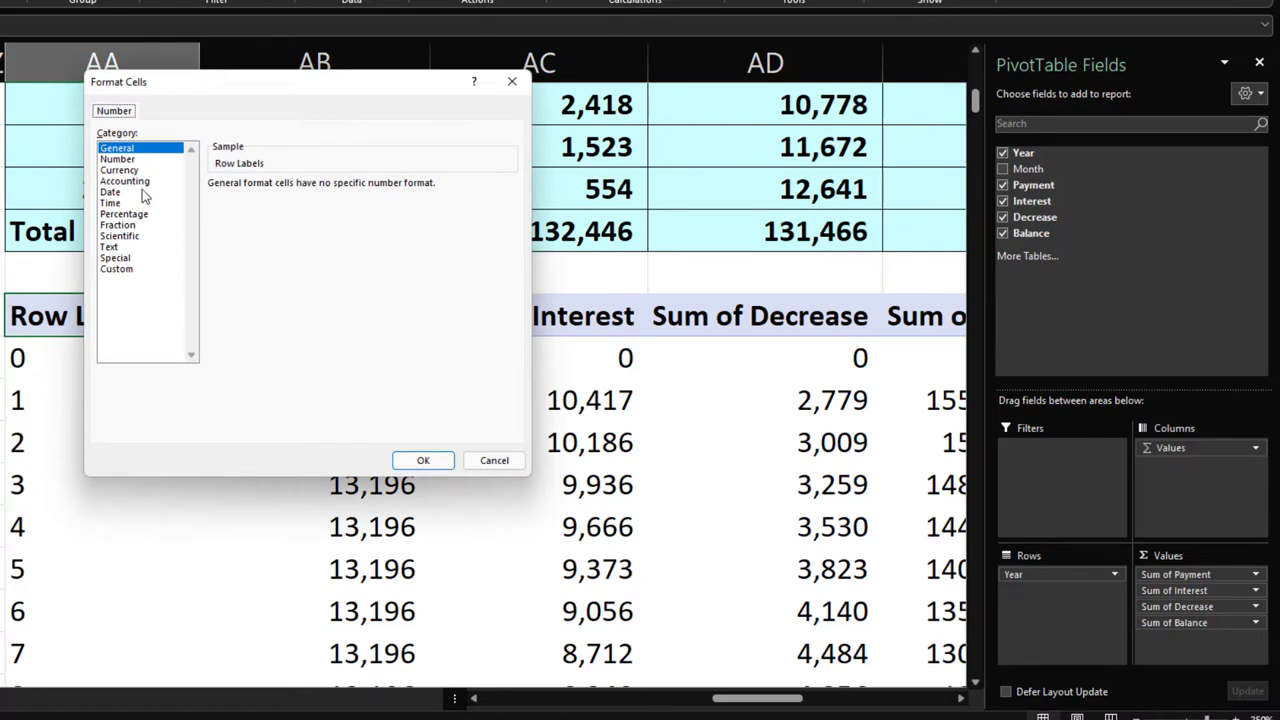
pyautogui.click(120, 170)
pyautogui.click(239, 272)
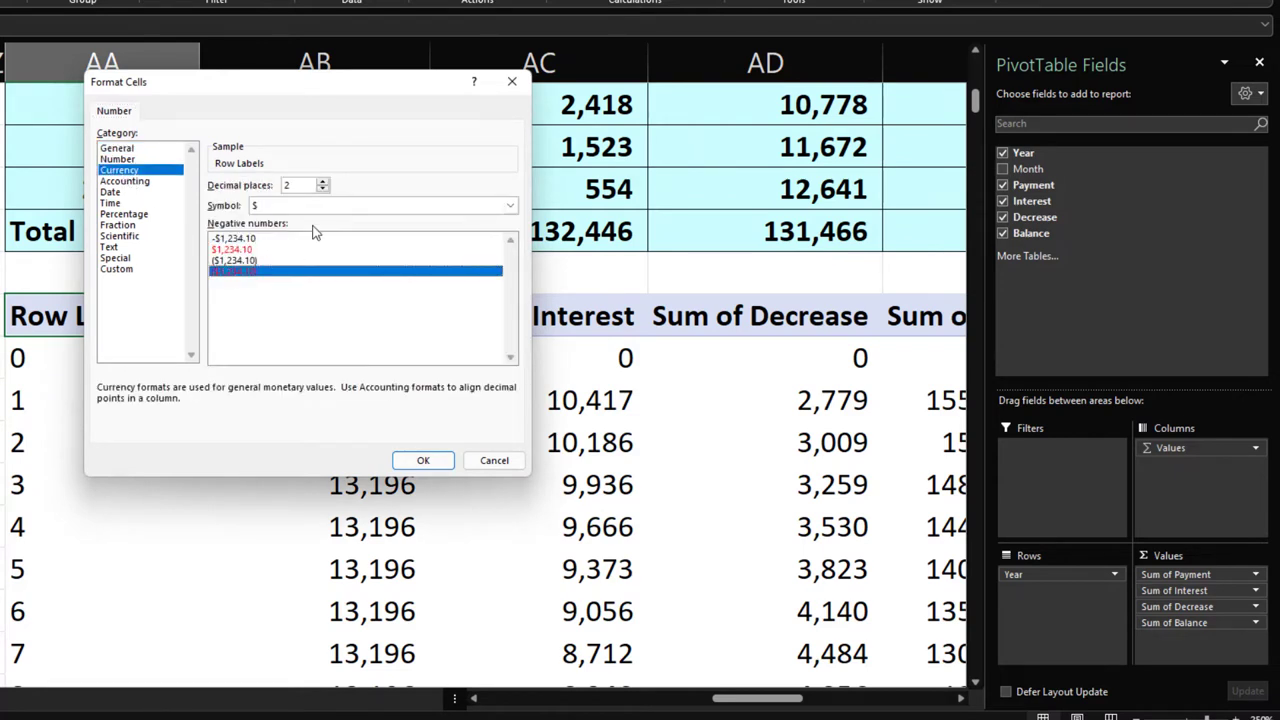
pyautogui.click(314, 207)
pyautogui.click(314, 221)
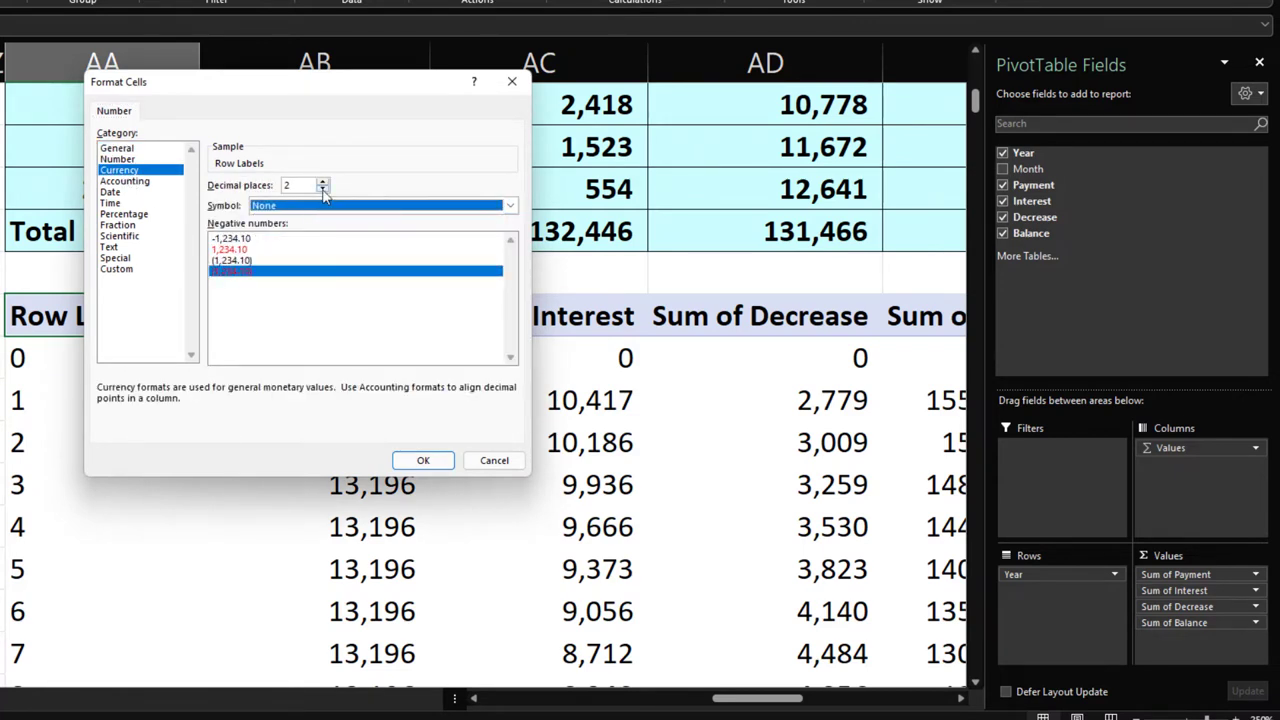
pyautogui.hotkey('shift', 'Tab')
pyautogui.write('0')
pyautogui.click(421, 461)
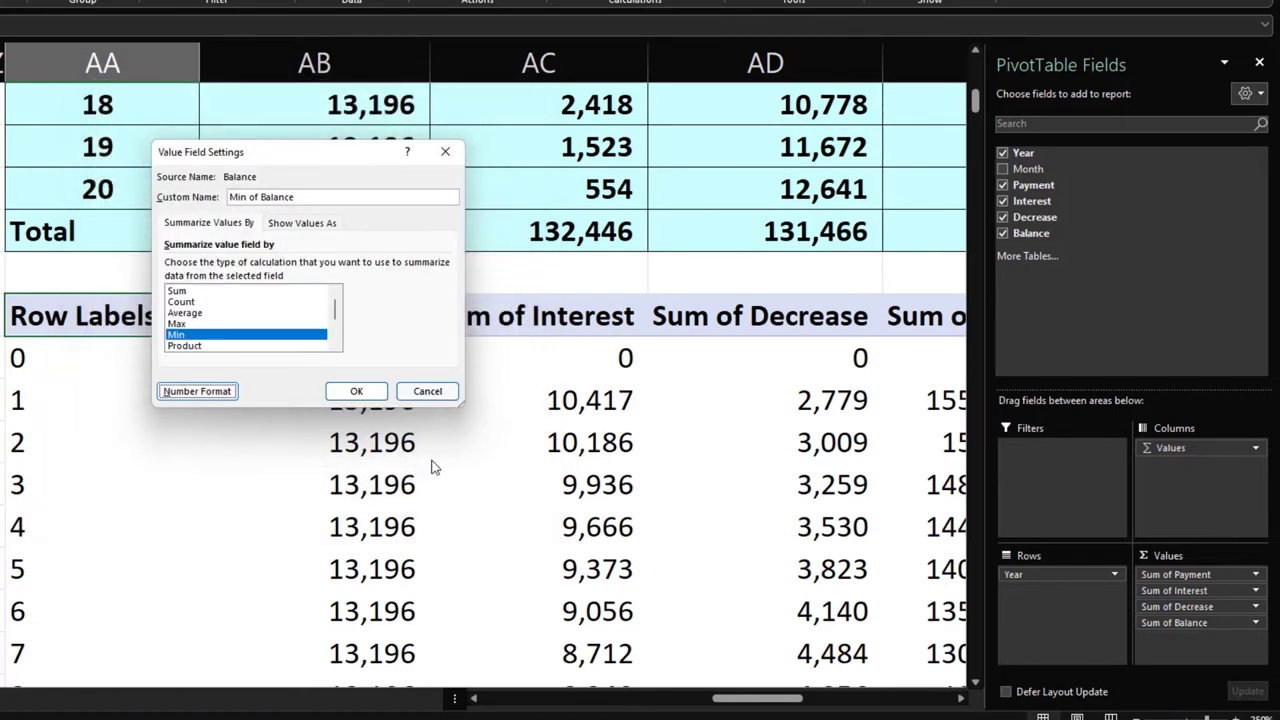
pyautogui.click(356, 390)
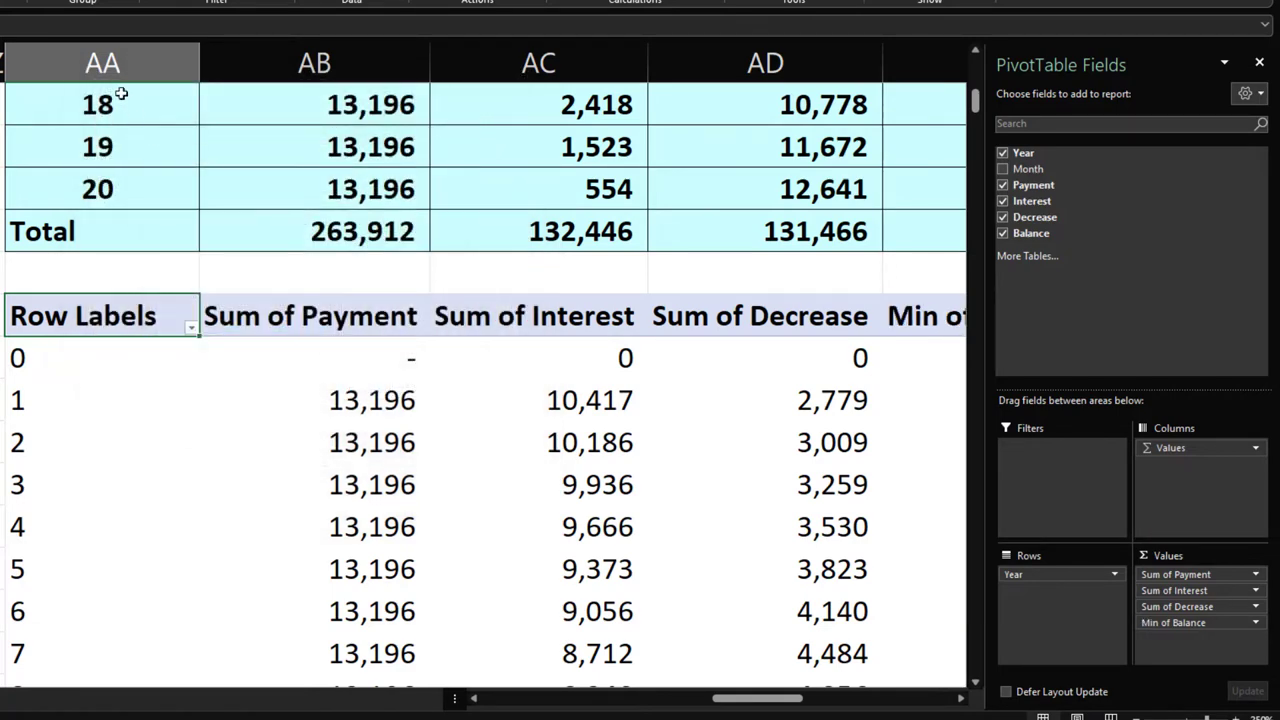
# Resize columns AA through AE to one equal width, just wide enough for the PivotTable's grand total payment
pyautogui.moveTo(106, 63); pyautogui.dragTo(793, 99)
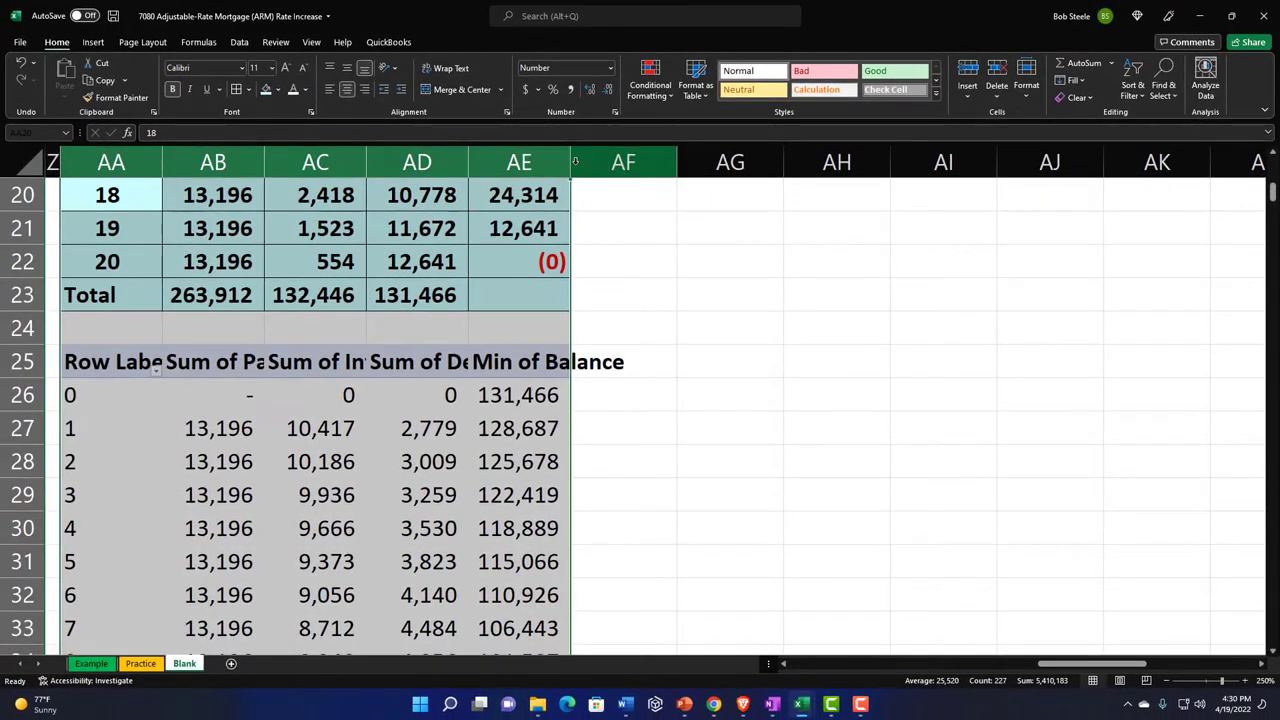
pyautogui.moveTo(575, 161); pyautogui.dragTo(568, 163)
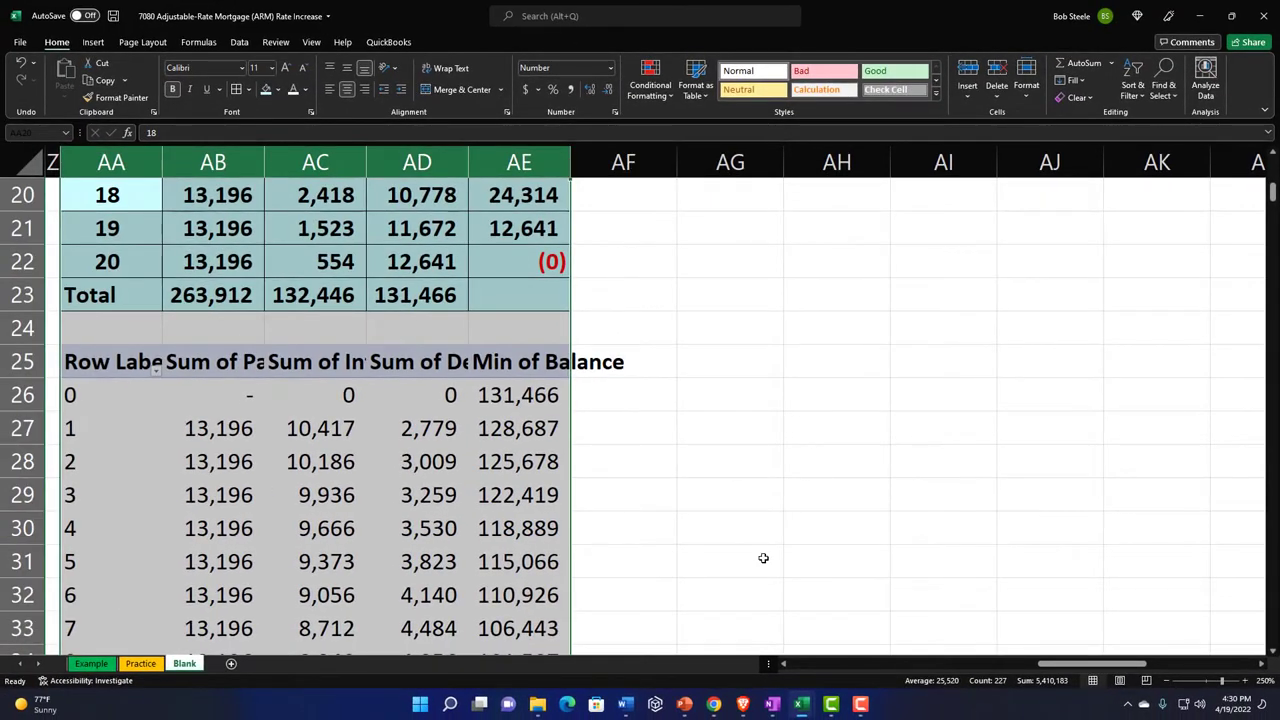
pyautogui.hscroll(-3, 930, 600)
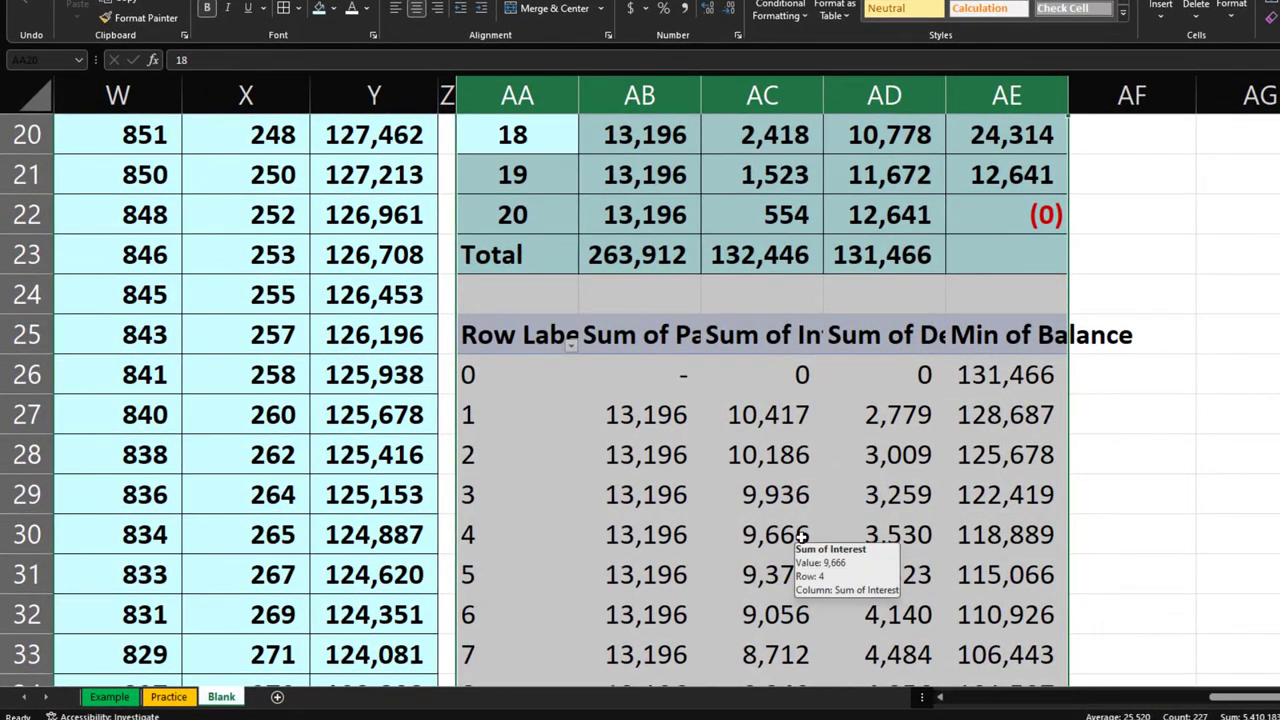
pyautogui.scroll(-7, 798, 532)
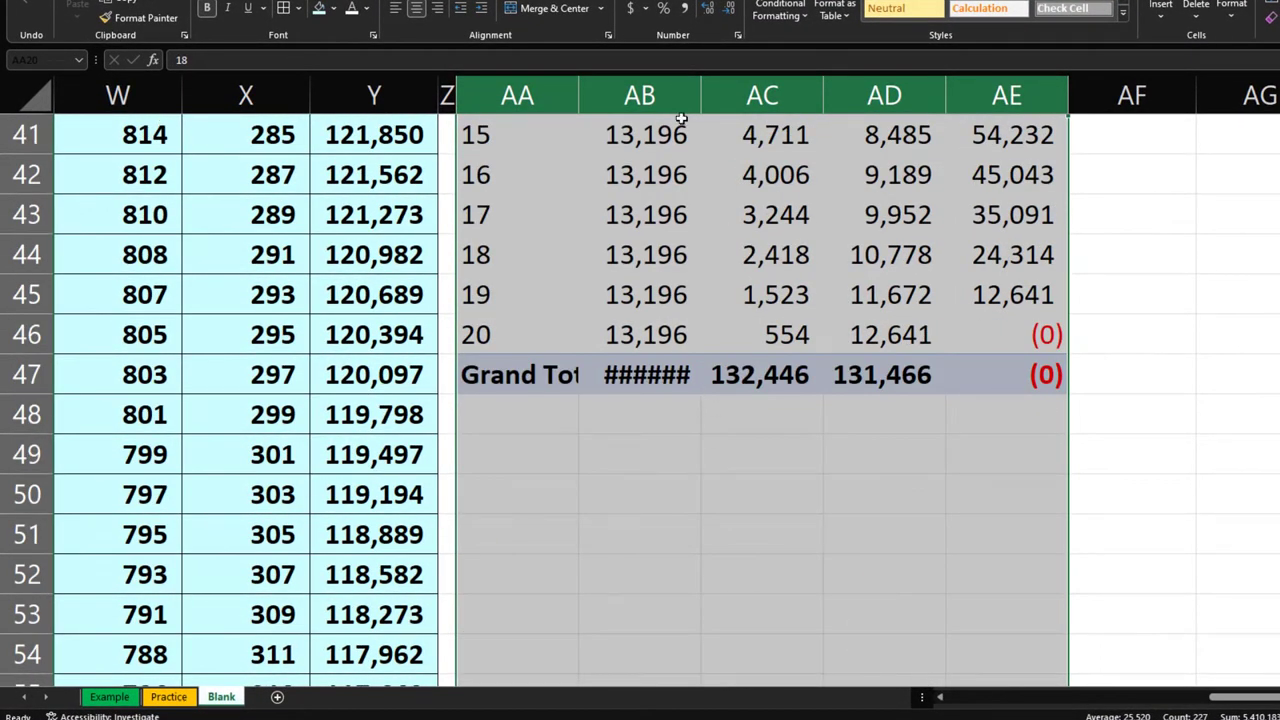
pyautogui.moveTo(699, 93); pyautogui.dragTo(720, 90)
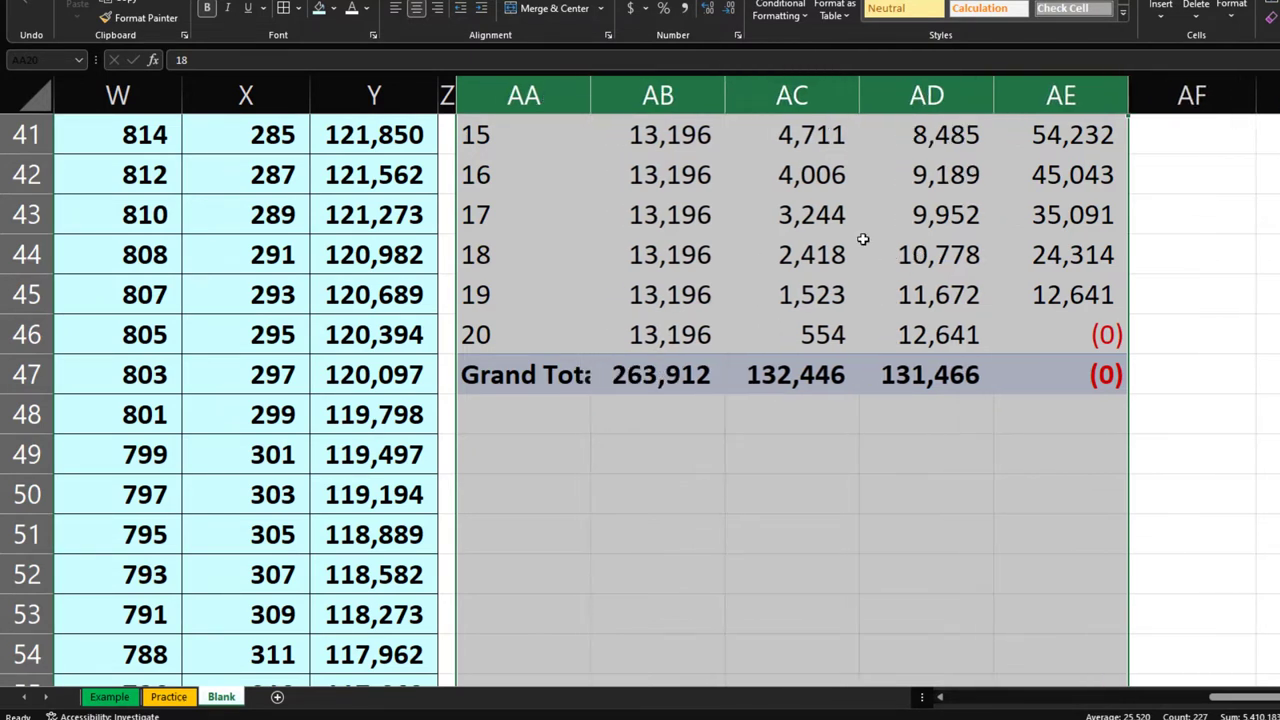
pyautogui.scroll(13, 908, 415)
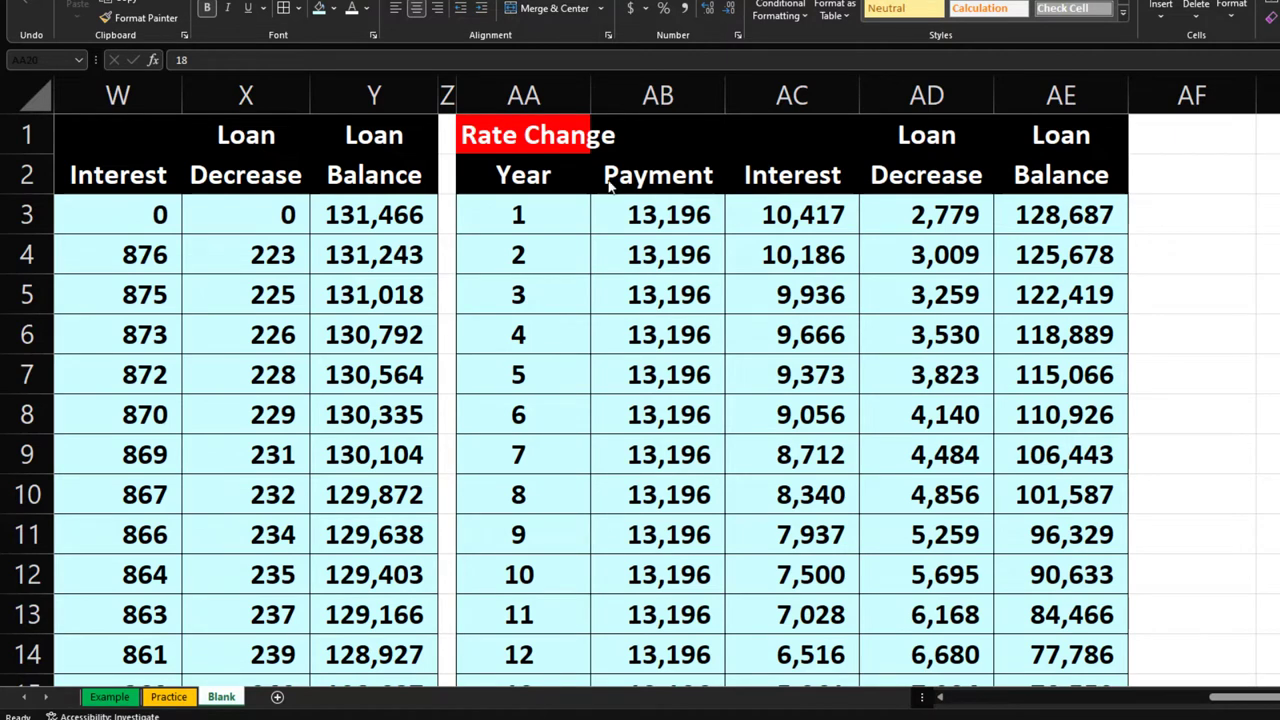
# Copy the narrow spacer column Z's formatting and width onto column AF
pyautogui.click(448, 95)
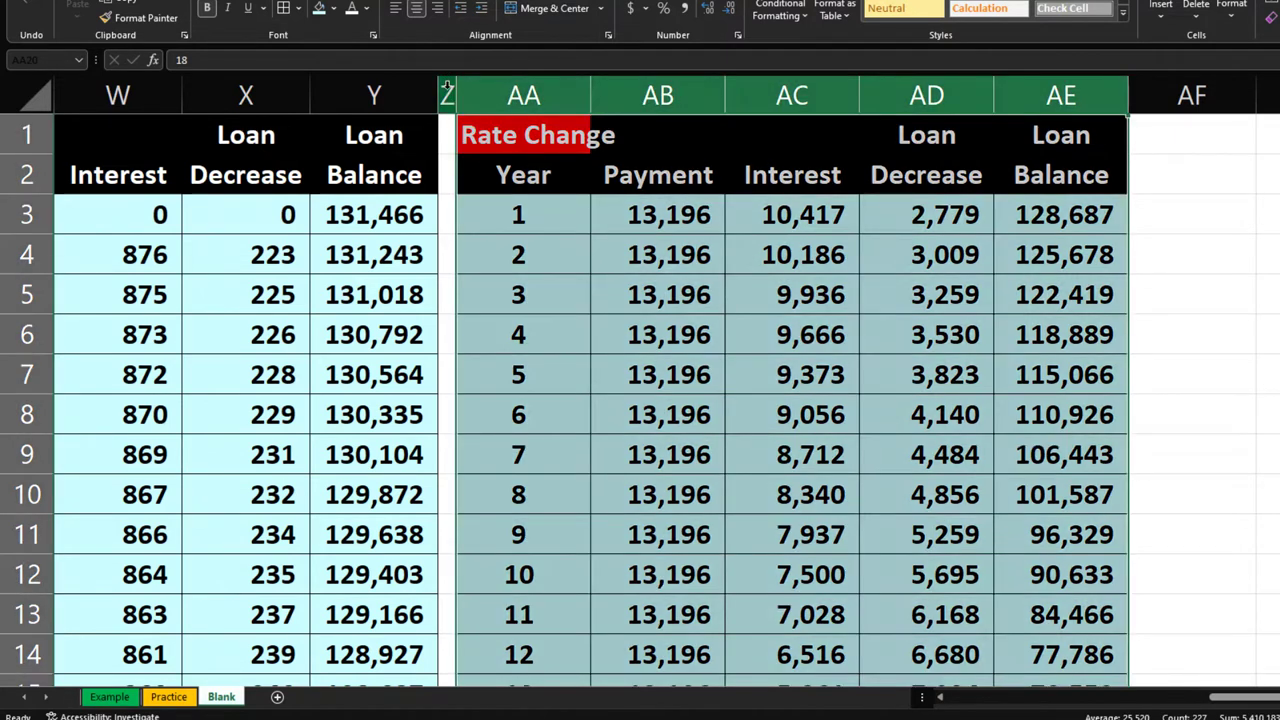
pyautogui.click(447, 92)
pyautogui.click(135, 18)
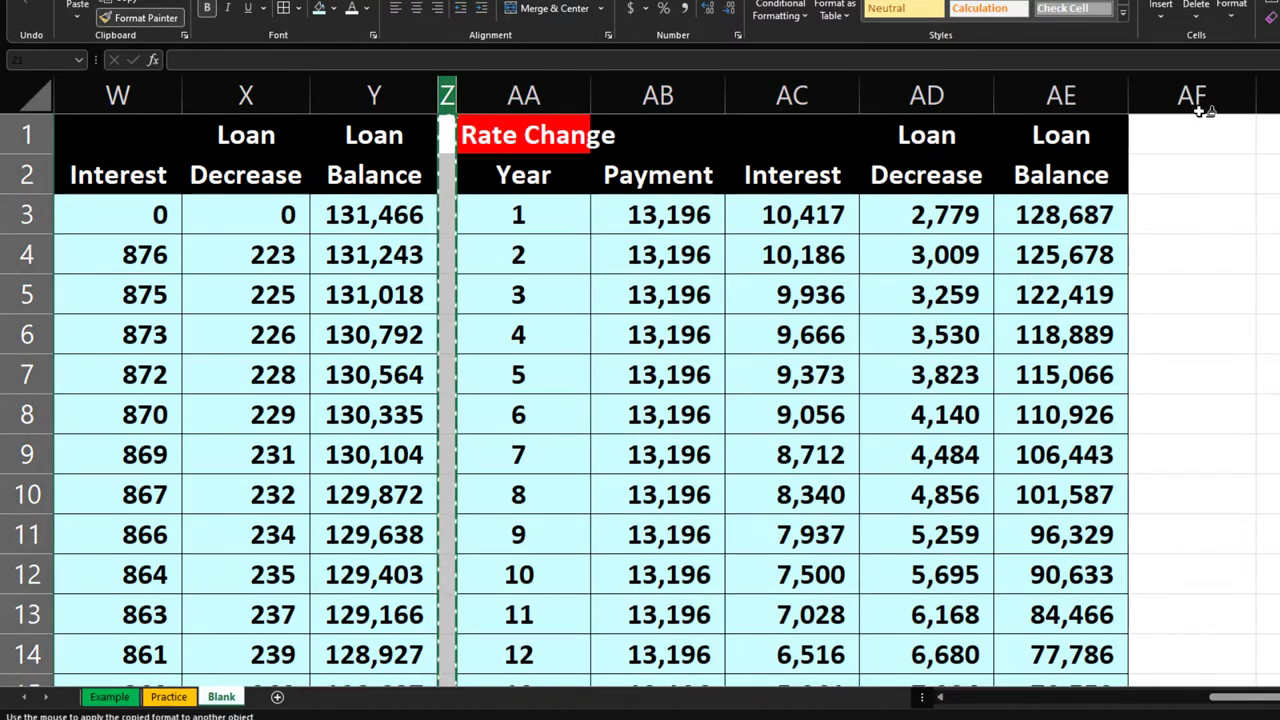
pyautogui.click(1198, 100)
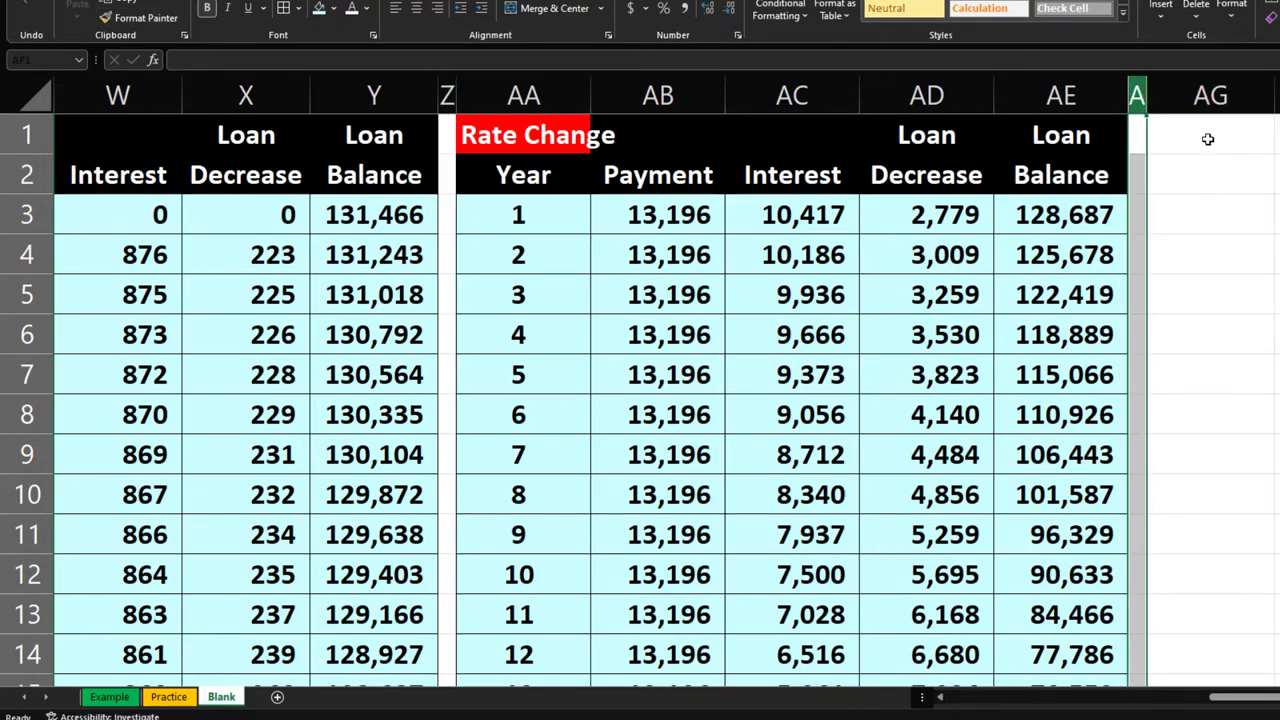
# Label AG1 as Loan and enter 155074 in AH1
pyautogui.click(1207, 138)
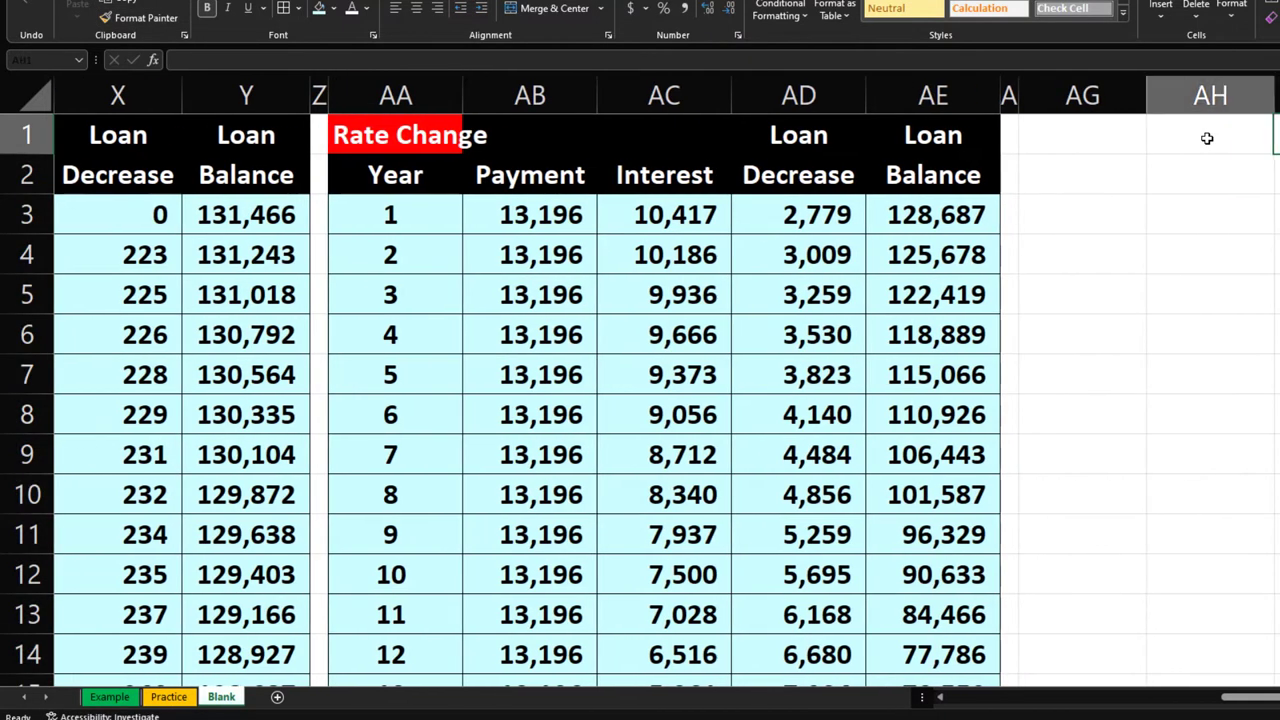
pyautogui.write('Loan')
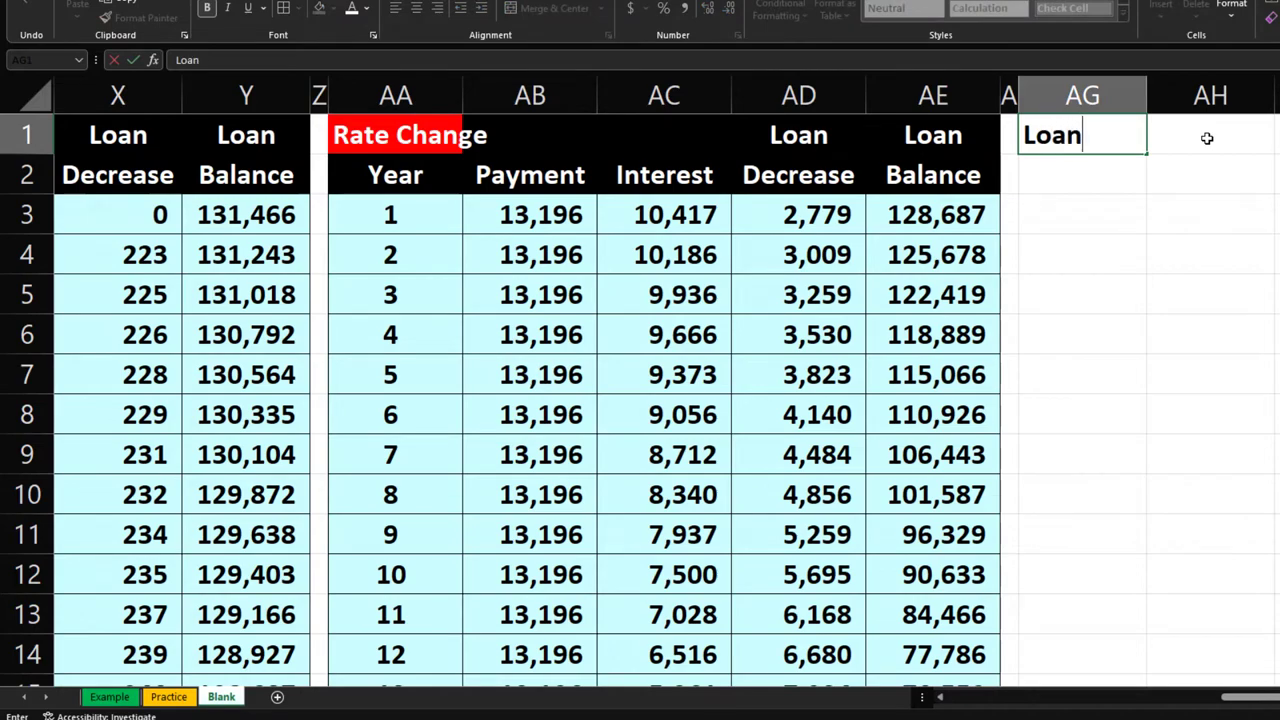
pyautogui.press('Tab')
pyautogui.write('155074')
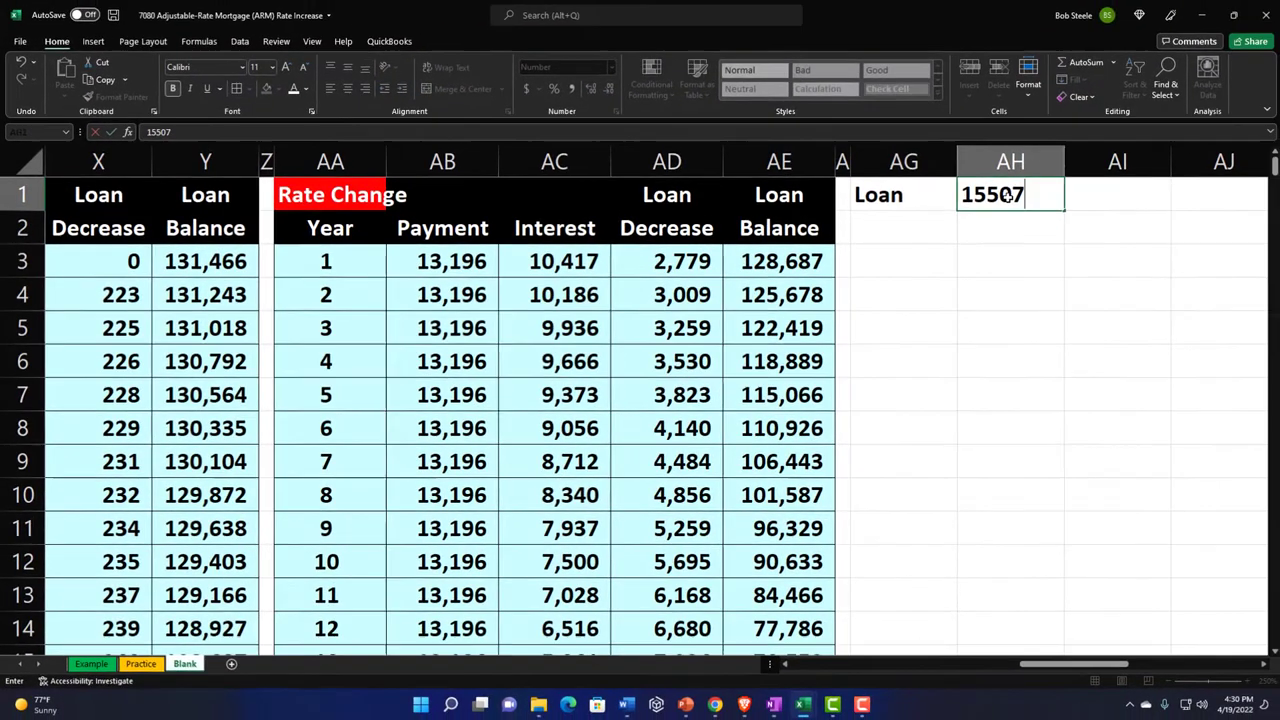
pyautogui.press('Return')
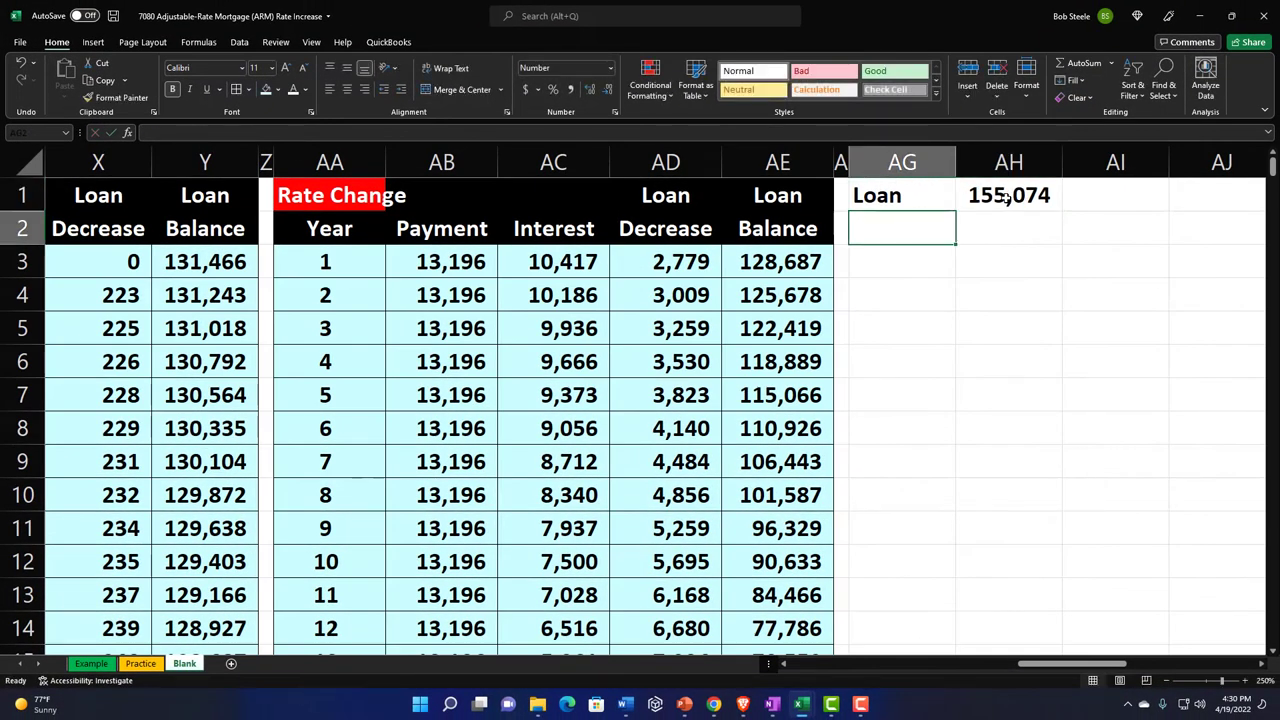
# Label AG2 as Years and enter 30 in AH2
pyautogui.write('YEar')
pyautogui.press('BackSpace')
pyautogui.press('BackSpace')
pyautogui.write('ears')
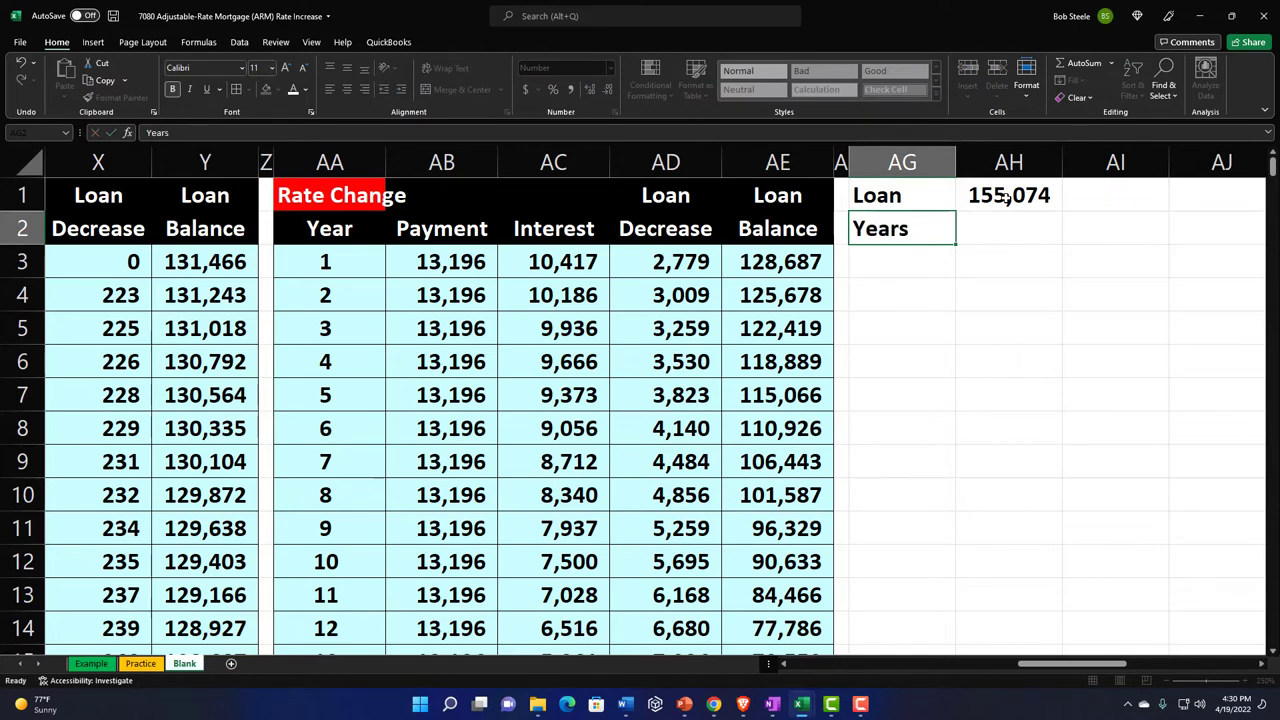
pyautogui.press('Tab')
pyautogui.write('30')
pyautogui.press('Return')
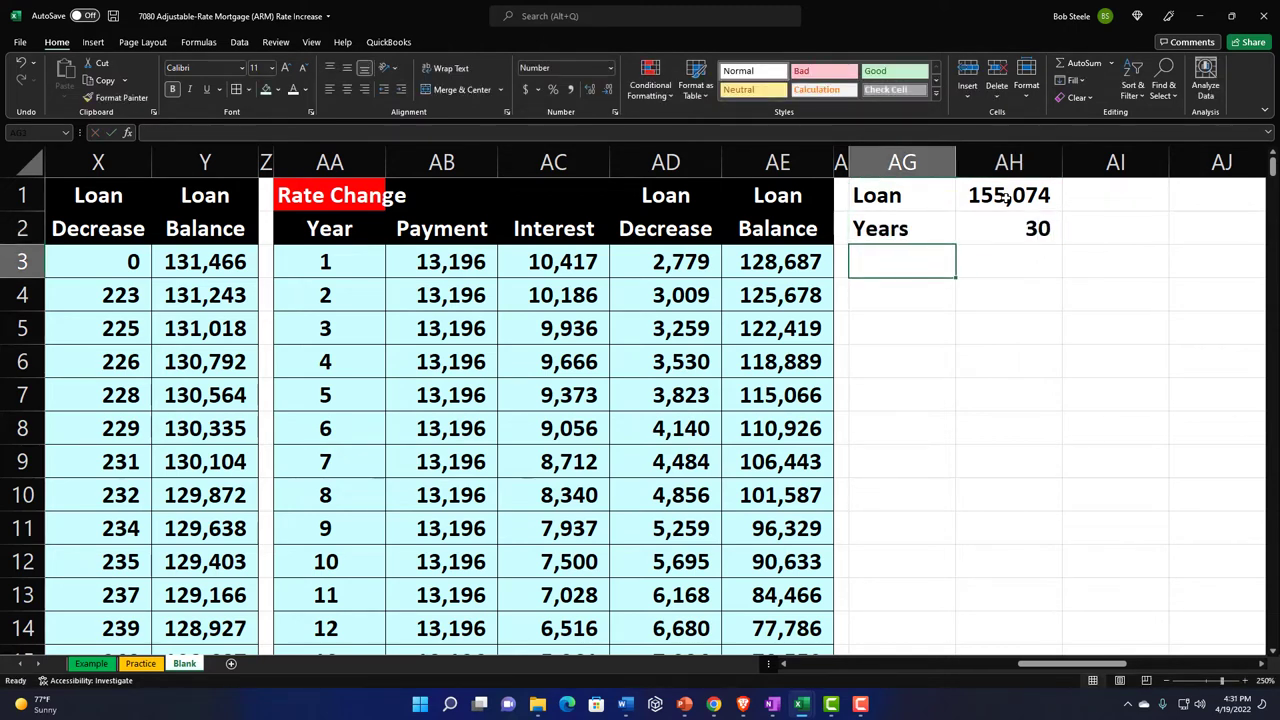
# Label AG3 as Rate, enter .065 in AH3 and format it as a percentage with two decimals
pyautogui.write('Rate')
pyautogui.press('Tab')
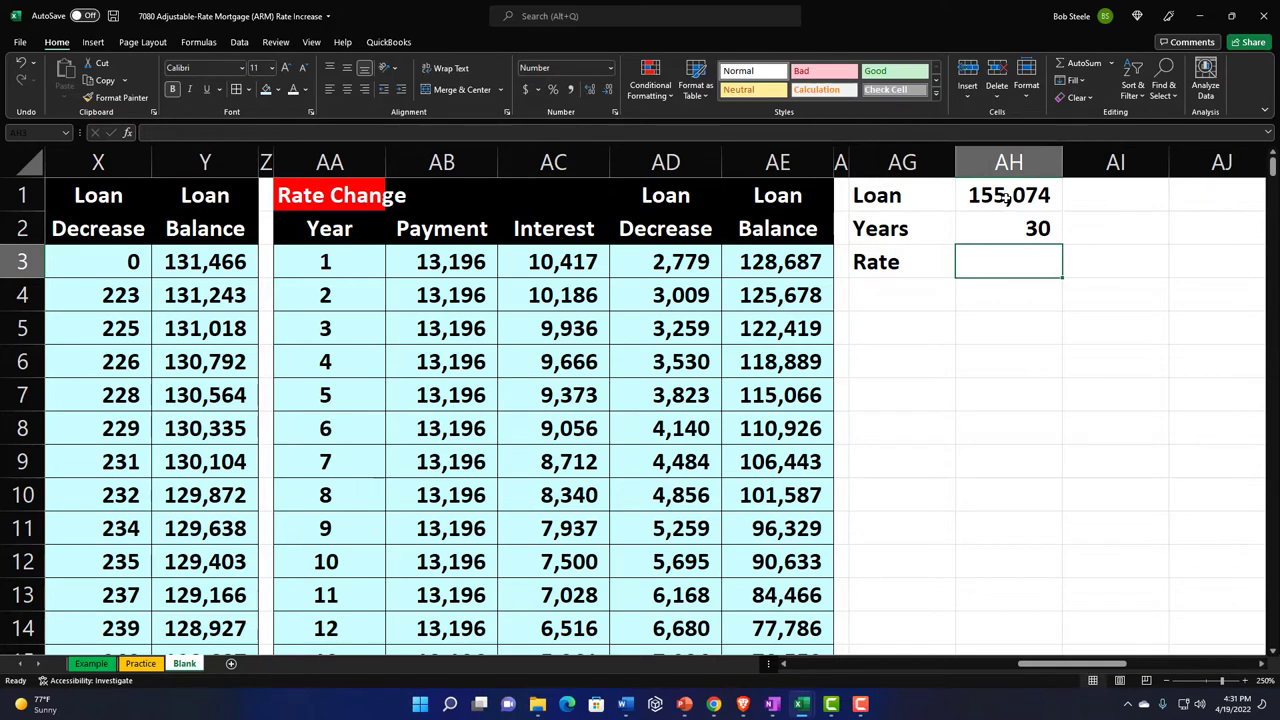
pyautogui.write('6.')
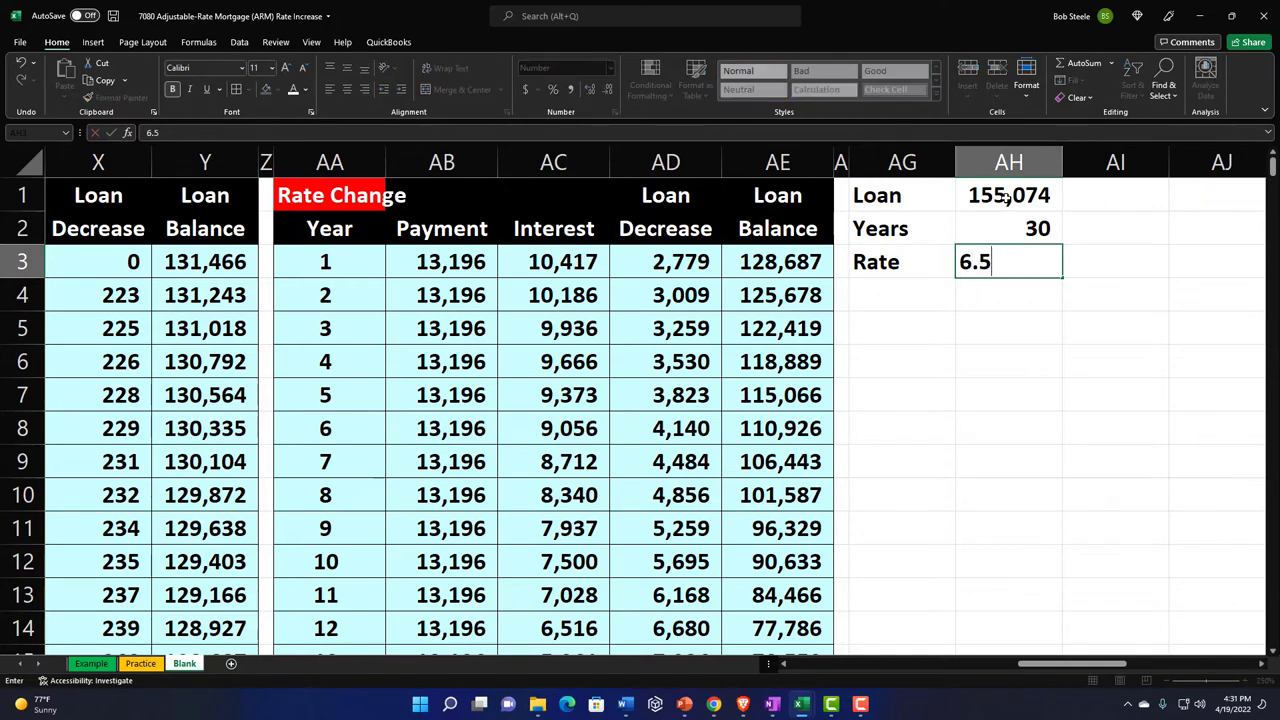
pyautogui.write('5')
pyautogui.press('Left')
pyautogui.press('Right')
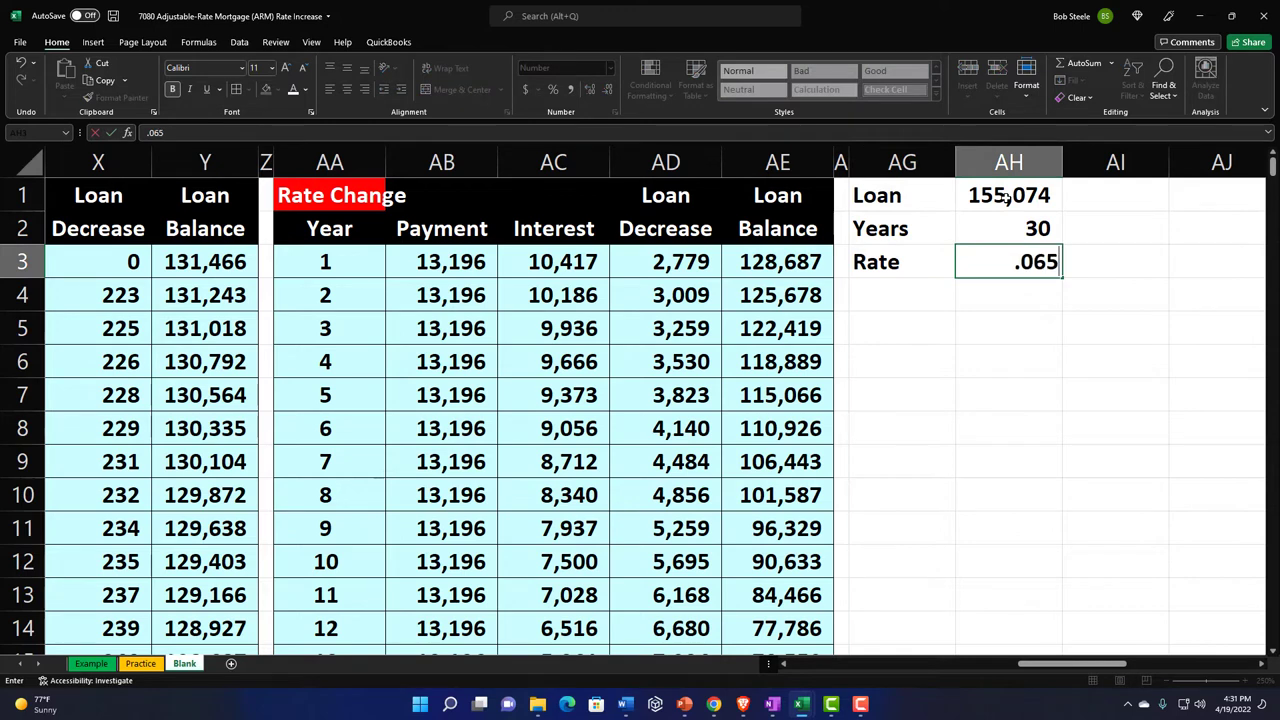
pyautogui.hotkey('ctrl', 'Return')
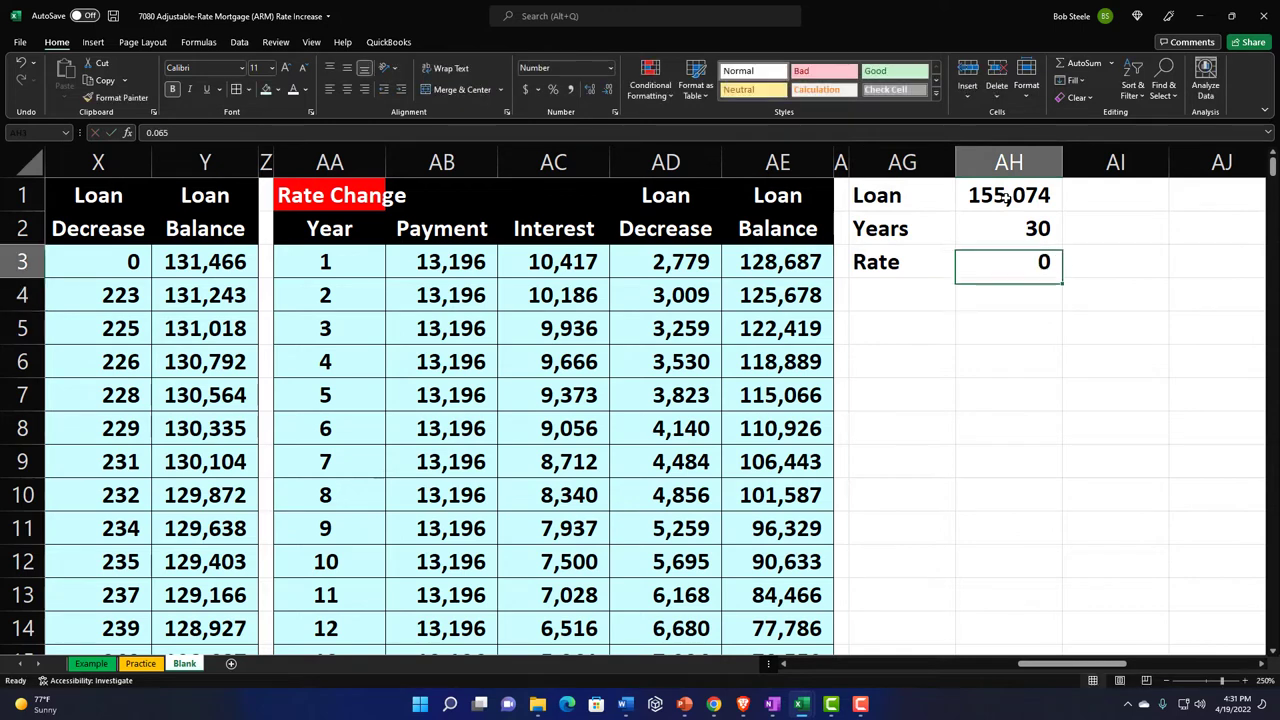
pyautogui.click(553, 91)
pyautogui.click(589, 91)
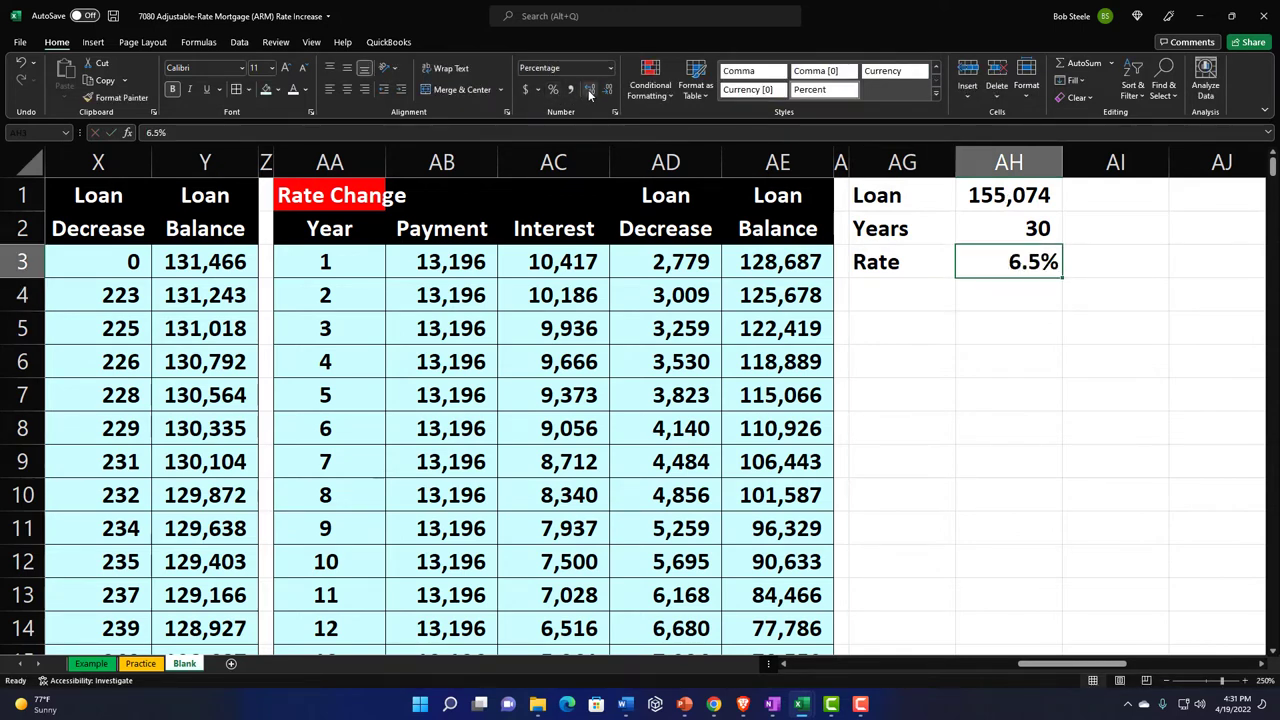
pyautogui.click(589, 91)
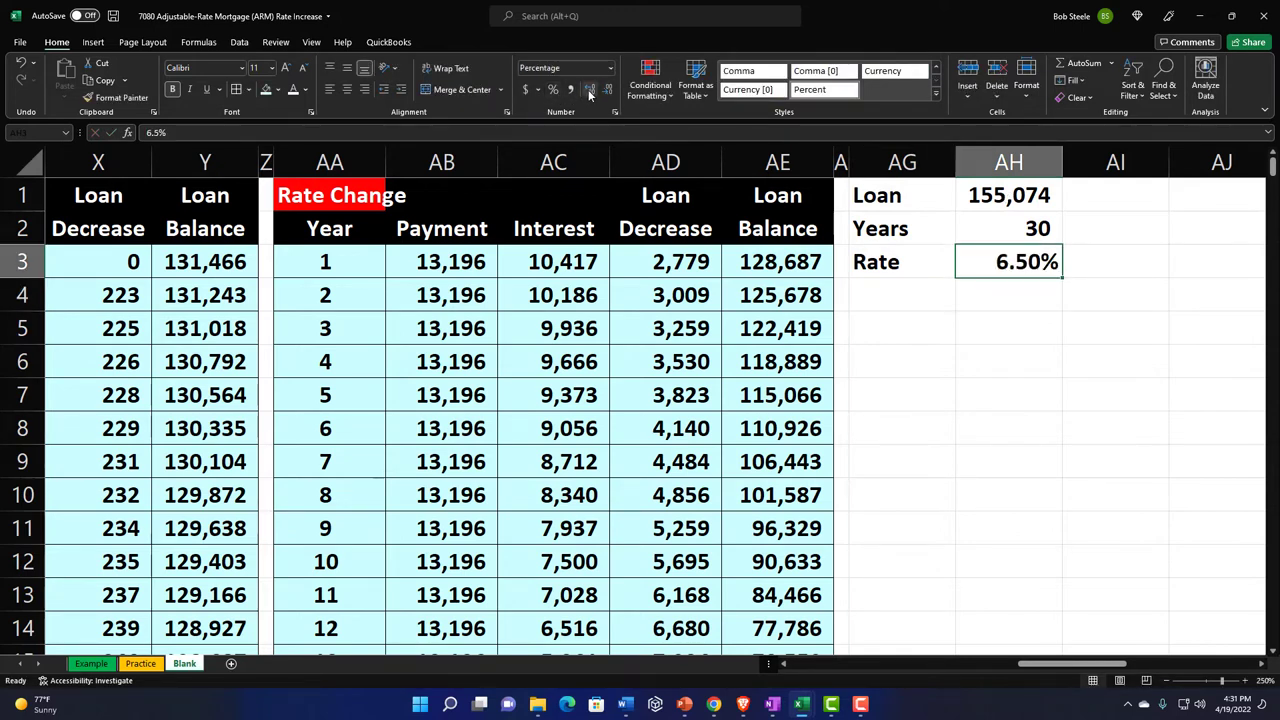
pyautogui.click(920, 290)
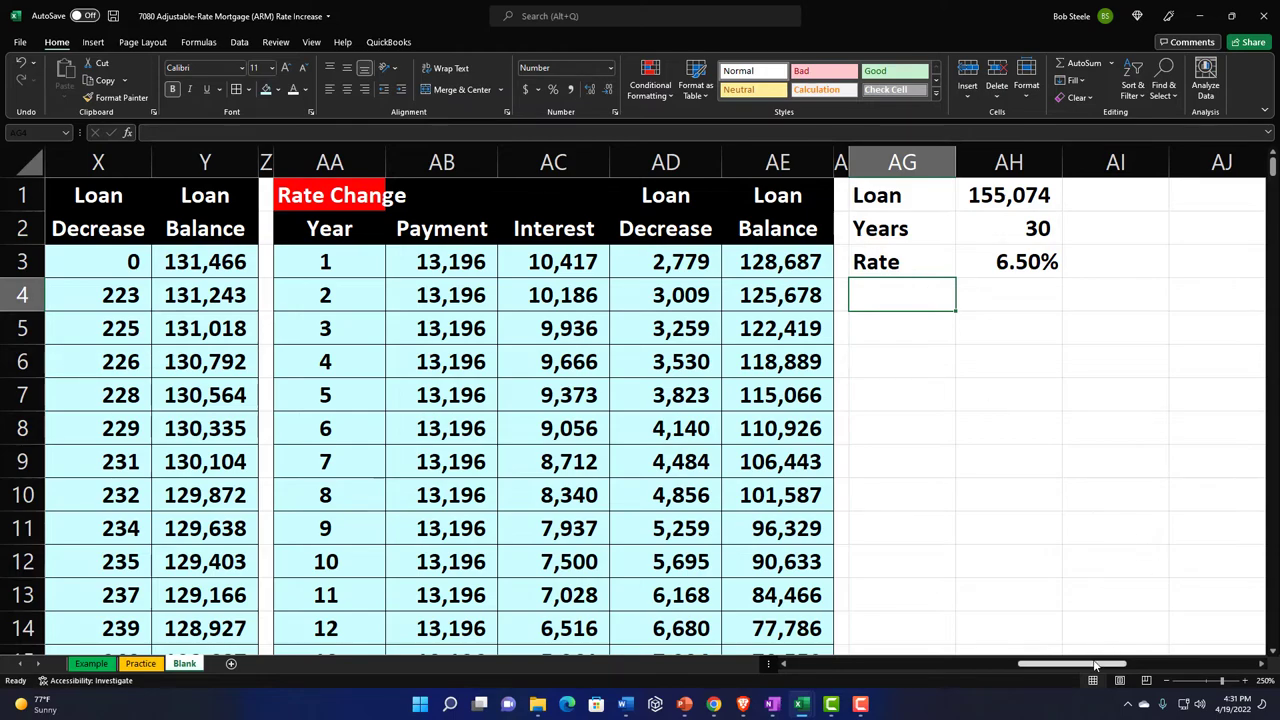
# Examine the original loan, term and rates in column B and the rate-change tables alongside the new loan inputs in AH1:AH3
pyautogui.moveTo(1100, 663); pyautogui.dragTo(880, 663)
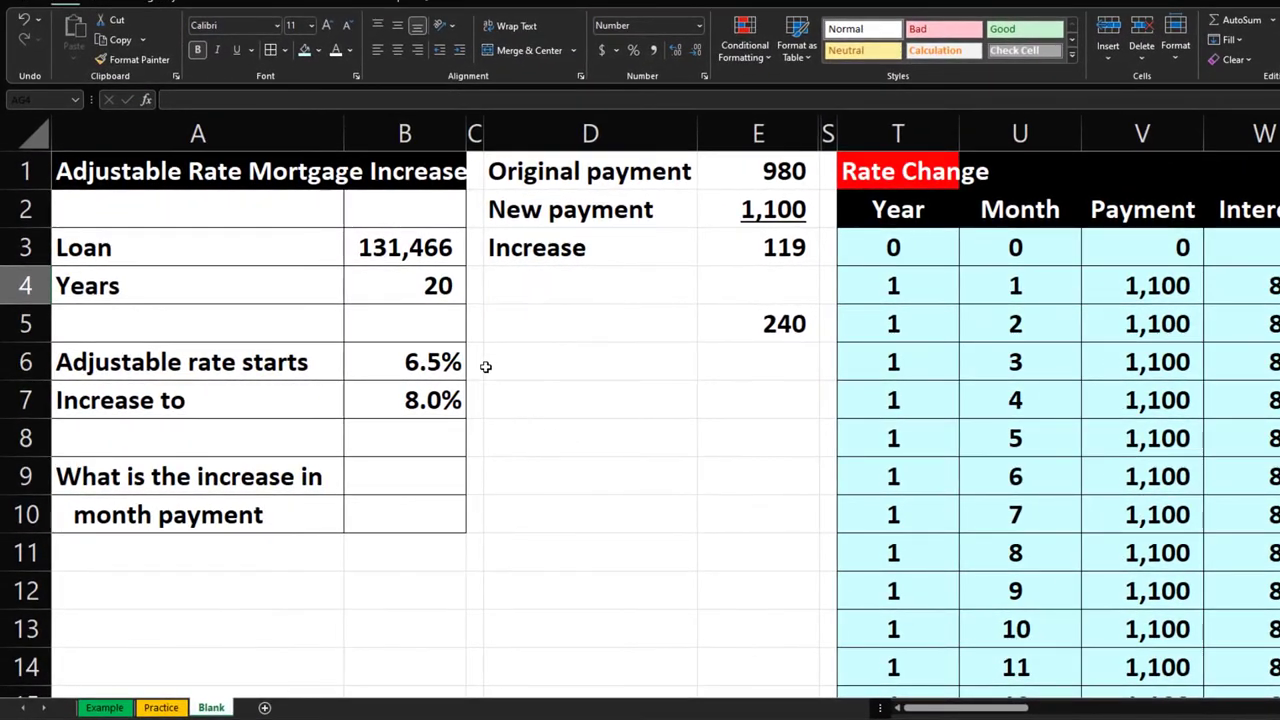
pyautogui.click(397, 249)
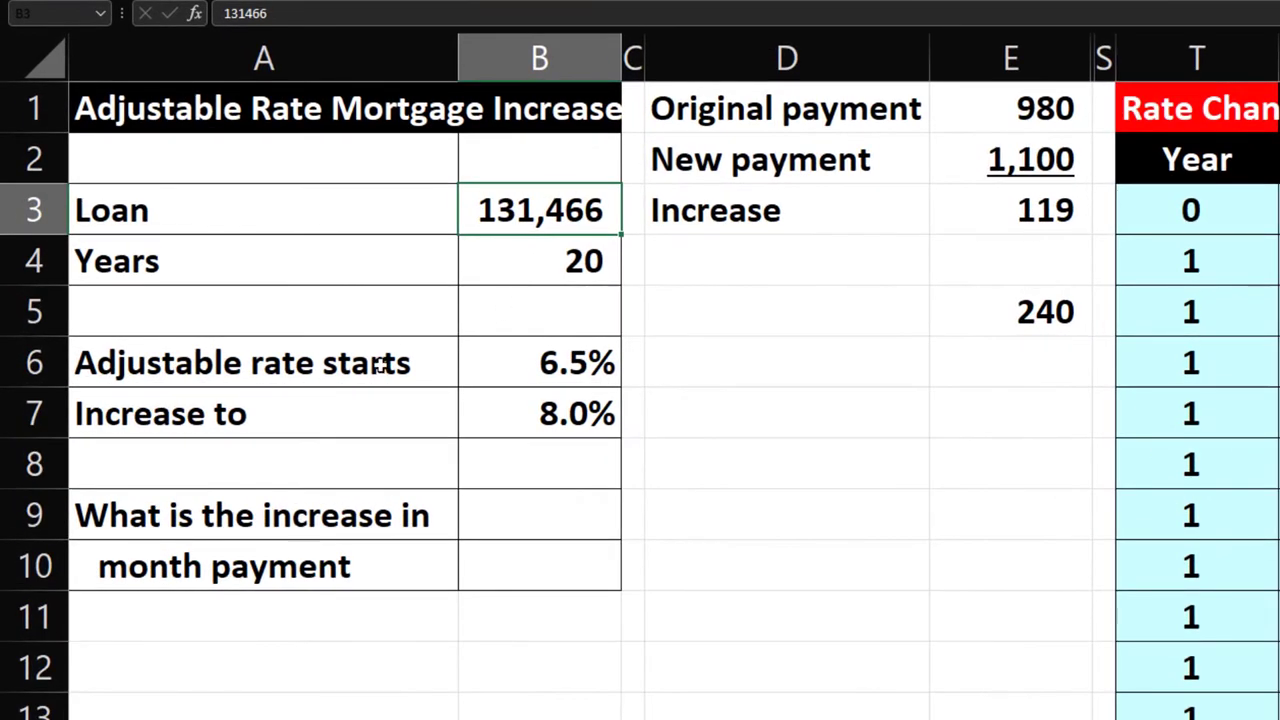
pyautogui.moveTo(380, 366); pyautogui.dragTo(489, 359)
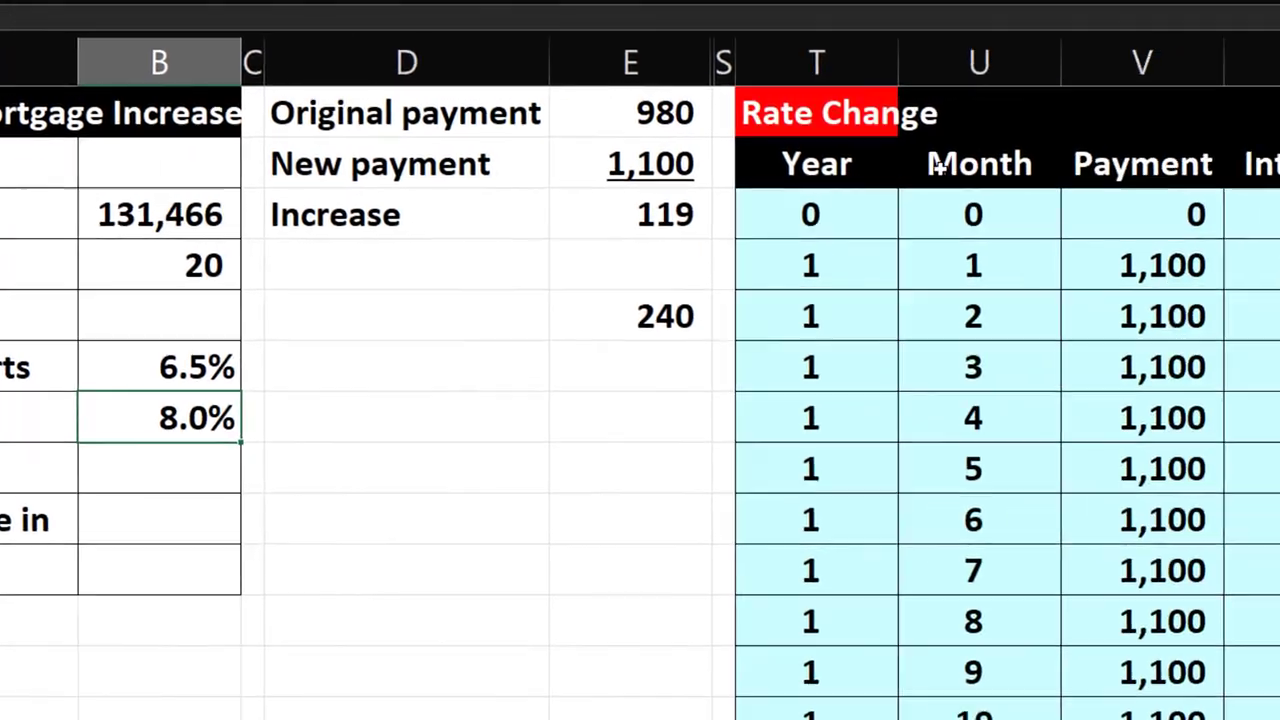
pyautogui.click(640, 168)
pyautogui.press('Right')
pyautogui.press('Right')
pyautogui.press('Right')
pyautogui.press('Right')
pyautogui.press('Right')
pyautogui.press('Right')
pyautogui.press('Right')
pyautogui.press('Right')
pyautogui.press('Right')
pyautogui.press('Right')
pyautogui.press('Right')
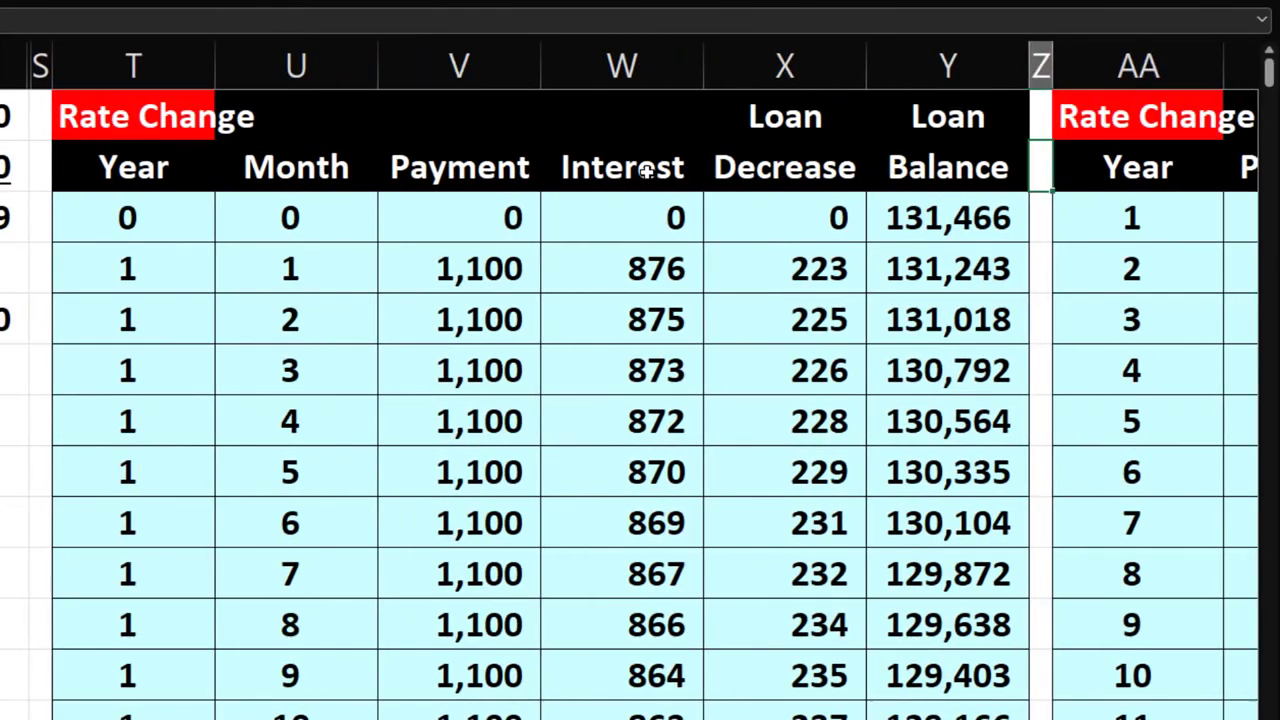
pyautogui.press('Right')
pyautogui.press('Right')
pyautogui.press('Right')
pyautogui.press('Right')
pyautogui.press('Right')
pyautogui.press('Right')
pyautogui.press('Right')
pyautogui.press('Right')
pyautogui.press('Right')
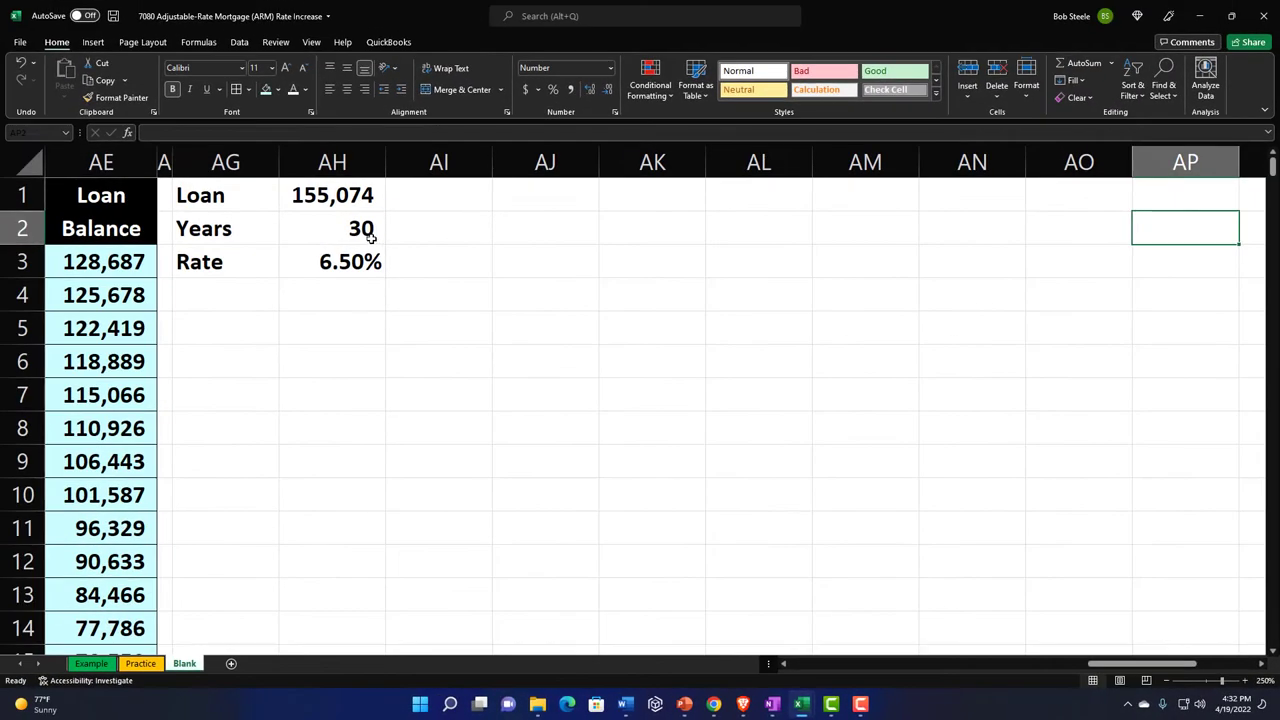
pyautogui.click(371, 237)
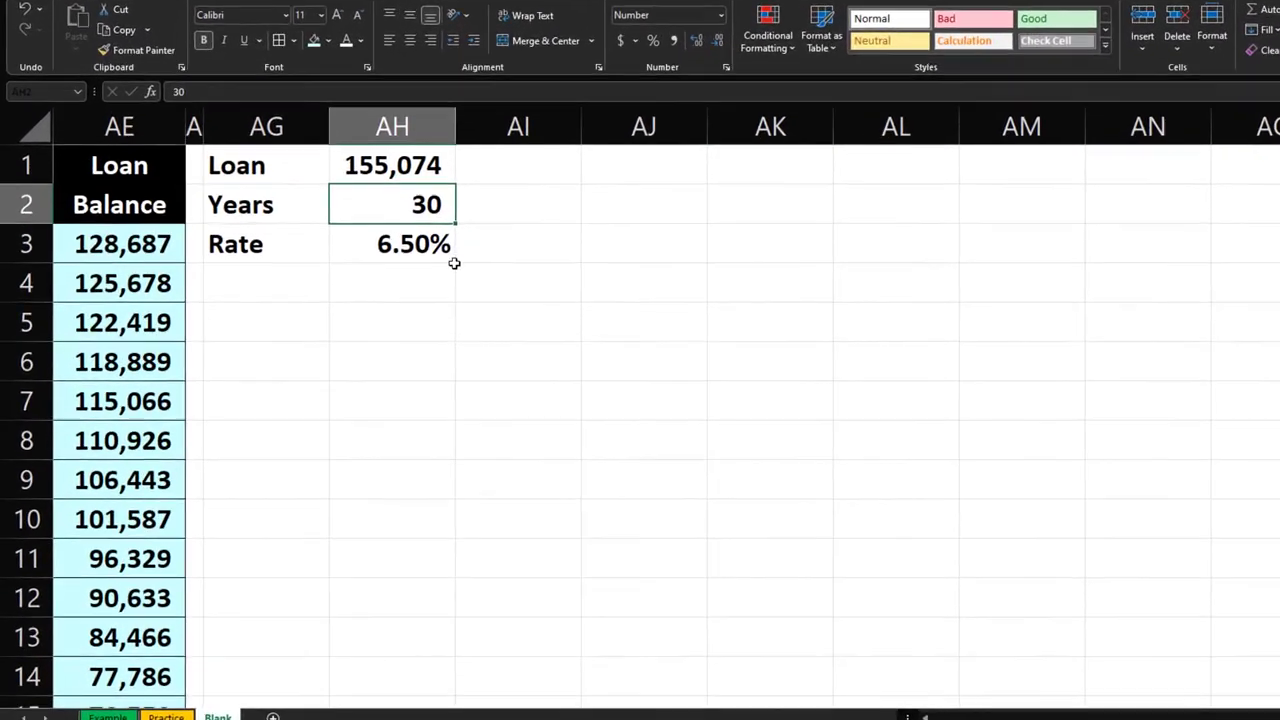
pyautogui.click(459, 146)
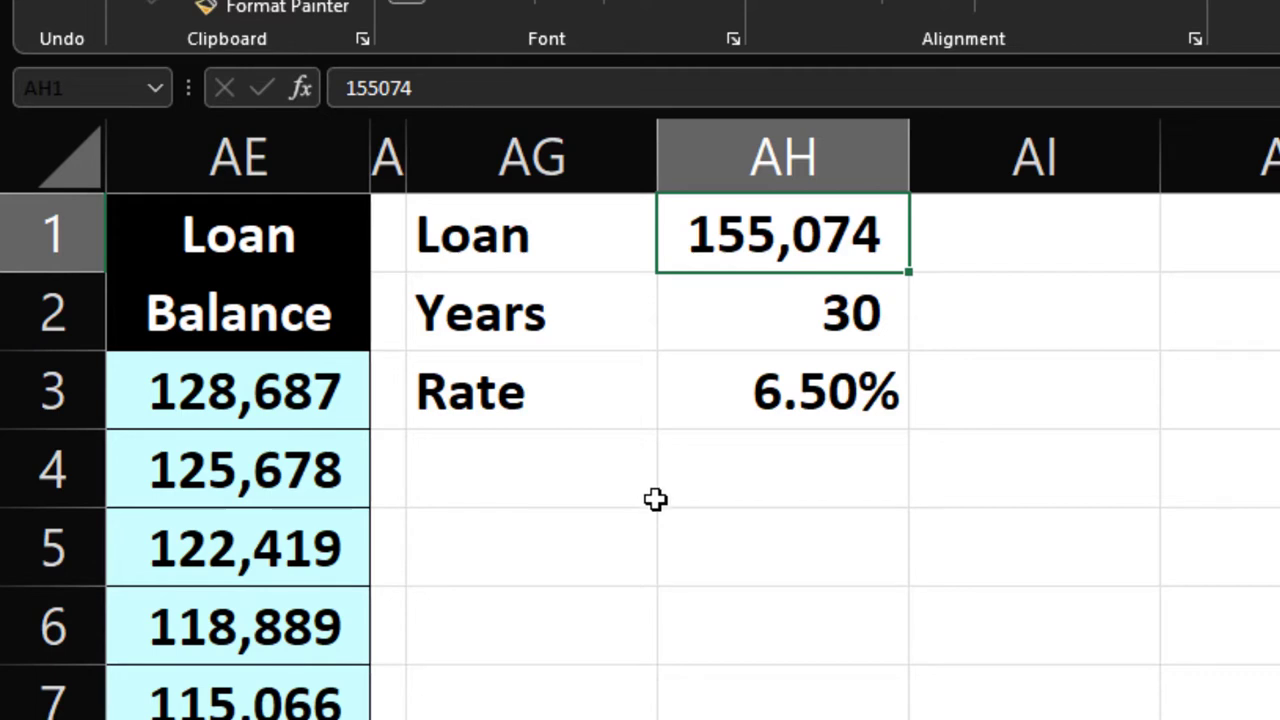
# Label AG4 as Payment below the Rate row
pyautogui.click(518, 458)
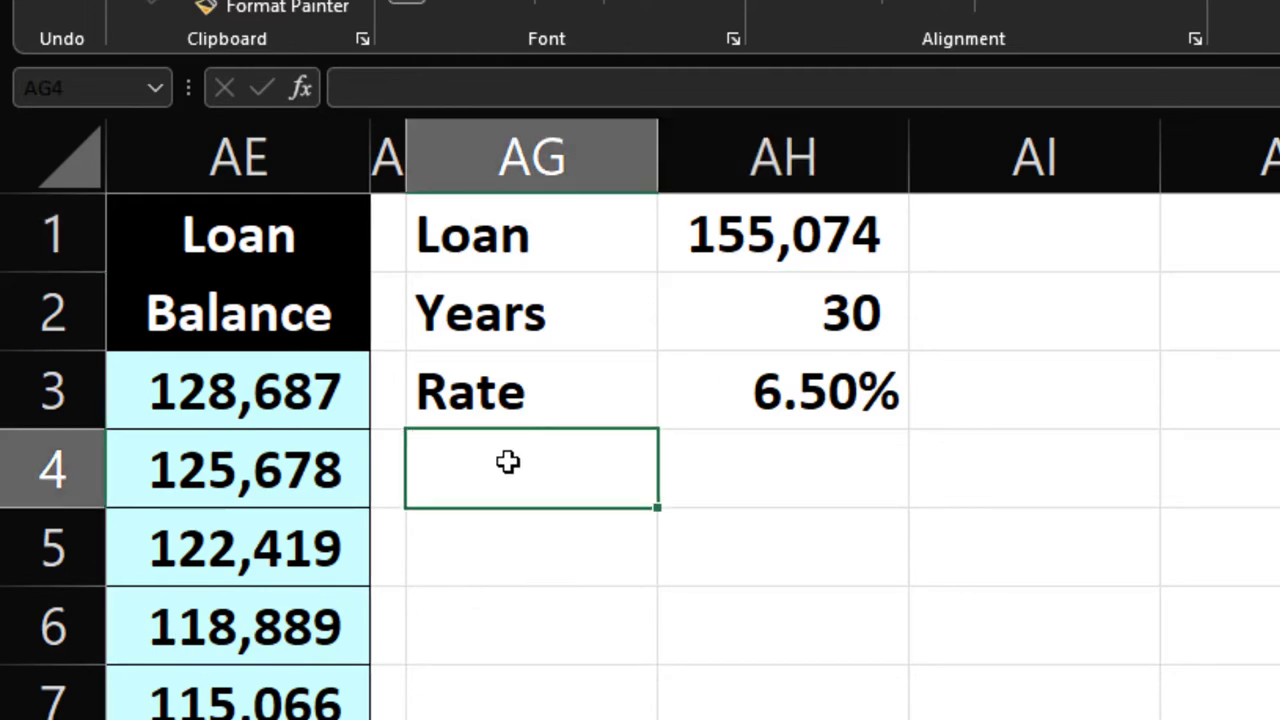
pyautogui.write('Payment')
pyautogui.press('Tab')
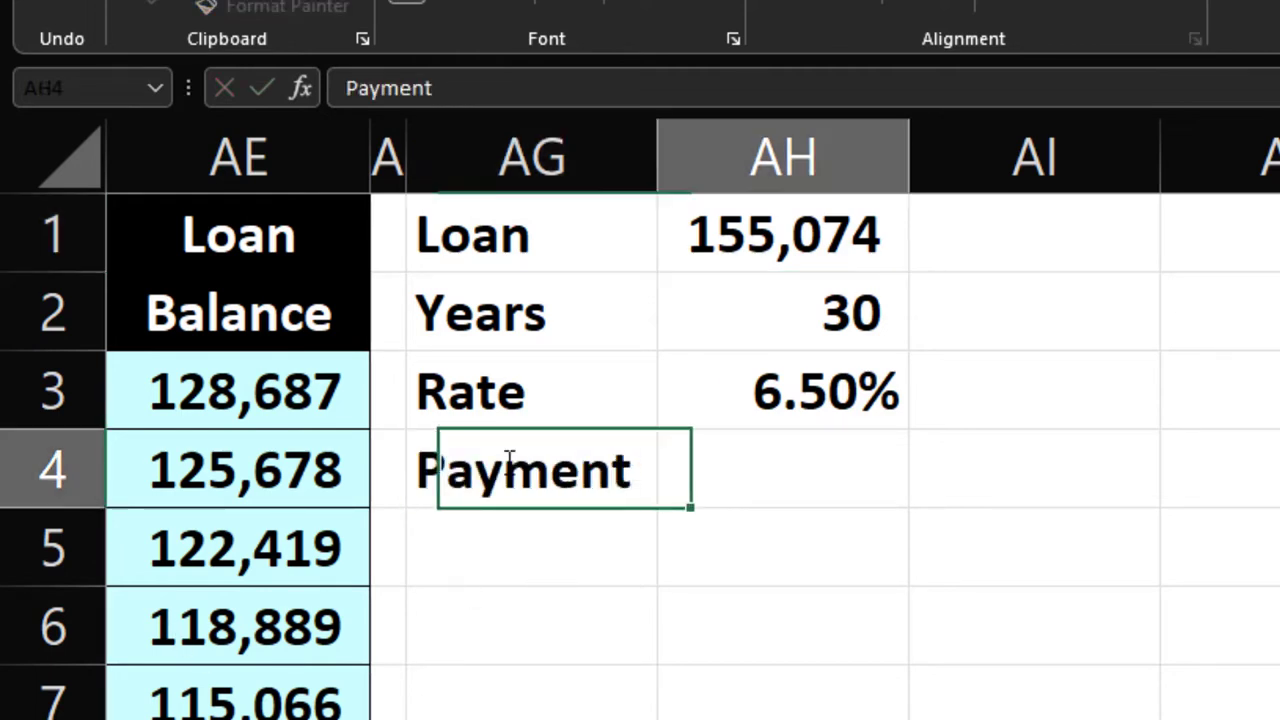
pyautogui.write('=')
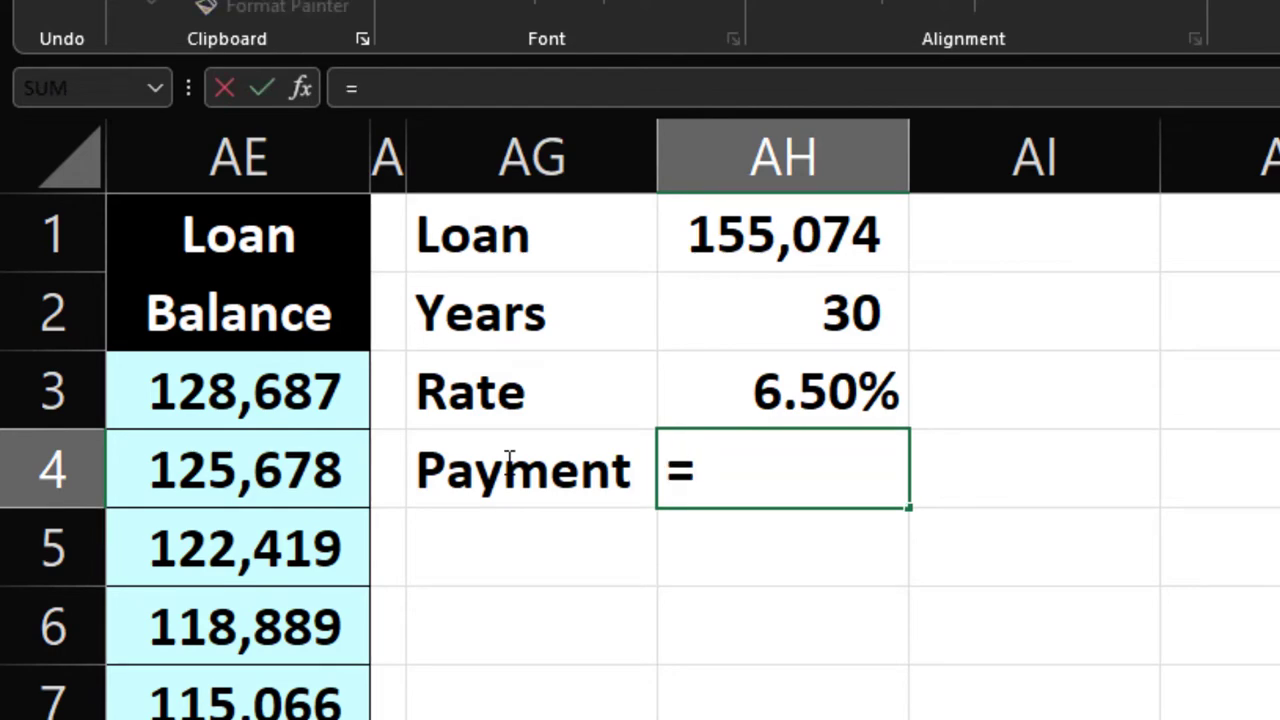
pyautogui.write('pmt')
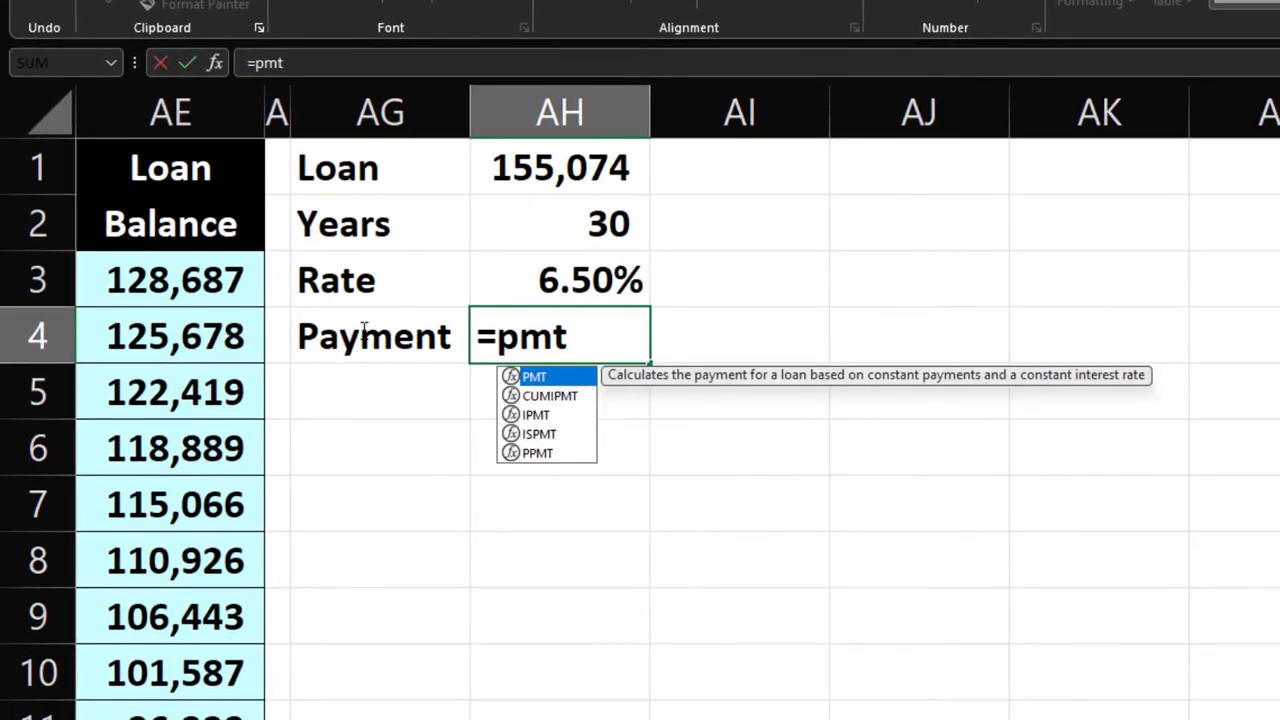
pyautogui.press('BackSpace')
pyautogui.press('BackSpace')
pyautogui.press('BackSpace')
pyautogui.press('BackSpace')
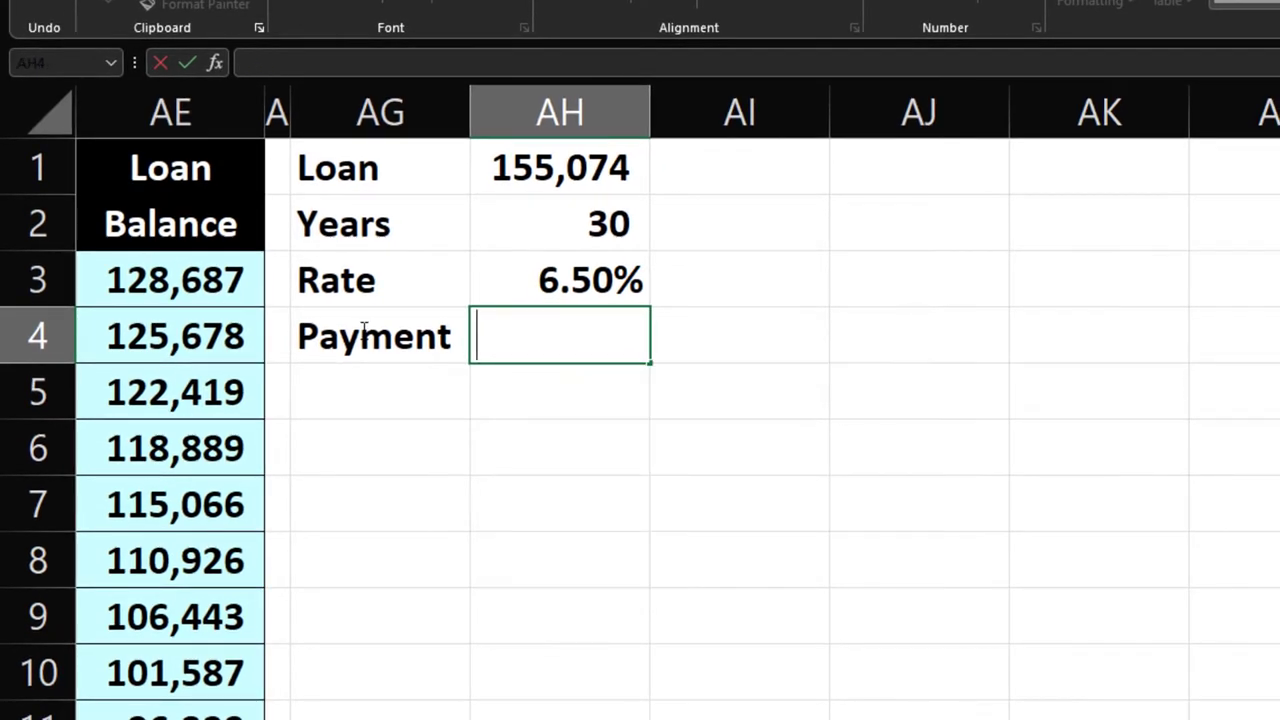
# Calculate the monthly payment in AH4 with -PMT(AH3/12,AH2*12,AH1)
pyautogui.write('-pmt')
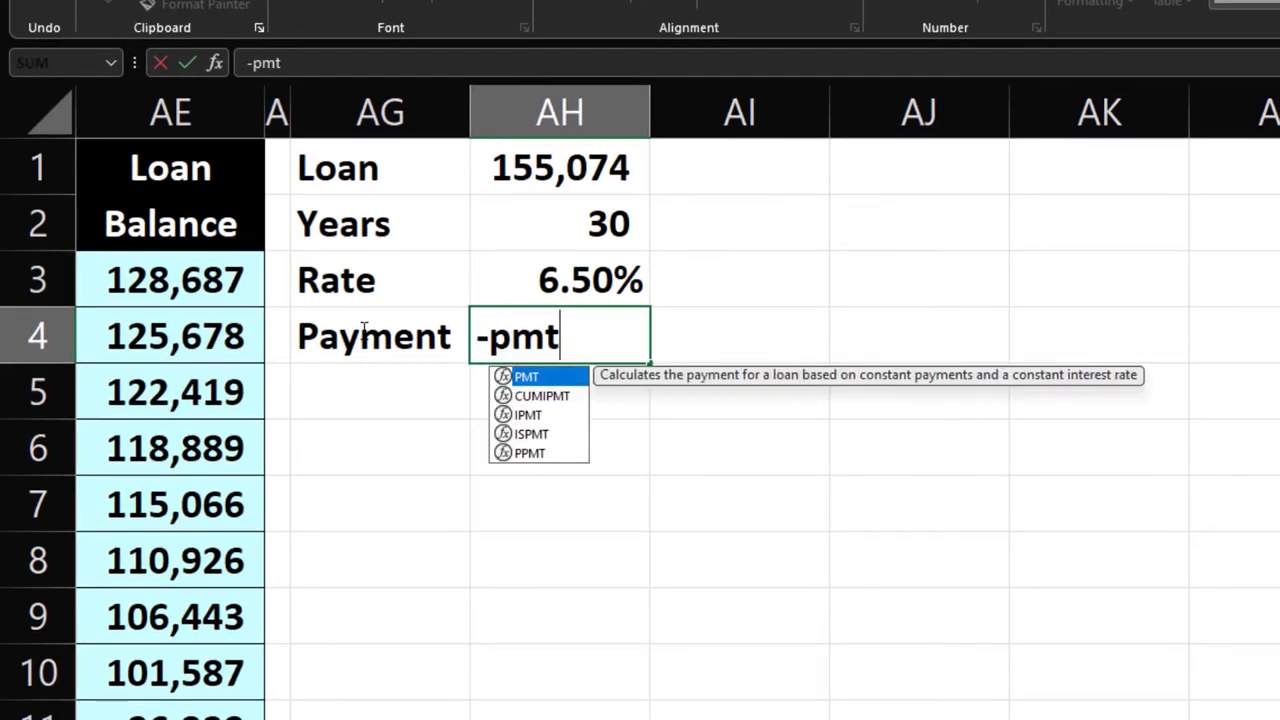
pyautogui.write('(')
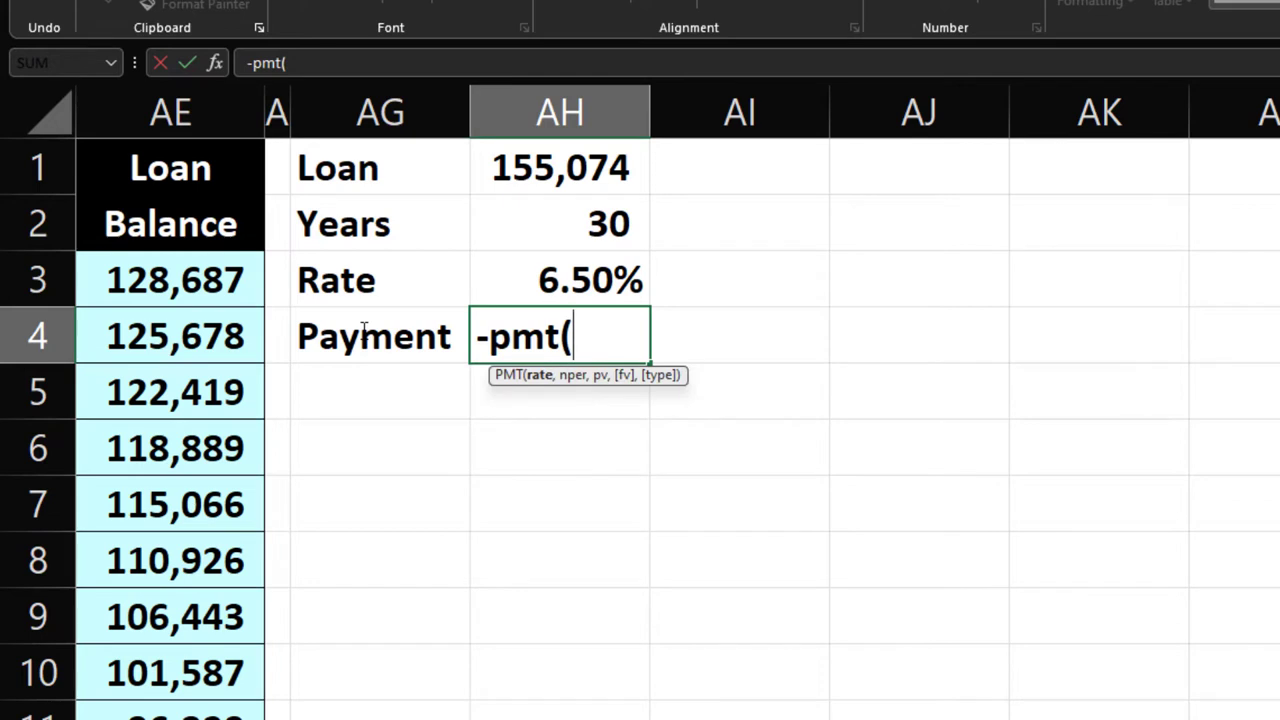
pyautogui.press('Up')
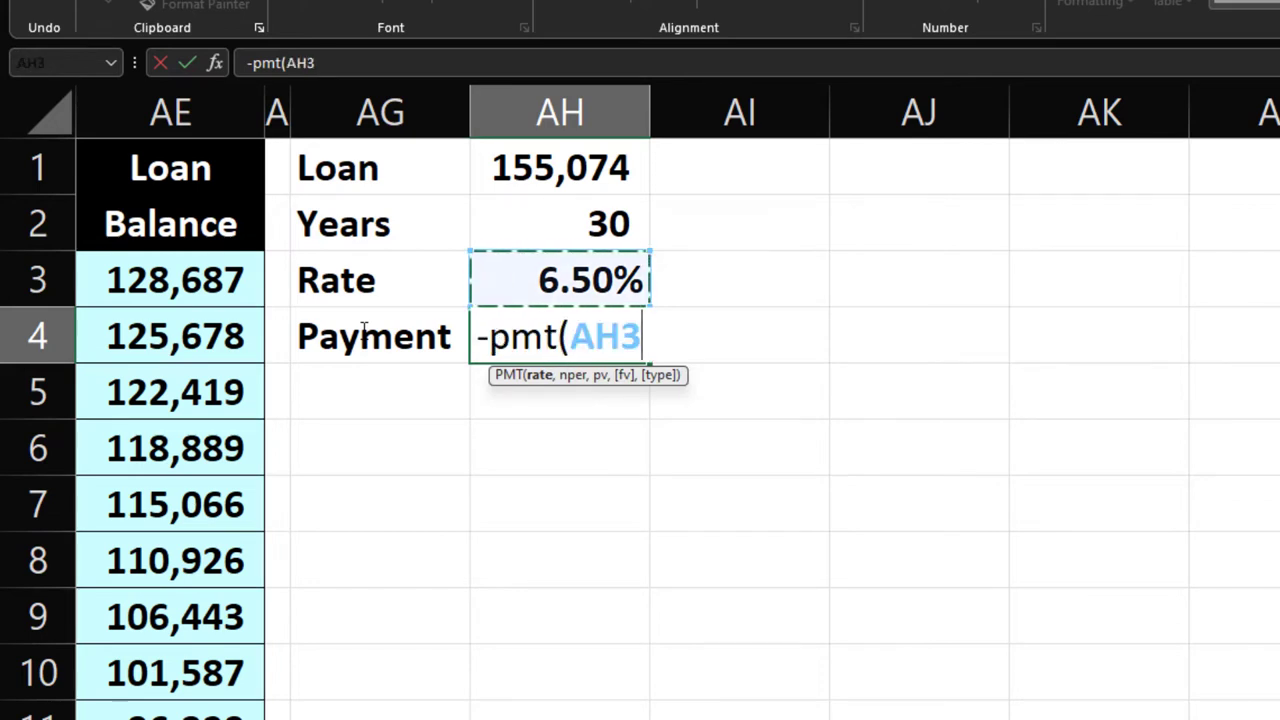
pyautogui.write('/1')
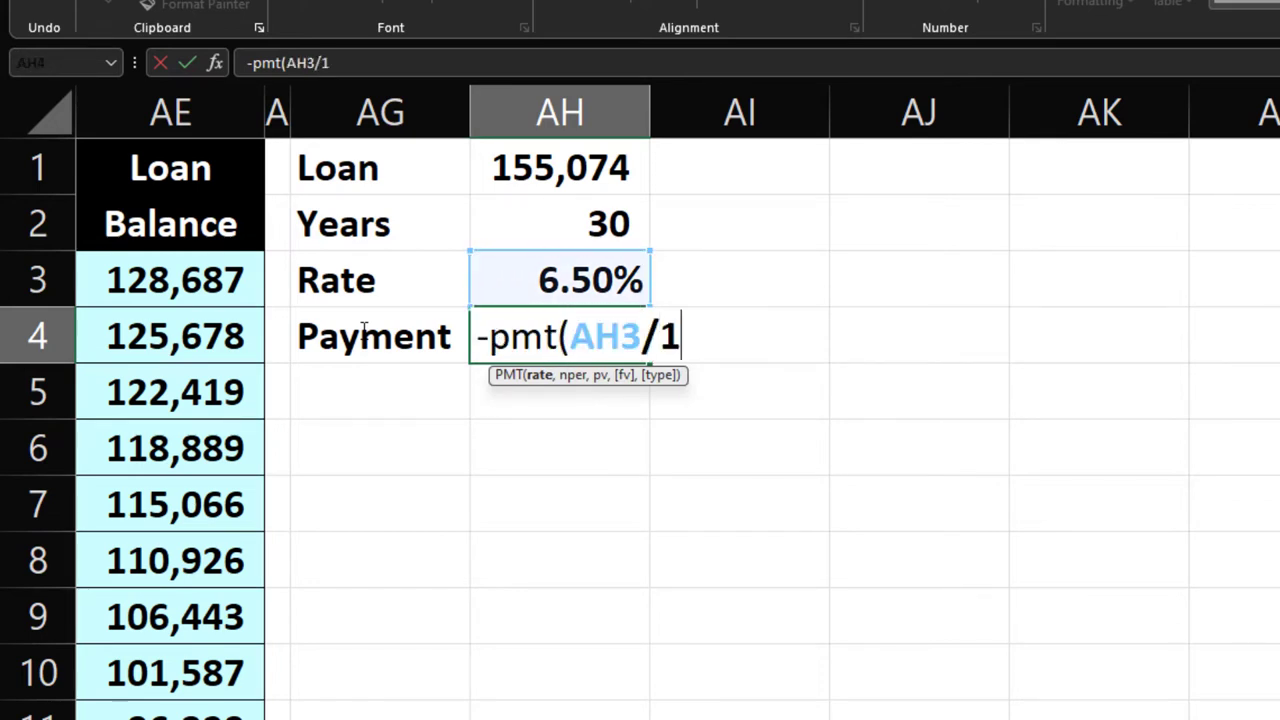
pyautogui.write('2,')
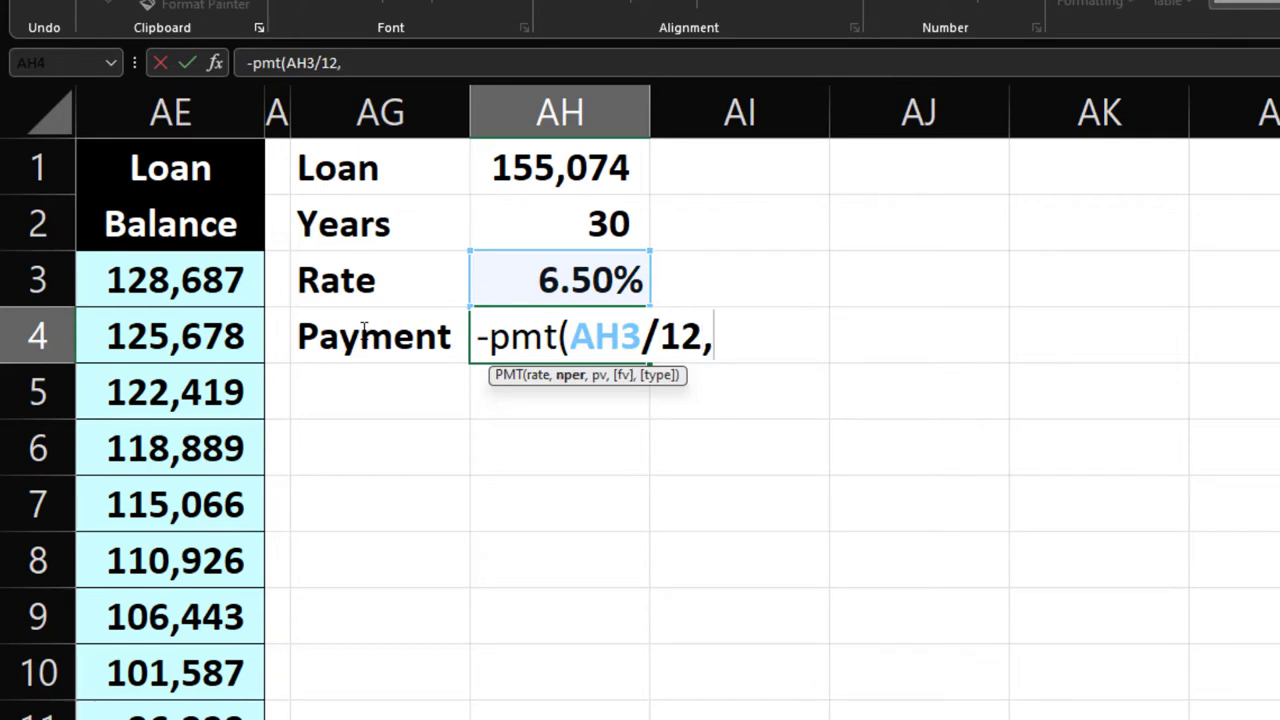
pyautogui.press('Up')
pyautogui.press('Up')
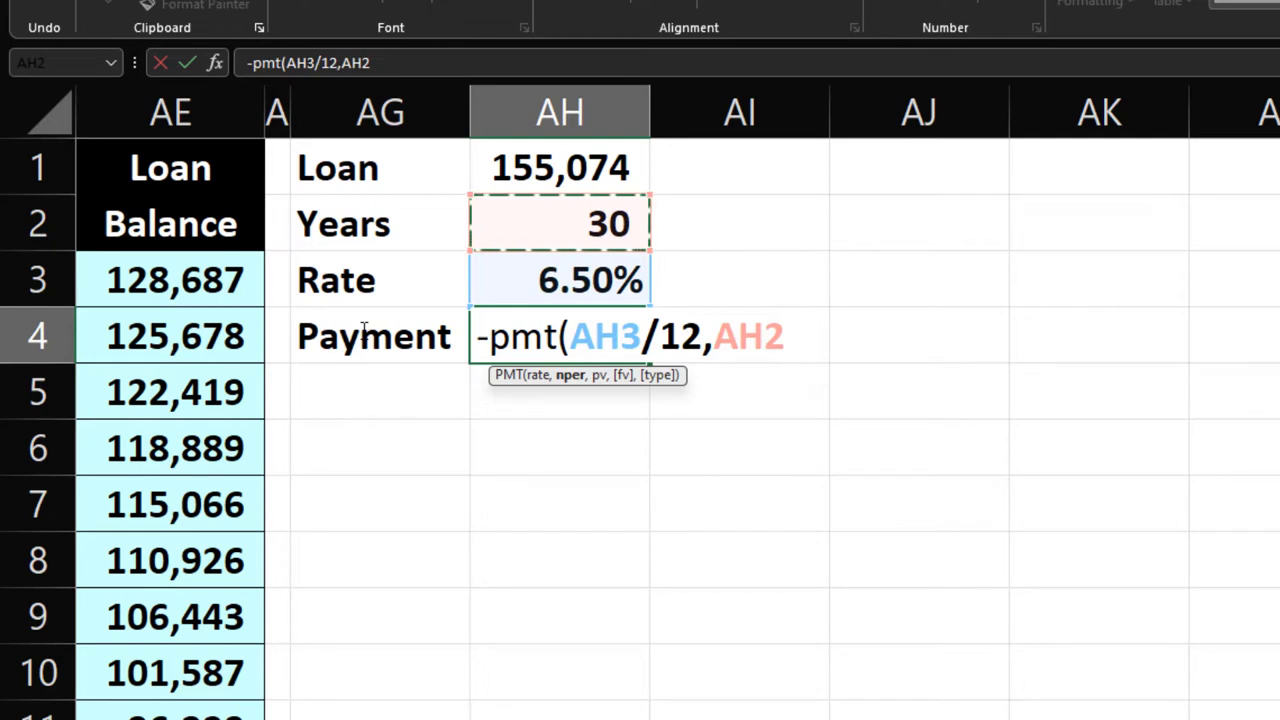
pyautogui.write('*12,')
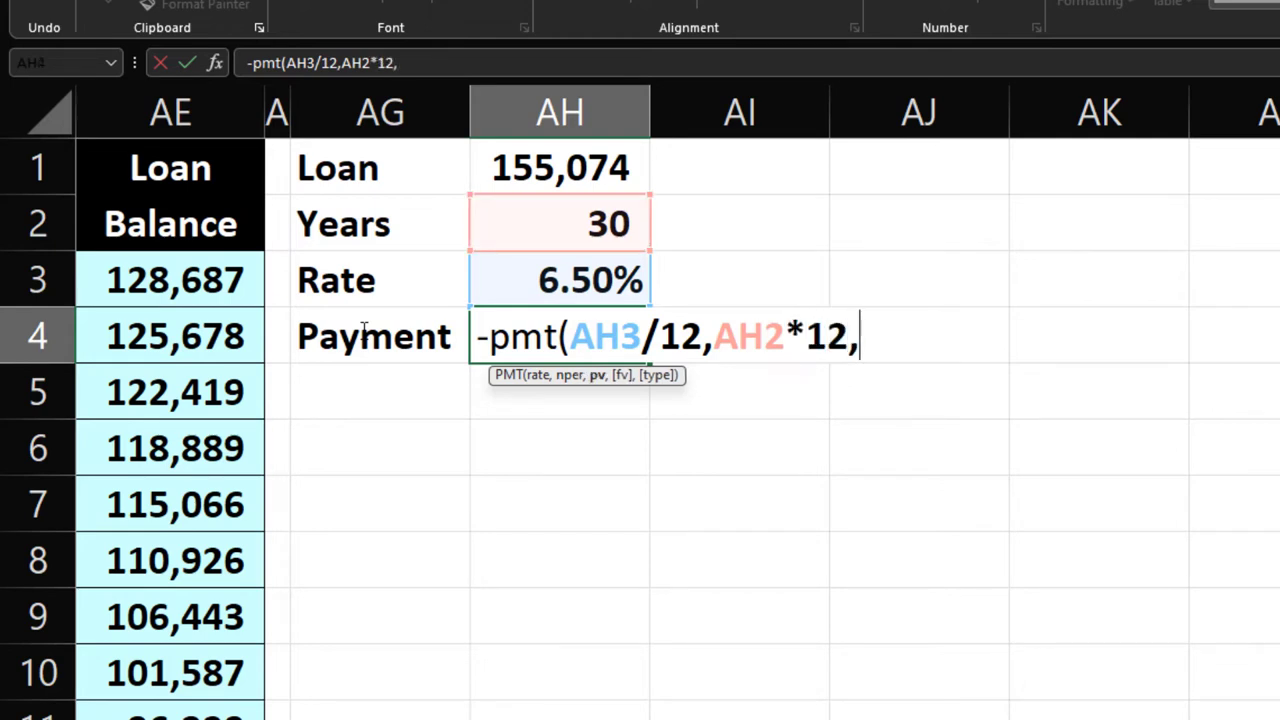
pyautogui.press('Up')
pyautogui.press('Up')
pyautogui.press('Up')
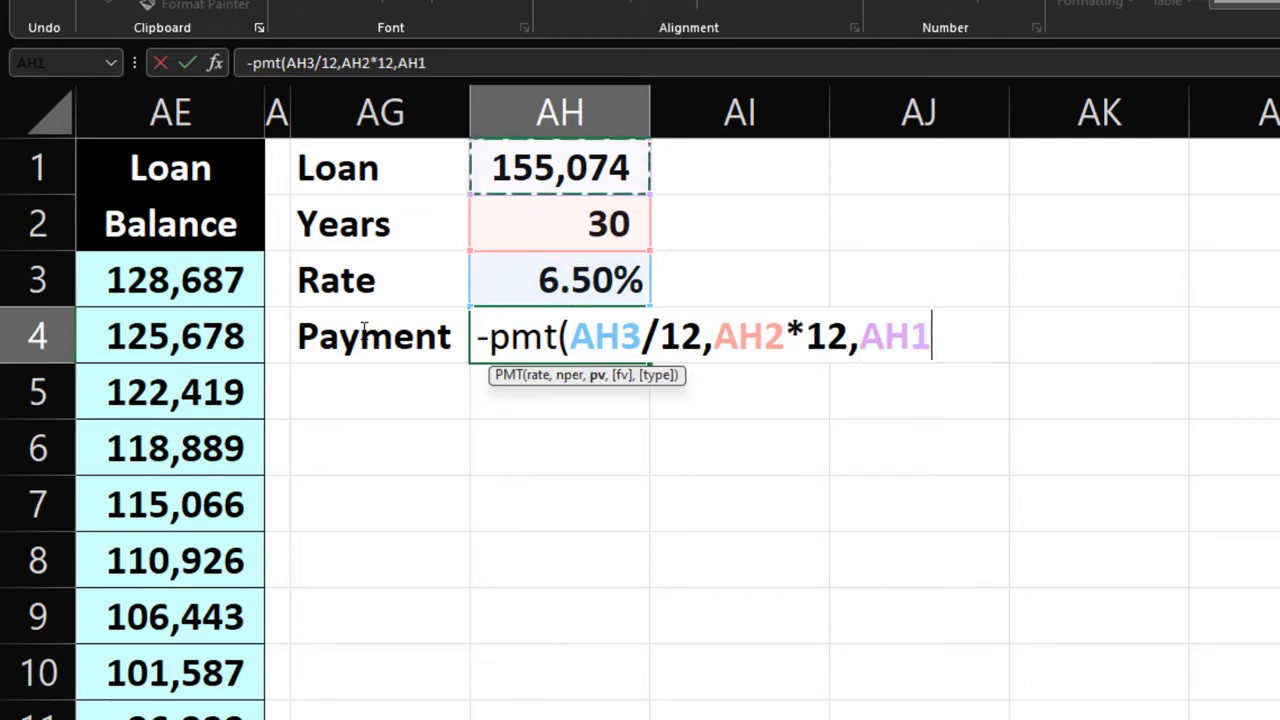
pyautogui.press('Return')
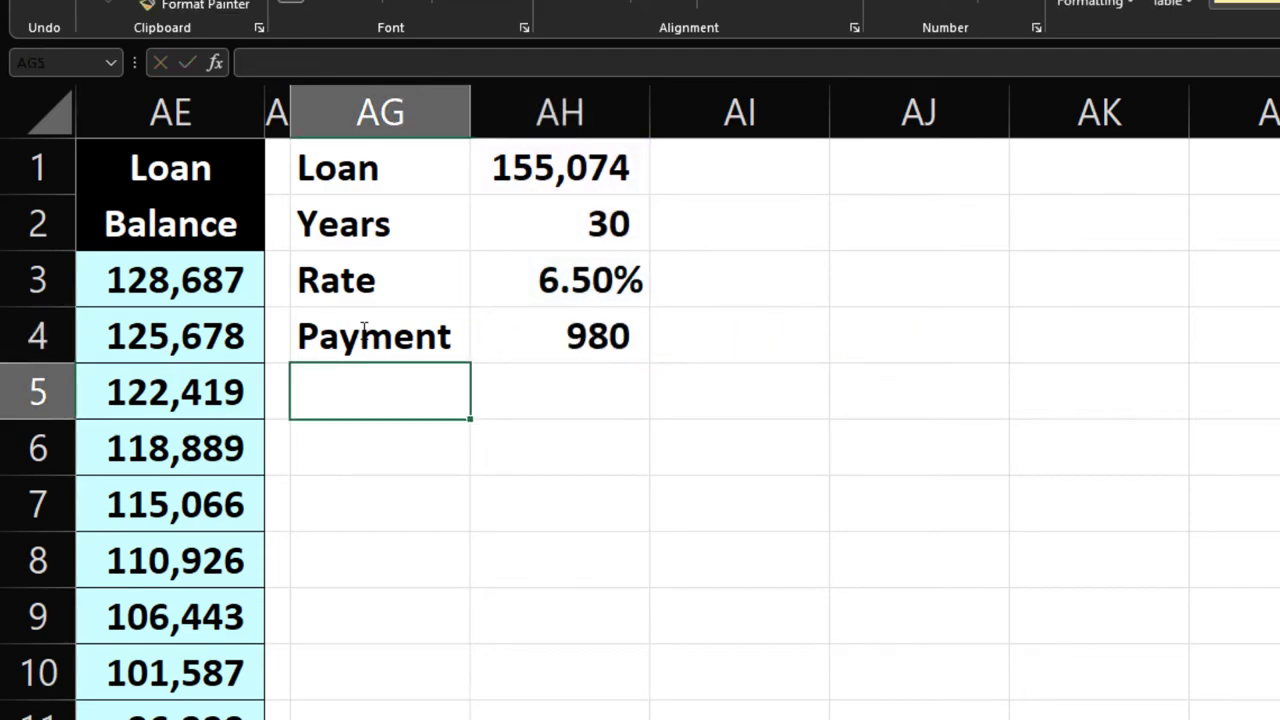
# Compare the new payment in AH4 with the original payment in E1 and its PMT formula
pyautogui.press('Right')
pyautogui.press('Up')
pyautogui.click(365, 333)
pyautogui.press('Home')
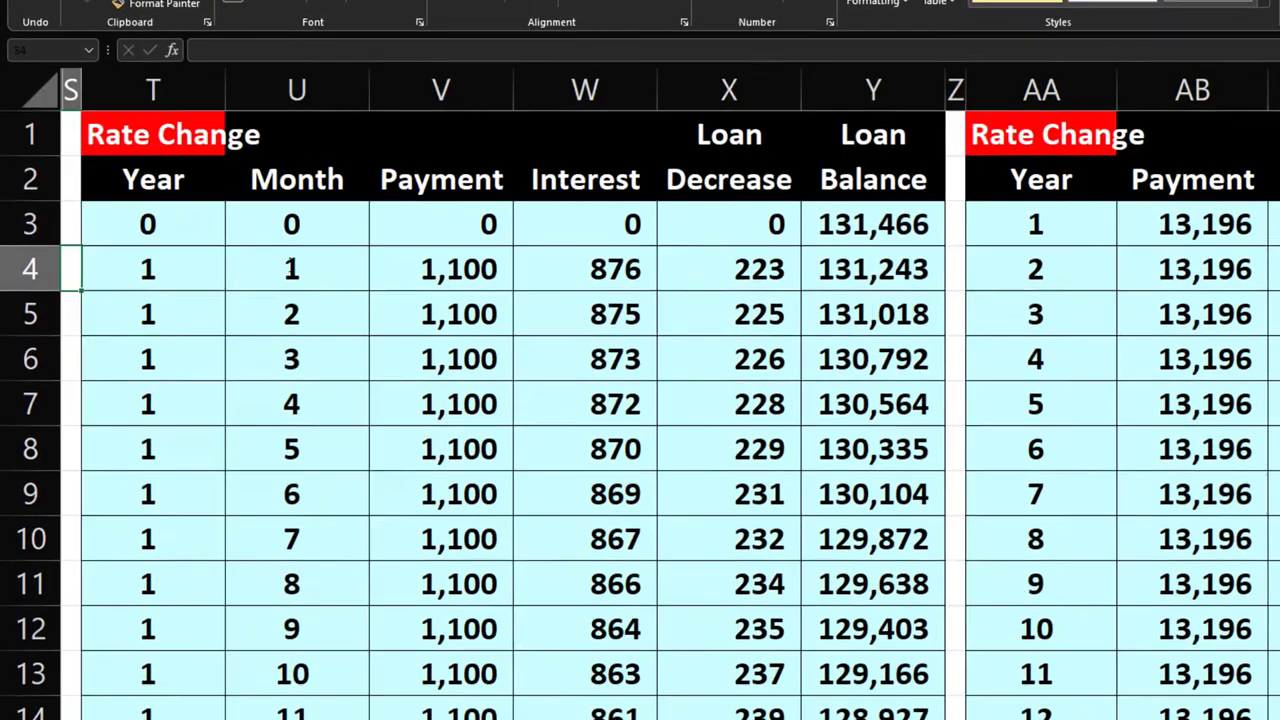
pyautogui.press('Right')
pyautogui.press('Right')
pyautogui.press('Right')
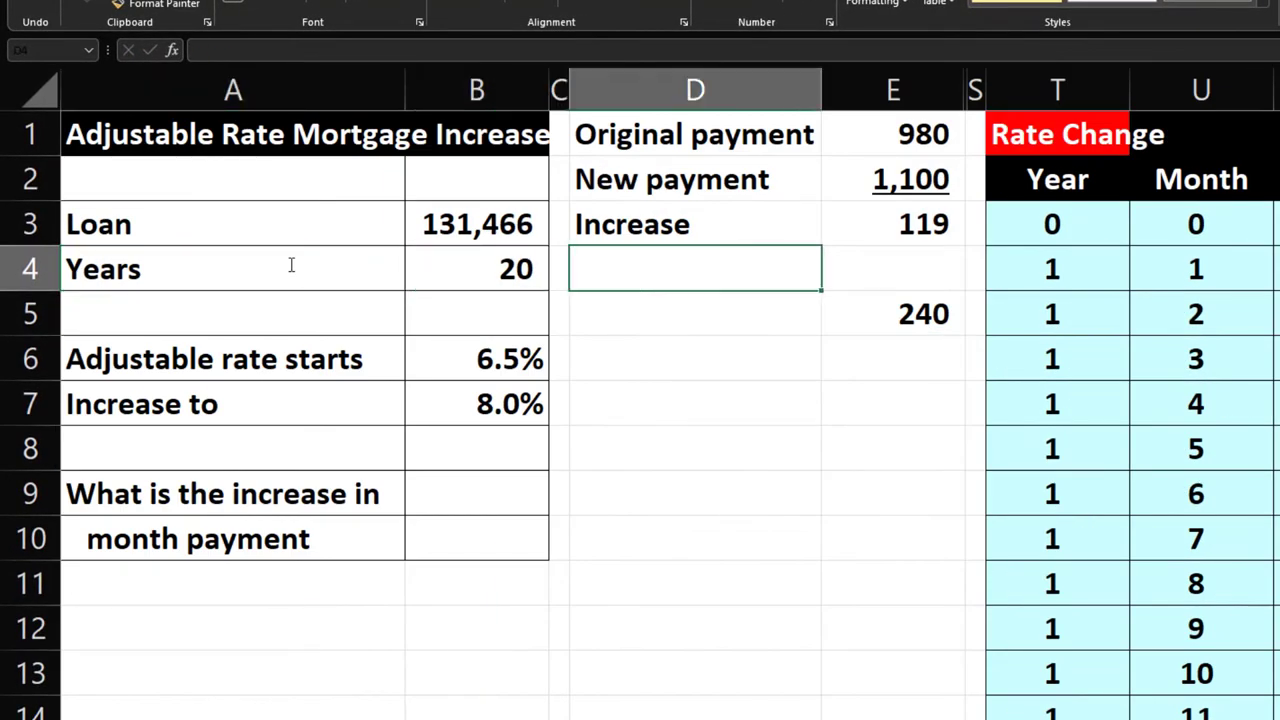
pyautogui.press('Right')
pyautogui.press('Up')
pyautogui.press('Up')
pyautogui.press('Up')
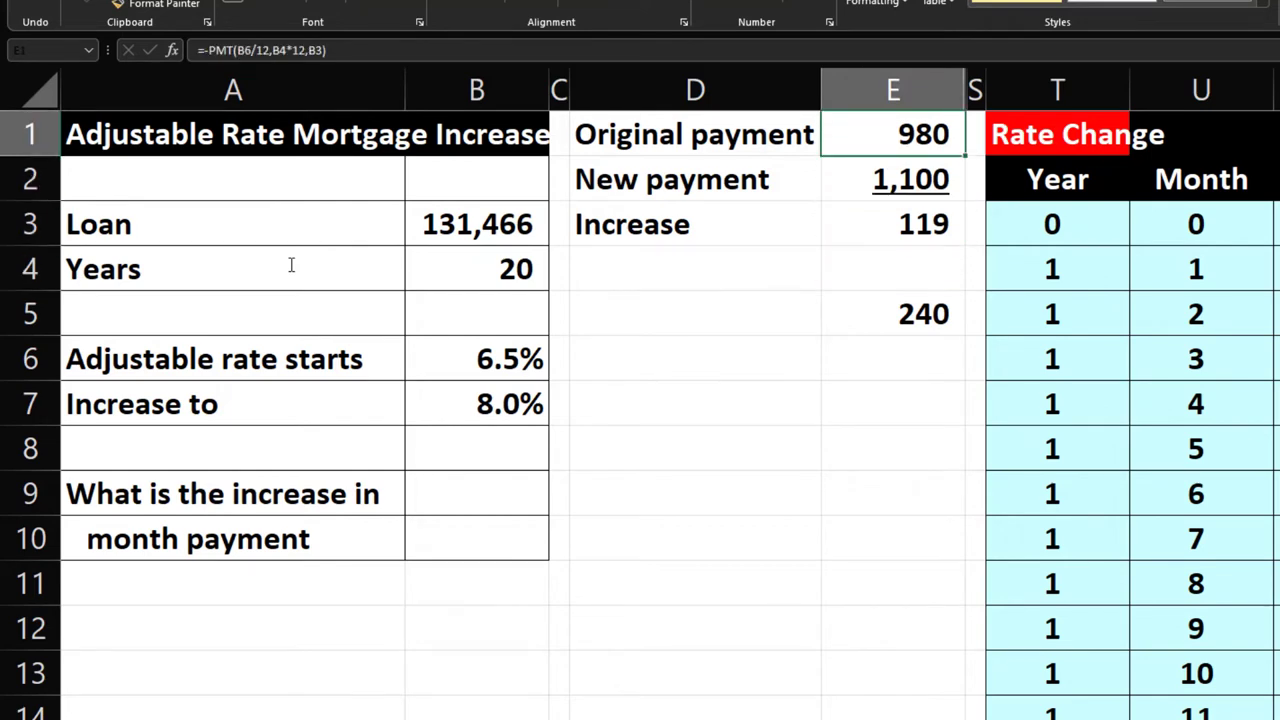
pyautogui.press('Right')
pyautogui.press('Right')
pyautogui.press('Right')
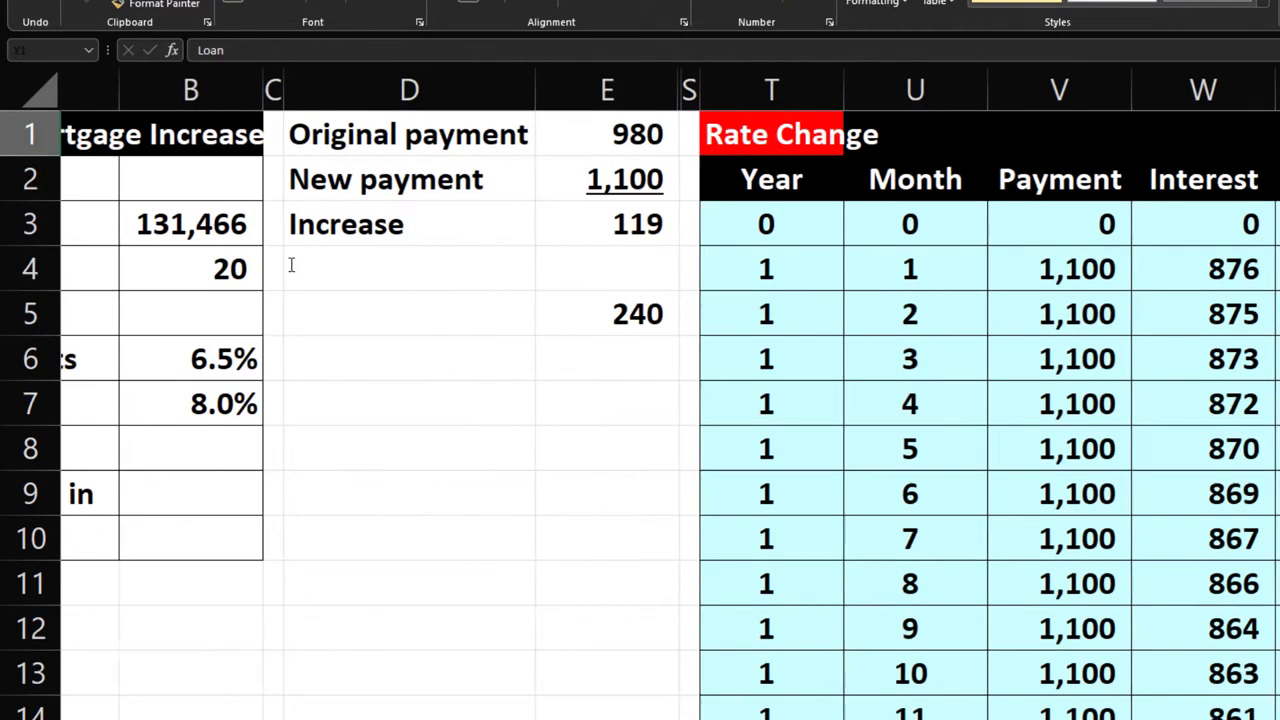
pyautogui.press('Right')
pyautogui.press('Right')
pyautogui.press('Right')
pyautogui.press('Right')
pyautogui.press('Right')
pyautogui.press('Right')
pyautogui.press('Right')
pyautogui.press('Right')
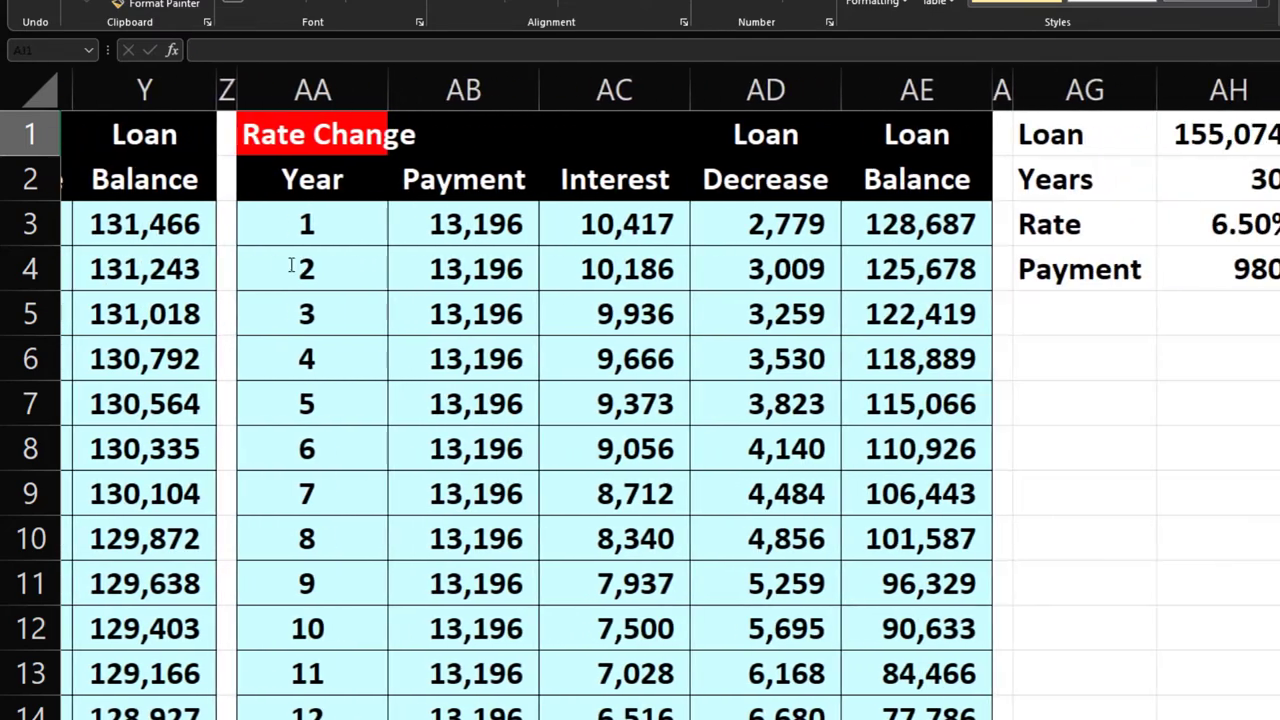
pyautogui.press('Right')
pyautogui.press('Right')
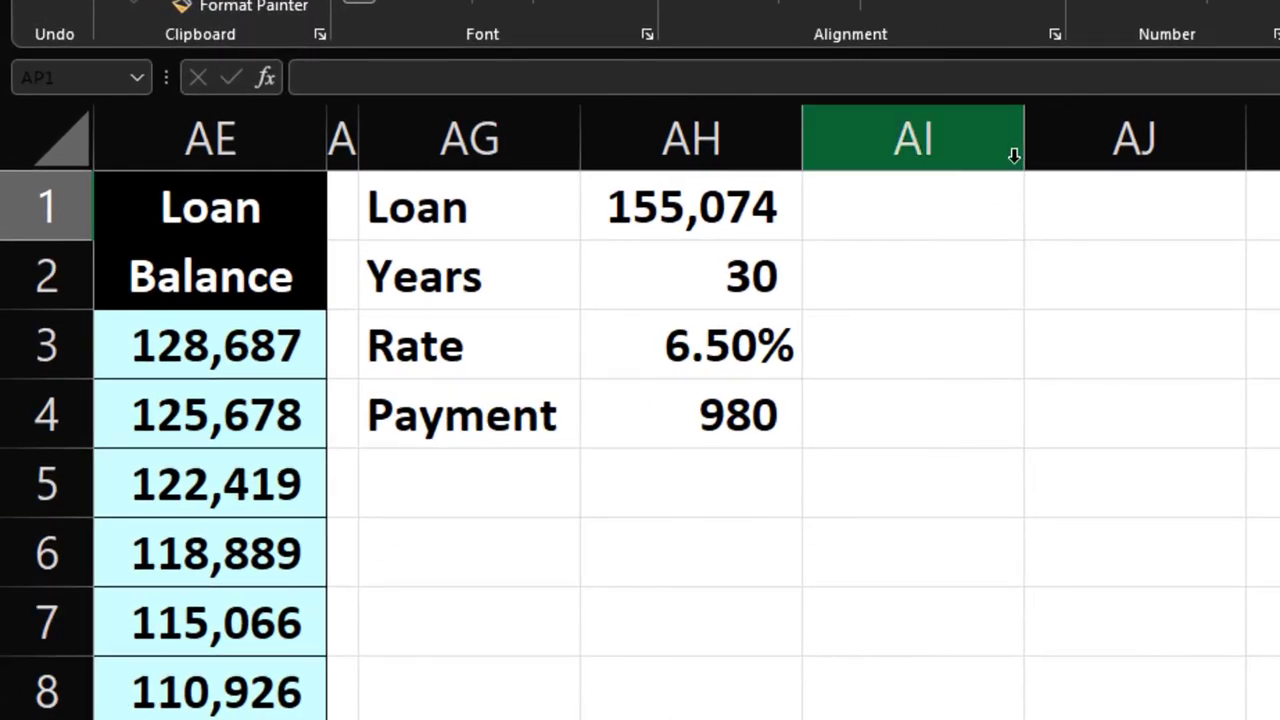
# Make column AI a narrow spacer by copying the formatting of column AF onto it
pyautogui.moveTo(1023, 148); pyautogui.dragTo(1023, 148)
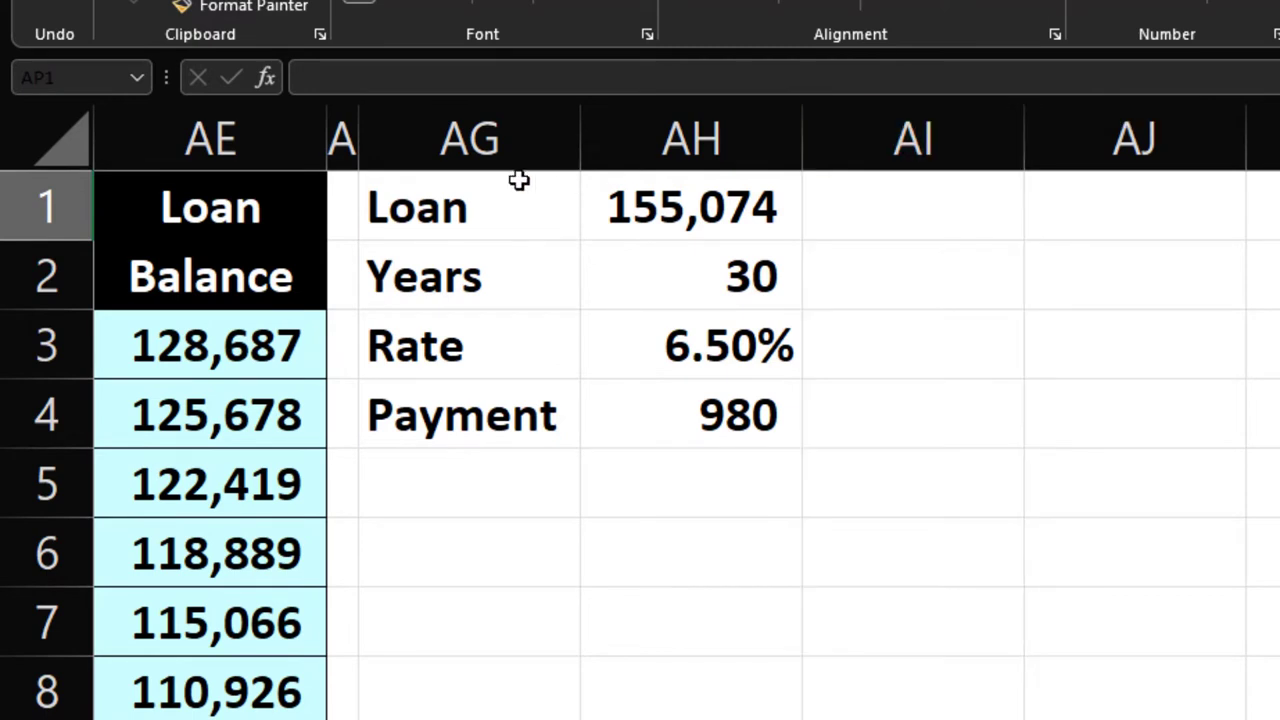
pyautogui.click(342, 137)
pyautogui.click(225, 8)
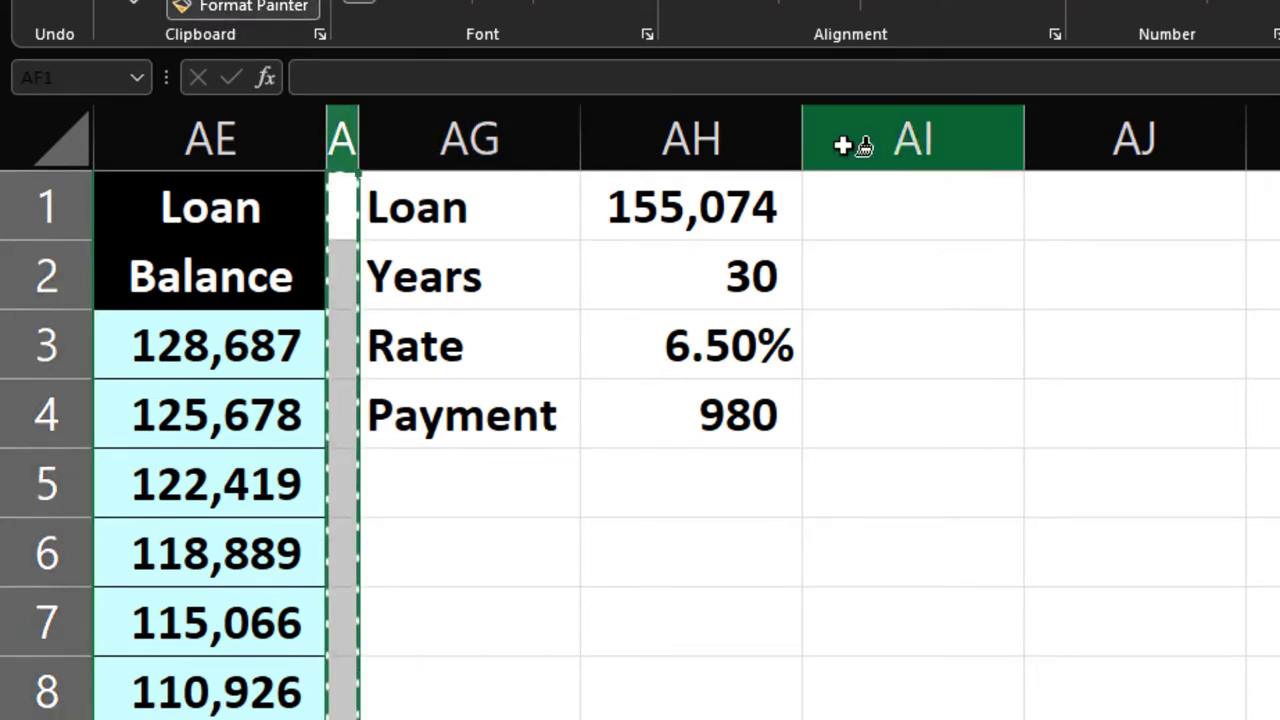
pyautogui.click(908, 140)
# Apply the light blue fill and all borders to the loan inputs in AG1:AH4
pyautogui.moveTo(486, 198); pyautogui.dragTo(677, 392)
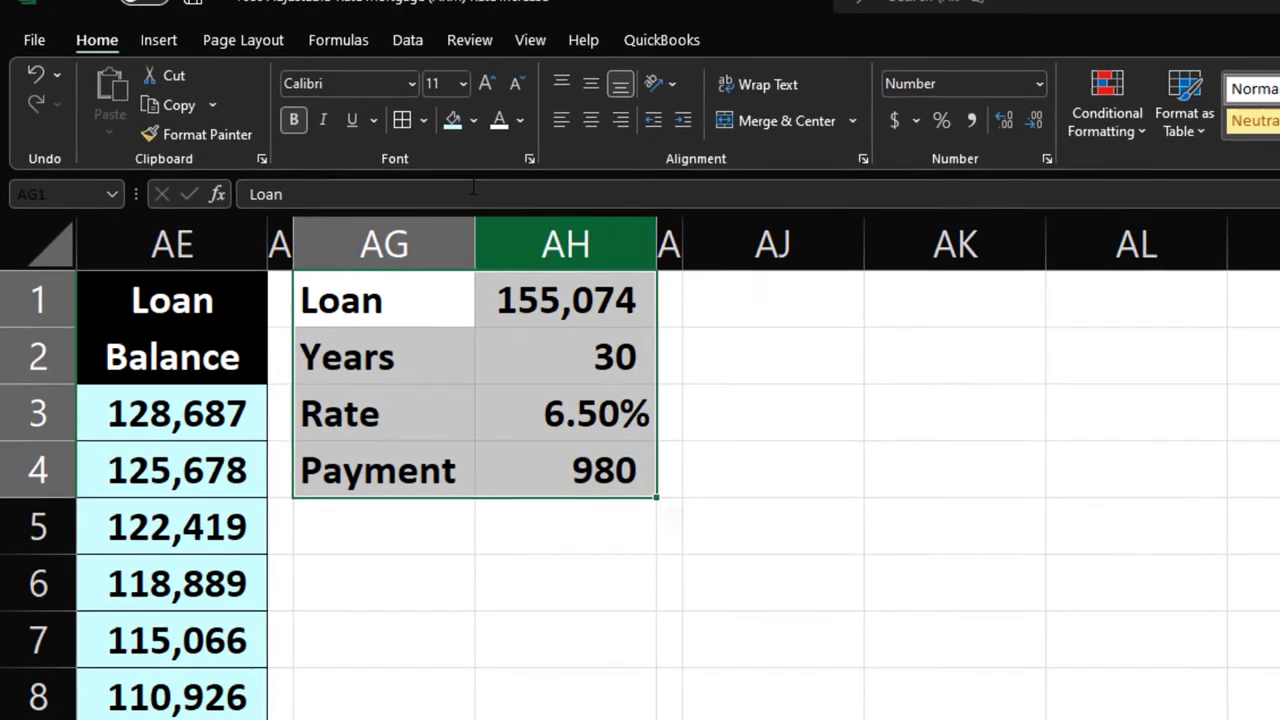
pyautogui.click(454, 121)
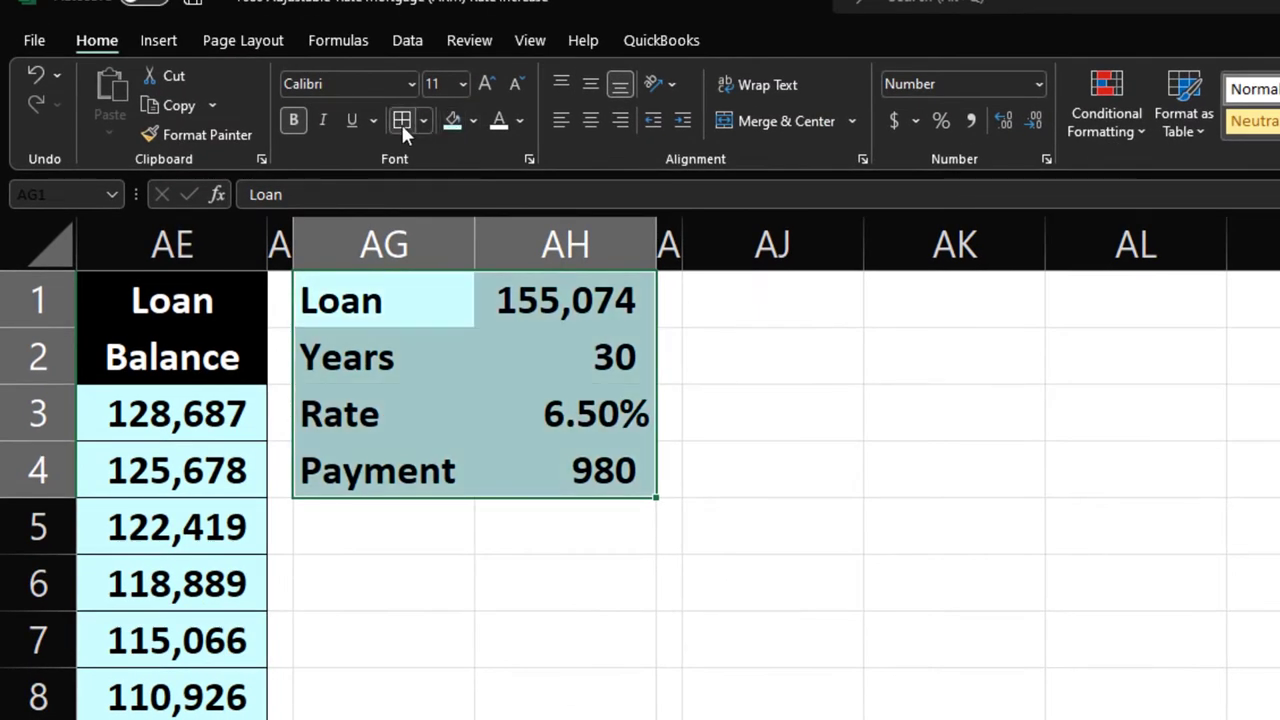
pyautogui.click(401, 121)
pyautogui.click(737, 289)
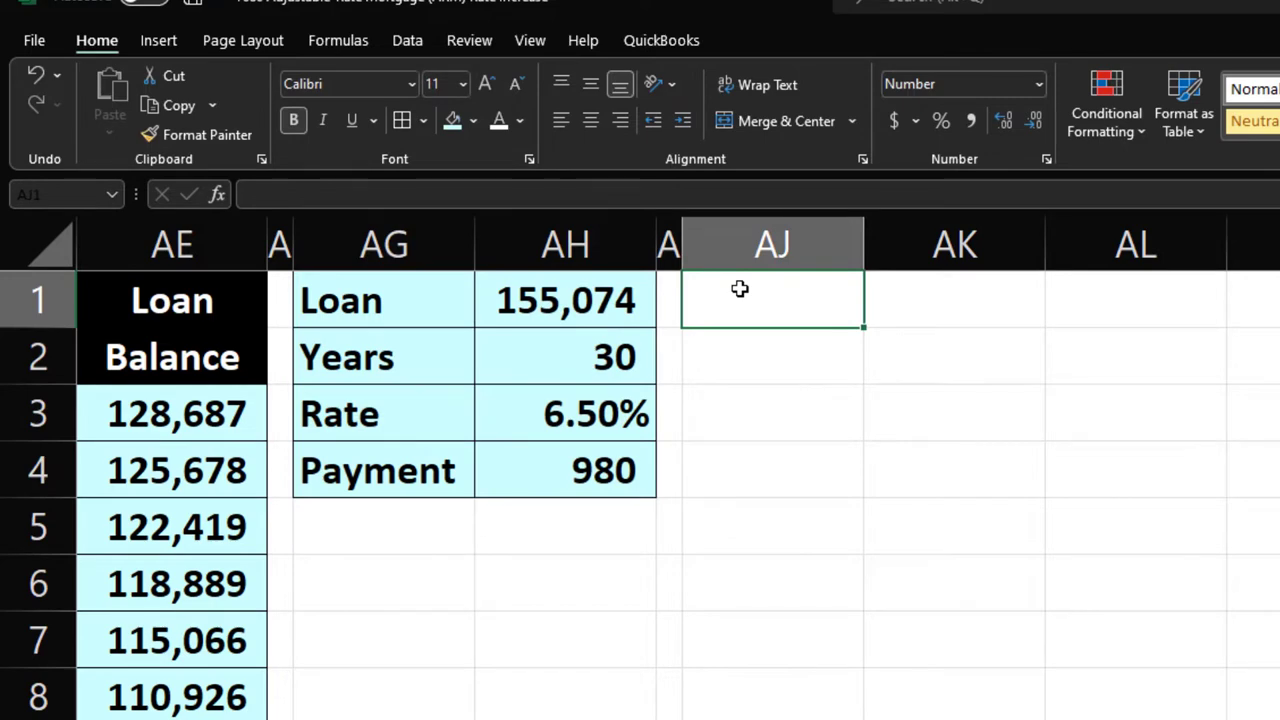
# Copy the monthly amortization table headers from T1:Y2 and paste them starting at AJ1
pyautogui.press('Left')
pyautogui.press('Left')
pyautogui.press('Left')
pyautogui.press('Left')
pyautogui.press('Left')
pyautogui.press('Left')
pyautogui.press('Left')
pyautogui.press('Left')
pyautogui.press('Left')
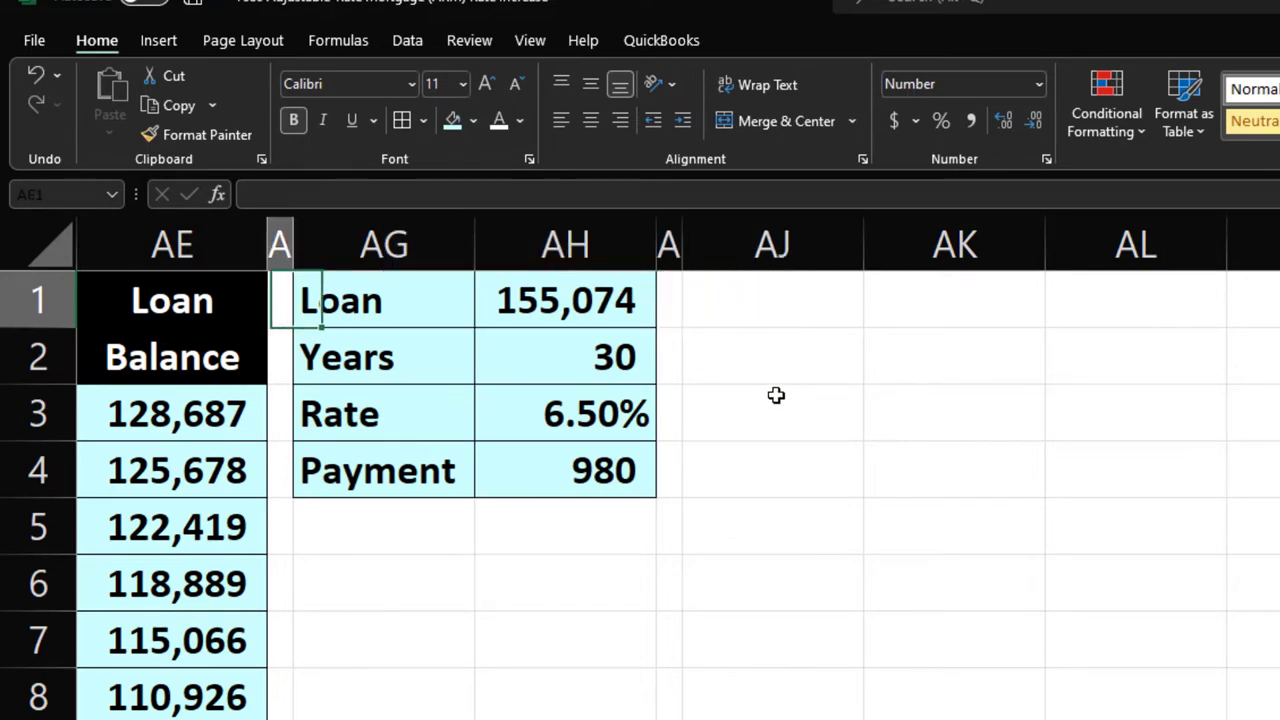
pyautogui.press('Left')
pyautogui.press('Left')
pyautogui.press('Left')
pyautogui.press('Left')
pyautogui.press('Left')
pyautogui.press('Left')
pyautogui.press('Left')
pyautogui.press('Left')
pyautogui.press('Left')
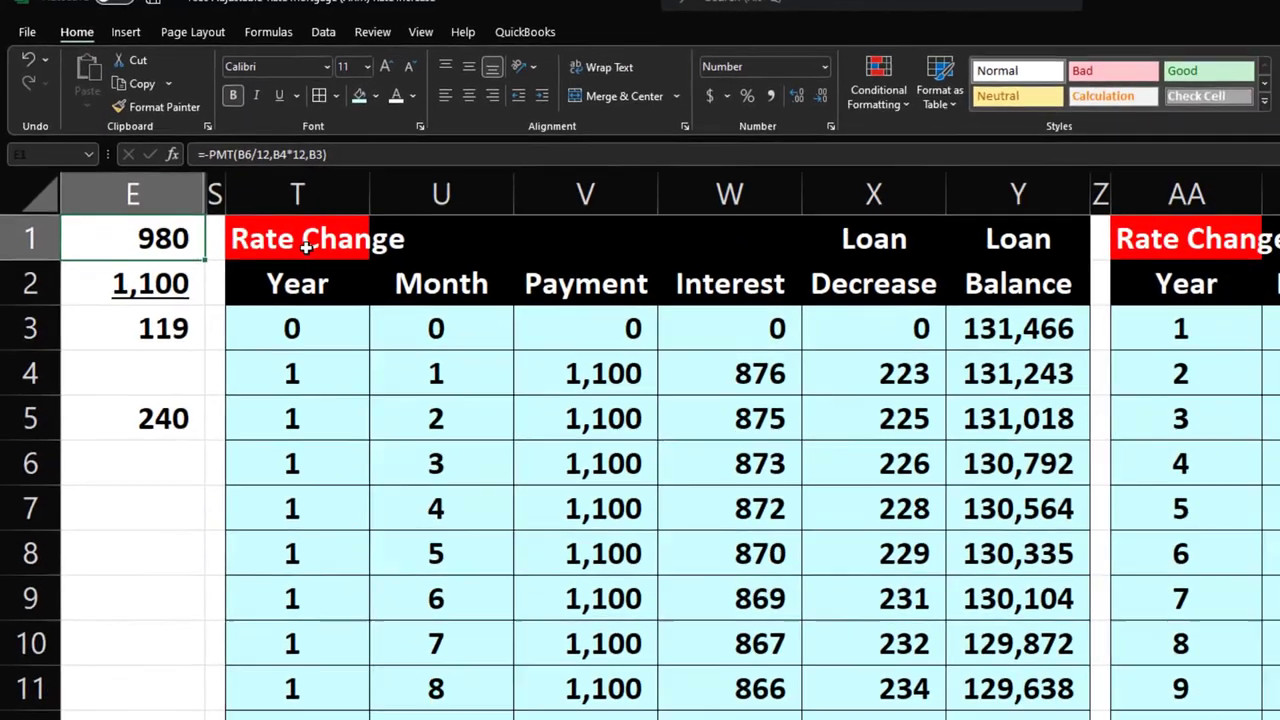
pyautogui.moveTo(380, 295); pyautogui.dragTo(1186, 350)
pyautogui.hotkey('ctrl', 'c')
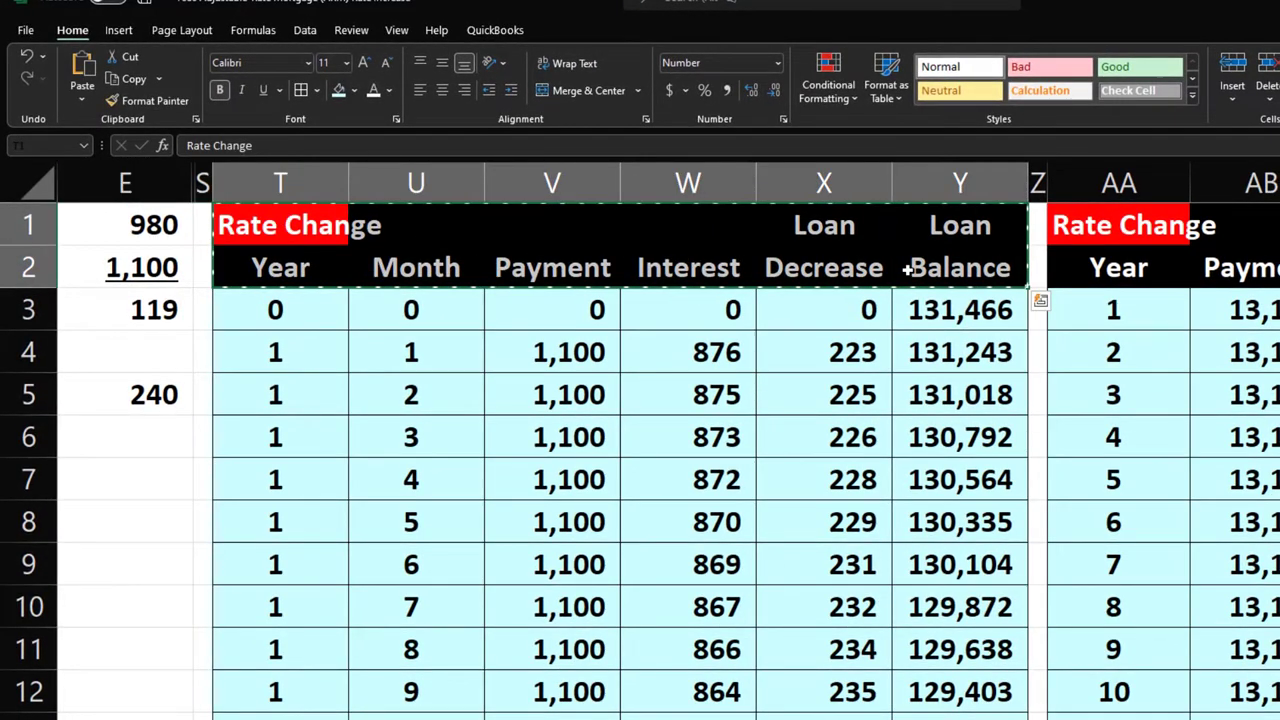
pyautogui.press('Right')
pyautogui.press('Right')
pyautogui.press('Right')
pyautogui.press('Right')
pyautogui.press('Right')
pyautogui.press('Right')
pyautogui.press('Right')
pyautogui.press('Right')
pyautogui.press('Right')
pyautogui.press('Right')
pyautogui.press('Right')
pyautogui.press('Right')
pyautogui.press('Right')
pyautogui.press('Right')
pyautogui.press('Right')
pyautogui.press('Right')
pyautogui.press('Right')
pyautogui.press('Right')
pyautogui.press('Right')
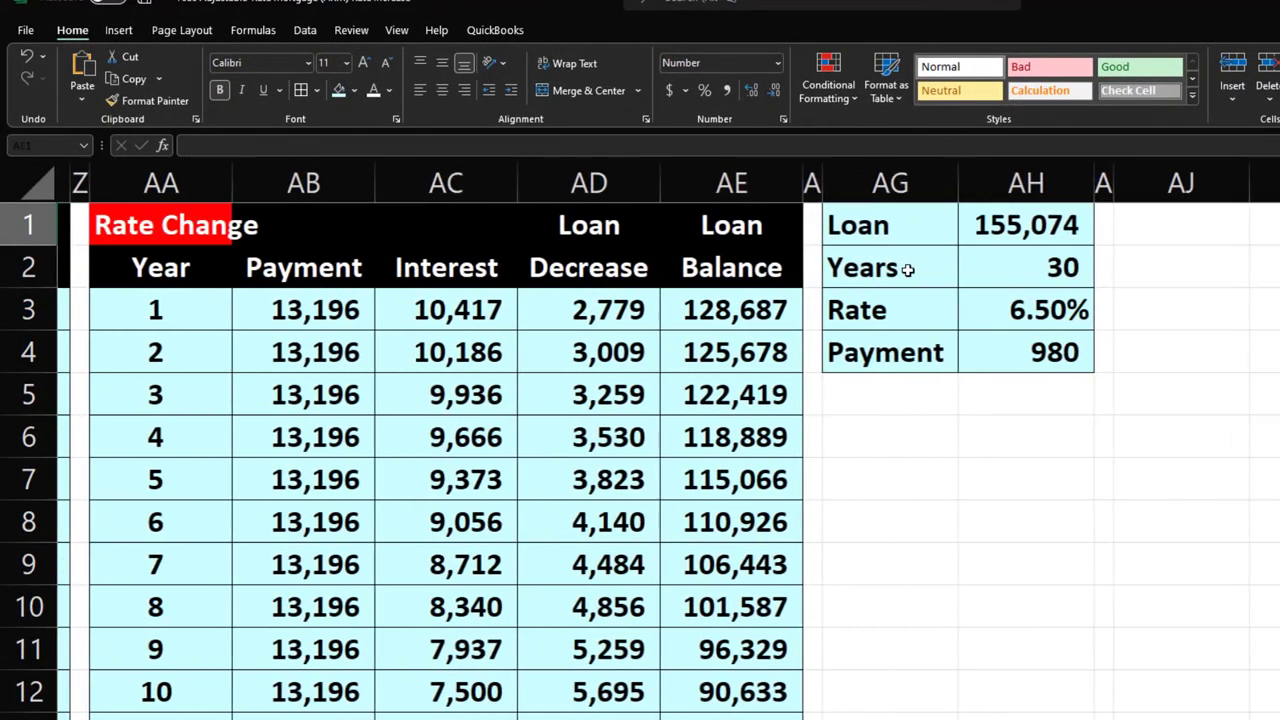
pyautogui.press('Left')
pyautogui.press('Left')
pyautogui.press('Left')
pyautogui.hotkey('ctrl', 'v')
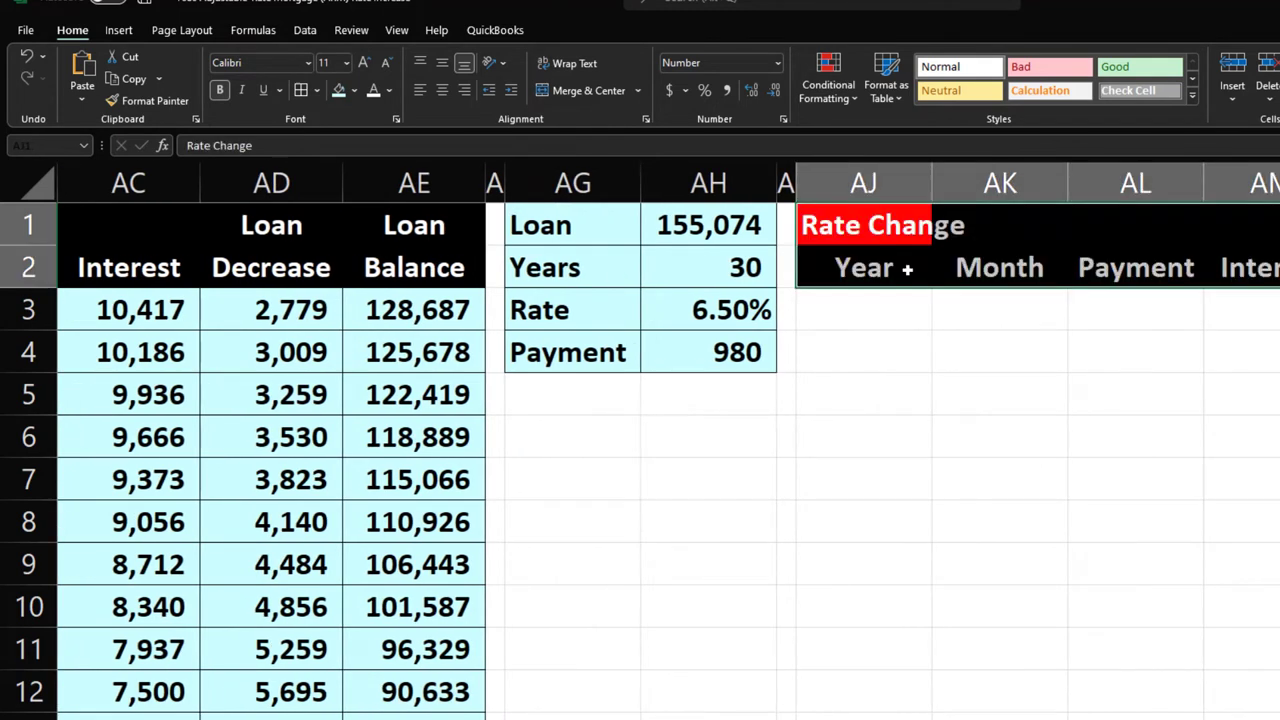
# Replace the Rate Change title in AJ1 with OG 30 Year
pyautogui.press('Right')
pyautogui.press('Right')
pyautogui.press('Left')
pyautogui.press('Left')
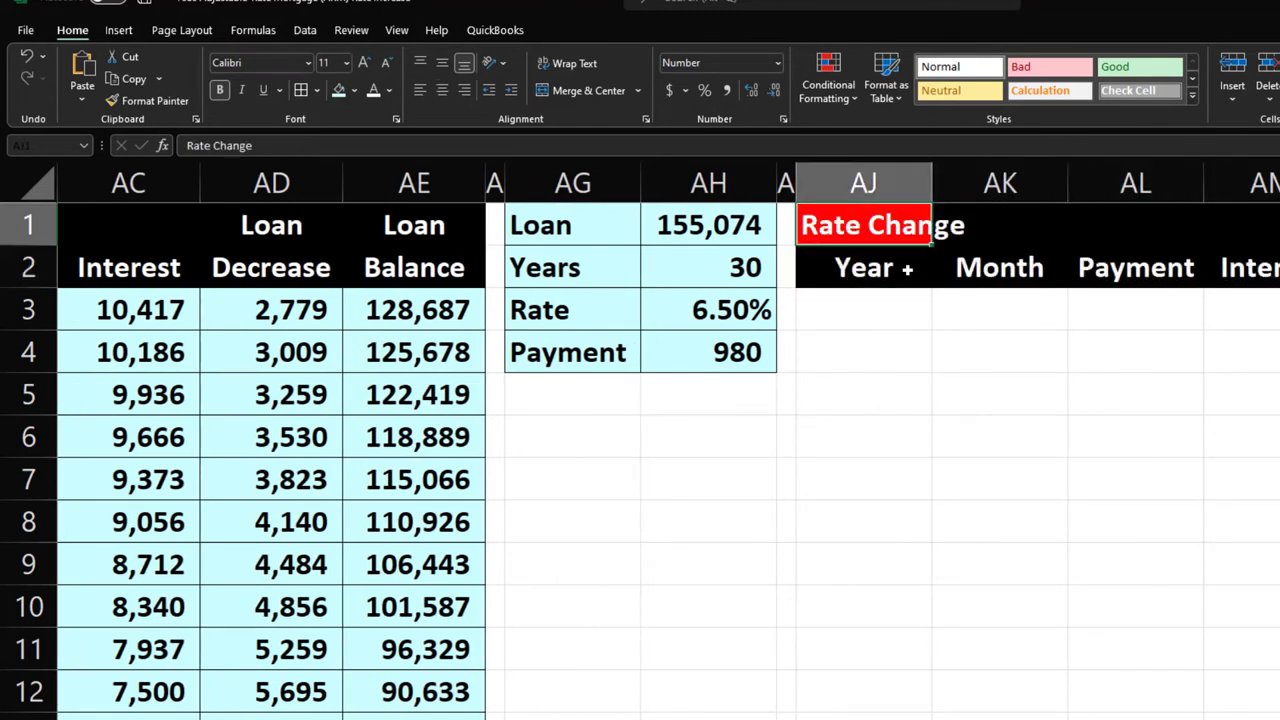
pyautogui.write('OG')
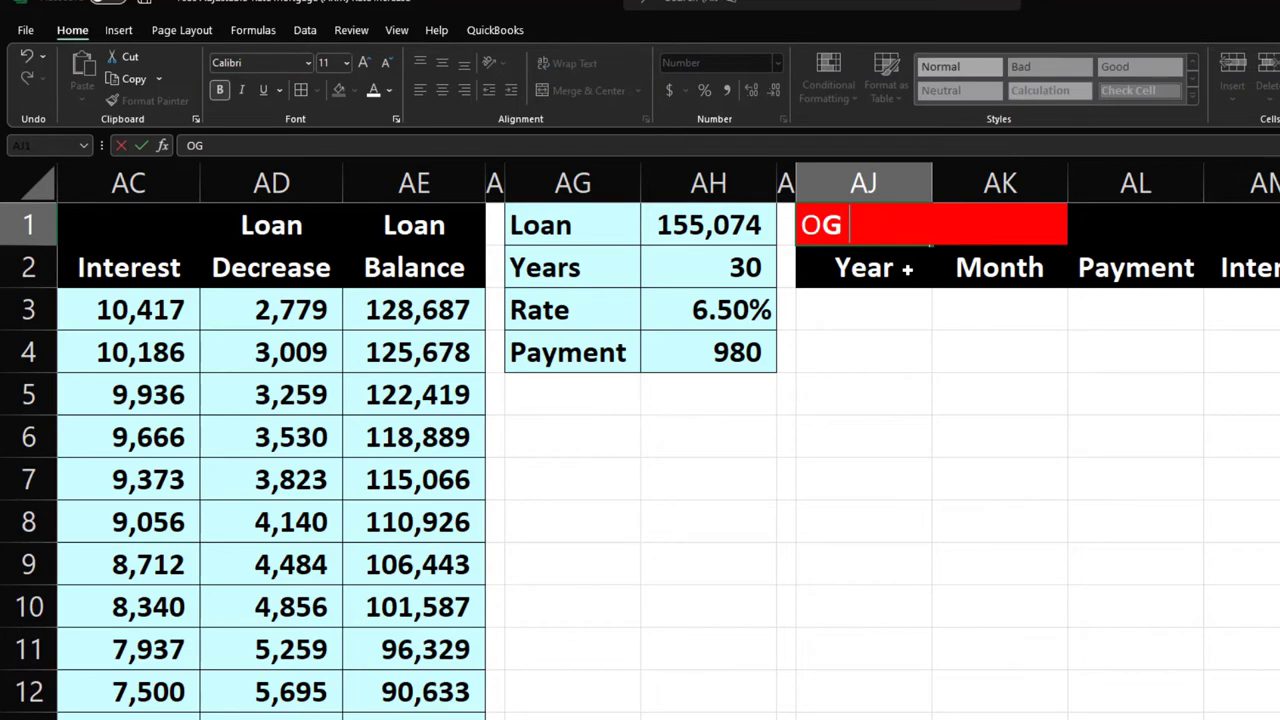
pyautogui.write(' 30 Year')
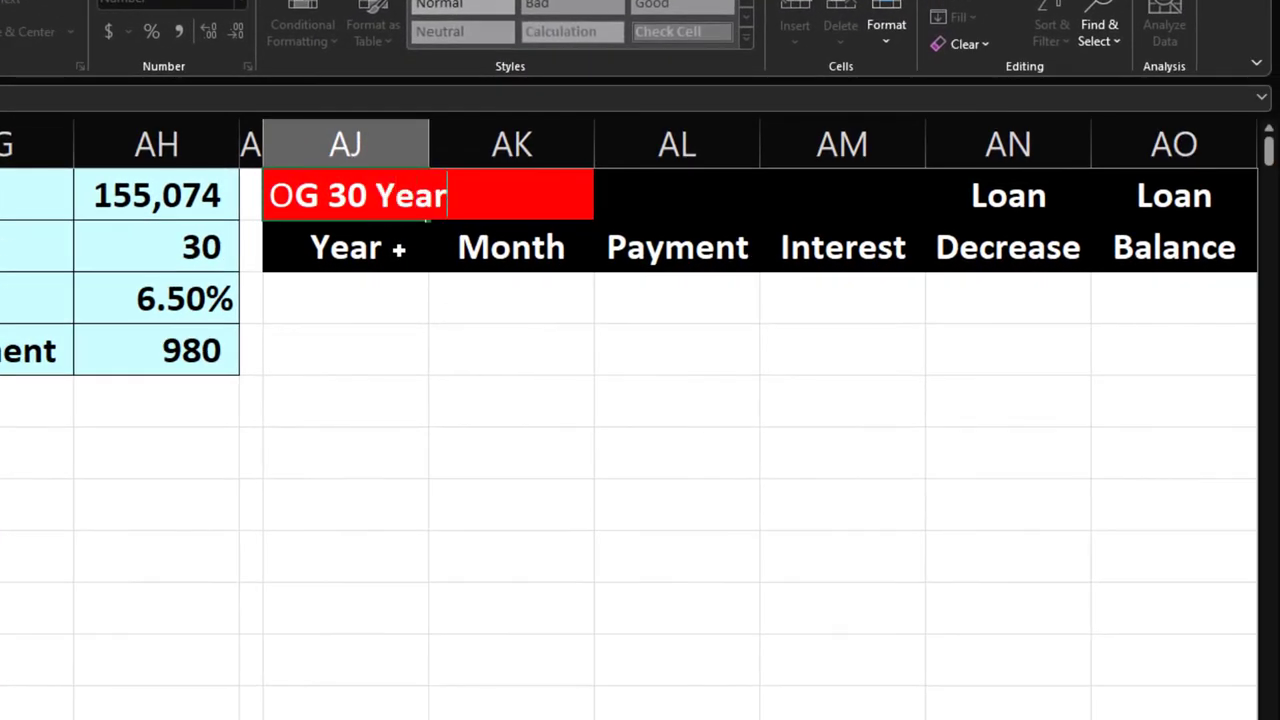
pyautogui.press('Return')
# Start the Month column of the OG 30 Year table by entering 0, 1 and 2 in AK3:AK5
pyautogui.press('Right')
pyautogui.press('Right')
pyautogui.press('Right')
pyautogui.press('Right')
pyautogui.press('Right')
pyautogui.press('Right')
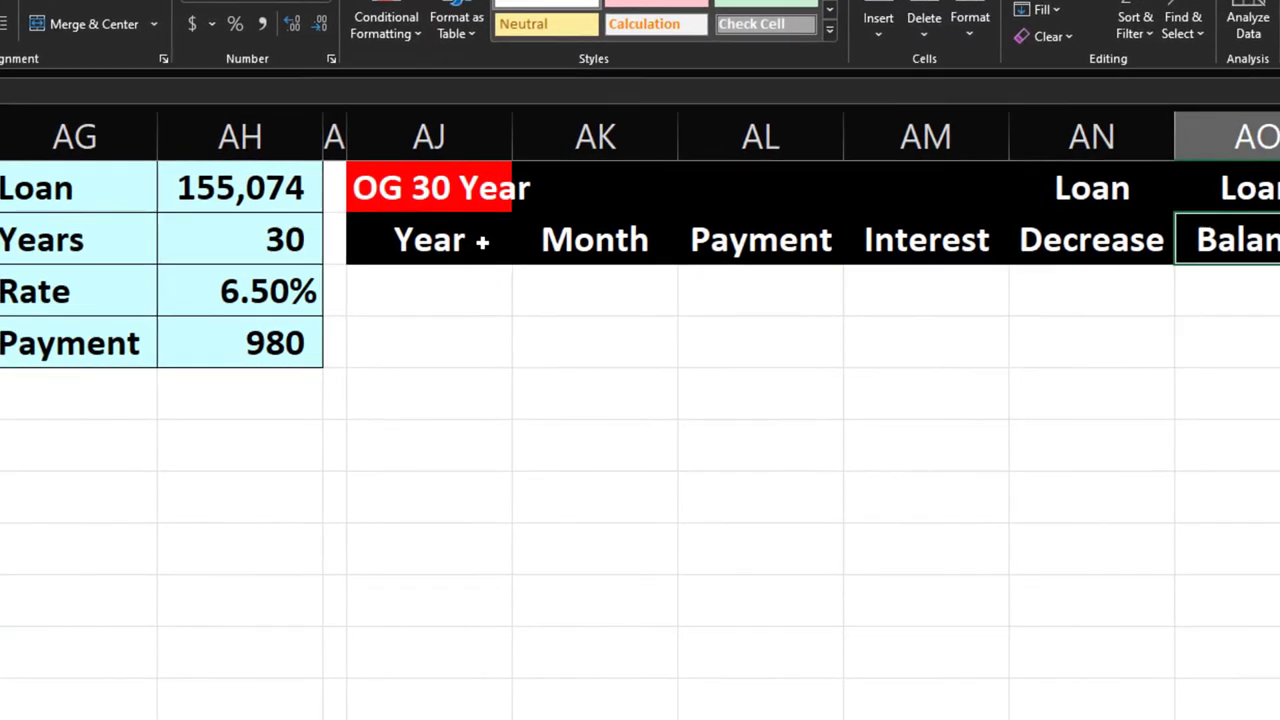
pyautogui.press('Right')
pyautogui.press('Down')
pyautogui.press('Down')
pyautogui.press('Left')
pyautogui.press('Left')
pyautogui.press('Left')
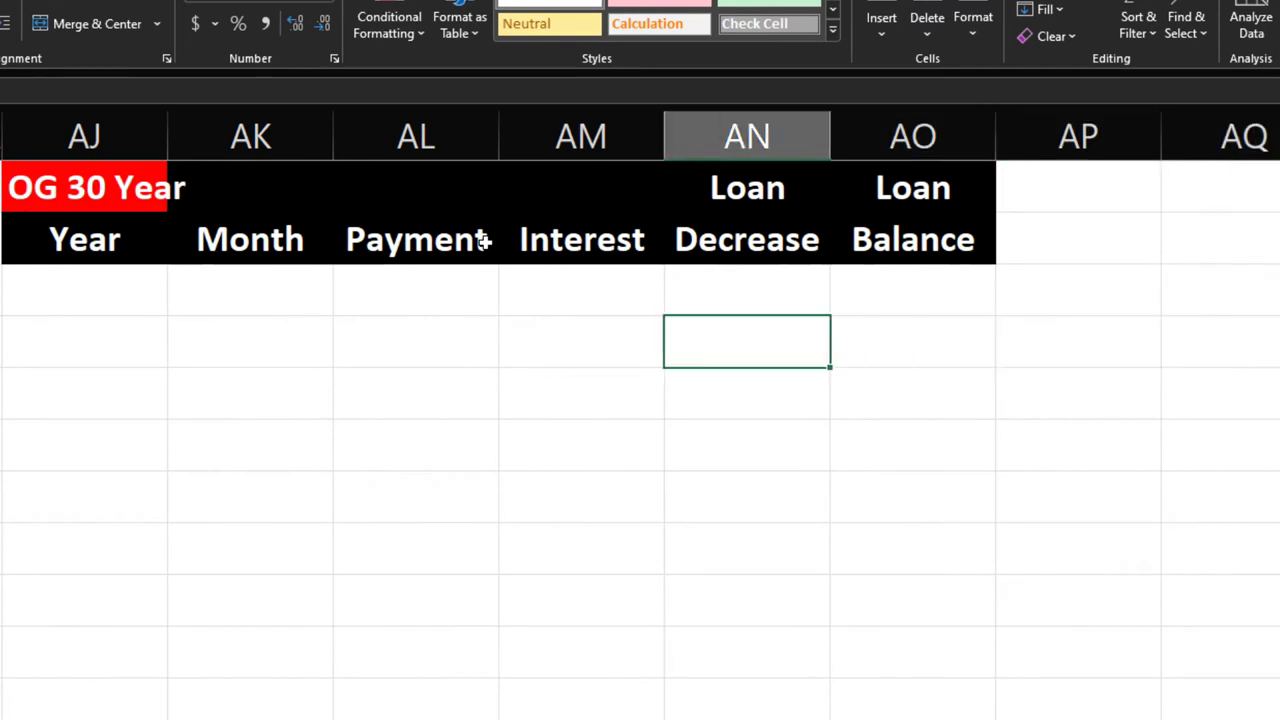
pyautogui.press('Left')
pyautogui.press('Left')
pyautogui.press('Left')
pyautogui.press('Up')
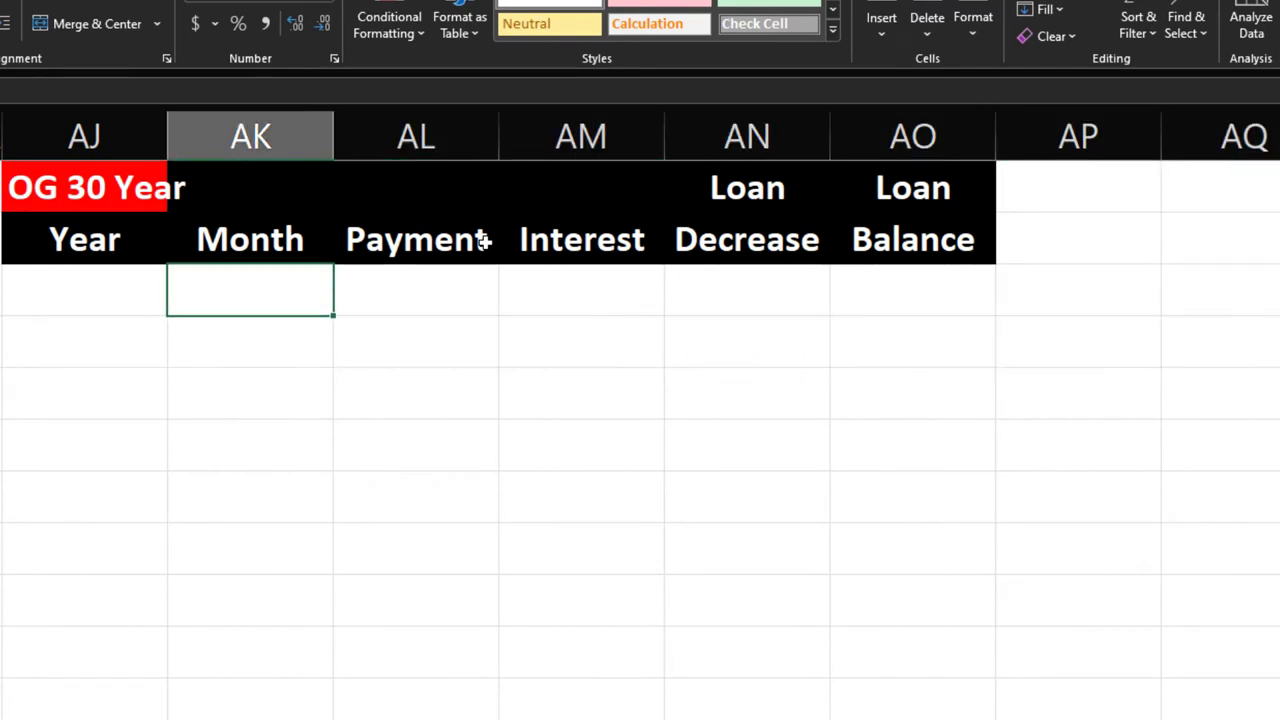
pyautogui.write('0')
pyautogui.press('Return')
pyautogui.write('1')
pyautogui.press('Return')
pyautogui.write('2')
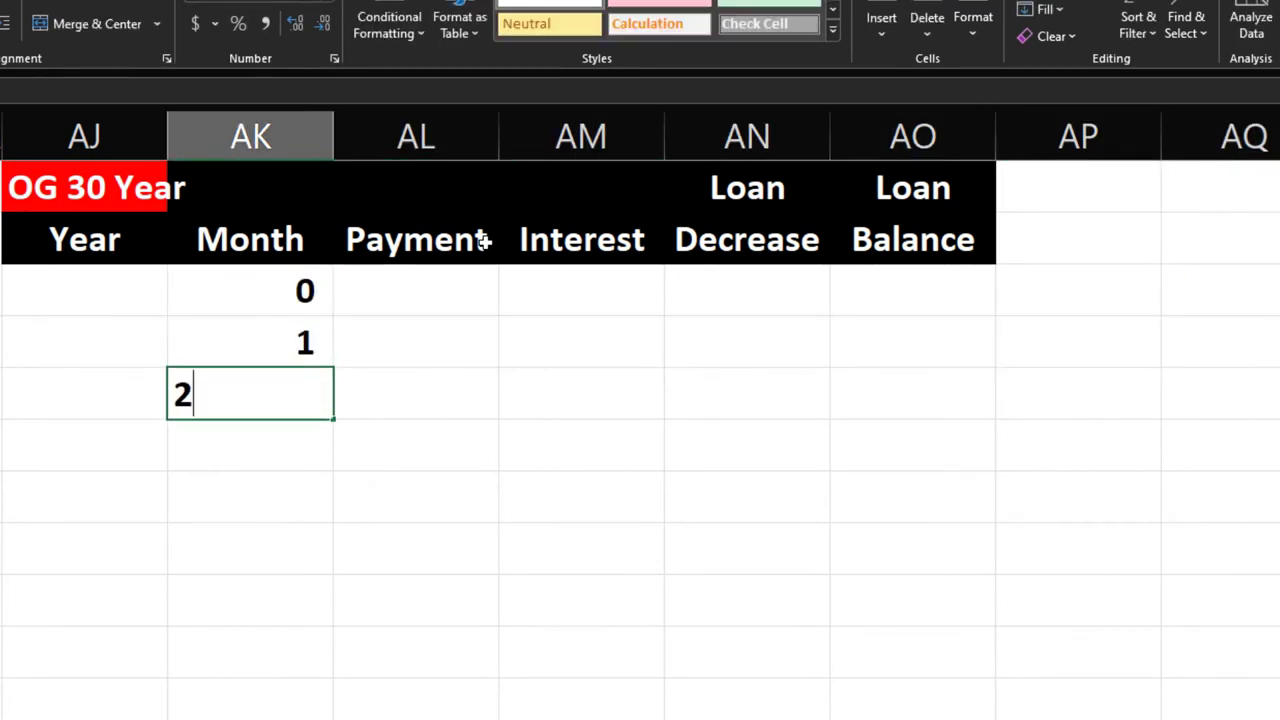
pyautogui.press('Return')
# Fill the month series in column AK down to 360 and center its numbers
pyautogui.moveTo(268, 287); pyautogui.dragTo(514, 666)
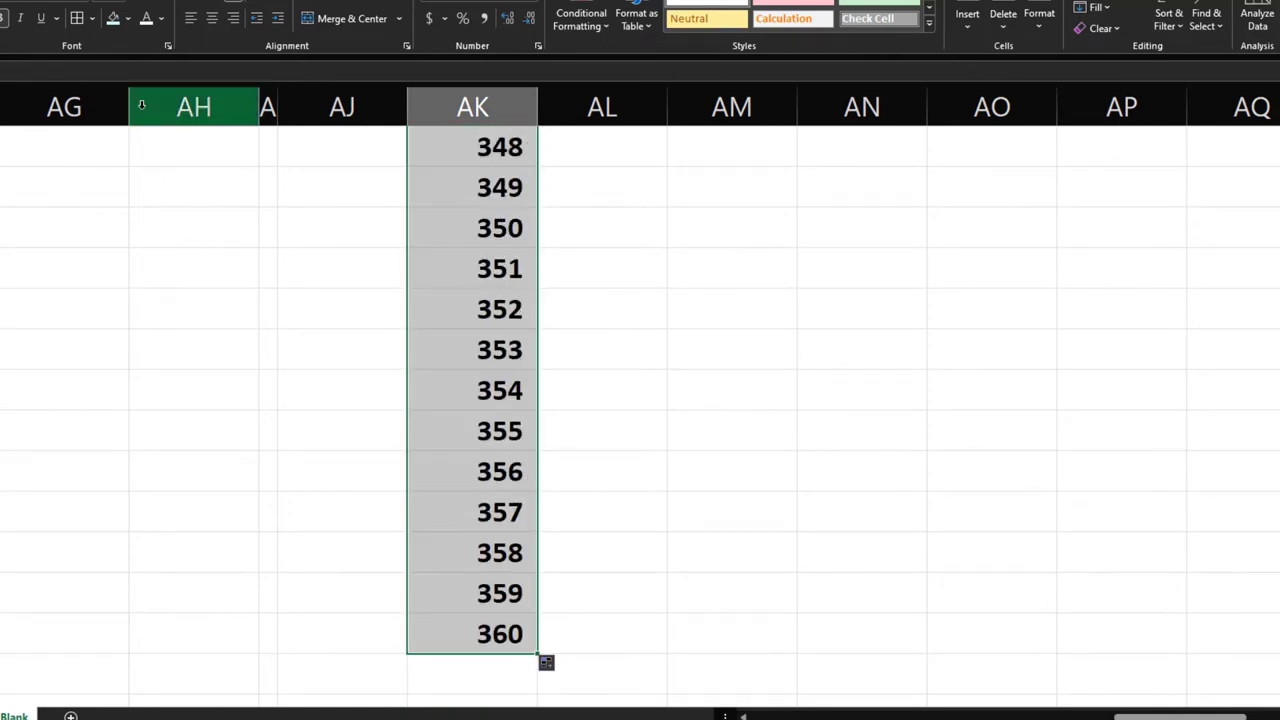
pyautogui.hotkey('ctrl', 'BackSpace')
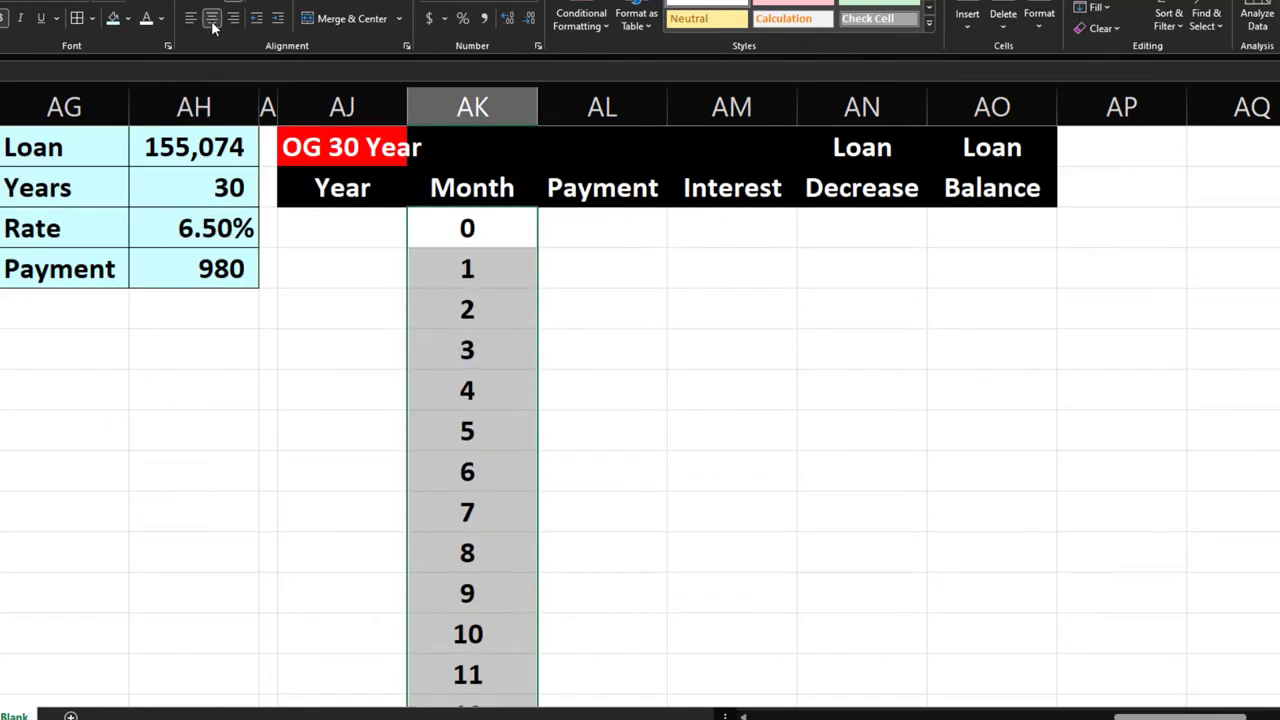
pyautogui.click(338, 260)
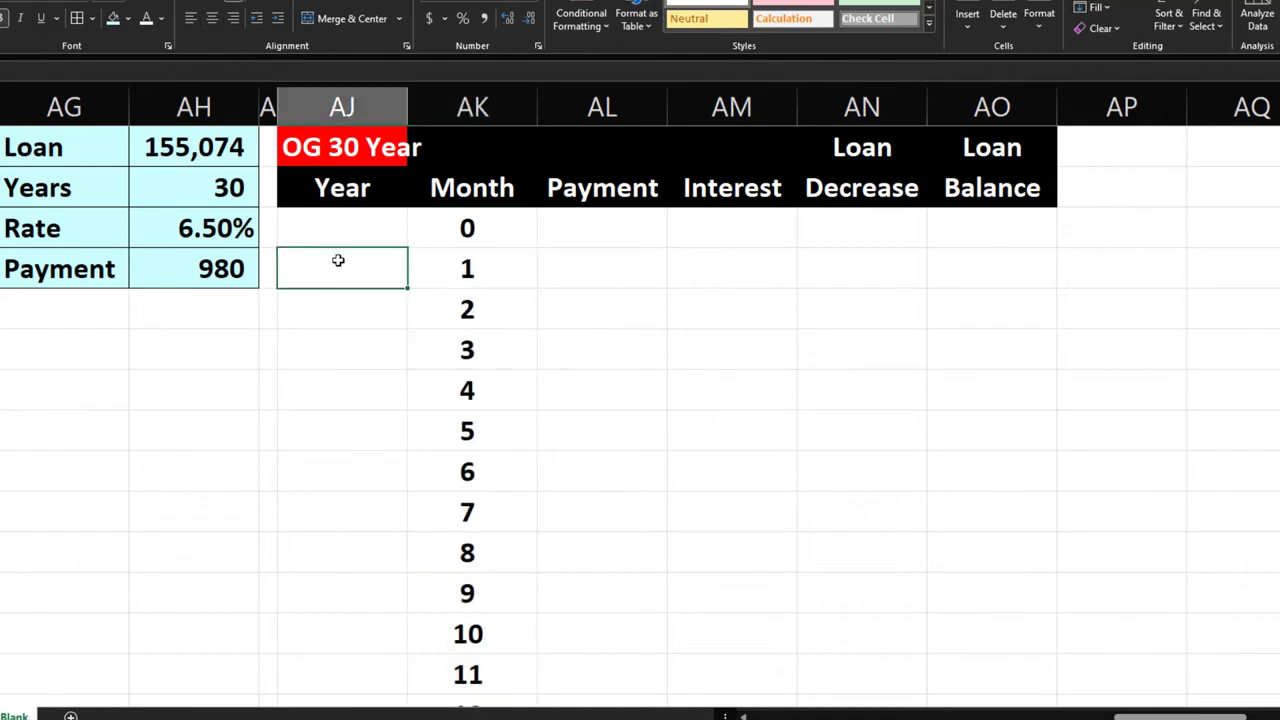
# Enter the year formula =ROUNDUP(AK4/12,.1) in AJ4 for month 1
pyautogui.write('=rou')
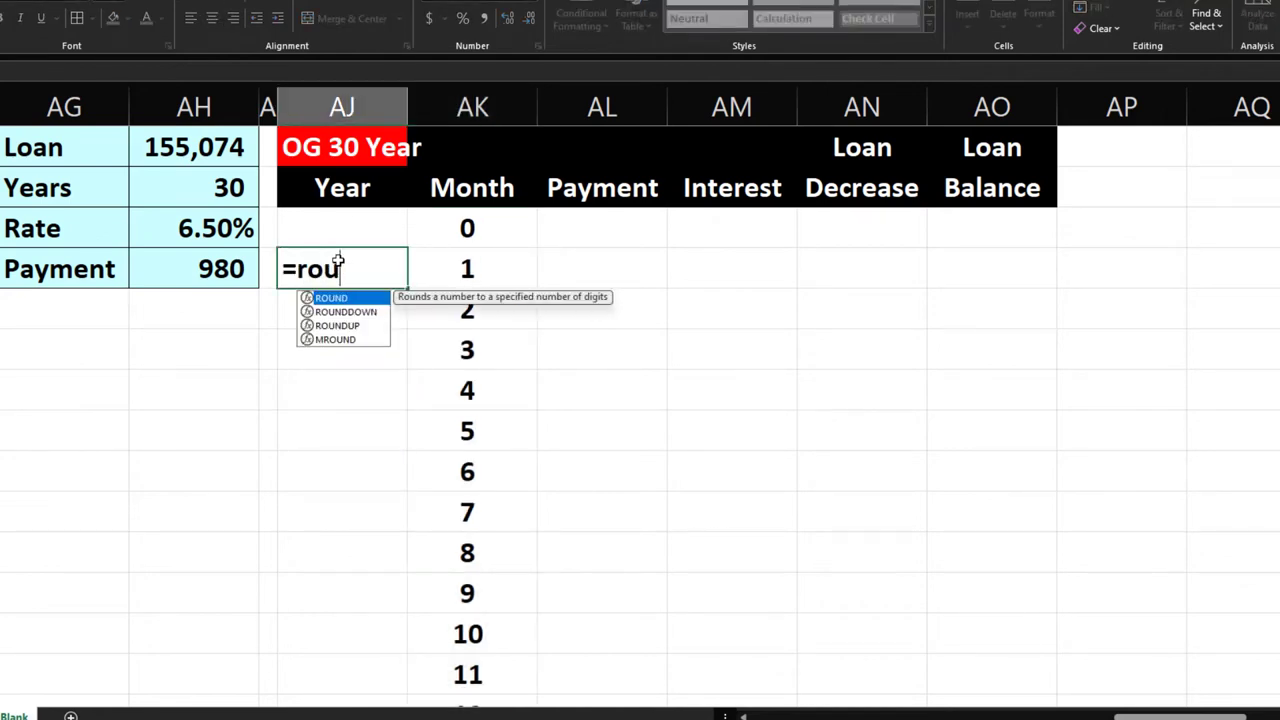
pyautogui.write('ndup')
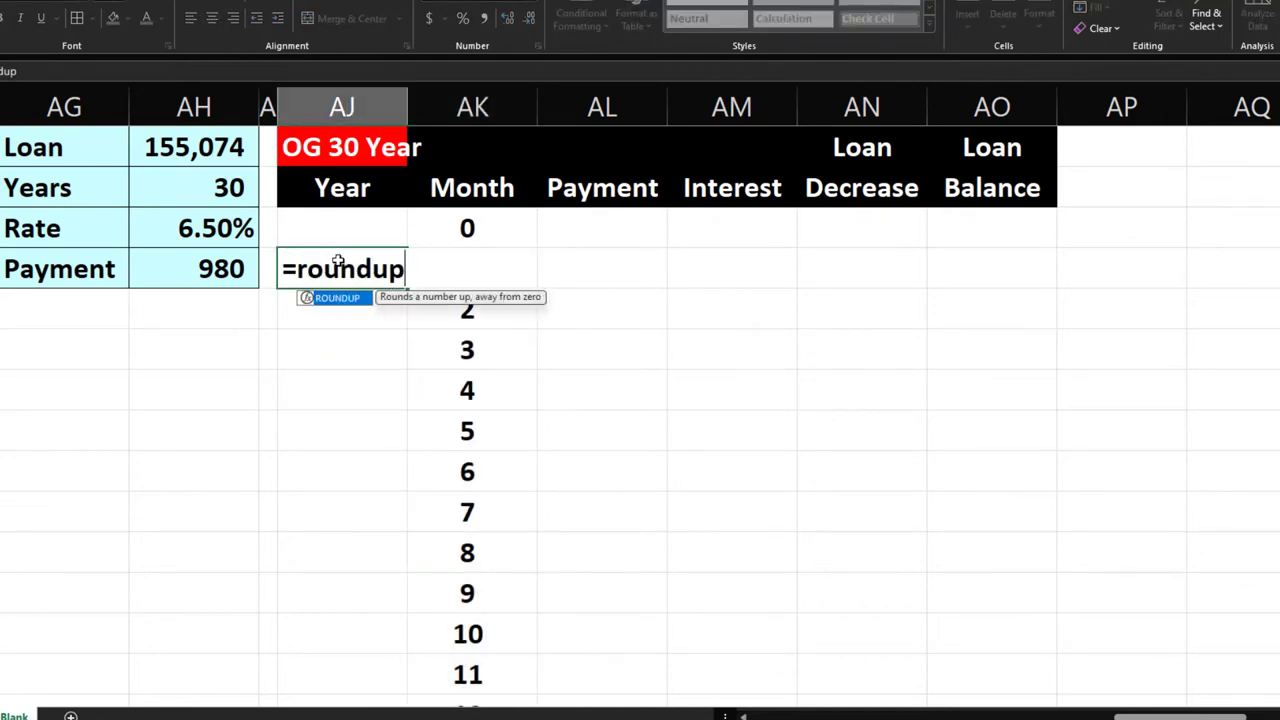
pyautogui.write('(')
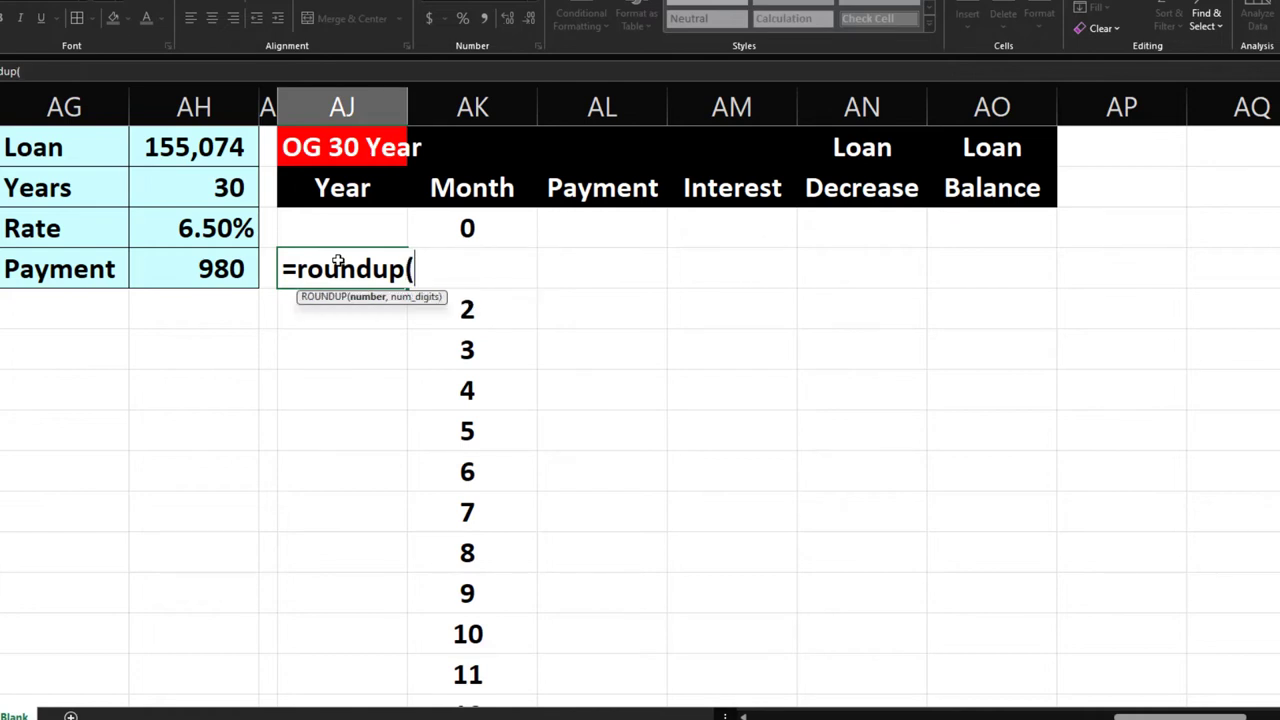
pyautogui.press('Right')
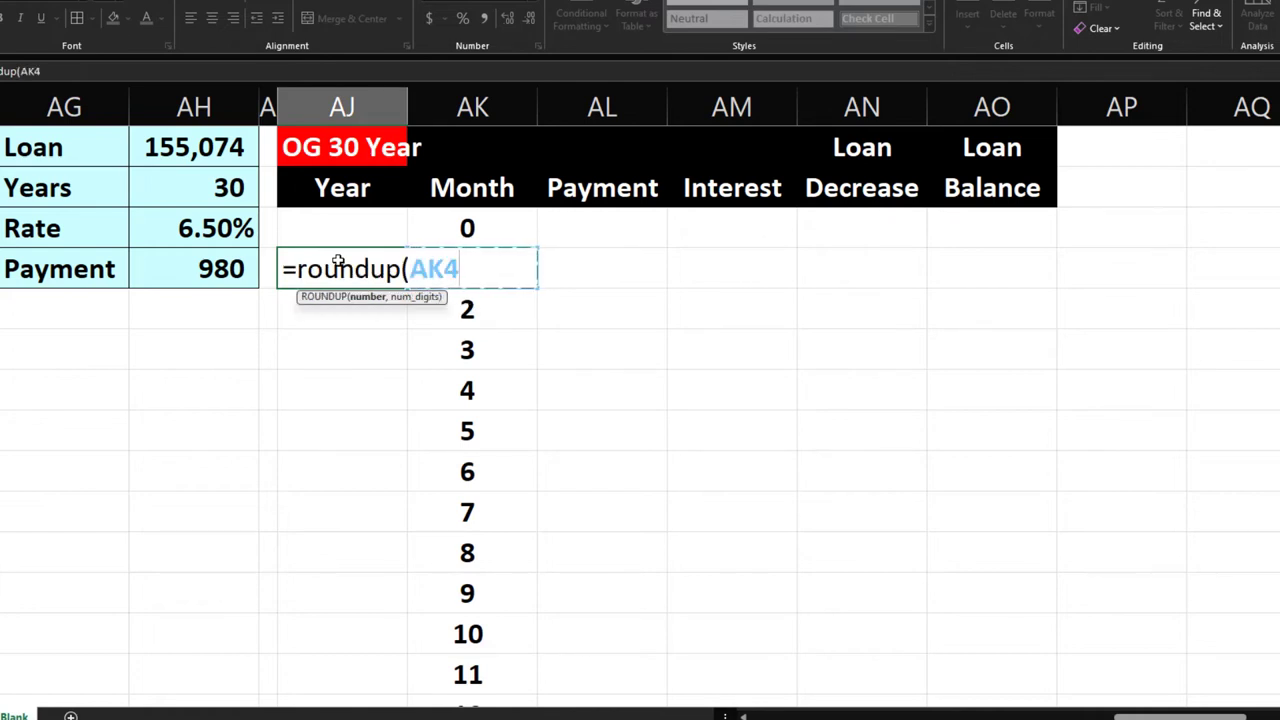
pyautogui.write('/12')
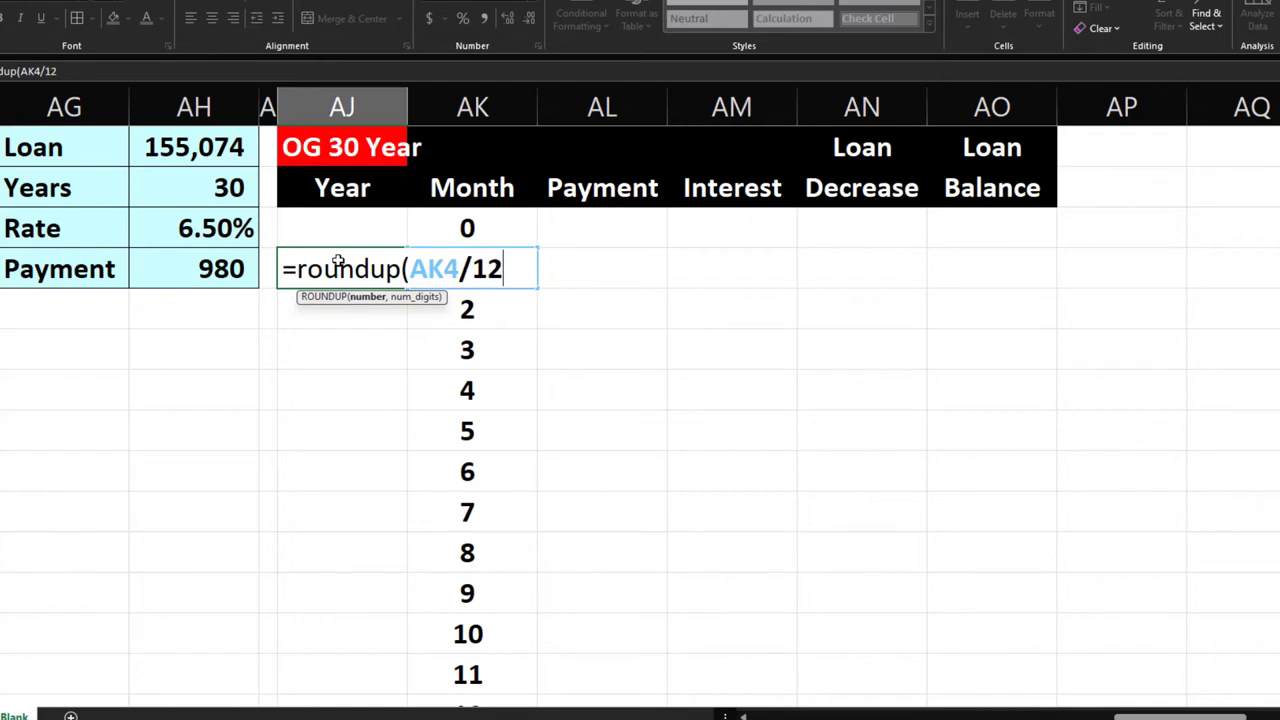
pyautogui.write(',')
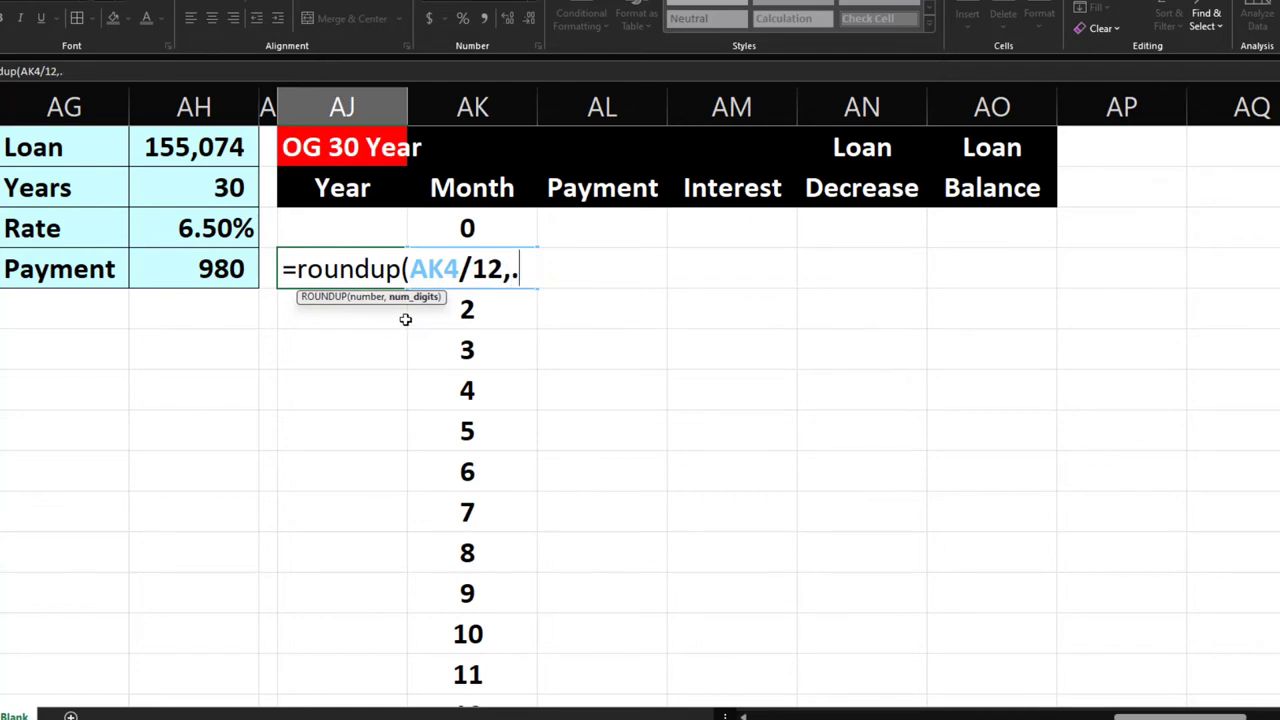
pyautogui.write('.1')
pyautogui.press('Return')
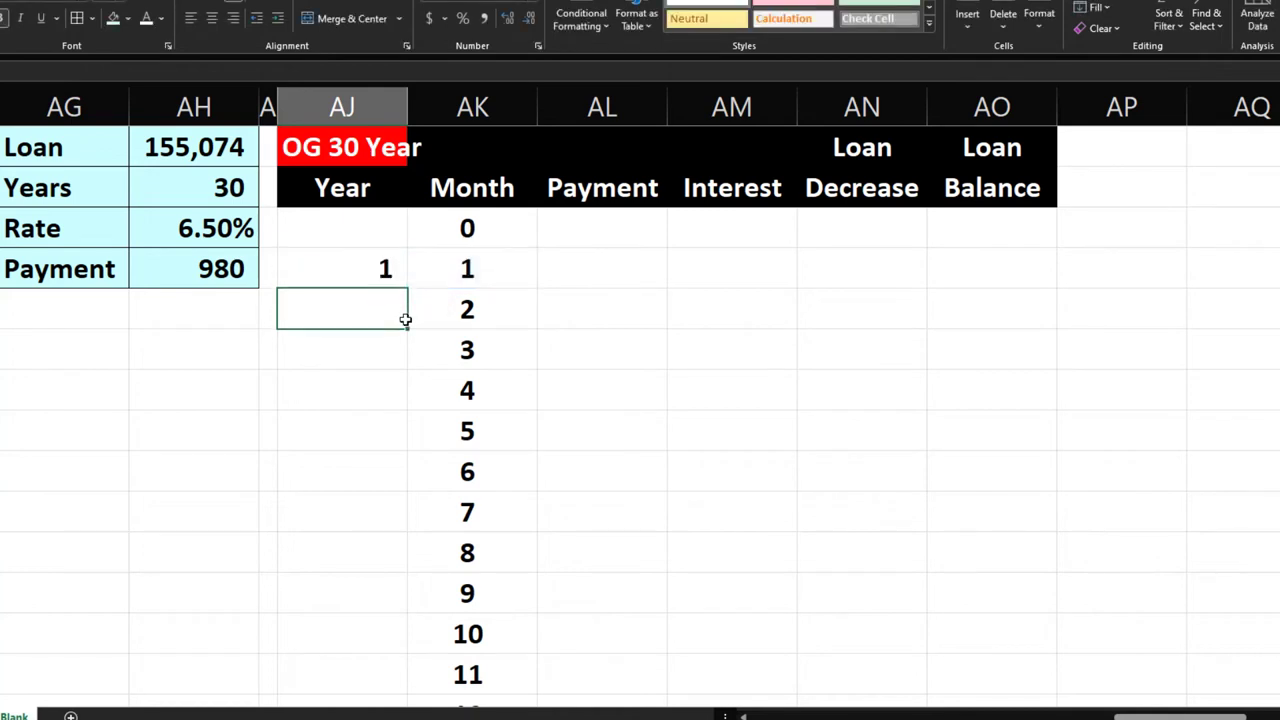
# Fill the AJ4 year formula down to month 360 and enter 0 as the year in AJ3
pyautogui.click(375, 278)
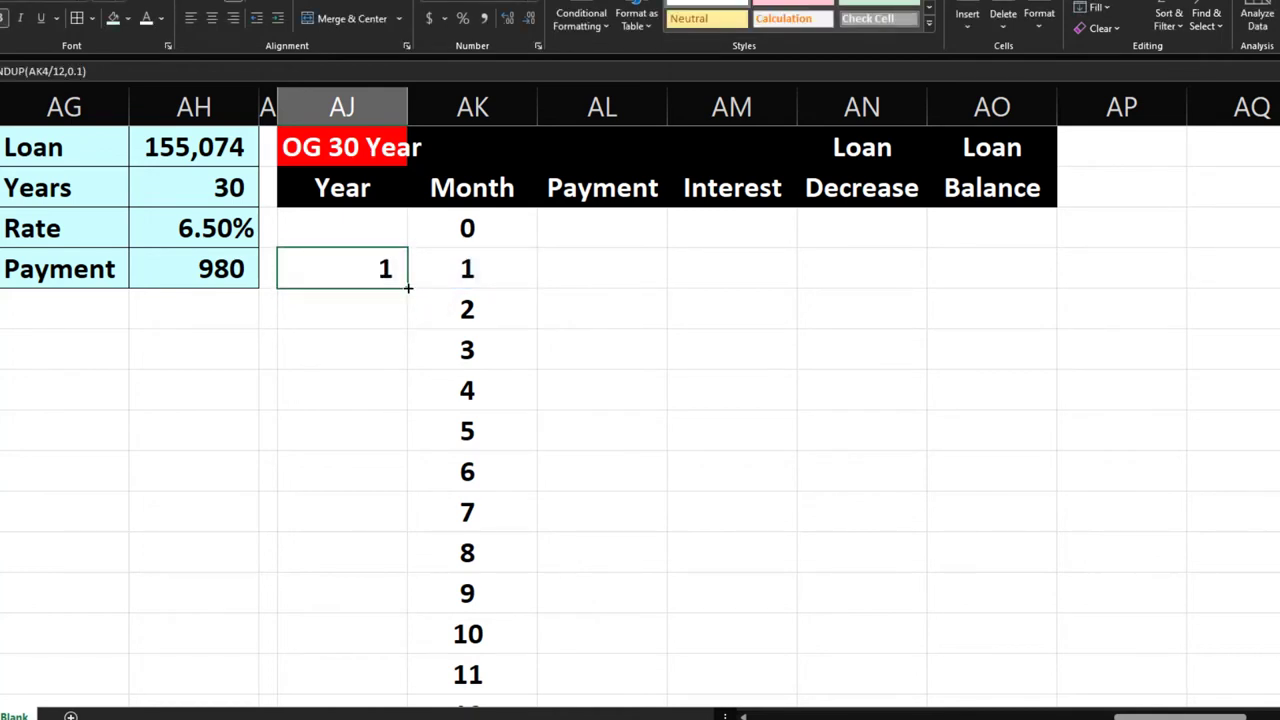
pyautogui.moveTo(408, 288); pyautogui.dragTo(414, 696)
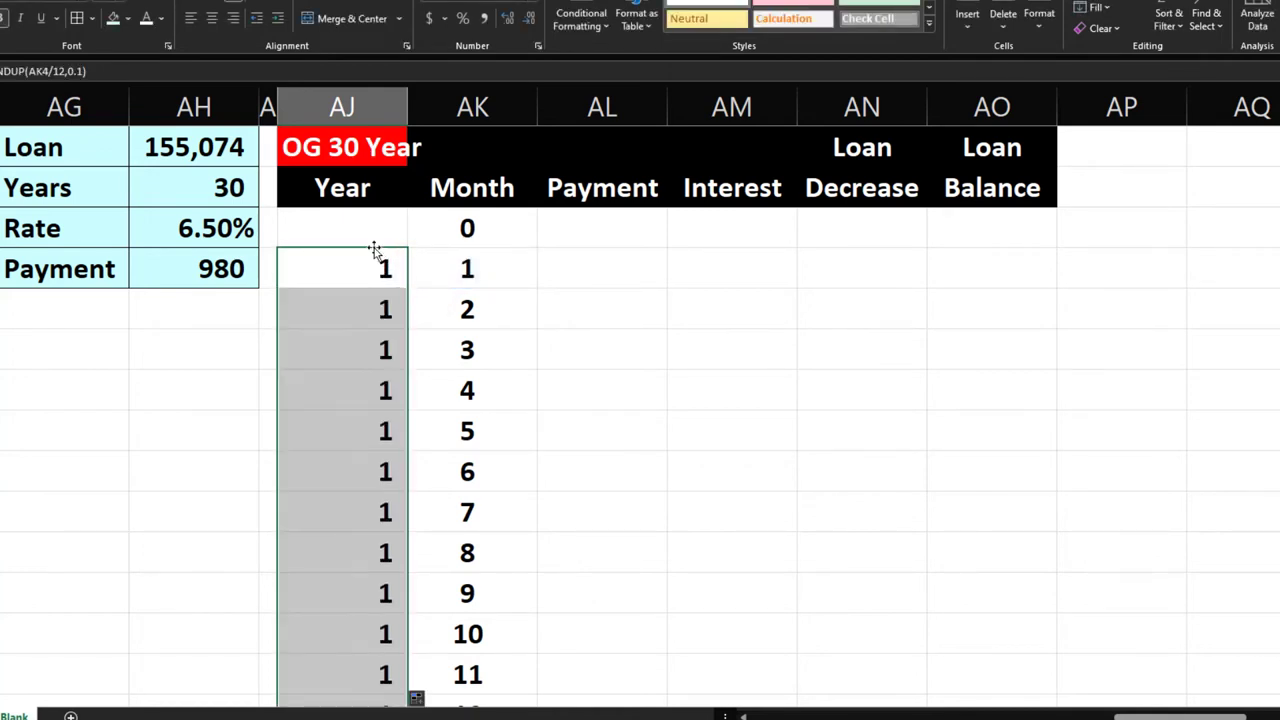
pyautogui.click(366, 237)
pyautogui.write('0')
pyautogui.press('Return')
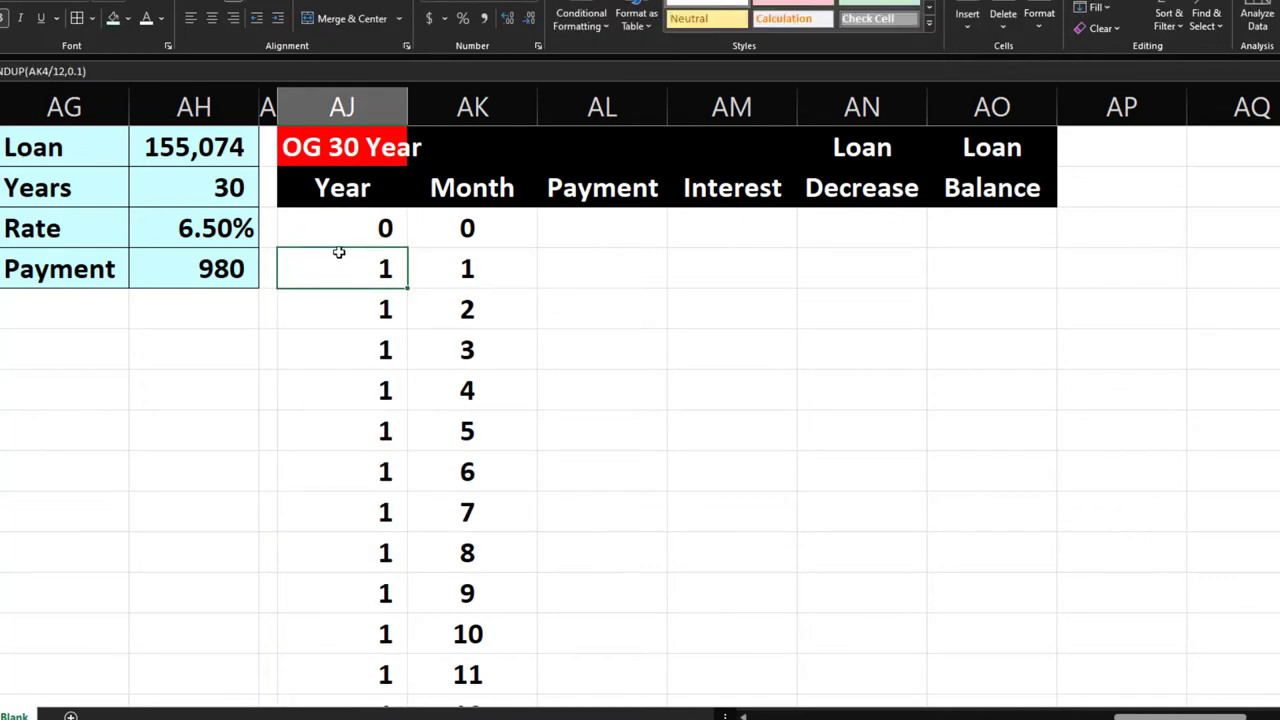
# Center the year numbers in column AJ and narrow columns AJ and AK
pyautogui.moveTo(342, 268); pyautogui.dragTo(360, 640)
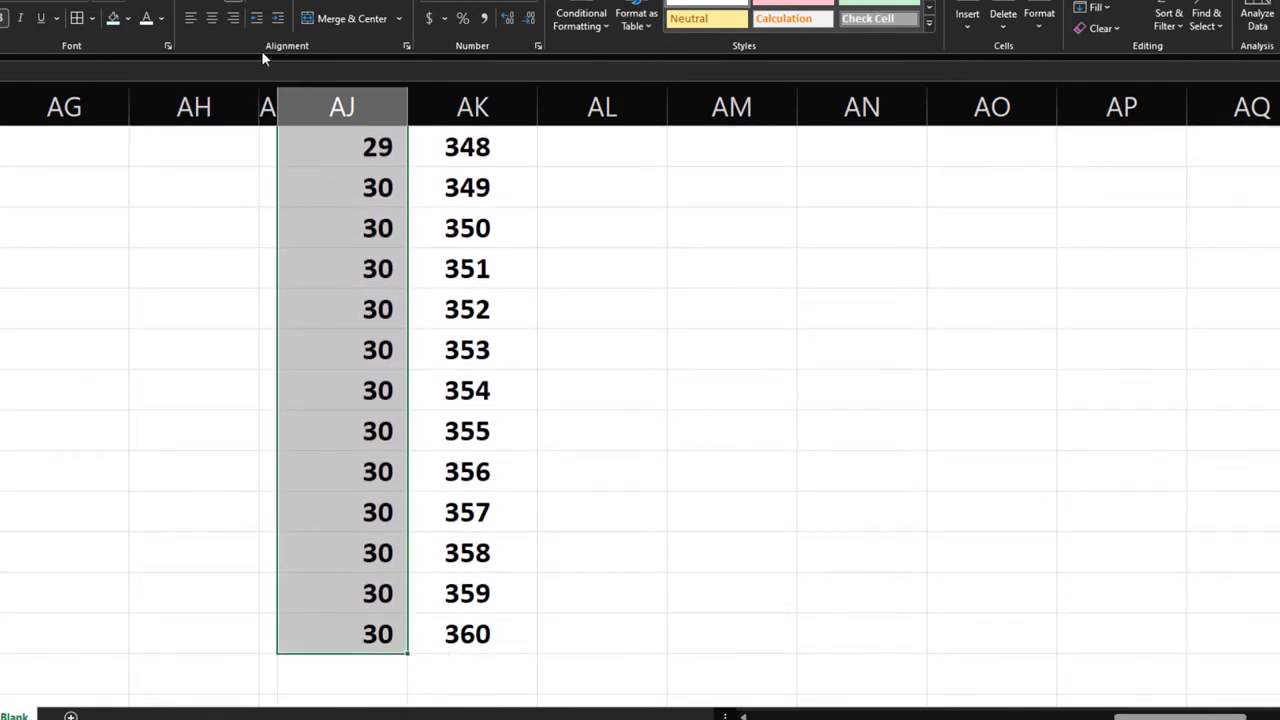
pyautogui.click(212, 18)
pyautogui.hotkey('ctrl', 'BackSpace')
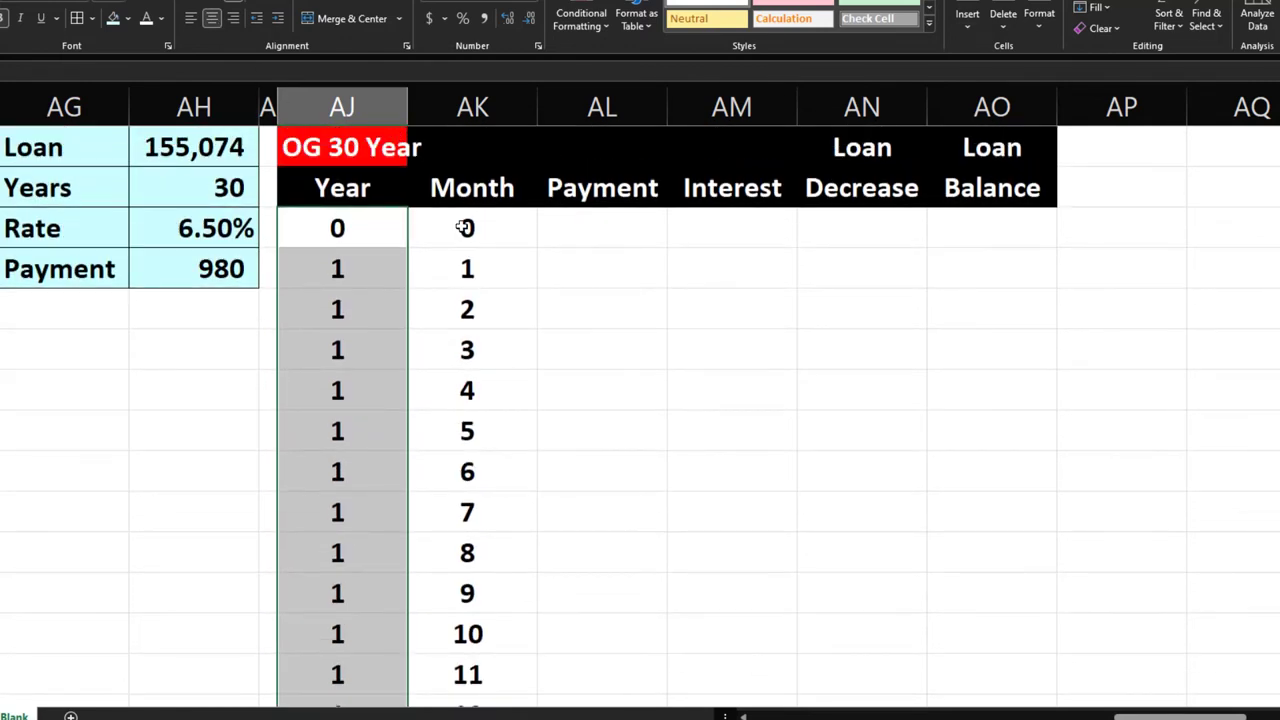
pyautogui.click(465, 228)
pyautogui.moveTo(377, 108); pyautogui.dragTo(512, 104)
# Enter 0 for the month 0 payment, interest and loan decrease in AL3:AN3
pyautogui.click(545, 222)
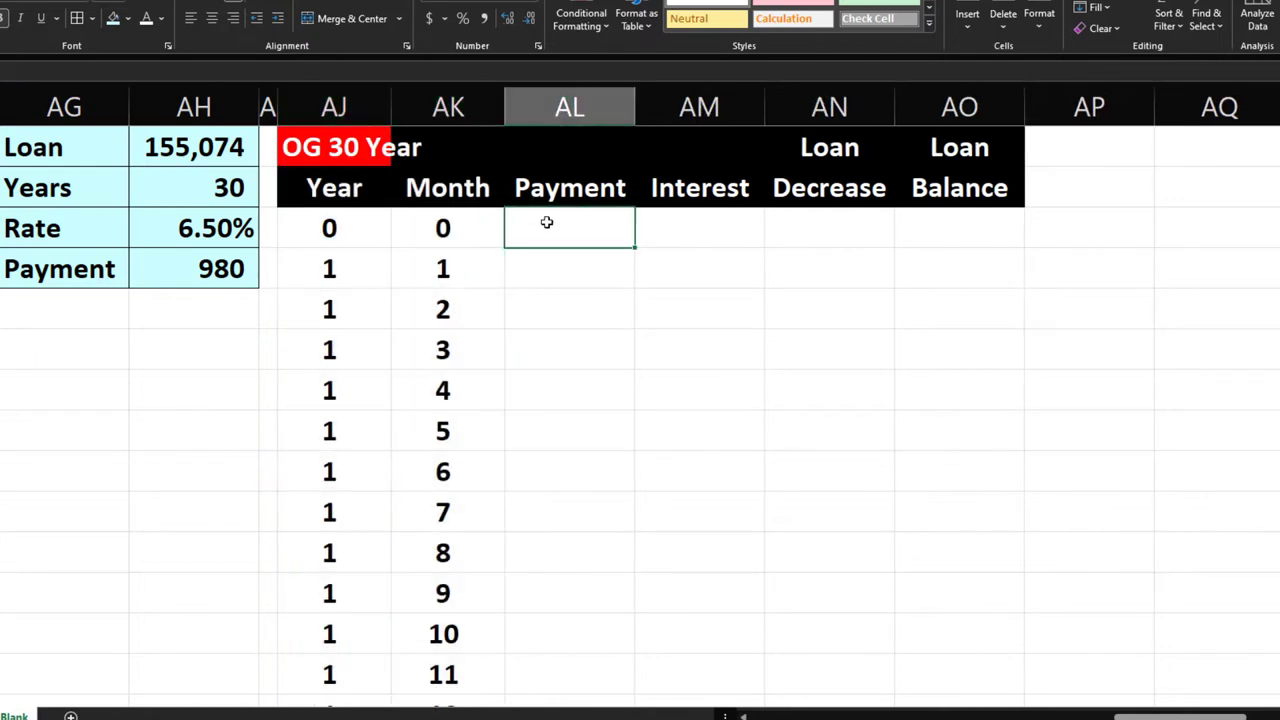
pyautogui.write('0')
pyautogui.press('Tab')
pyautogui.write('0')
pyautogui.press('Tab')
pyautogui.write('0')
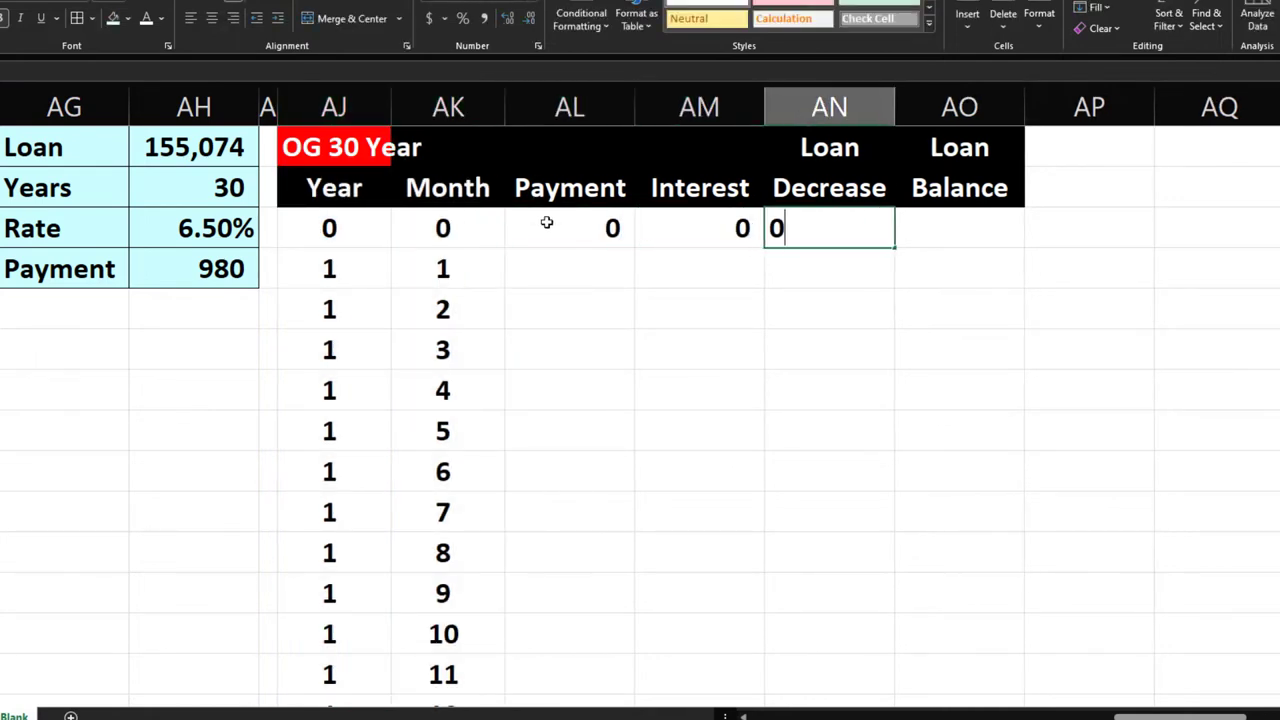
pyautogui.press('Tab')
# Link the opening loan balance in AO3 to the loan amount with =AH1
pyautogui.write('=')
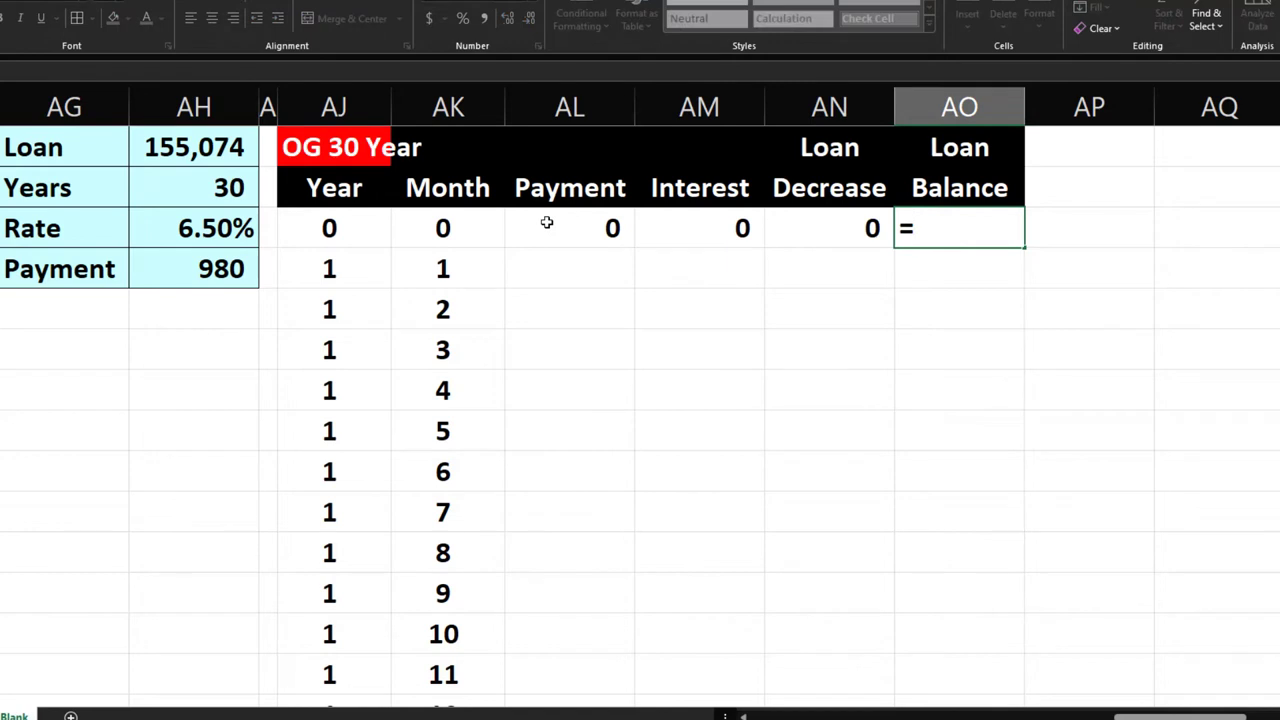
pyautogui.press('Left')
pyautogui.press('Left')
pyautogui.press('Left')
pyautogui.press('Left')
pyautogui.press('Left')
pyautogui.press('Left')
pyautogui.press('Up')
pyautogui.press('Up')
pyautogui.press('Left')
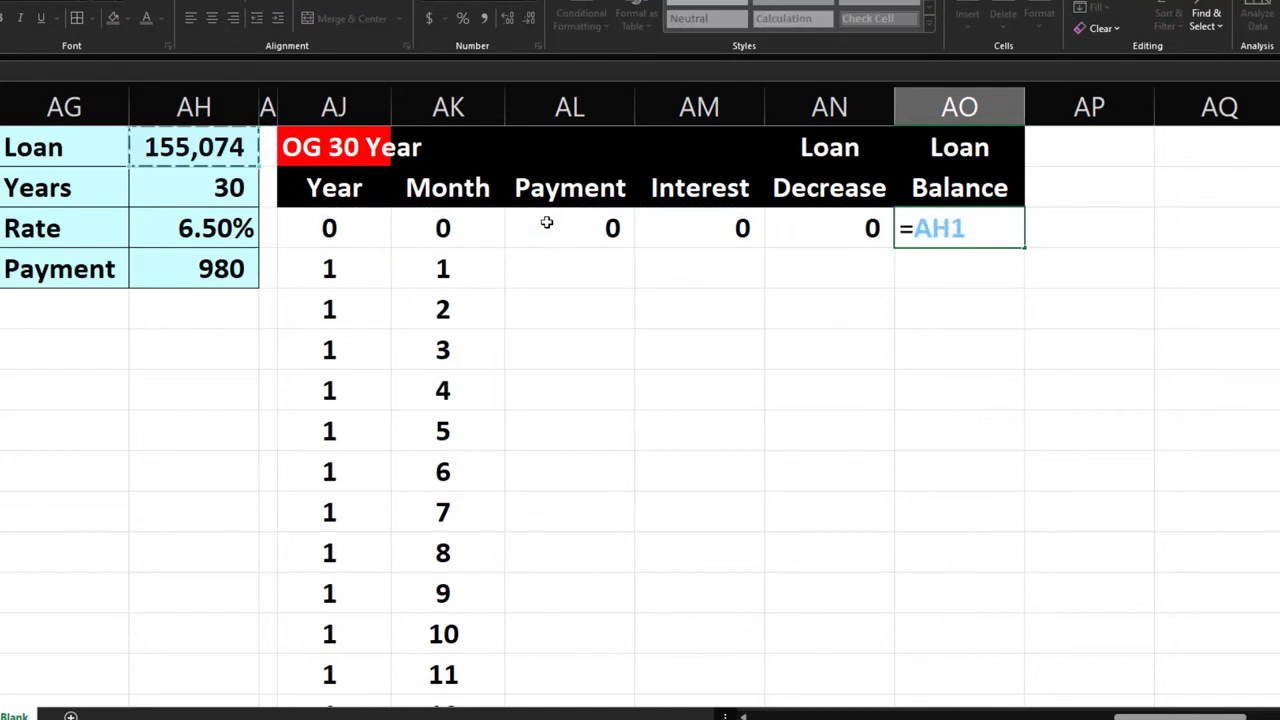
pyautogui.press('Return')
# Enter the month 1 payment in AL4 as the absolute reference =$AH$4
pyautogui.write('=')
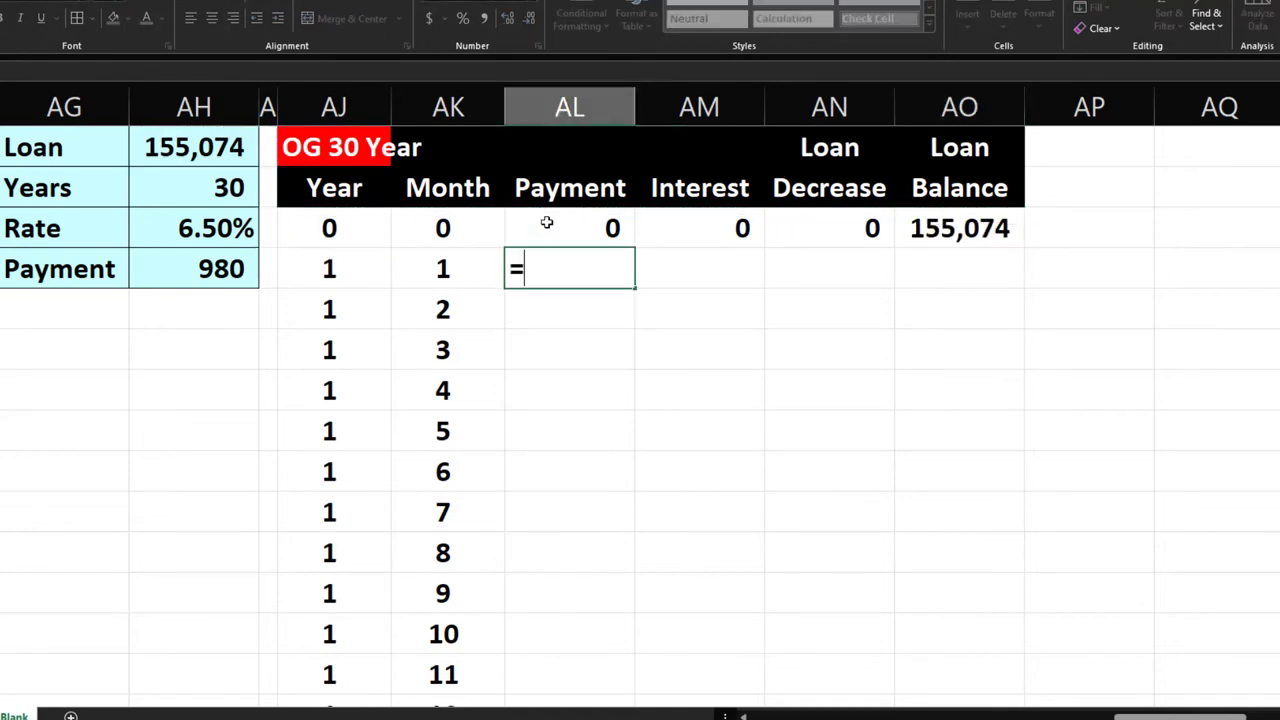
pyautogui.press('Left')
pyautogui.press('Left')
pyautogui.press('Left')
pyautogui.press('Left')
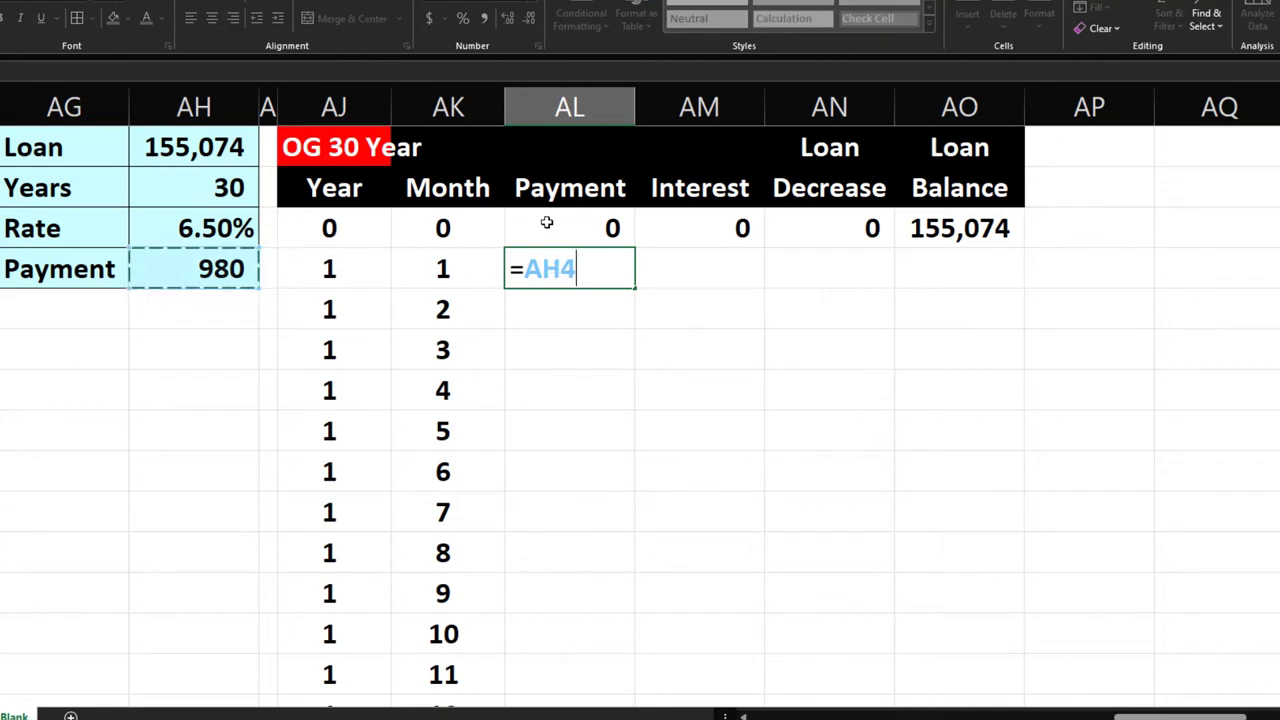
pyautogui.press('F4')
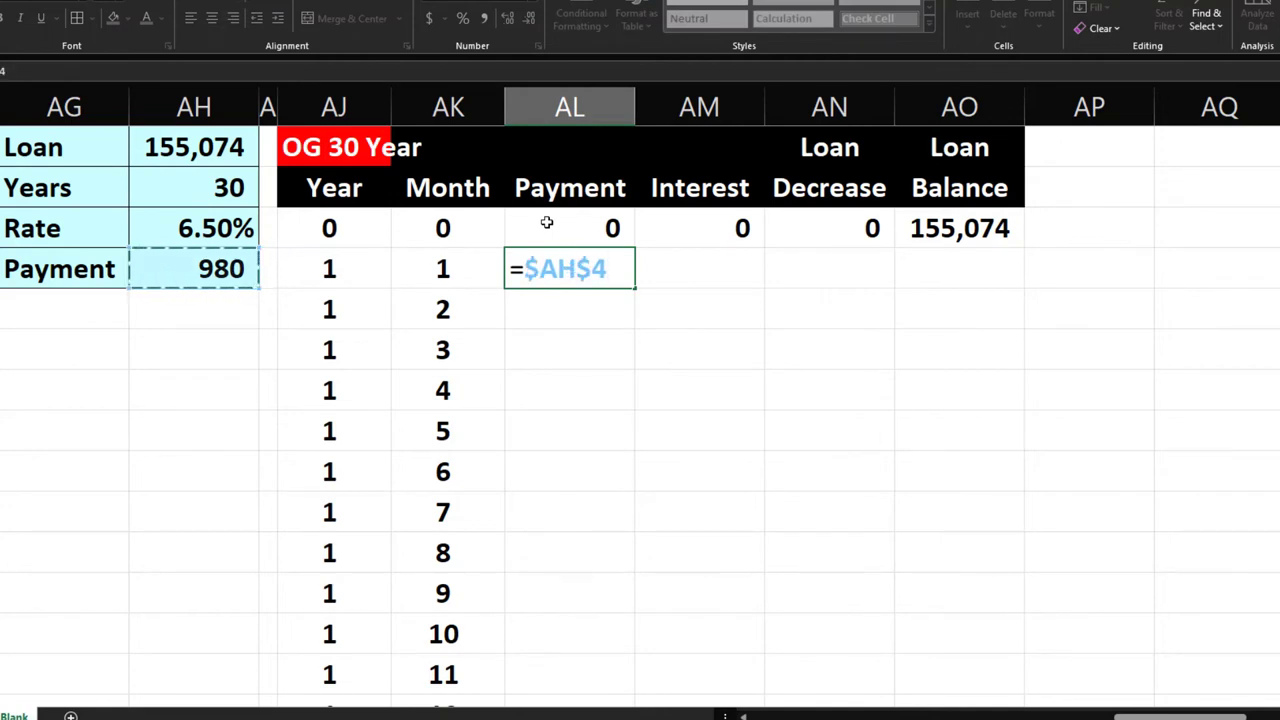
pyautogui.press('Tab')
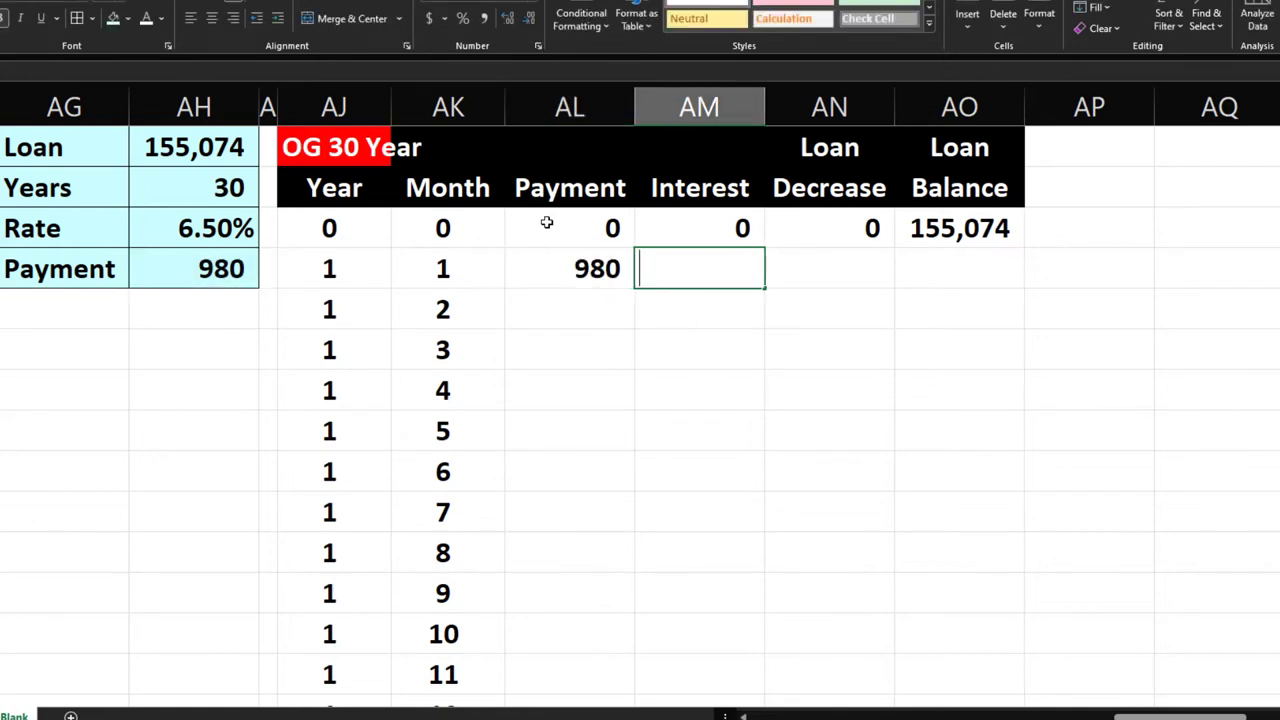
# Calculate the month 1 interest in AM4 with =AO3*$AH$3/12
pyautogui.write('=')
pyautogui.press('Right')
pyautogui.press('Right')
pyautogui.press('Up')
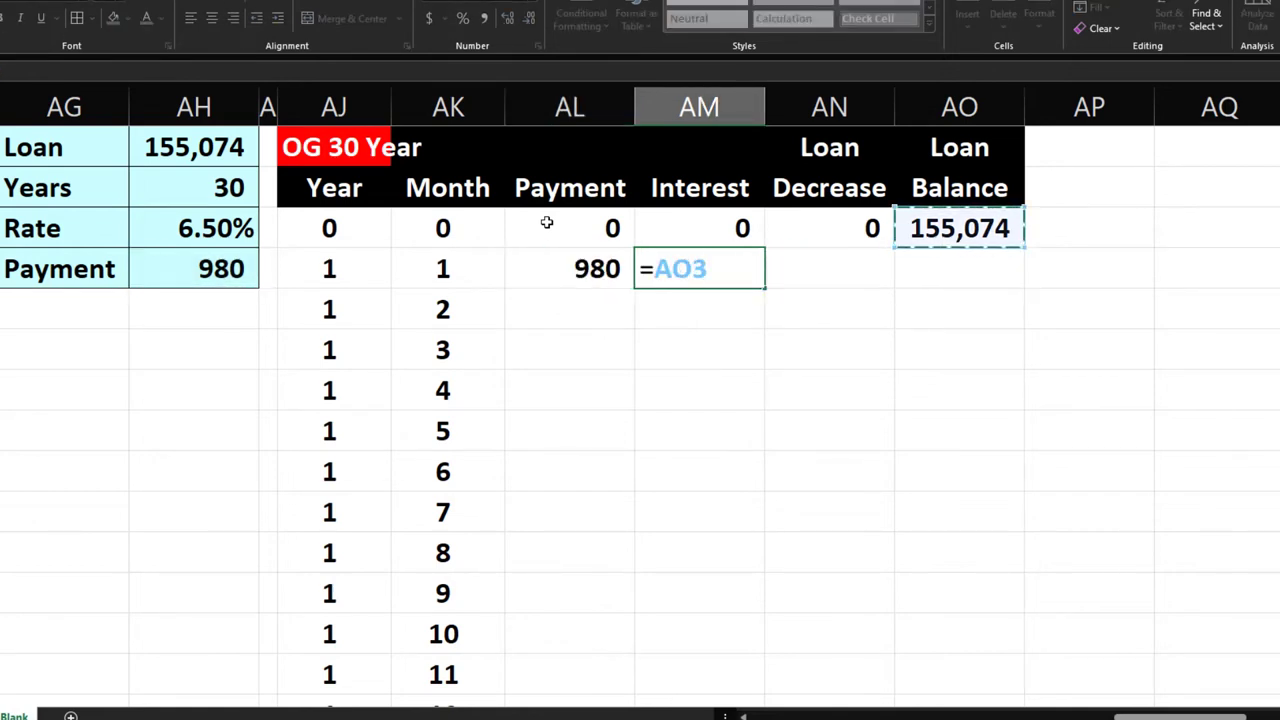
pyautogui.write('*')
pyautogui.press('Left')
pyautogui.press('Left')
pyautogui.press('Left')
pyautogui.press('Left')
pyautogui.press('Left')
pyautogui.press('Up')
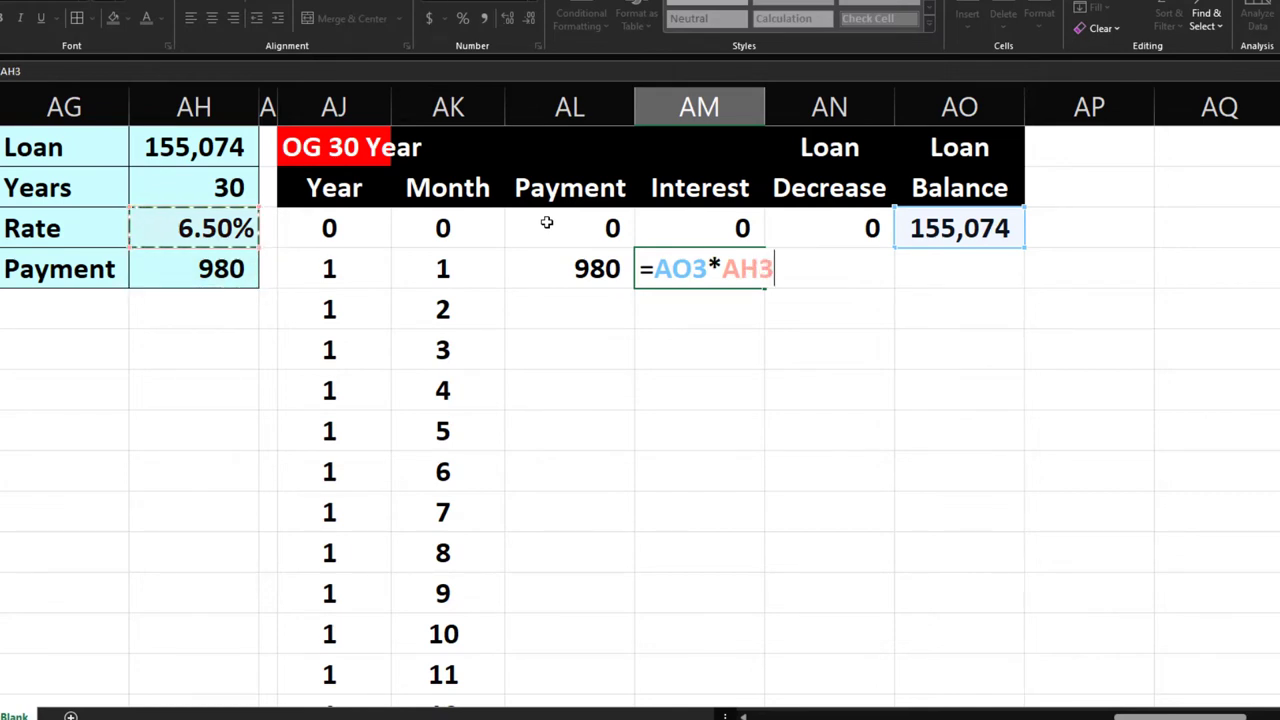
pyautogui.press('F4')
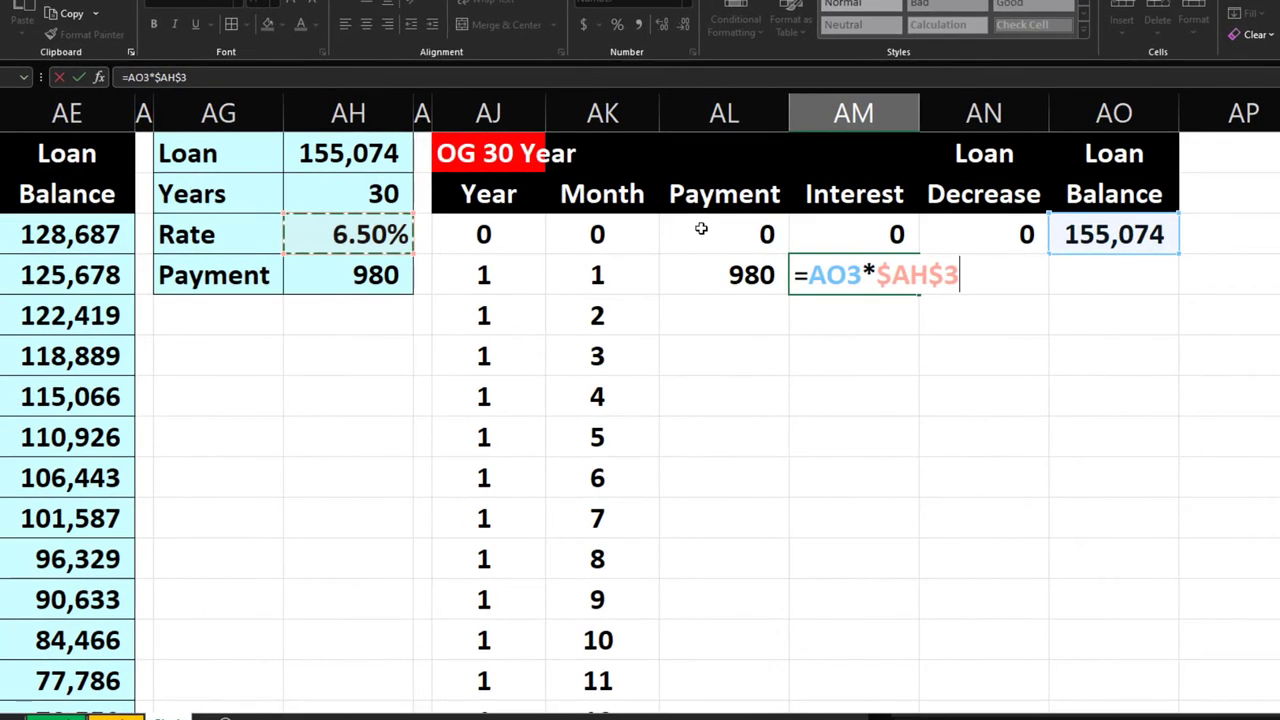
pyautogui.write(',')
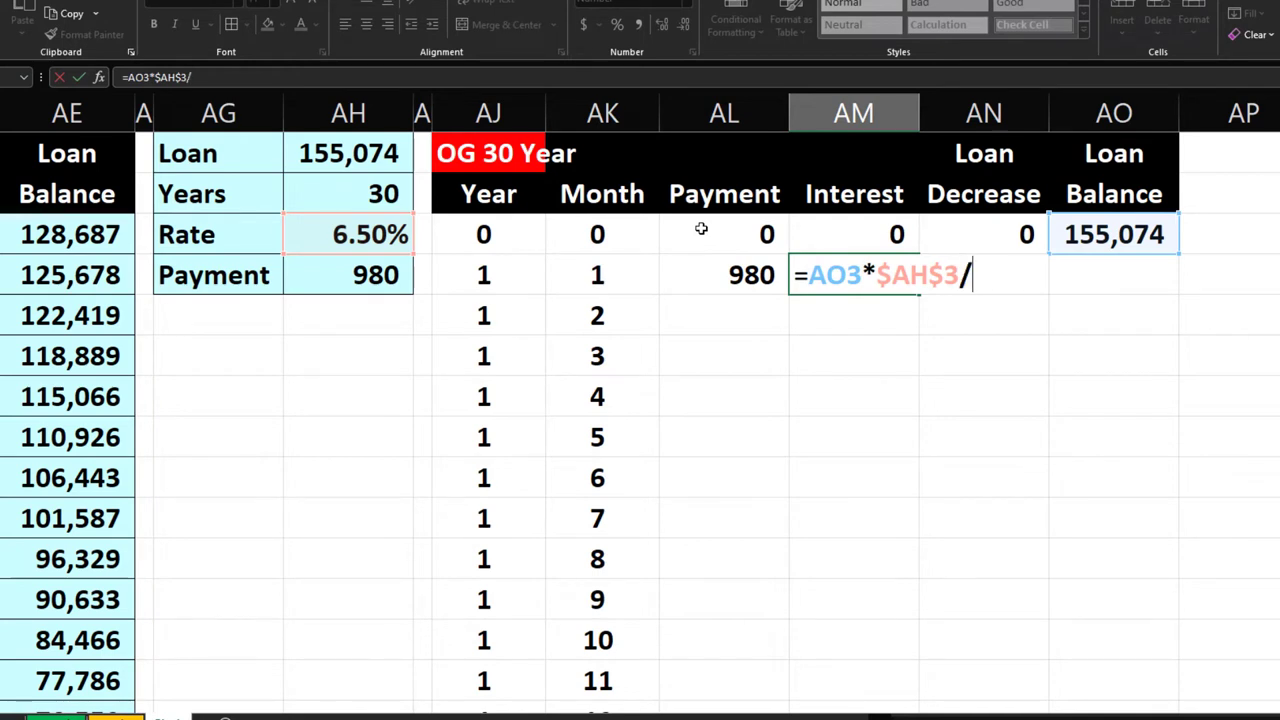
pyautogui.write('12')
pyautogui.press('Tab')
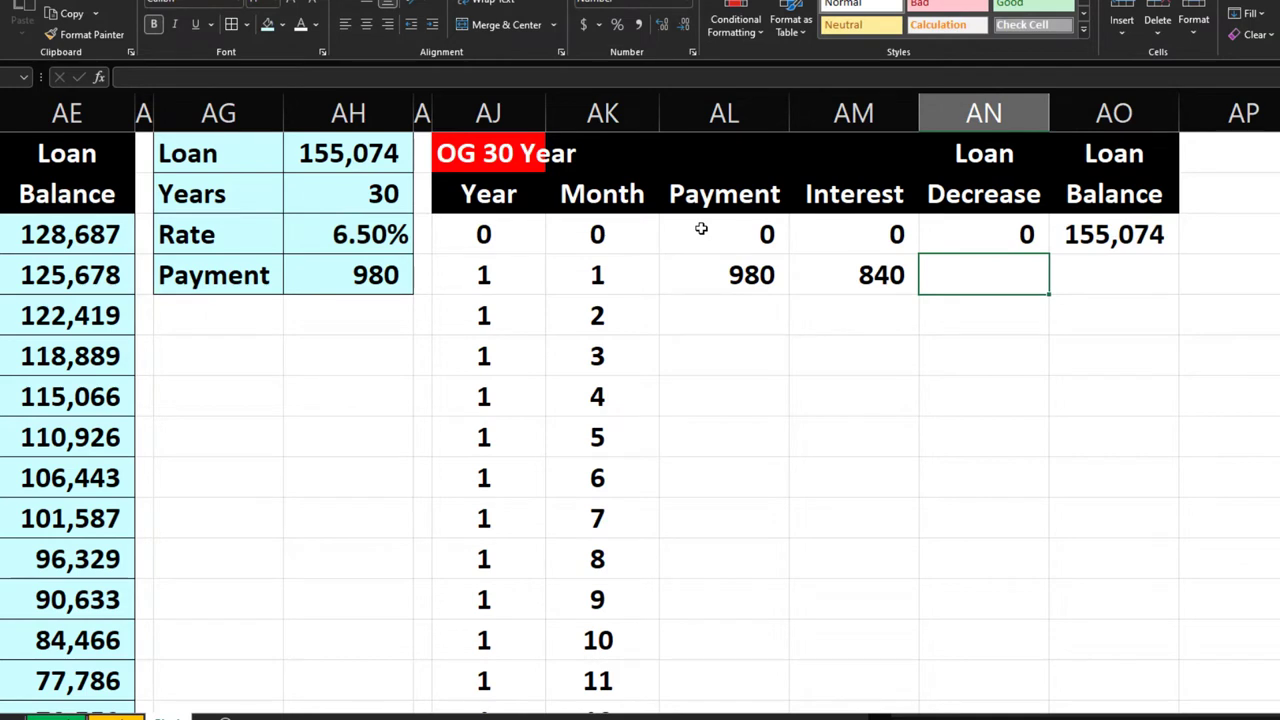
# Calculate the month 1 loan decrease in AN4 with =AL4-AM4
pyautogui.write('=')
pyautogui.press('Left')
pyautogui.press('Left')
pyautogui.write('-')
pyautogui.press('Left')
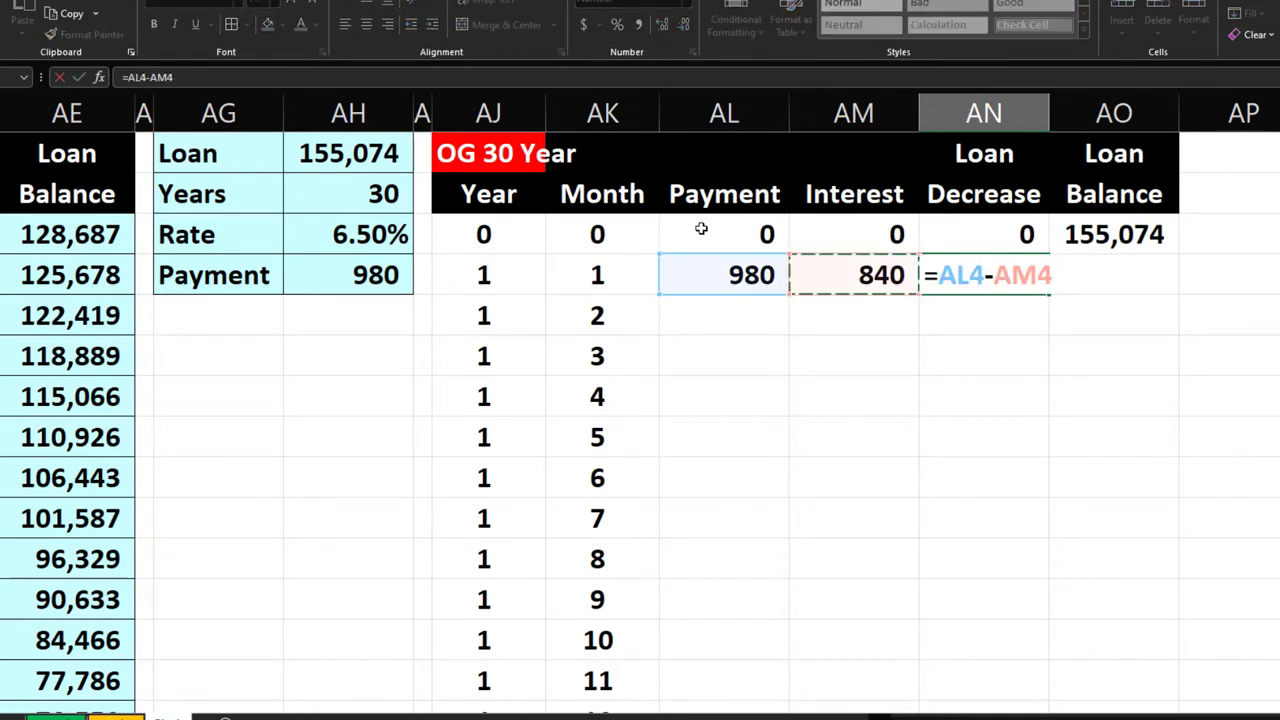
pyautogui.press('Tab')
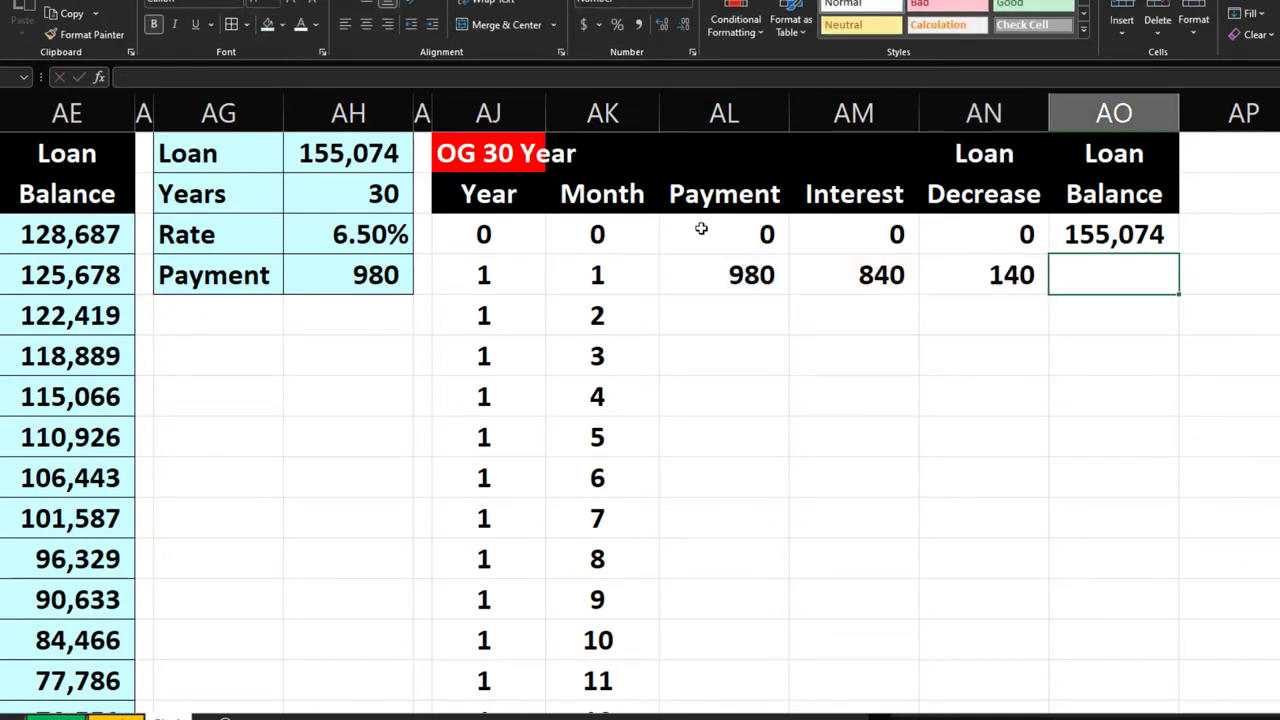
# Calculate the month 1 loan balance in AO4 with =AO3-AN4
pyautogui.write('=')
pyautogui.press('Up')
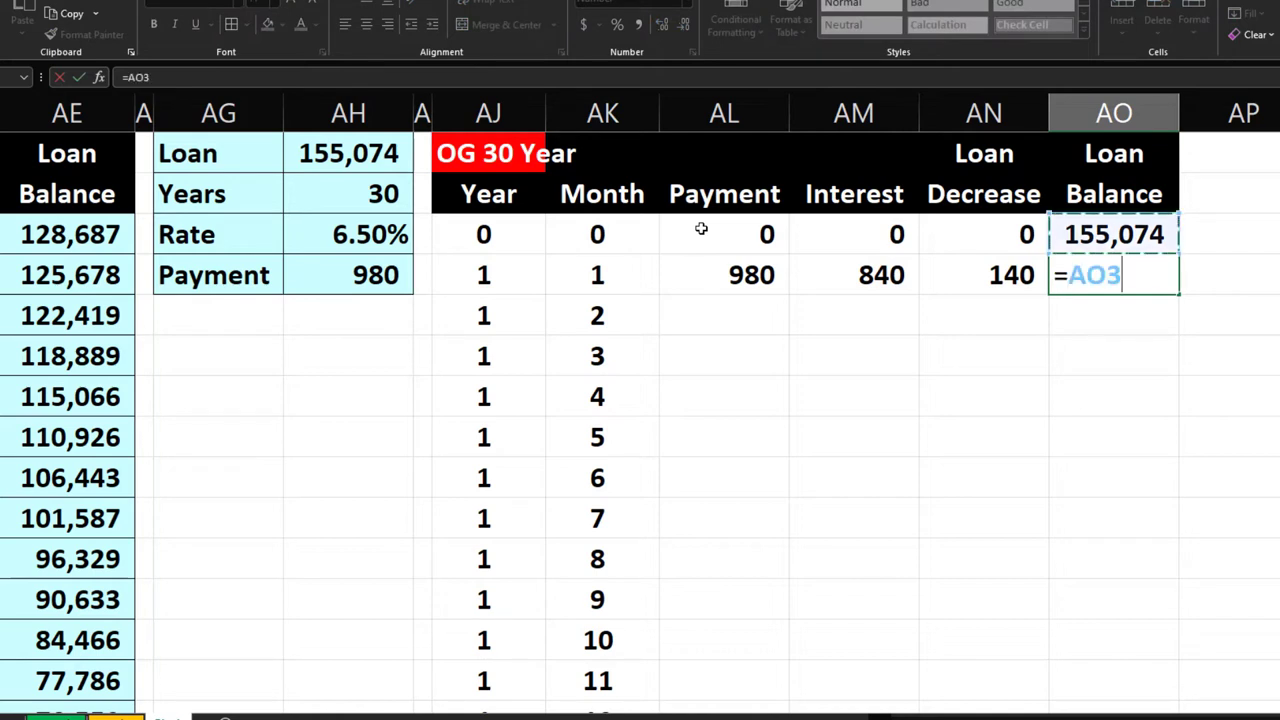
pyautogui.write('-')
pyautogui.press('Left')
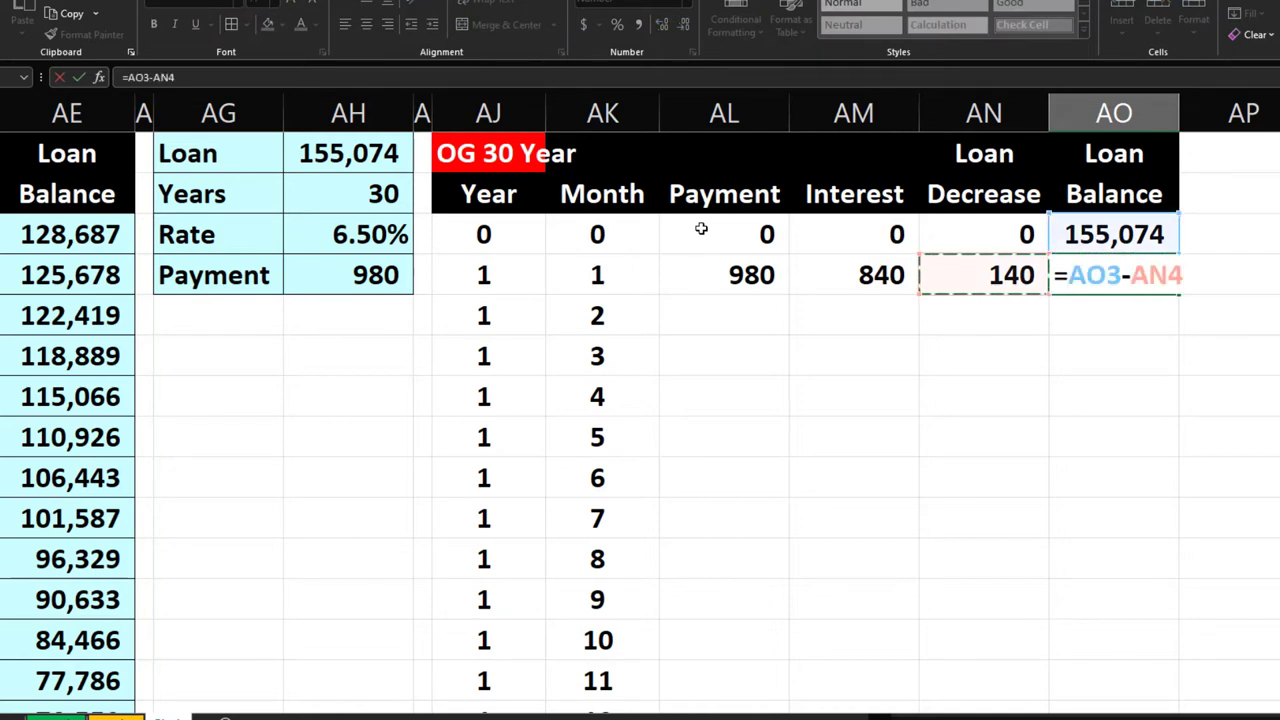
pyautogui.press('Return')
# Fill the AL4:AO4 formulas down to month 360 and check the final rows of the table
pyautogui.moveTo(736, 273); pyautogui.dragTo(1145, 297)
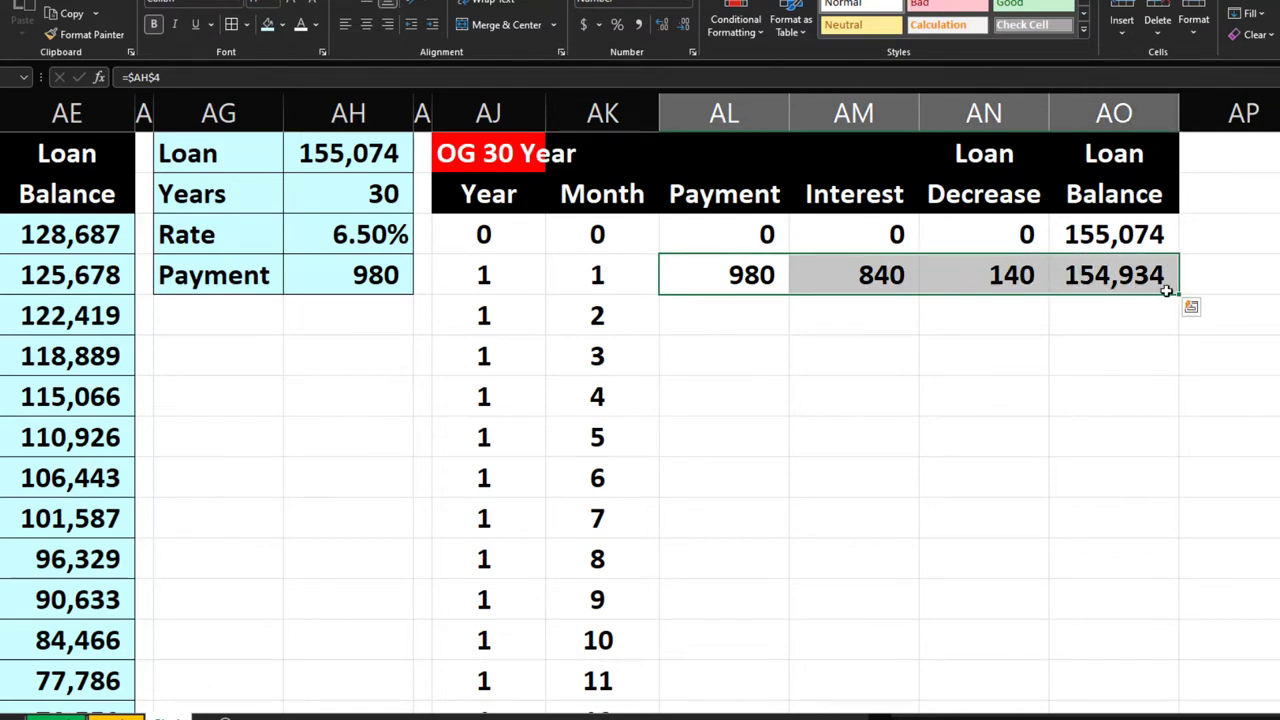
pyautogui.doubleClick(1178, 295)
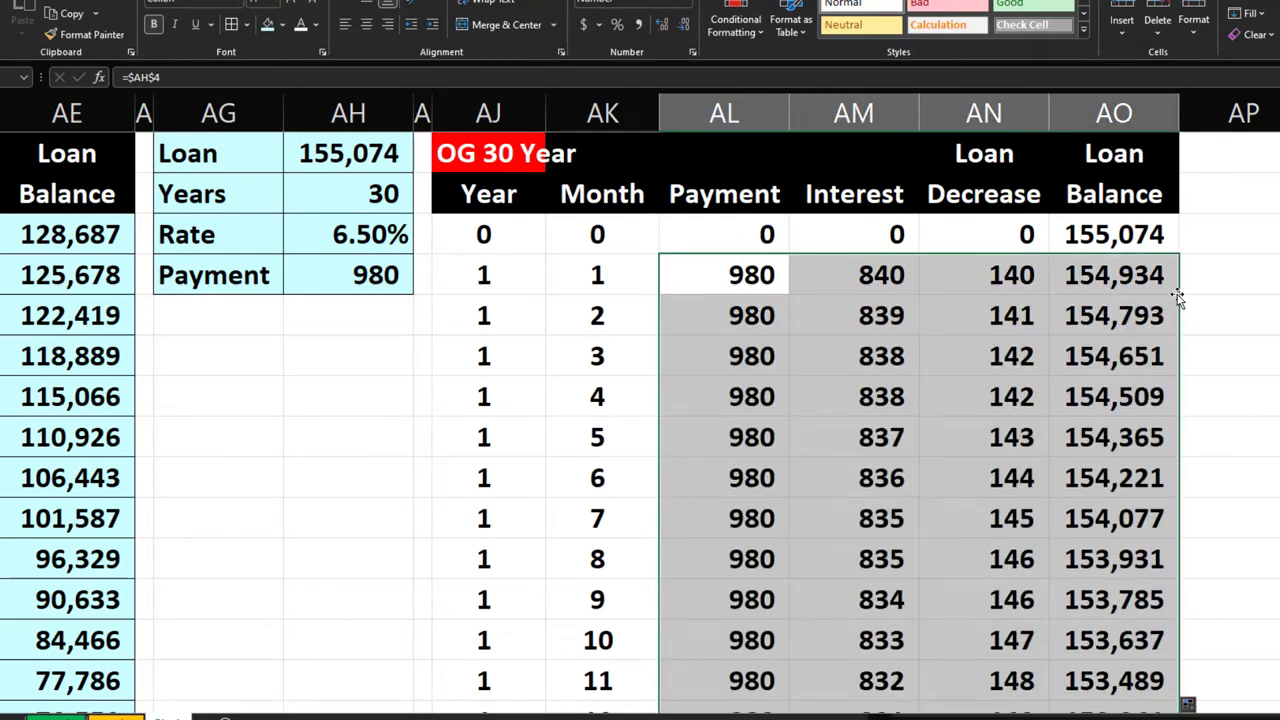
pyautogui.scroll(-11, 1178, 298)
pyautogui.scroll(-20, 1178, 298)
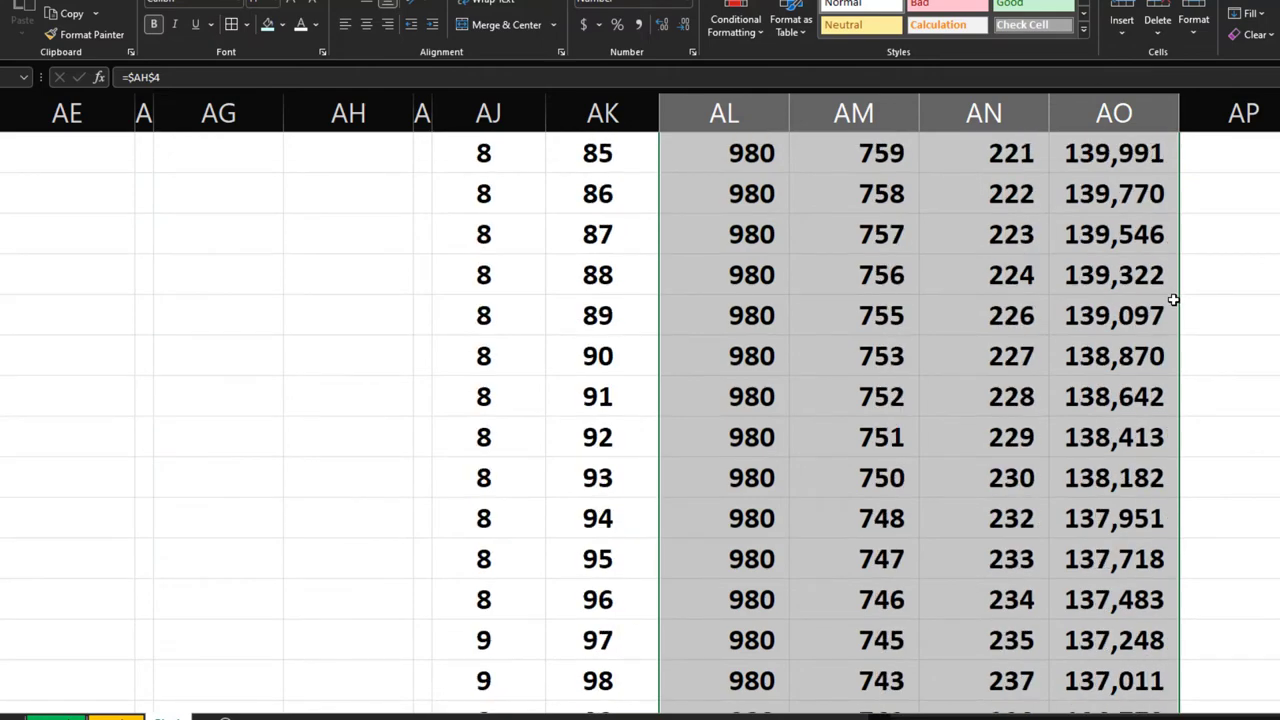
pyautogui.scroll(-20, 1175, 320)
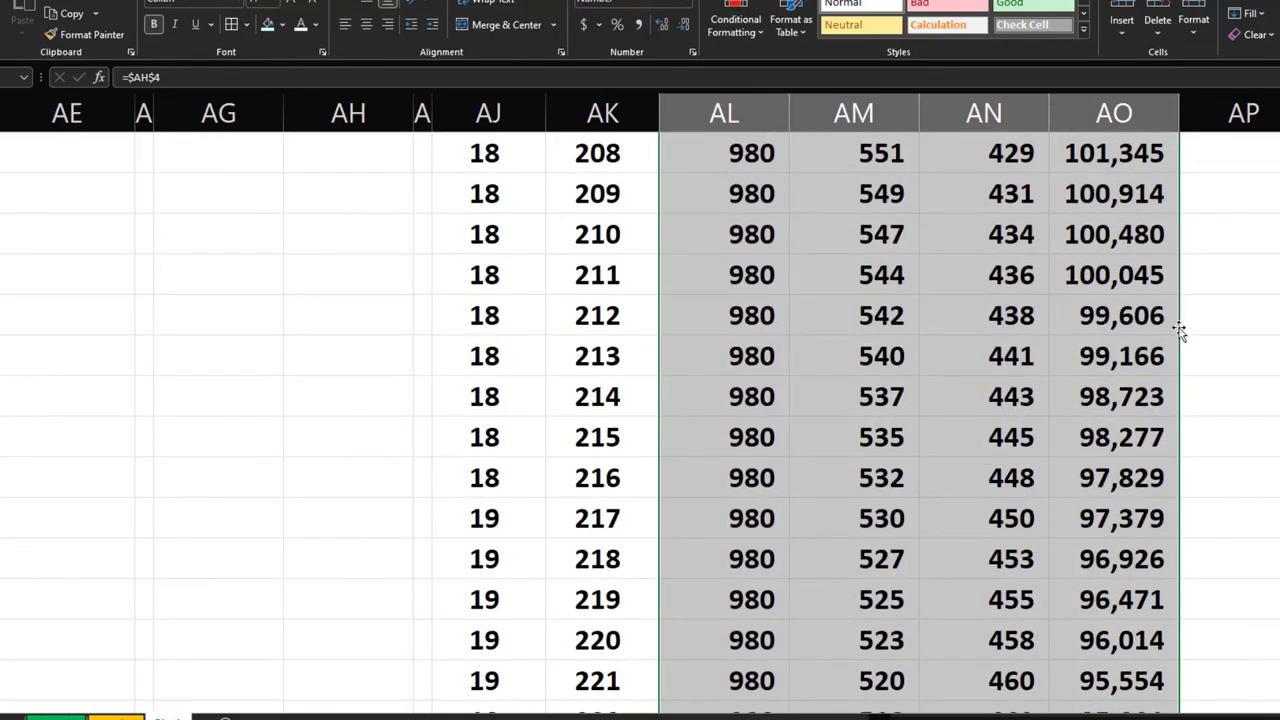
pyautogui.scroll(-20, 1180, 330)
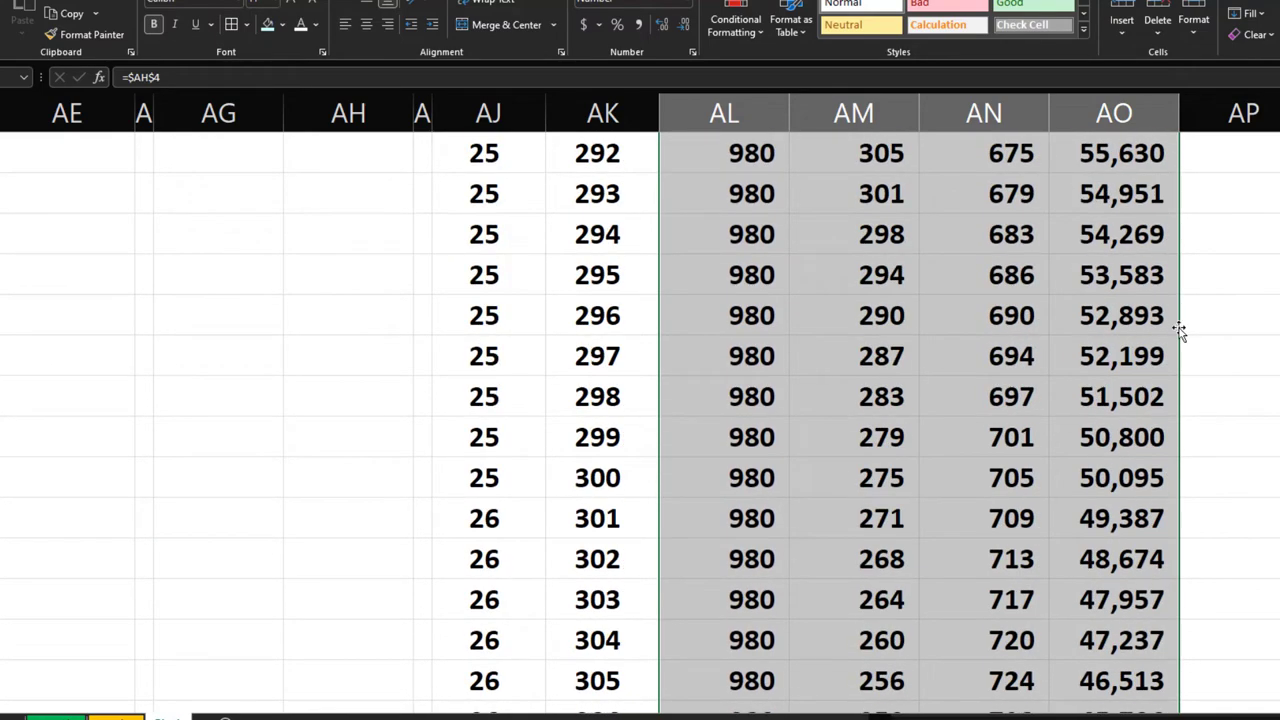
pyautogui.scroll(-9, 1180, 330)
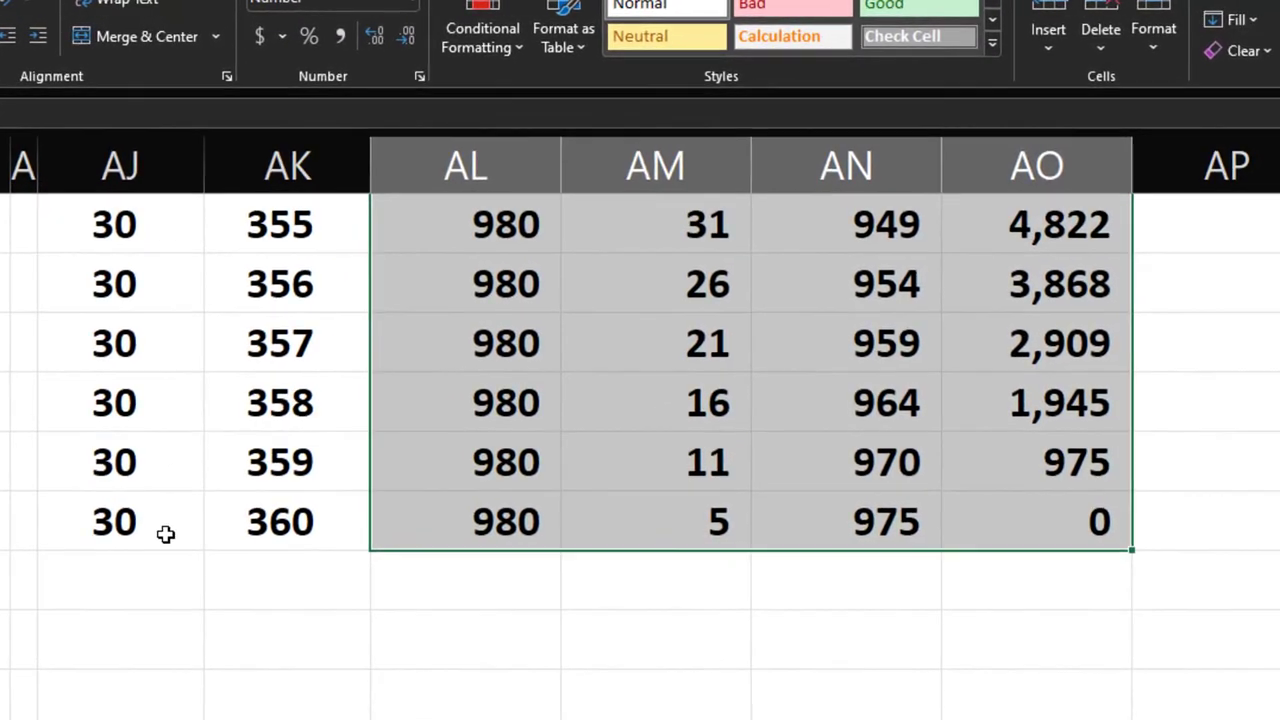
# Apply a light blue fill and cell borders to the OG 30 Year table body, AJ3:AO363
pyautogui.moveTo(343, 447); pyautogui.dragTo(993, 288)
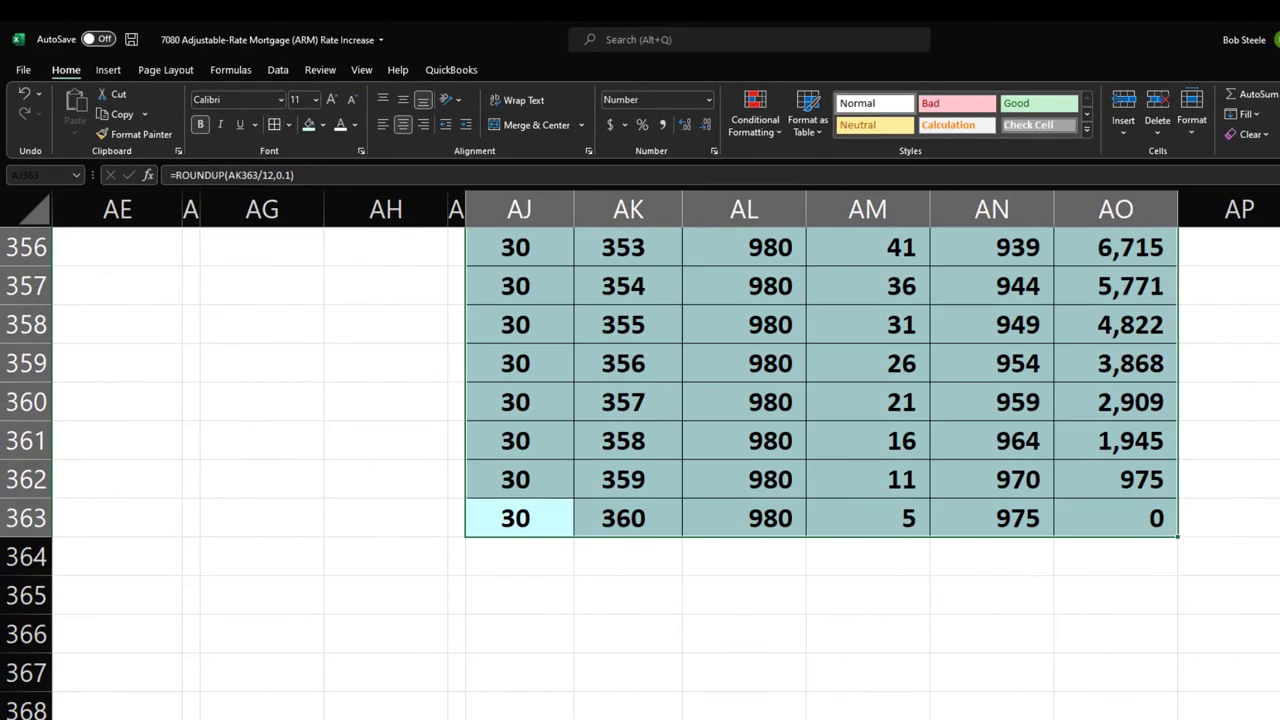
pyautogui.scroll(20, 640, 470)
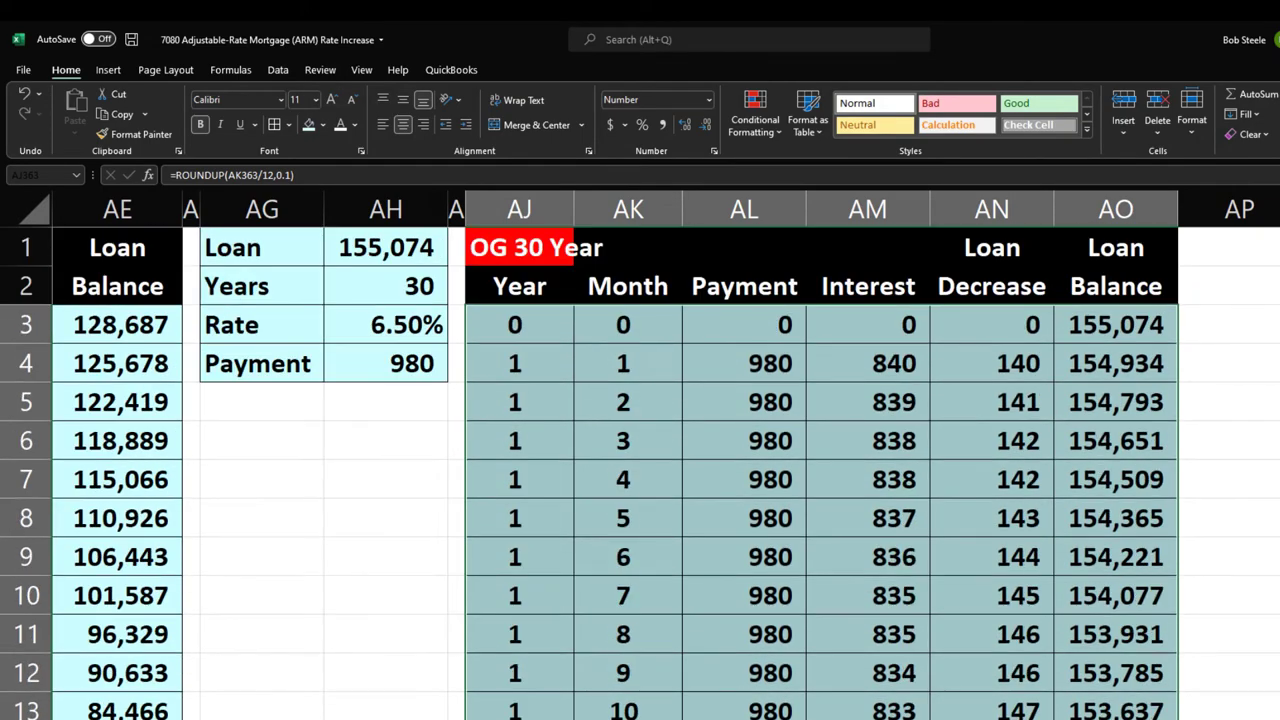
pyautogui.click(493, 512)
# Highlight the month 120 row of the OG 30 Year table, AJ123:AO123, in yellow
pyautogui.scroll(-8, 493, 512)
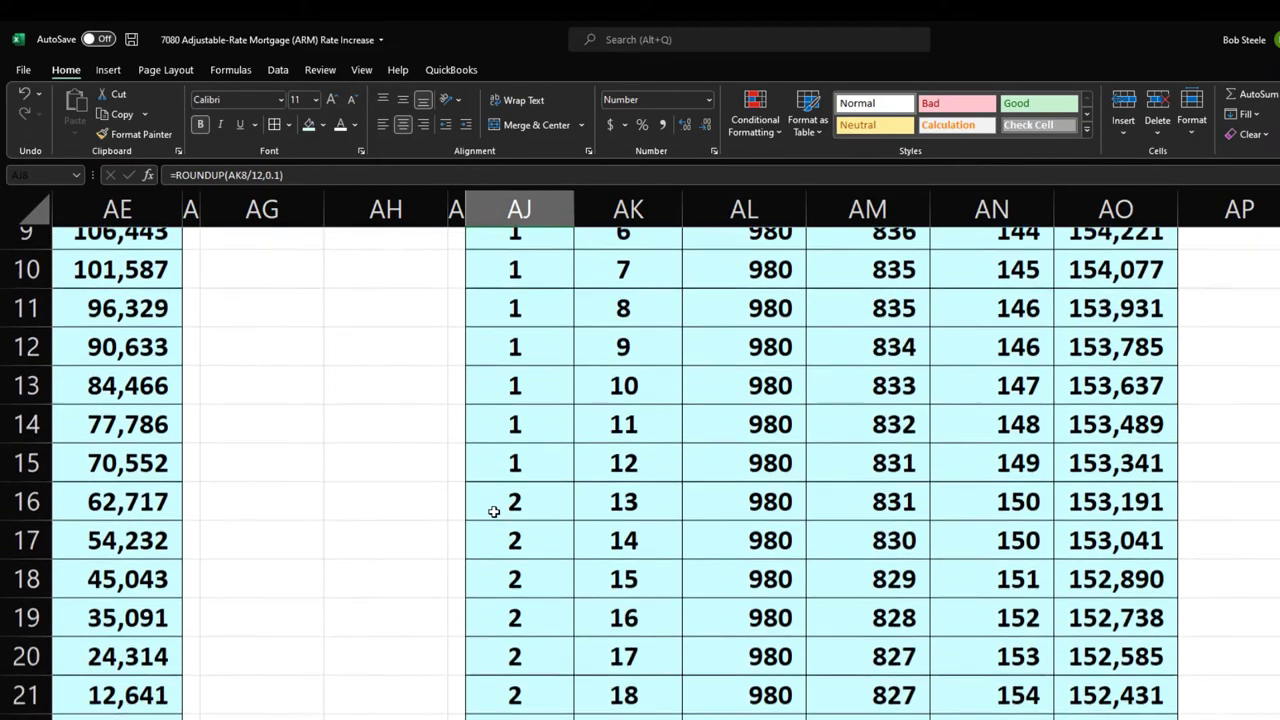
pyautogui.scroll(-11, 493, 512)
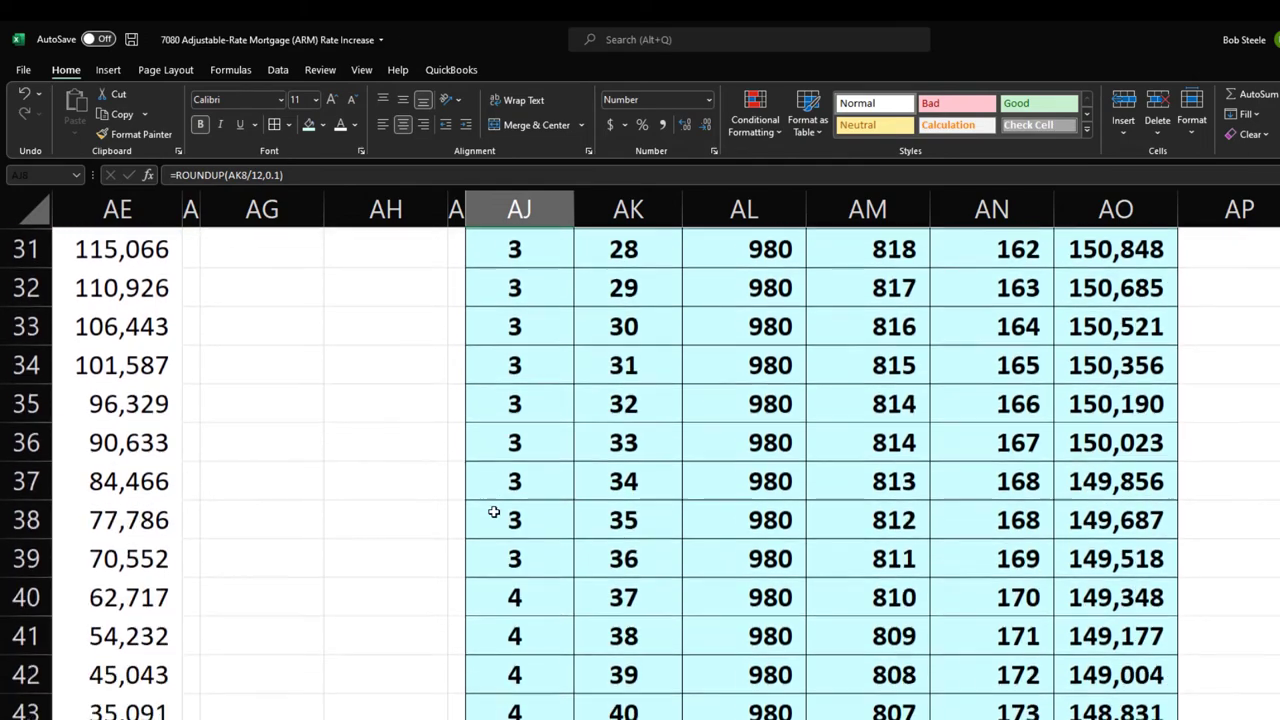
pyautogui.scroll(-11, 493, 512)
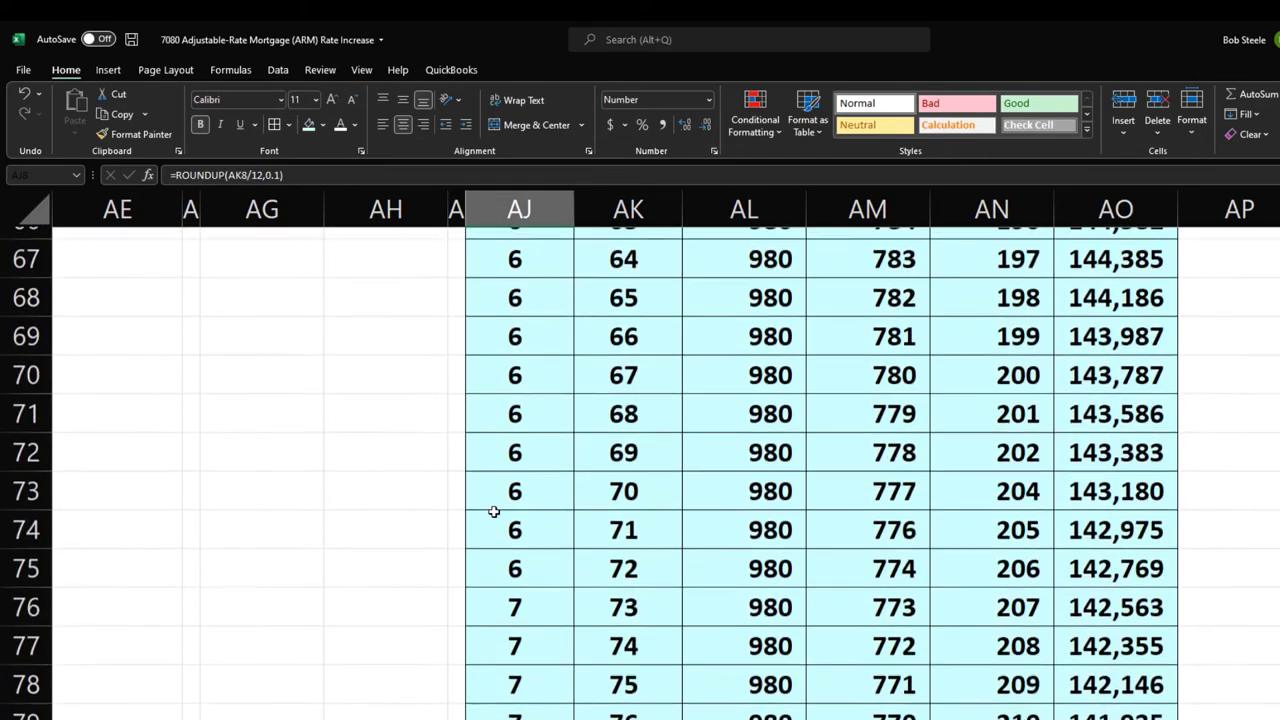
pyautogui.scroll(-5, 493, 512)
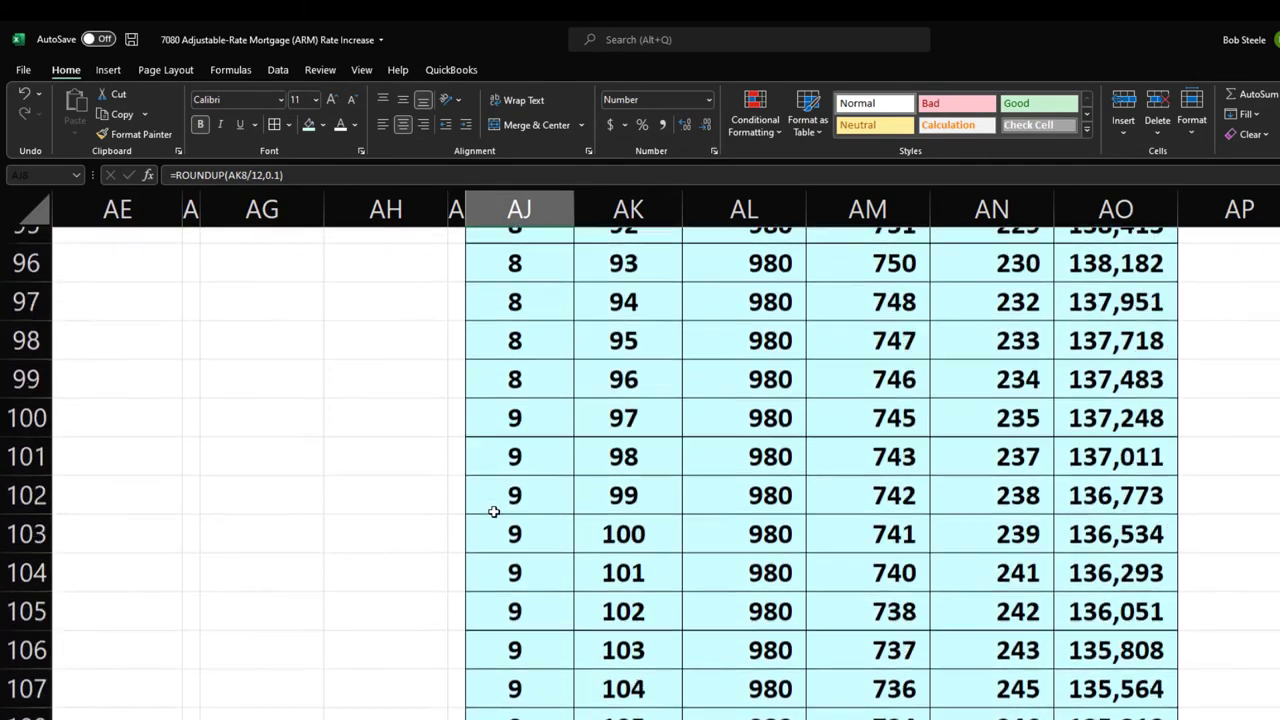
pyautogui.scroll(-4, 493, 512)
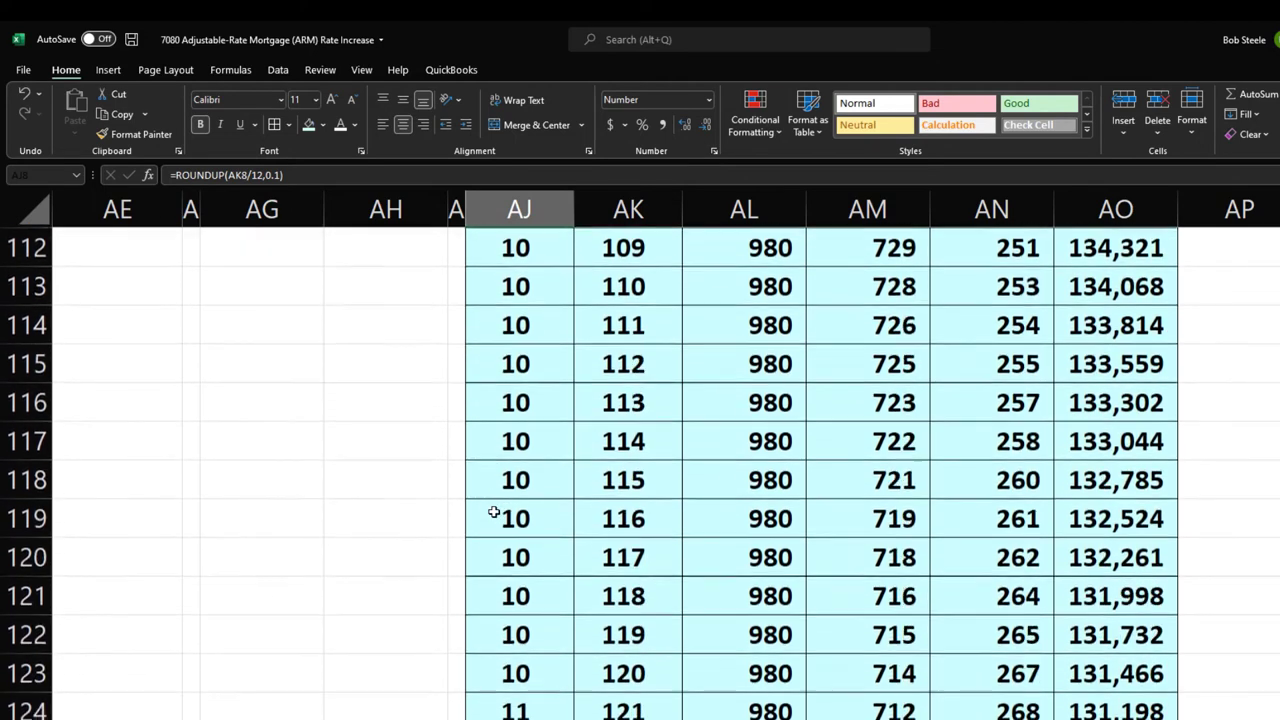
pyautogui.moveTo(514, 441); pyautogui.dragTo(1073, 441)
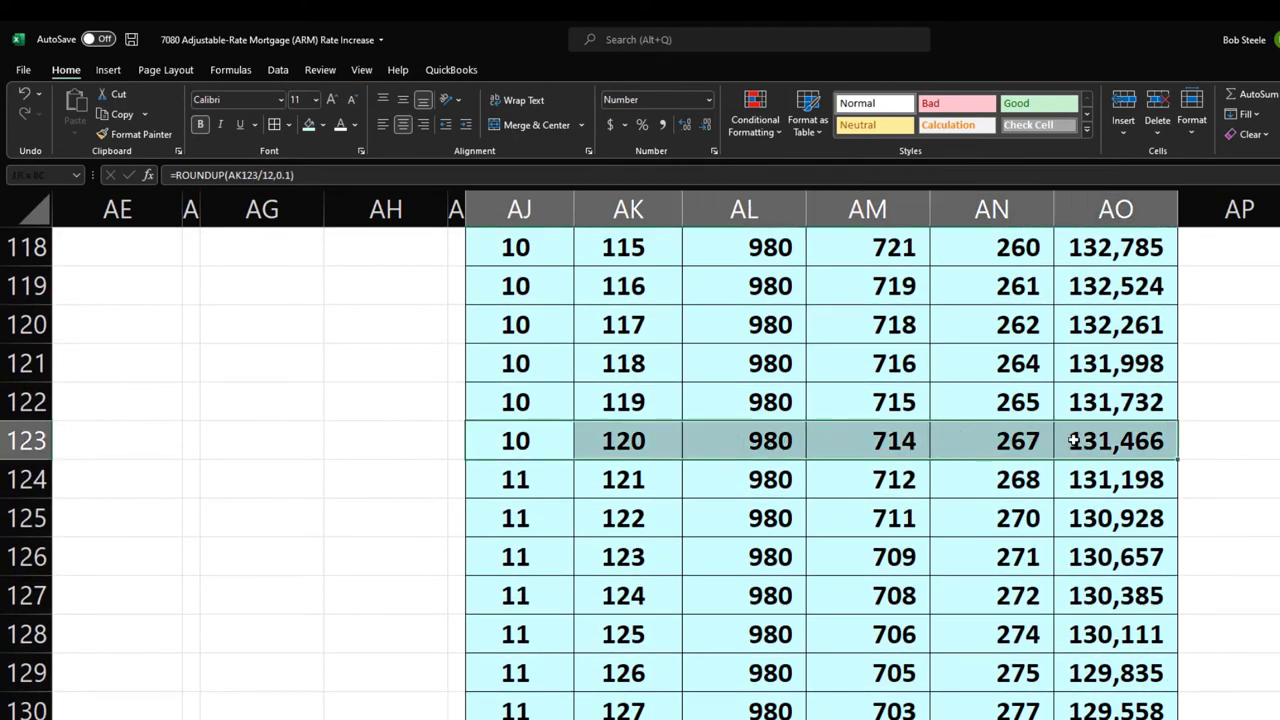
pyautogui.click(323, 124)
pyautogui.click(347, 270)
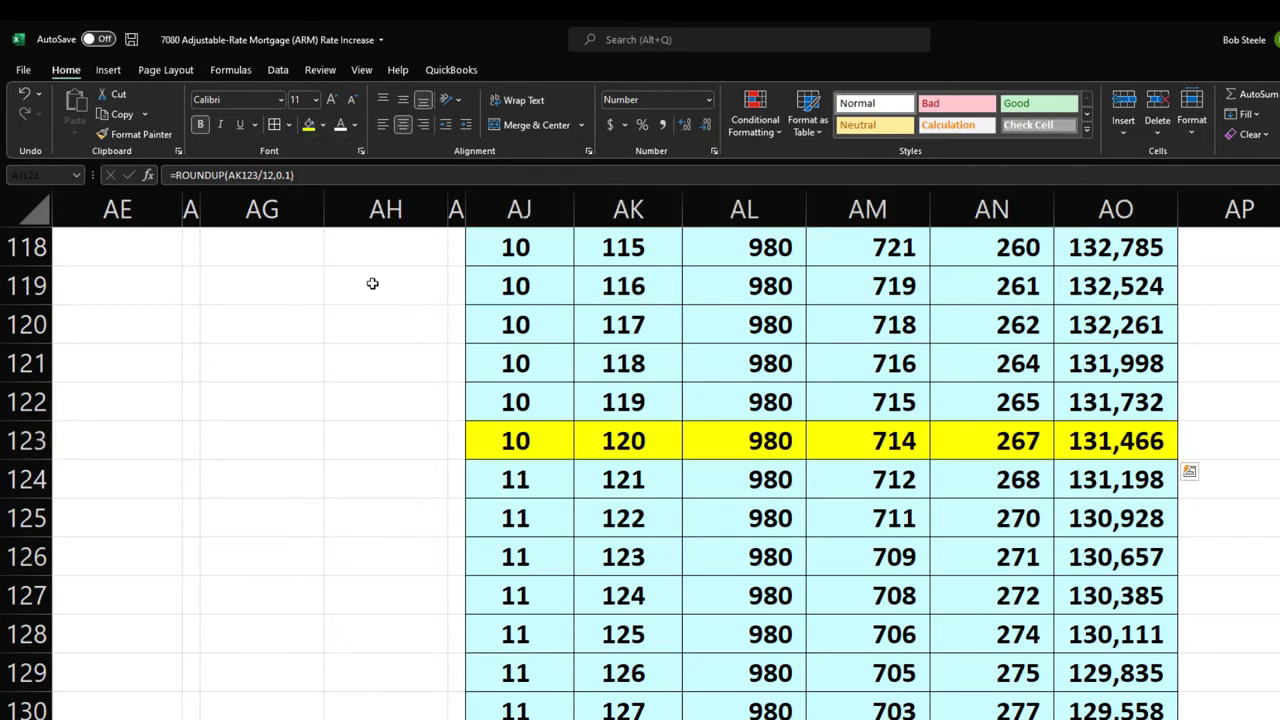
# Compare the month 120 loan balance in AO123 with the Loan amount in B3
pyautogui.click(1100, 451)
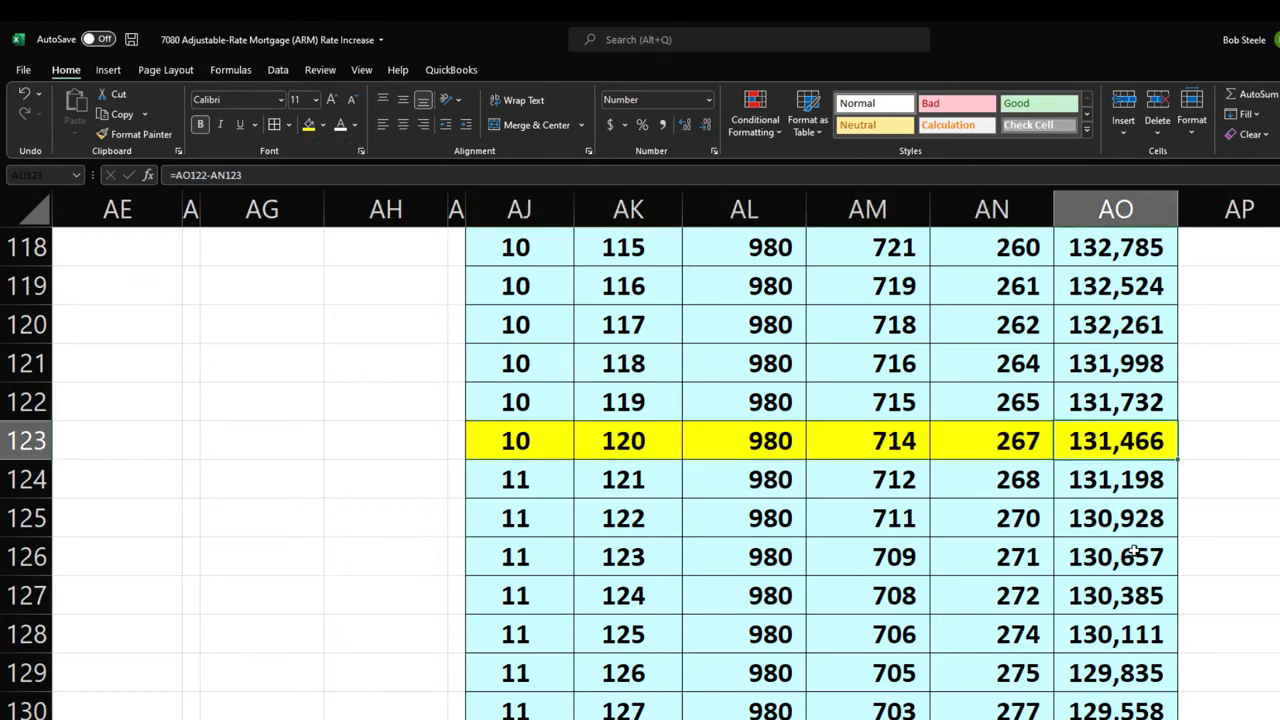
pyautogui.hscroll(-10, 640, 450)
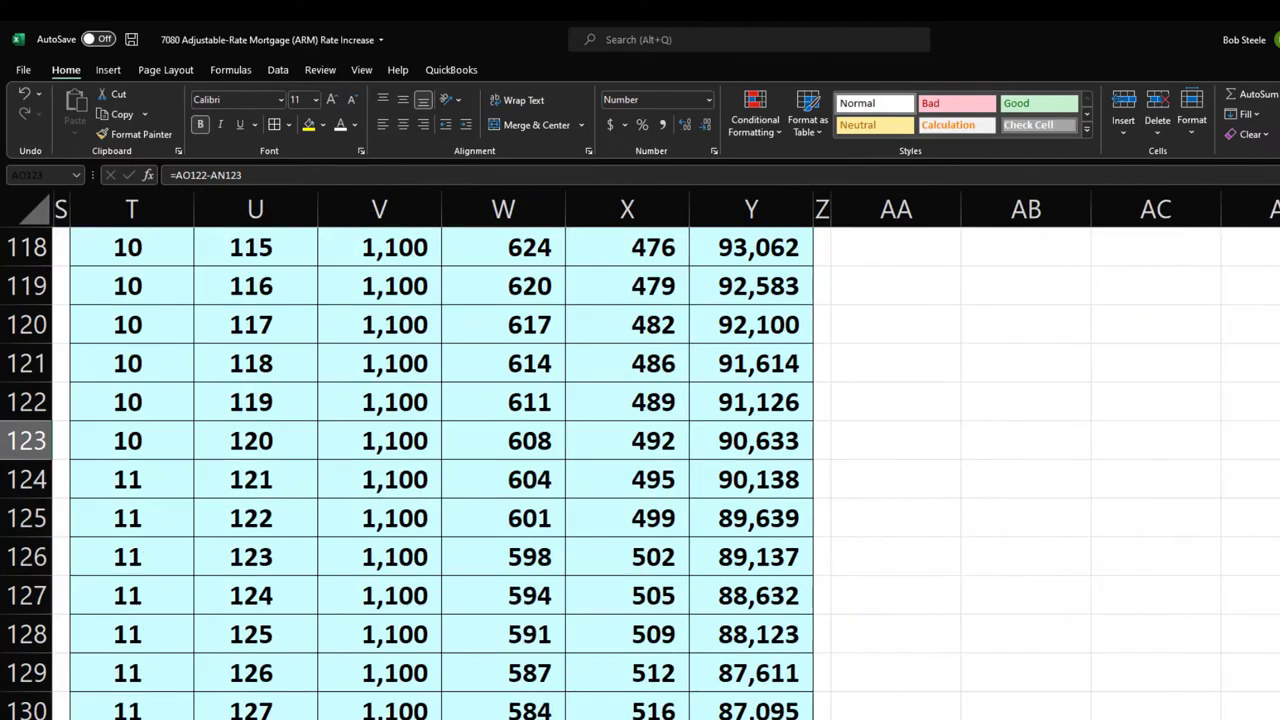
pyautogui.scroll(20, 497, 552)
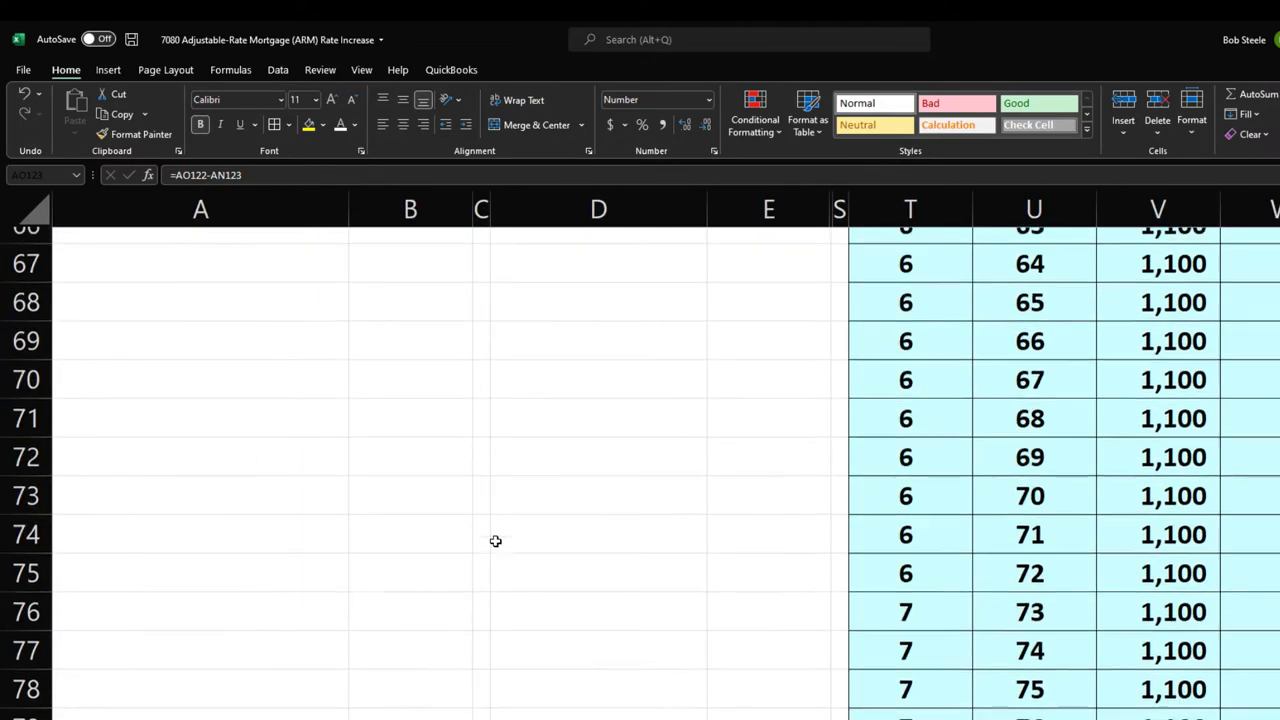
pyautogui.click(400, 325)
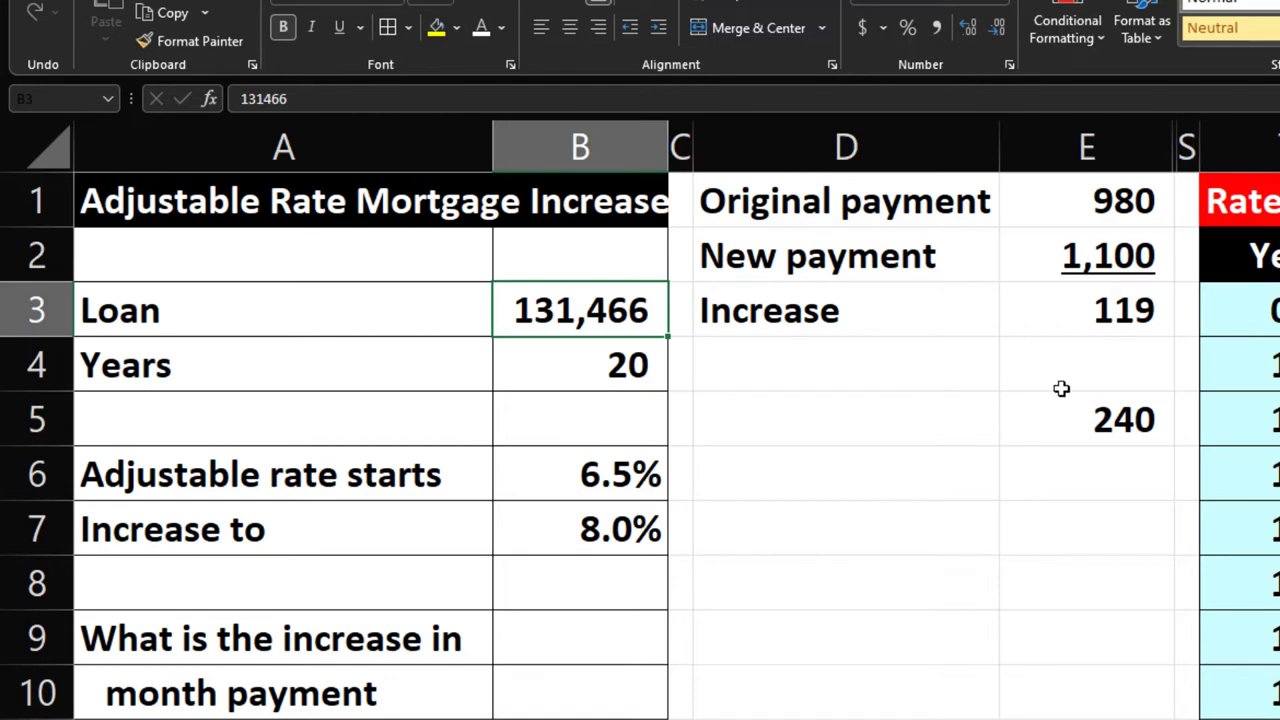
# Copy the narrow width of spacer column AI to column AP with Format Painter
pyautogui.click(1157, 369)
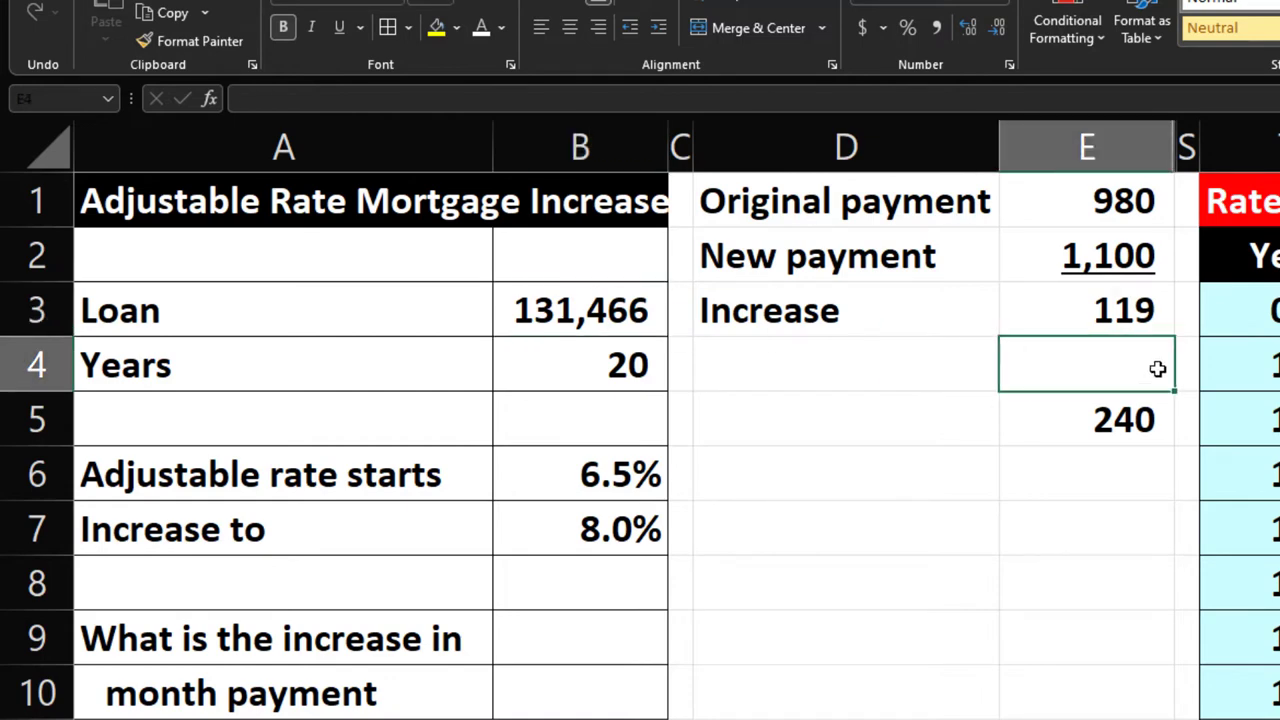
pyautogui.press('Right')
pyautogui.press('Right')
pyautogui.press('Right')
pyautogui.press('Right')
pyautogui.press('Right')
pyautogui.press('Right')
pyautogui.press('Right')
pyautogui.press('Right')
pyautogui.press('Right')
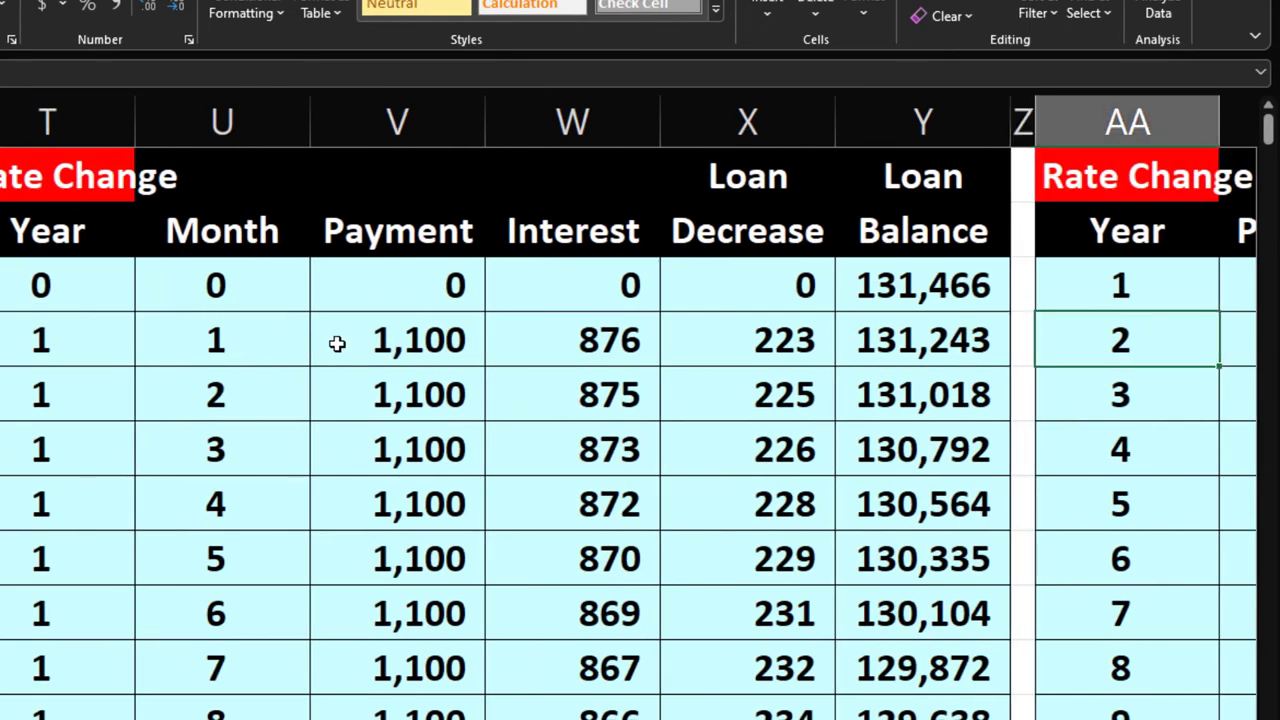
pyautogui.press('Right')
pyautogui.press('Right')
pyautogui.press('Right')
pyautogui.press('Right')
pyautogui.press('Right')
pyautogui.press('Right')
pyautogui.press('Right')
pyautogui.press('Right')
pyautogui.press('Right')
pyautogui.press('Right')
pyautogui.press('Right')
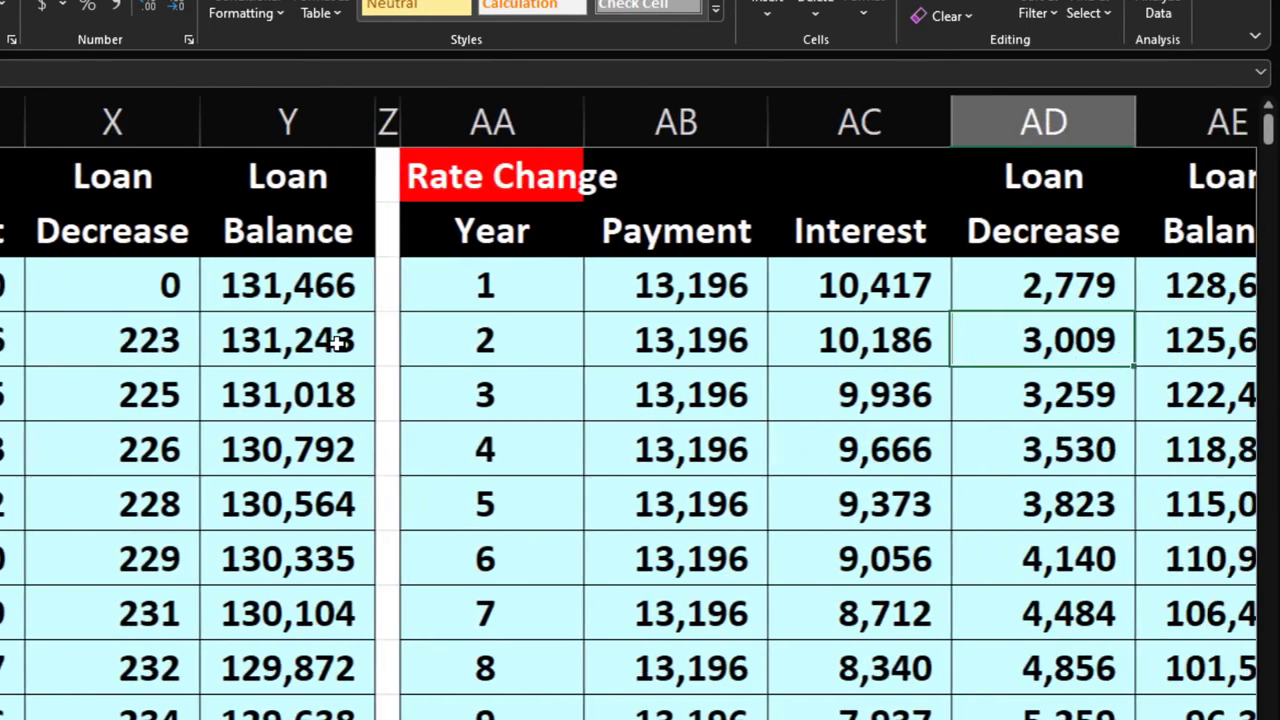
pyautogui.press('Right')
pyautogui.press('Right')
pyautogui.press('Right')
pyautogui.press('Right')
pyautogui.press('Right')
pyautogui.press('Right')
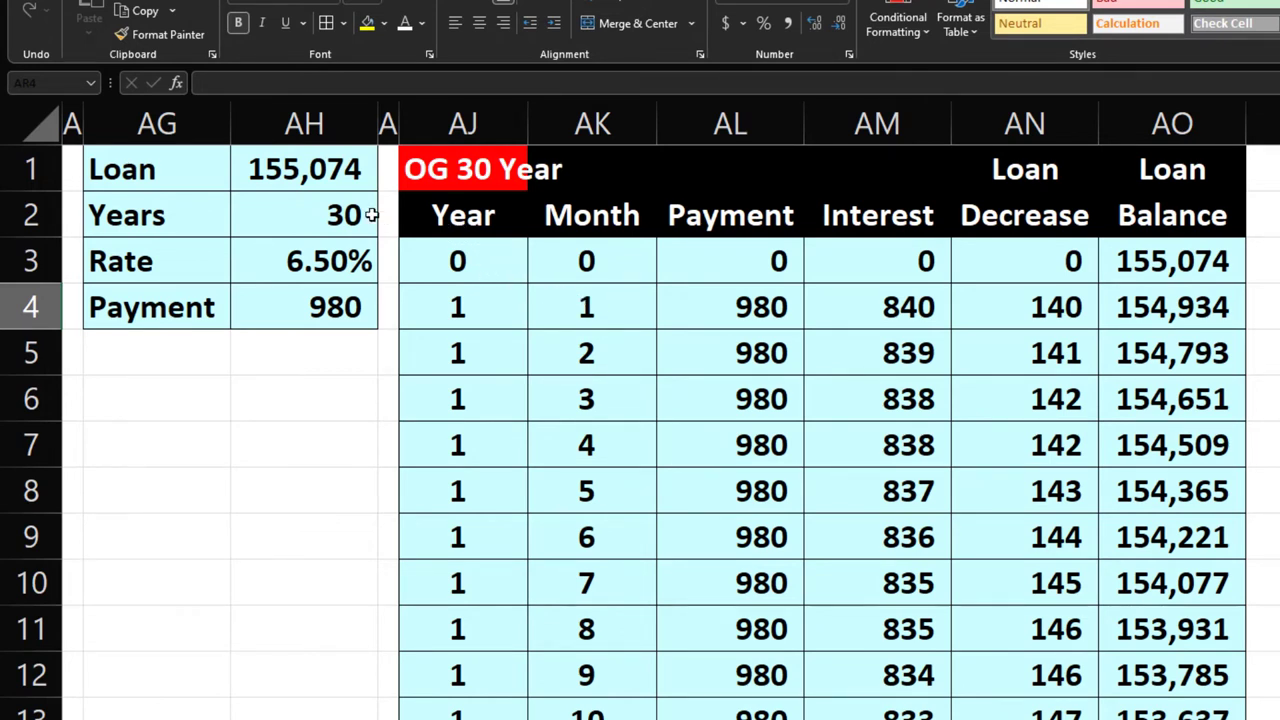
pyautogui.click(388, 123)
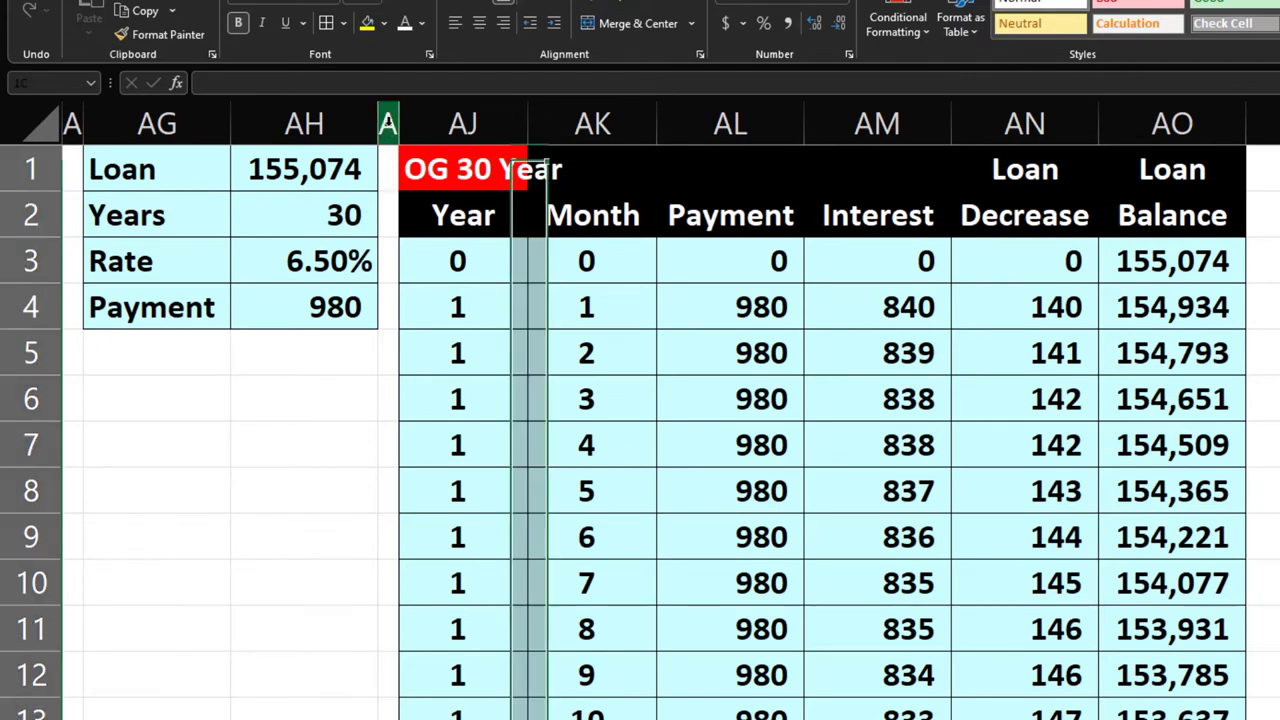
pyautogui.click(160, 35)
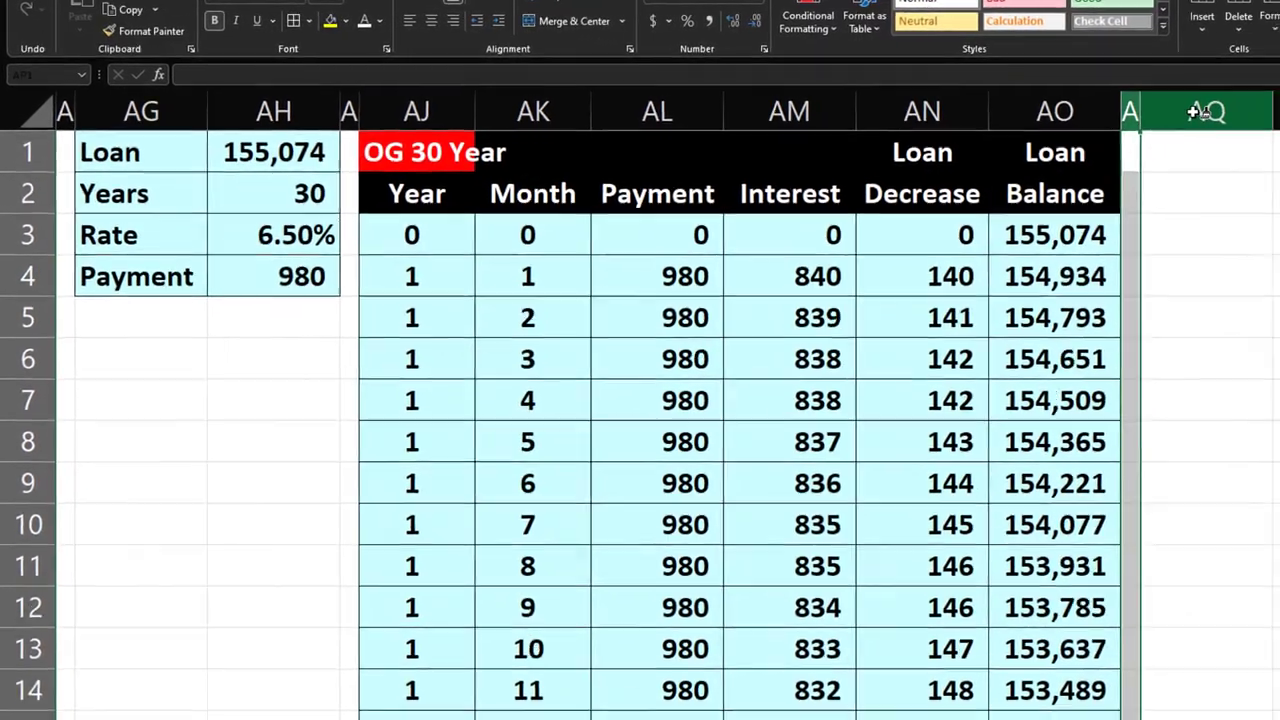
pyautogui.click(1197, 112)
pyautogui.click(1208, 246)
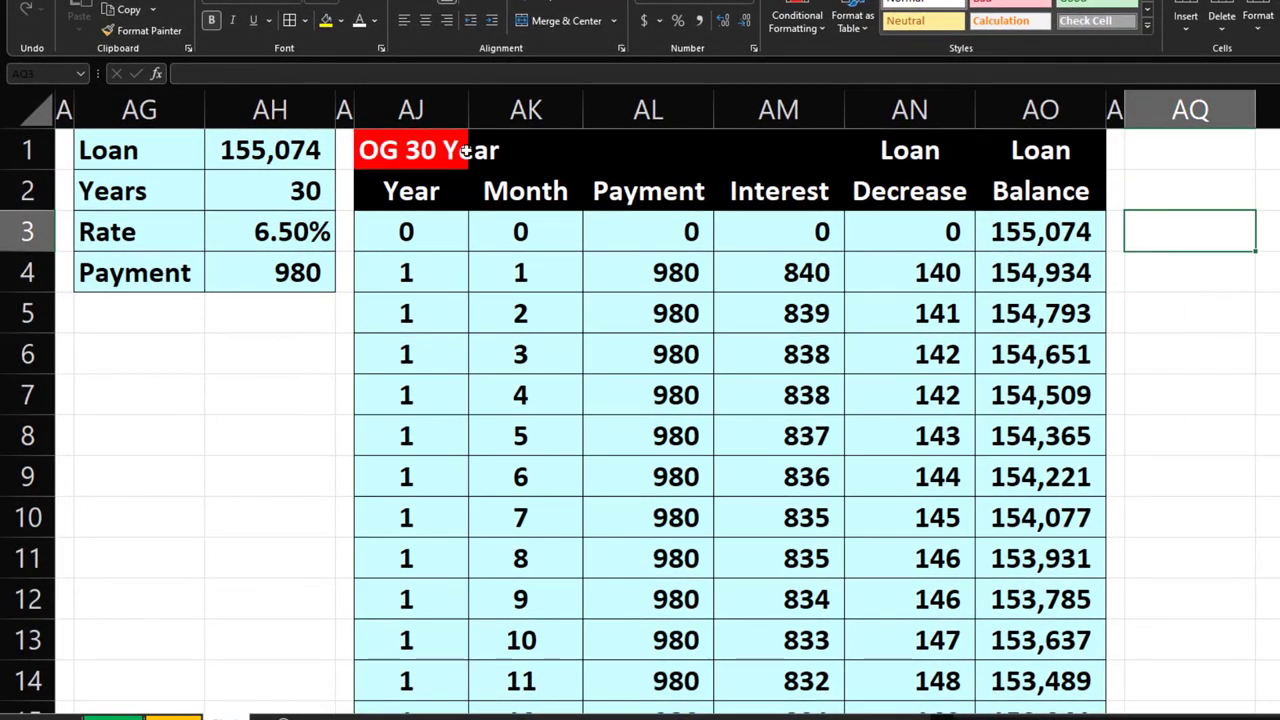
# Copy the OG 30 Year header block AJ1:AO2 to AQ1 to start a yearly table
pyautogui.moveTo(413, 148)
pyautogui.mouseDown()
pyautogui.moveTo(970, 175)
pyautogui.moveTo(1017, 200)
pyautogui.mouseUp()
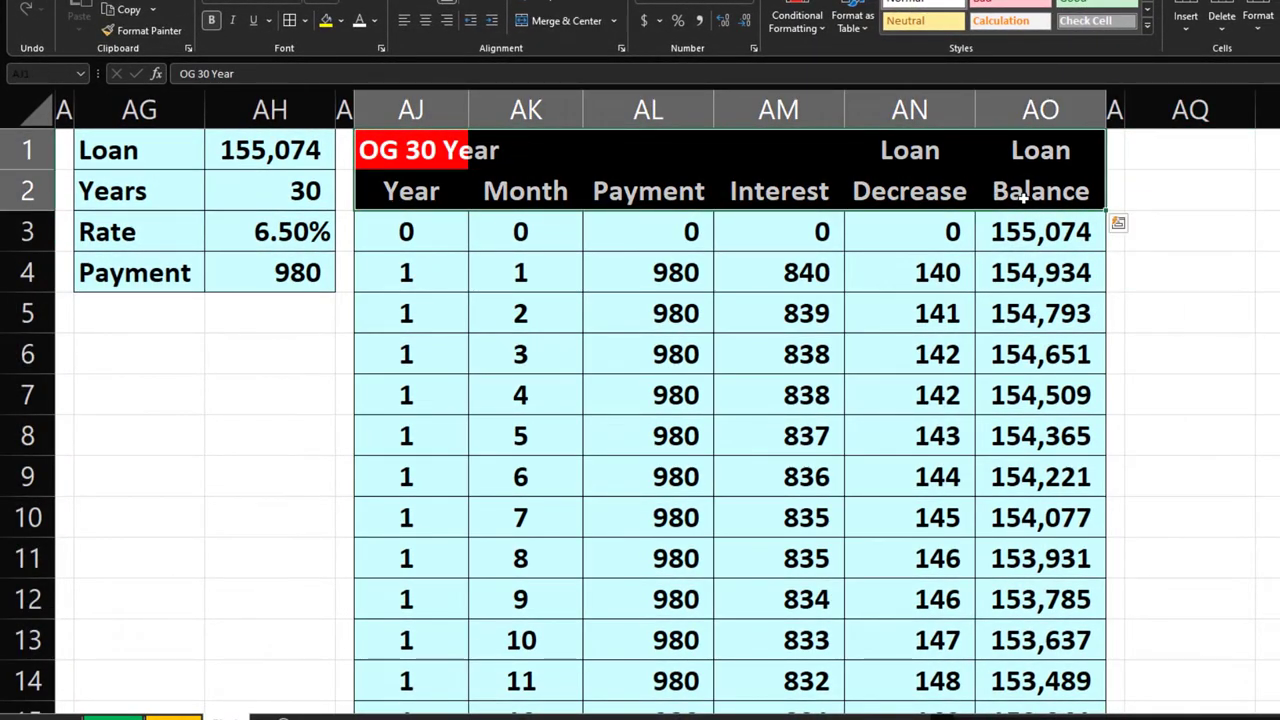
pyautogui.hotkey('ctrl', 'c')
pyautogui.click(1196, 146)
pyautogui.hotkey('ctrl', 'v')
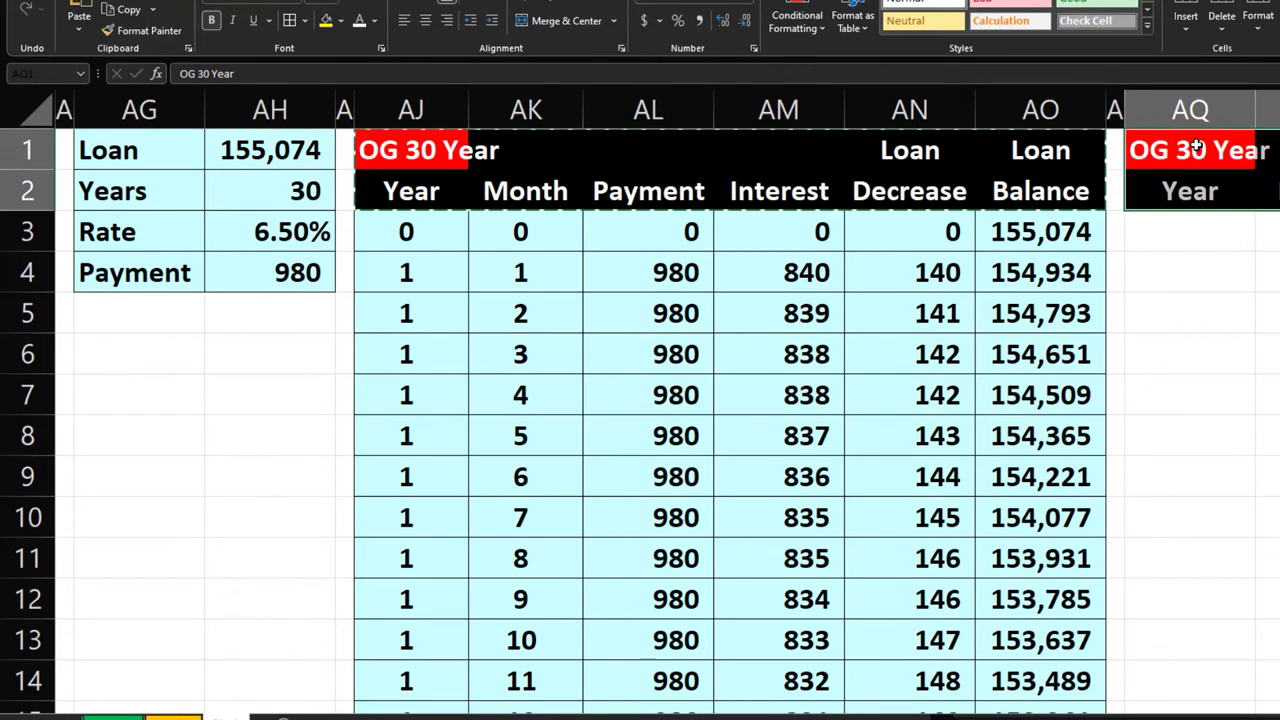
# Delete the Month column AR from the copied header block
pyautogui.hscroll(3, 1196, 146)
pyautogui.hscroll(1, 1015, 146)
pyautogui.click(632, 110)
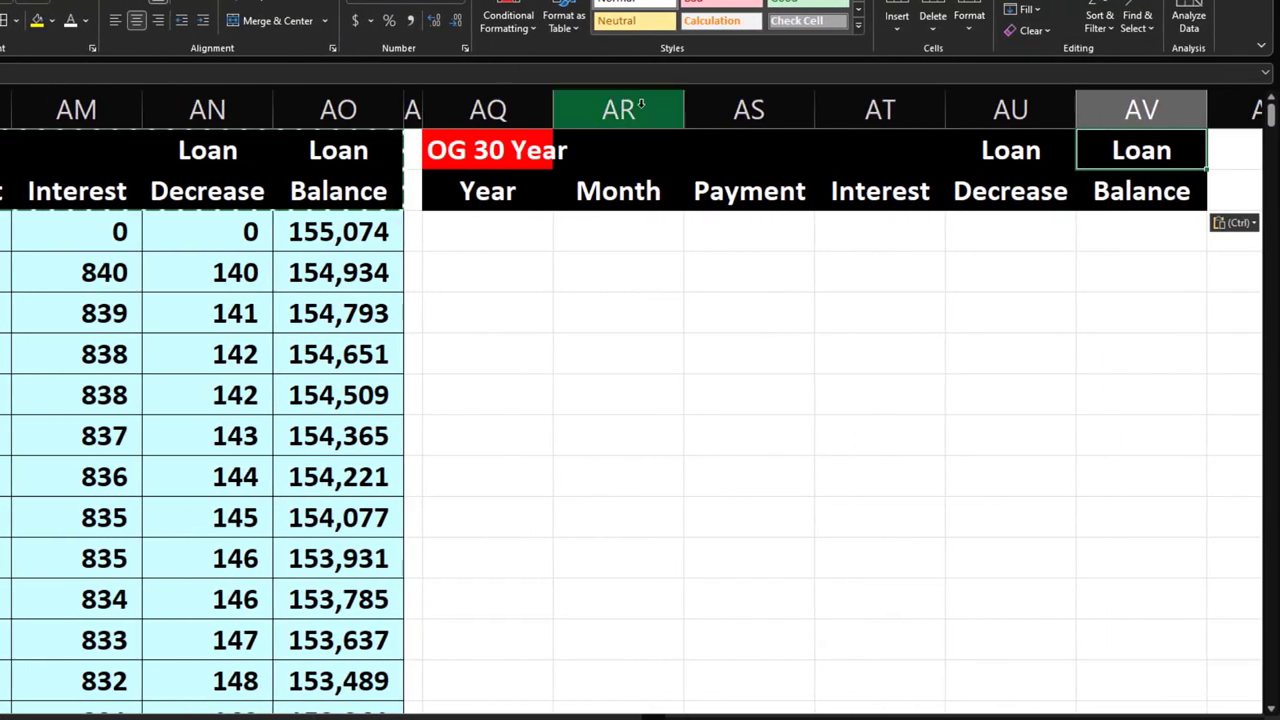
pyautogui.rightClick(640, 262)
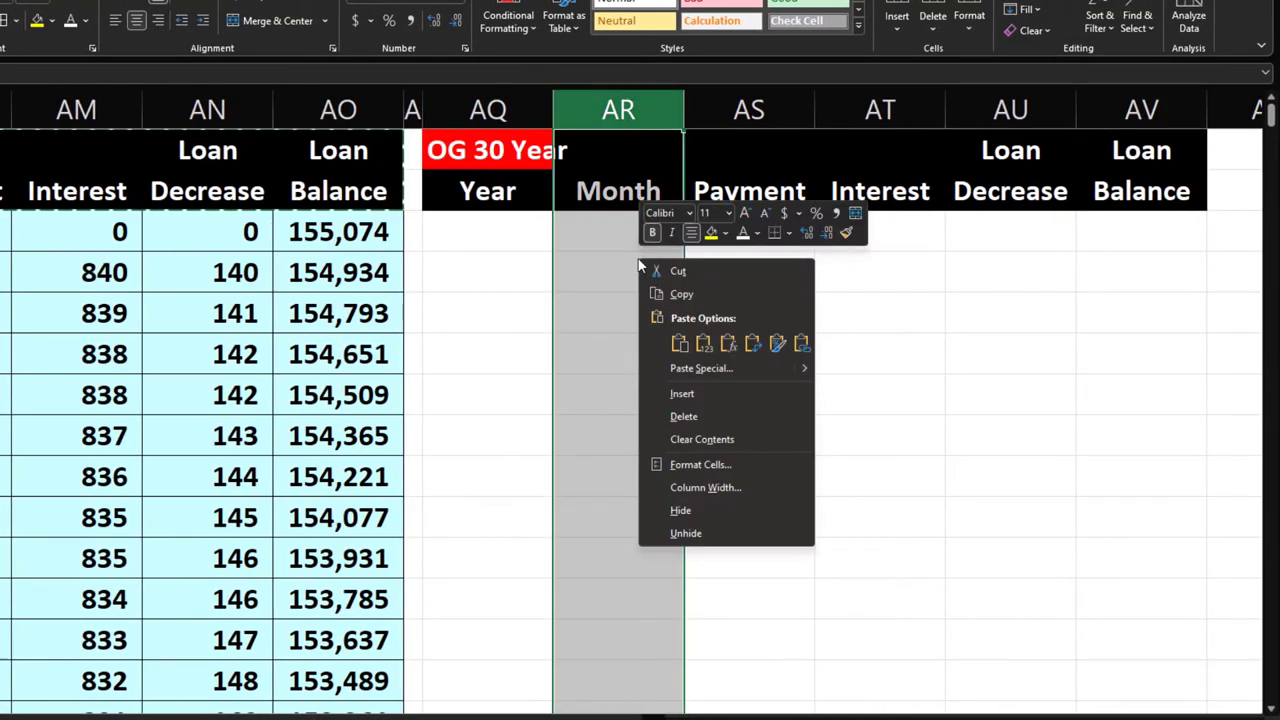
pyautogui.click(690, 415)
# Fill the Year column with 1 to 30 from AQ3 down and center the numbers
pyautogui.click(510, 220)
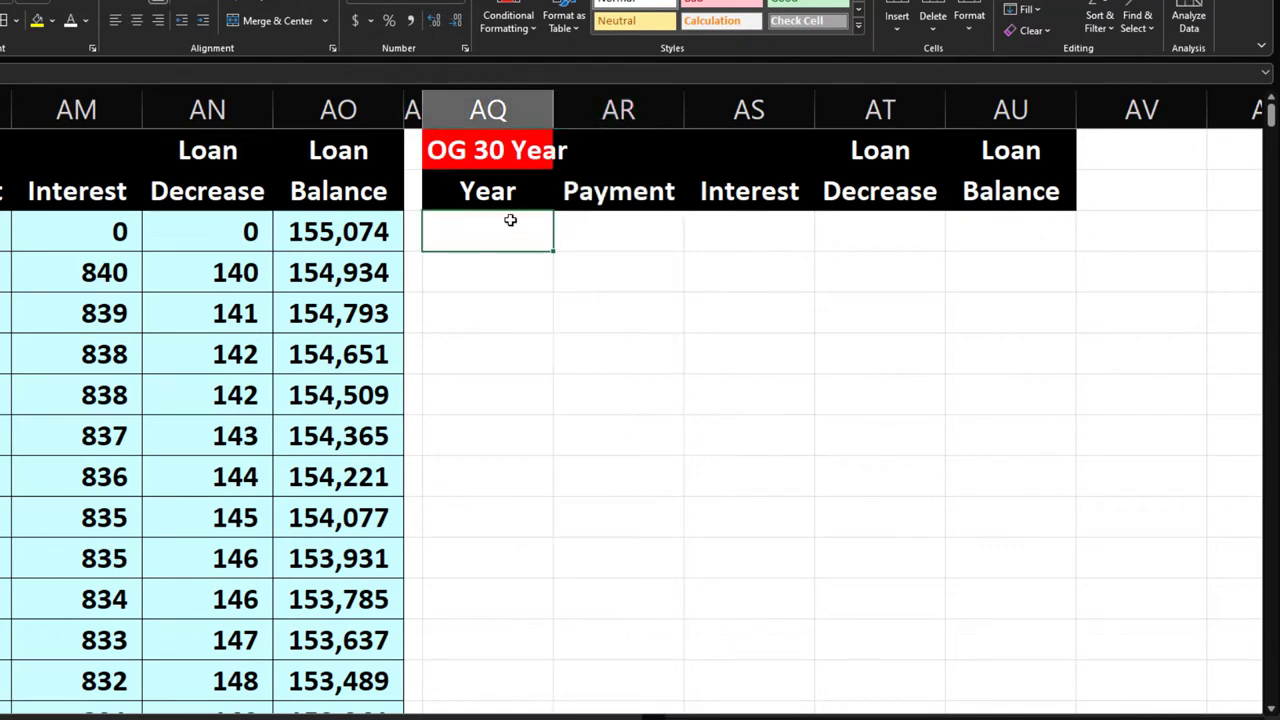
pyautogui.write('1')
pyautogui.press('Return')
pyautogui.write('2')
pyautogui.press('Return')
pyautogui.moveTo(509, 220); pyautogui.dragTo(503, 260)
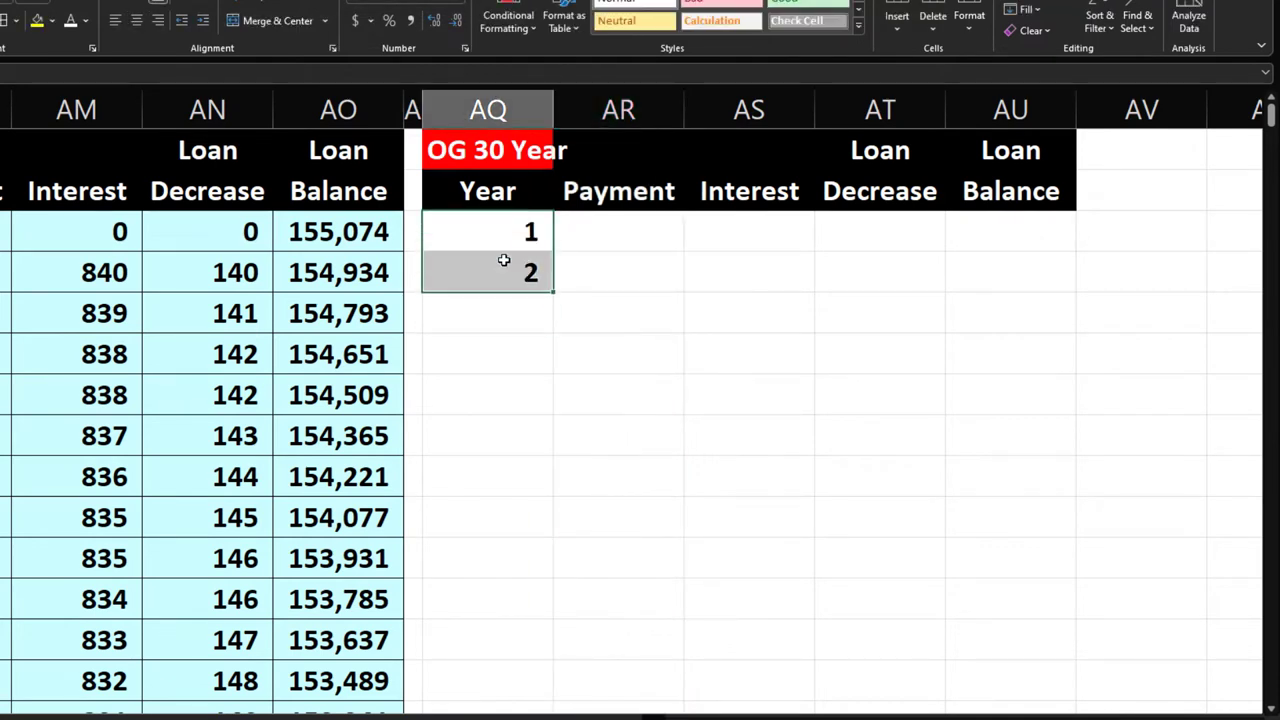
pyautogui.moveTo(556, 292); pyautogui.dragTo(518, 557)
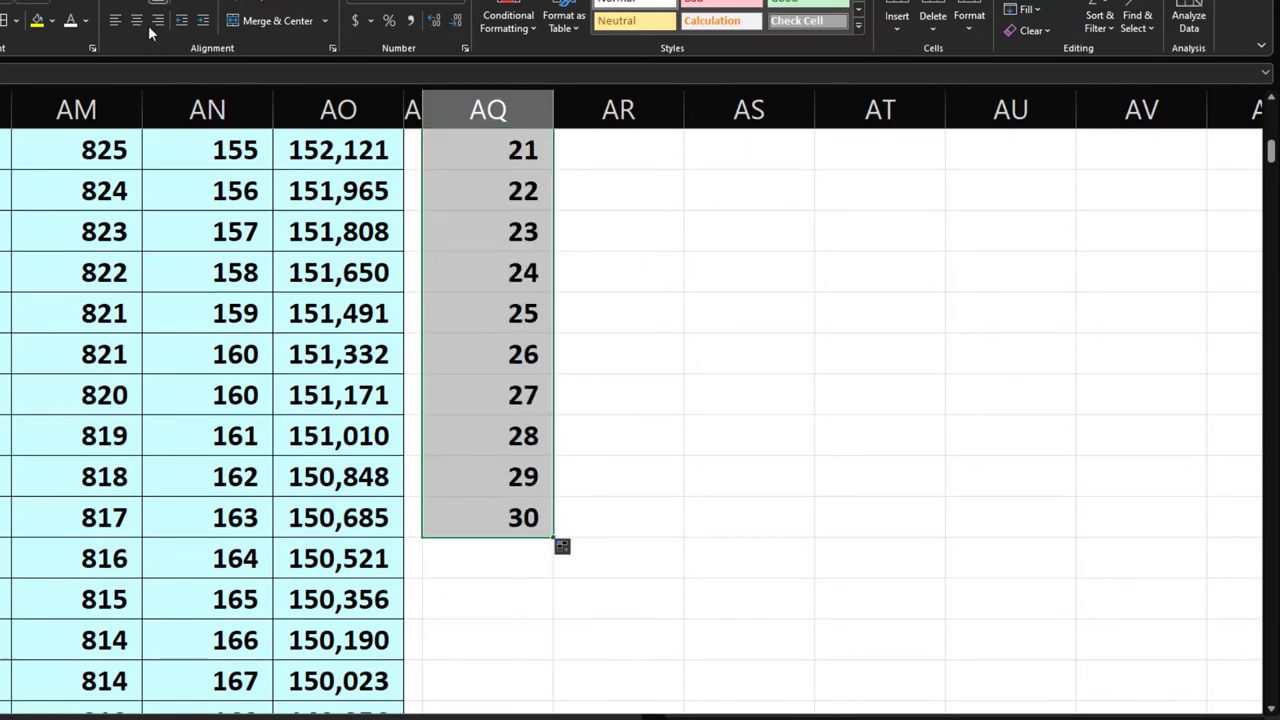
pyautogui.scroll(7, 457, 320)
# Start a SUMIF formula in AR3 for the year 1 payment, with the absolute column $AJ:$AJ as the criteria range
pyautogui.click(608, 241)
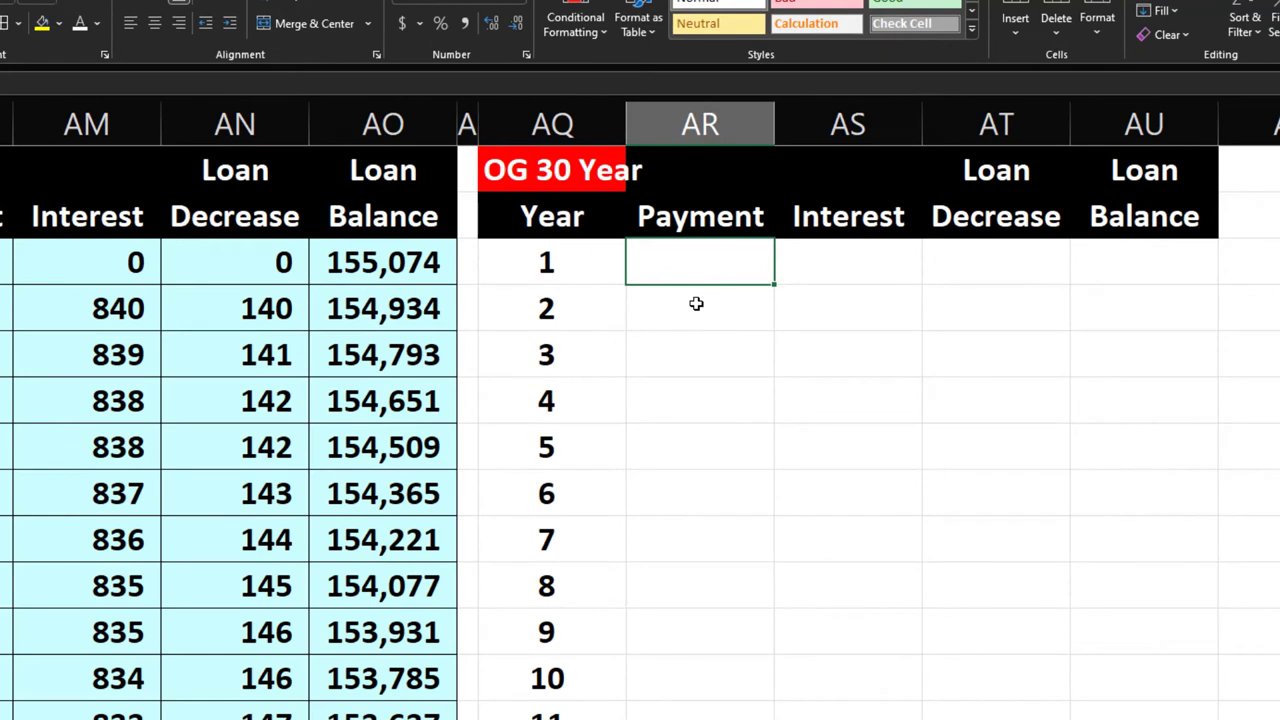
pyautogui.write('=')
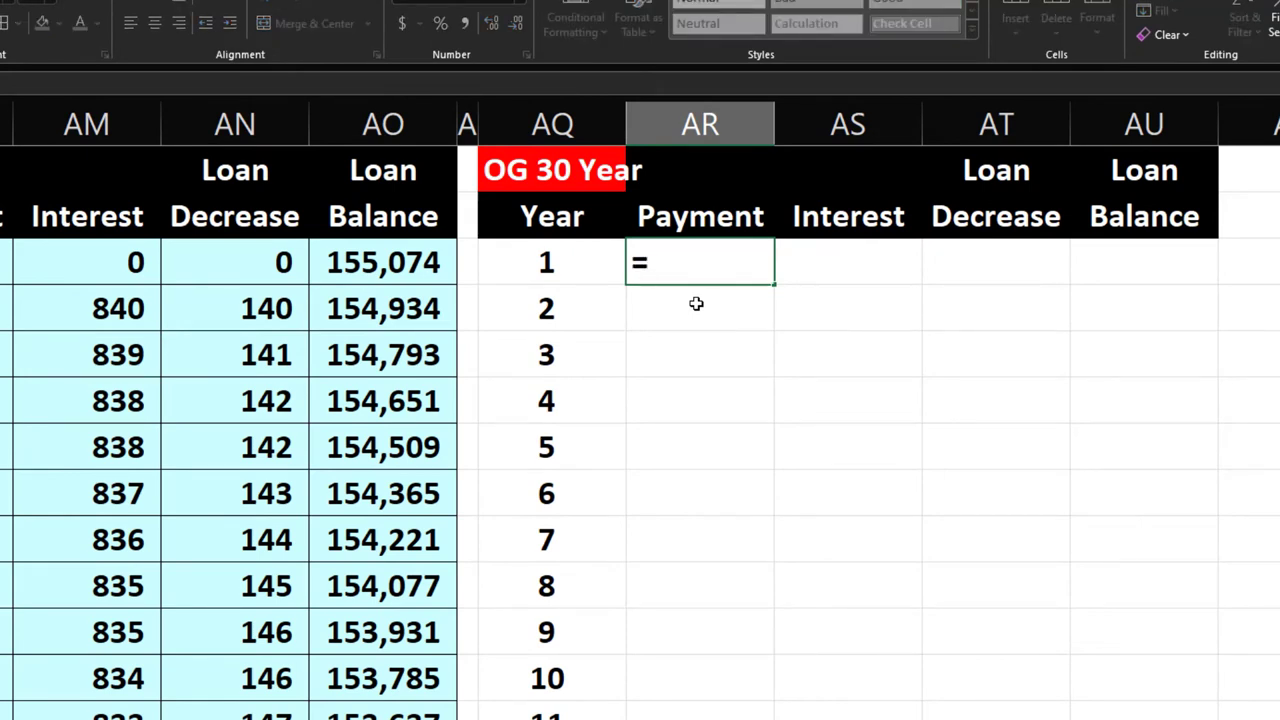
pyautogui.write('sumif')
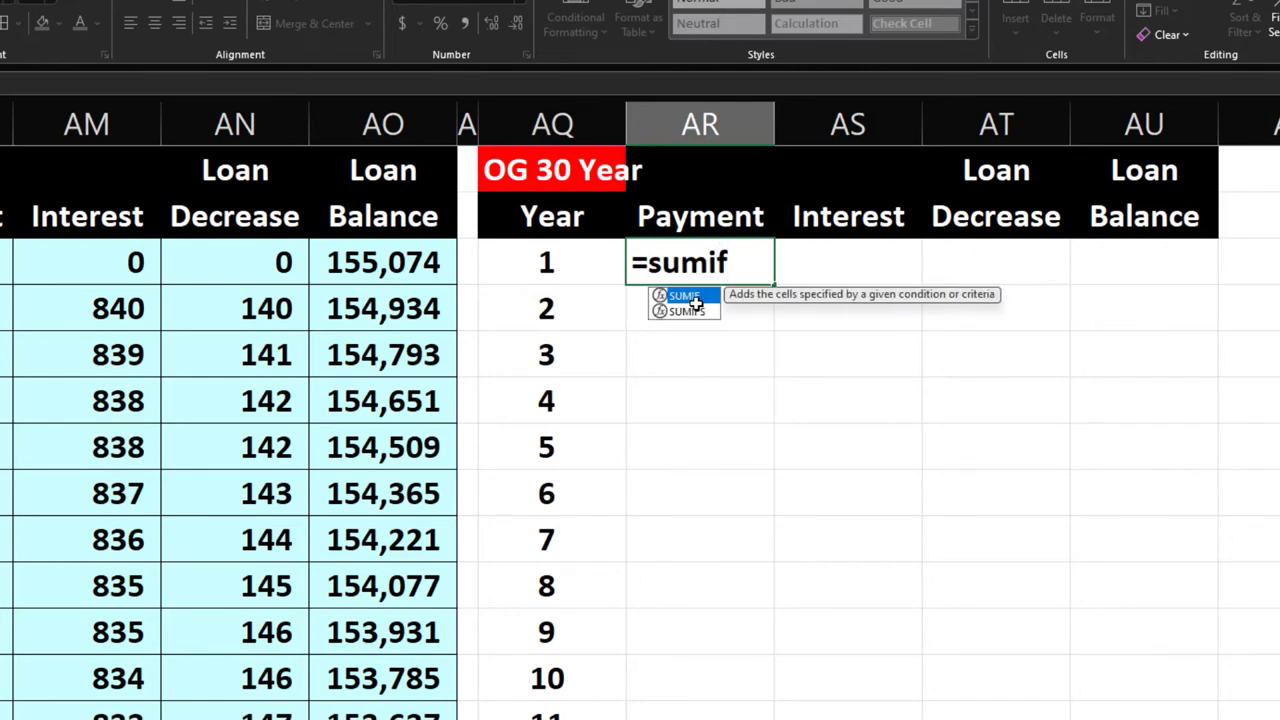
pyautogui.write('(')
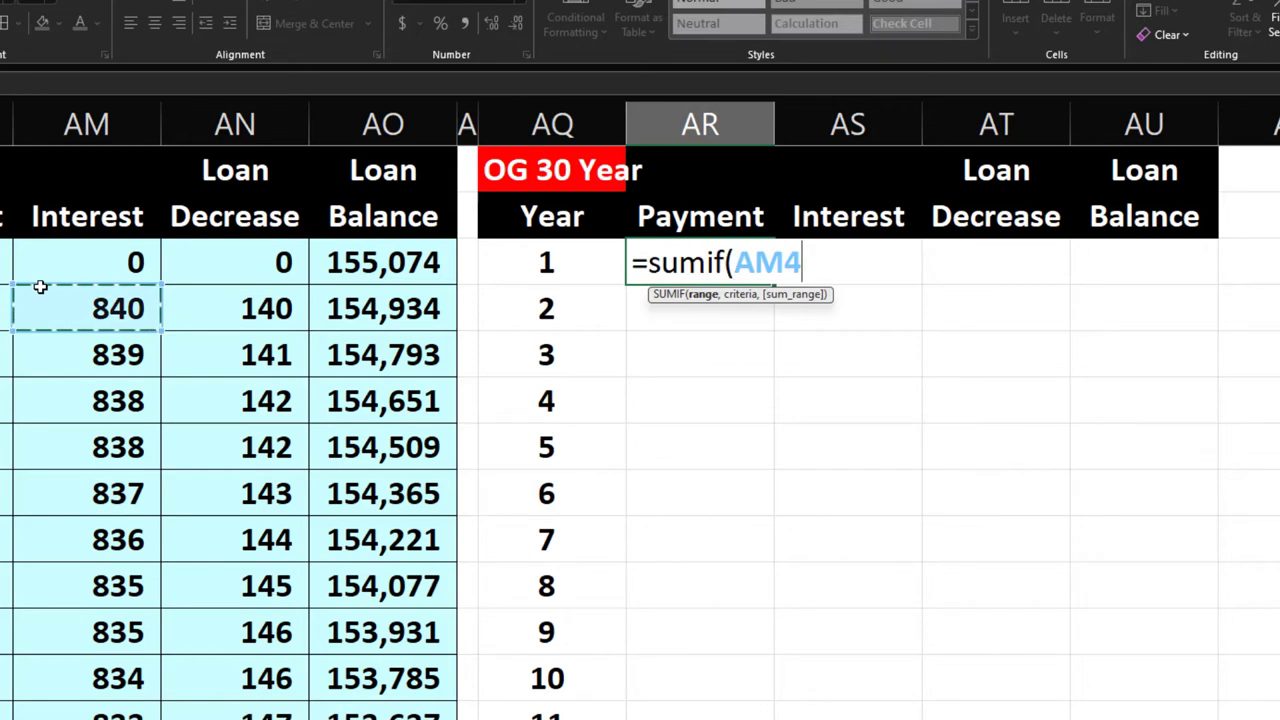
pyautogui.press('BackSpace')
pyautogui.press('BackSpace')
pyautogui.press('BackSpace')
pyautogui.hscroll(-1, 40, 285)
pyautogui.write('AJ4')
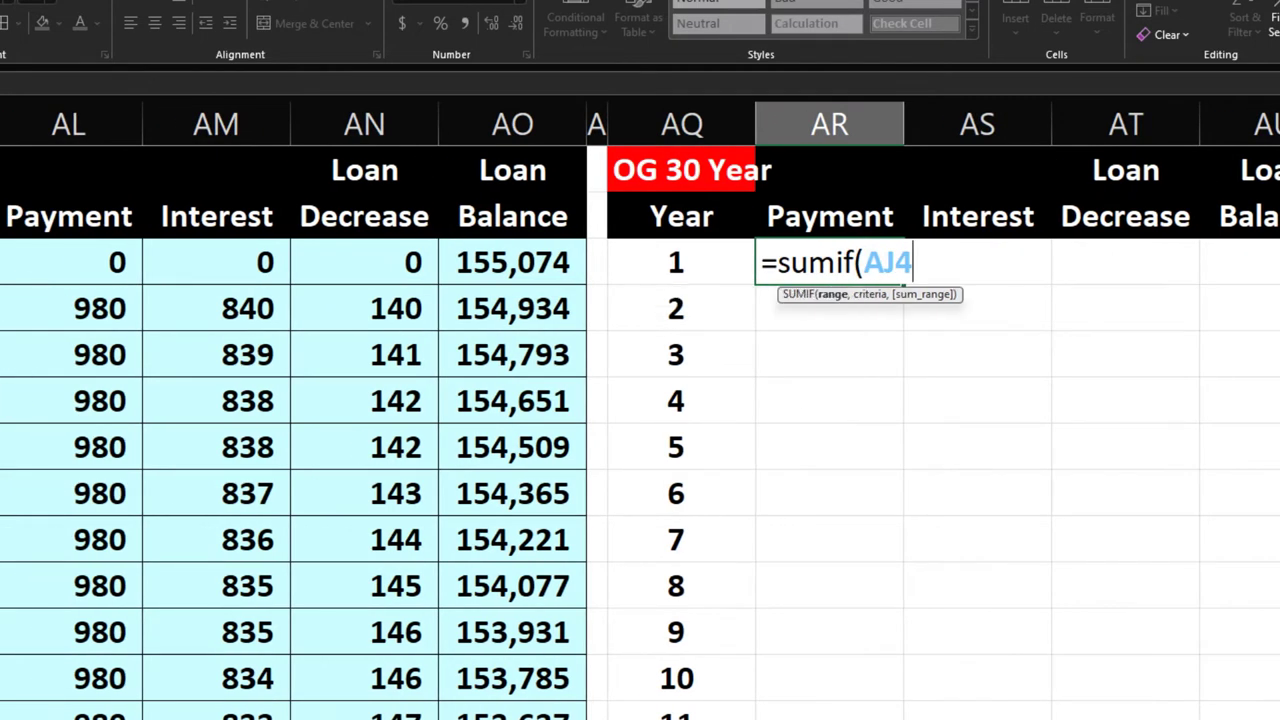
pyautogui.press('BackSpace')
pyautogui.write(':AJ,')
pyautogui.press('BackSpace')
pyautogui.press('F4')
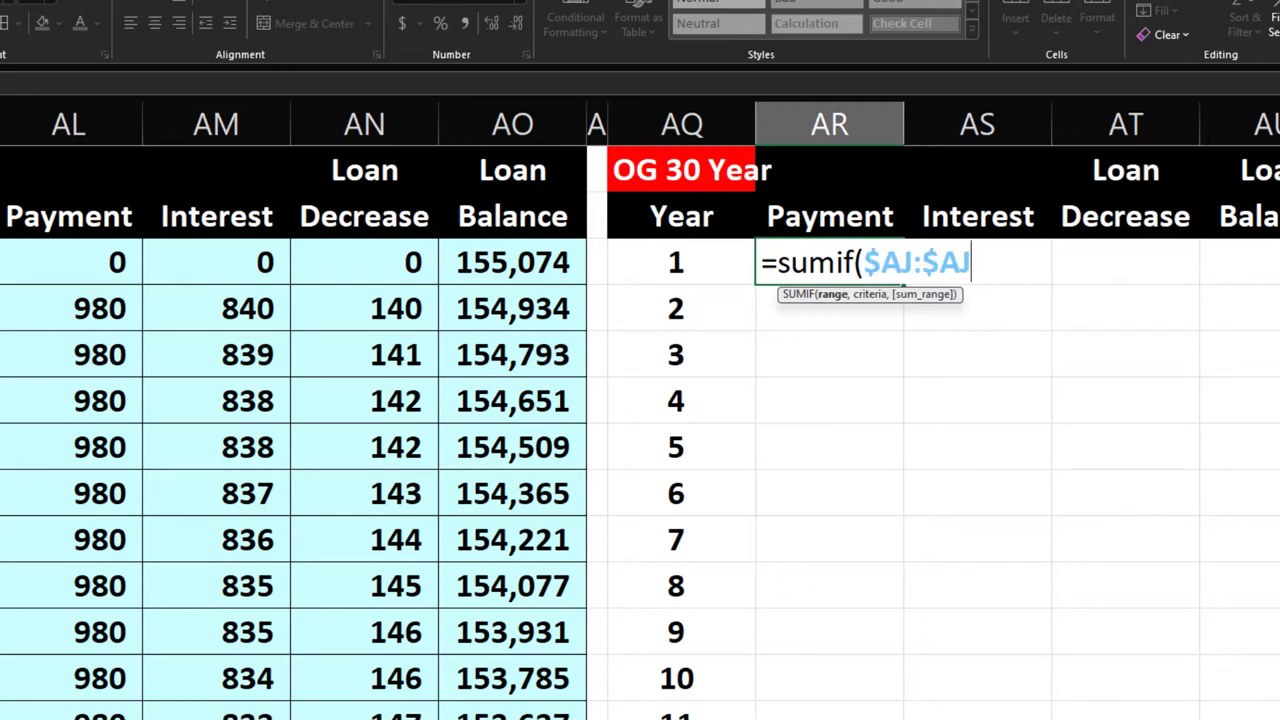
pyautogui.write(',')
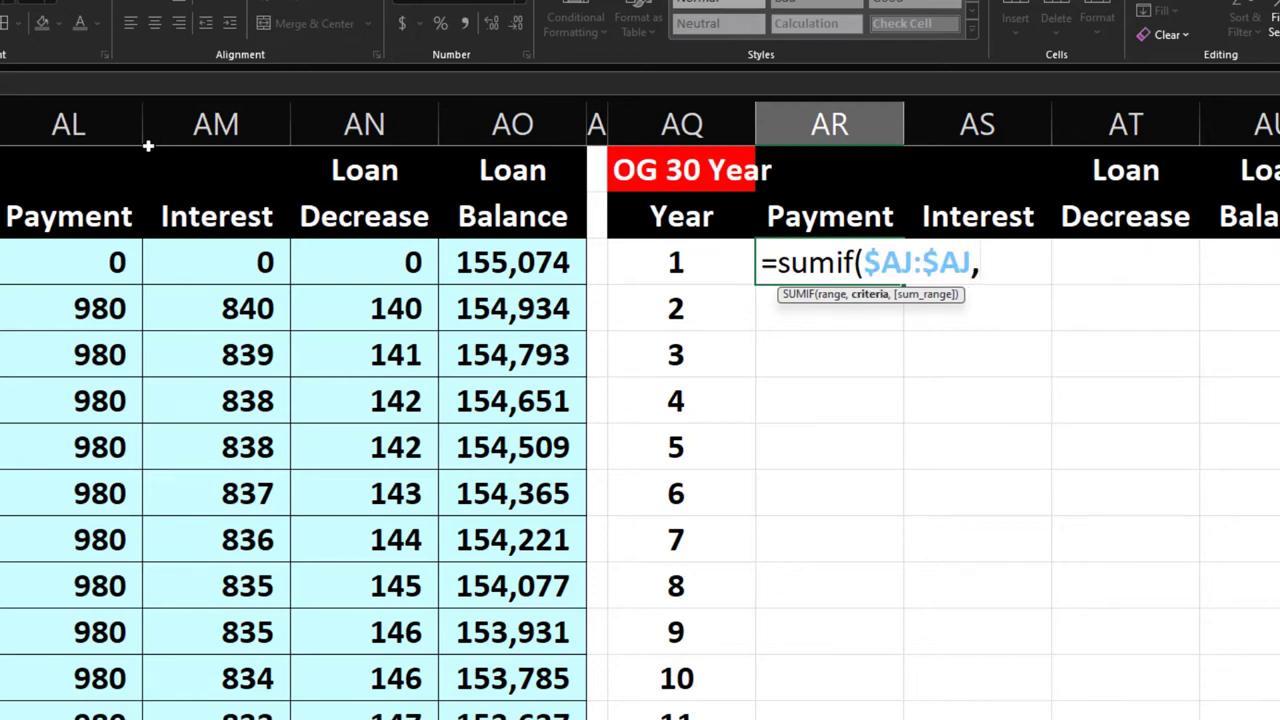
# Complete the AR3 SUMIF with the column-locked year cell $AQ3 as the criterion and AL:AL as the sum range
pyautogui.click(702, 257)
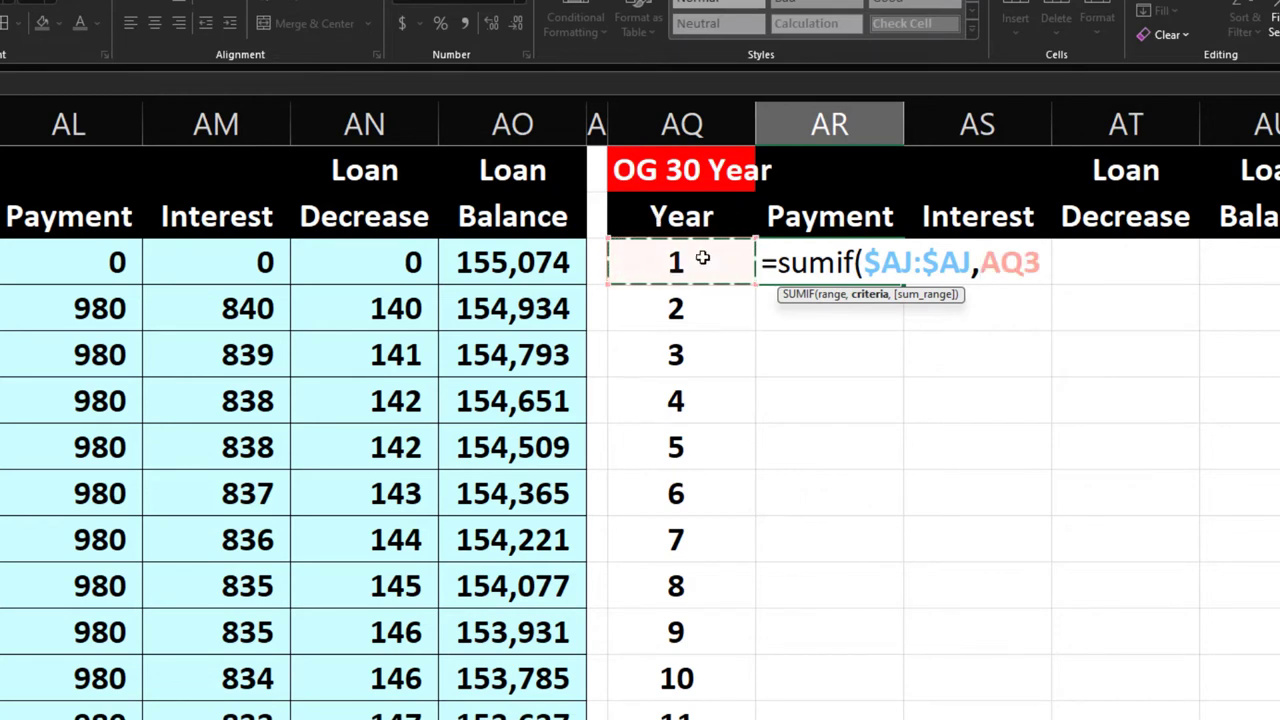
pyautogui.press('Left')
pyautogui.press('Left')
pyautogui.press('Left')
pyautogui.press('Right')
pyautogui.press('Right')
pyautogui.press('Left')
pyautogui.press('Left')
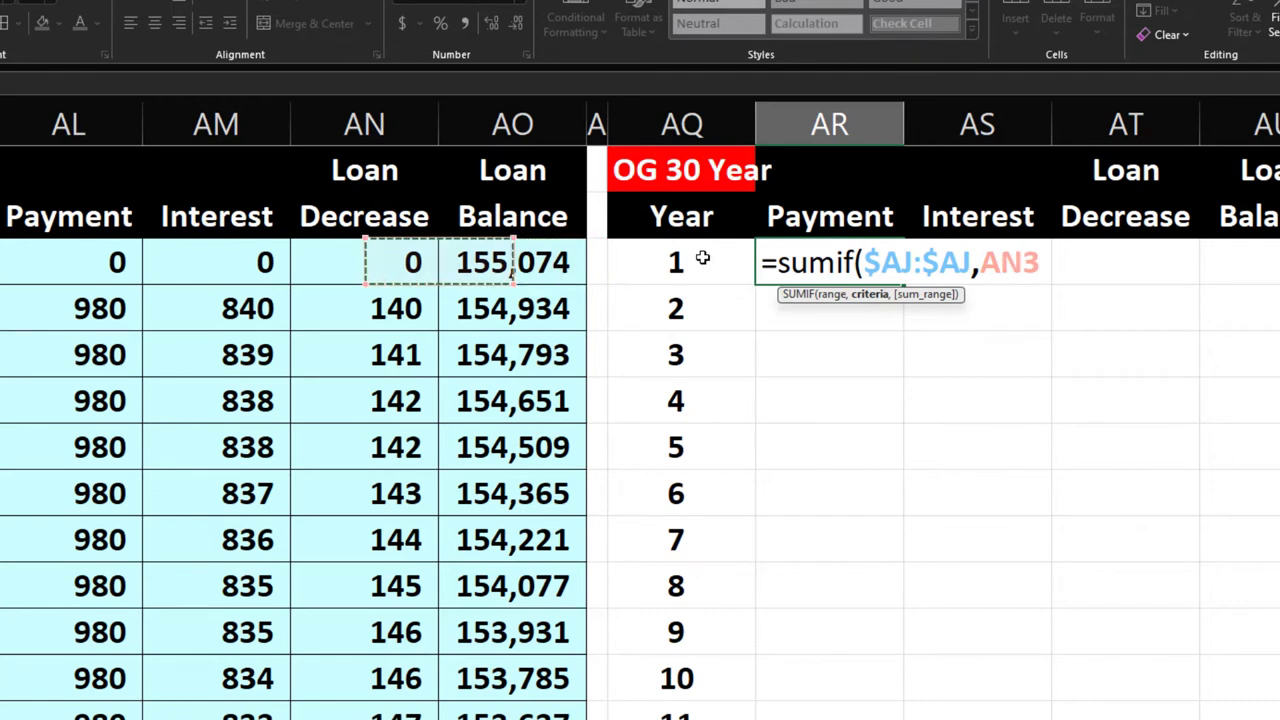
pyautogui.press('Right')
pyautogui.press('Right')
pyautogui.press('Right')
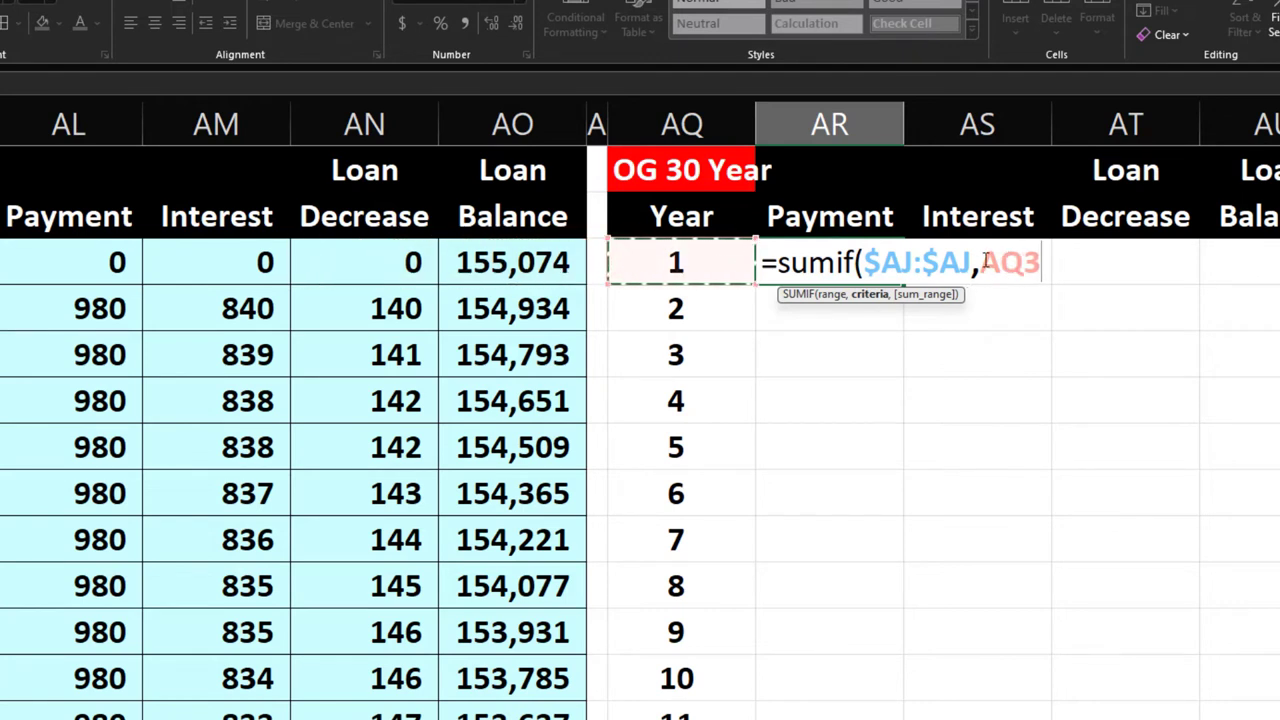
pyautogui.click(983, 262)
pyautogui.write('$AJ')
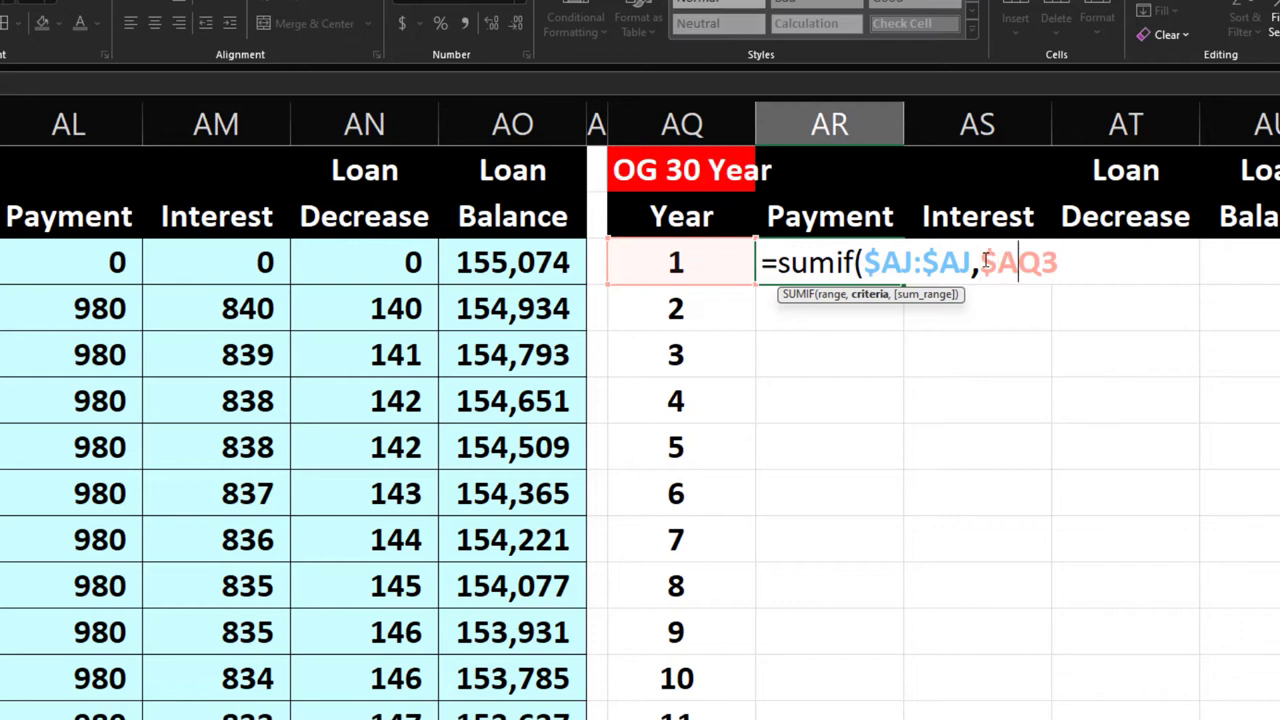
pyautogui.write(',')
pyautogui.click(90, 130)
pyautogui.press('Return')
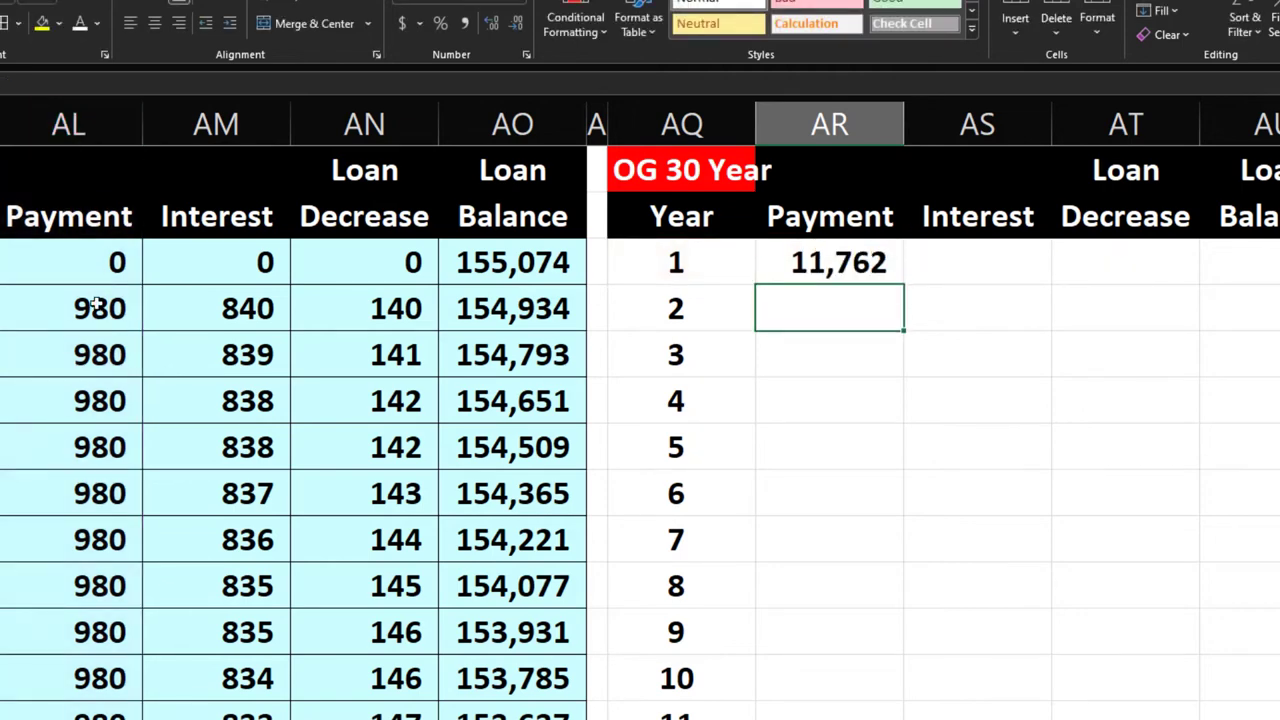
# Copy the year 1 Payment formula from AR3 across to the Interest and Loan Decrease cells AS3:AT3
pyautogui.moveTo(94, 354); pyautogui.dragTo(100, 640)
pyautogui.scroll(2, 962, 714)
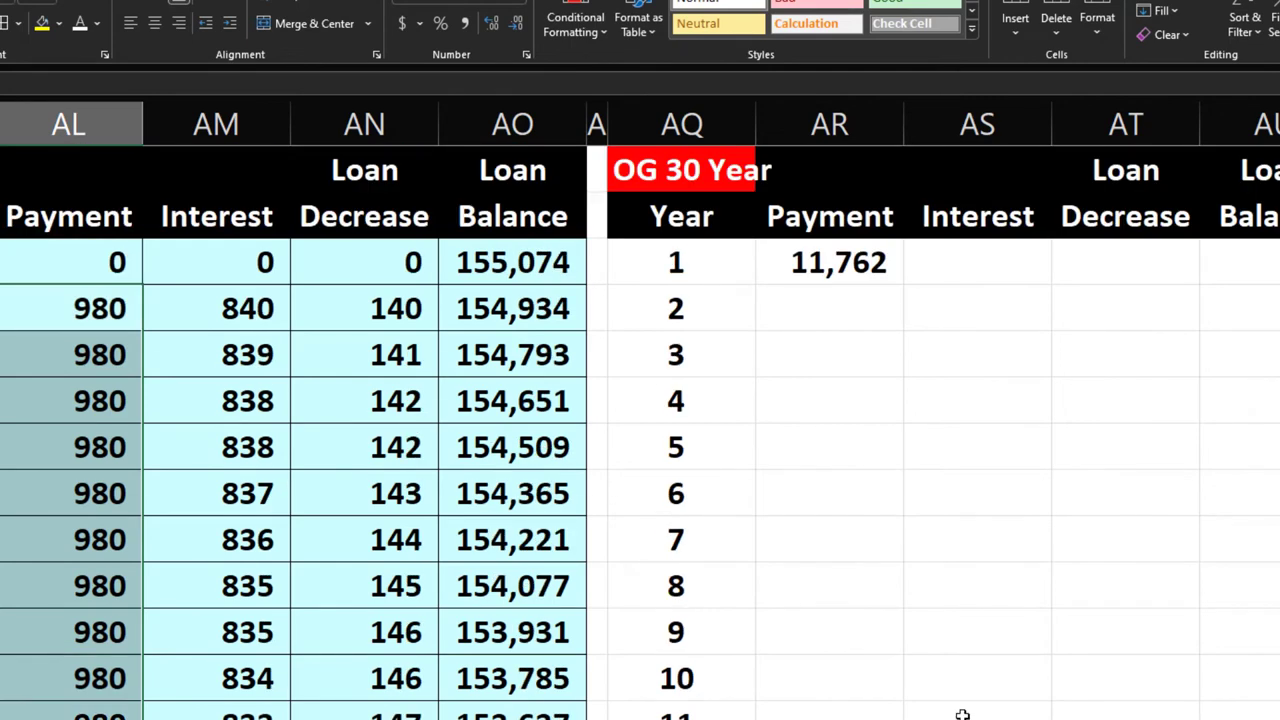
pyautogui.click(892, 358)
pyautogui.click(891, 270)
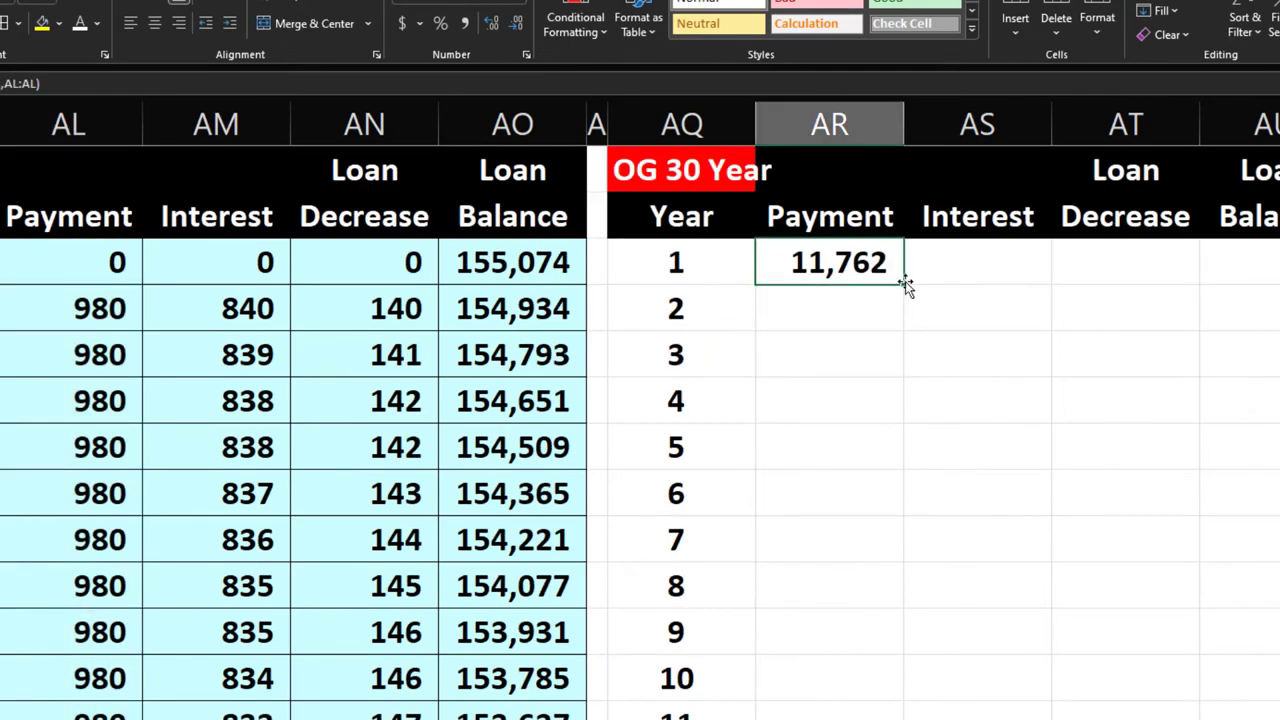
pyautogui.moveTo(905, 281); pyautogui.dragTo(1131, 275)
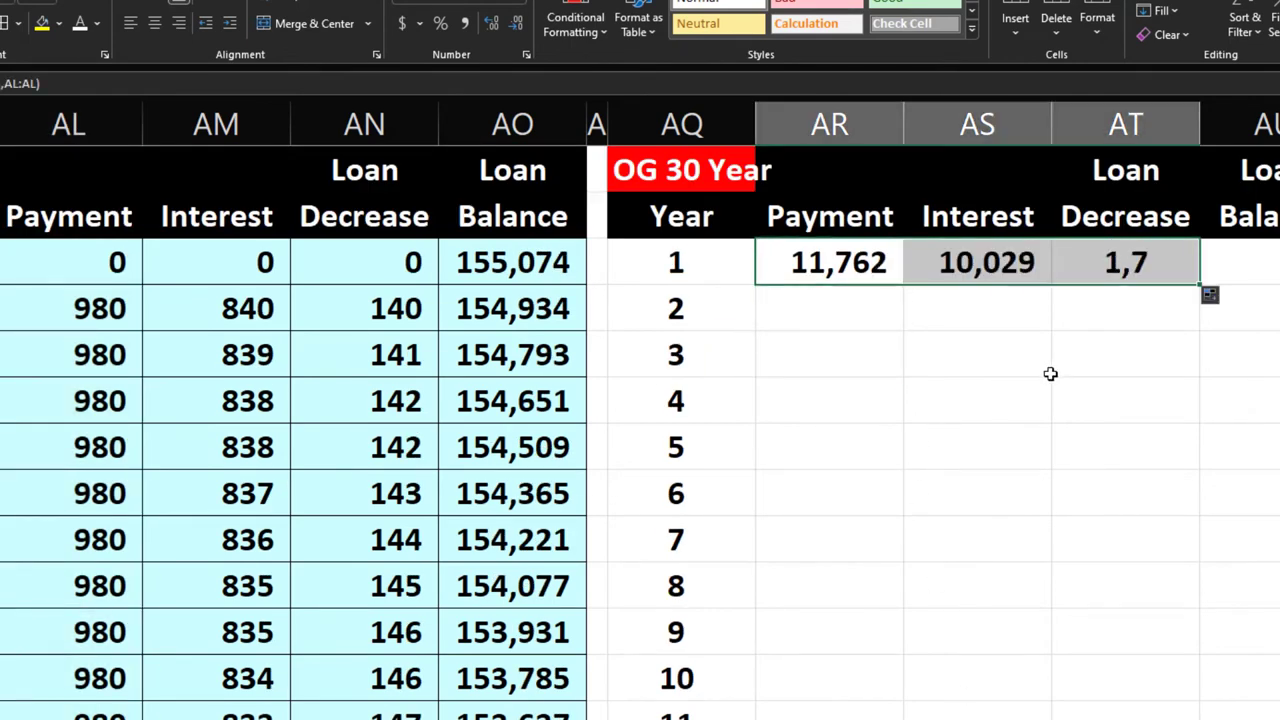
# Check the Interest SUMIF in AS3 against the first year's monthly interest amounts in column AM
pyautogui.click(1003, 262)
pyautogui.doubleClick(1003, 262)
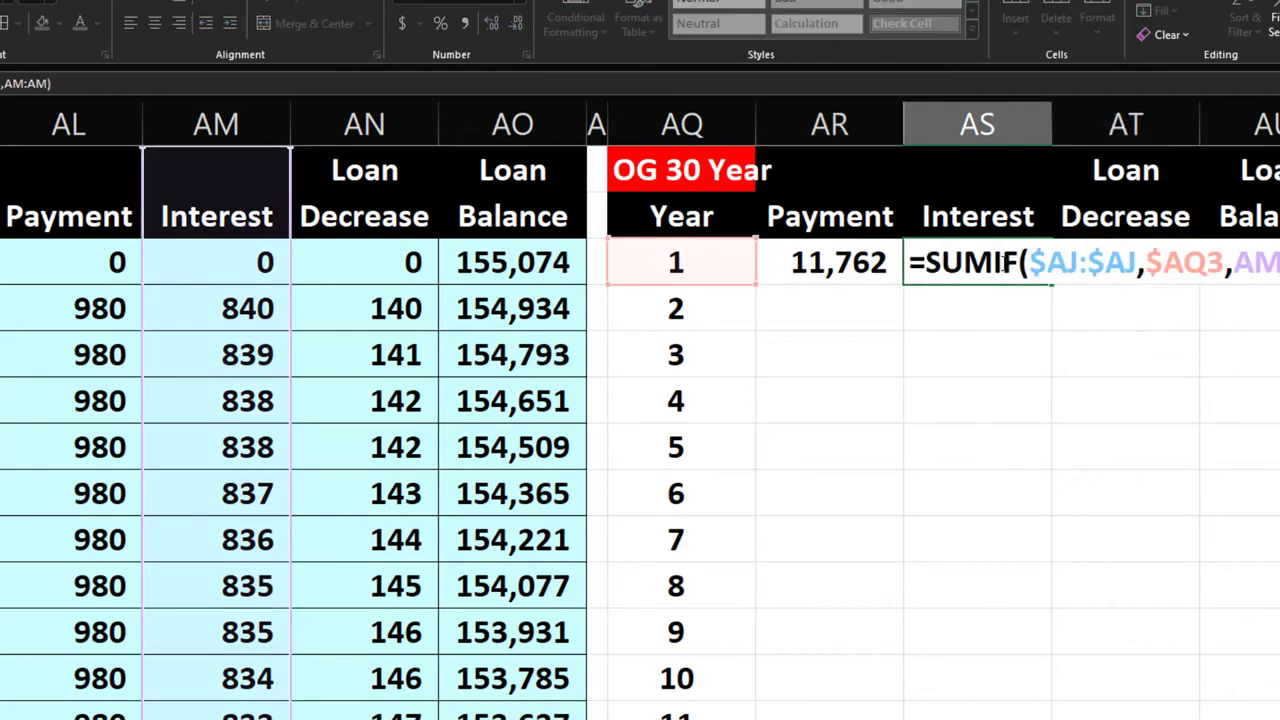
pyautogui.press('Escape')
pyautogui.moveTo(247, 310); pyautogui.dragTo(251, 640)
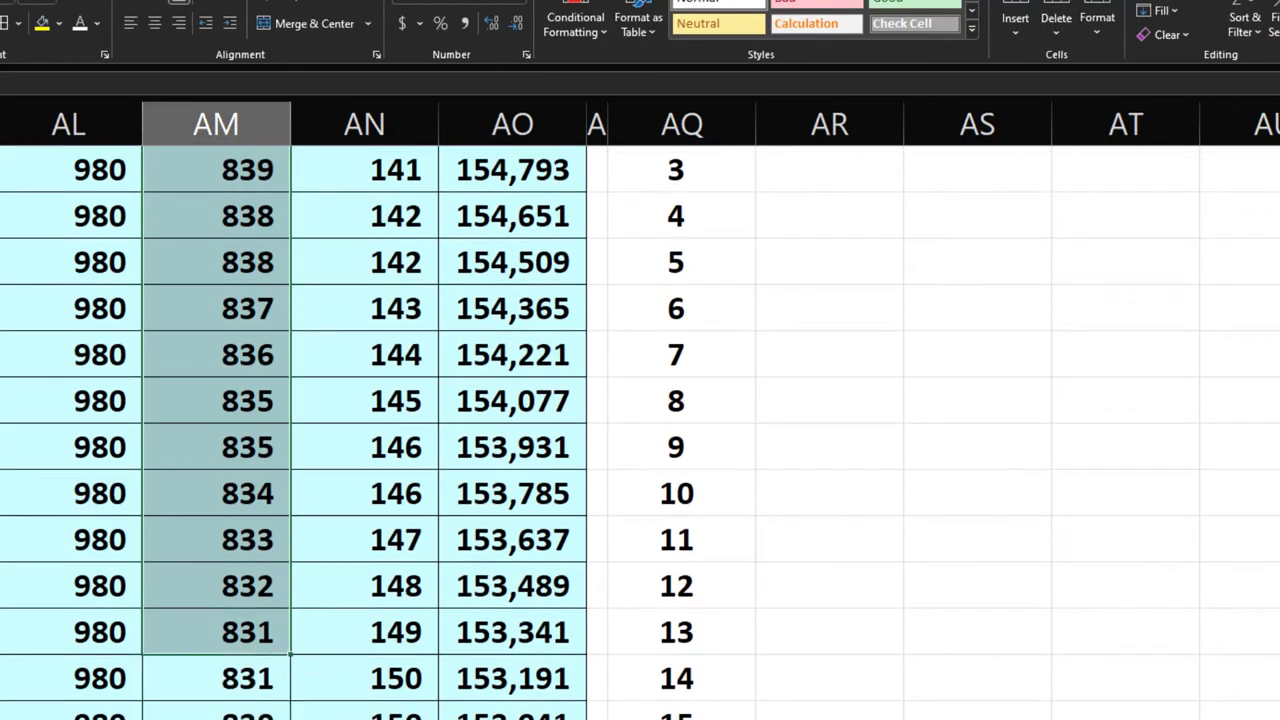
pyautogui.scroll(2, 976, 548)
pyautogui.click(980, 410)
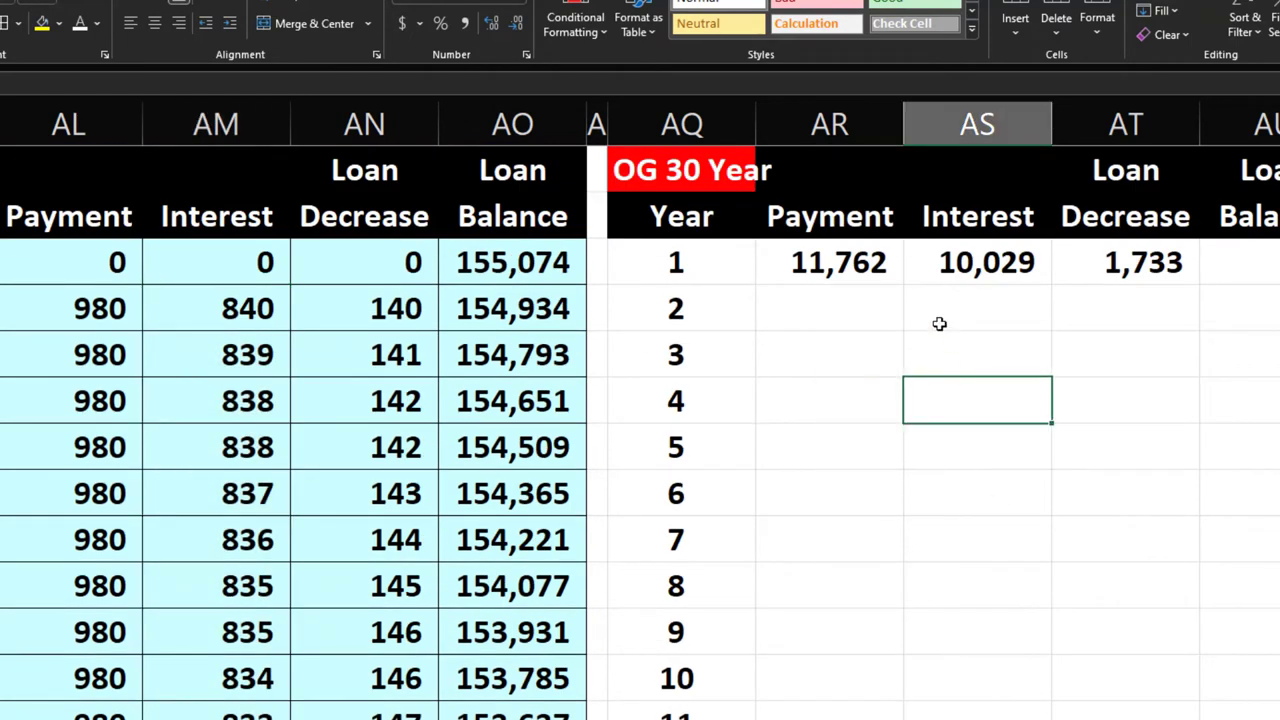
# Fill the Payment, Interest and Loan Decrease formulas in AR3:AT3 down through year 30
pyautogui.moveTo(860, 262); pyautogui.dragTo(1208, 294)
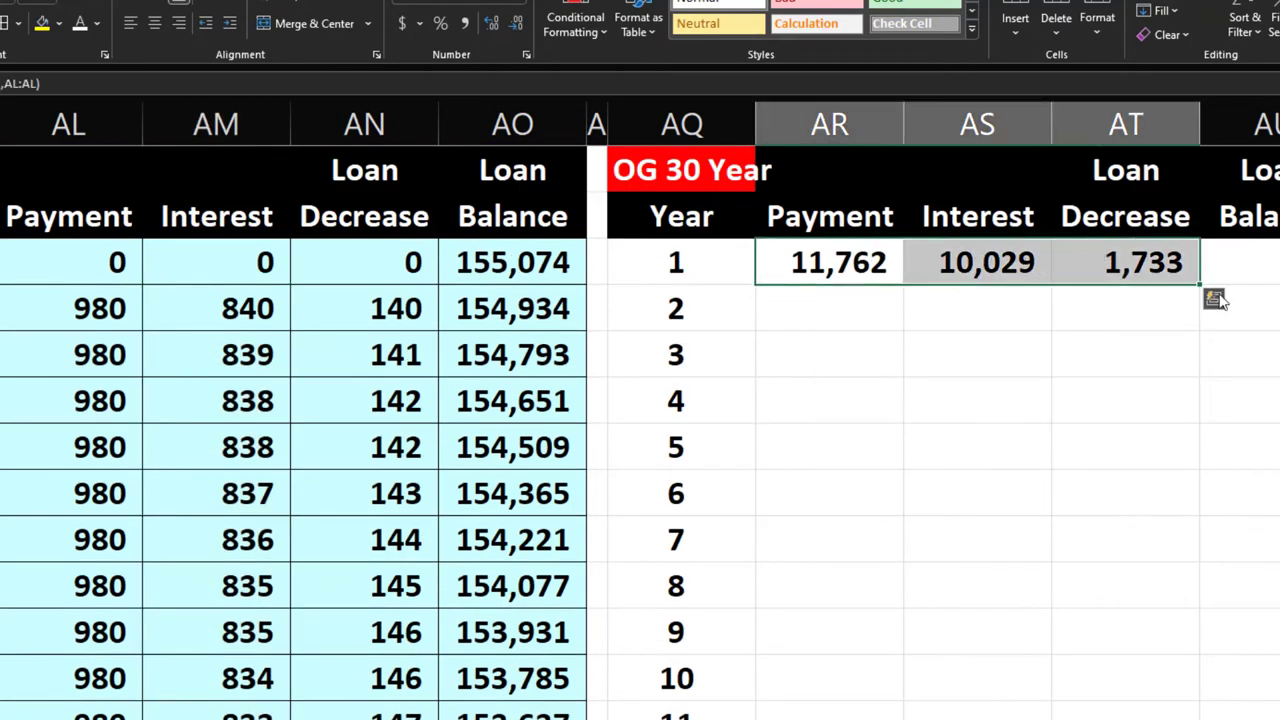
pyautogui.doubleClick(1203, 286)
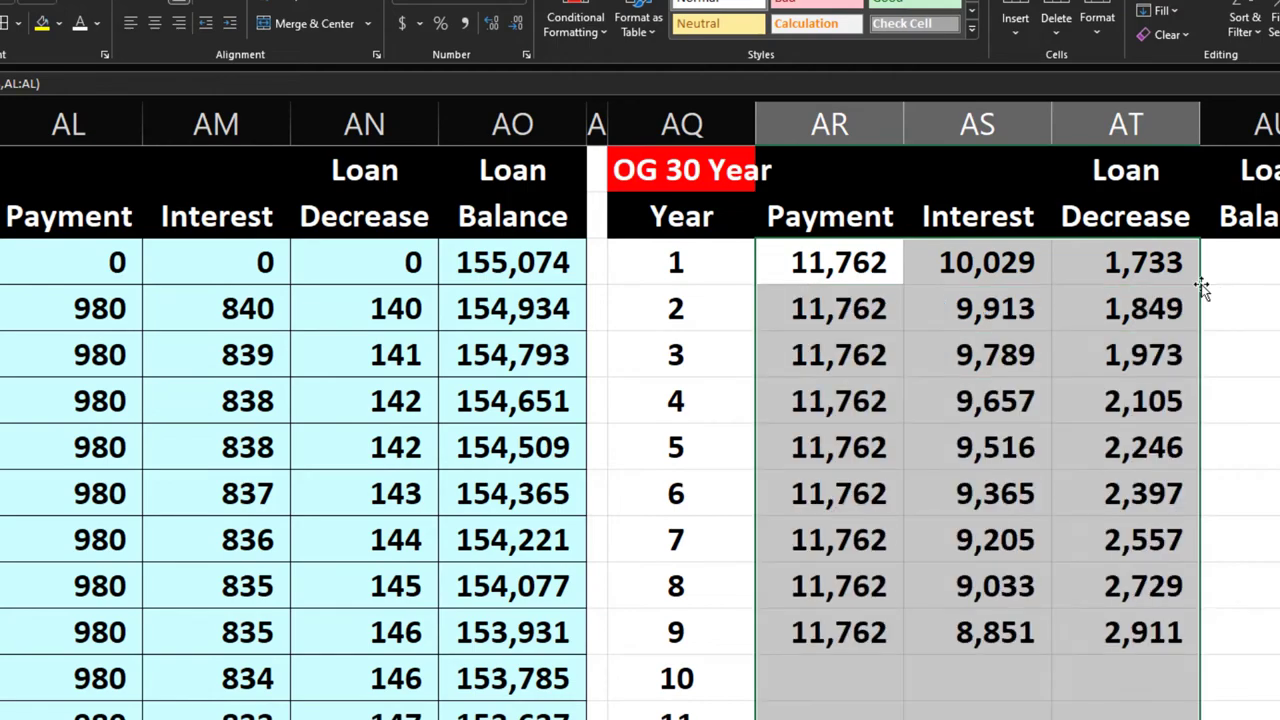
pyautogui.scroll(-4, 1088, 562)
pyautogui.scroll(-2, 1088, 562)
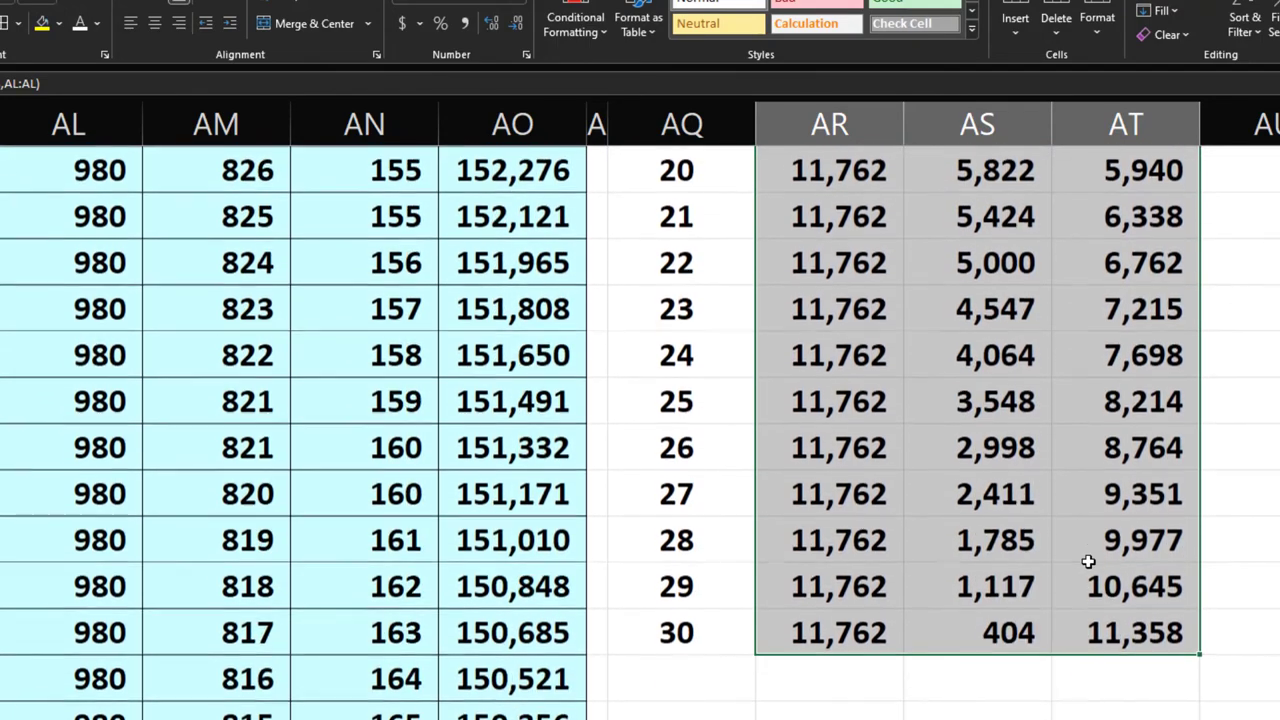
pyautogui.scroll(7, 1088, 562)
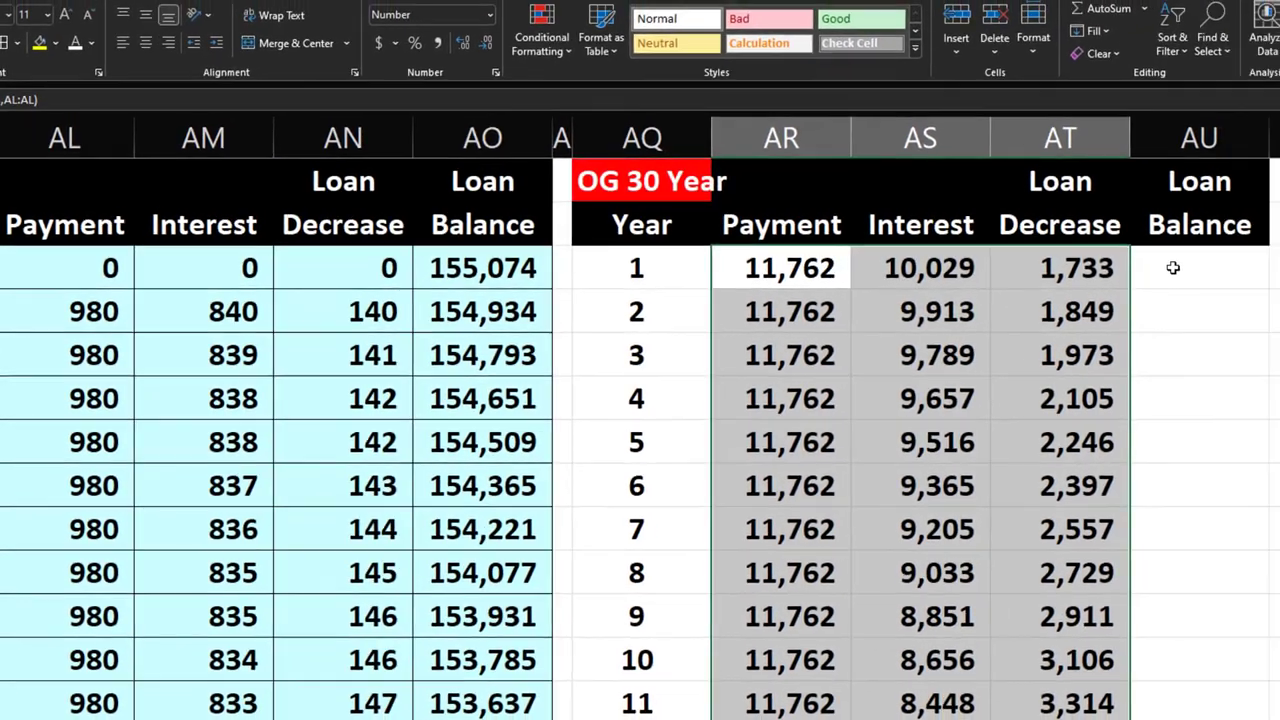
# Enter a MINIFS formula in AU3 returning the minimum of AO:AO where AJ:AJ matches the year in AQ3
pyautogui.click(1173, 268)
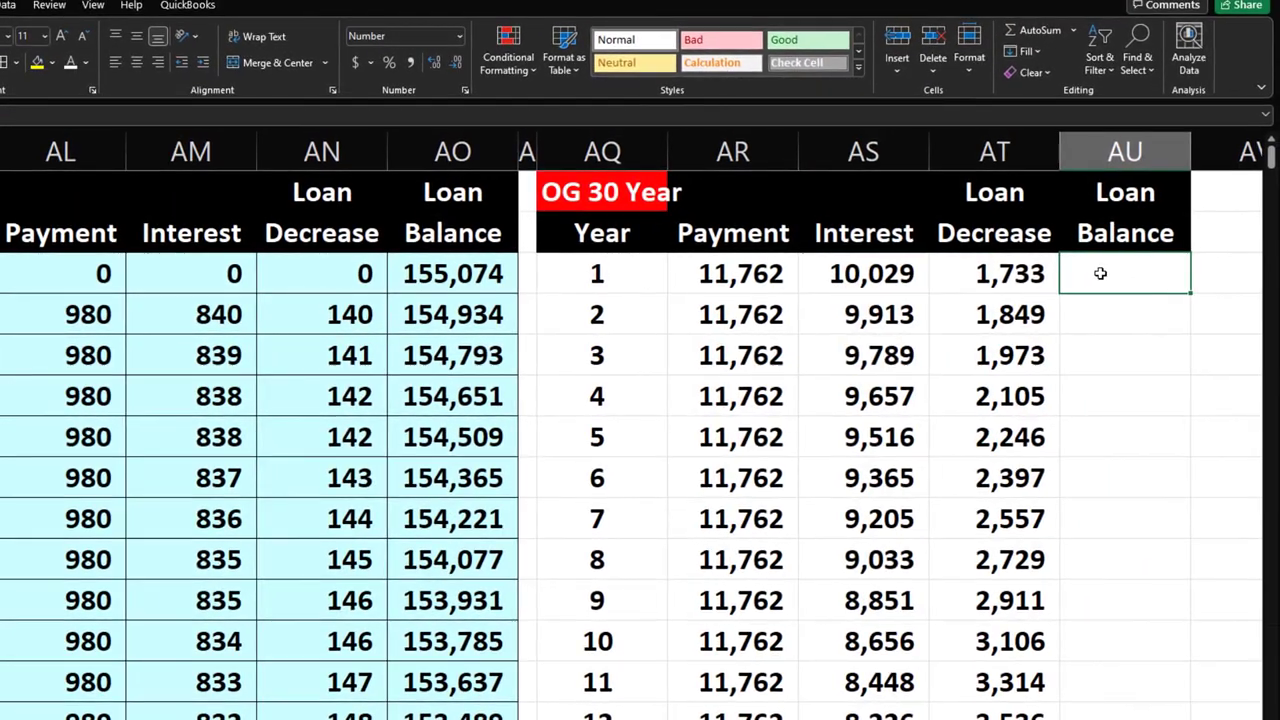
pyautogui.write('=')
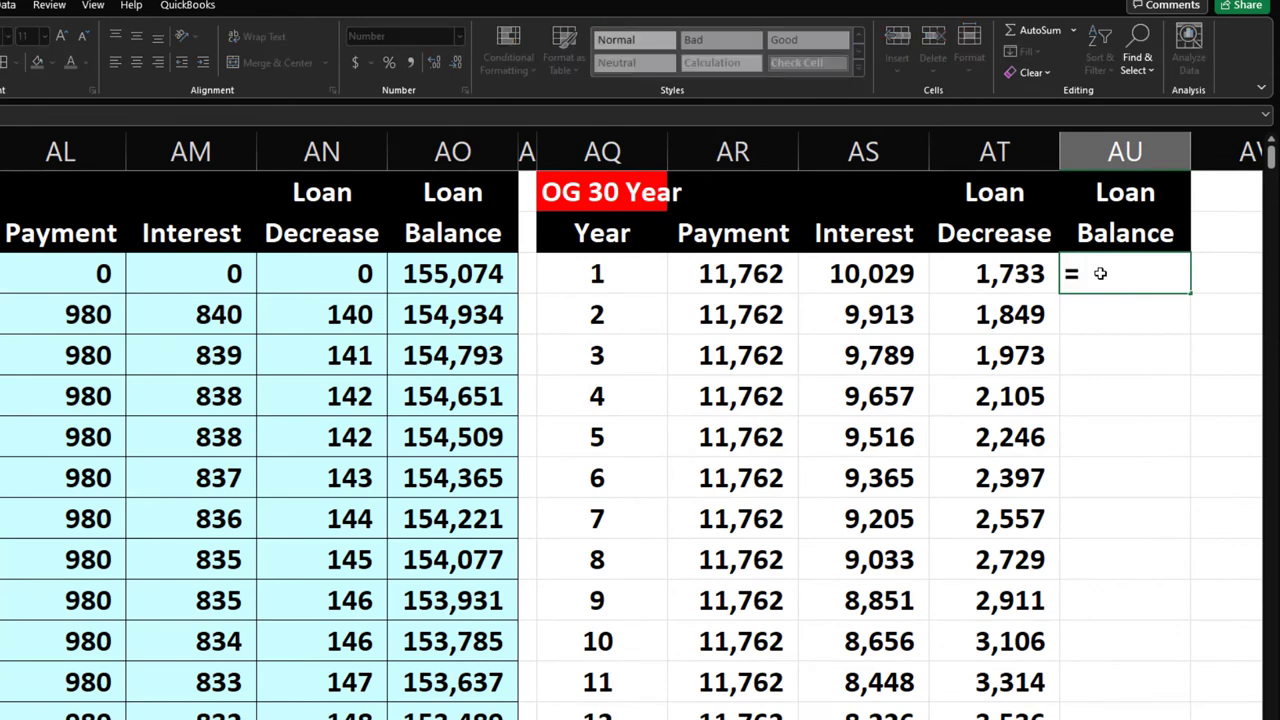
pyautogui.write('minif')
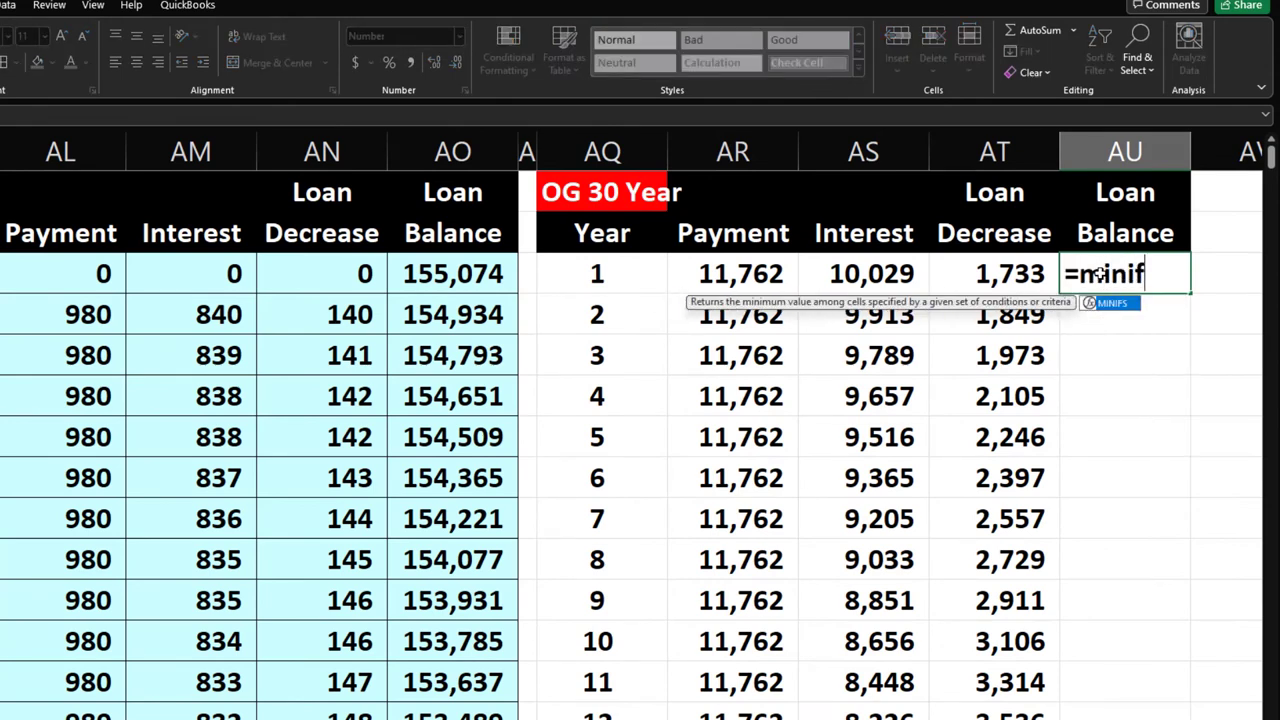
pyautogui.write('s(')
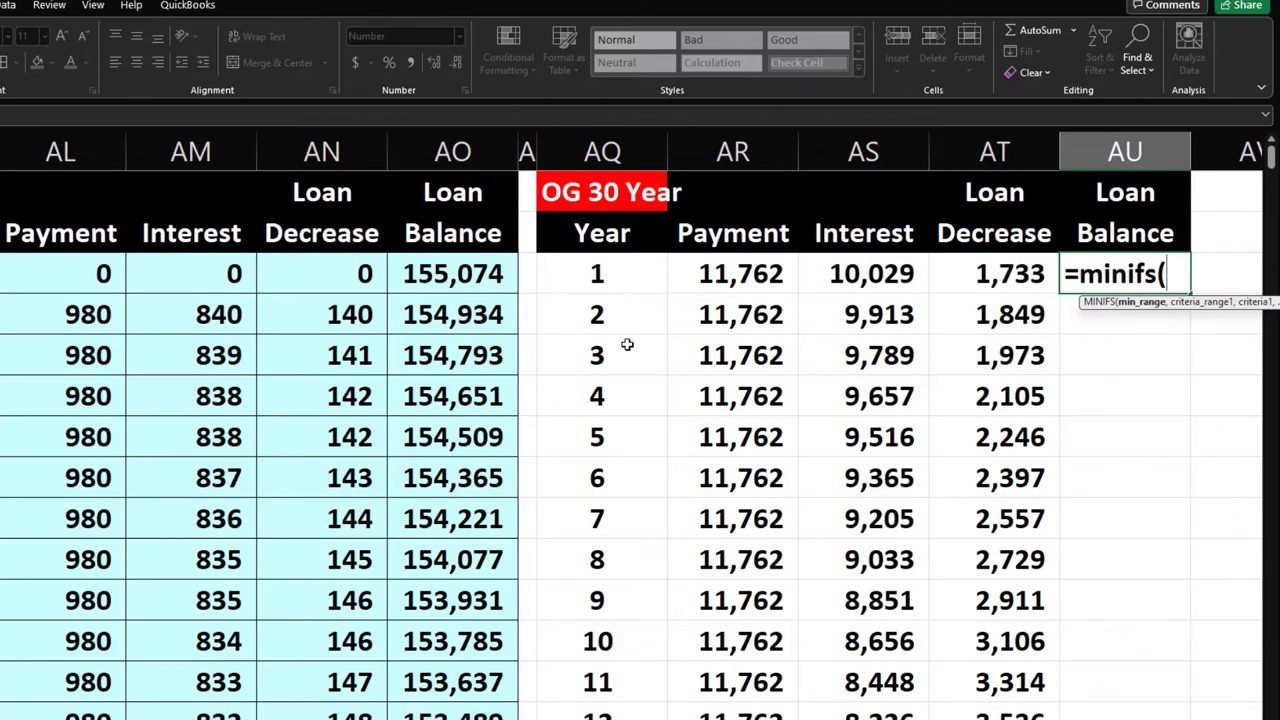
pyautogui.click(471, 157)
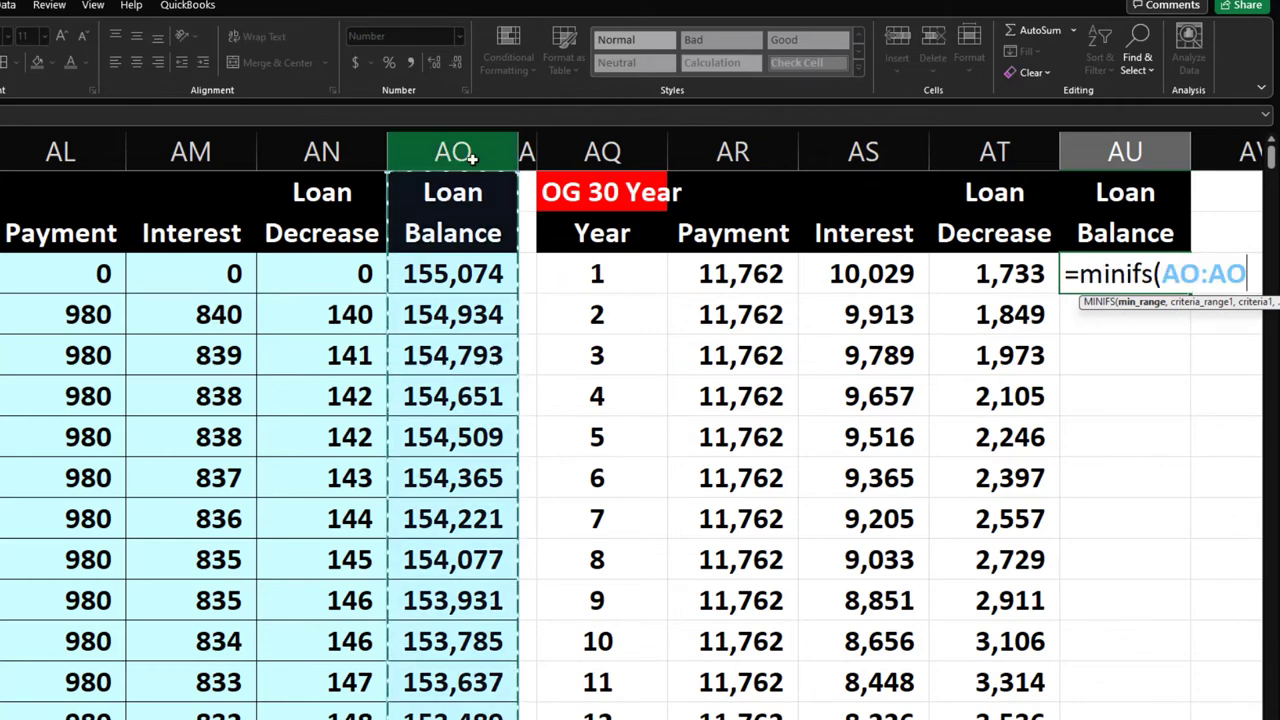
pyautogui.write(',')
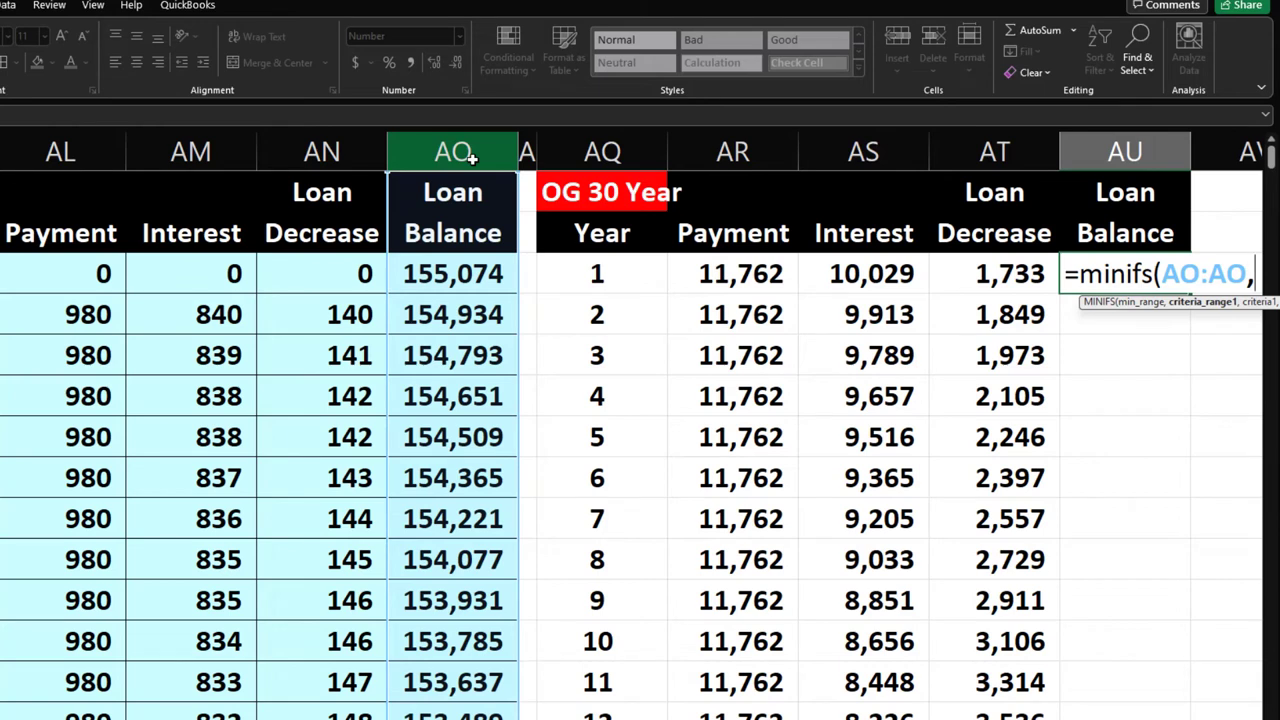
pyautogui.write('AJ:AJ')
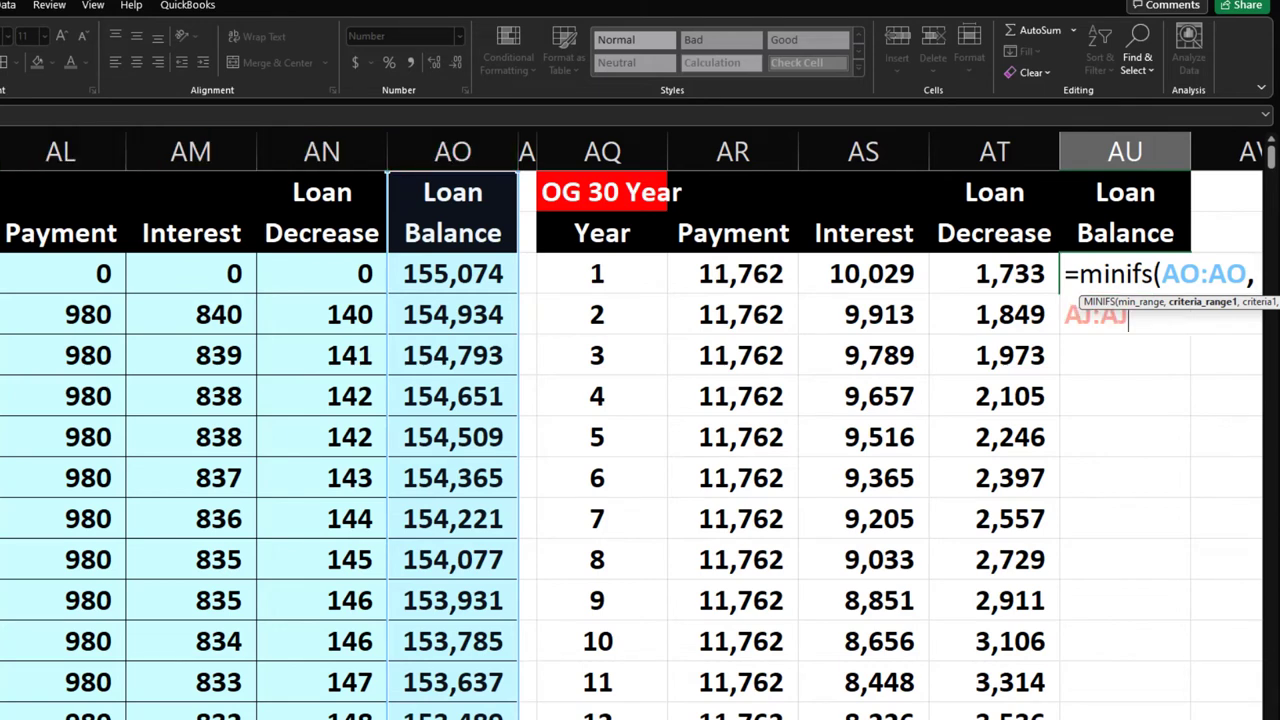
pyautogui.write(',')
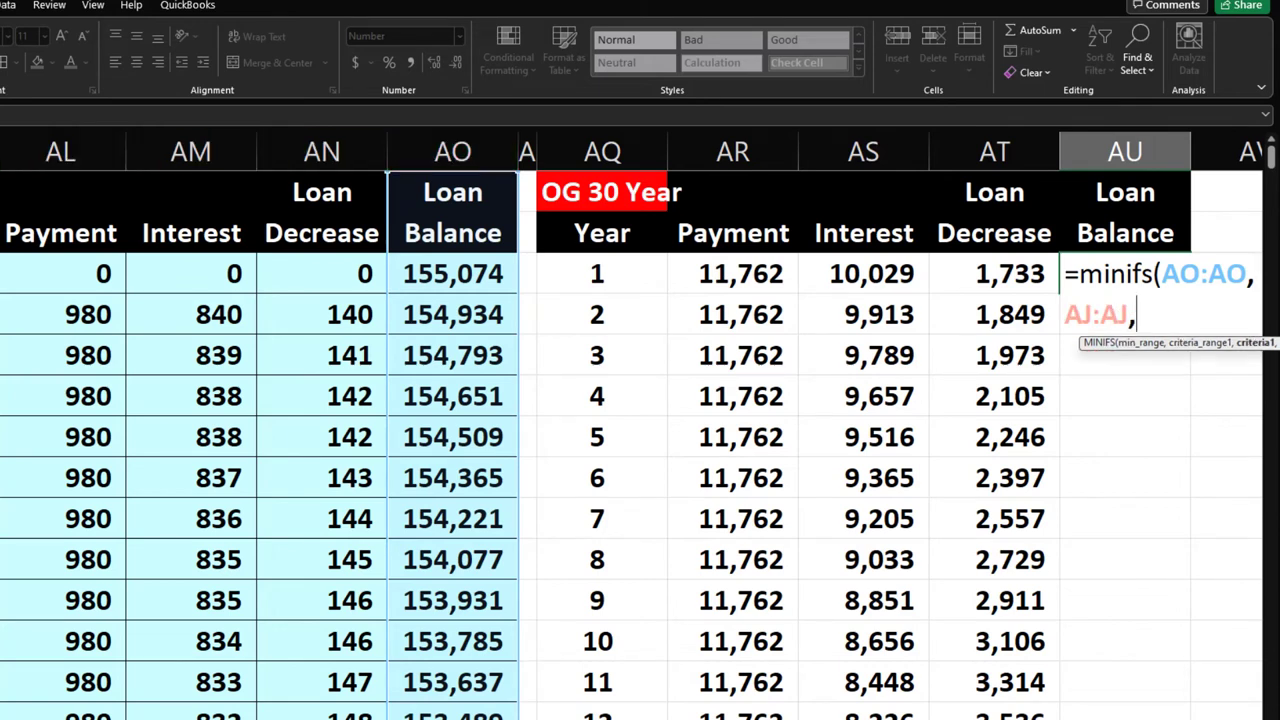
pyautogui.click(597, 271)
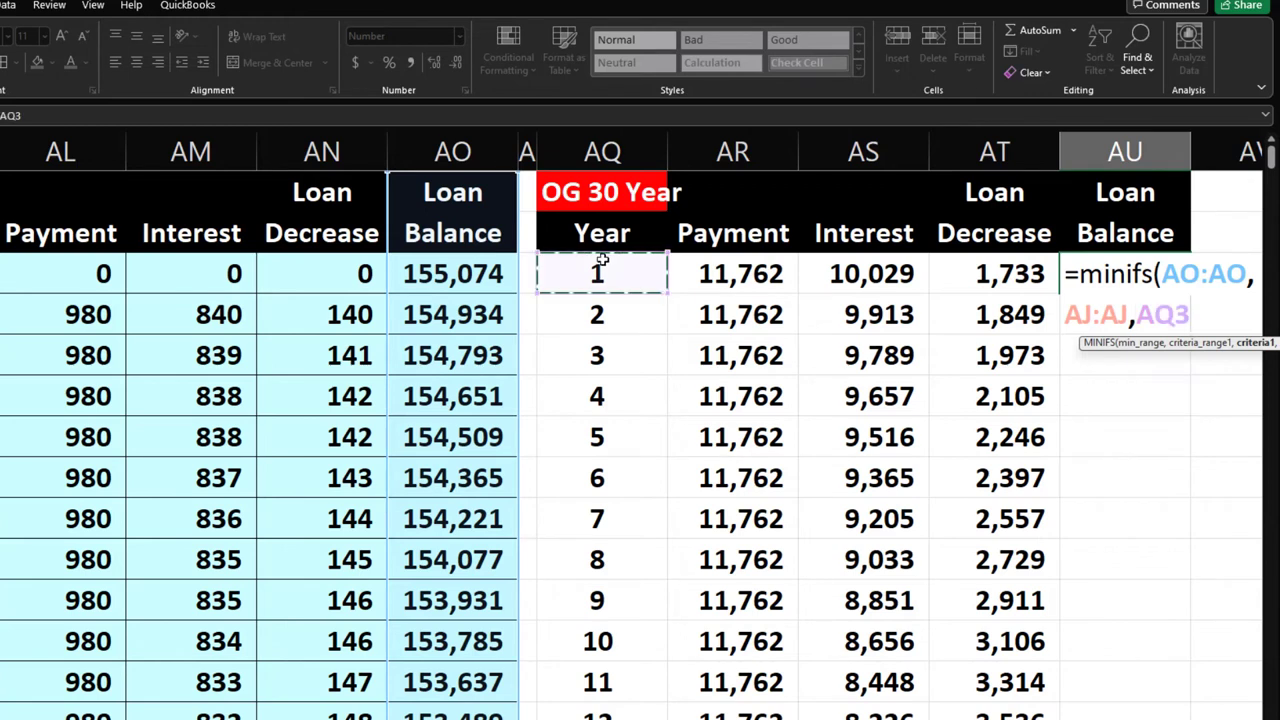
pyautogui.press('Return')
# Fill the Loan Balance MINIFS formula from AU3 down through year 30
pyautogui.click(1178, 280)
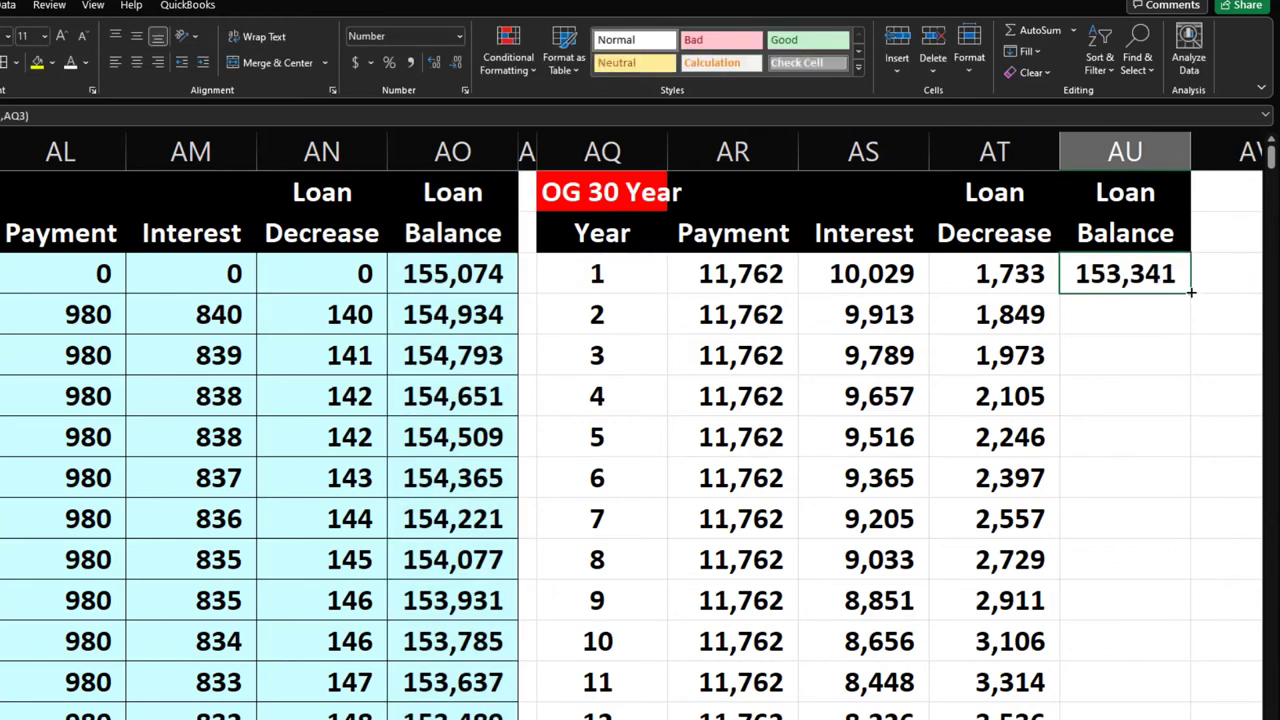
pyautogui.doubleClick(1191, 293)
pyautogui.scroll(-7, 783, 486)
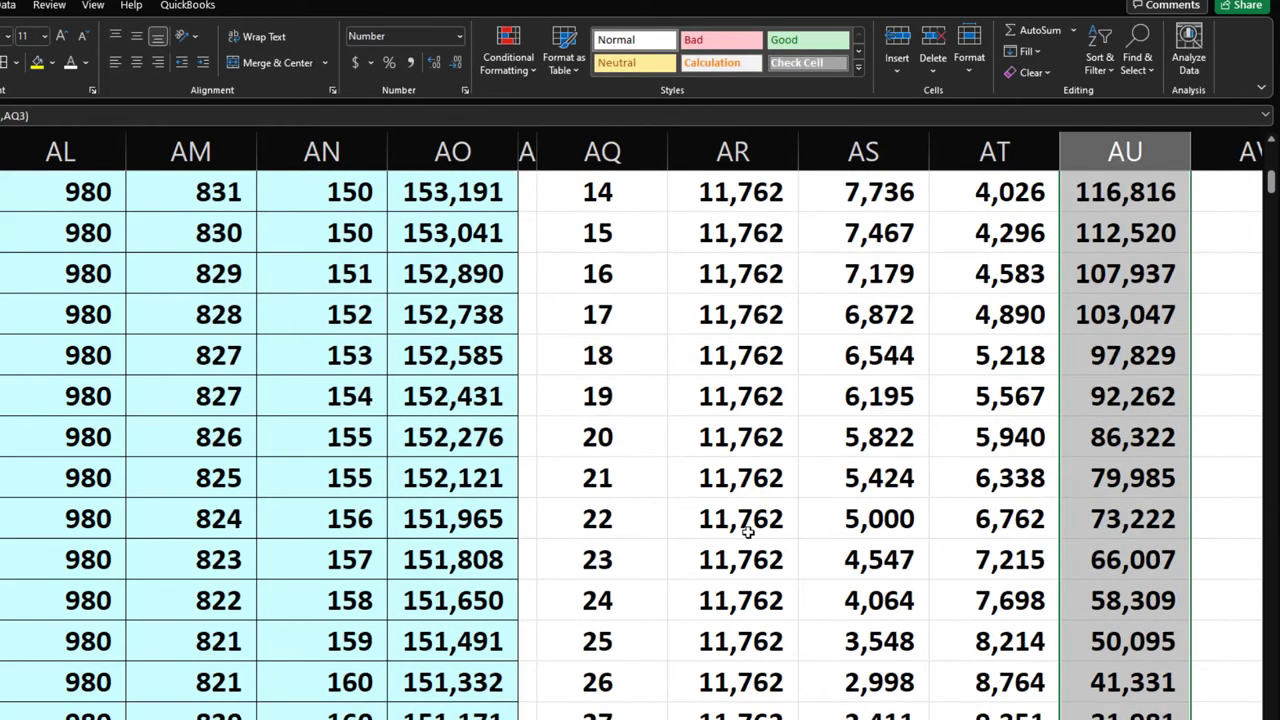
# Label the row below year 30 of the yearly table "Total" in AQ33
pyautogui.click(613, 628)
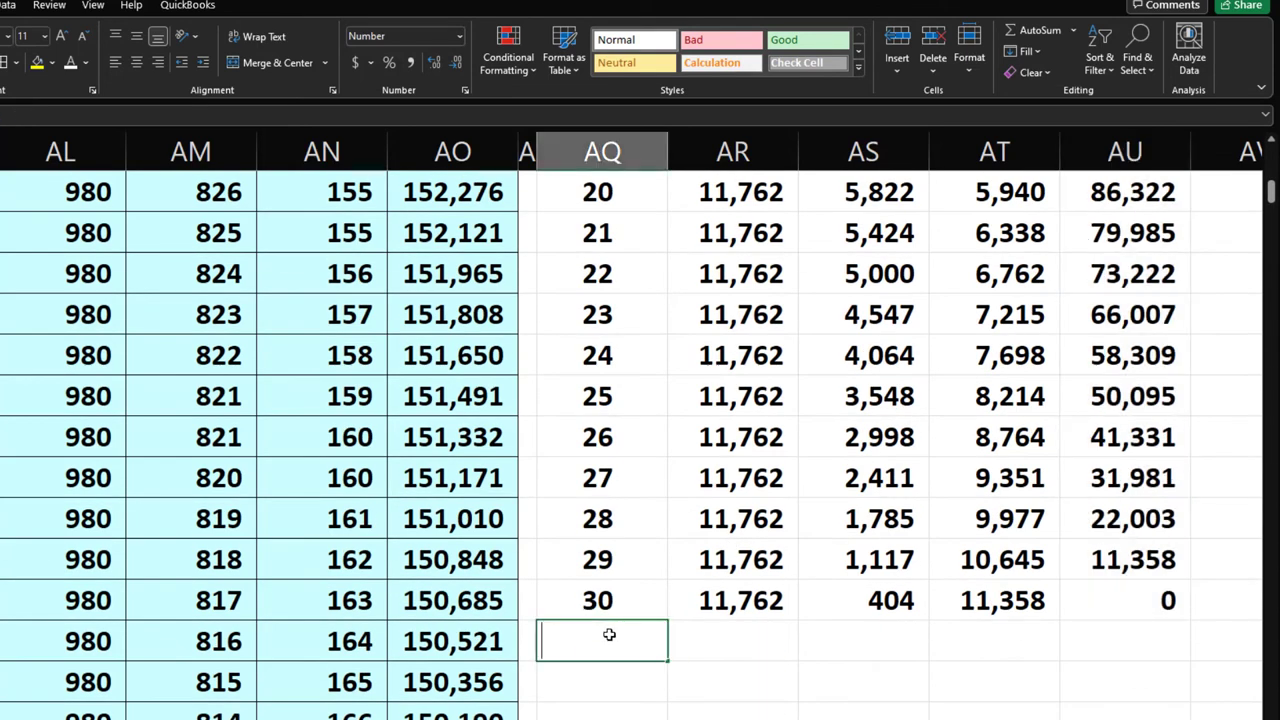
pyautogui.write('Total')
pyautogui.press('Tab')
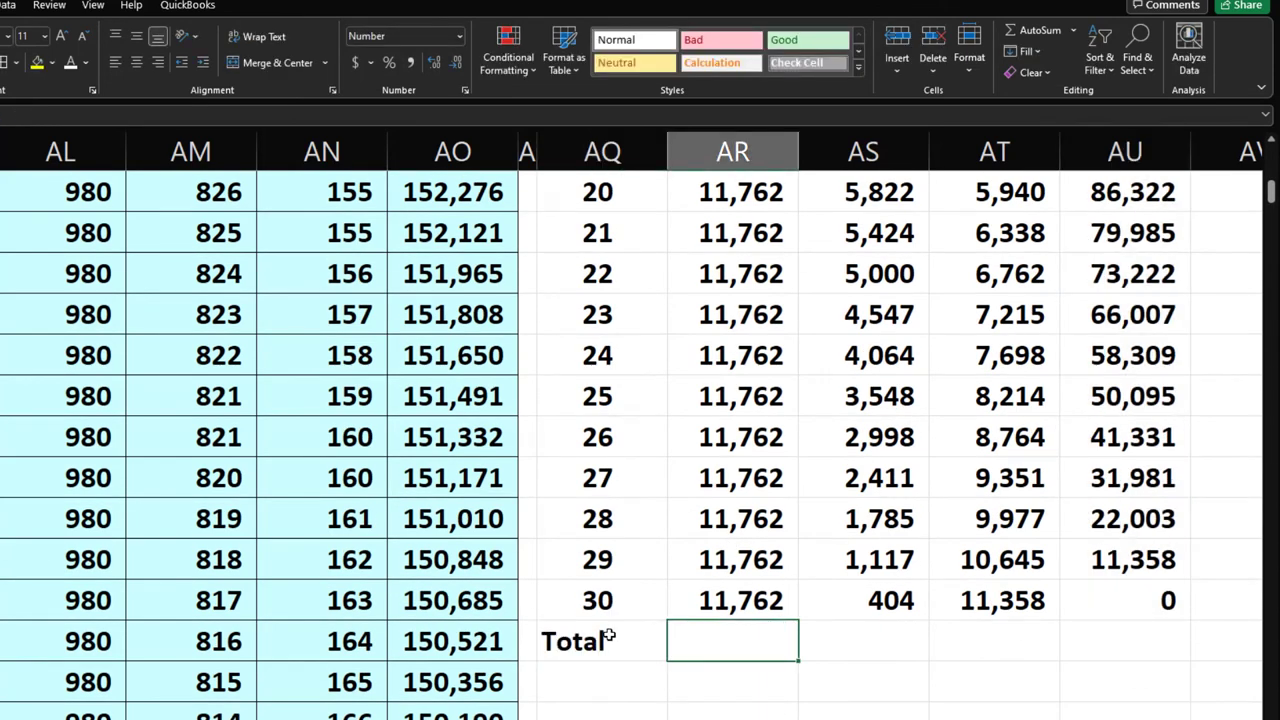
# Enter a SUM formula in AR33 totalling the yearly payments in AR3:AR32
pyautogui.write('=sum(')
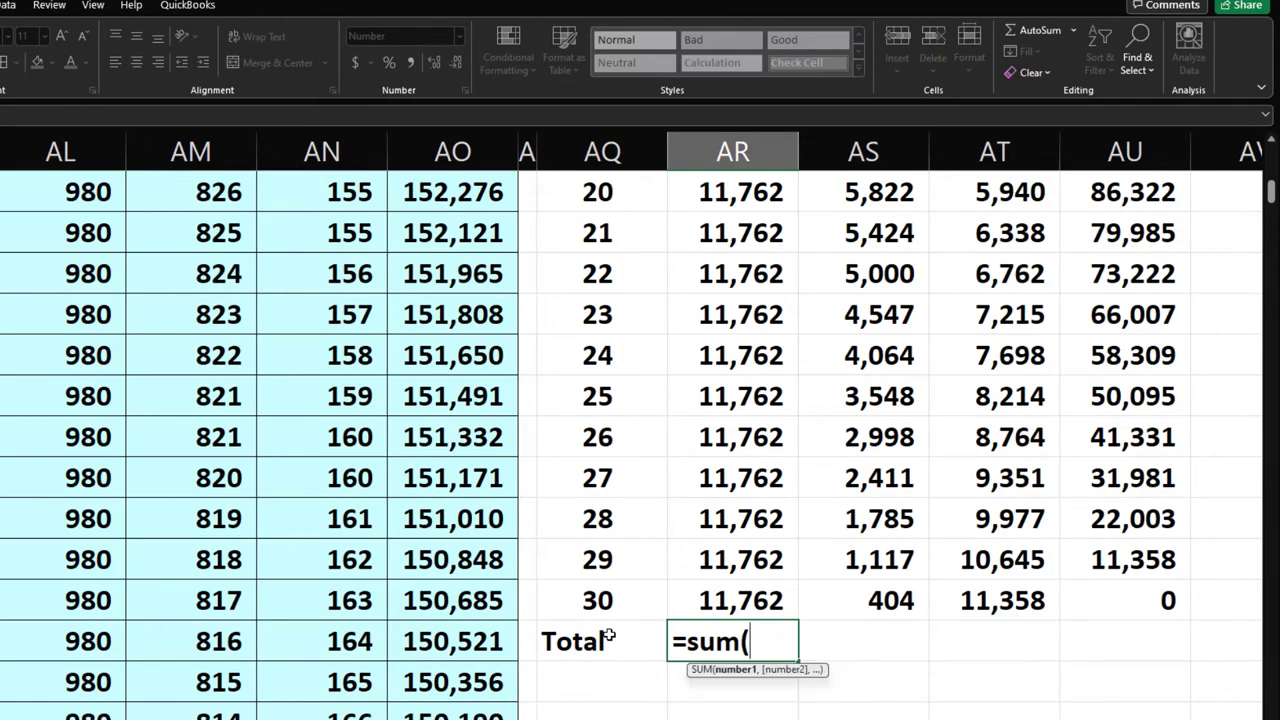
pyautogui.press('Up')
pyautogui.hotkey('shift', 'Up')
pyautogui.hotkey('shift', 'Up')
pyautogui.hotkey('shift', 'Up')
pyautogui.hotkey('shift', 'Up')
pyautogui.hotkey('shift', 'Up')
pyautogui.hotkey('shift', 'Up')
pyautogui.hotkey('shift', 'Up')
pyautogui.hotkey('shift', 'Up')
pyautogui.hotkey('shift', 'Up')
pyautogui.hotkey('shift', 'Up')
pyautogui.hotkey('shift', 'Up')
pyautogui.hotkey('shift', 'Up')
pyautogui.hotkey('shift', 'Up')
pyautogui.hotkey('shift', 'Up')
pyautogui.hotkey('shift', 'Up')
pyautogui.hotkey('shift', 'Up')
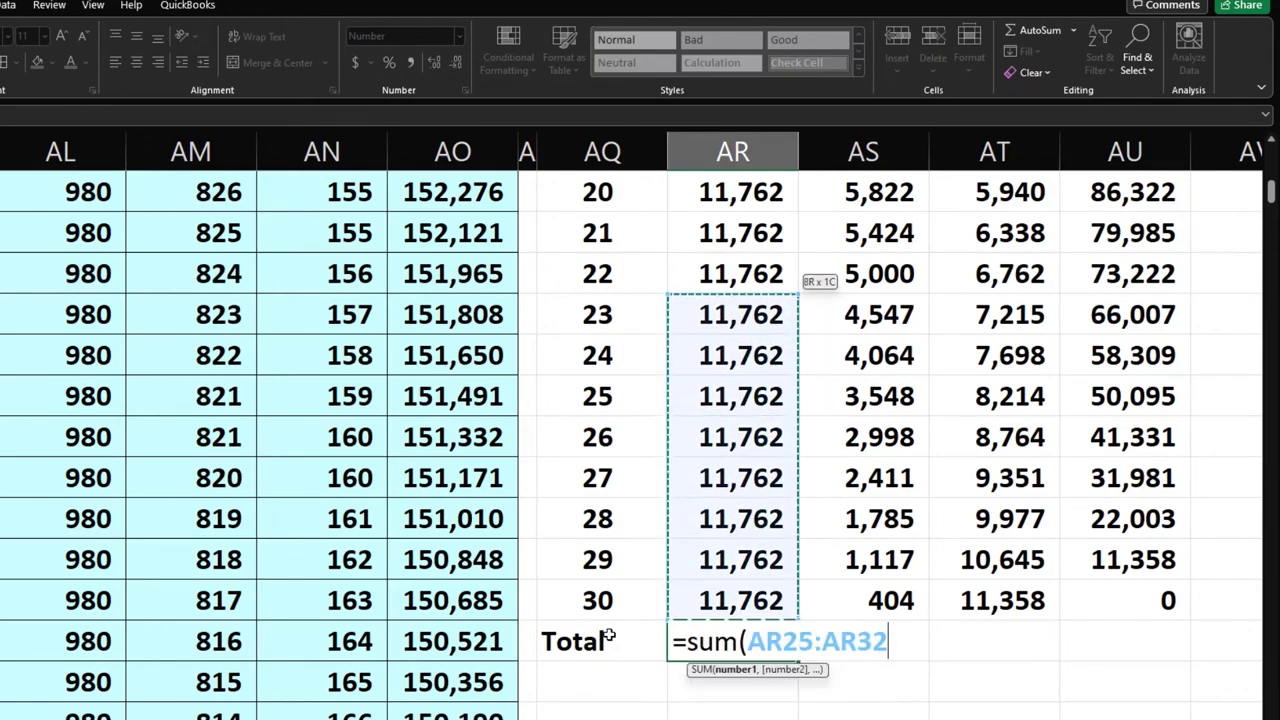
pyautogui.hotkey('shift', 'Up')
pyautogui.hotkey('shift', 'Up')
pyautogui.hotkey('shift', 'Up')
pyautogui.hotkey('shift', 'Up')
pyautogui.hotkey('shift', 'Up')
pyautogui.hotkey('shift', 'Up')
pyautogui.hotkey('shift', 'Up')
pyautogui.hotkey('shift', 'Up')
pyautogui.hotkey('shift', 'Up')
pyautogui.hotkey('shift', 'Up')
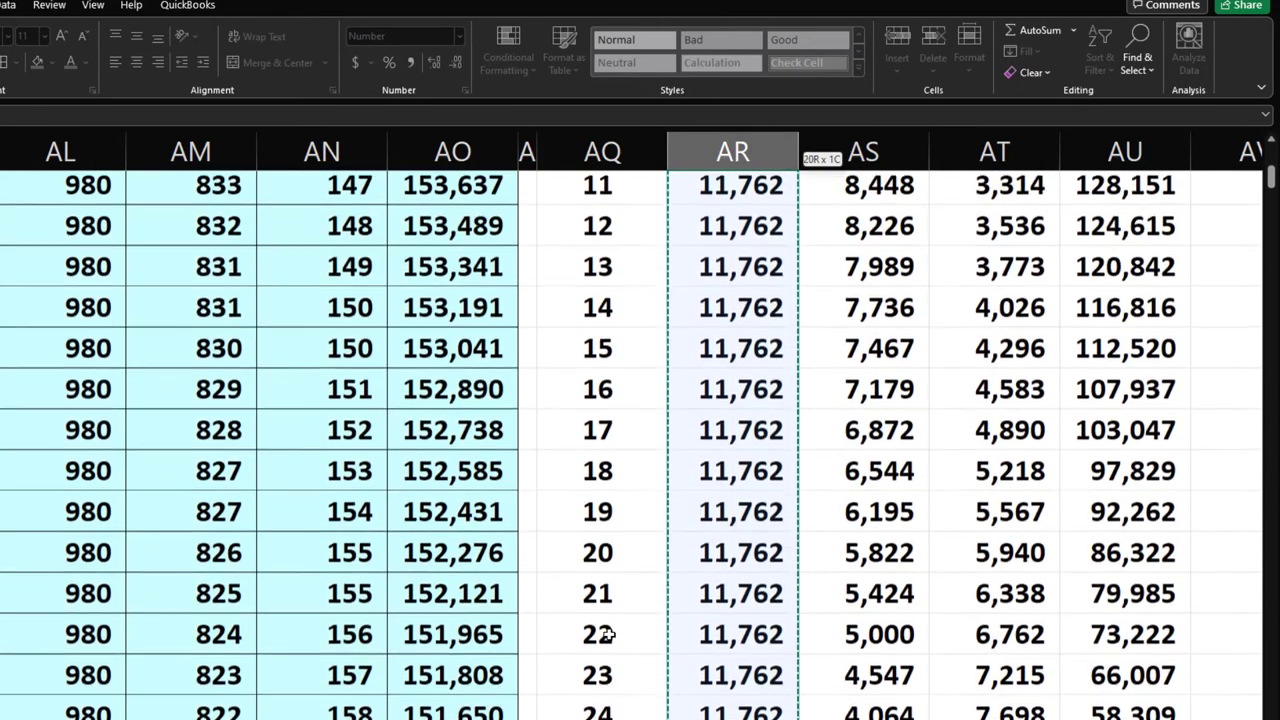
pyautogui.press('Return')
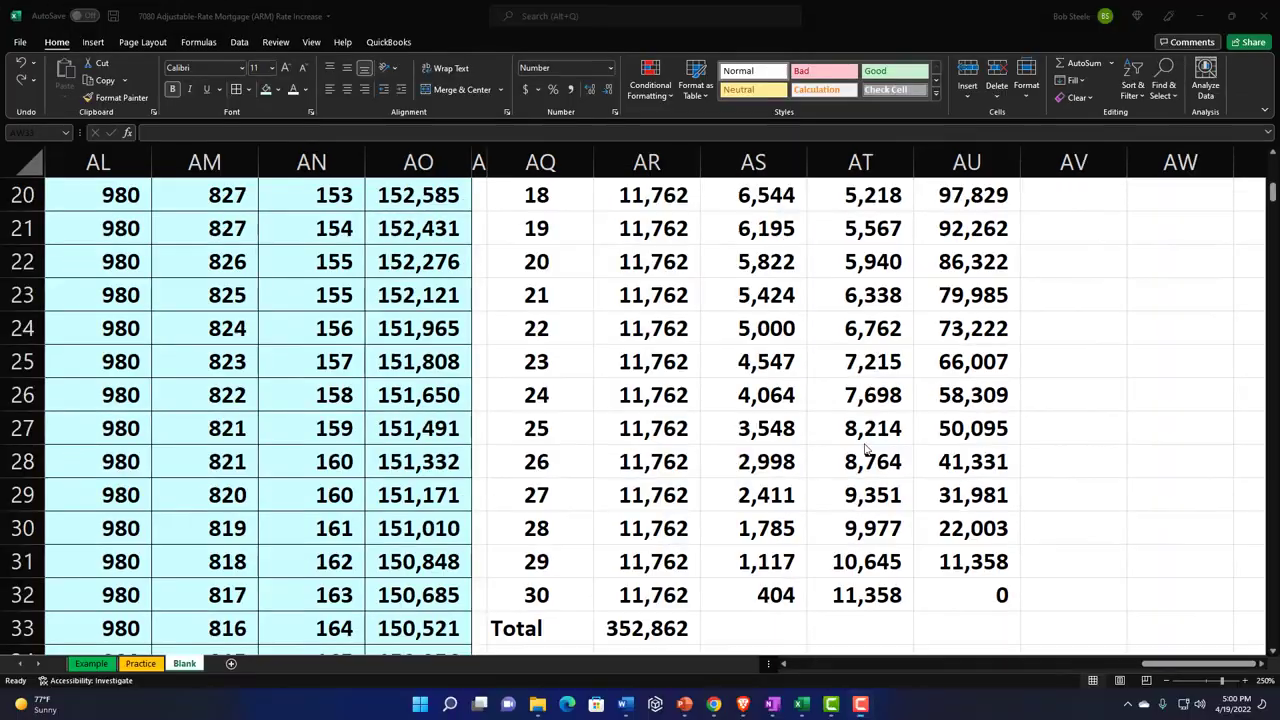
# Fill the AR33 total formula across to the Interest and Loan Decrease columns, through AT33
pyautogui.scroll(-2, 944, 584)
pyautogui.click(680, 430)
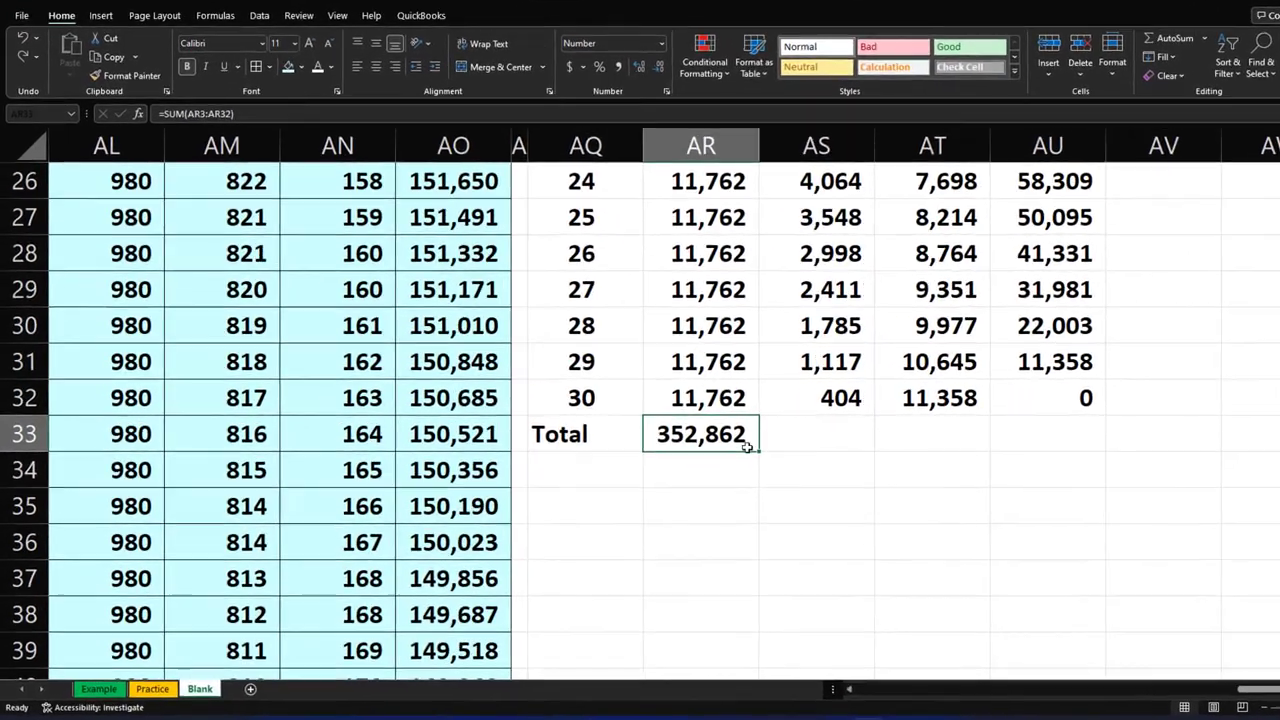
pyautogui.moveTo(857, 465); pyautogui.dragTo(1076, 466)
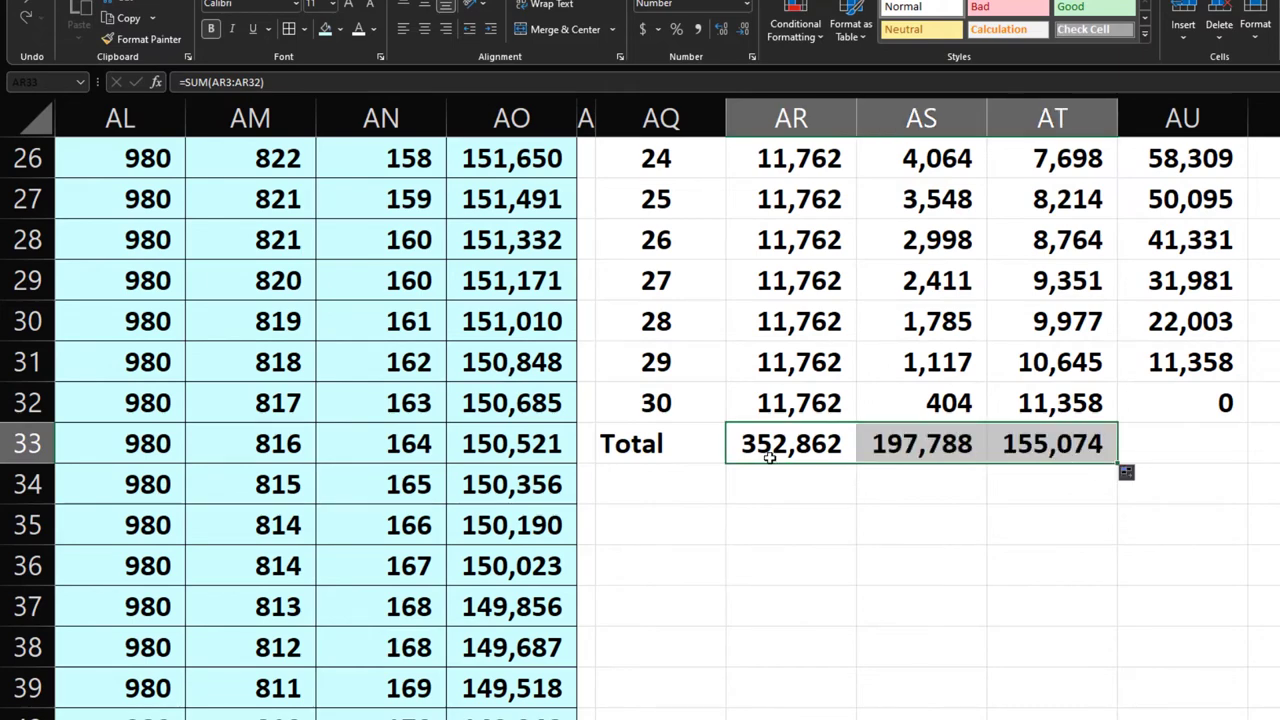
# Apply borders and the light blue fill to the yearly summary table from AQ3 through AU33
pyautogui.moveTo(666, 441); pyautogui.dragTo(1126, 233)
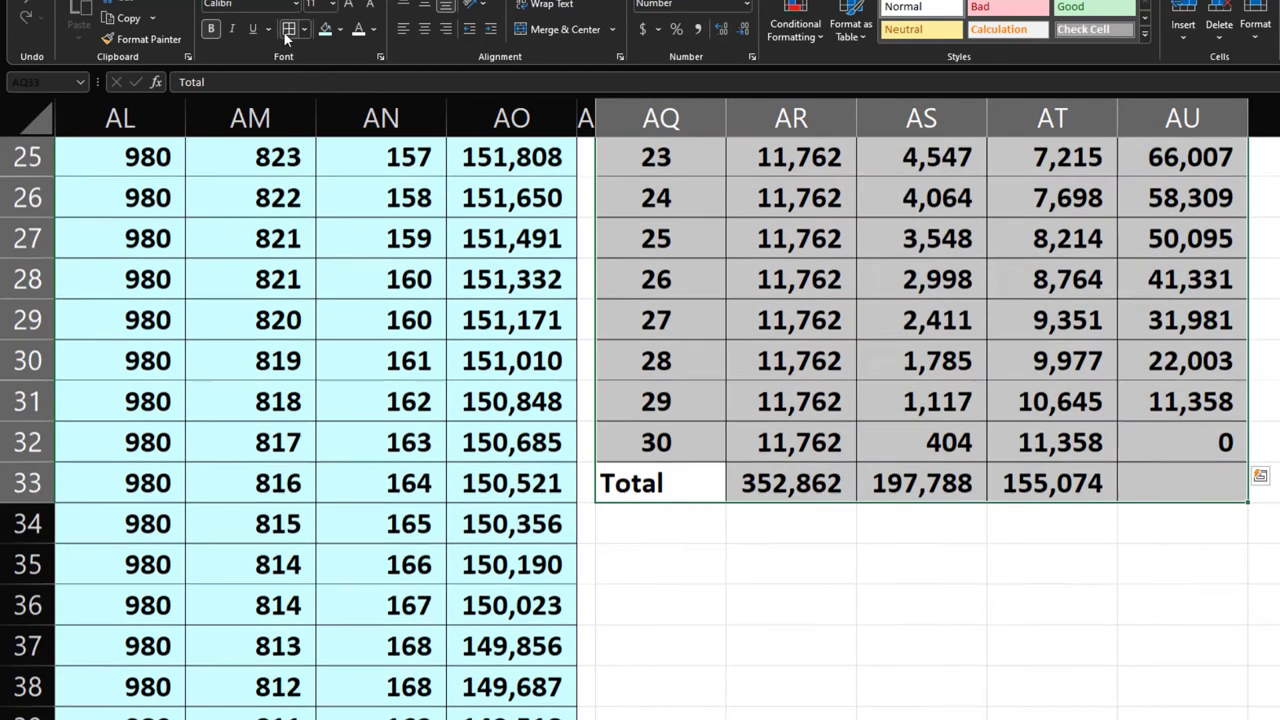
pyautogui.click(319, 31)
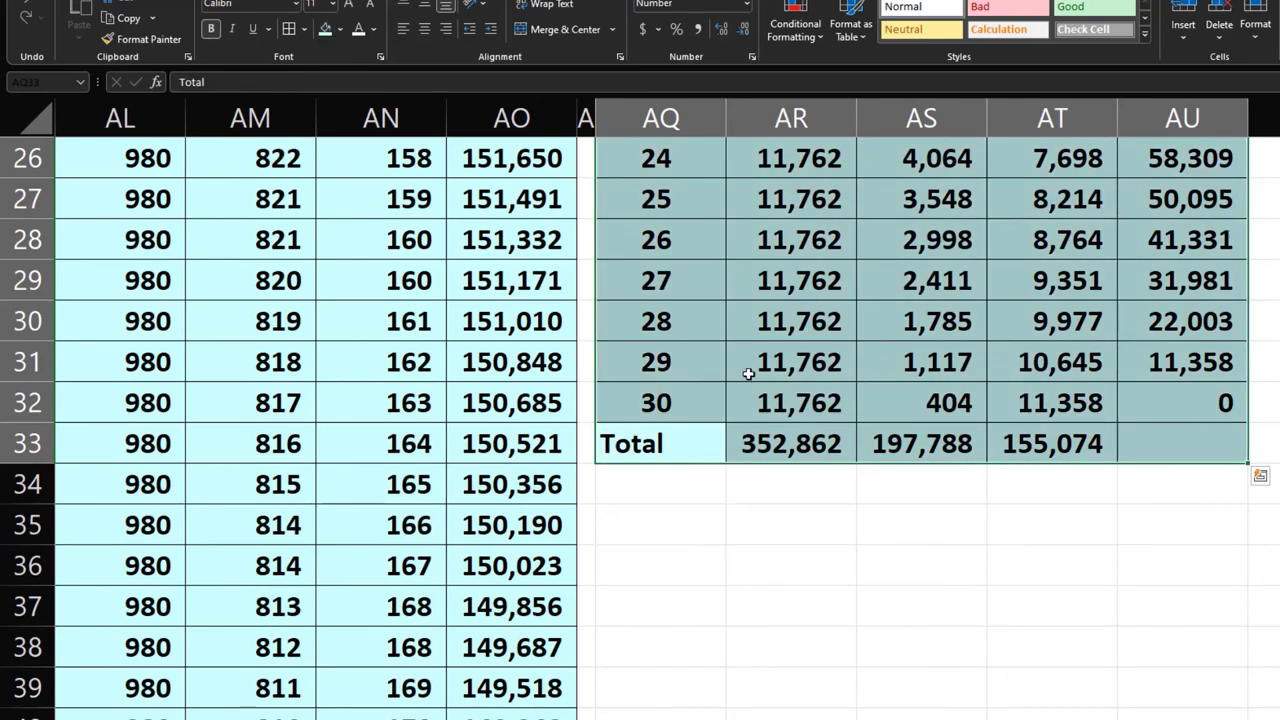
# Highlight the year 10 row of the yearly table, AQ12:AU12, with a yellow fill
pyautogui.scroll(6, 748, 373)
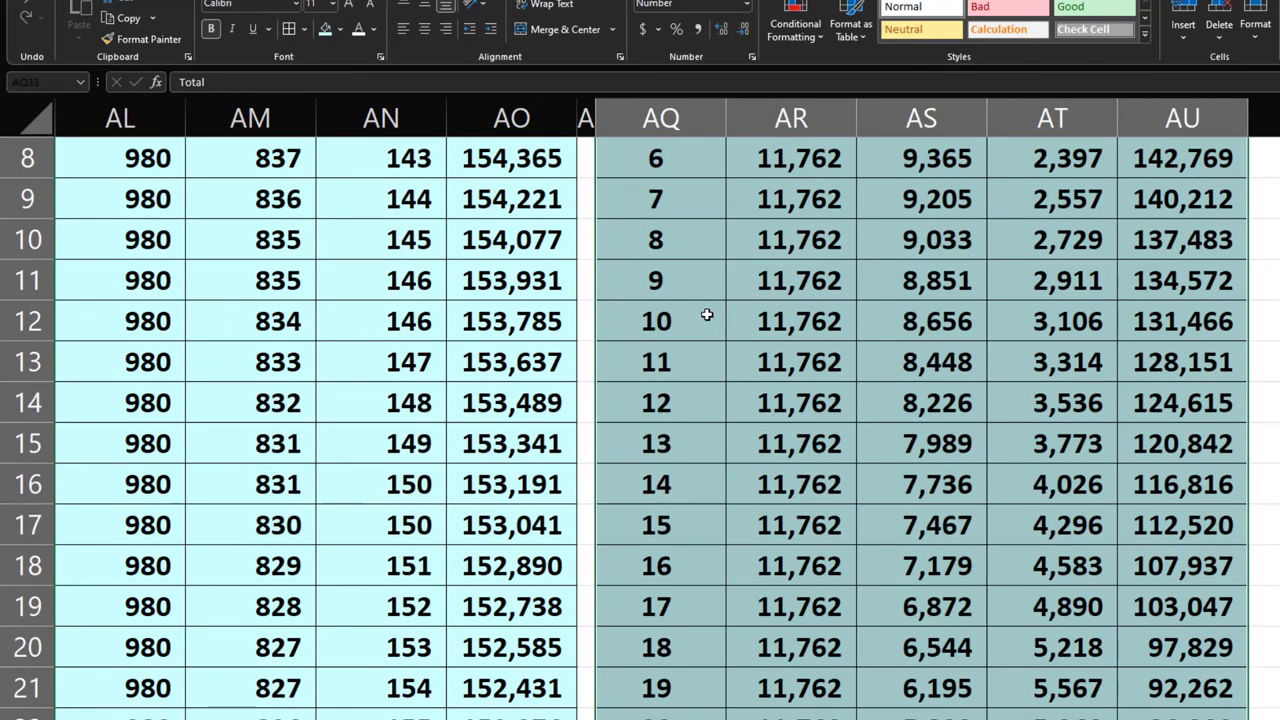
pyautogui.moveTo(706, 320); pyautogui.dragTo(1180, 320)
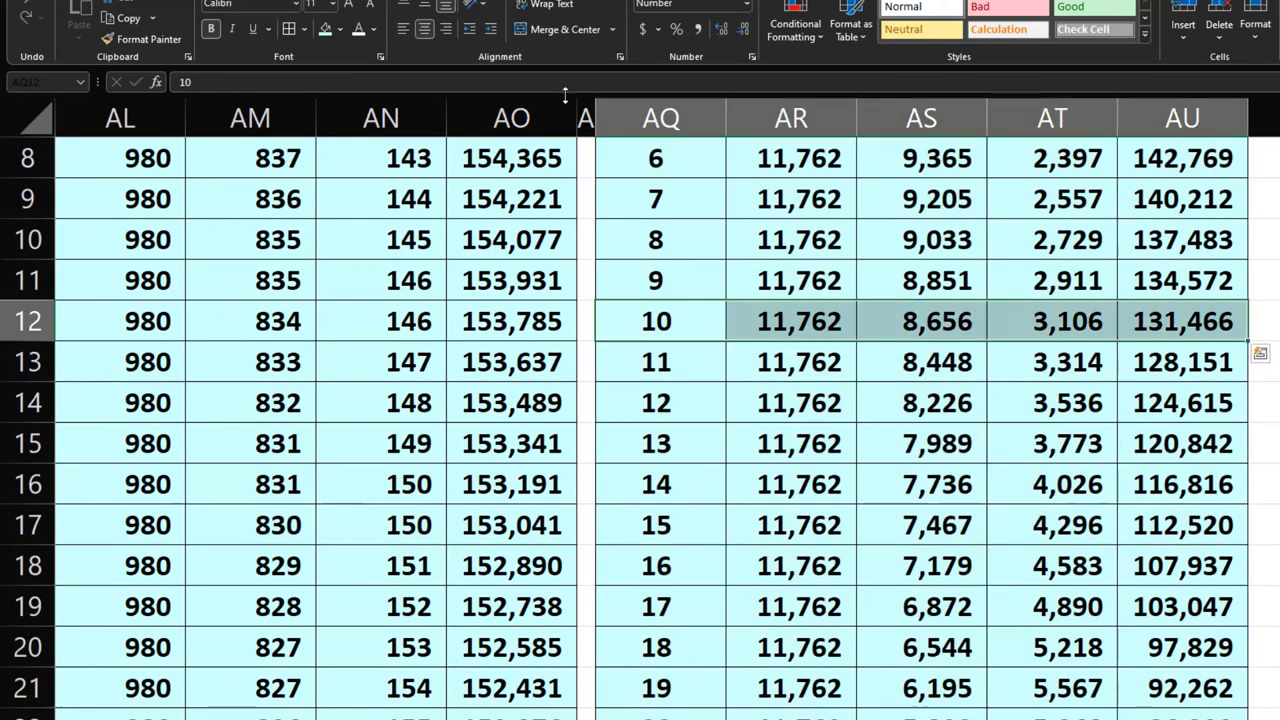
pyautogui.click(339, 30)
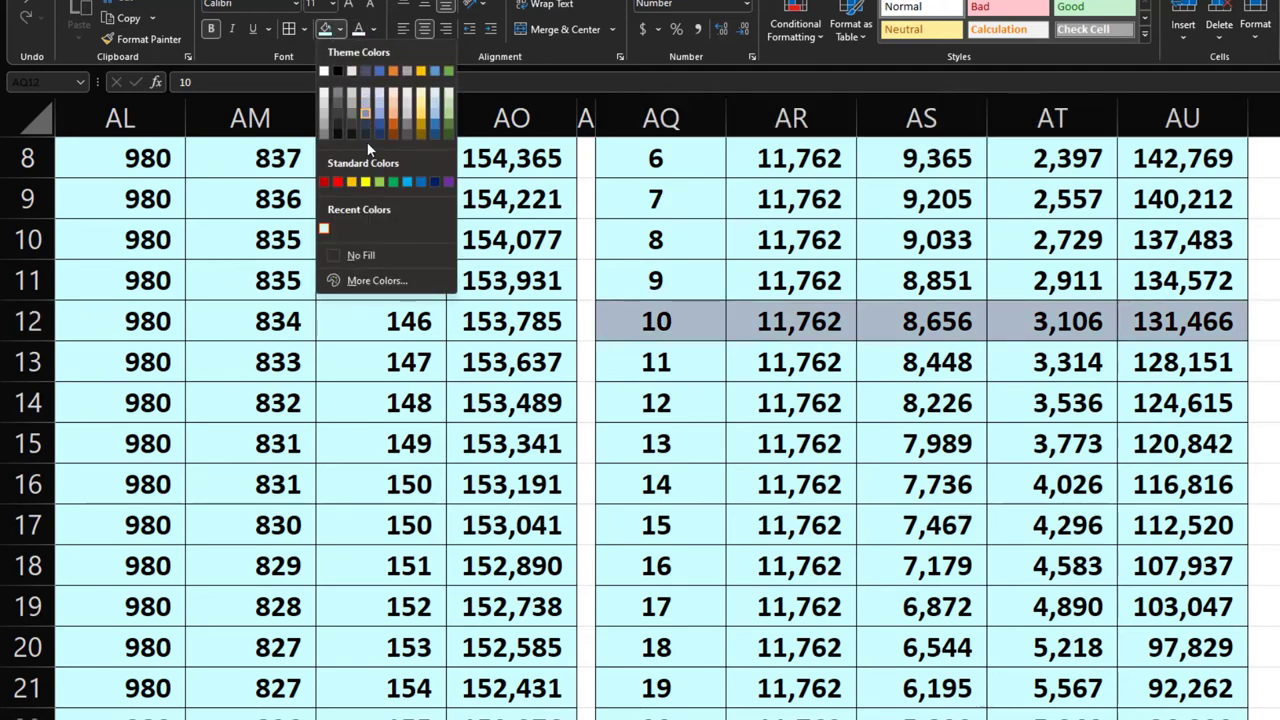
pyautogui.click(366, 182)
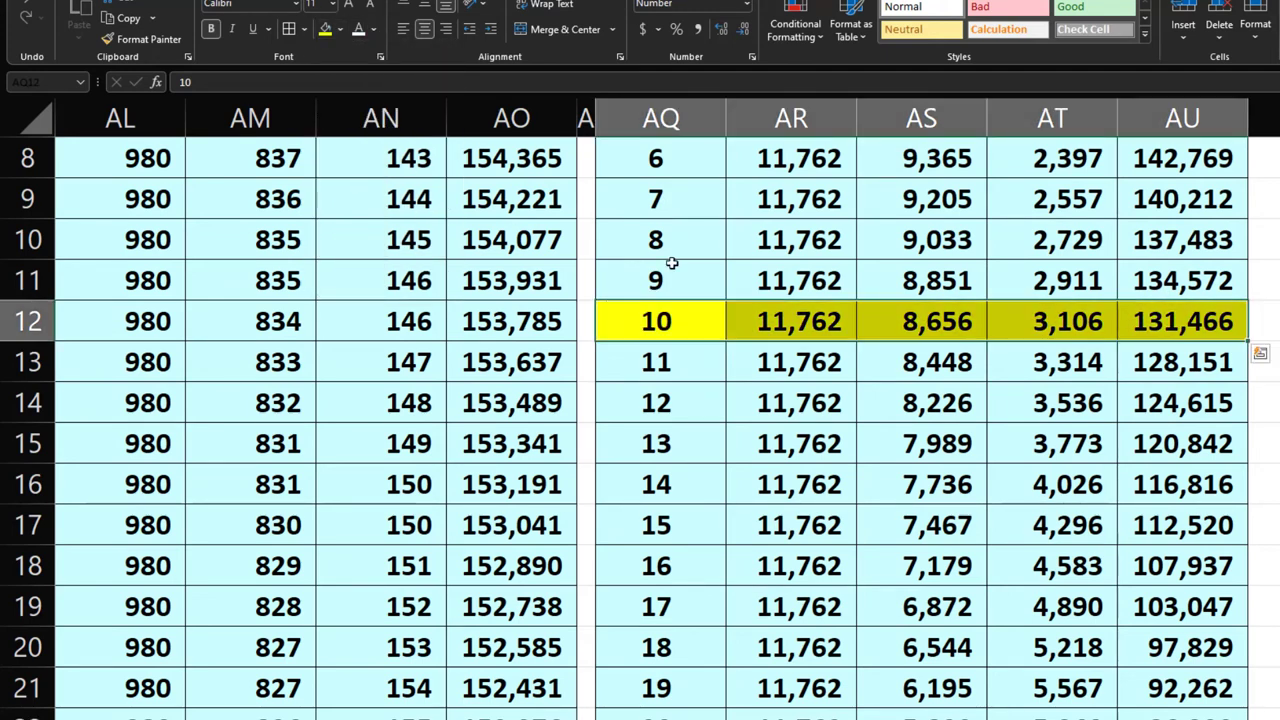
# Compare the year 10 loan balance in AU12 with the Loan amount in B3
pyautogui.click(1152, 322)
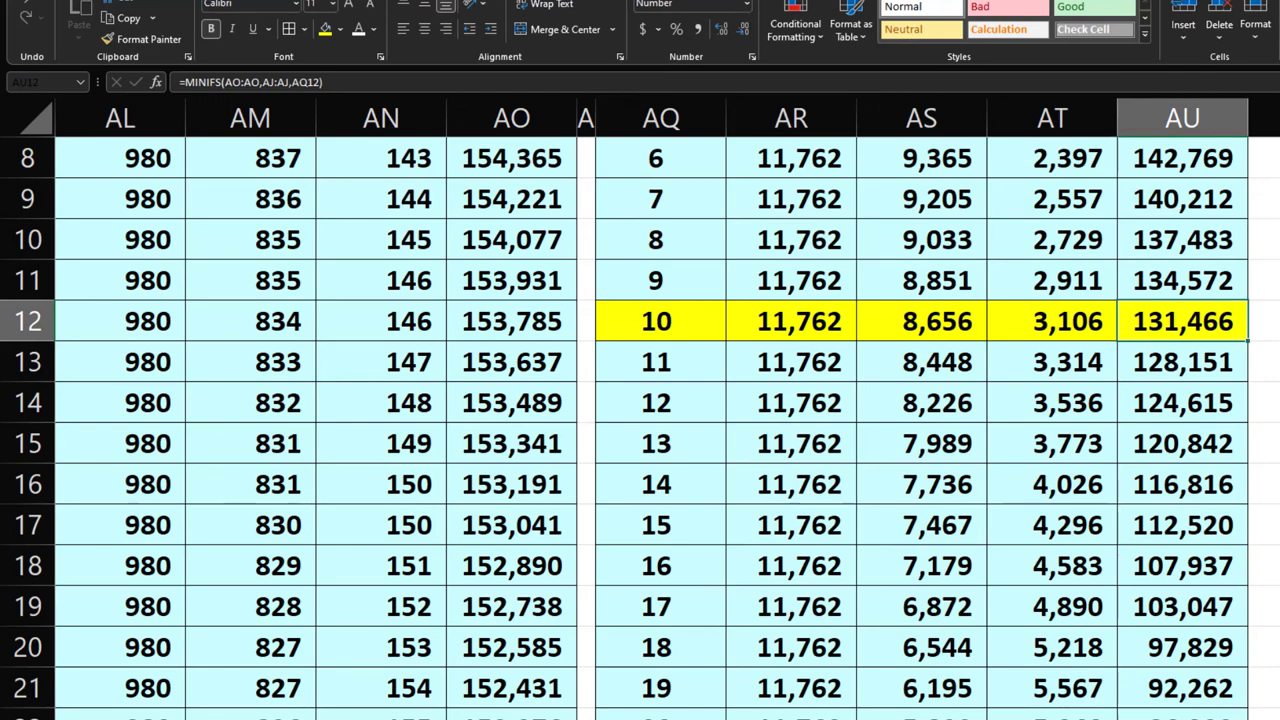
pyautogui.hscroll(-10, 640, 420)
pyautogui.scroll(3, 398, 414)
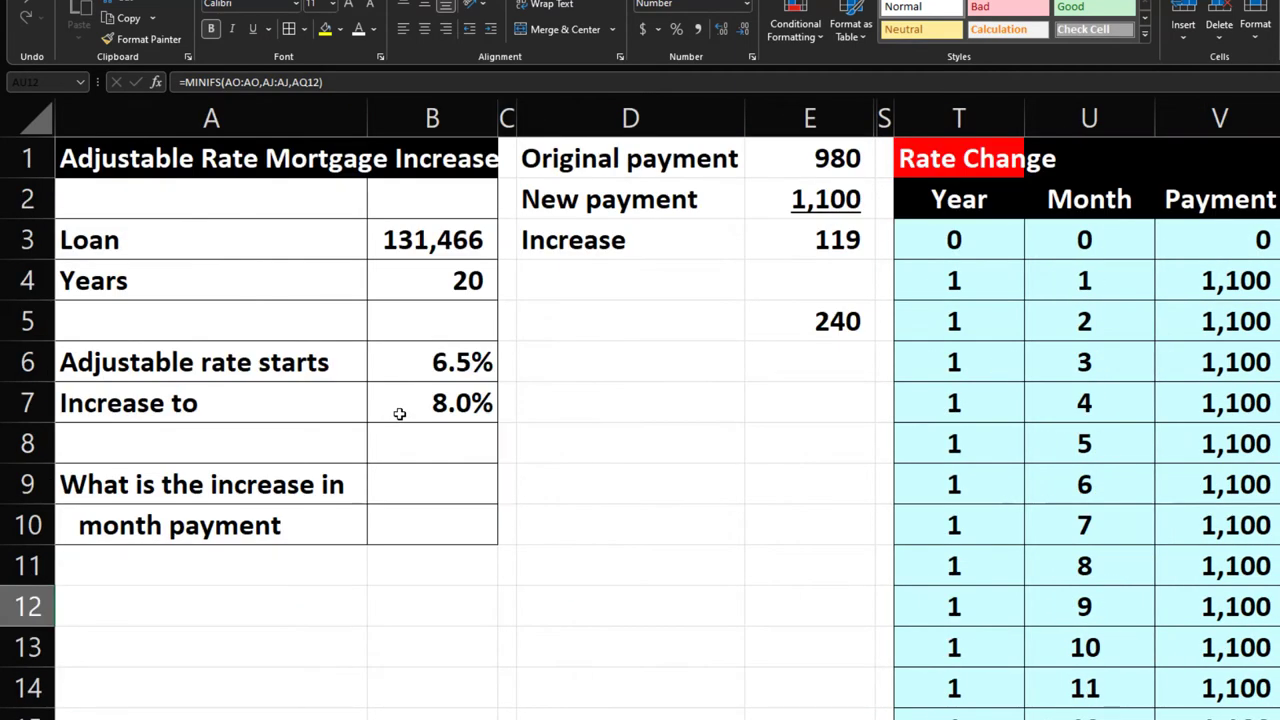
pyautogui.click(423, 247)
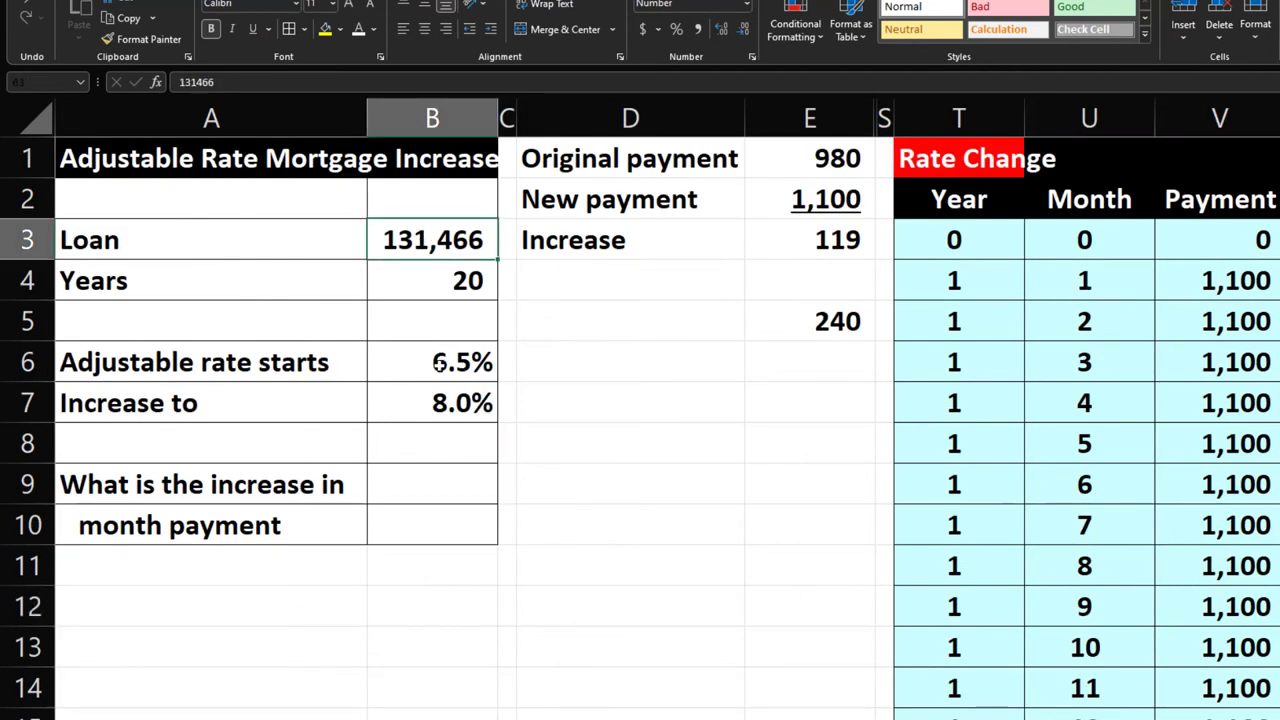
# Select the original 30-year monthly table with its header row, AJ2:AO363, as source data for a PivotTable
pyautogui.click(750, 293)
pyautogui.write('=')
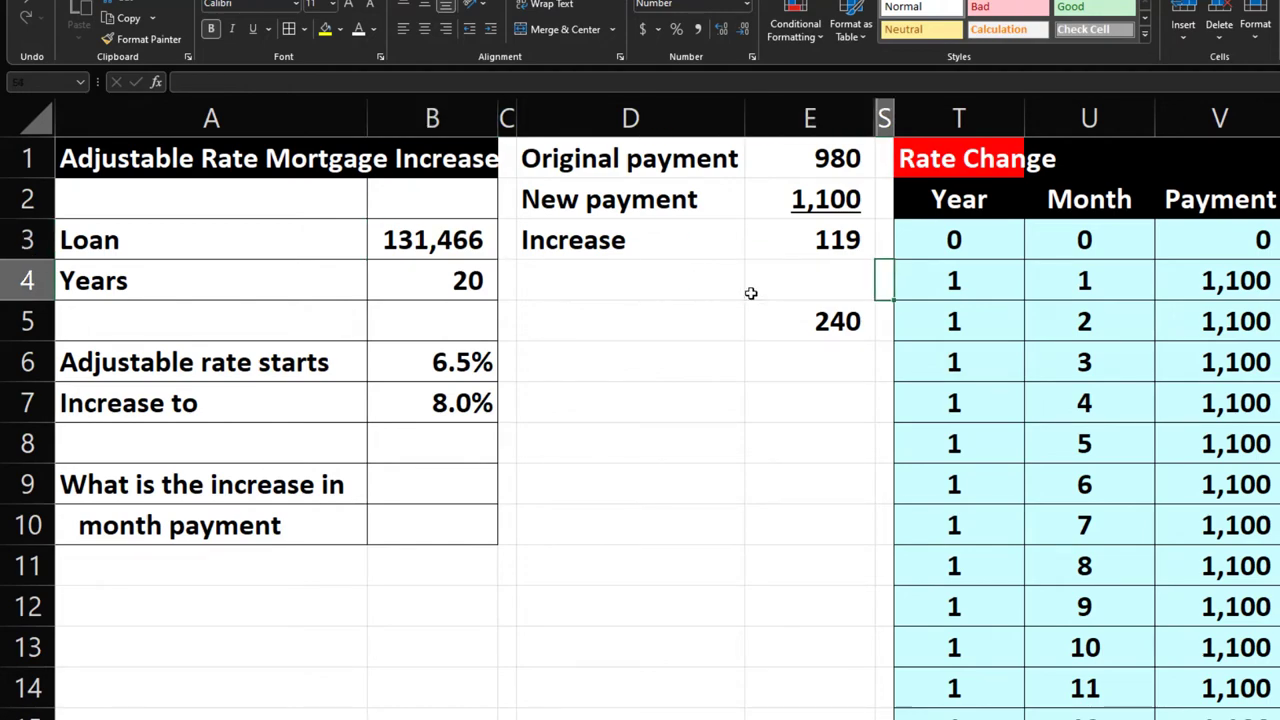
pyautogui.press('Right')
pyautogui.press('Right')
pyautogui.press('Right')
pyautogui.press('Right')
pyautogui.press('Right')
pyautogui.press('Right')
pyautogui.press('Right')
pyautogui.press('Right')
pyautogui.press('Right')
pyautogui.press('Right')
pyautogui.press('Right')
pyautogui.press('Right')
pyautogui.press('Right')
pyautogui.press('Right')
pyautogui.press('Right')
pyautogui.press('Right')
pyautogui.press('Right')
pyautogui.press('Right')
pyautogui.press('Right')
pyautogui.press('Right')
pyautogui.press('F4')
pyautogui.hscroll(6, 750, 293)
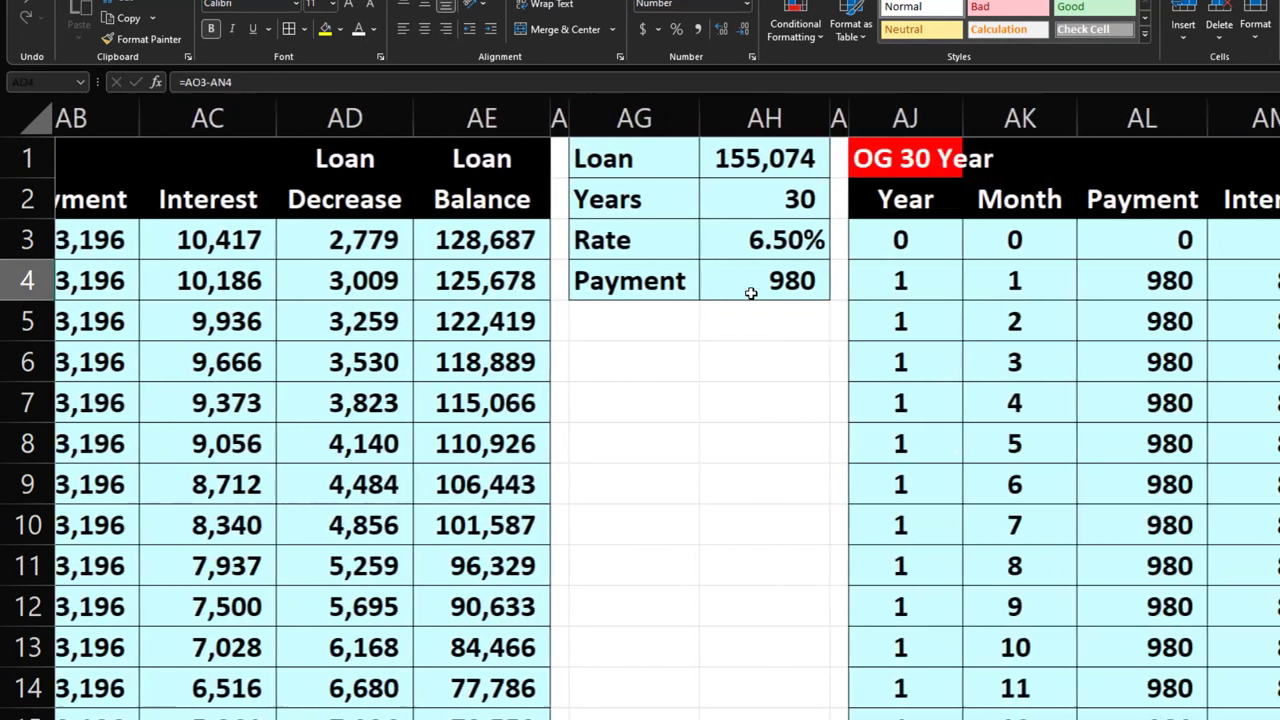
pyautogui.hscroll(1, 750, 293)
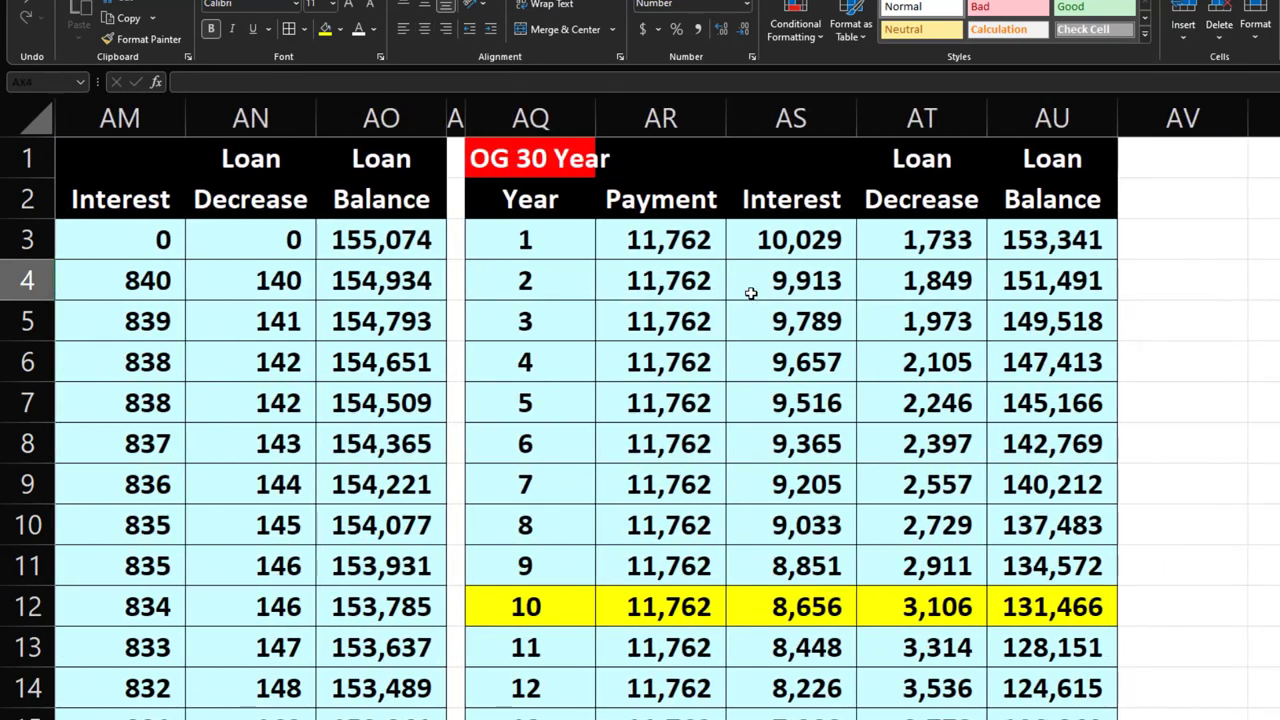
pyautogui.press('Left')
pyautogui.press('Left')
pyautogui.press('Left')
pyautogui.press('Left')
pyautogui.press('Left')
pyautogui.press('Left')
pyautogui.press('Left')
pyautogui.press('Left')
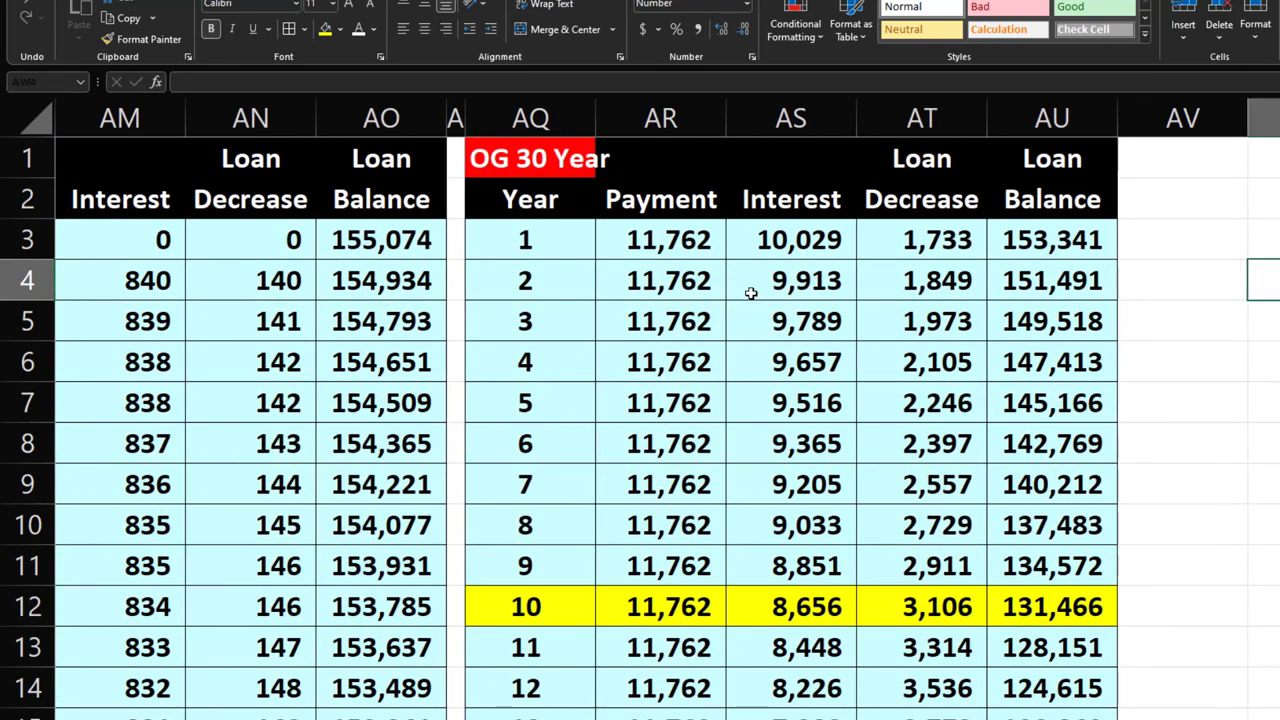
pyautogui.press('Left')
pyautogui.press('Left')
pyautogui.press('Left')
pyautogui.press('Left')
pyautogui.press('Left')
pyautogui.press('Left')
pyautogui.press('Left')
pyautogui.press('Left')
pyautogui.press('Left')
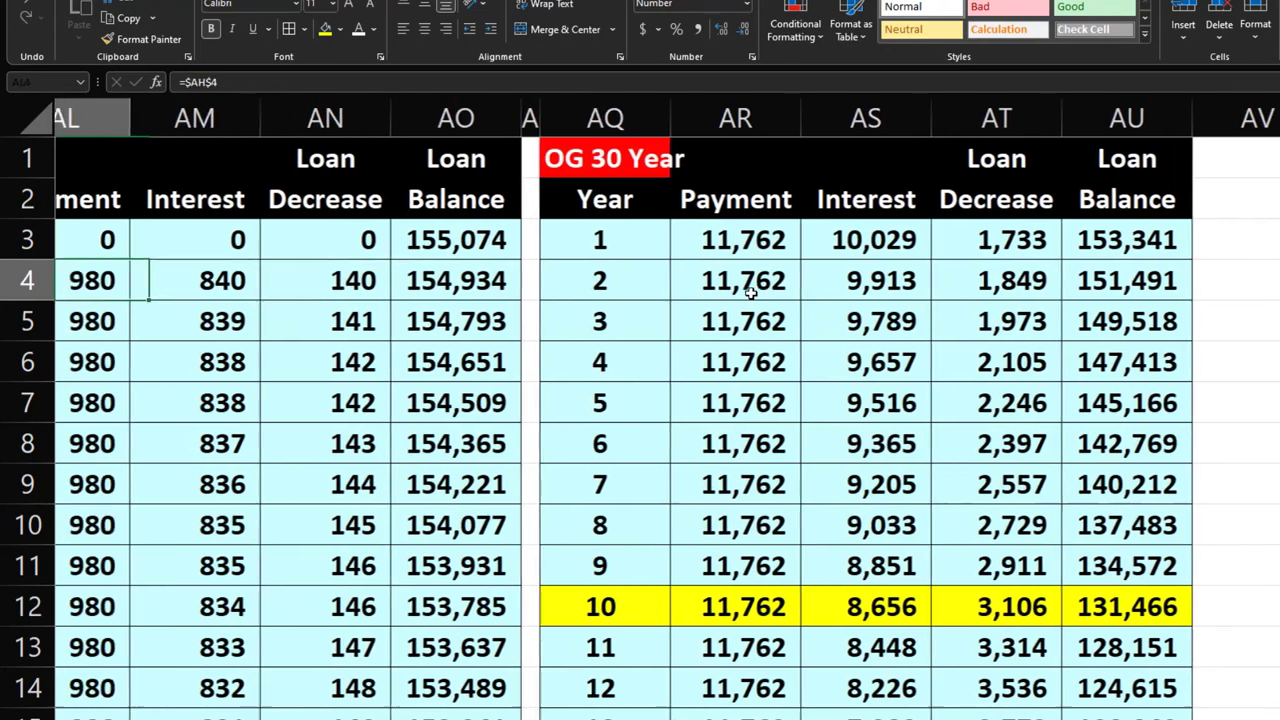
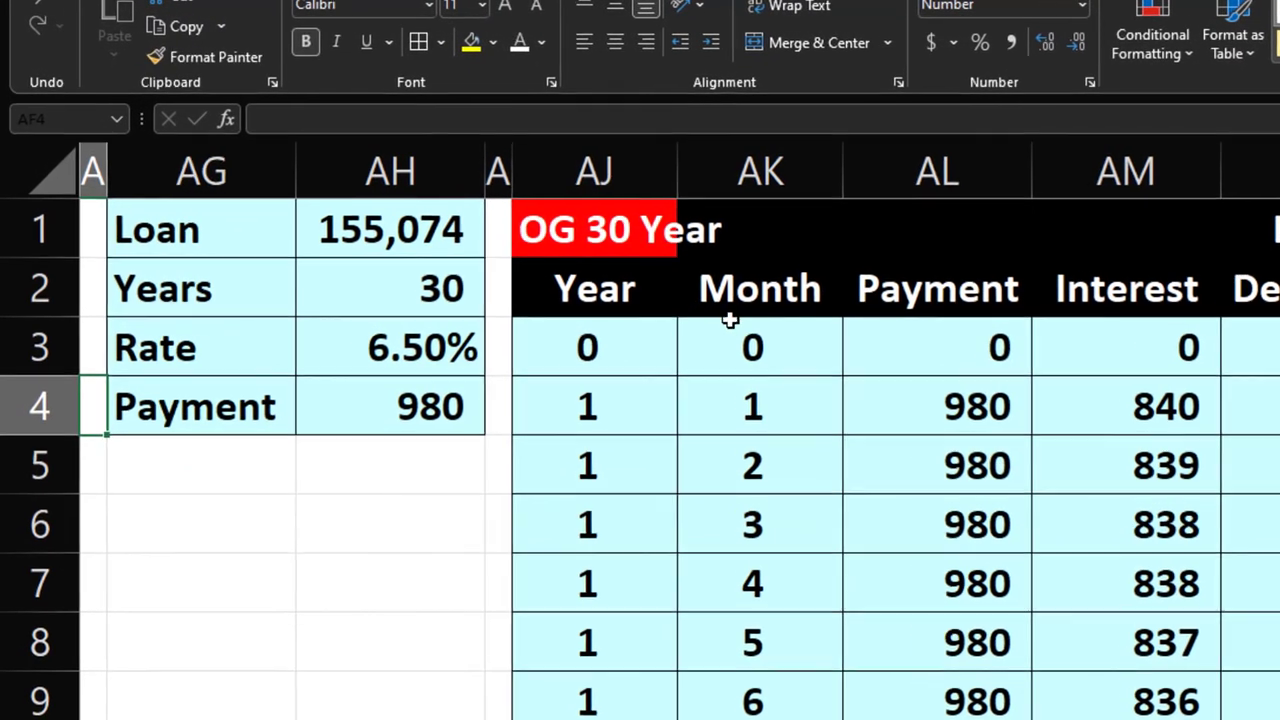
pyautogui.click(432, 200)
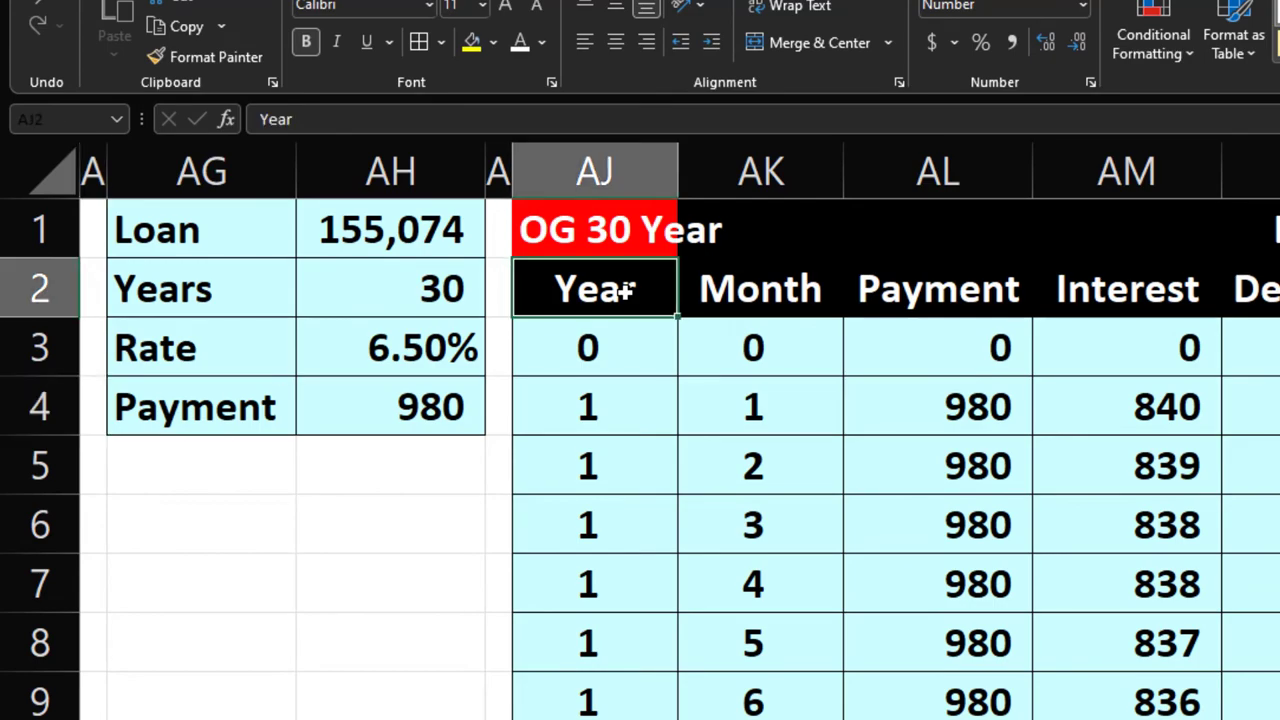
pyautogui.moveTo(624, 290); pyautogui.dragTo(1279, 638)
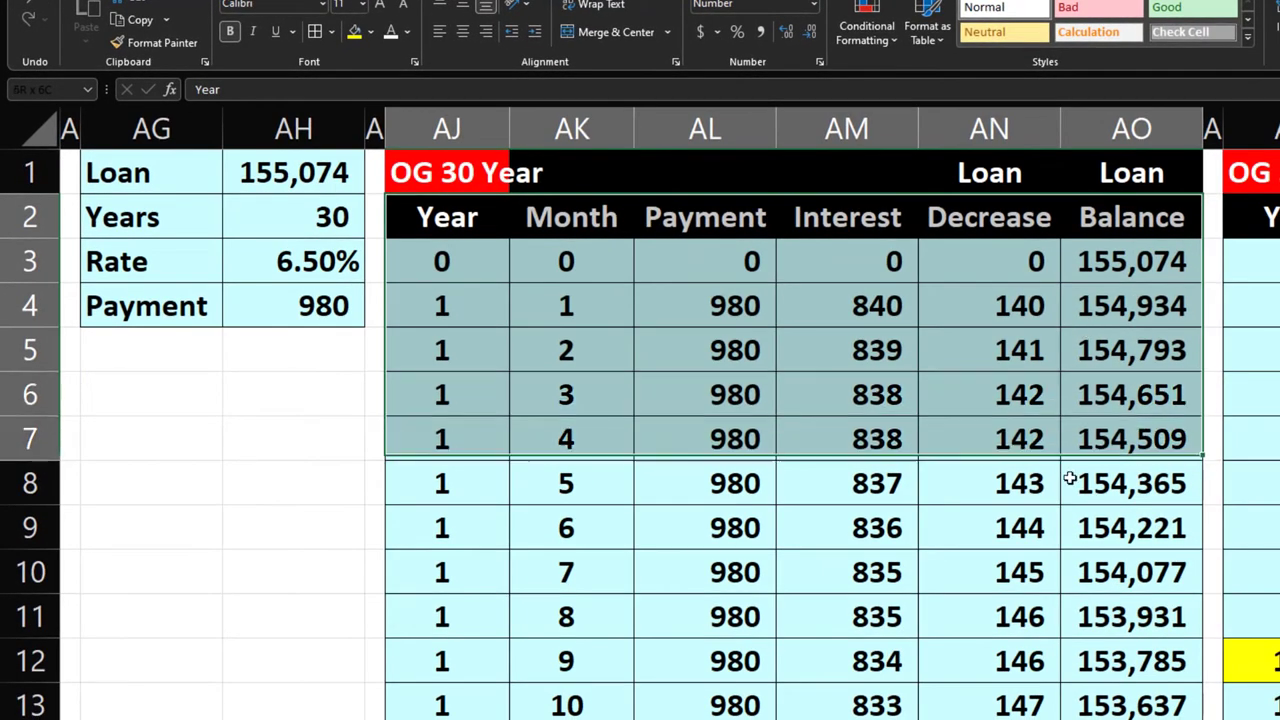
pyautogui.moveTo(1069, 480); pyautogui.dragTo(1078, 670)
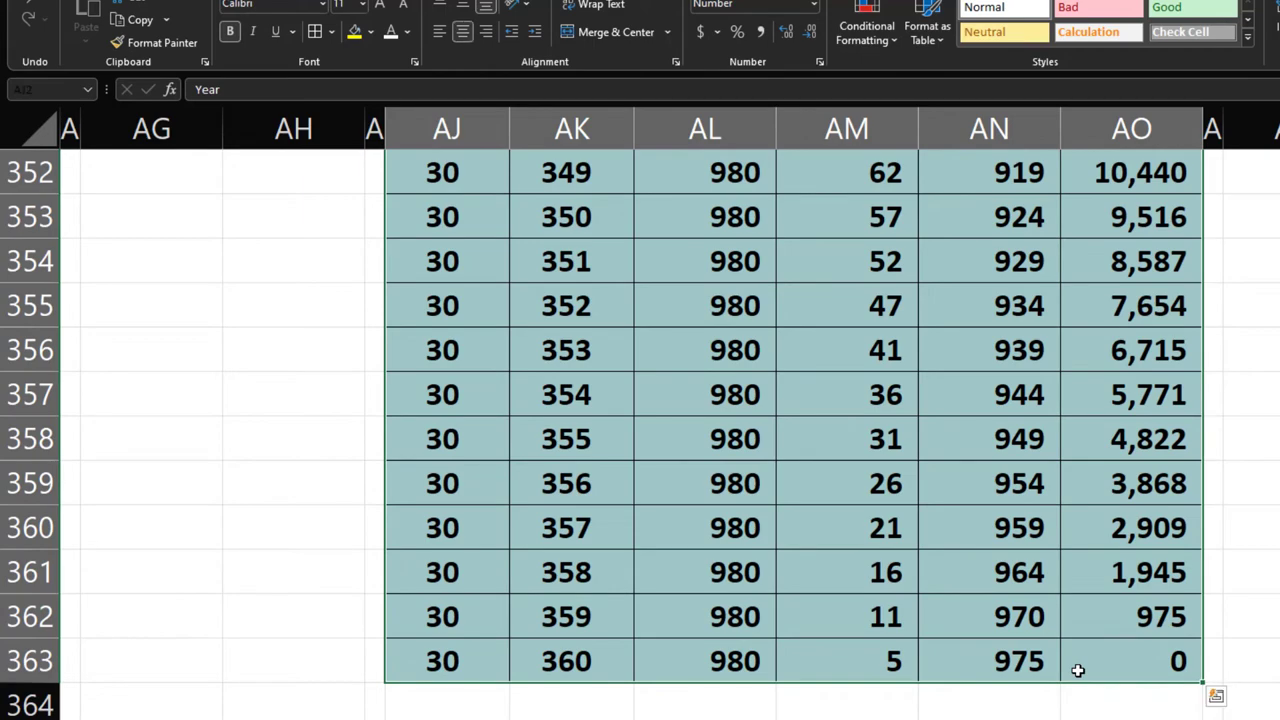
pyautogui.click(123, 0)
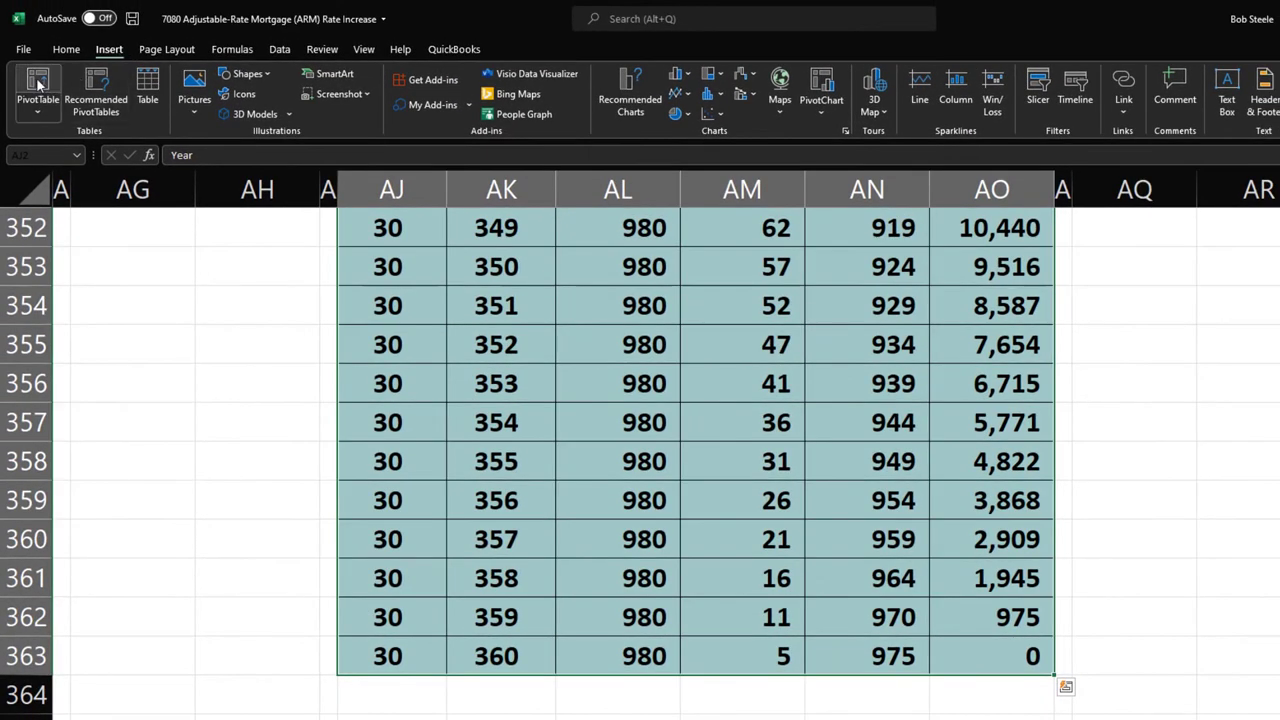
pyautogui.click(38, 83)
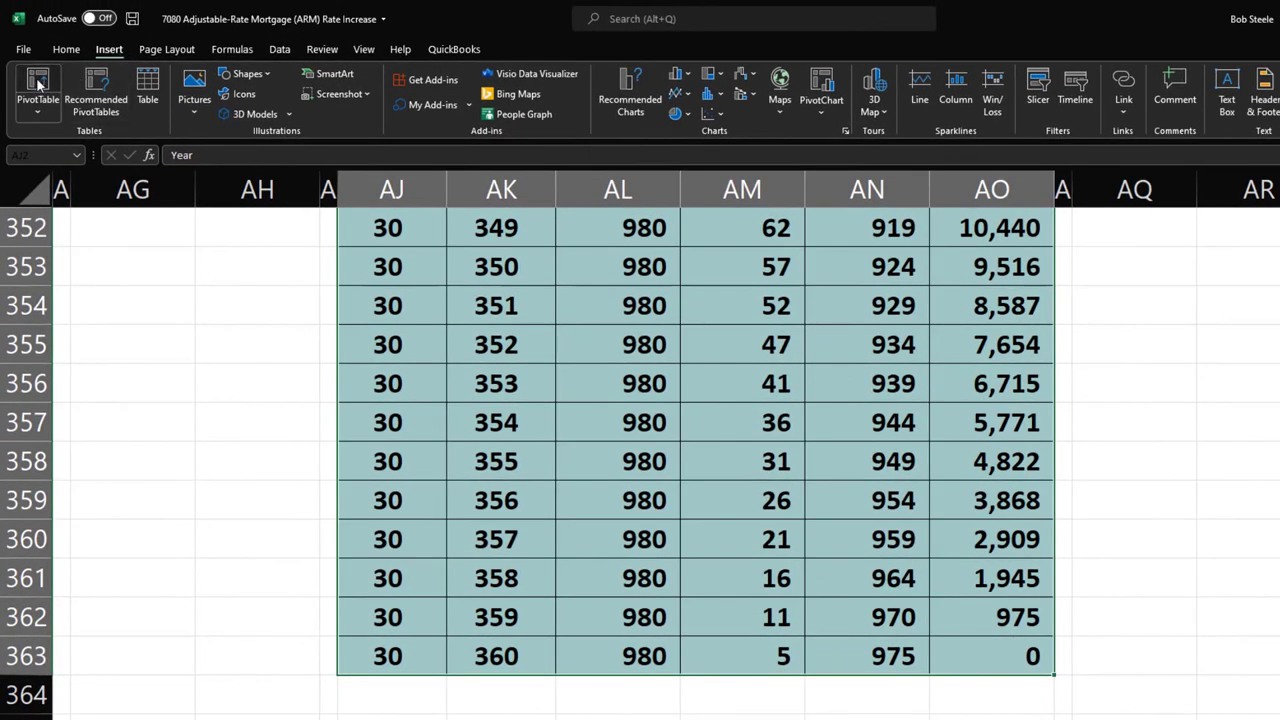
pyautogui.scroll(-11, 890, 348)
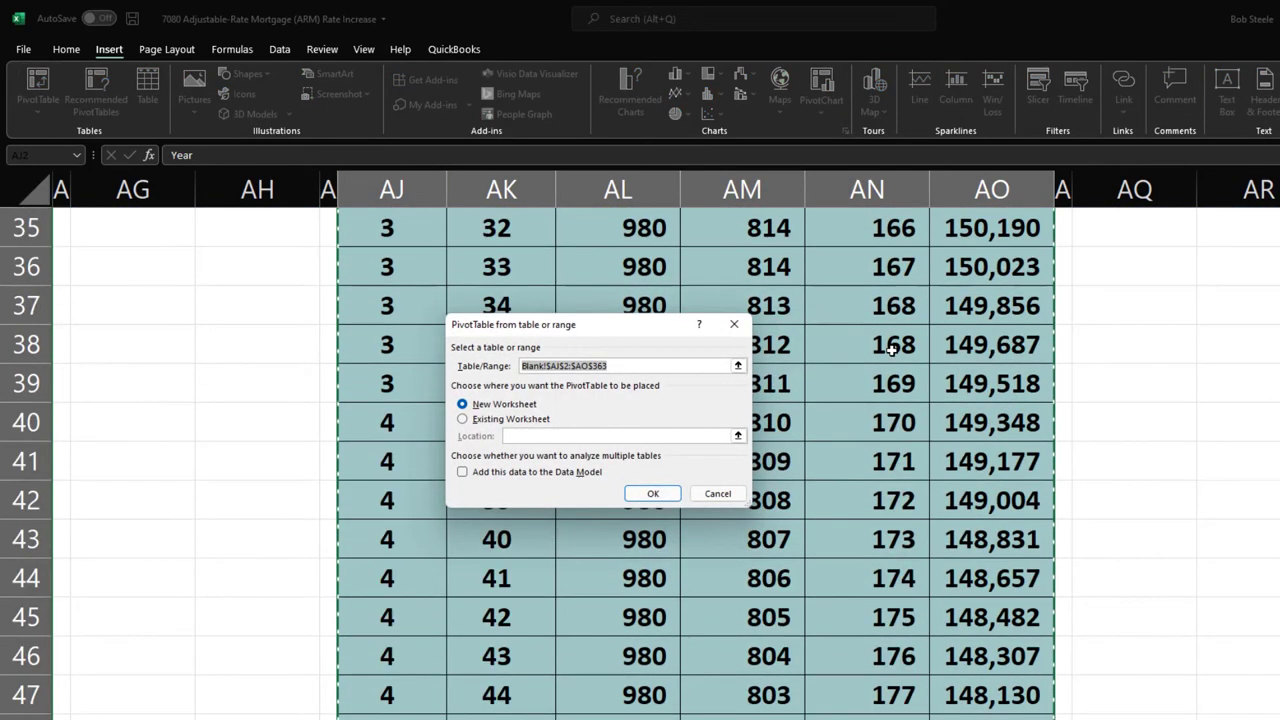
pyautogui.scroll(2, 910, 340)
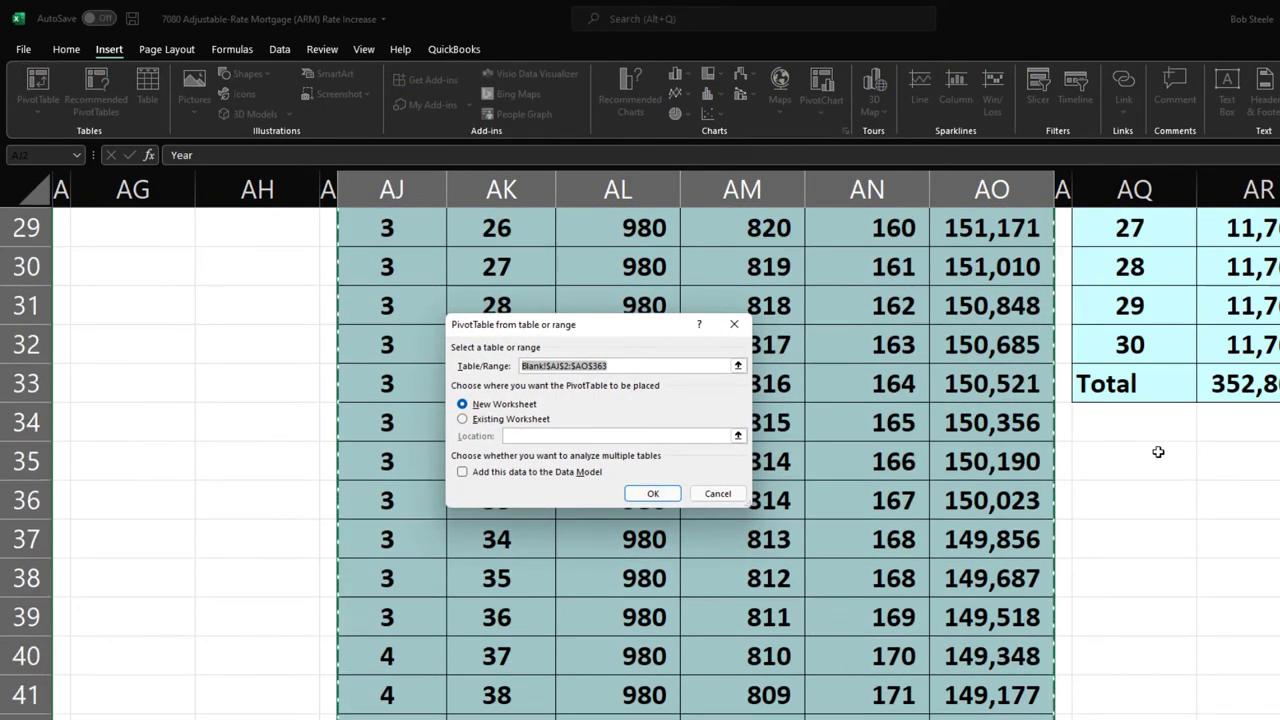
pyautogui.click(1158, 452)
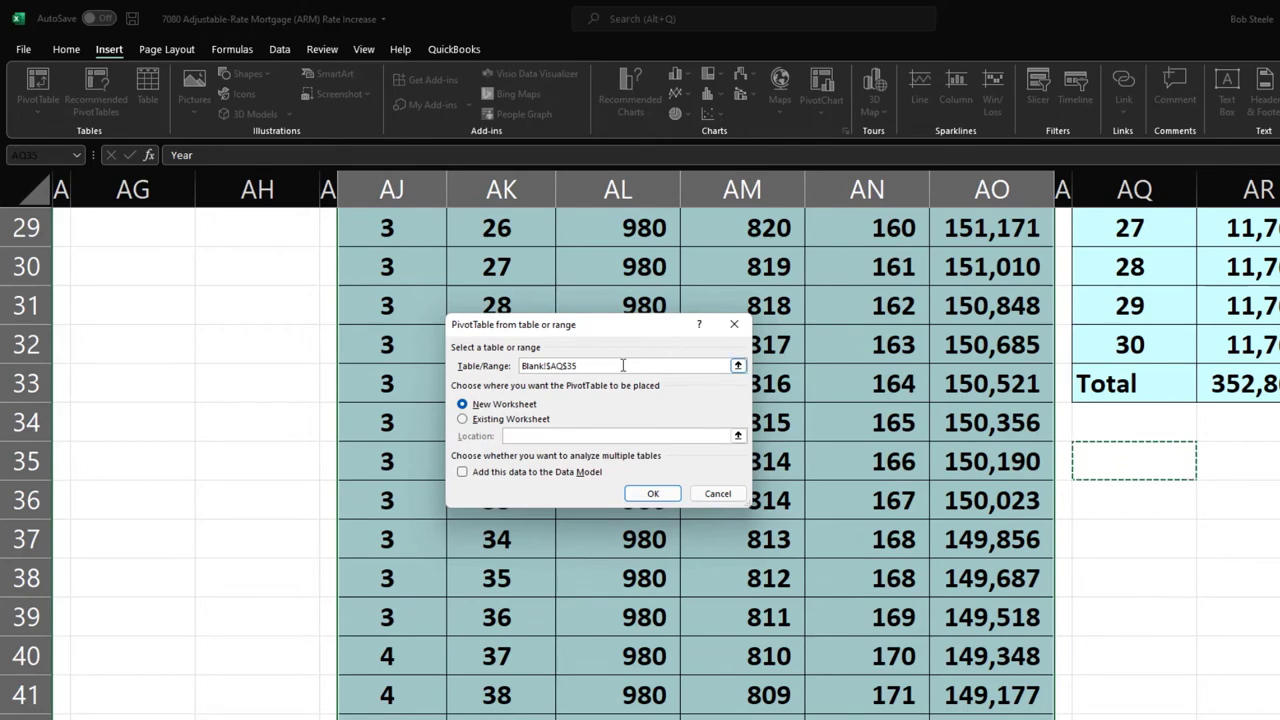
pyautogui.moveTo(580, 365); pyautogui.dragTo(526, 359)
pyautogui.press('BackSpace')
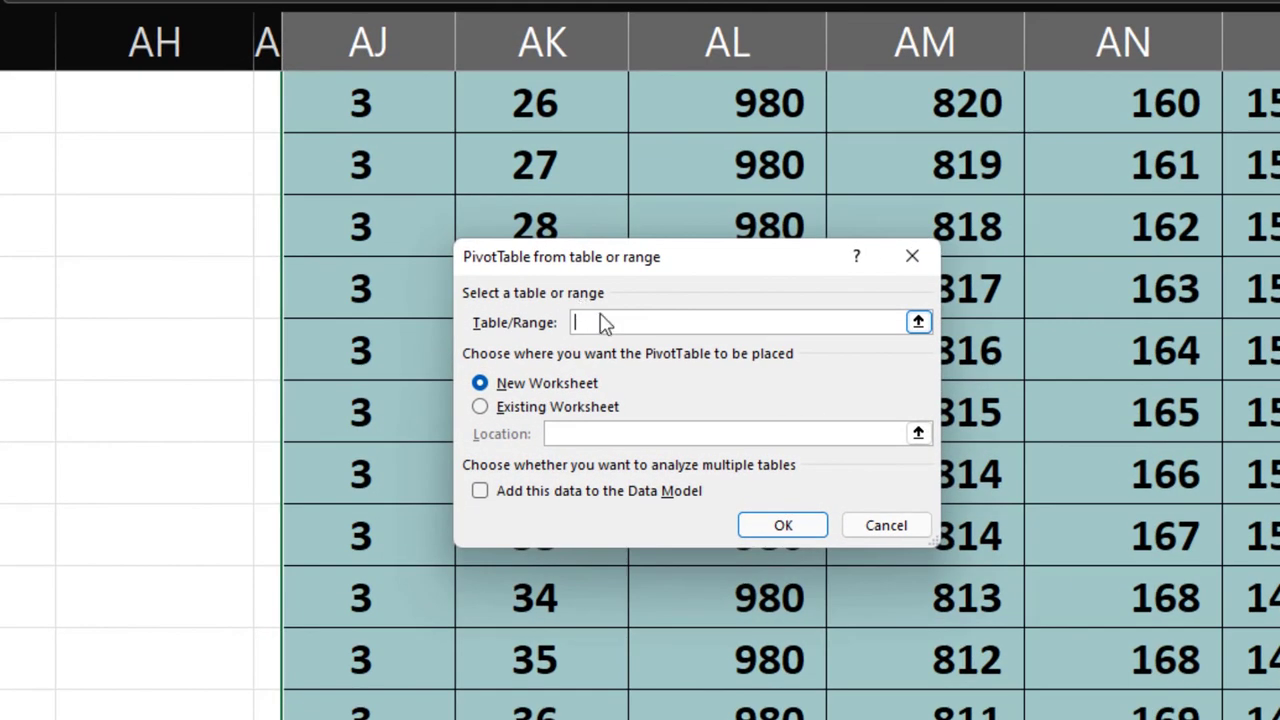
pyautogui.click(910, 258)
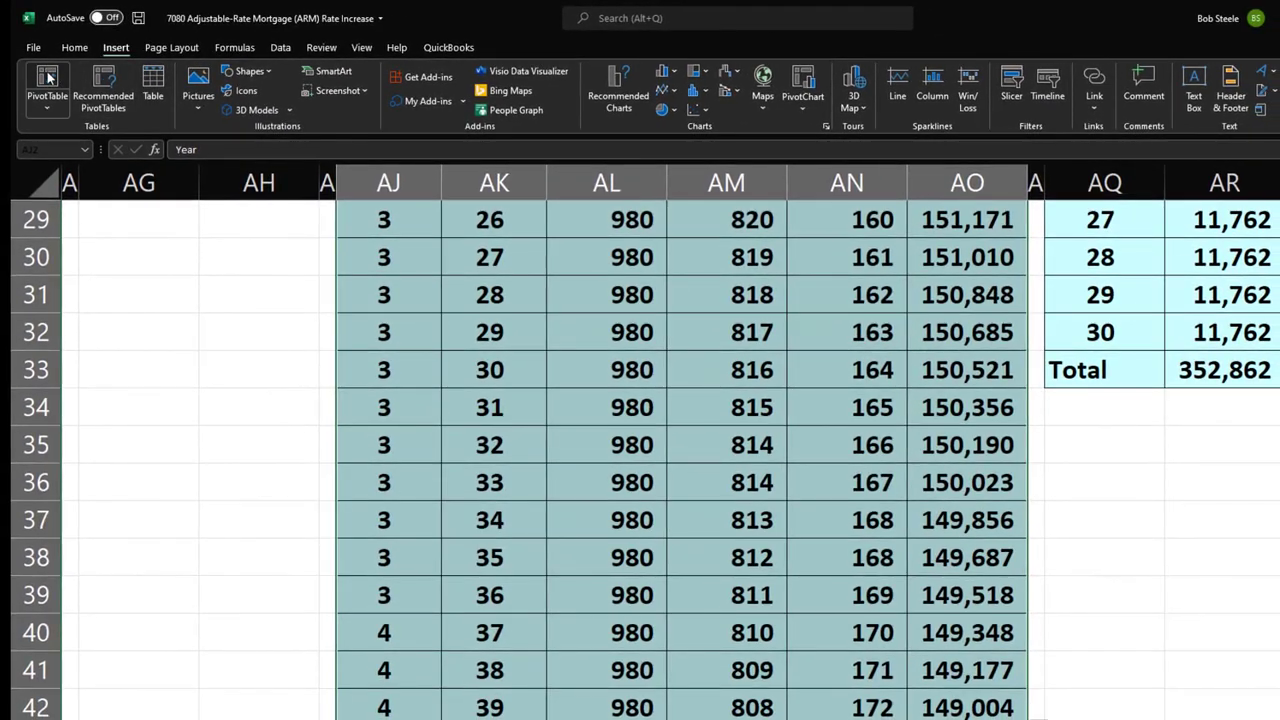
# Insert a PivotTable from AJ2:AO363 into the existing worksheet at AQ35, below the yearly totals
pyautogui.click(35, 86)
pyautogui.scroll(-9, 1049, 417)
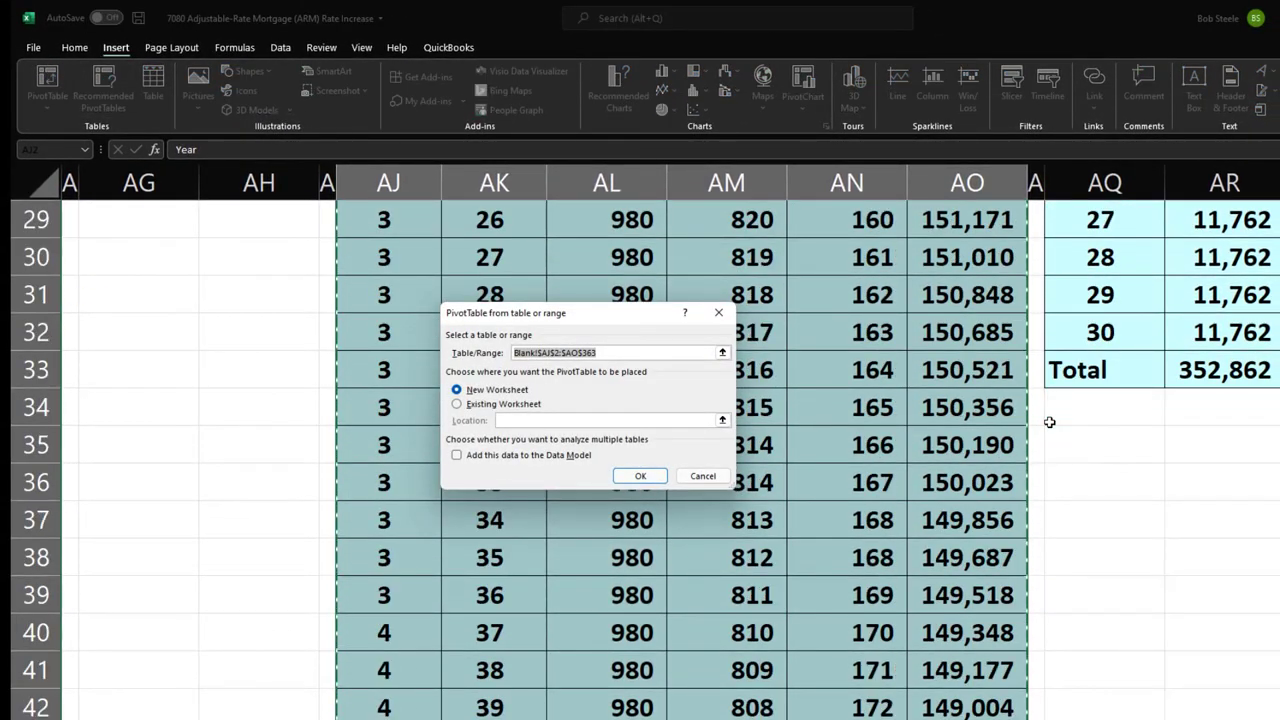
pyautogui.click(482, 405)
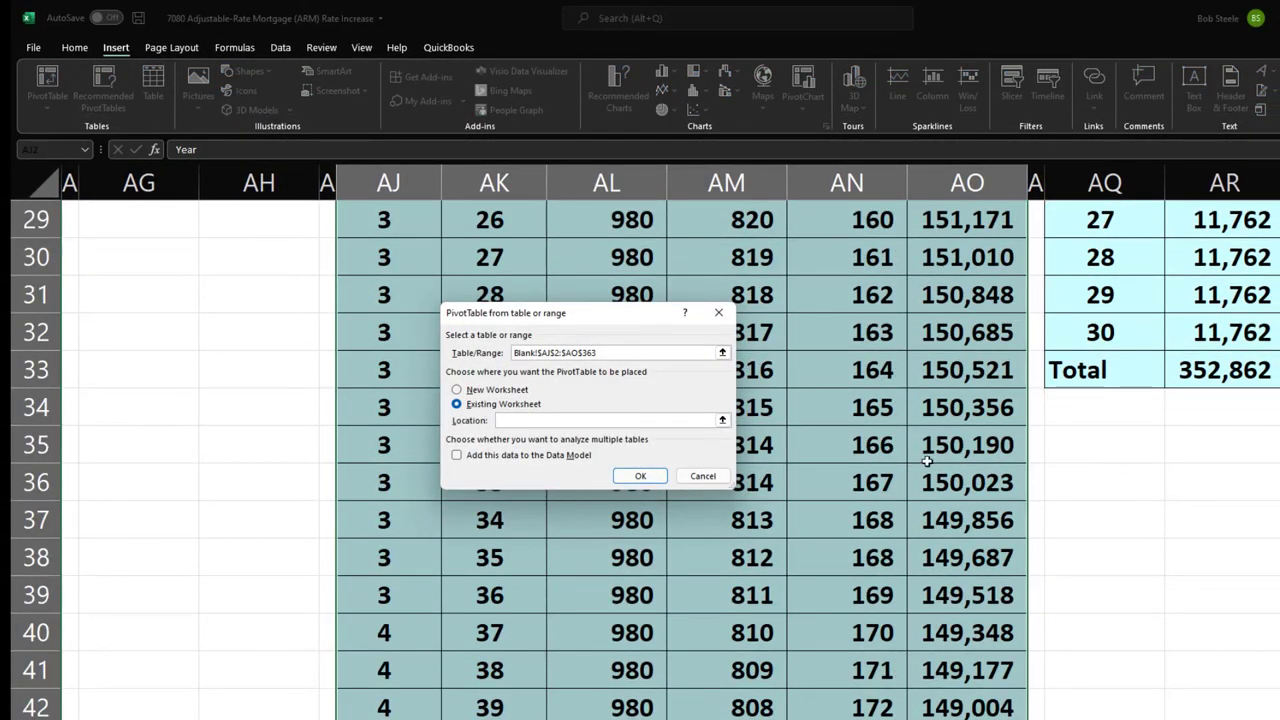
pyautogui.click(1126, 452)
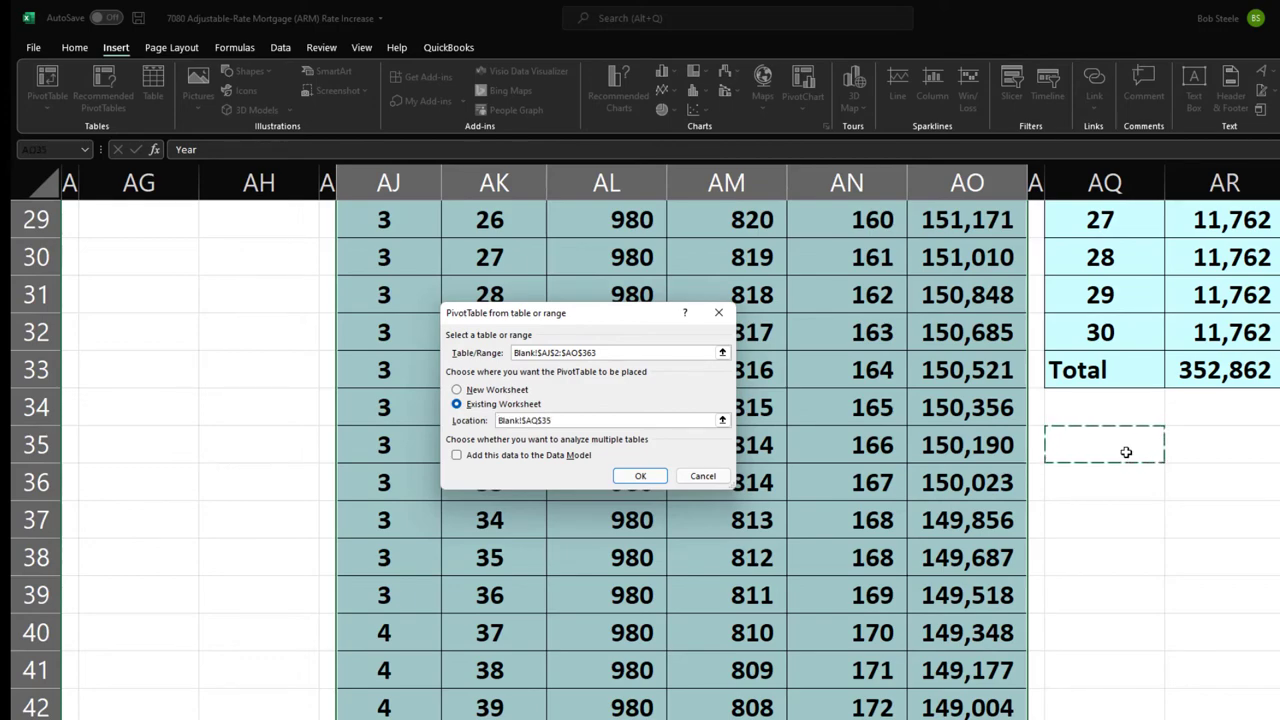
pyautogui.click(648, 477)
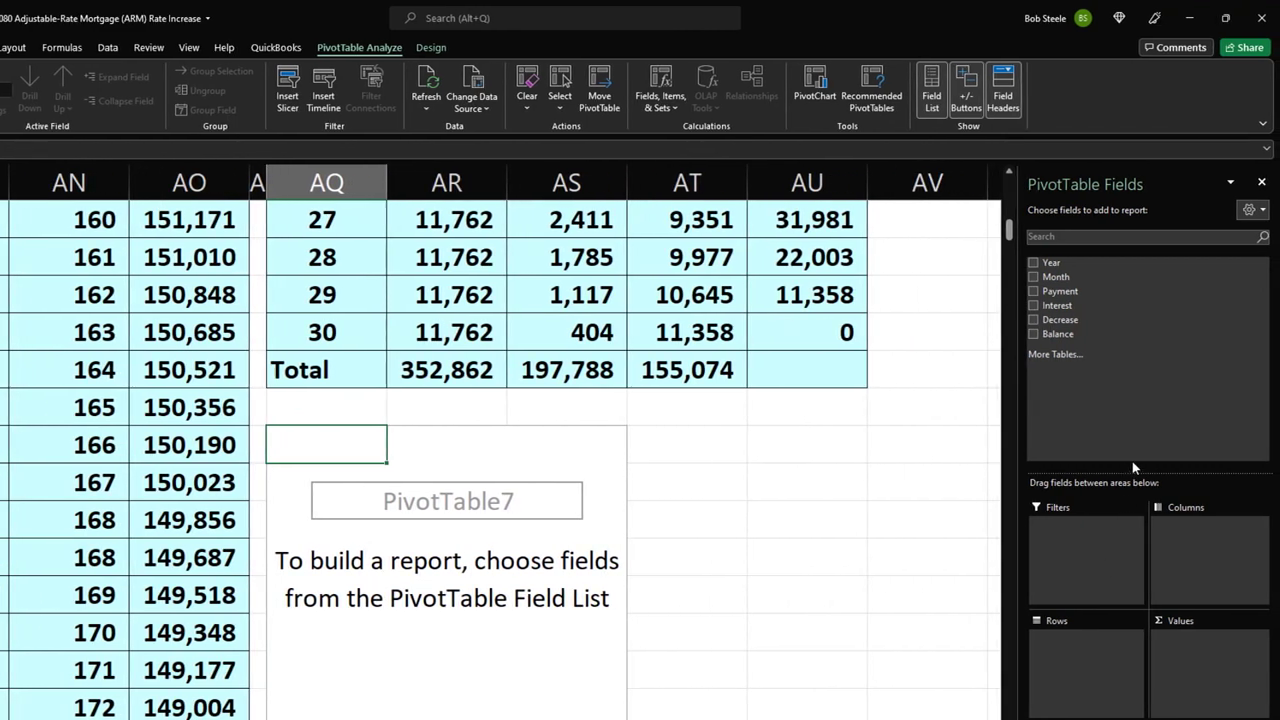
# Lay out the PivotTable with Year as rows and Payment, Interest, Decrease and Balance as values
pyautogui.click(1033, 263)
pyautogui.moveTo(1220, 640); pyautogui.dragTo(1125, 645)
pyautogui.click(1034, 291)
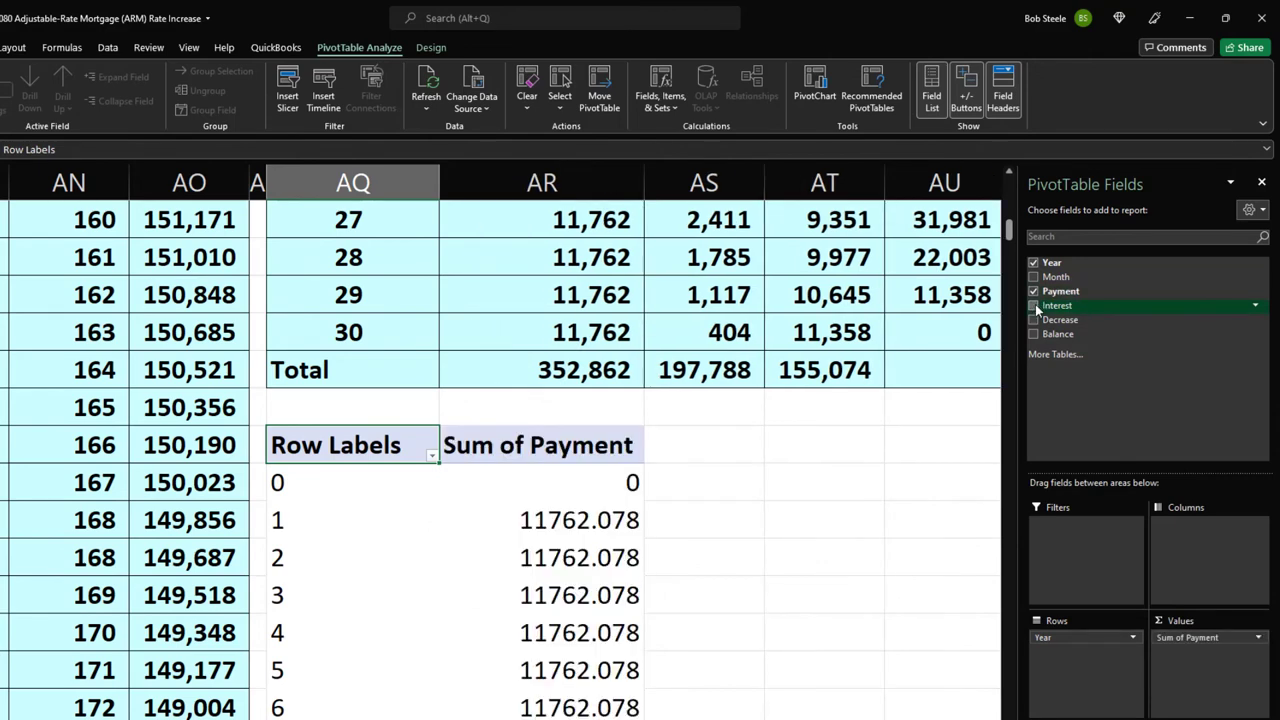
pyautogui.click(1034, 305)
pyautogui.click(1034, 319)
pyautogui.click(1034, 334)
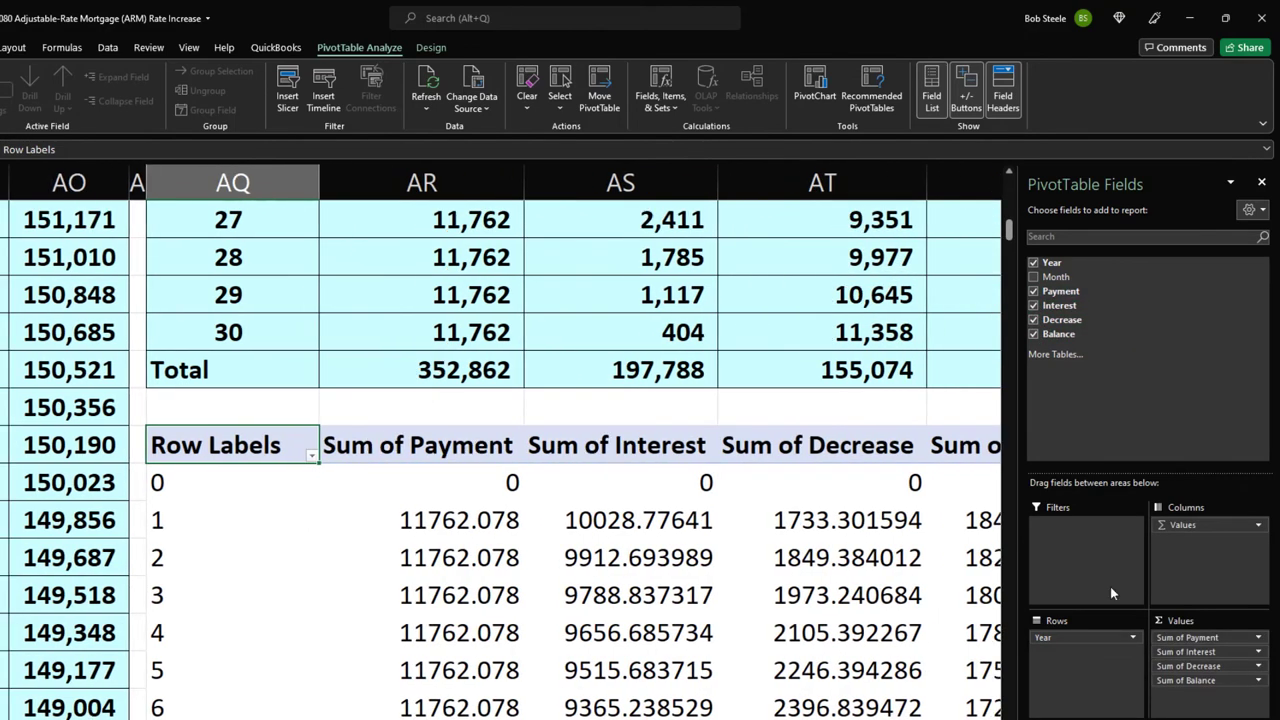
# Format the PivotTable's Sum of Payment field as Currency with no symbol, zero decimals and red bracketed negatives
pyautogui.click(1206, 638)
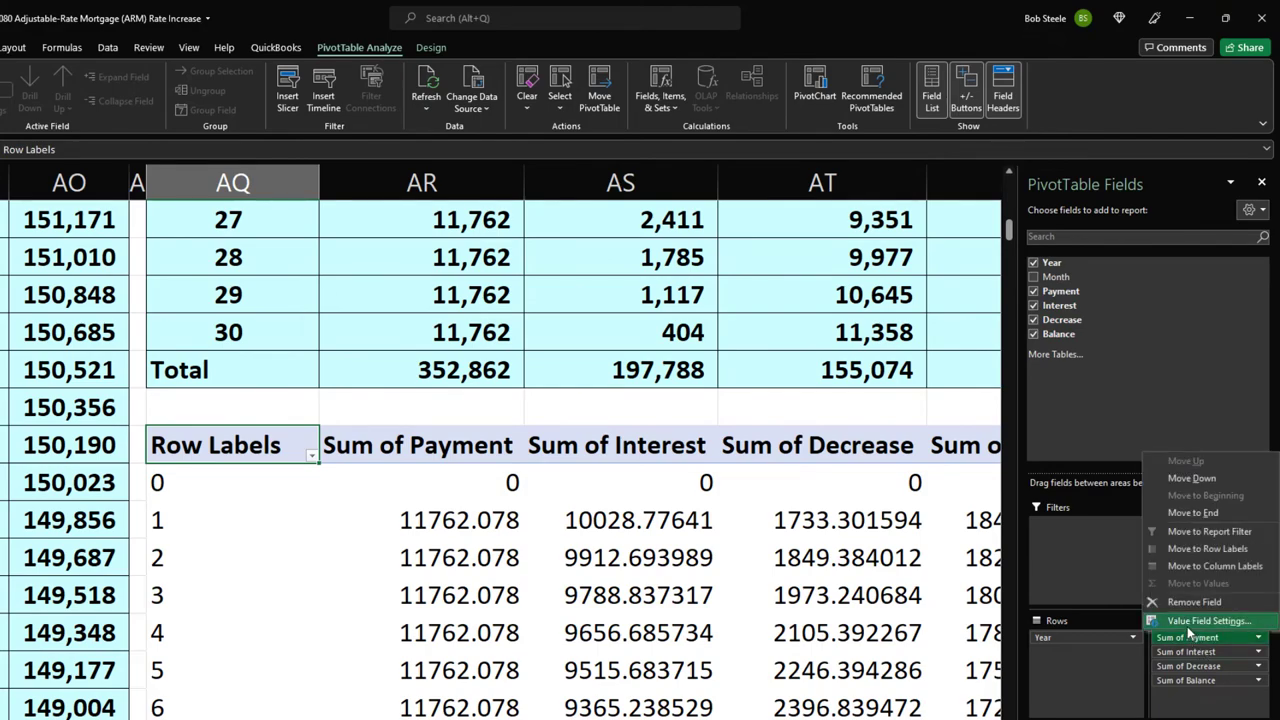
pyautogui.click(1186, 625)
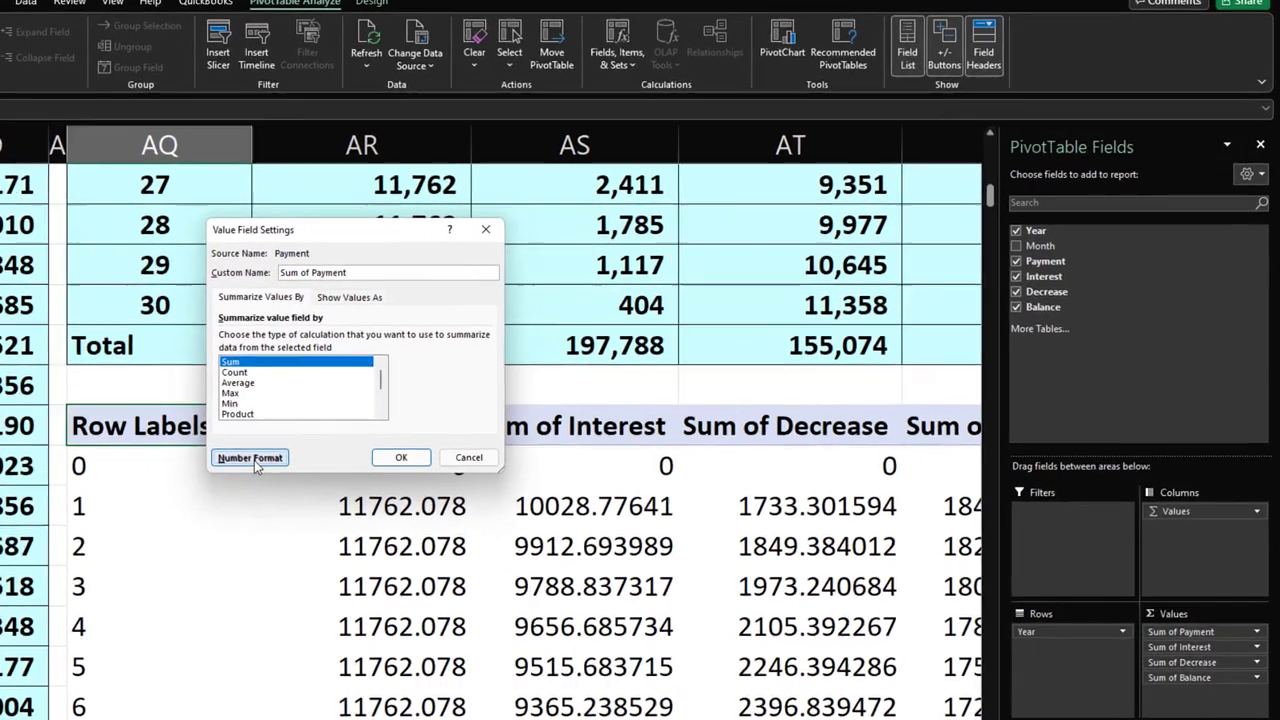
pyautogui.click(318, 475)
pyautogui.click(248, 277)
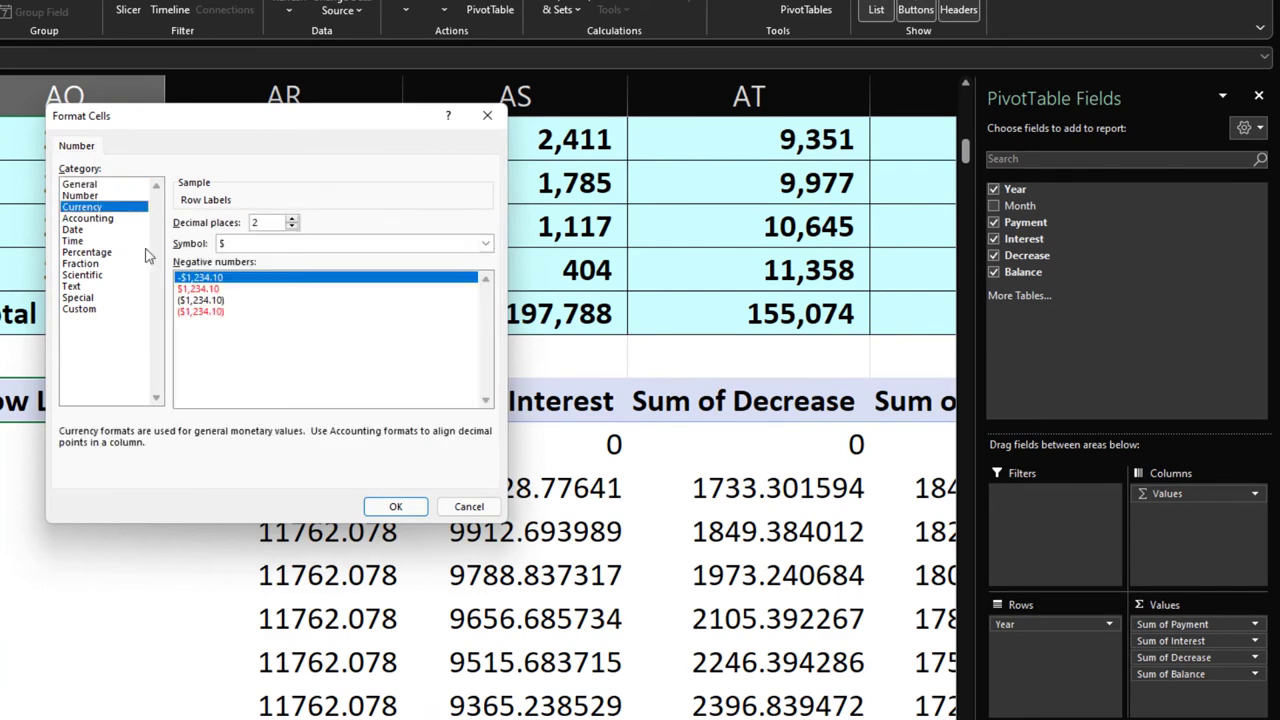
pyautogui.click(201, 312)
pyautogui.click(293, 244)
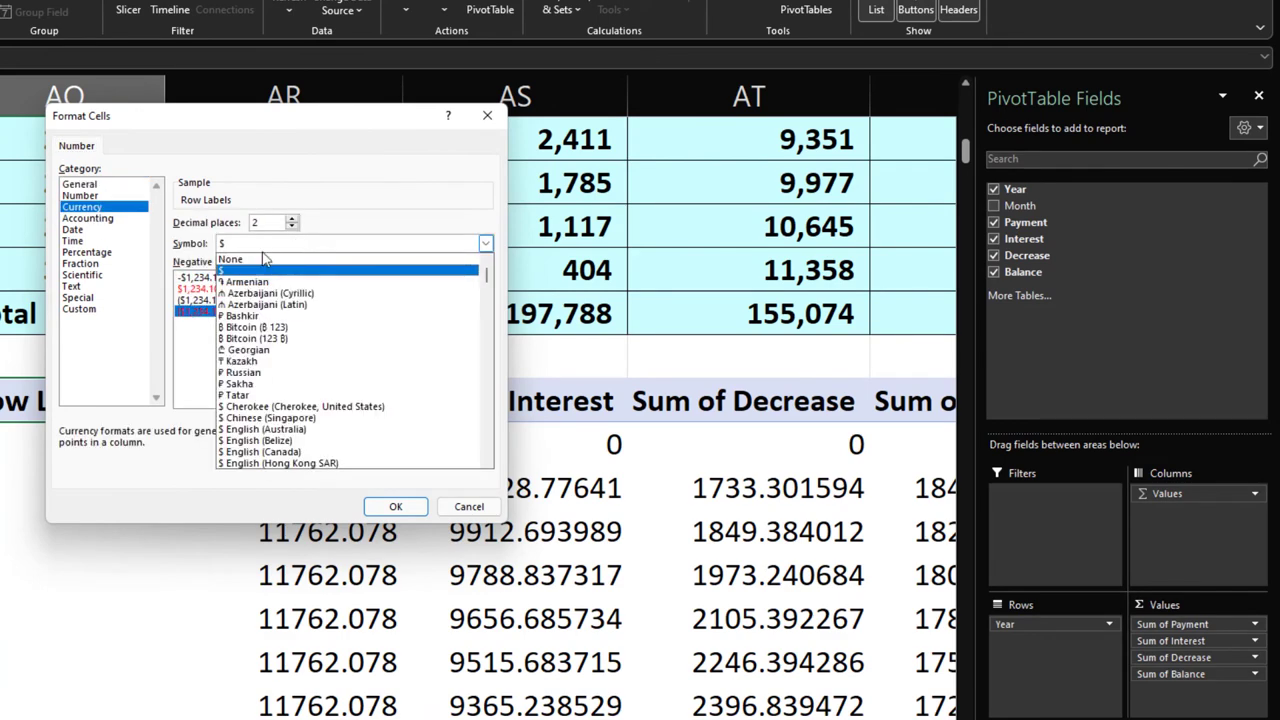
pyautogui.click(266, 259)
pyautogui.click(291, 227)
pyautogui.click(291, 227)
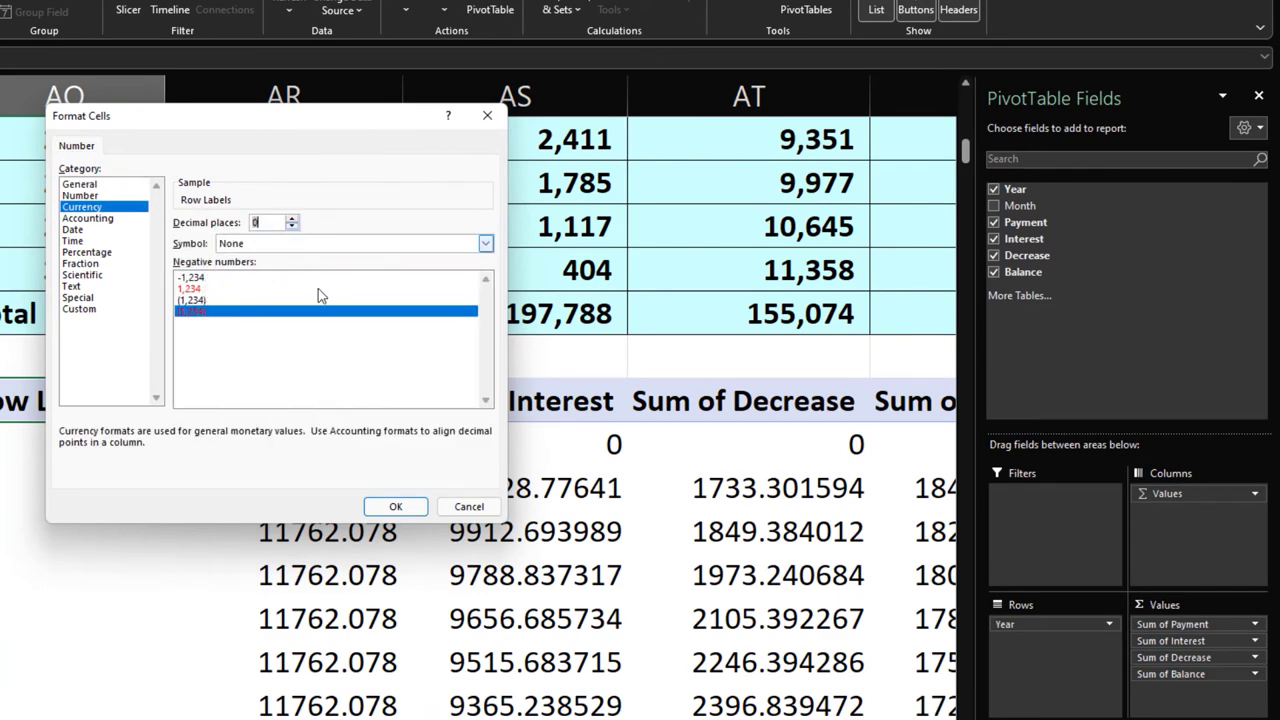
pyautogui.click(393, 506)
pyautogui.click(329, 434)
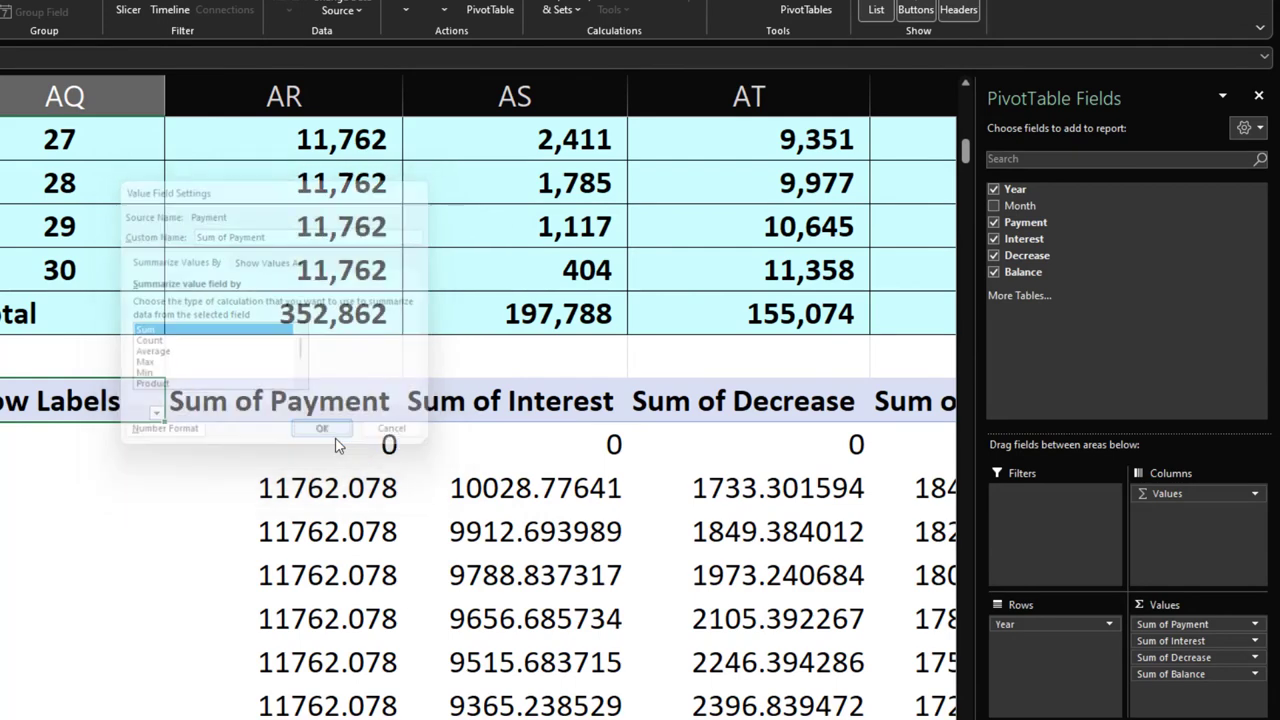
# Format the PivotTable's Sum of Interest field as Currency with no symbol, zero decimals and red bracketed negatives
pyautogui.click(1189, 645)
pyautogui.click(1190, 622)
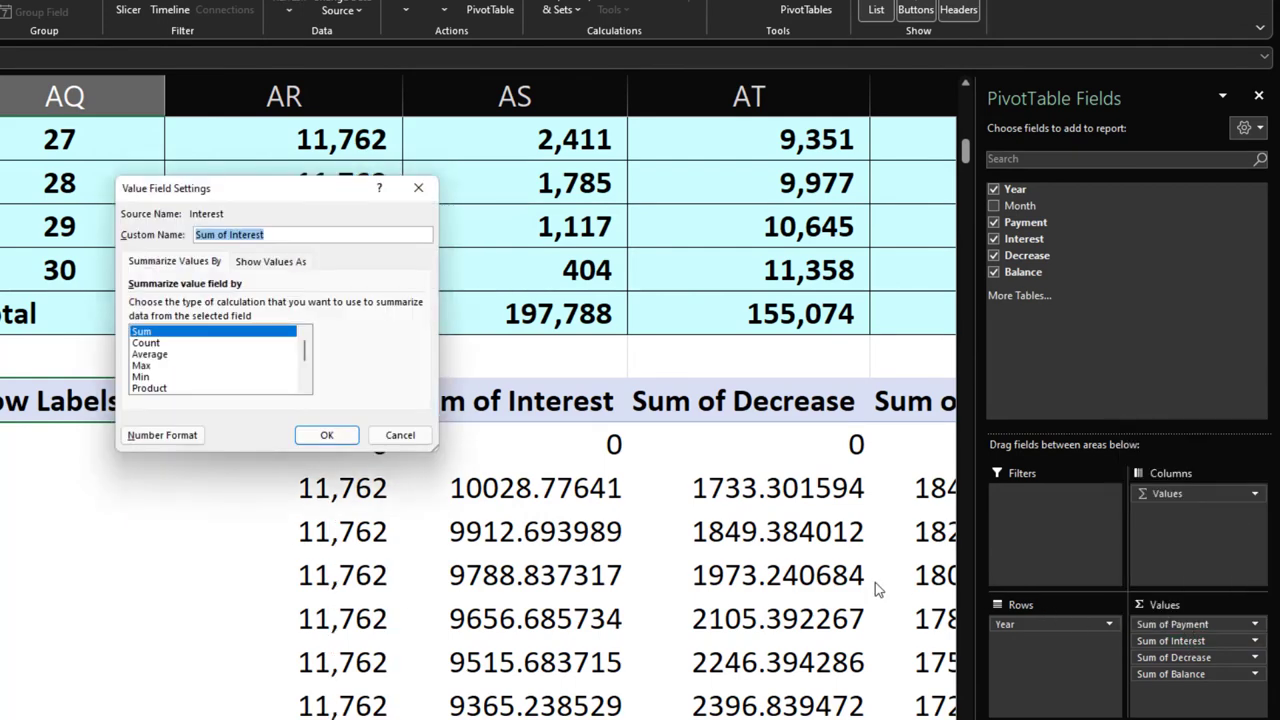
pyautogui.click(163, 435)
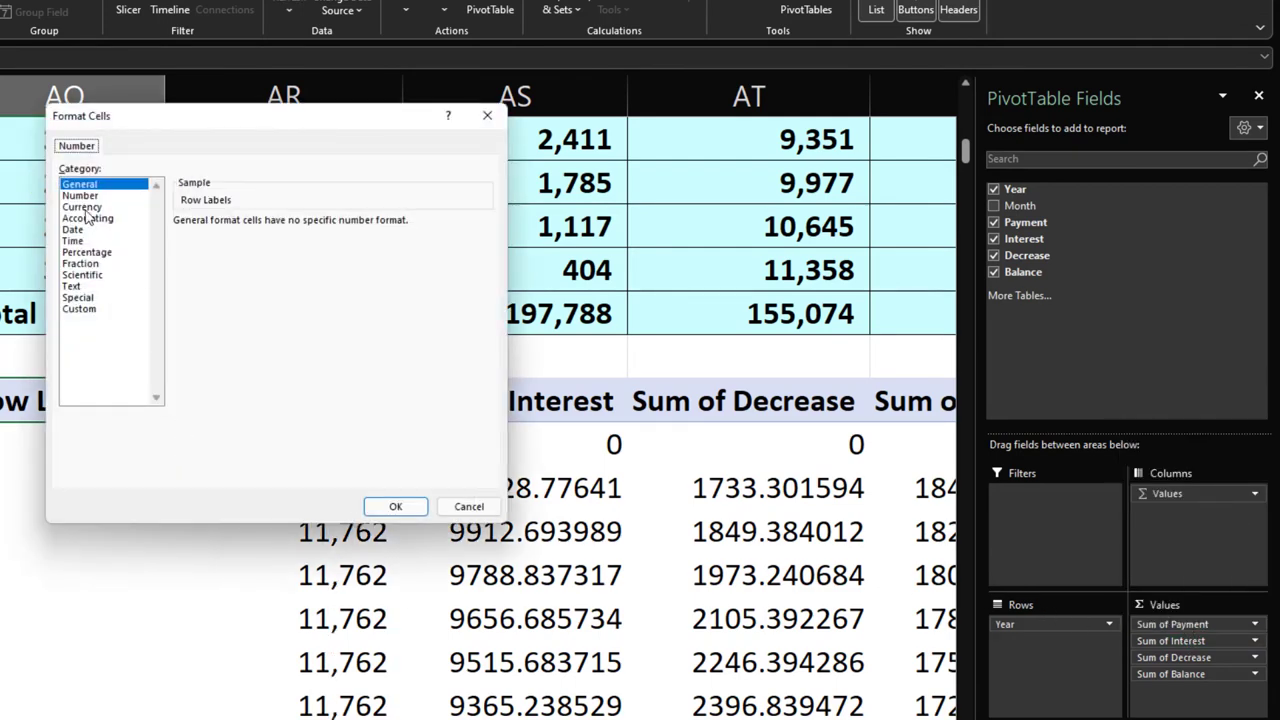
pyautogui.click(82, 207)
pyautogui.click(192, 312)
pyautogui.click(485, 243)
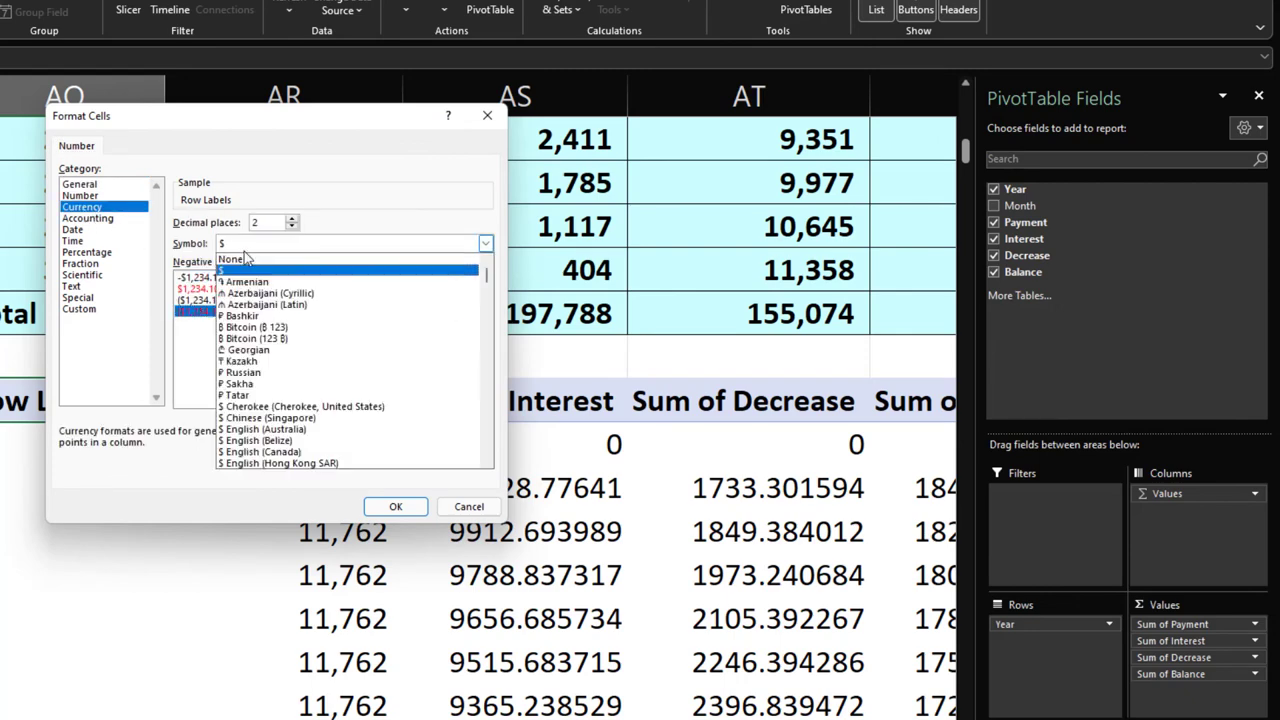
pyautogui.click(300, 257)
pyautogui.click(292, 227)
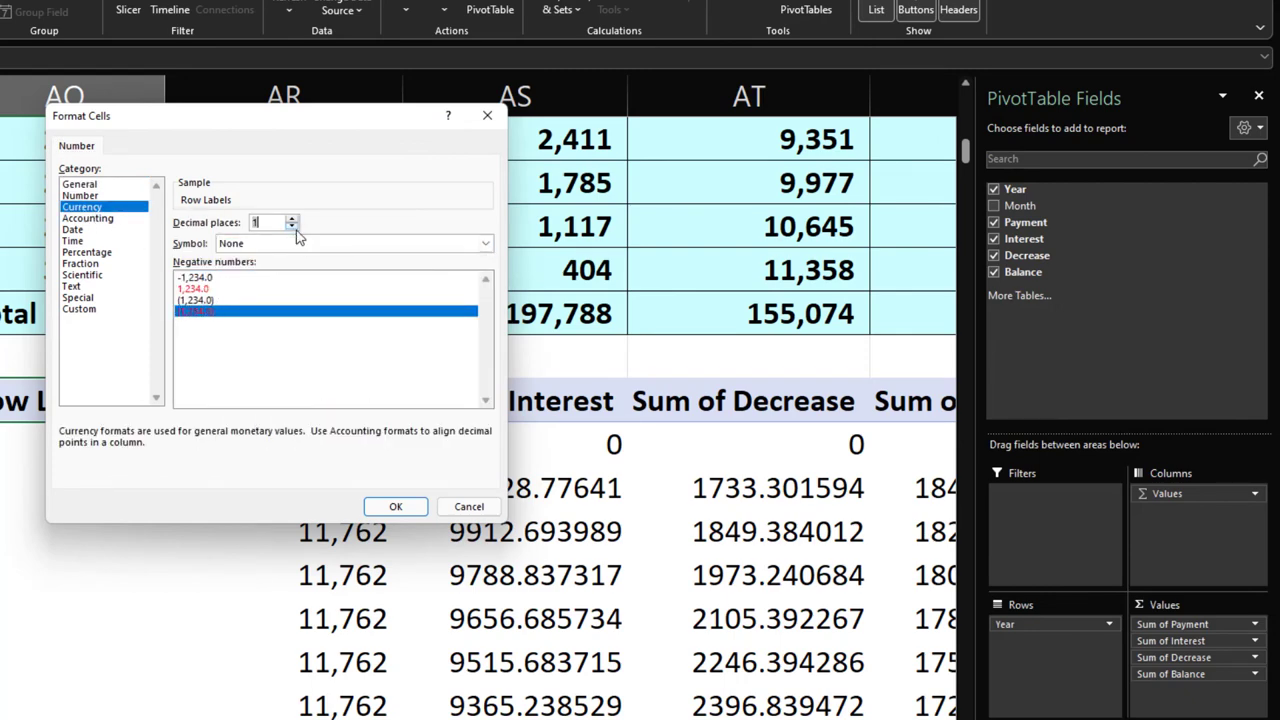
pyautogui.click(395, 507)
pyautogui.click(330, 434)
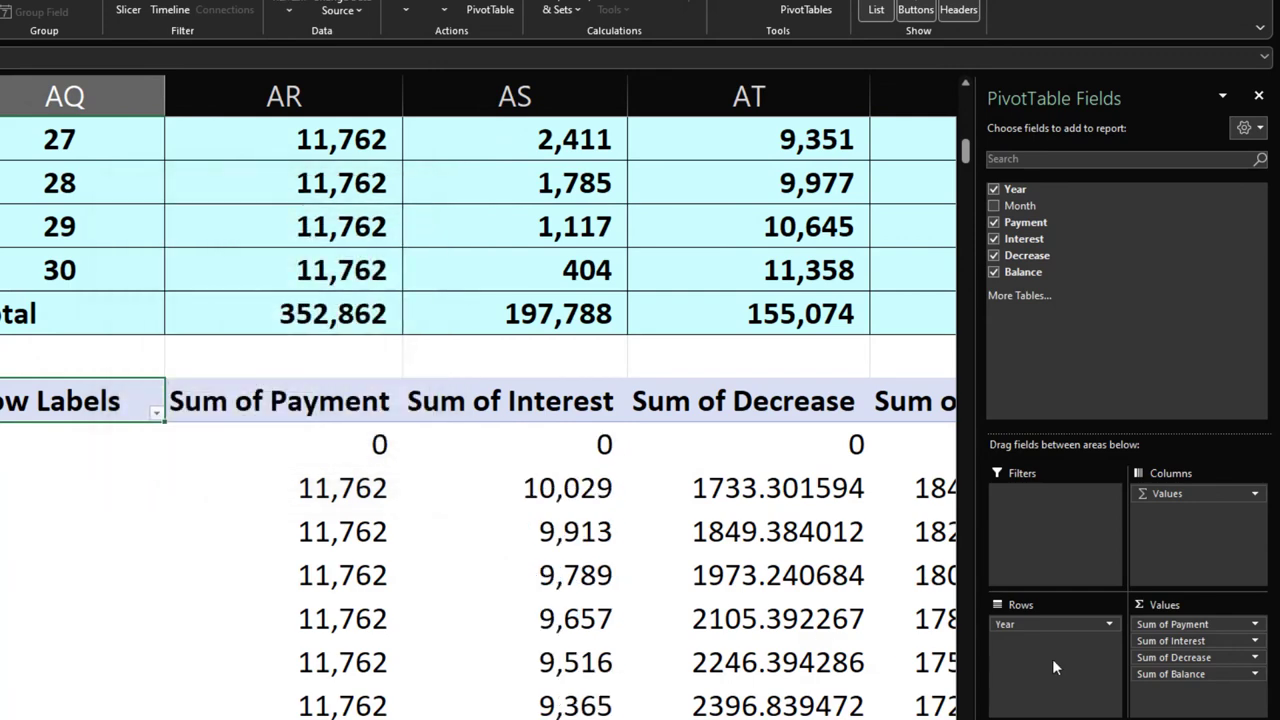
# Format the PivotTable's Sum of Decrease field as Currency with no symbol, zero decimals and red bracketed negatives
pyautogui.click(1162, 657)
pyautogui.click(1160, 637)
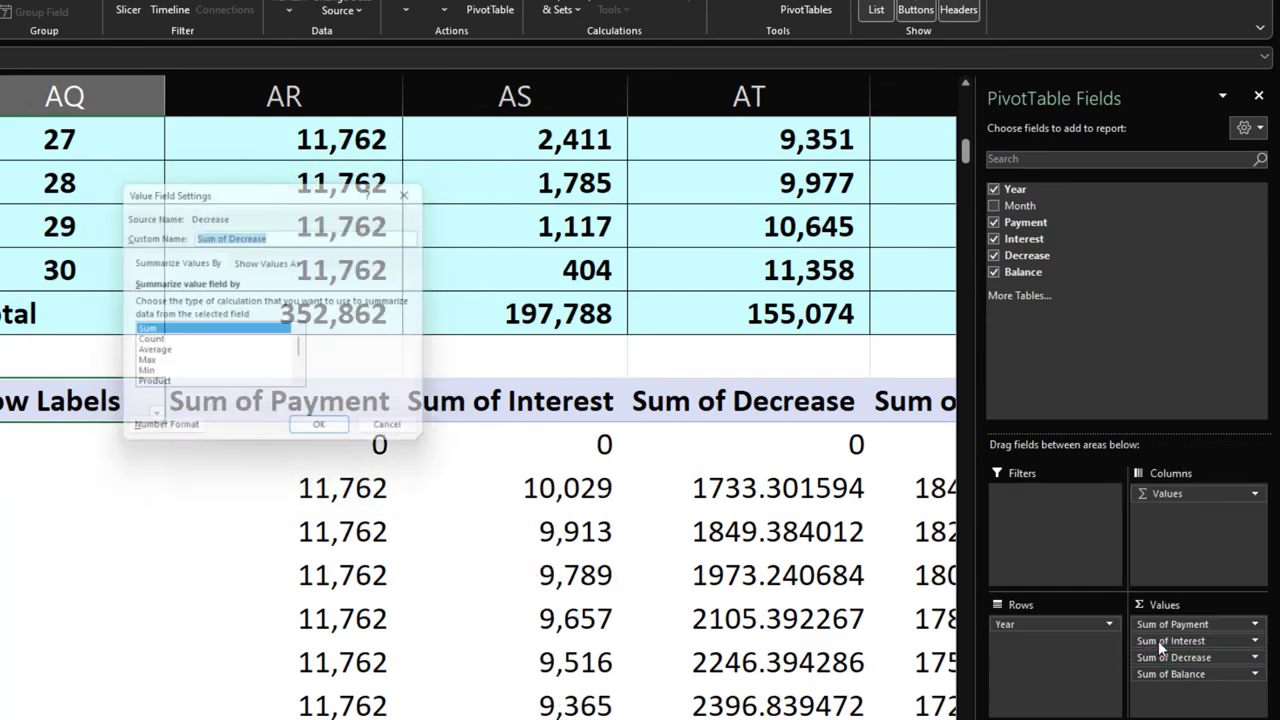
pyautogui.click(165, 436)
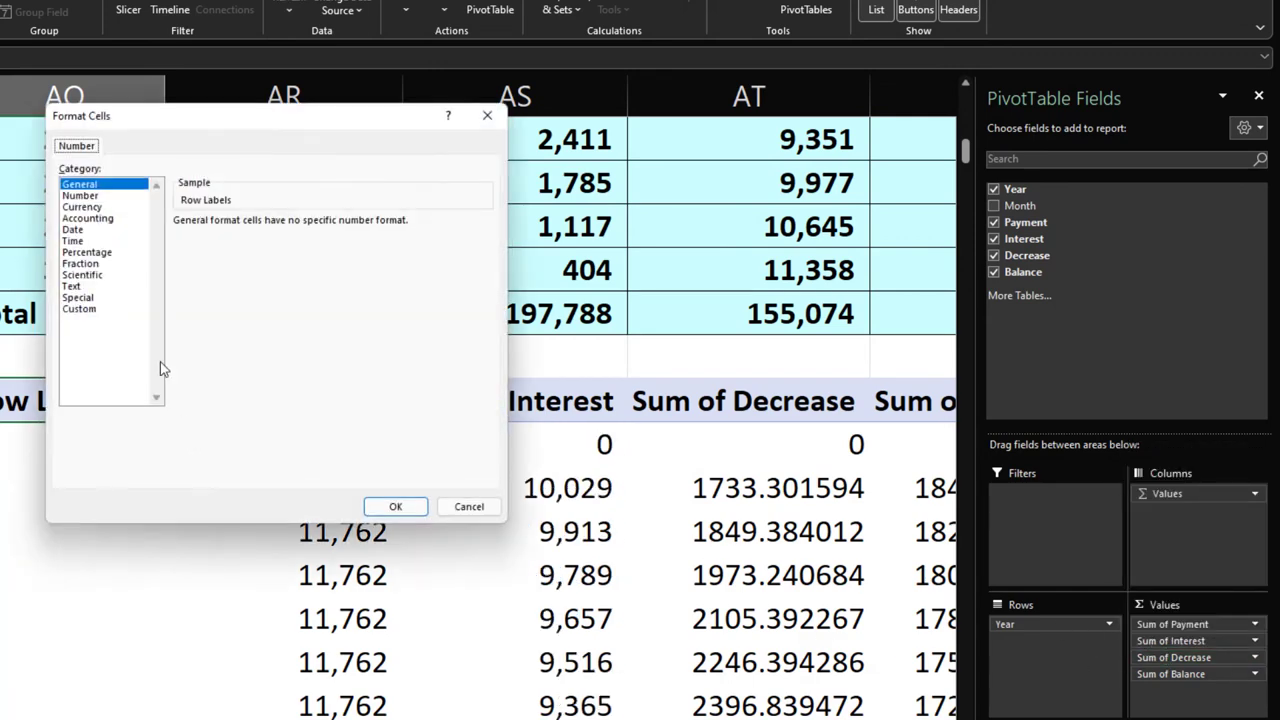
pyautogui.click(98, 209)
pyautogui.click(196, 312)
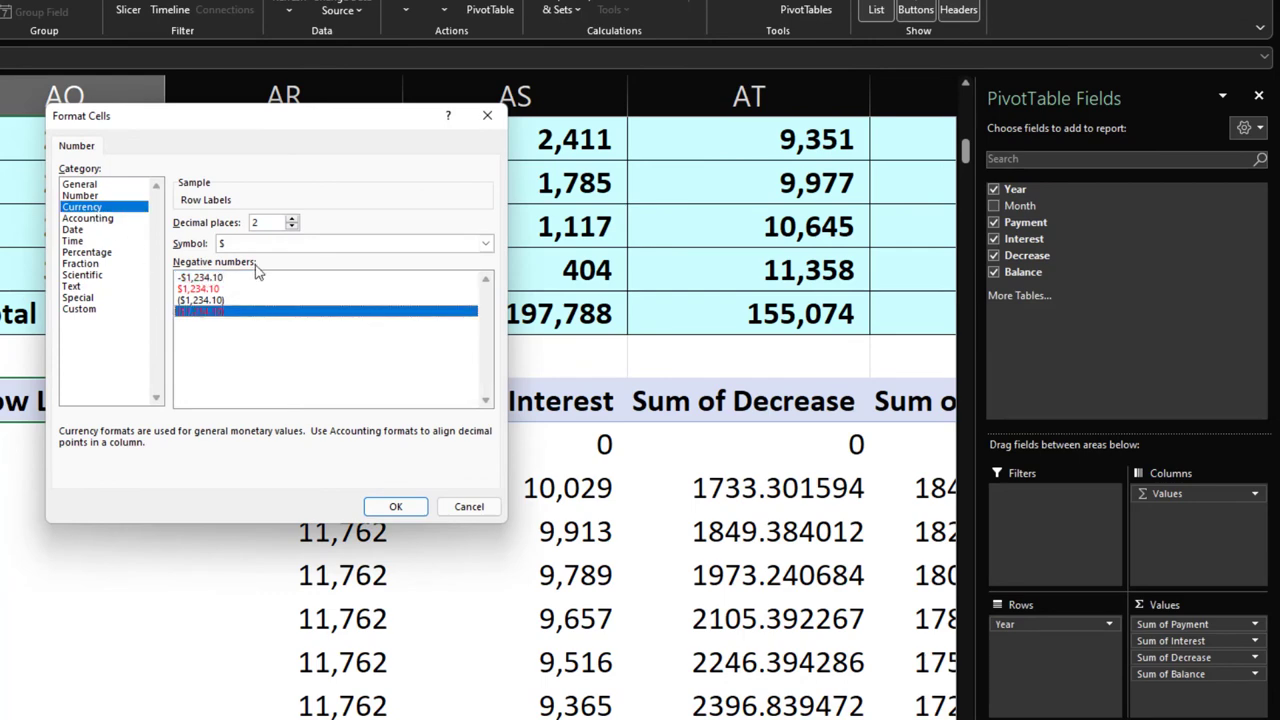
pyautogui.click(336, 244)
pyautogui.click(320, 256)
pyautogui.click(291, 227)
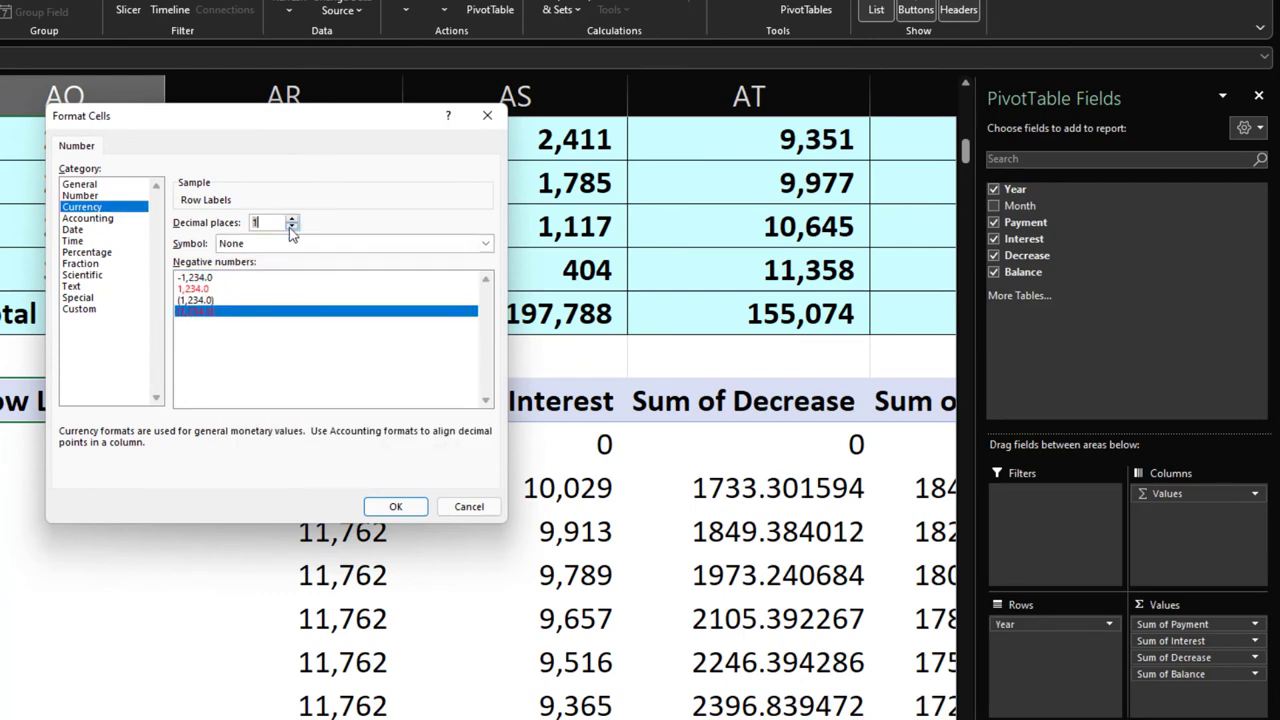
pyautogui.click(395, 506)
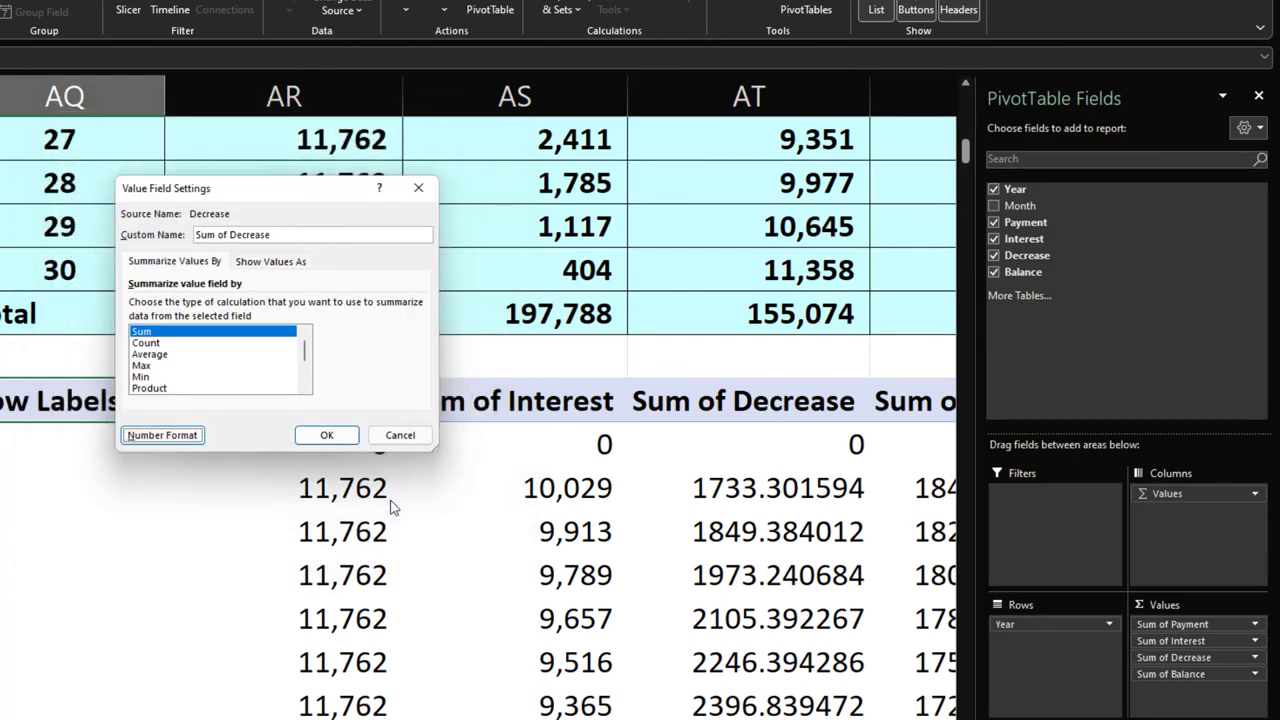
pyautogui.click(333, 436)
# Summarize the PivotTable's Balance field by Min and format it as Currency with no symbol, zero decimals and red bracketed negatives
pyautogui.click(1166, 675)
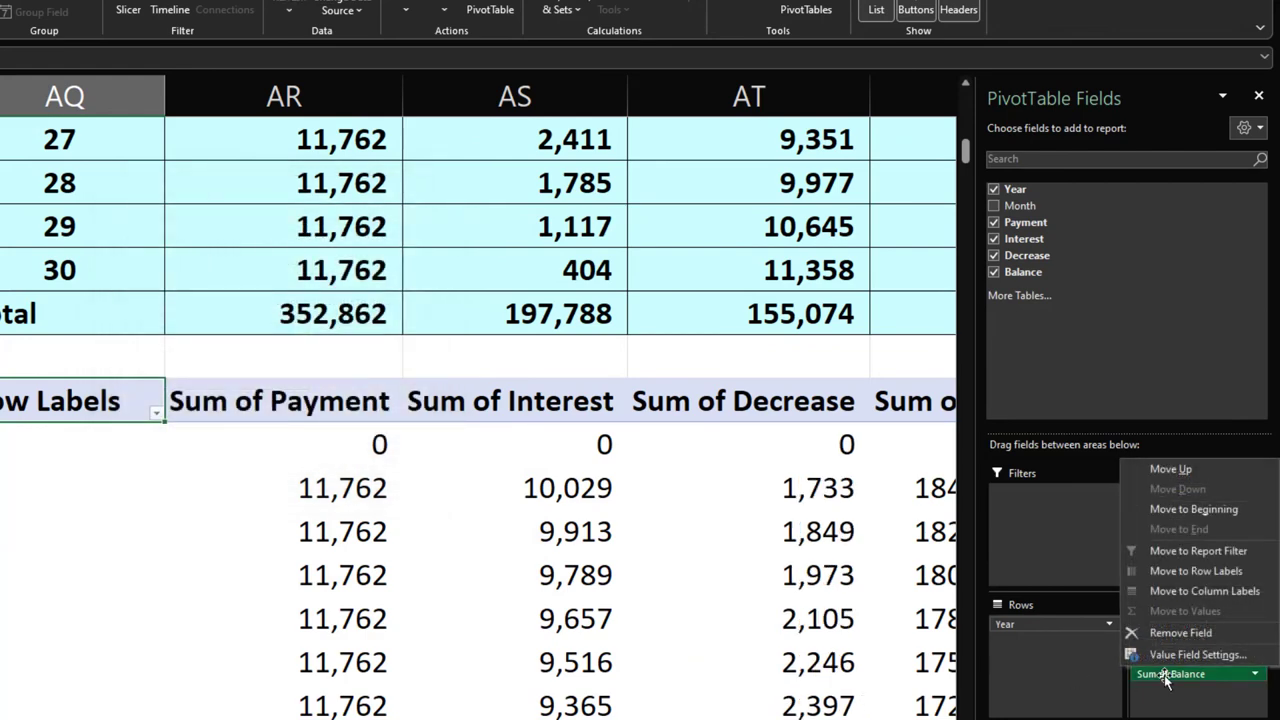
pyautogui.click(1164, 658)
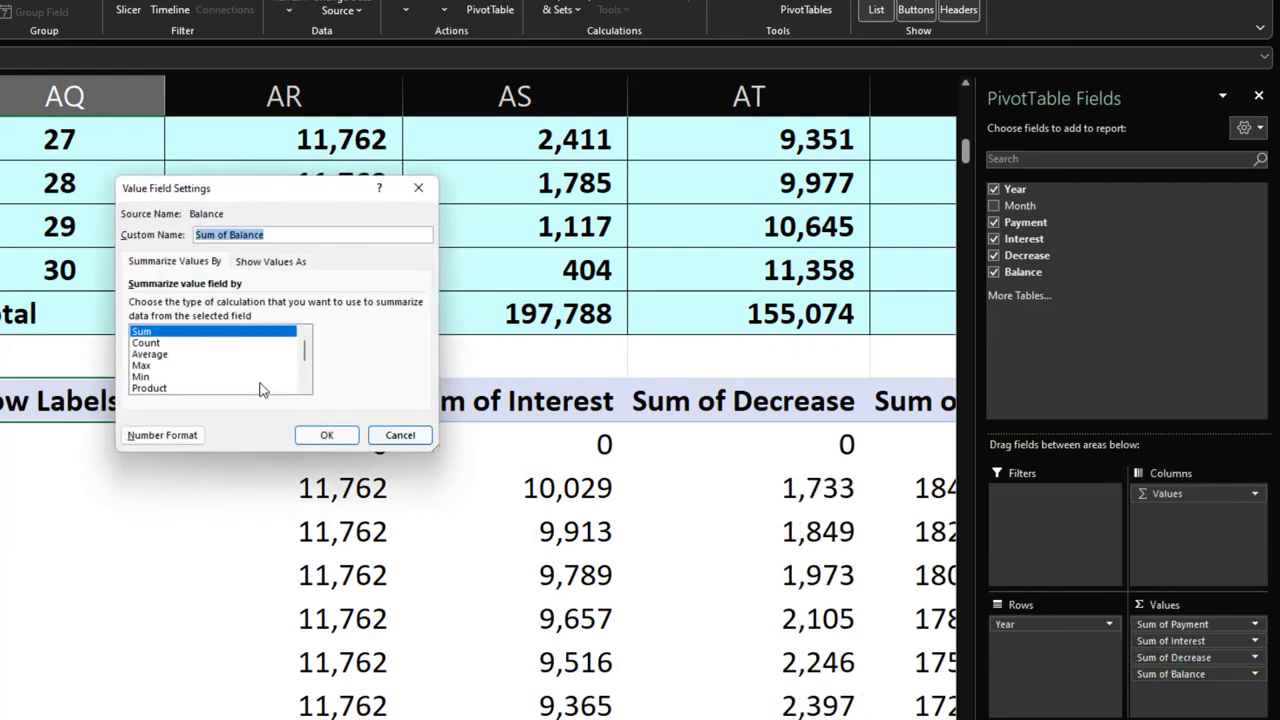
pyautogui.click(141, 377)
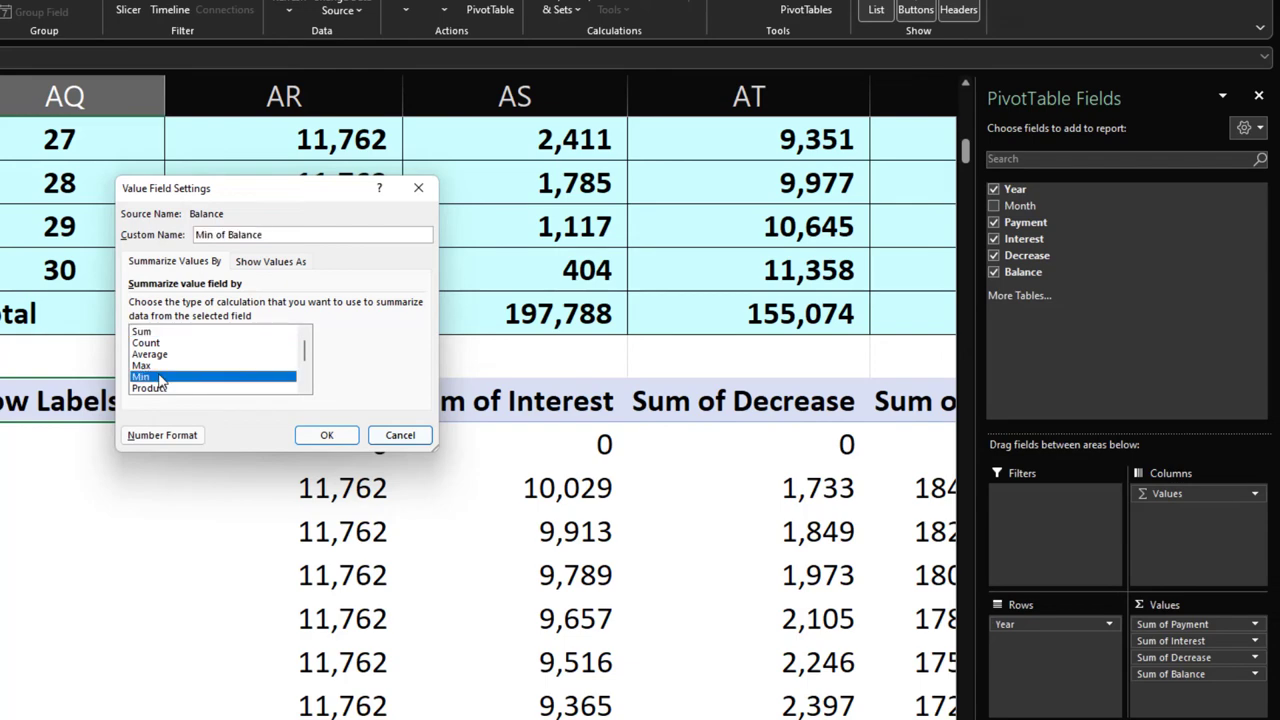
pyautogui.click(164, 436)
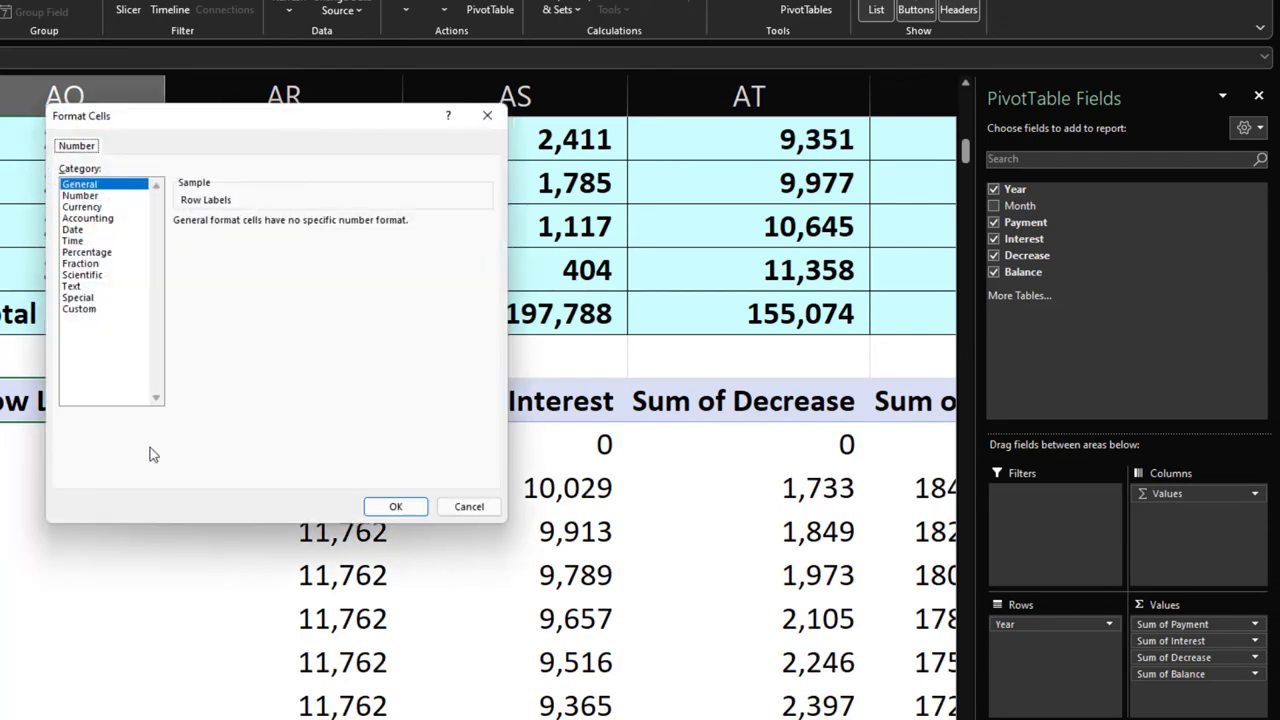
pyautogui.click(84, 207)
pyautogui.click(197, 313)
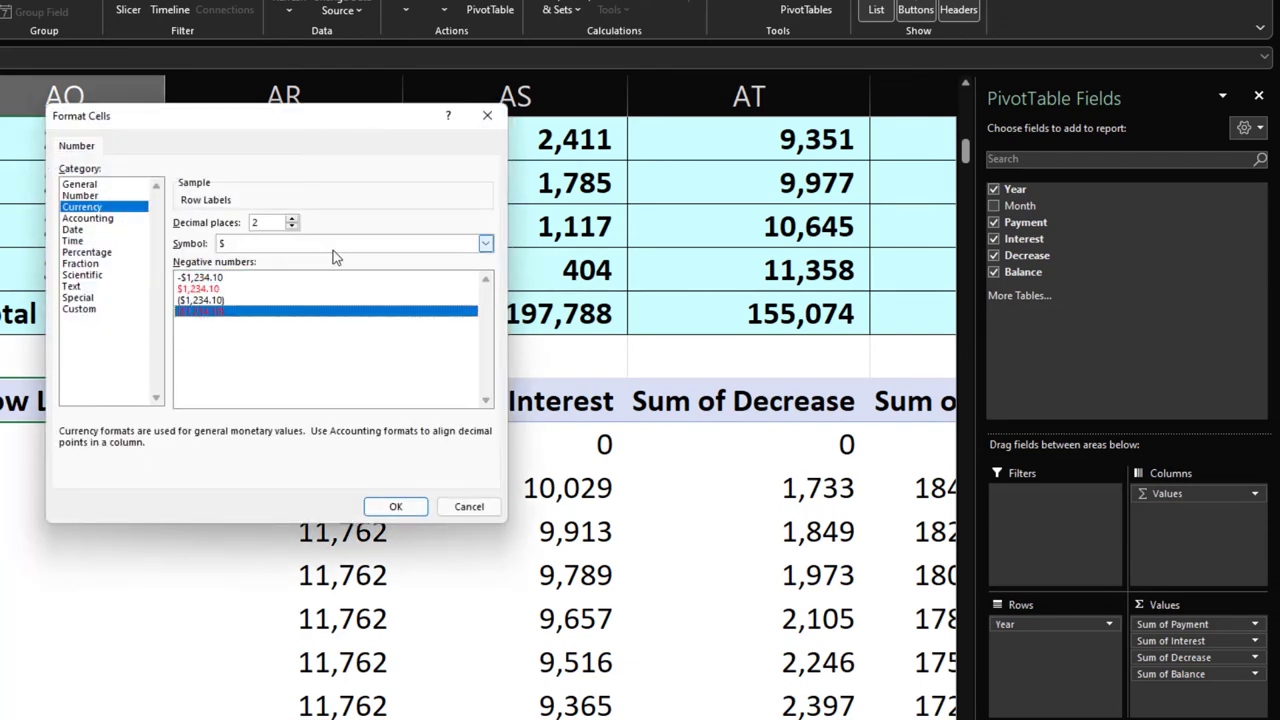
pyautogui.click(333, 246)
pyautogui.click(340, 258)
pyautogui.click(291, 226)
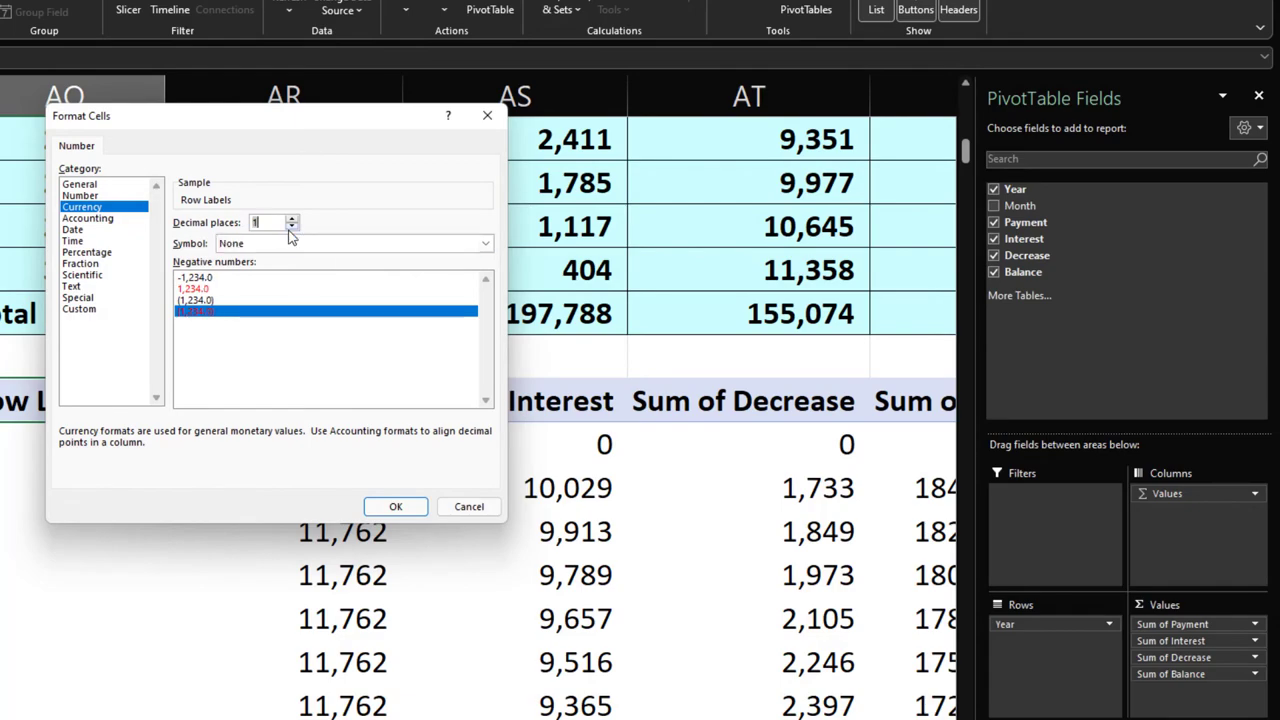
pyautogui.click(396, 506)
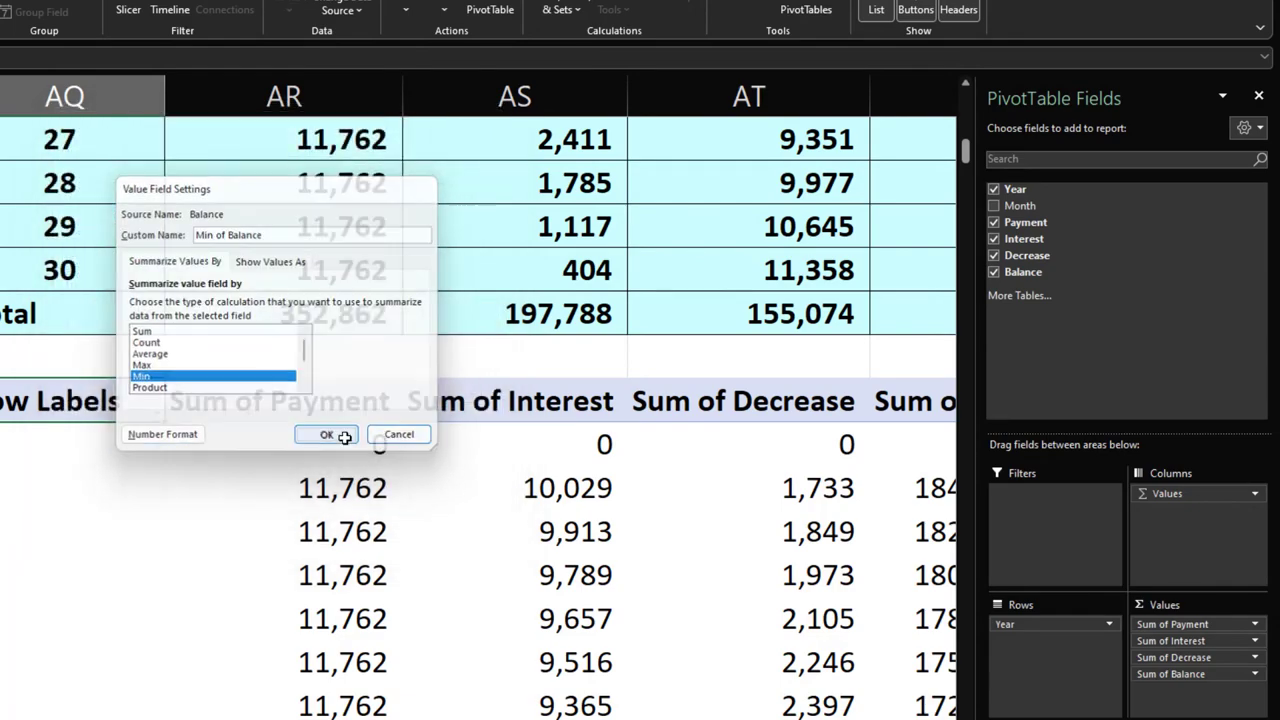
pyautogui.click(336, 436)
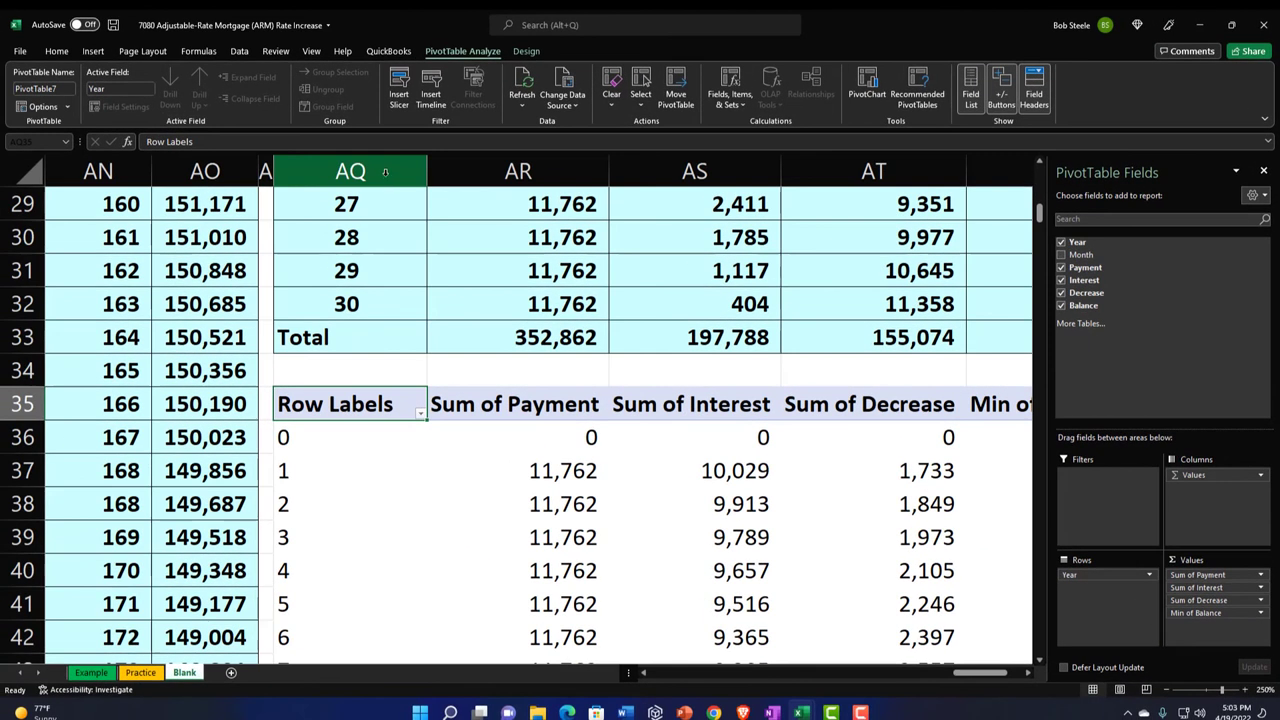
# Narrow columns AQ through AU together to one uniform width
pyautogui.moveTo(88, 102); pyautogui.dragTo(652, 152)
pyautogui.moveTo(791, 210); pyautogui.dragTo(1040, 213)
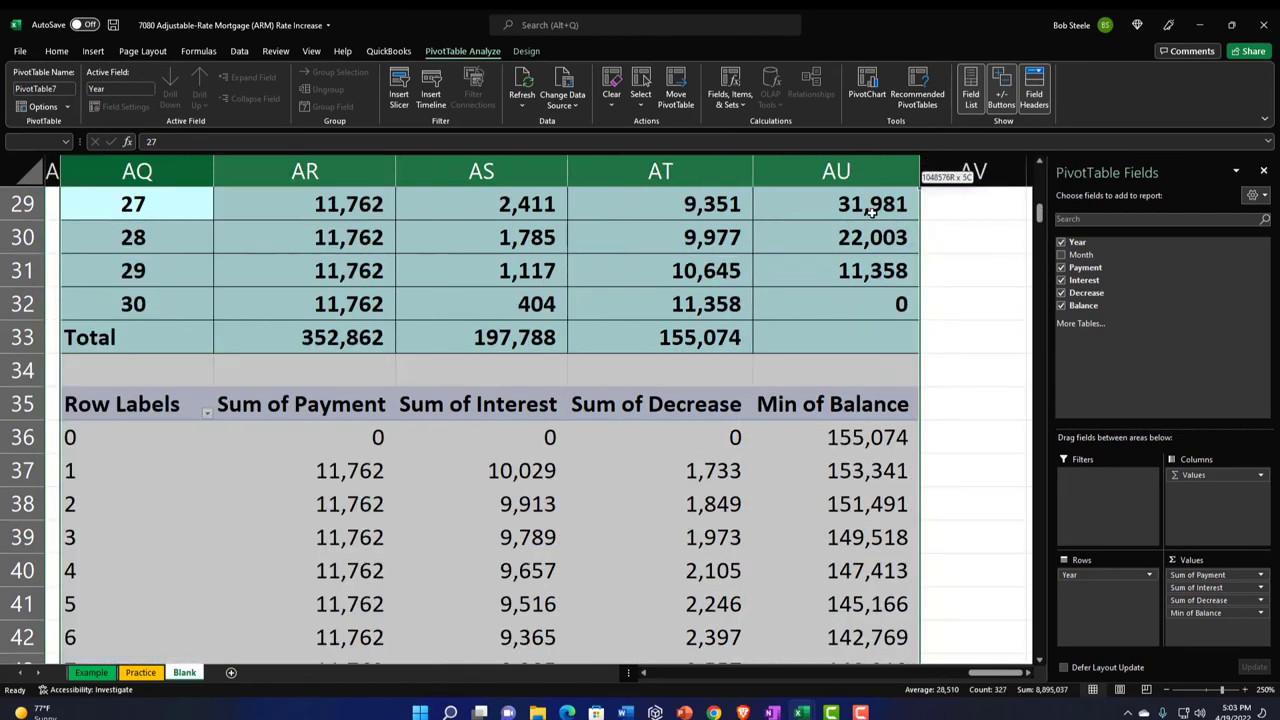
pyautogui.moveTo(871, 211); pyautogui.dragTo(577, 172)
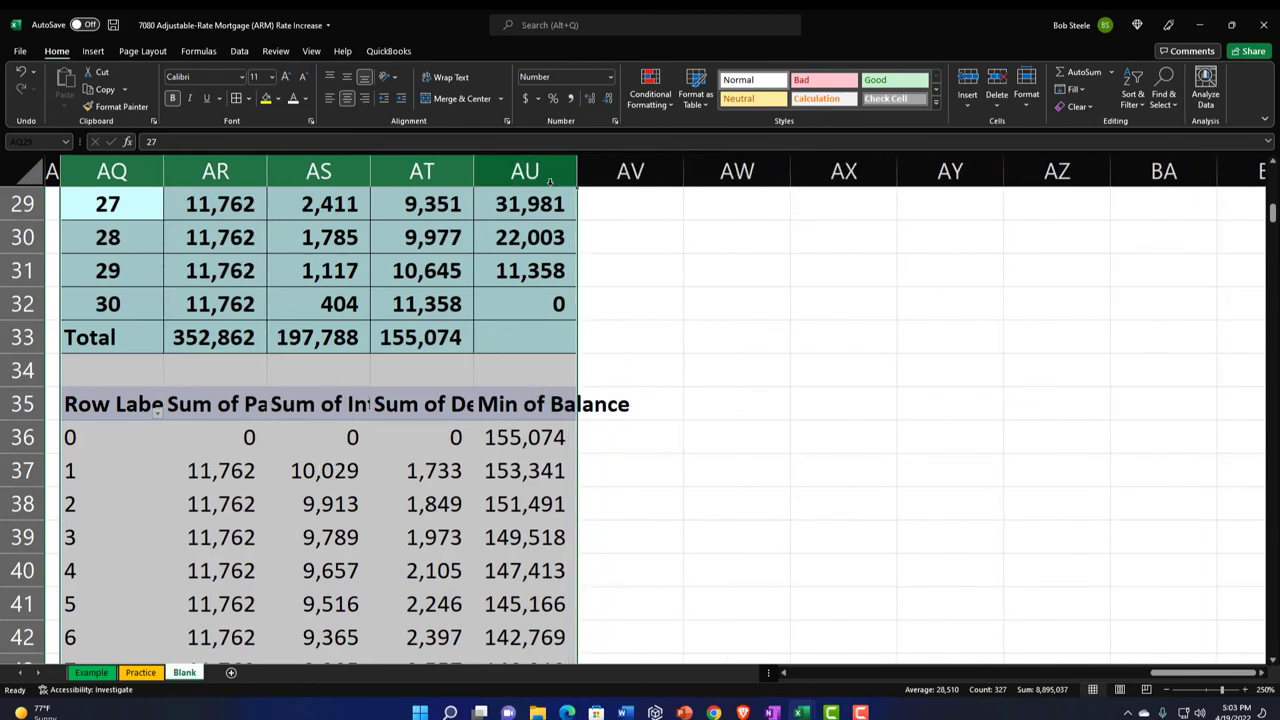
pyautogui.click(782, 673)
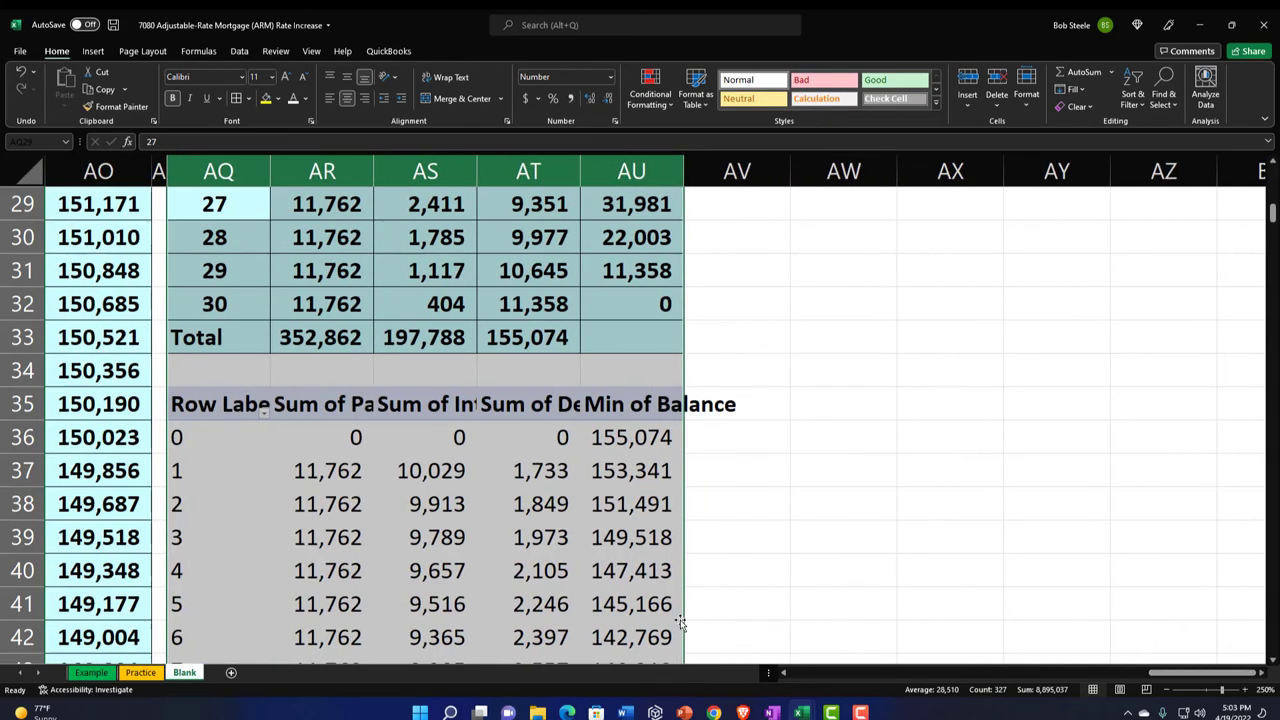
# Compare the PivotTable with the yearly table above it, and check the highlighted year 10 row against the loan data in column B
pyautogui.scroll(-9, 606, 582)
pyautogui.scroll(11, 574, 597)
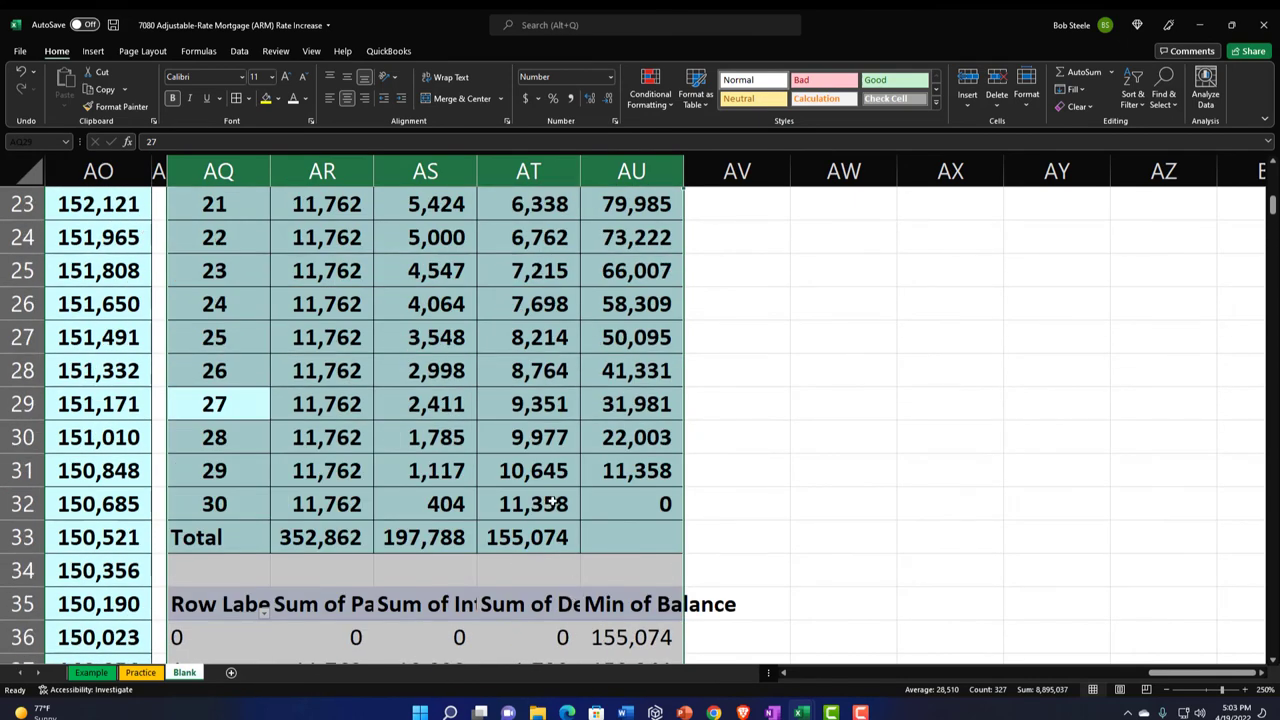
pyautogui.click(407, 484)
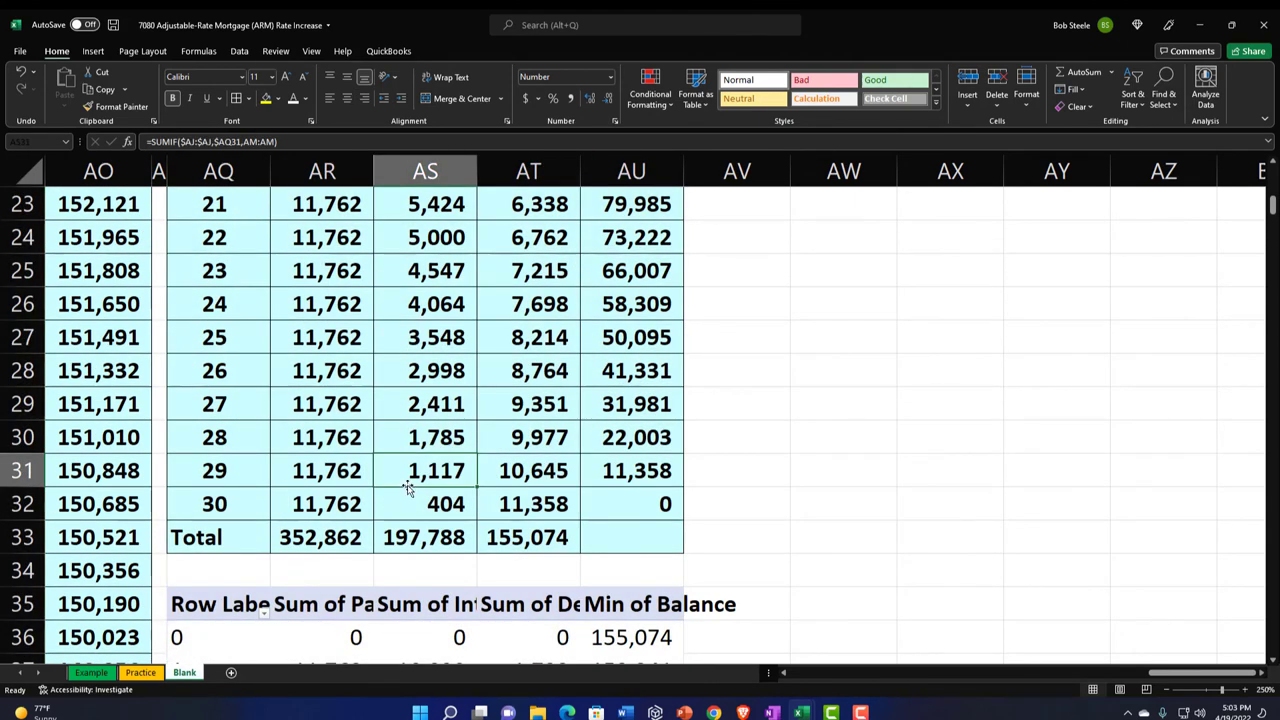
pyautogui.scroll(-1, 407, 487)
pyautogui.scroll(4, 403, 480)
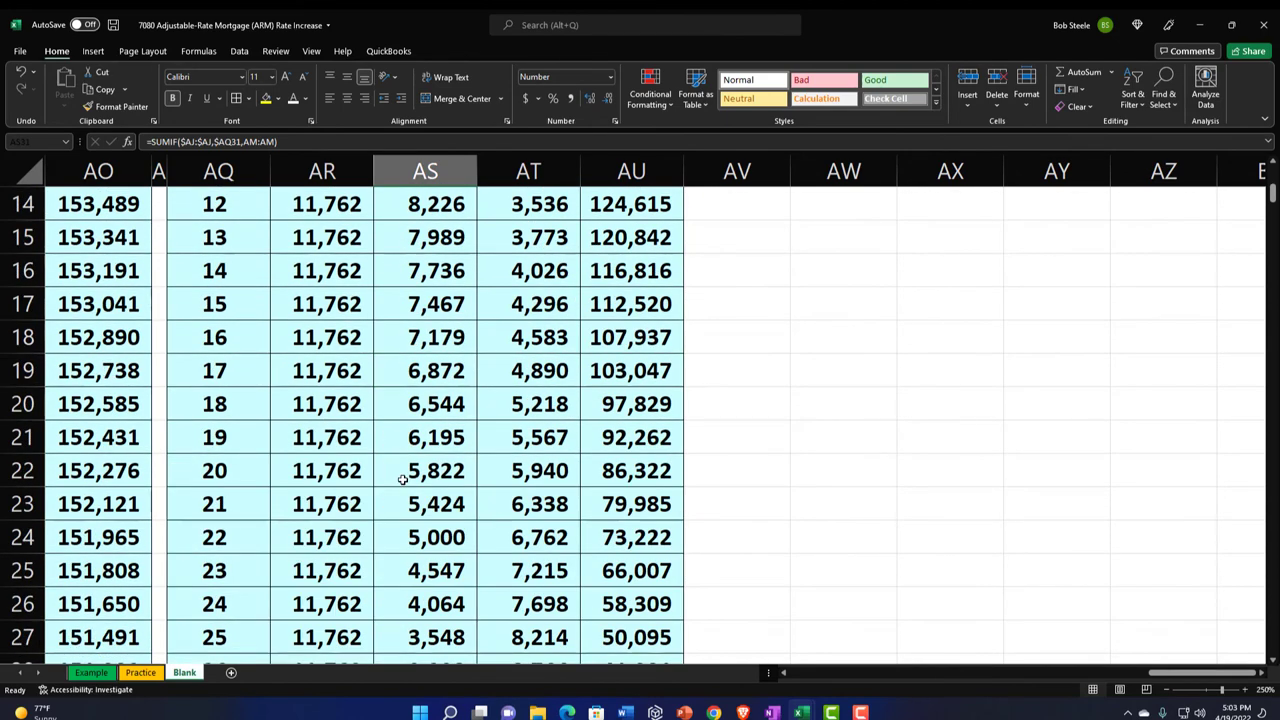
pyautogui.scroll(3, 403, 480)
pyautogui.scroll(1, 403, 485)
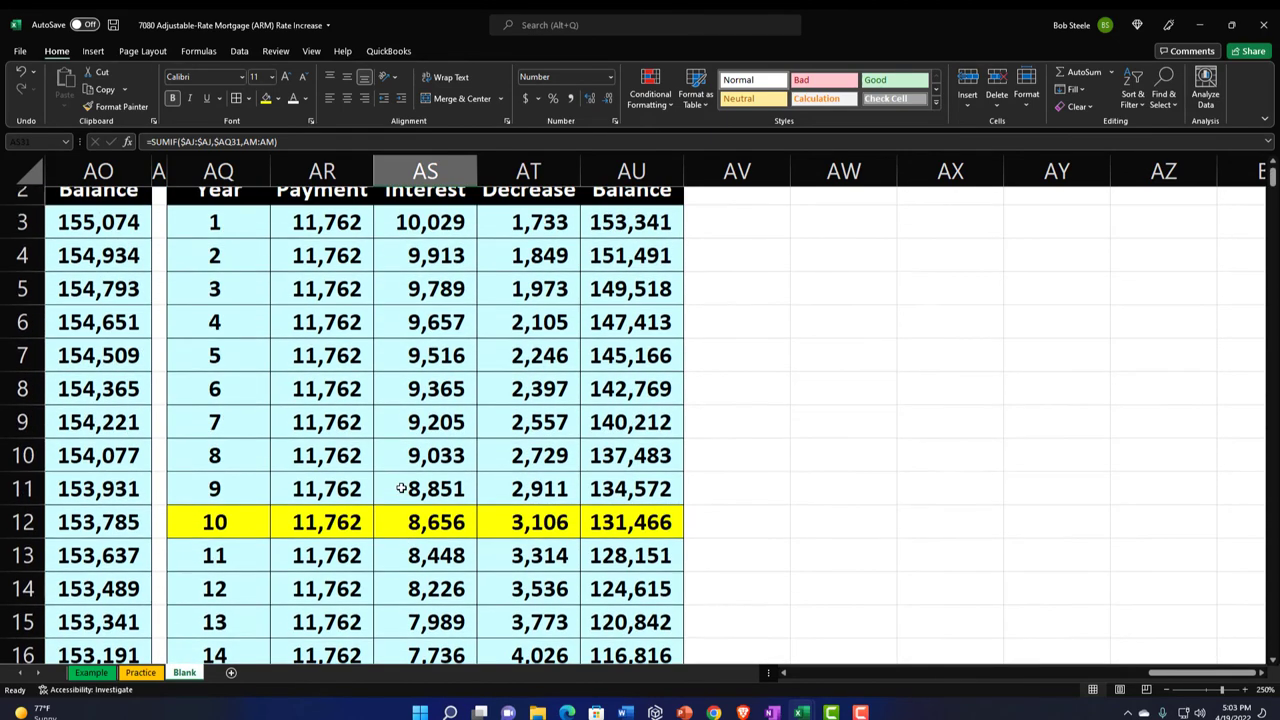
pyautogui.moveTo(242, 537); pyautogui.dragTo(522, 543)
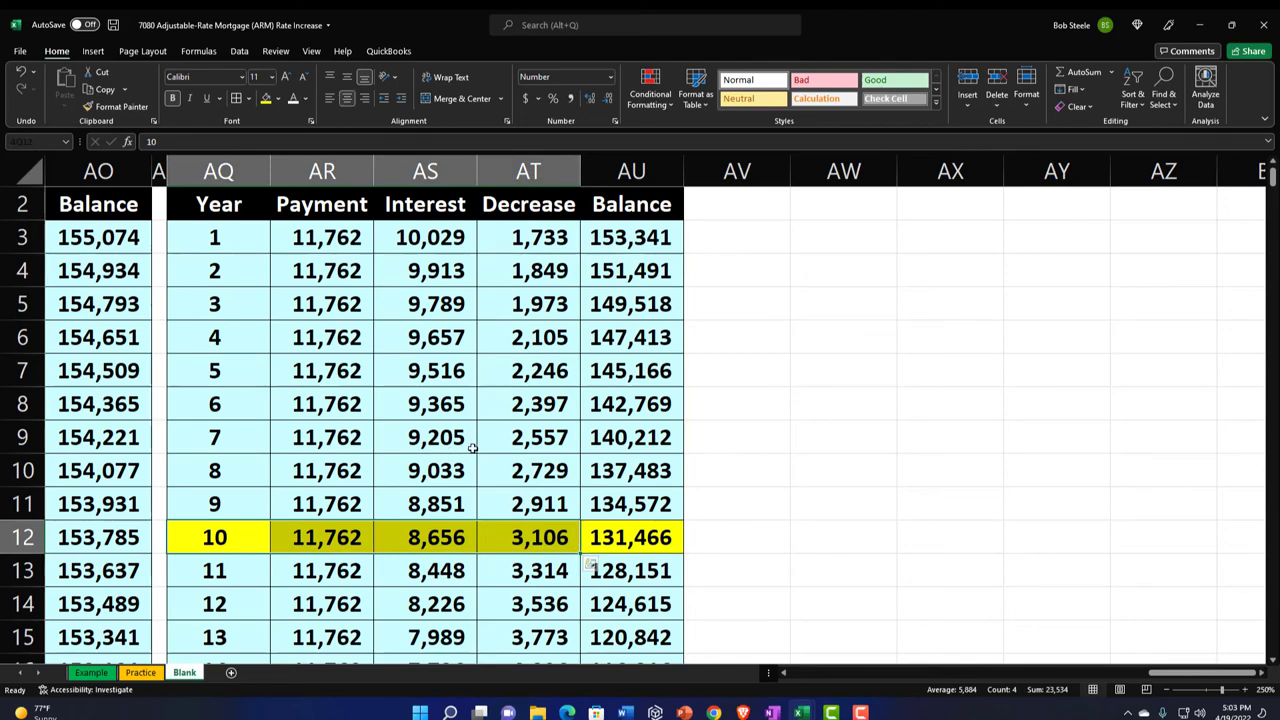
pyautogui.press('Home')
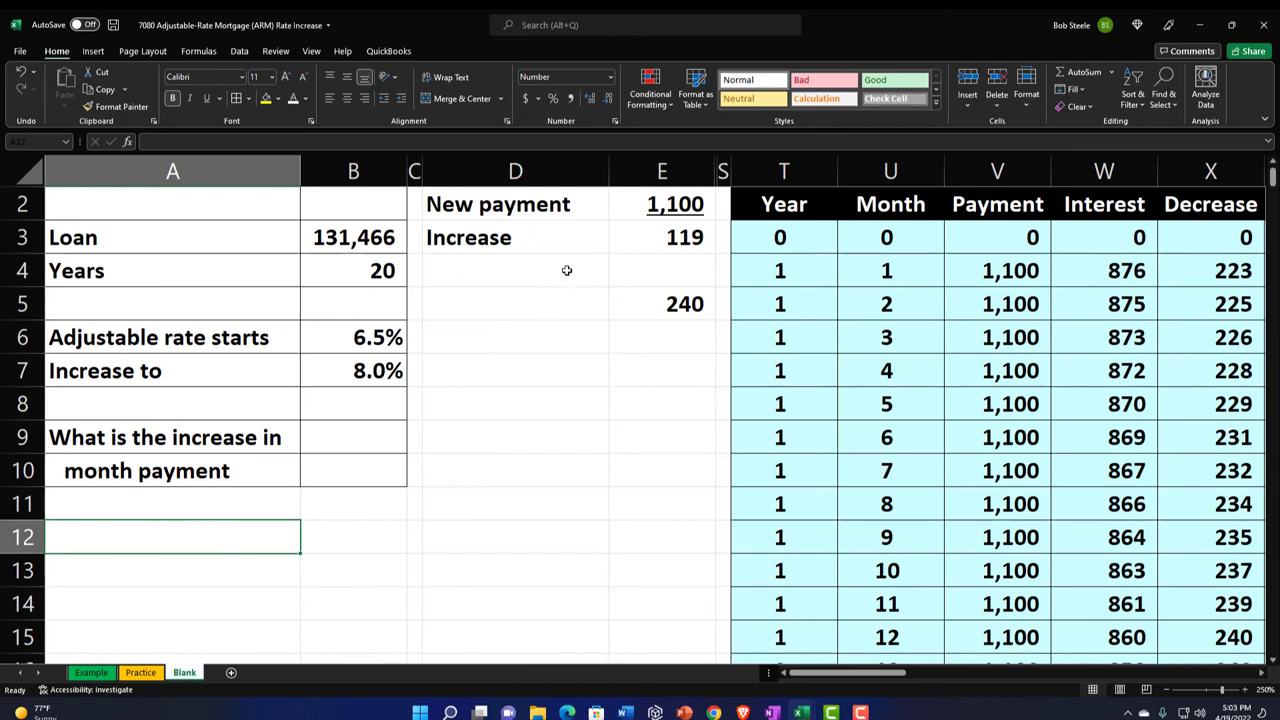
# Review the Rate Change monthly and yearly tables and the original 30-year loan data to see which tables are available for comparison
pyautogui.click(825, 258)
pyautogui.press('Right')
pyautogui.press('Right')
pyautogui.press('Right')
pyautogui.press('Right')
pyautogui.press('Right')
pyautogui.press('Right')
pyautogui.press('Right')
pyautogui.press('Right')
pyautogui.press('Right')
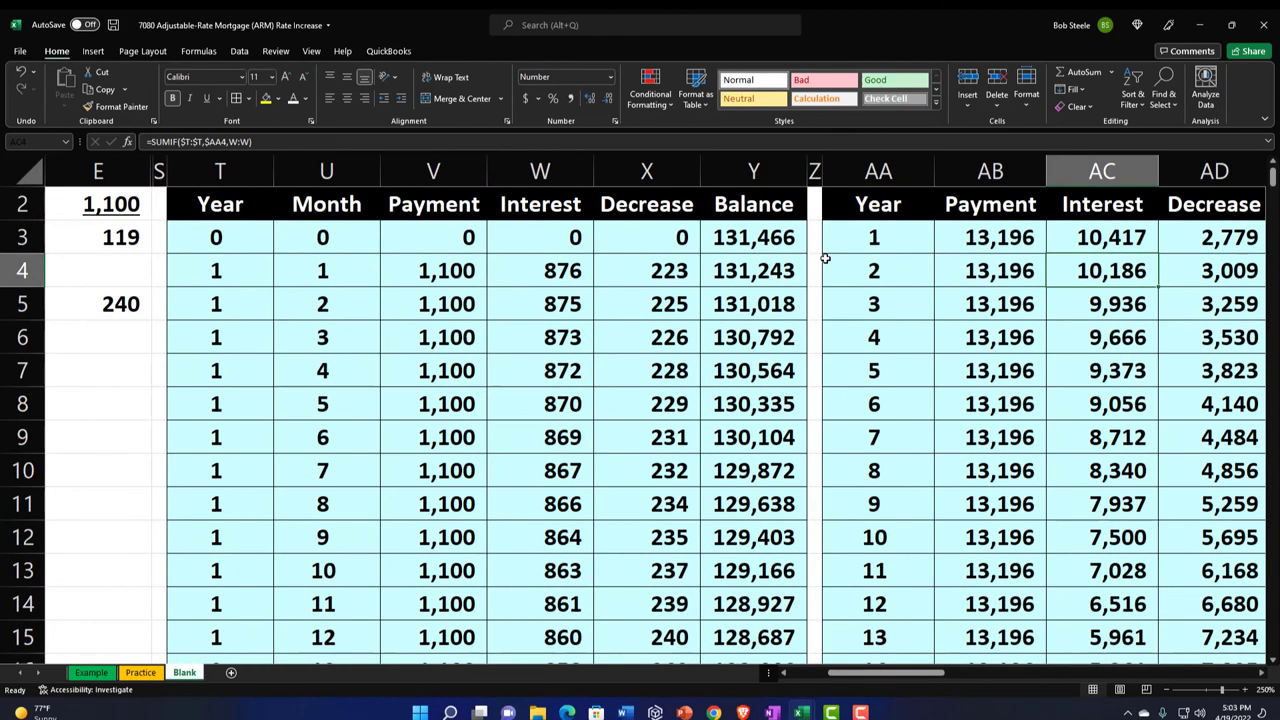
pyautogui.press('Left')
pyautogui.press('Left')
pyautogui.press('Left')
pyautogui.press('Left')
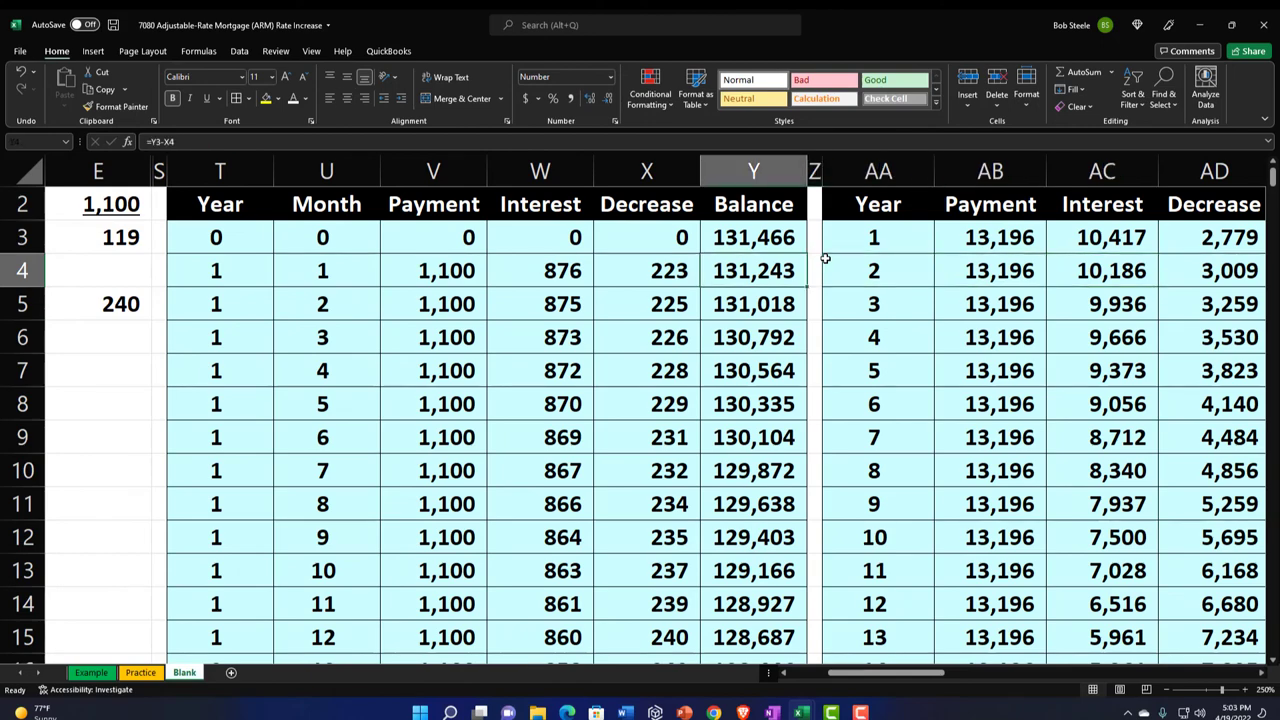
pyautogui.press('Left')
pyautogui.press('Right')
pyautogui.press('Right')
pyautogui.press('Right')
pyautogui.press('Right')
pyautogui.press('Right')
pyautogui.press('Right')
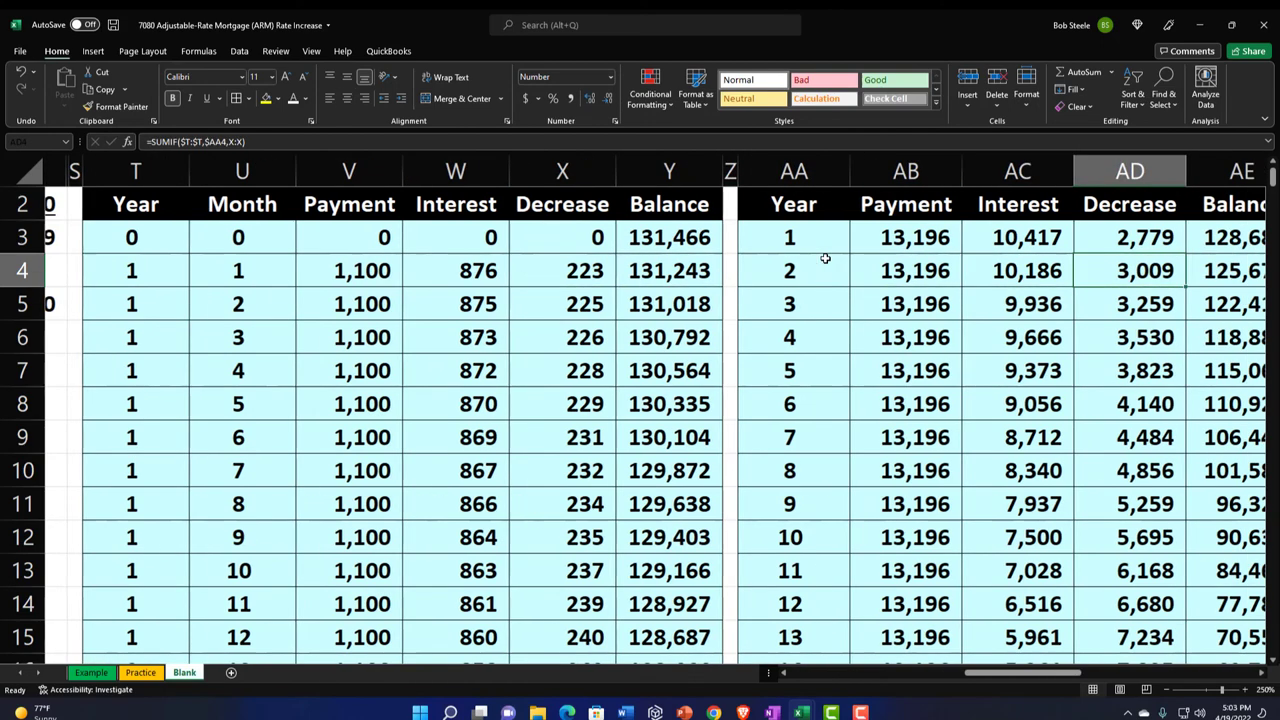
pyautogui.hscroll(3, 825, 258)
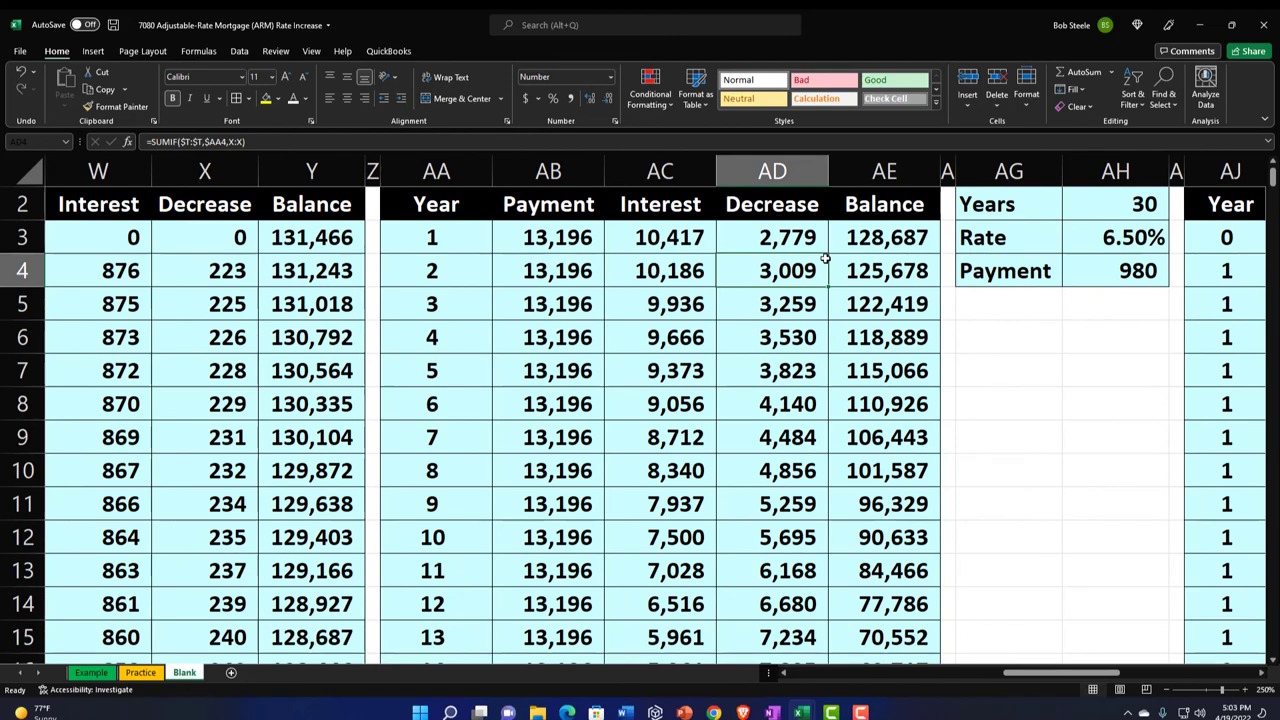
pyautogui.press('Right')
pyautogui.press('Right')
pyautogui.press('Right')
pyautogui.press('Right')
pyautogui.press('Right')
pyautogui.press('Right')
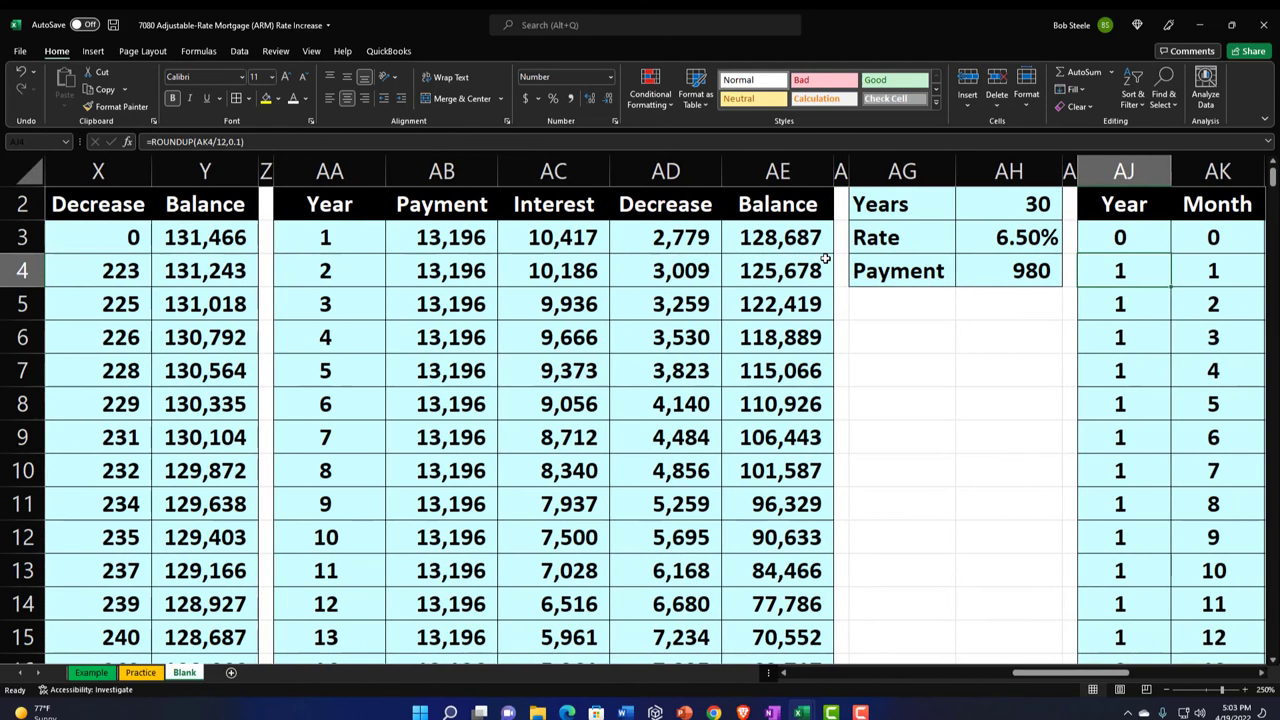
pyautogui.press('Left')
pyautogui.press('Left')
pyautogui.press('Left')
pyautogui.press('Left')
pyautogui.press('Left')
pyautogui.press('Left')
pyautogui.press('Left')
pyautogui.press('Left')
pyautogui.press('Left')
pyautogui.press('Left')
pyautogui.press('Left')
pyautogui.press('Left')
pyautogui.press('Left')
pyautogui.press('Left')
pyautogui.press('Left')
pyautogui.press('Left')
pyautogui.press('Left')
pyautogui.press('Left')
pyautogui.press('Left')
pyautogui.press('Left')
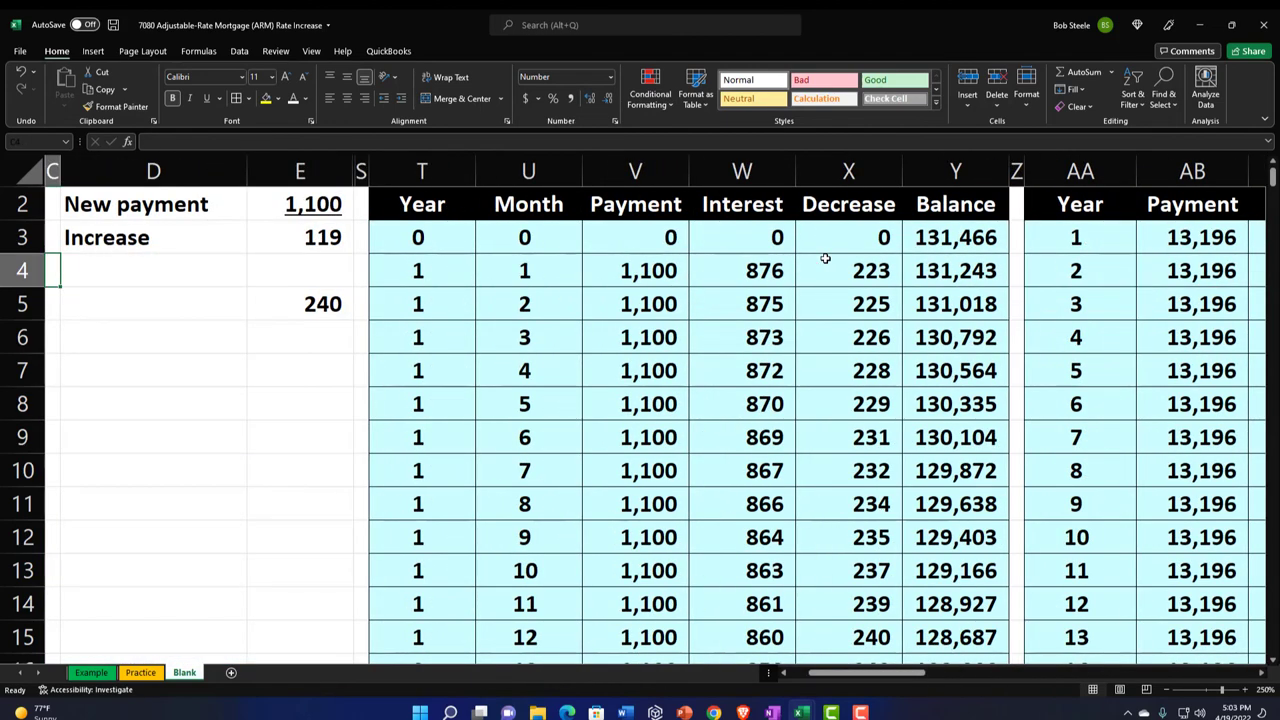
pyautogui.scroll(1, 858, 352)
pyautogui.click(871, 258)
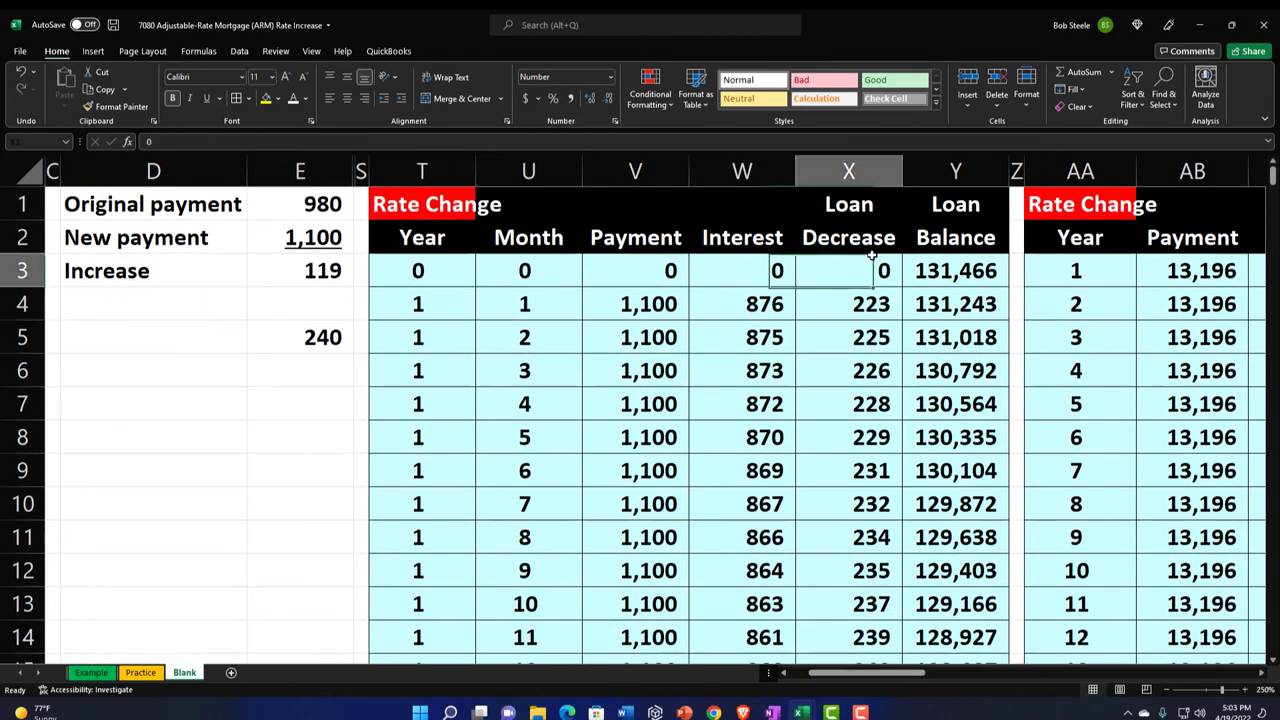
pyautogui.press('Right')
pyautogui.press('Right')
pyautogui.press('Right')
pyautogui.press('Right')
pyautogui.press('Right')
pyautogui.press('Right')
pyautogui.press('Right')
pyautogui.press('Right')
pyautogui.press('Right')
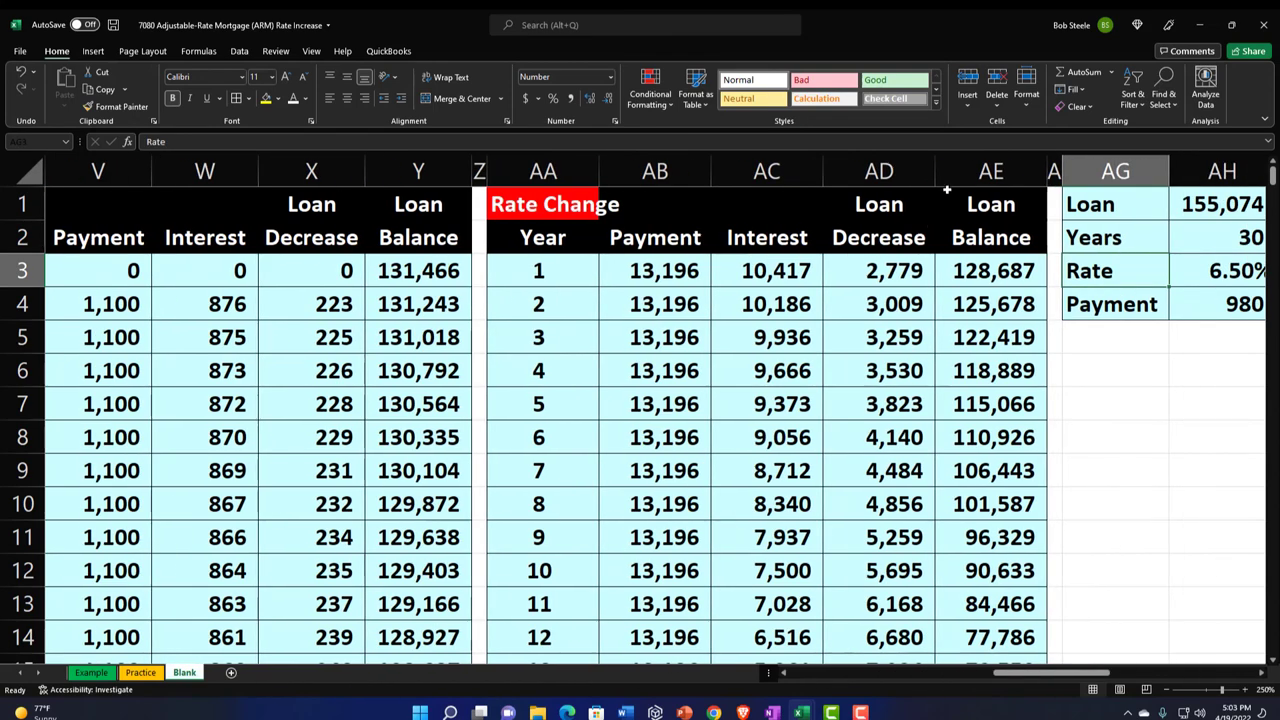
# Try to unhide any hidden columns within the range AD through AR
pyautogui.moveTo(905, 170); pyautogui.dragTo(1265, 172)
pyautogui.rightClick(711, 346)
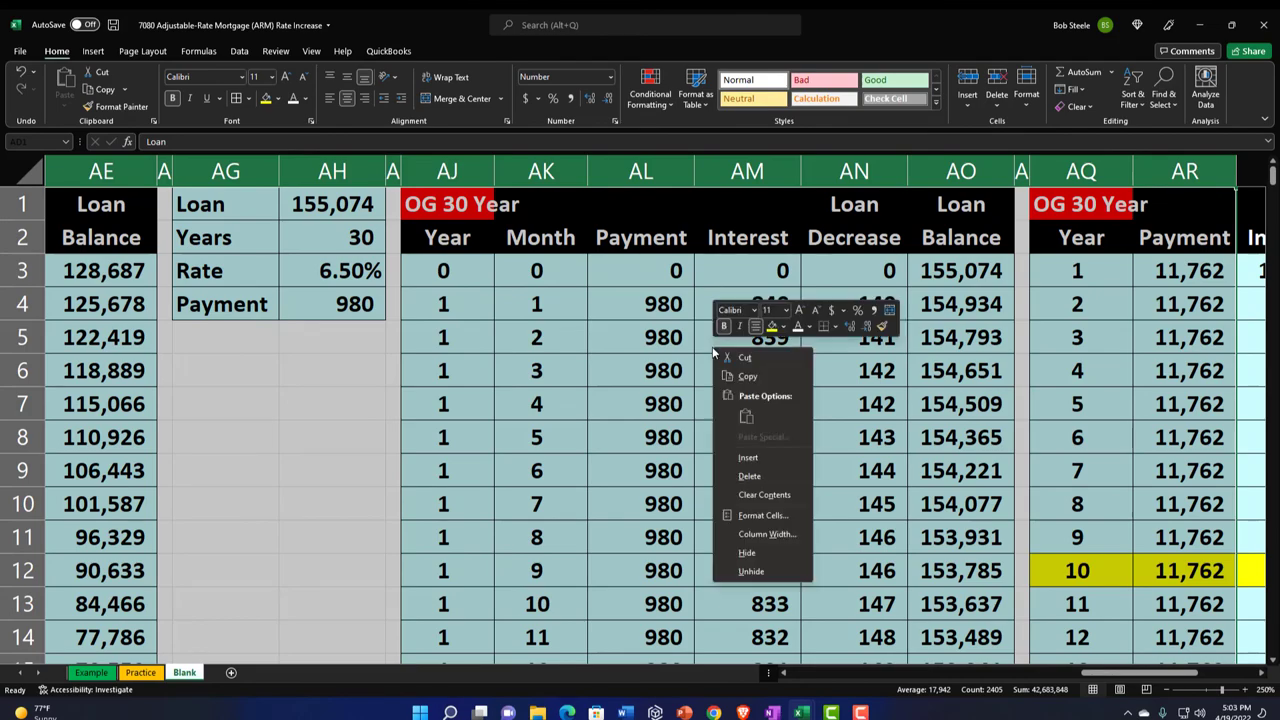
pyautogui.click(752, 570)
pyautogui.click(568, 368)
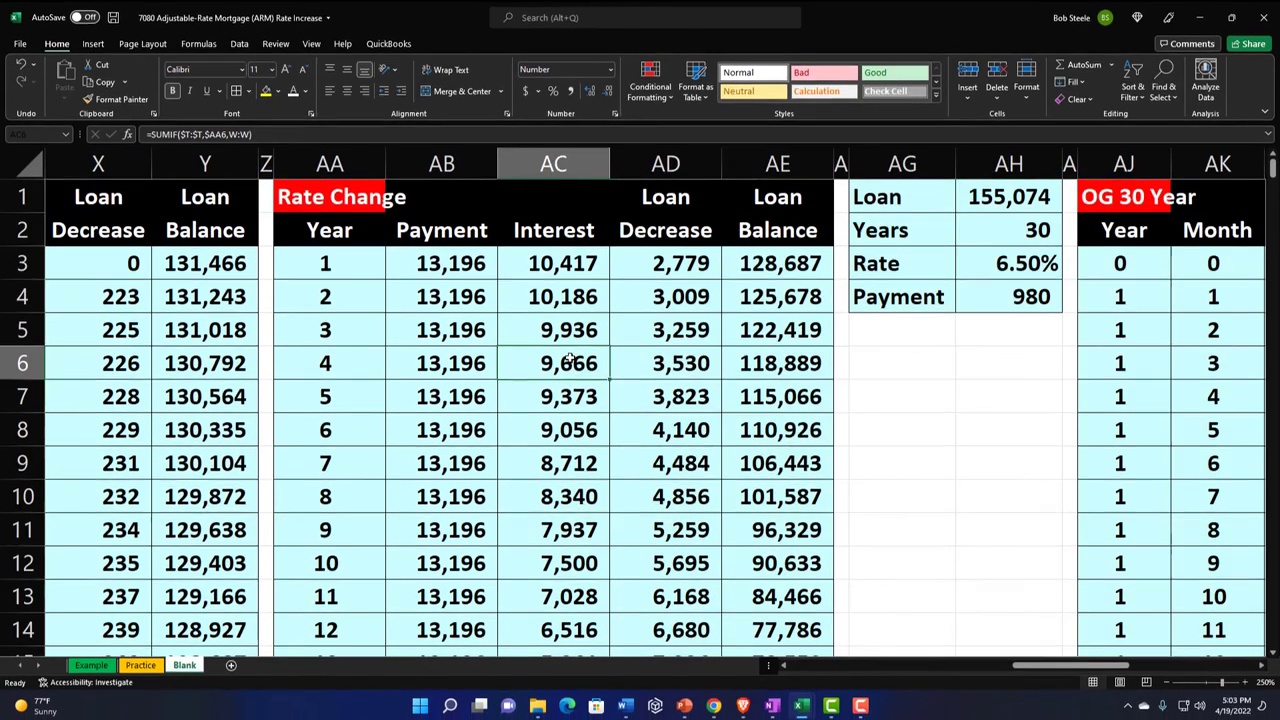
# Unhide all hidden columns from column A through AQ
pyautogui.press('Left')
pyautogui.press('Left')
pyautogui.press('Left')
pyautogui.press('Left')
pyautogui.press('Left')
pyautogui.press('Left')
pyautogui.press('Left')
pyautogui.press('Left')
pyautogui.press('Left')
pyautogui.press('Left')
pyautogui.press('Left')
pyautogui.press('Left')
pyautogui.press('Left')
pyautogui.press('Left')
pyautogui.press('Left')
pyautogui.press('Left')
pyautogui.press('Left')
pyautogui.press('Left')
pyautogui.press('Left')
pyautogui.press('Left')
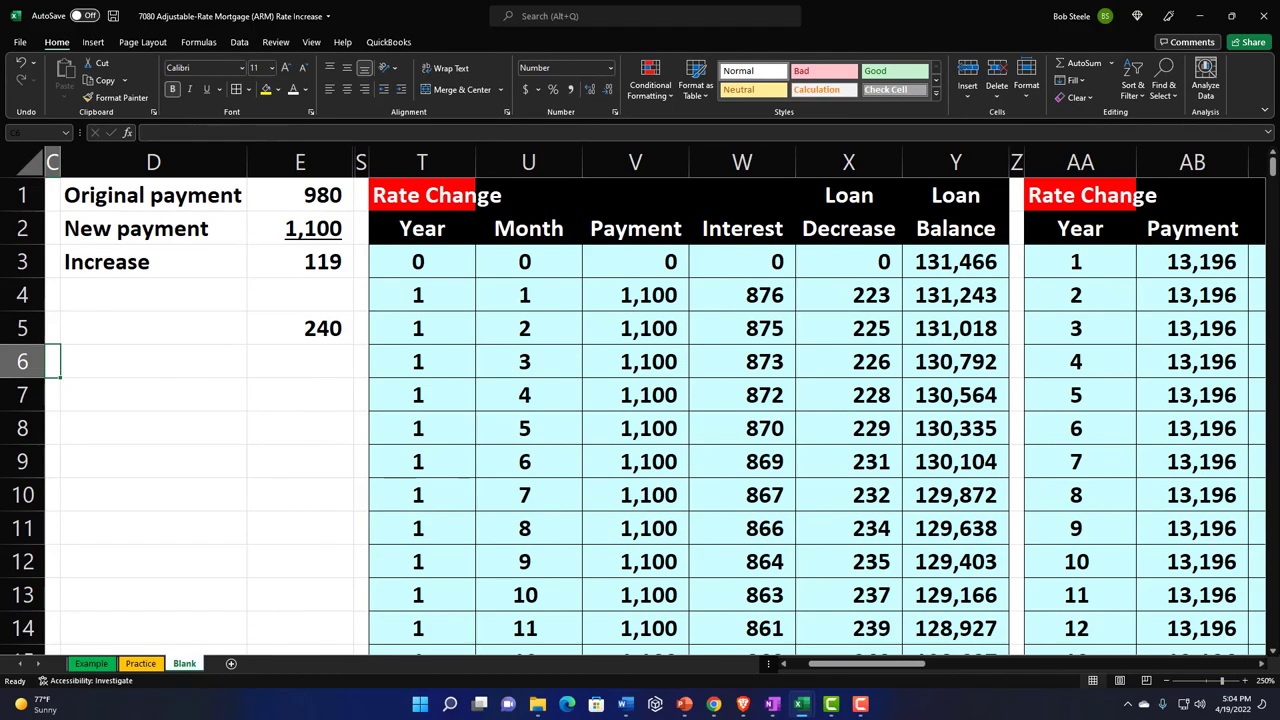
pyautogui.press('Left')
pyautogui.press('Left')
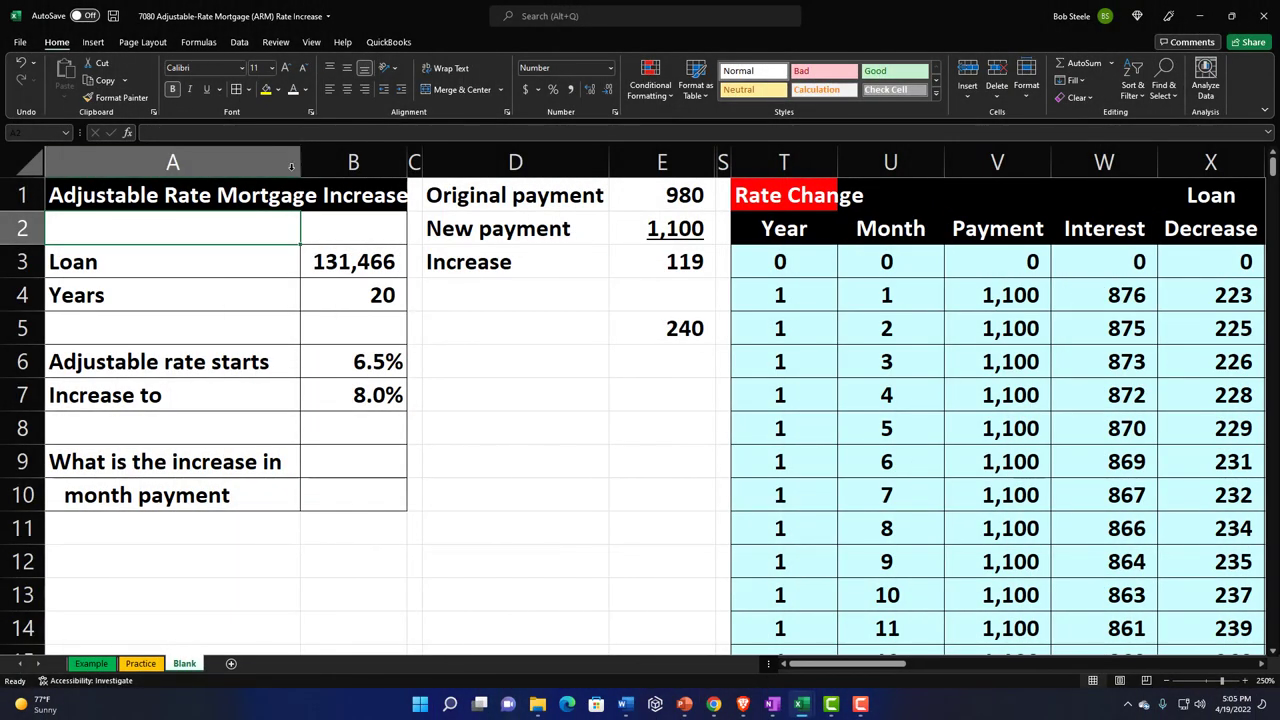
pyautogui.moveTo(172, 162); pyautogui.dragTo(772, 357)
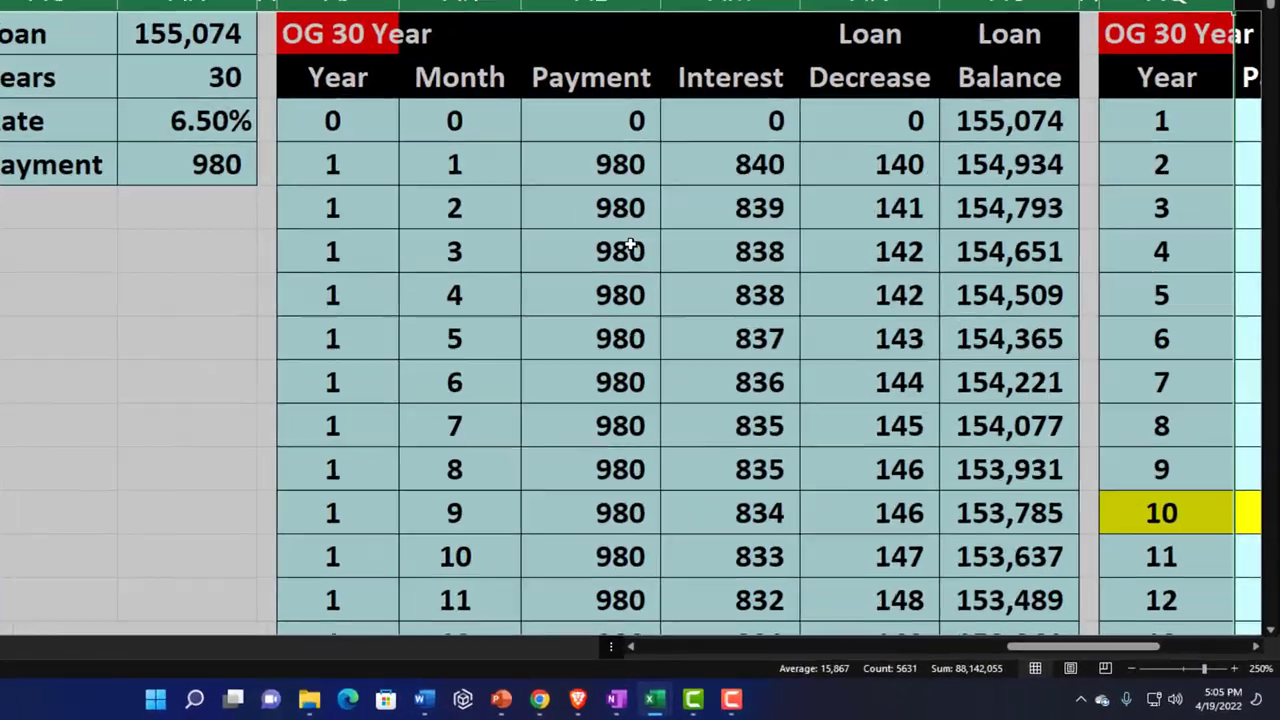
pyautogui.rightClick(630, 245)
pyautogui.click(694, 540)
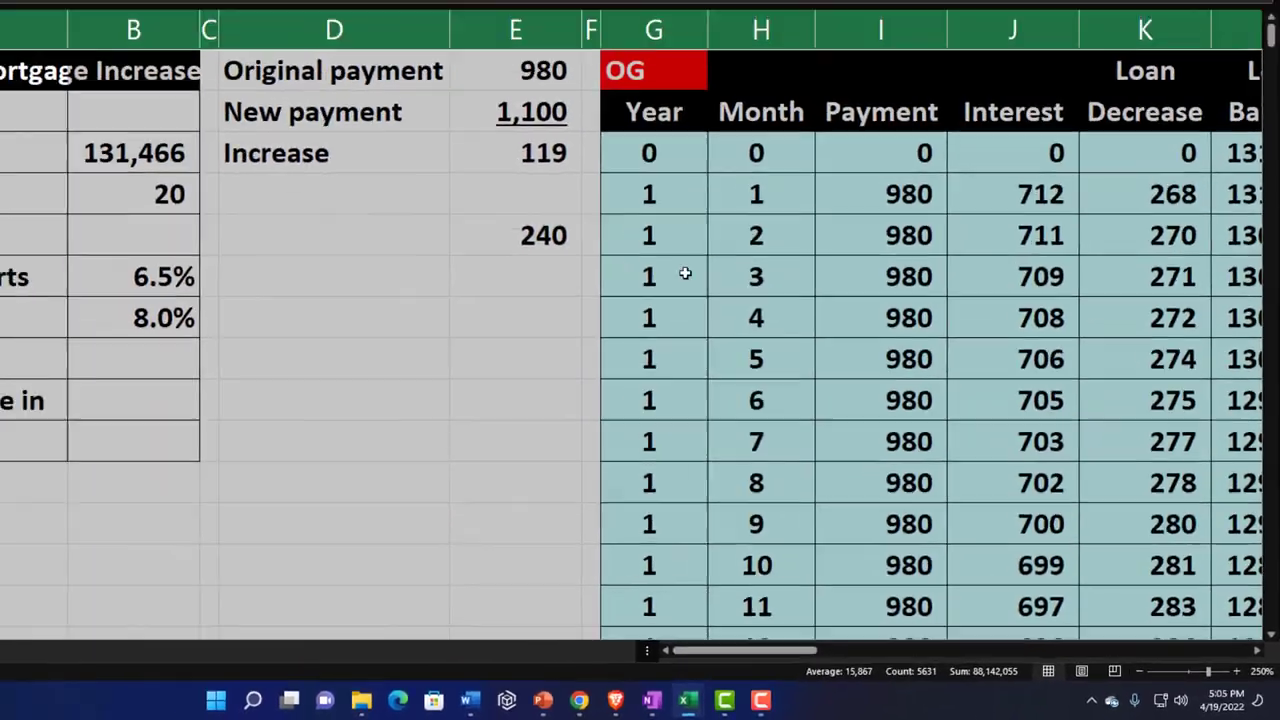
# Examine the OG and Rate Change monthly and yearly tables across columns G through AD, and the payment increase in E3
pyautogui.click(654, 70)
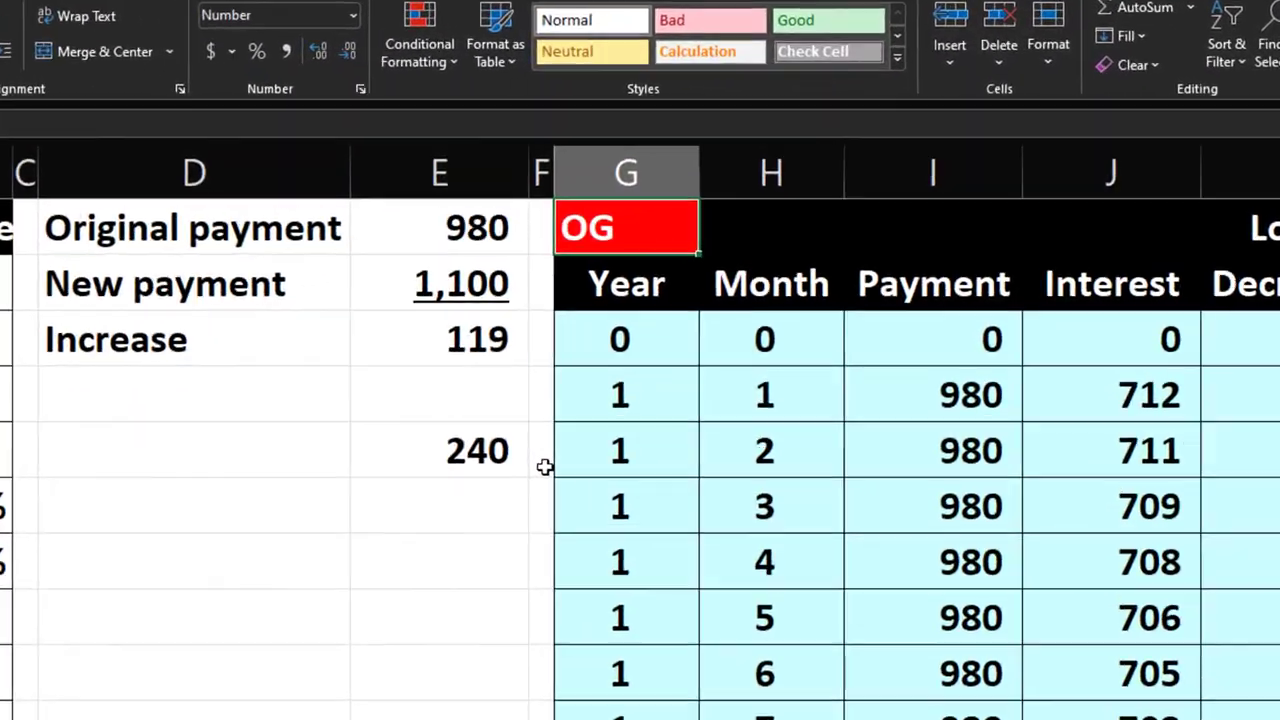
pyautogui.press('Right')
pyautogui.press('Right')
pyautogui.press('Right')
pyautogui.press('Right')
pyautogui.press('Right')
pyautogui.press('Right')
pyautogui.press('Right')
pyautogui.press('Right')
pyautogui.press('Right')
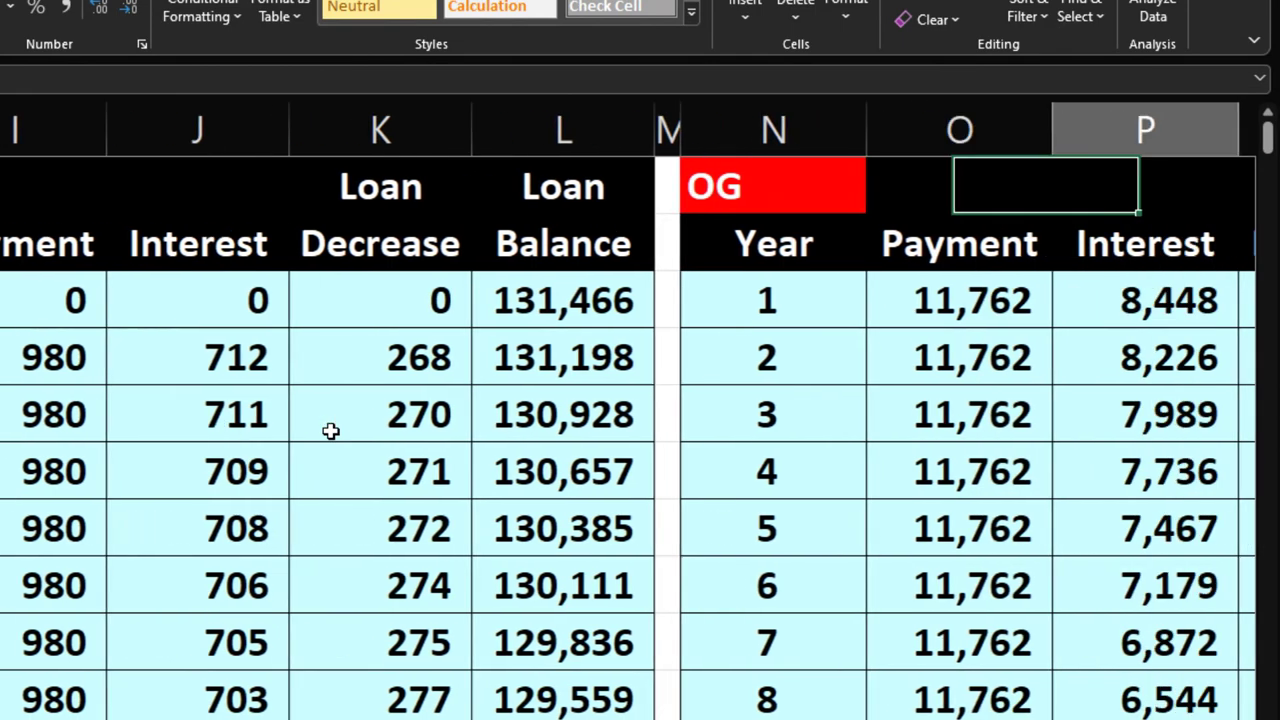
pyautogui.press('Left')
pyautogui.press('Left')
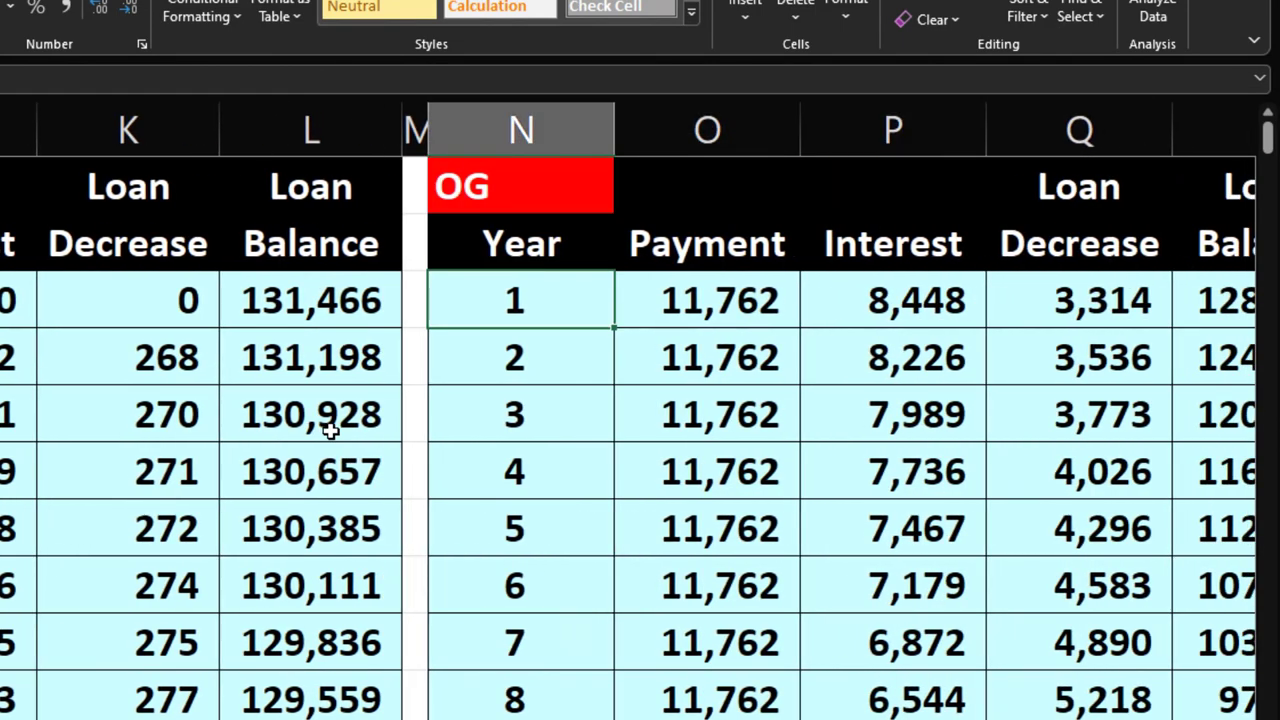
pyautogui.press('Right')
pyautogui.press('Right')
pyautogui.press('Right')
pyautogui.press('Right')
pyautogui.press('Right')
pyautogui.press('Right')
pyautogui.press('Right')
pyautogui.press('Right')
pyautogui.press('Right')
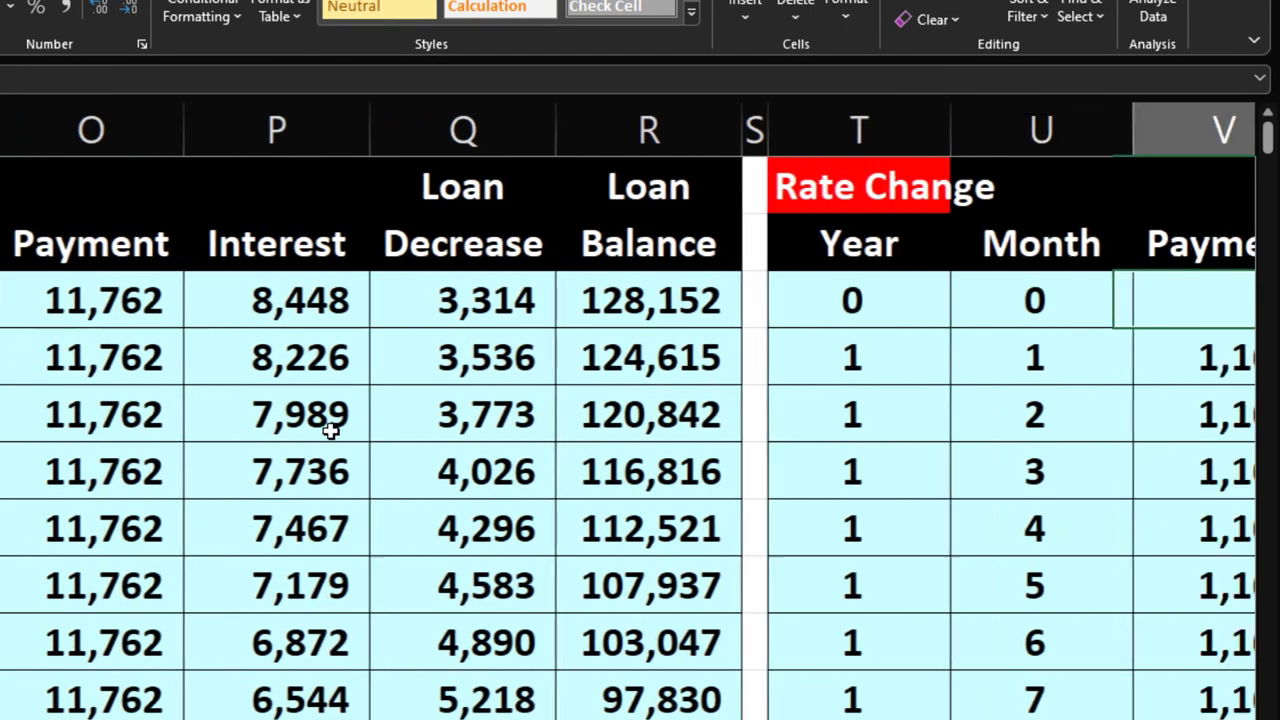
pyautogui.press('Right')
pyautogui.press('Right')
pyautogui.press('Right')
pyautogui.press('Right')
pyautogui.press('Right')
pyautogui.press('Right')
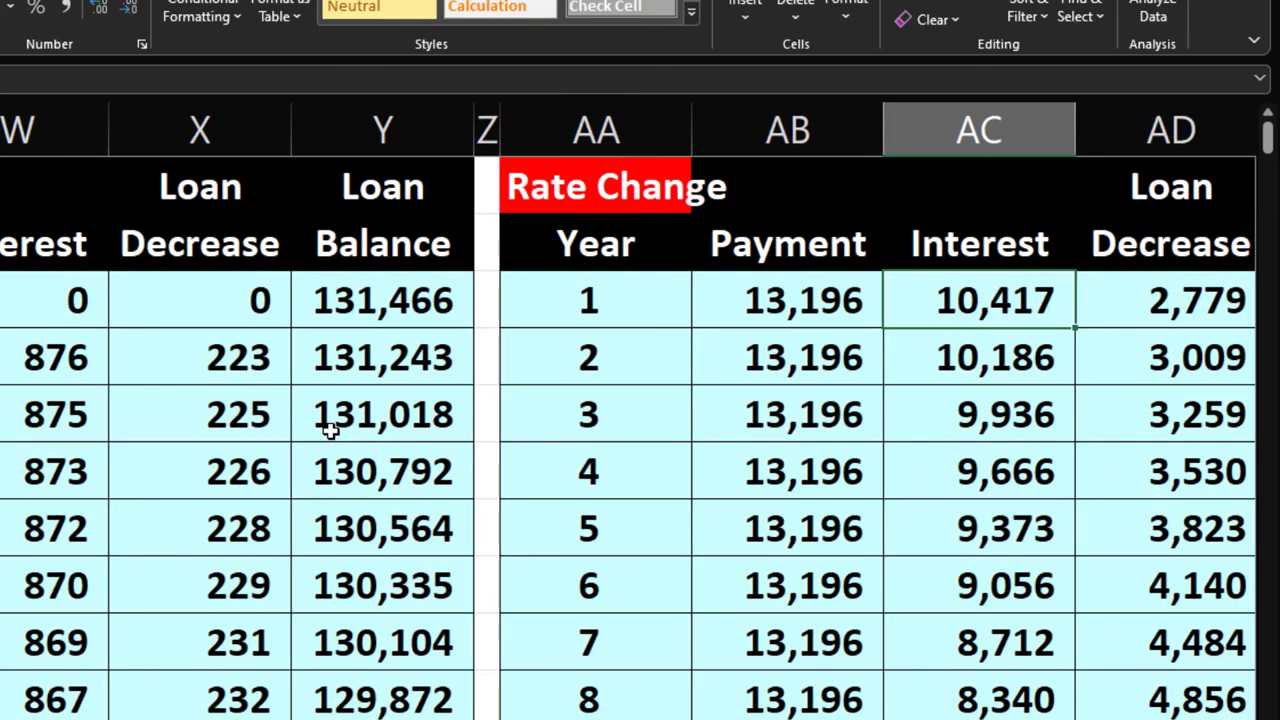
pyautogui.press('Left')
pyautogui.press('Left')
pyautogui.press('Left')
pyautogui.press('Left')
pyautogui.press('Left')
pyautogui.press('Left')
pyautogui.press('Left')
pyautogui.press('Left')
pyautogui.press('Left')
pyautogui.press('Left')
pyautogui.press('Left')
pyautogui.press('Left')
pyautogui.press('Left')
pyautogui.press('Left')
pyautogui.press('Left')
pyautogui.press('Left')
pyautogui.press('Left')
pyautogui.press('Left')
pyautogui.press('Left')
pyautogui.press('Left')
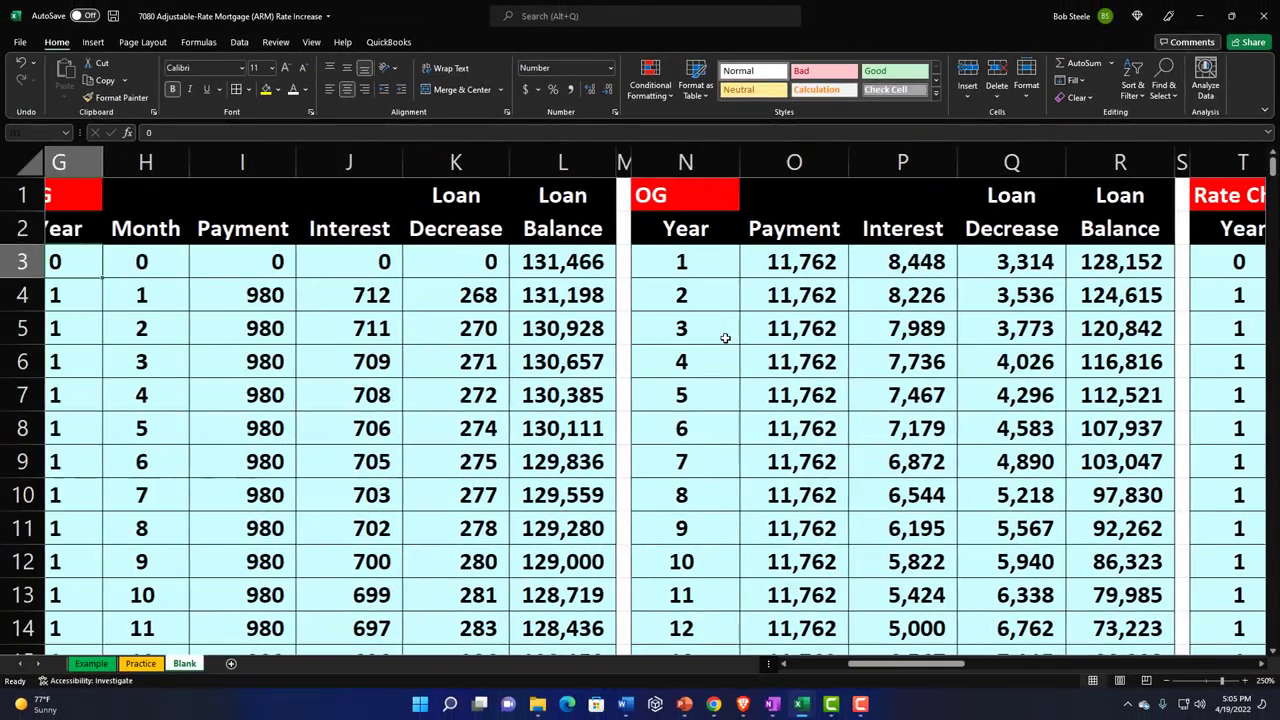
pyautogui.press('Left')
pyautogui.press('Left')
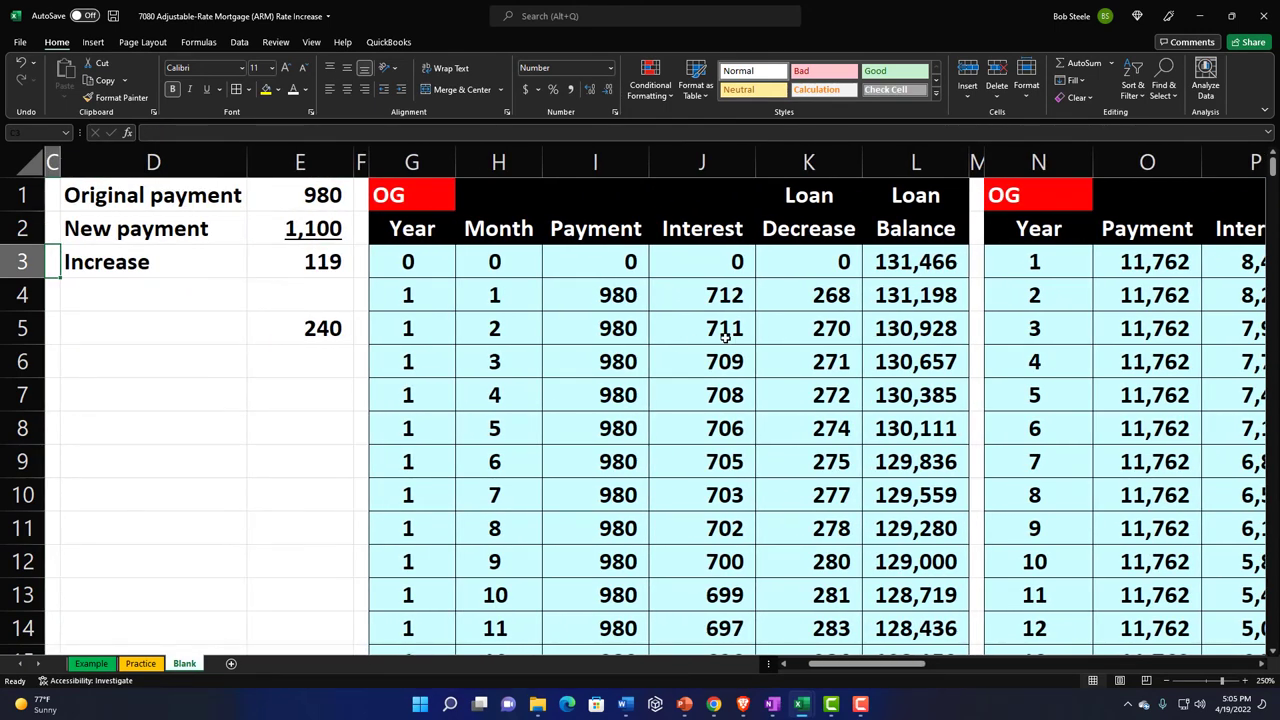
pyautogui.click(312, 262)
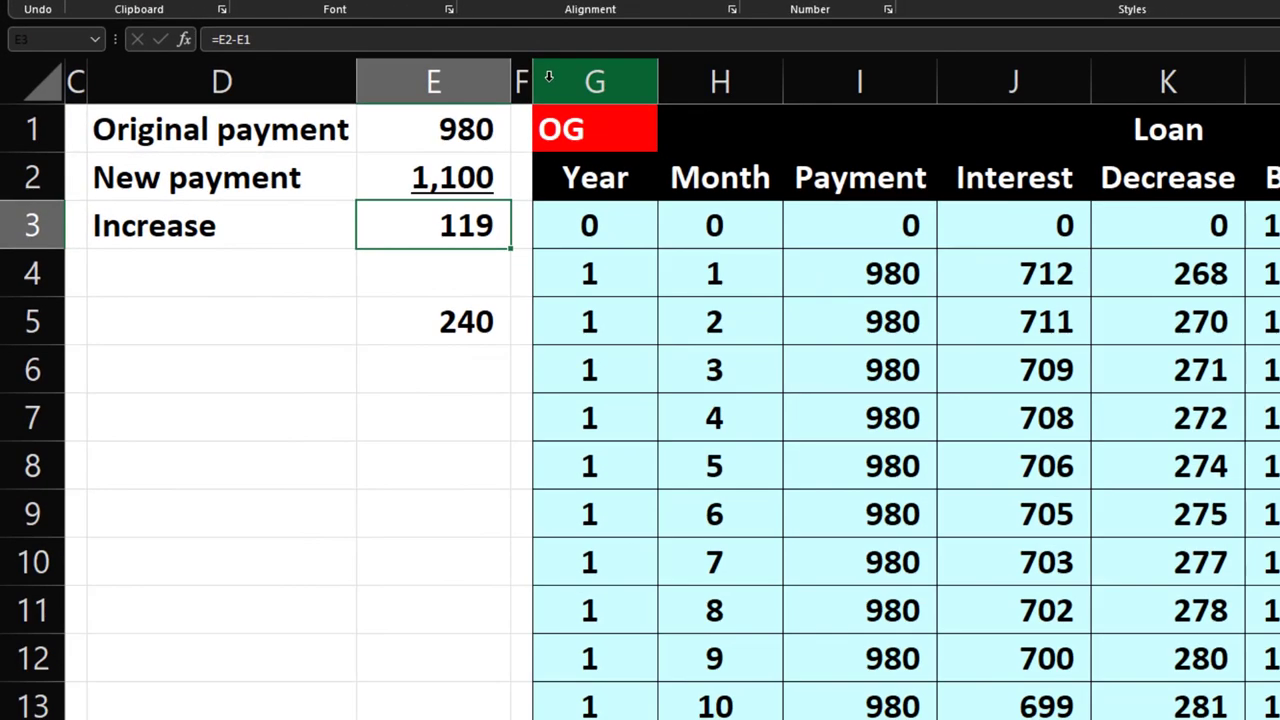
# Hide the OG monthly amortization table in columns G through M, and look down the OG yearly table to its totals
pyautogui.moveTo(548, 77); pyautogui.dragTo(1279, 81)
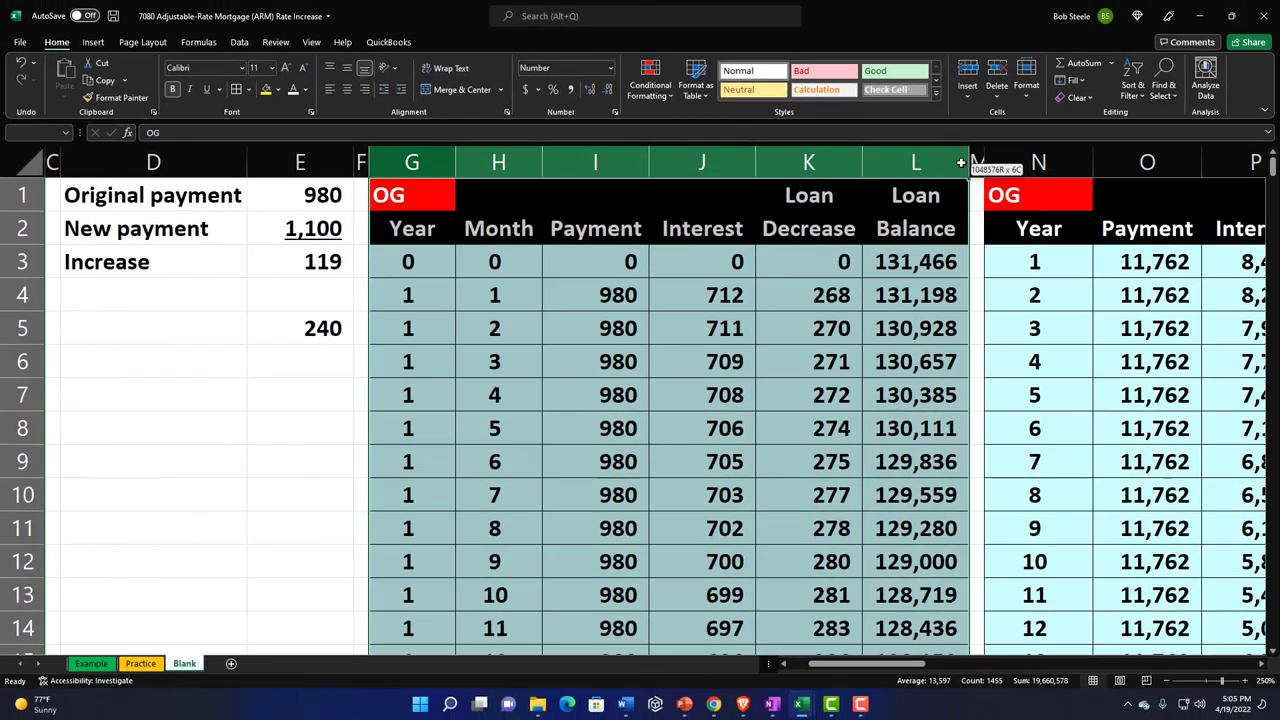
pyautogui.rightClick(713, 300)
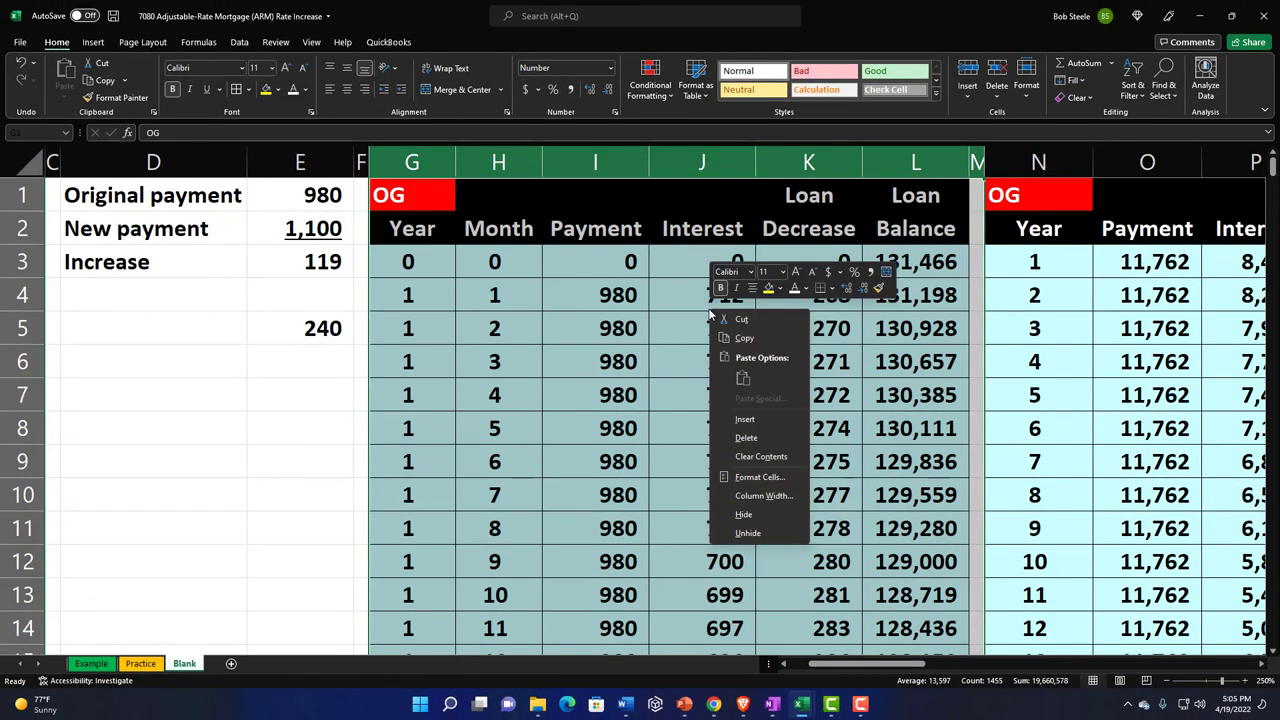
pyautogui.click(745, 514)
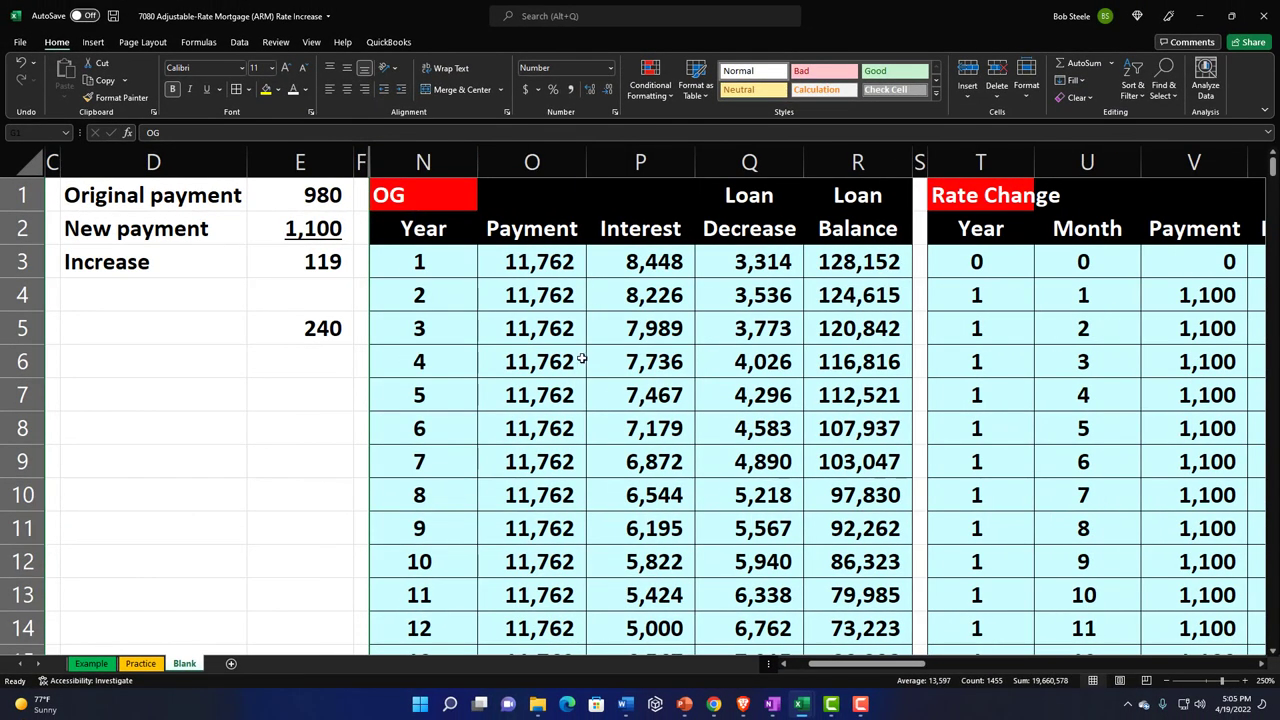
pyautogui.click(428, 268)
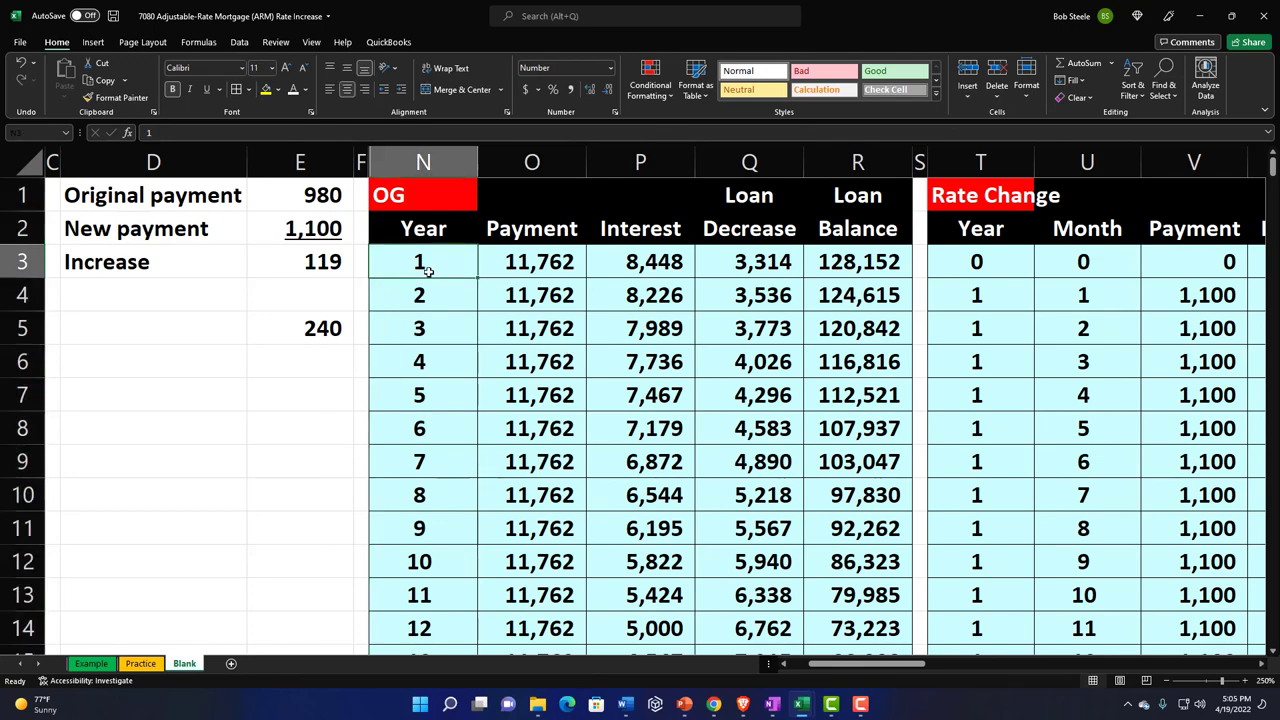
pyautogui.scroll(-4, 439, 362)
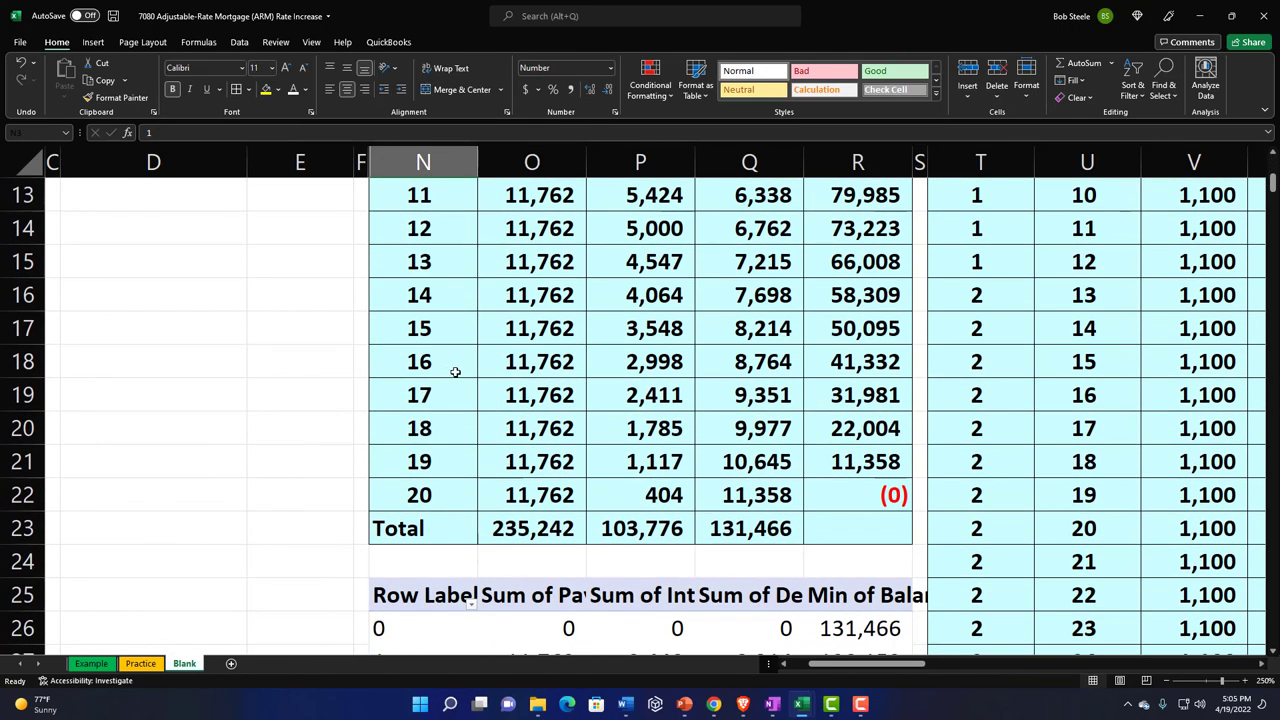
pyautogui.scroll(4, 455, 372)
# Hide the Rate Change monthly table in columns T through Z so both yearly tables sit side by side
pyautogui.moveTo(957, 168); pyautogui.dragTo(1196, 190)
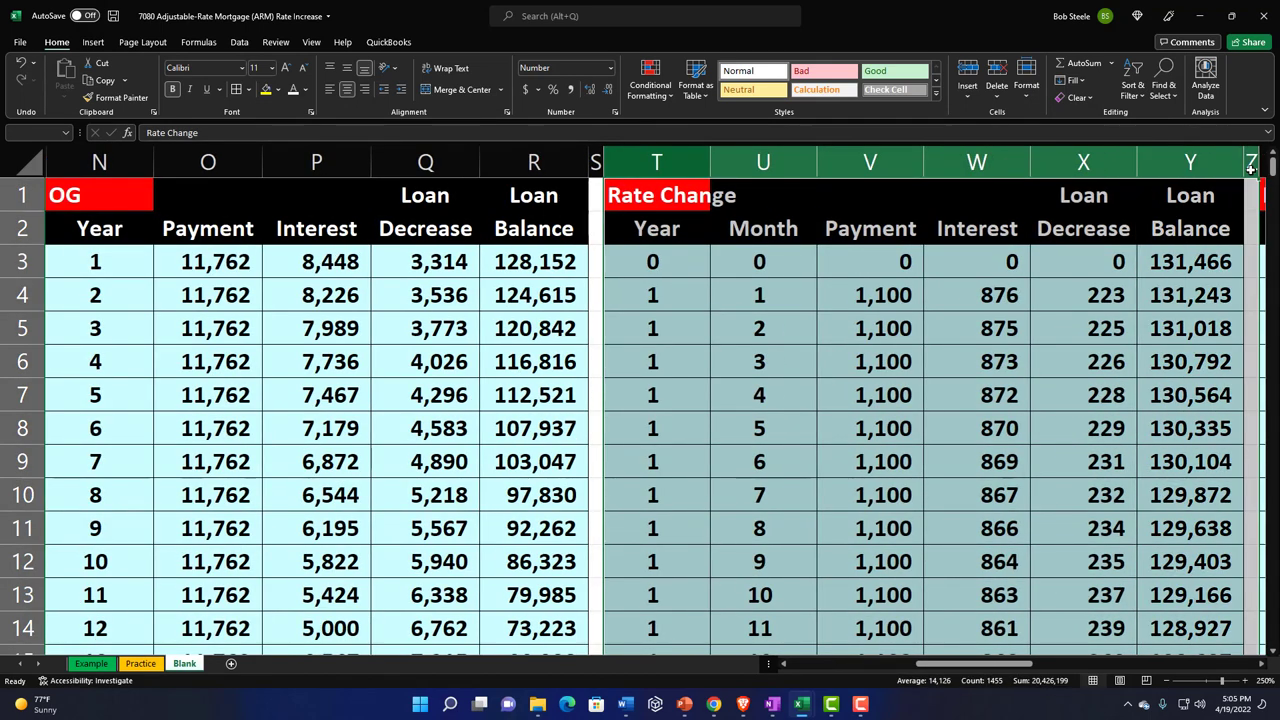
pyautogui.rightClick(826, 323)
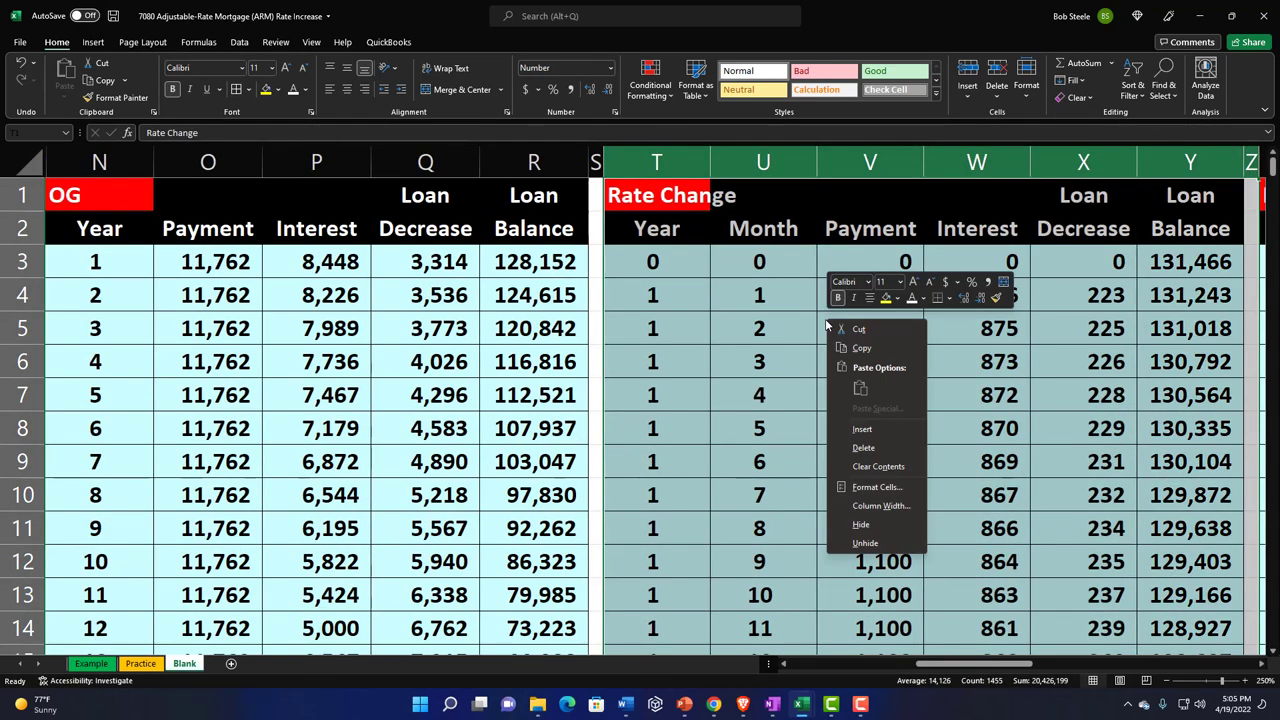
pyautogui.click(861, 524)
pyautogui.click(680, 325)
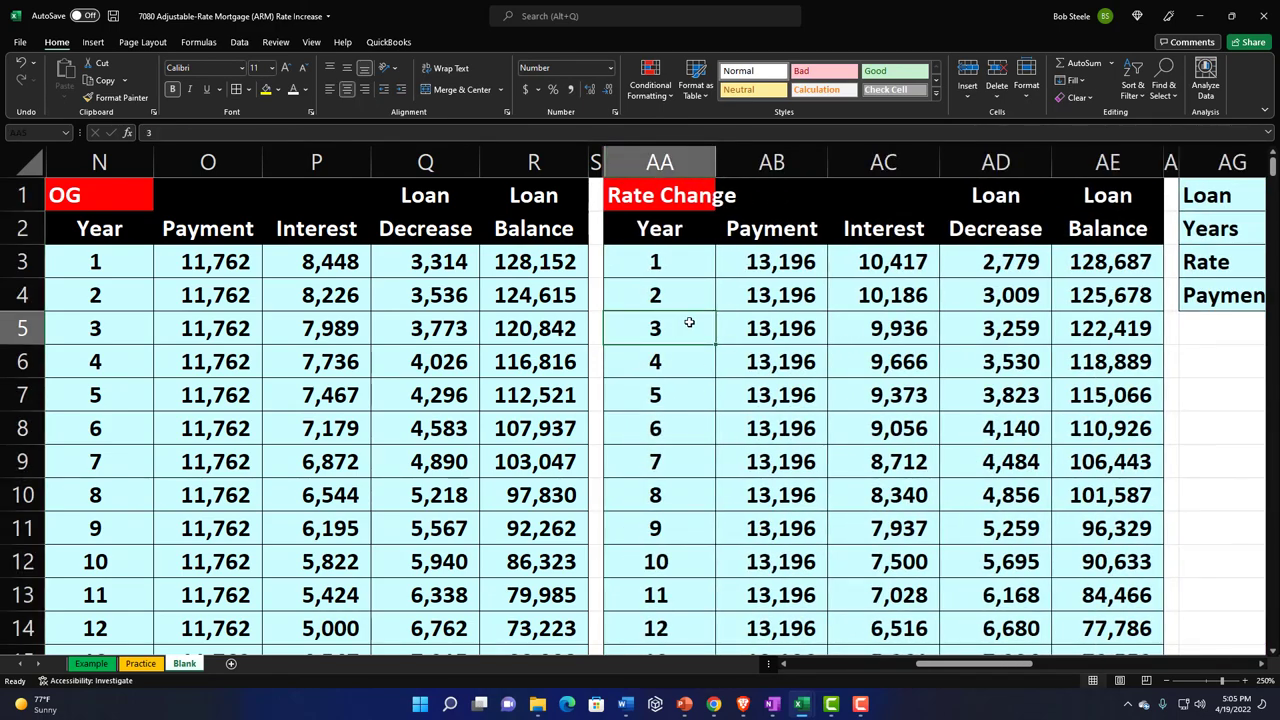
# Compare payment, interest and loan decrease between the OG and Rate Change yearly tables, and return to Excel from the browser's loan calculator
pyautogui.scroll(-4, 499, 308)
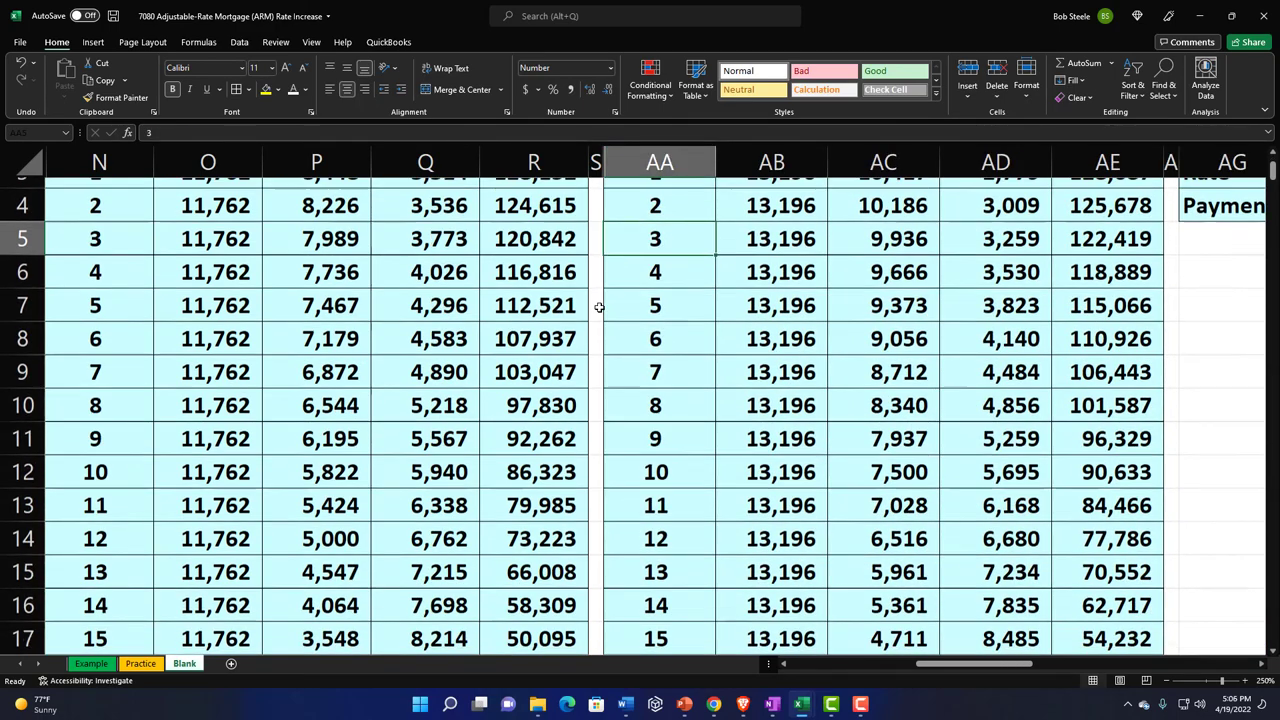
pyautogui.scroll(4, 598, 307)
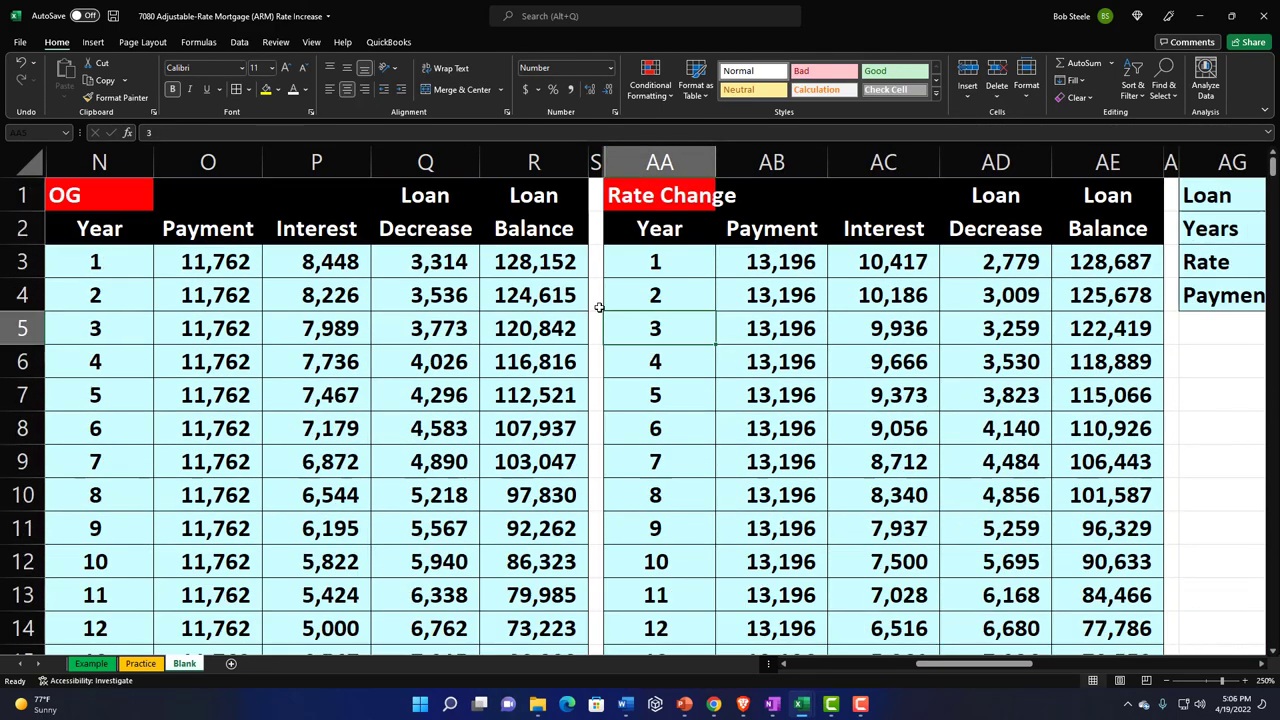
pyautogui.click(752, 261)
pyautogui.click(864, 261)
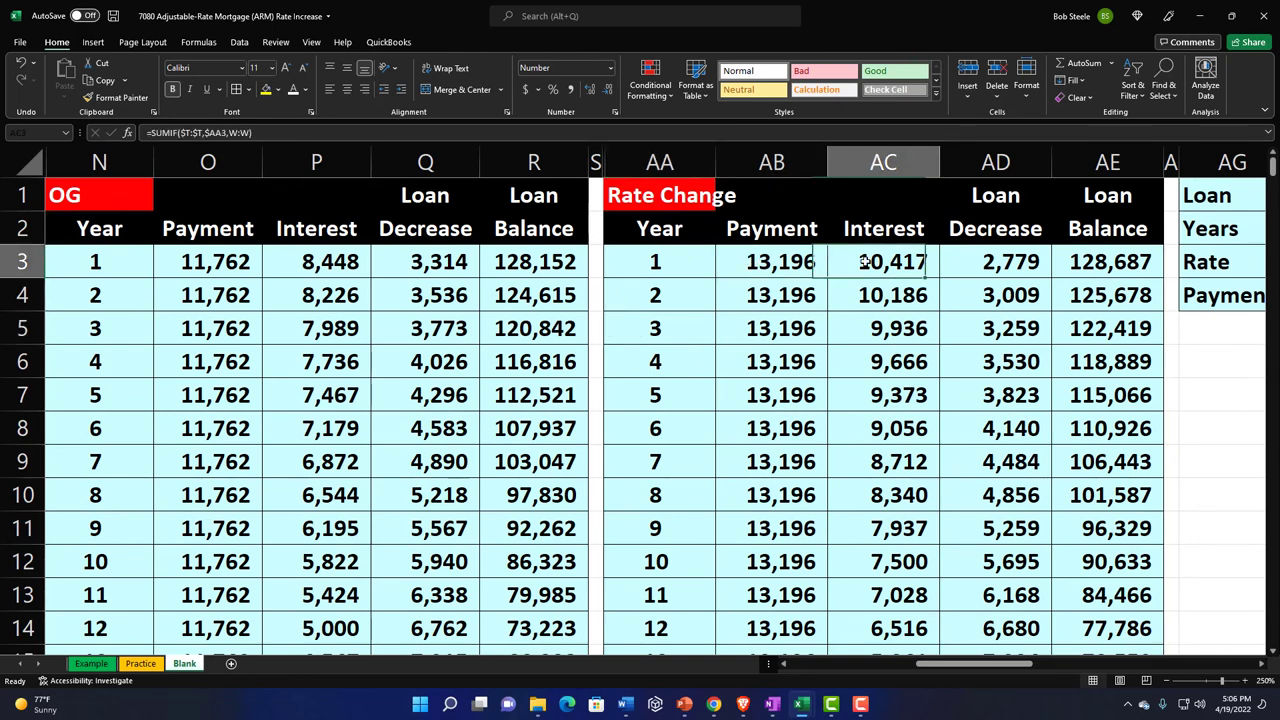
pyautogui.click(976, 260)
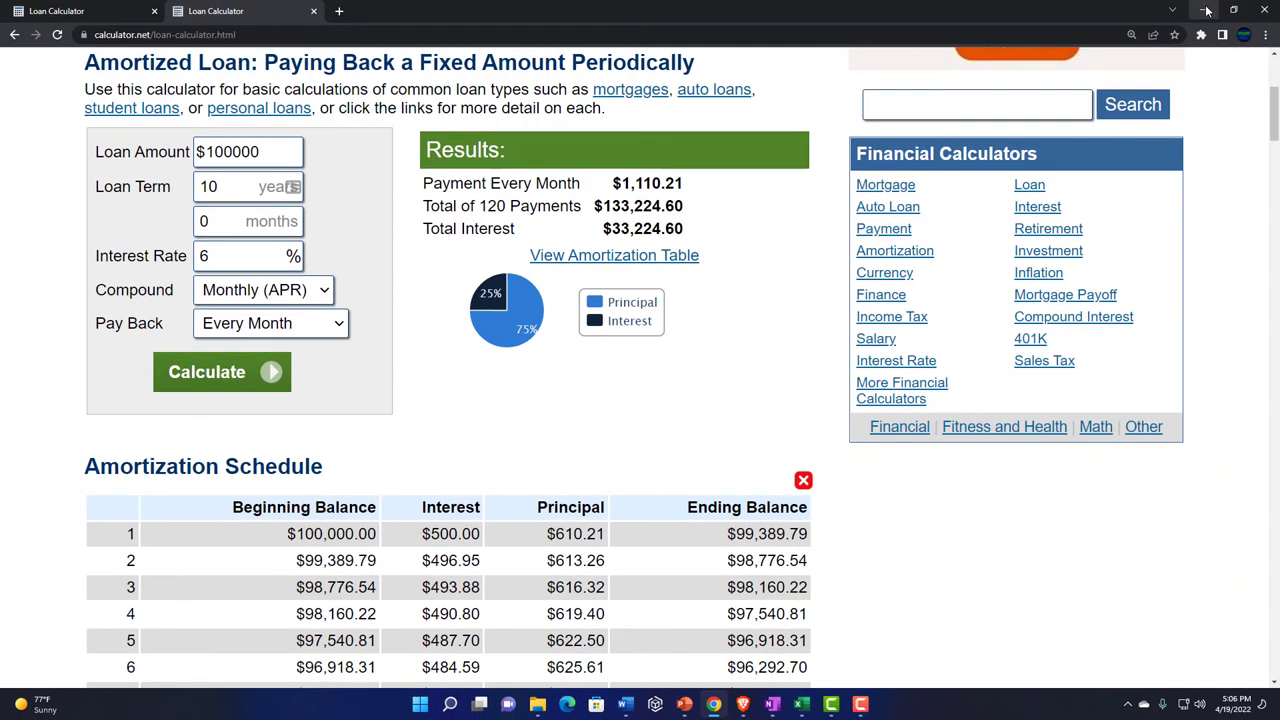
pyautogui.hotkey('alt', 'Tab')
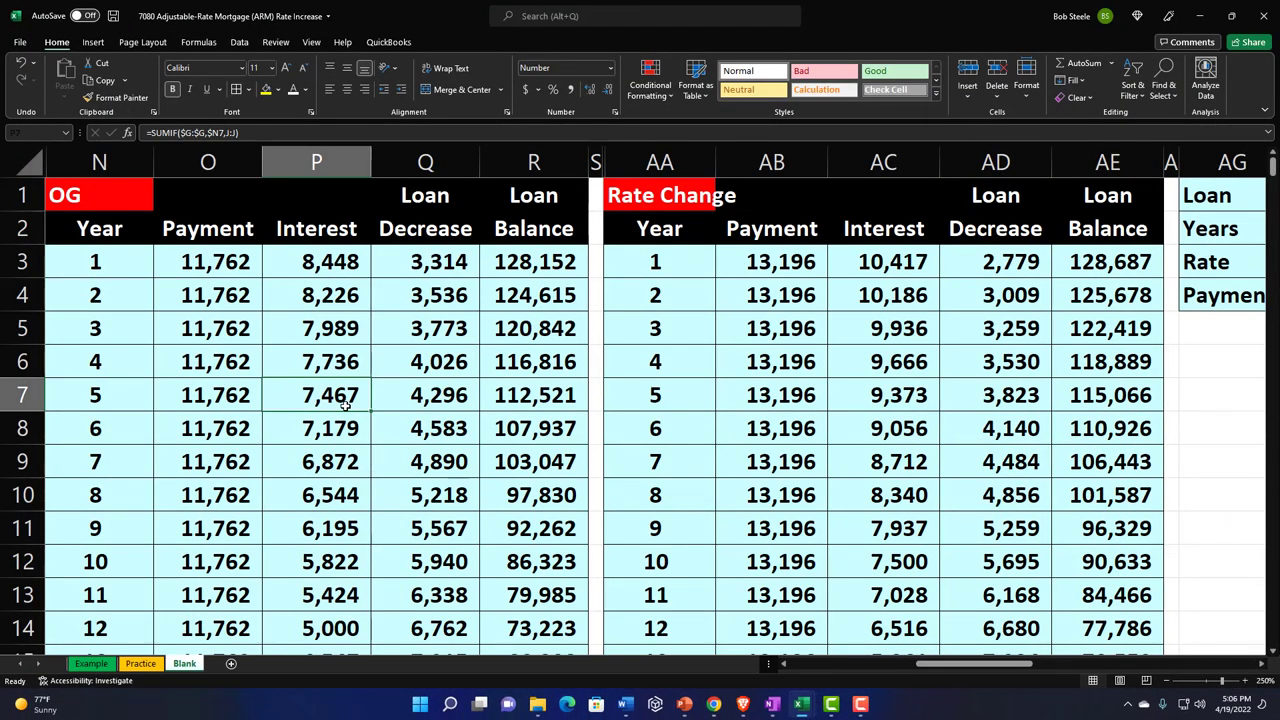
# Review the payment comparison in columns D and E and the loan term and interest rates in column B
pyautogui.press('Home')
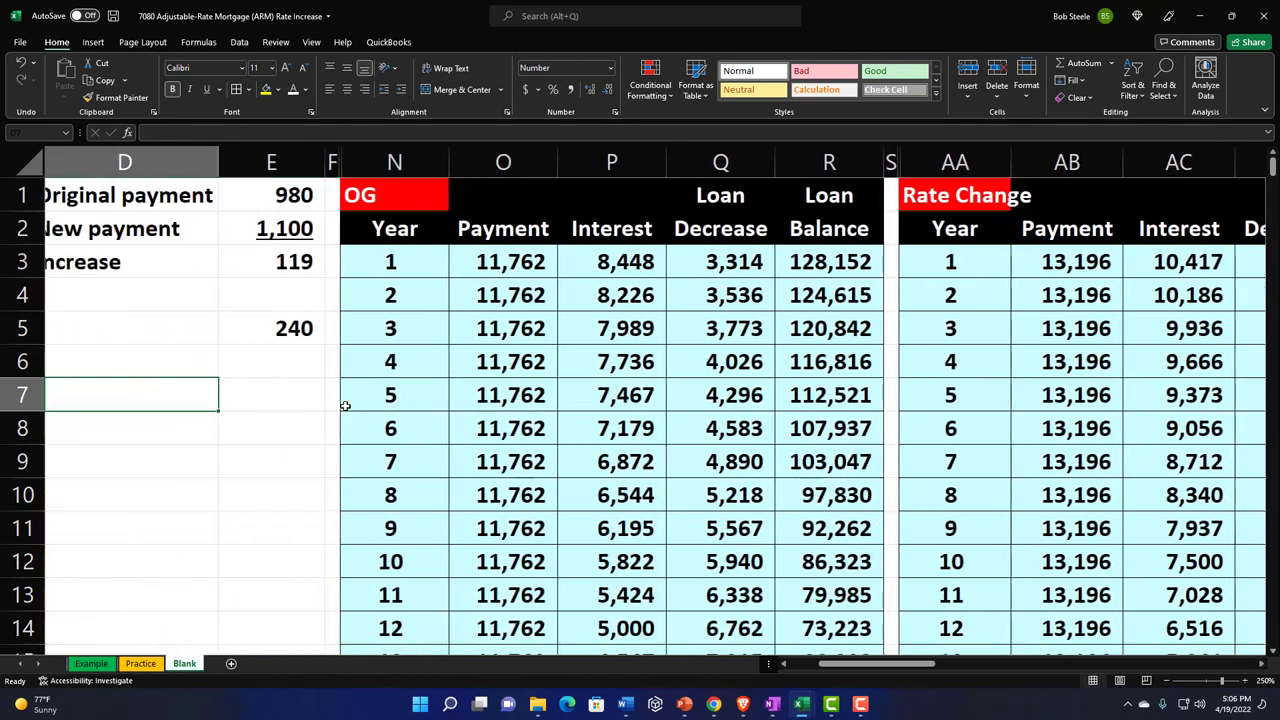
pyautogui.click(252, 360)
pyautogui.click(240, 300)
pyautogui.press('Left')
pyautogui.press('Left')
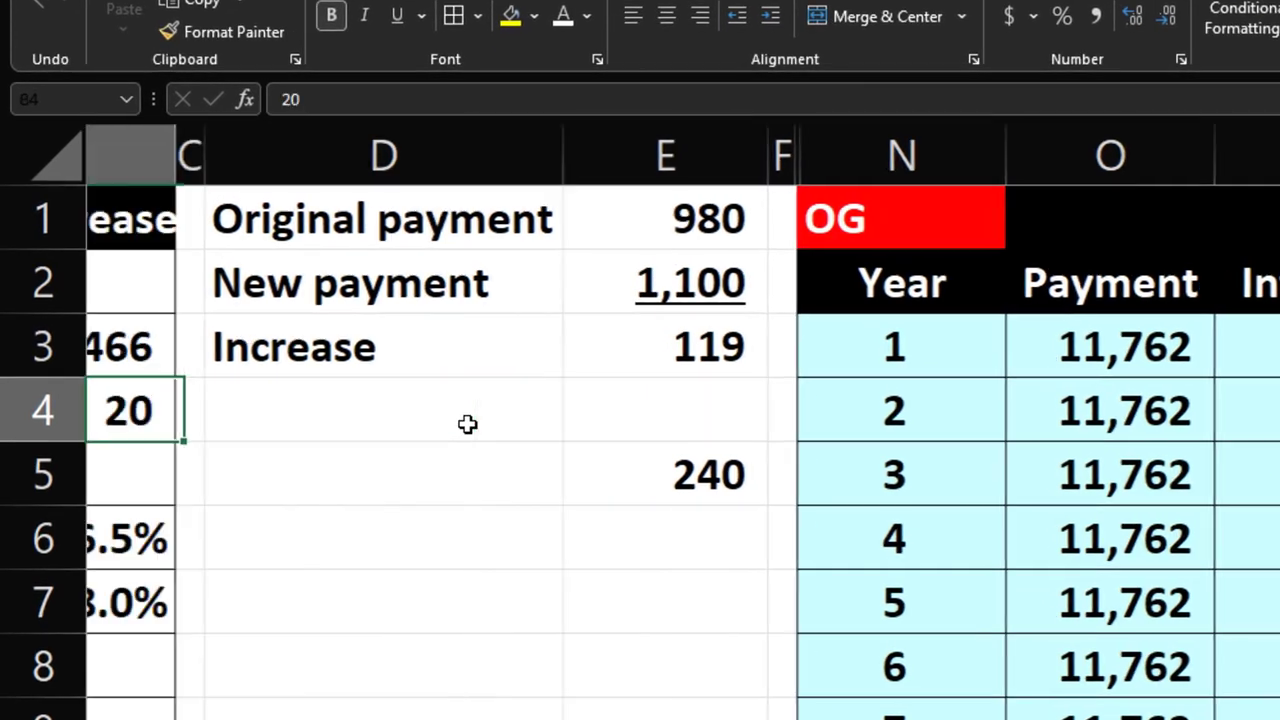
pyautogui.press('Left')
pyautogui.press('Down')
pyautogui.press('Down')
pyautogui.press('Down')
pyautogui.press('Right')
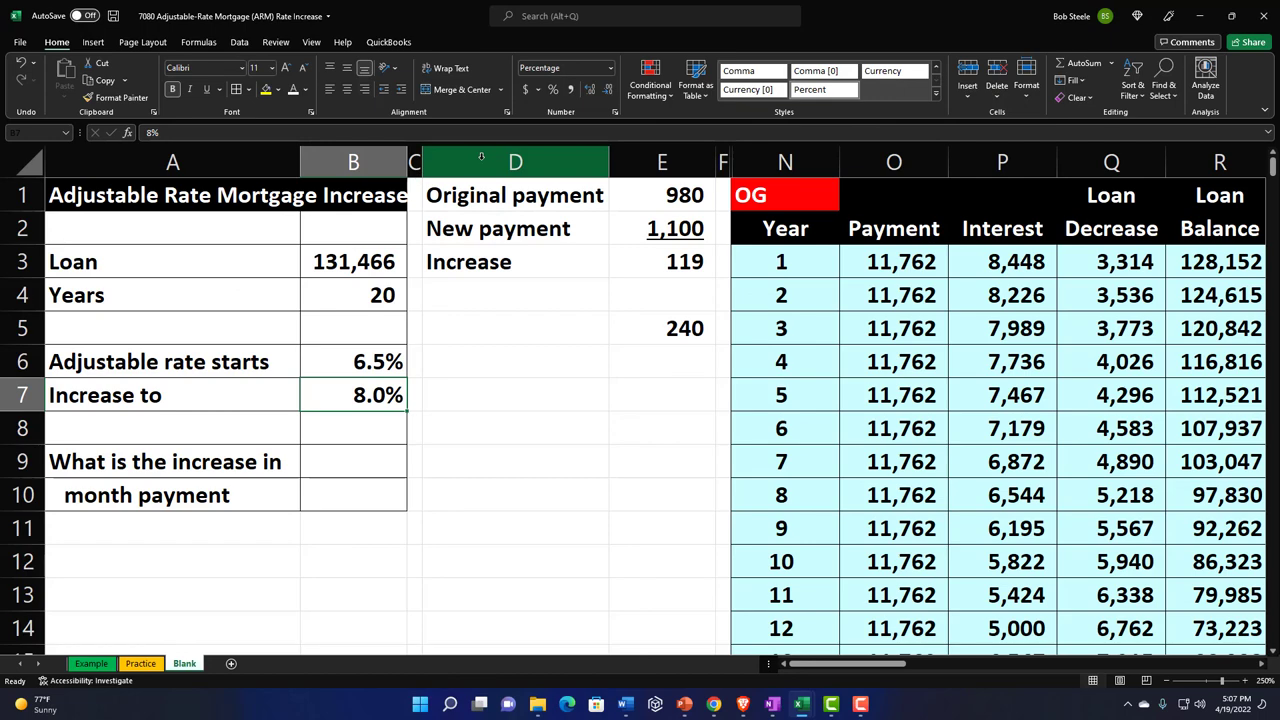
# Unhide the OG monthly table in columns G through M and the Rate Change monthly table in columns T through Z
pyautogui.moveTo(481, 158); pyautogui.dragTo(1230, 168)
pyautogui.rightClick(706, 458)
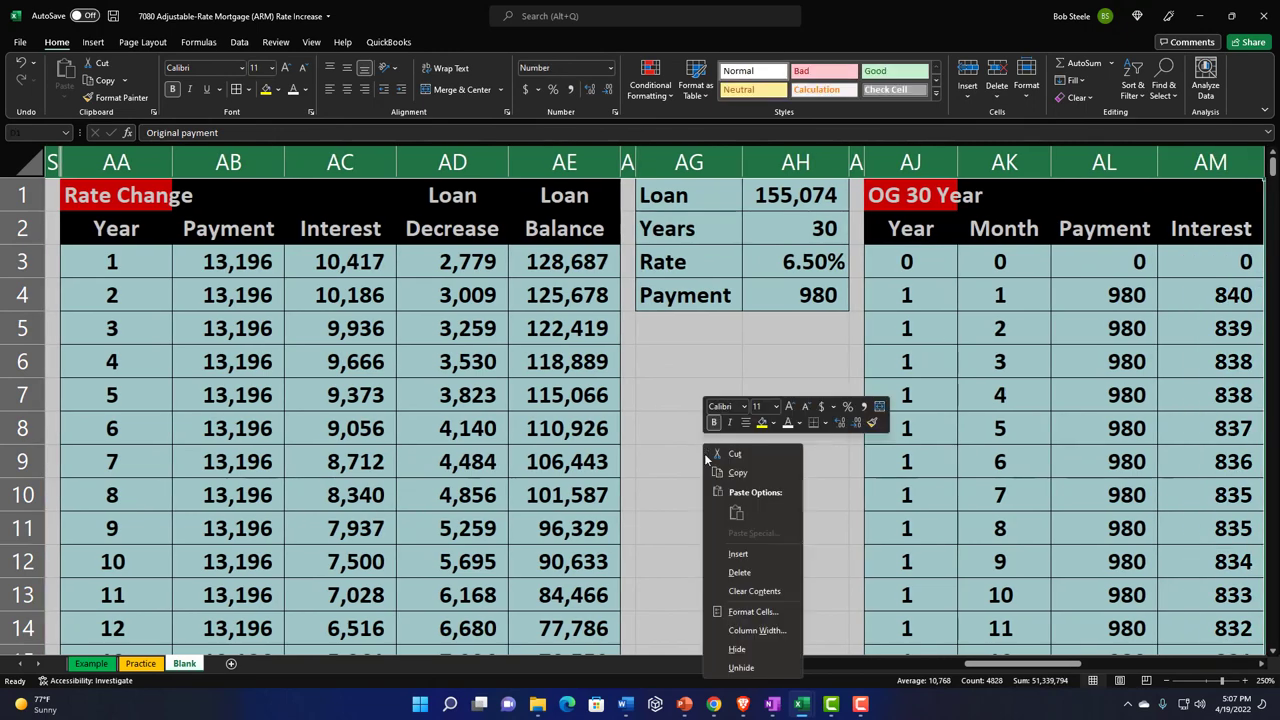
pyautogui.click(741, 667)
pyautogui.hscroll(-10, 609, 546)
pyautogui.click(560, 508)
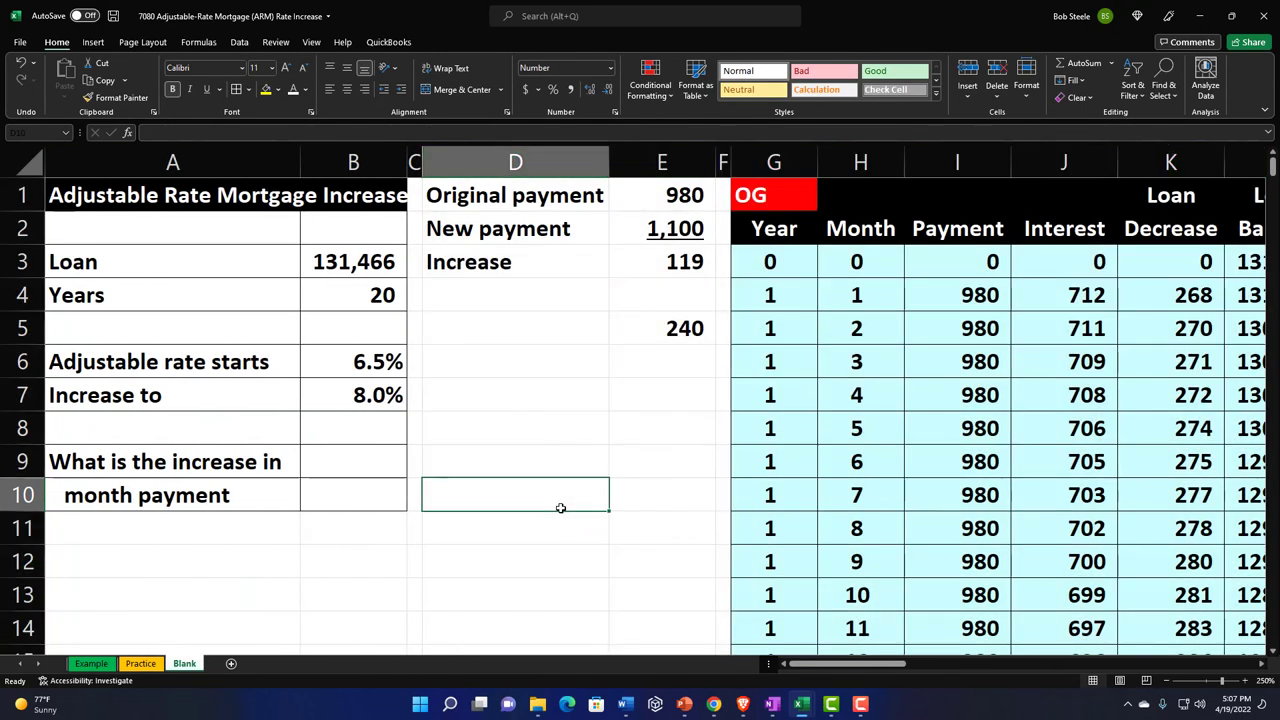
pyautogui.click(467, 327)
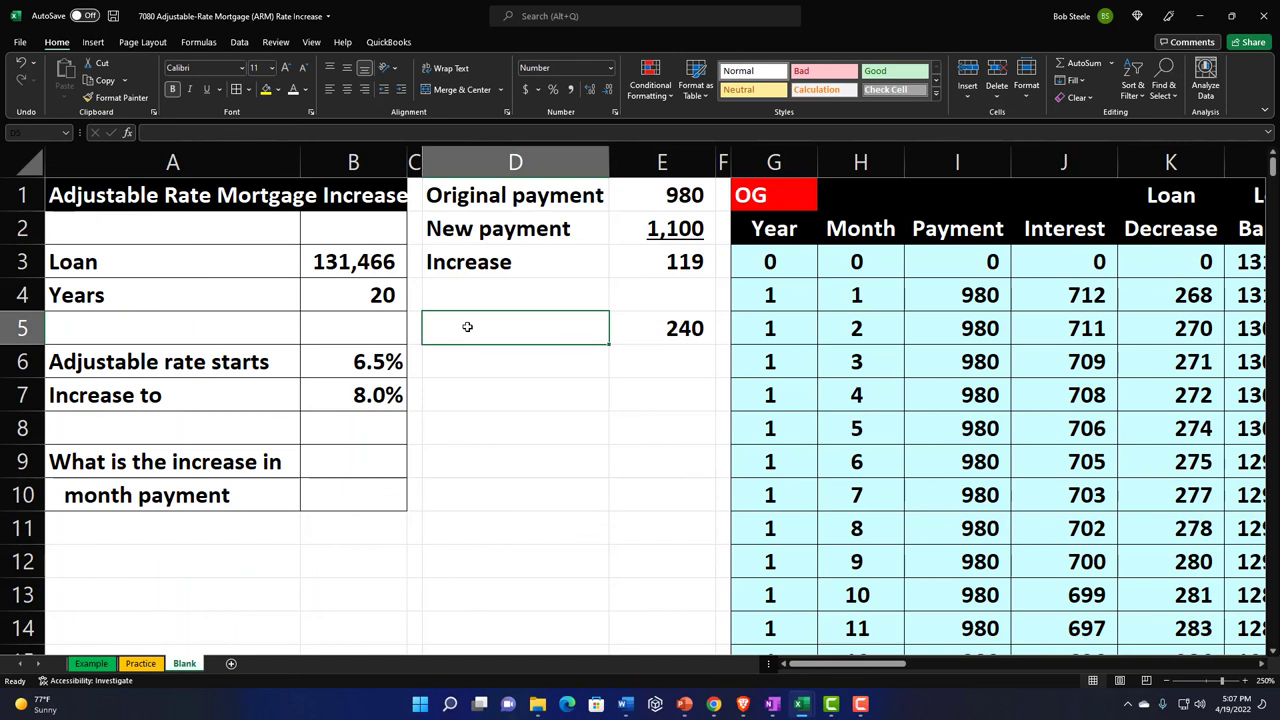